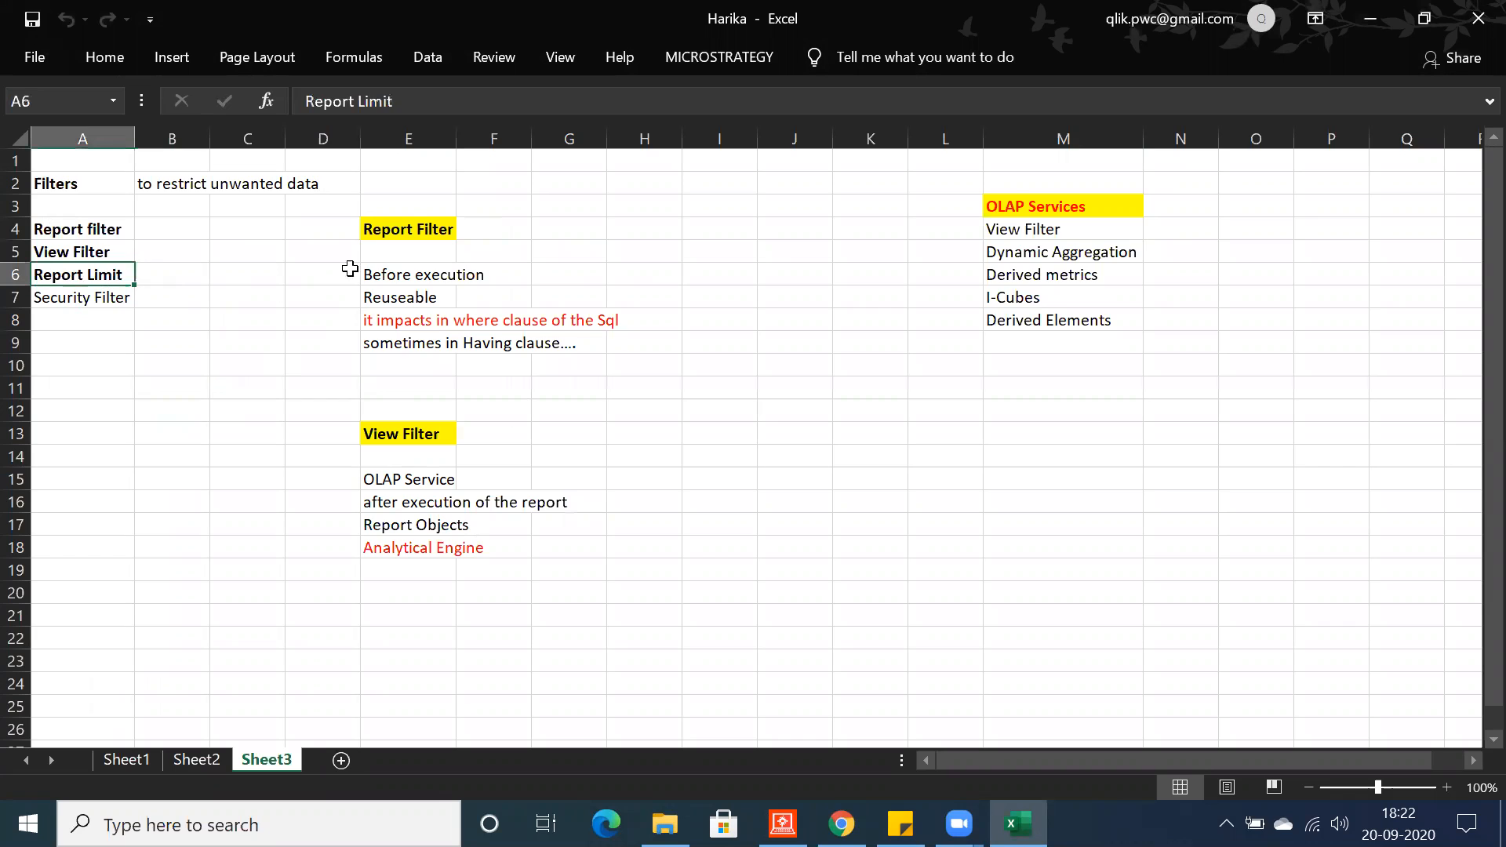
- Add a new worksheet to the workbook and enter "Report Filter" in cell B3
left_click(399, 225)
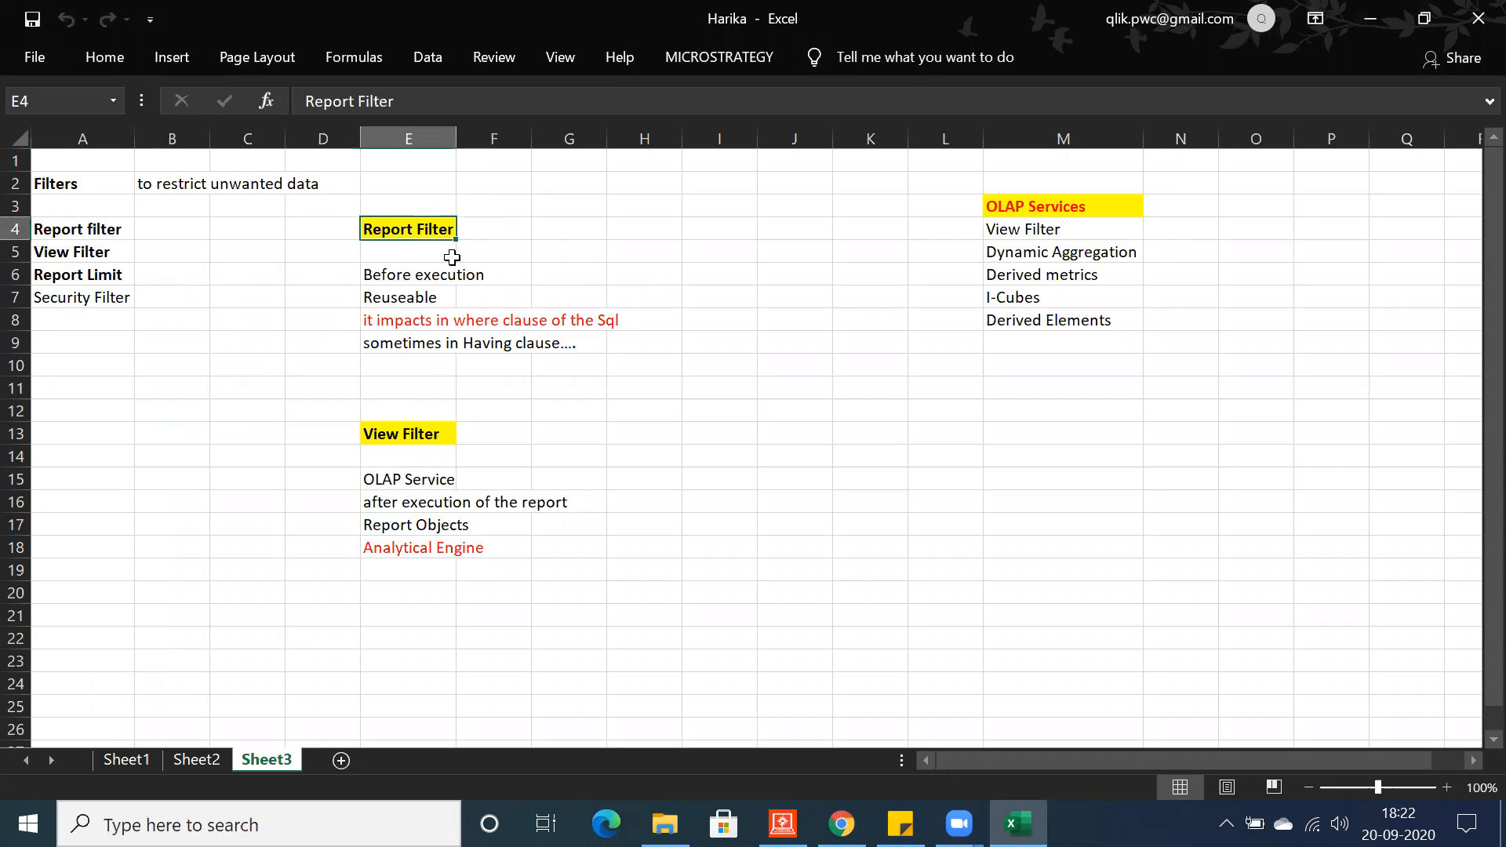
left_click(341, 760)
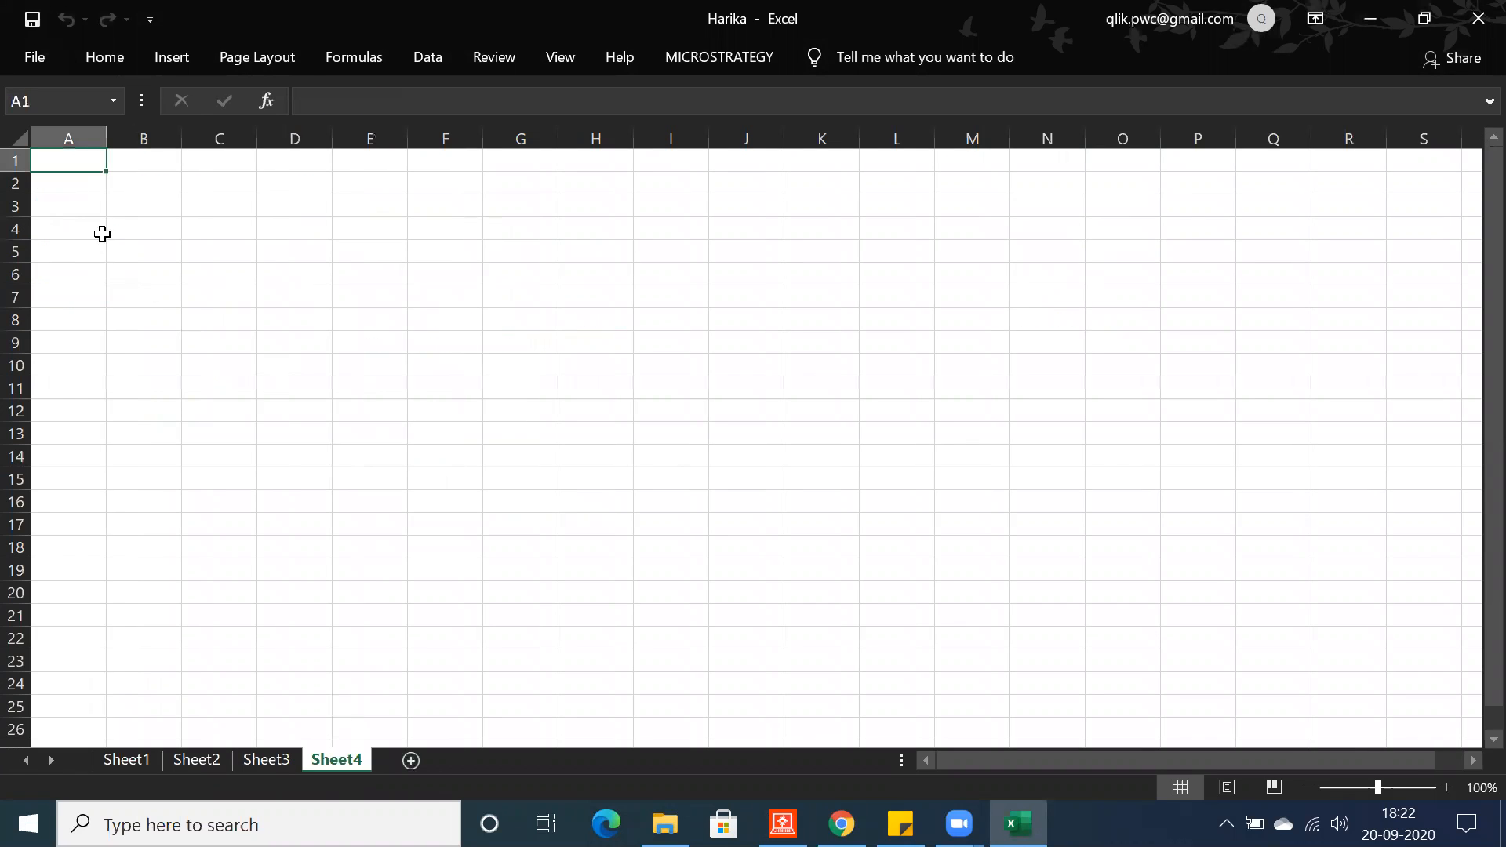
left_click(123, 207)
type("R")
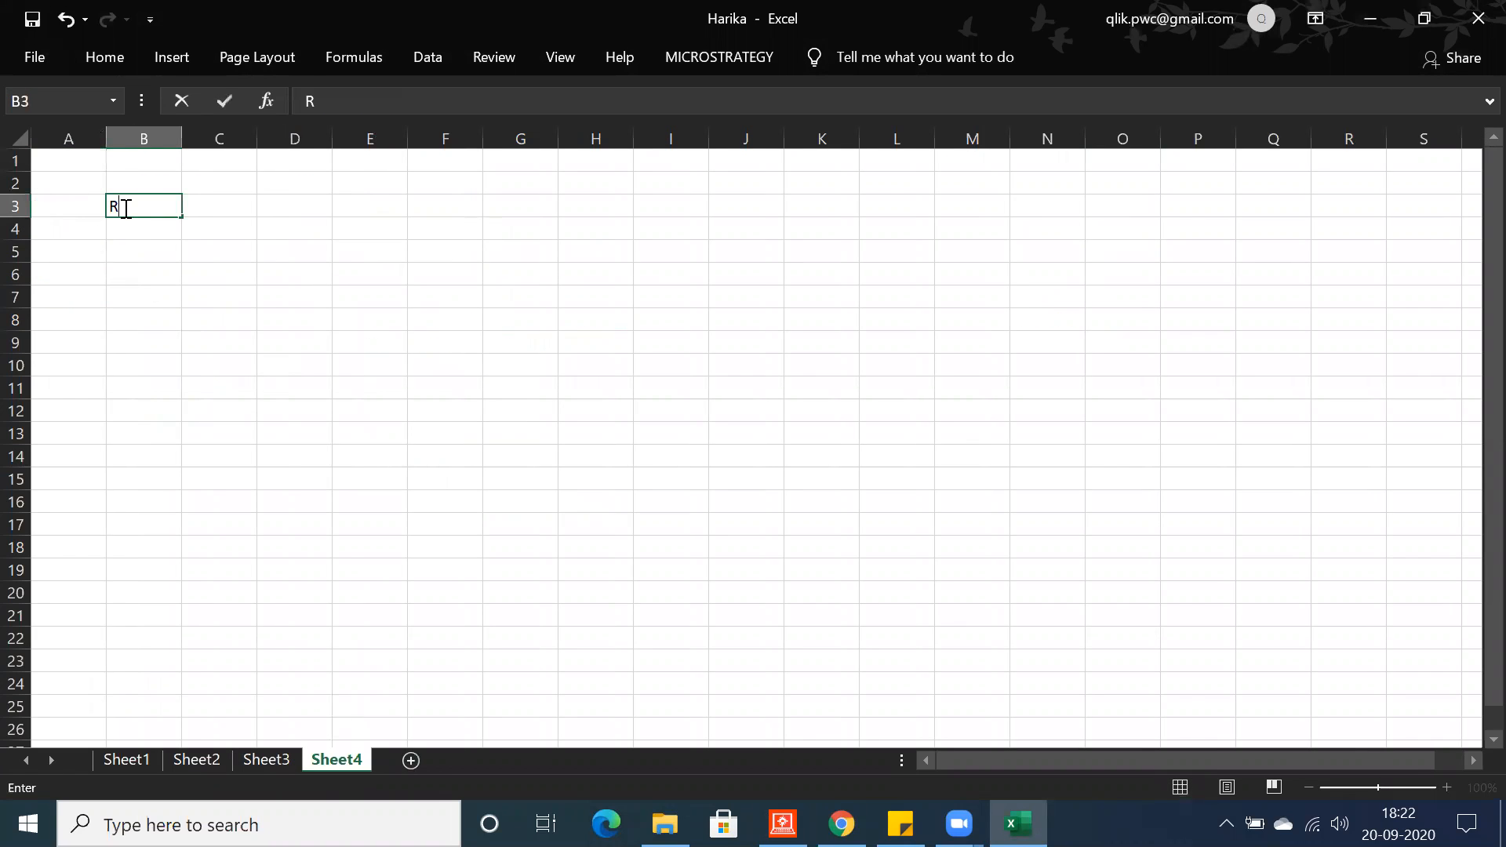
type("eport Filter")
key("Return")
key("Return")
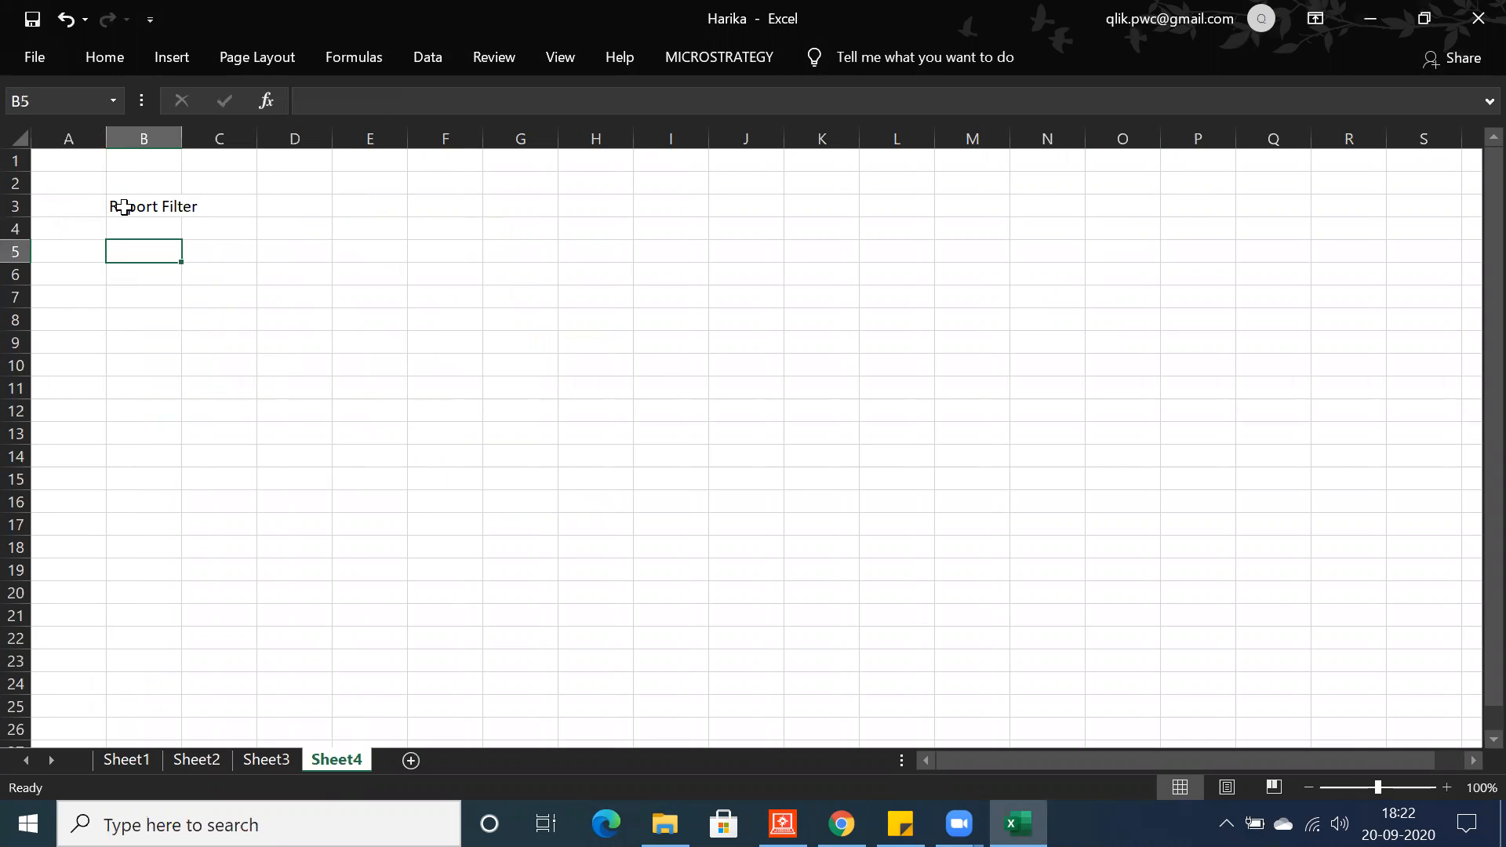
- Enter "Types of Filters" in cell B5 and widen column B to fit the text
type("Types of Filters")
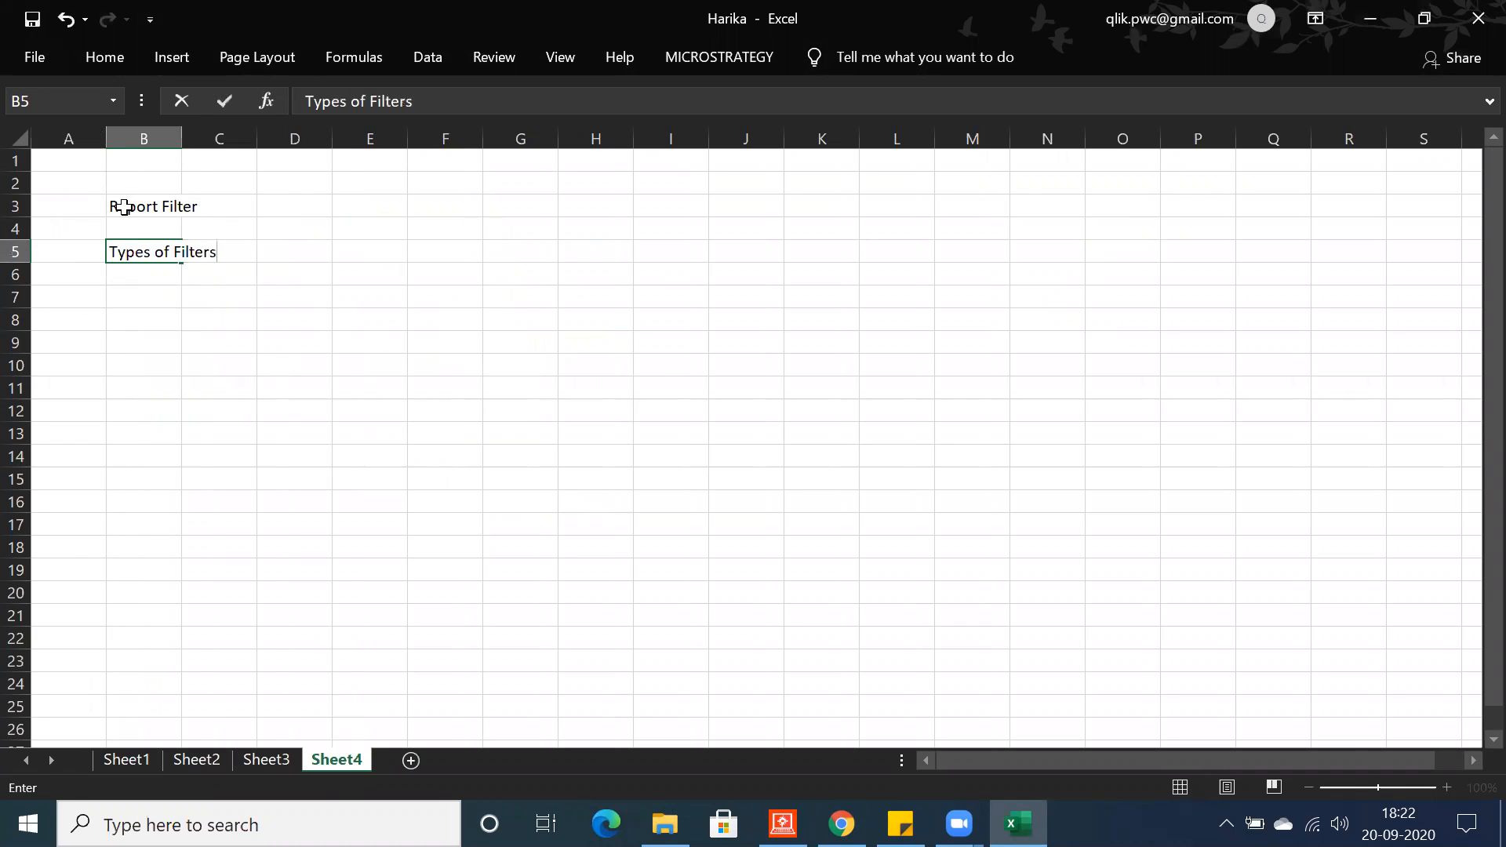
key("Return")
left_click_drag(186, 140, 239, 140)
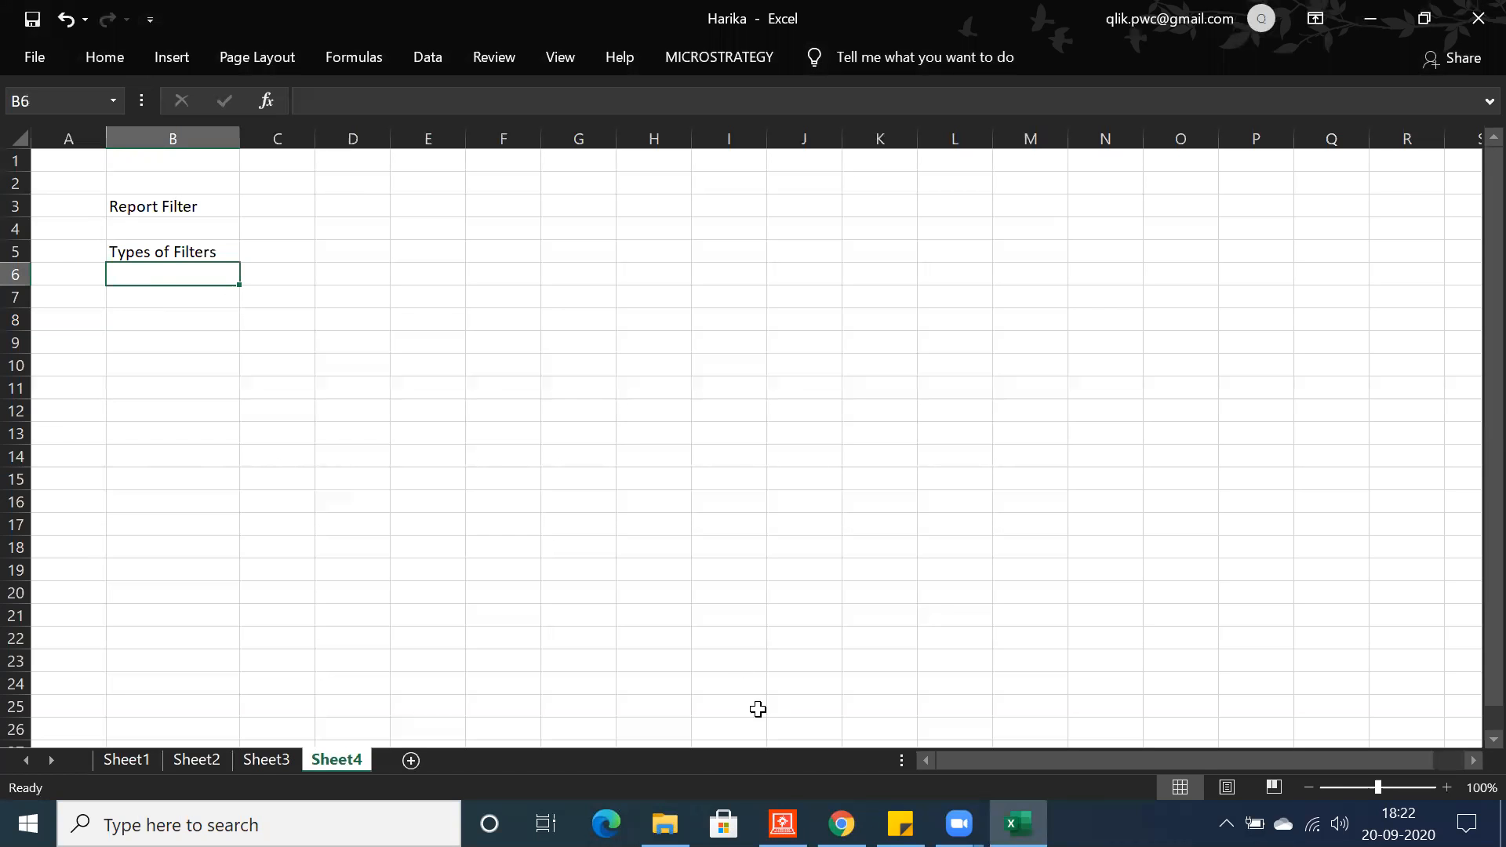
- Switch to MicroStrategy Developer, create a new filter in the Public Objects Filters folder and open the filtering options for a new qualification
left_click(782, 822)
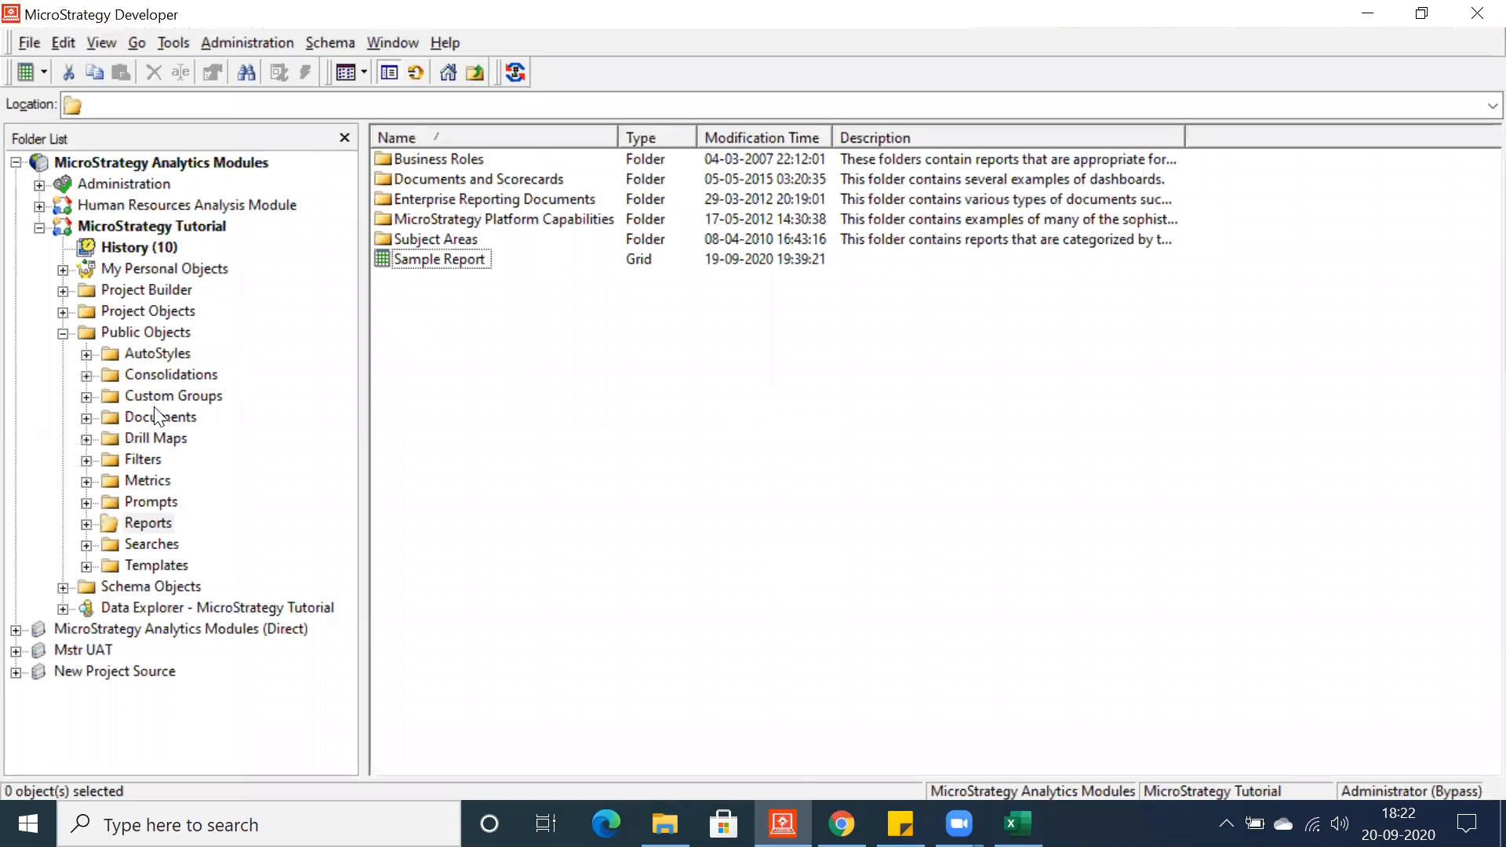
left_click(85, 461)
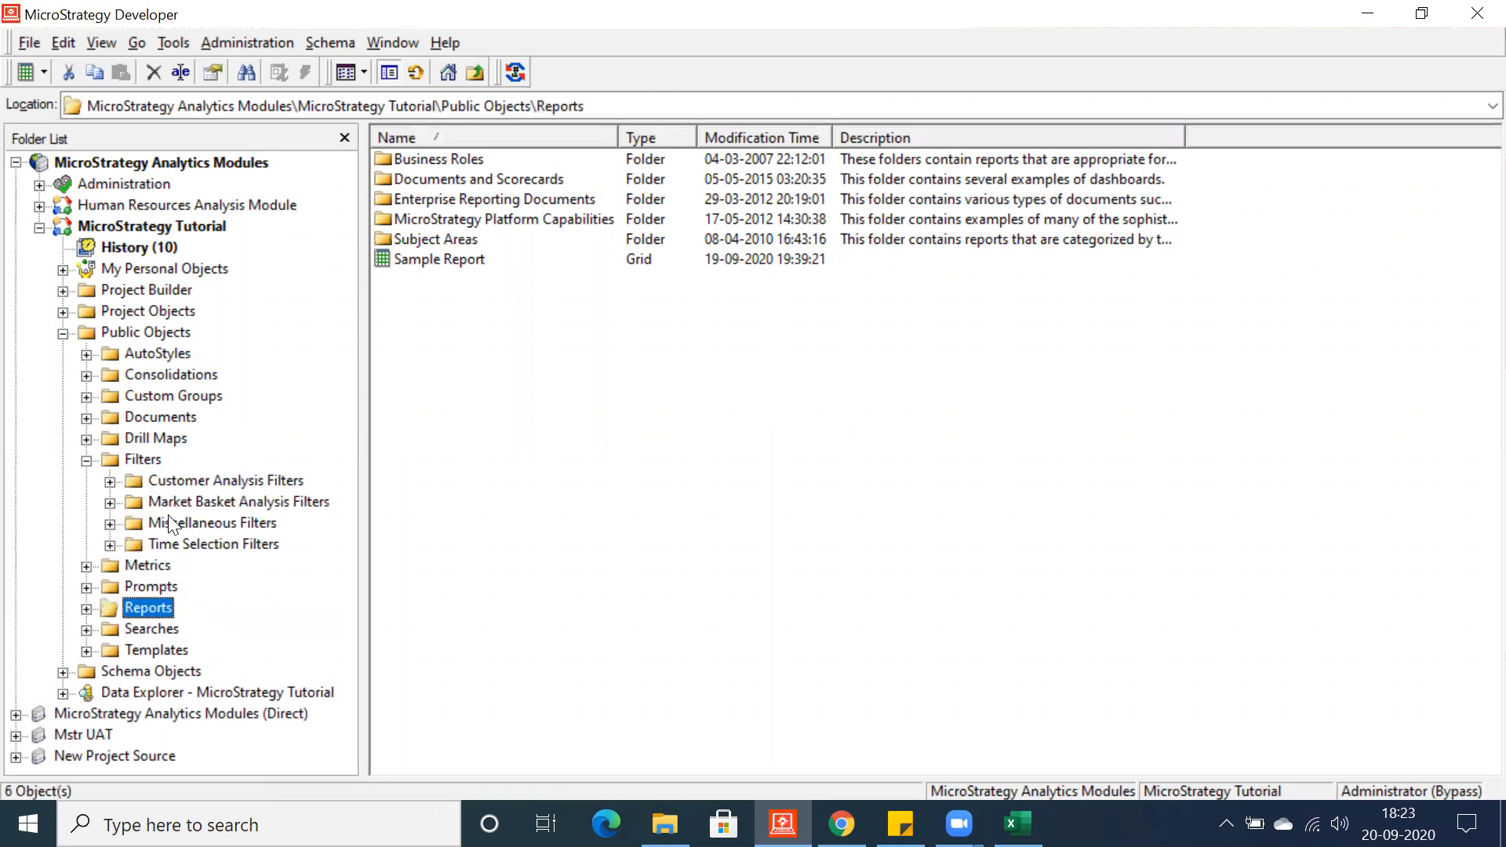
left_click(139, 460)
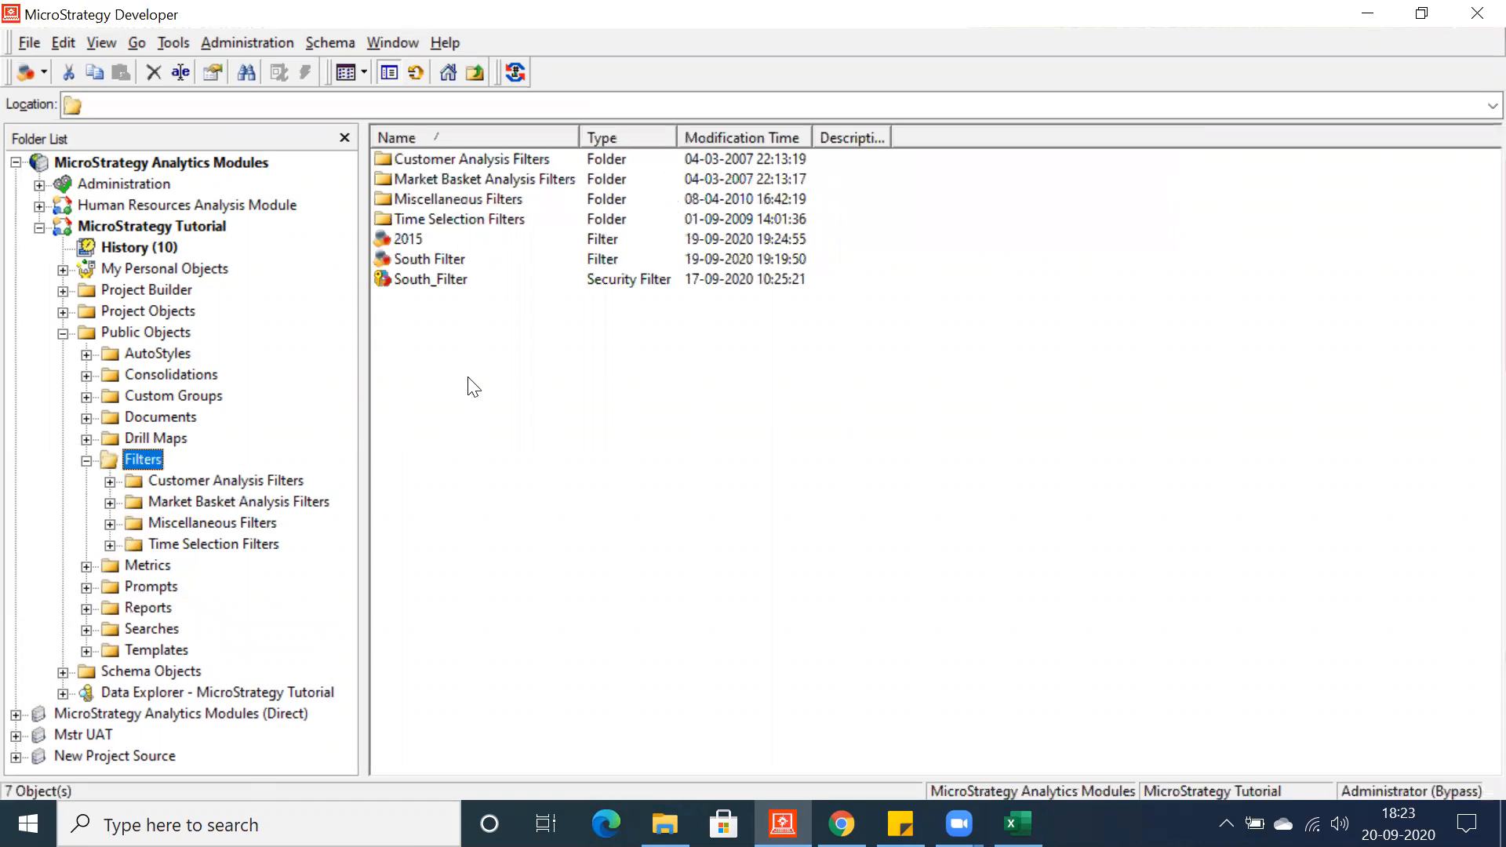
left_click(428, 365)
right_click(429, 365)
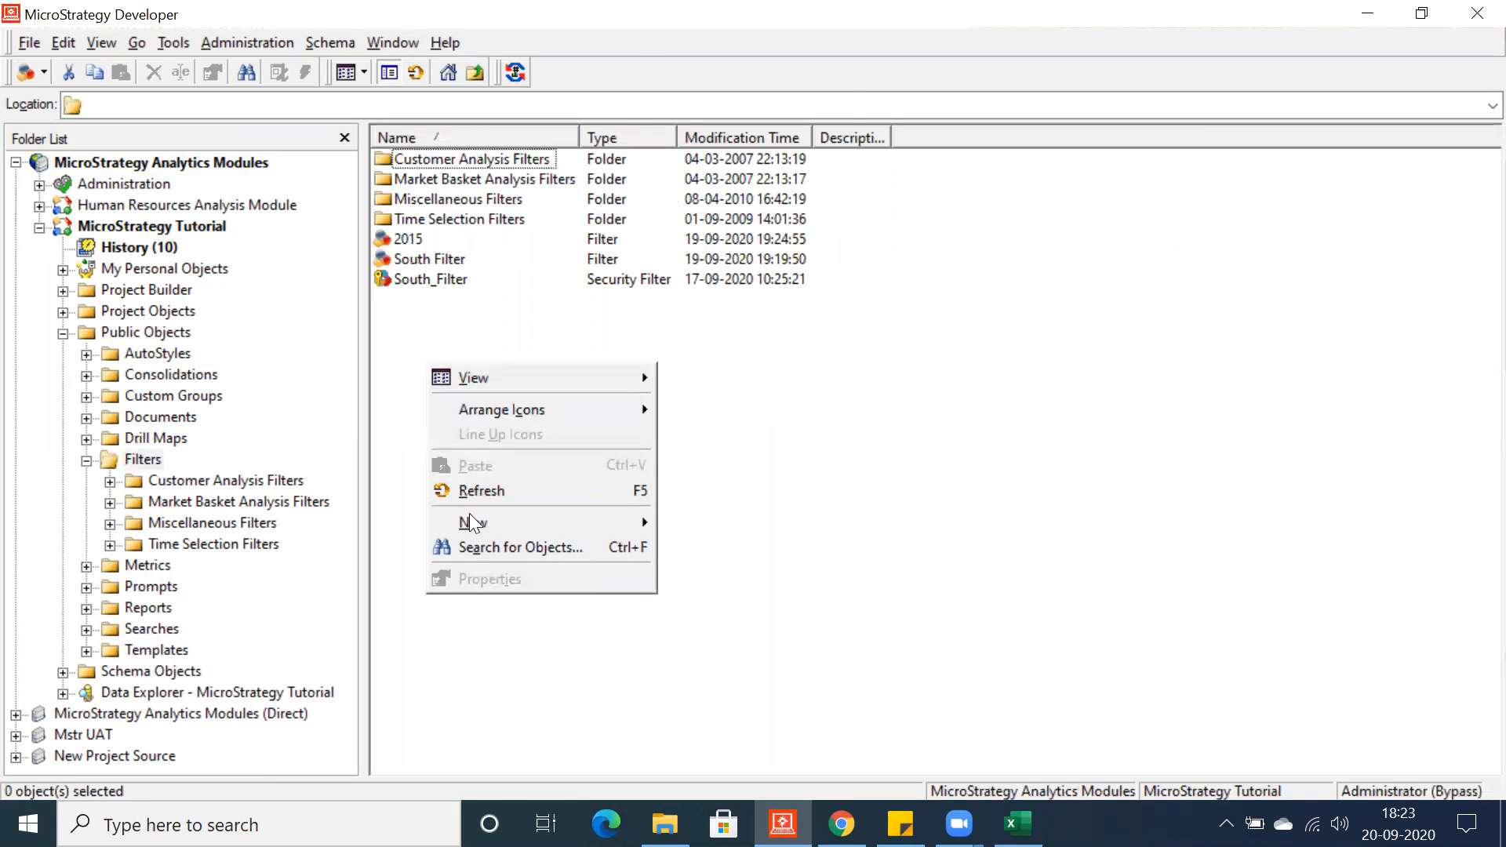
mouse_move(472, 522)
key("i")
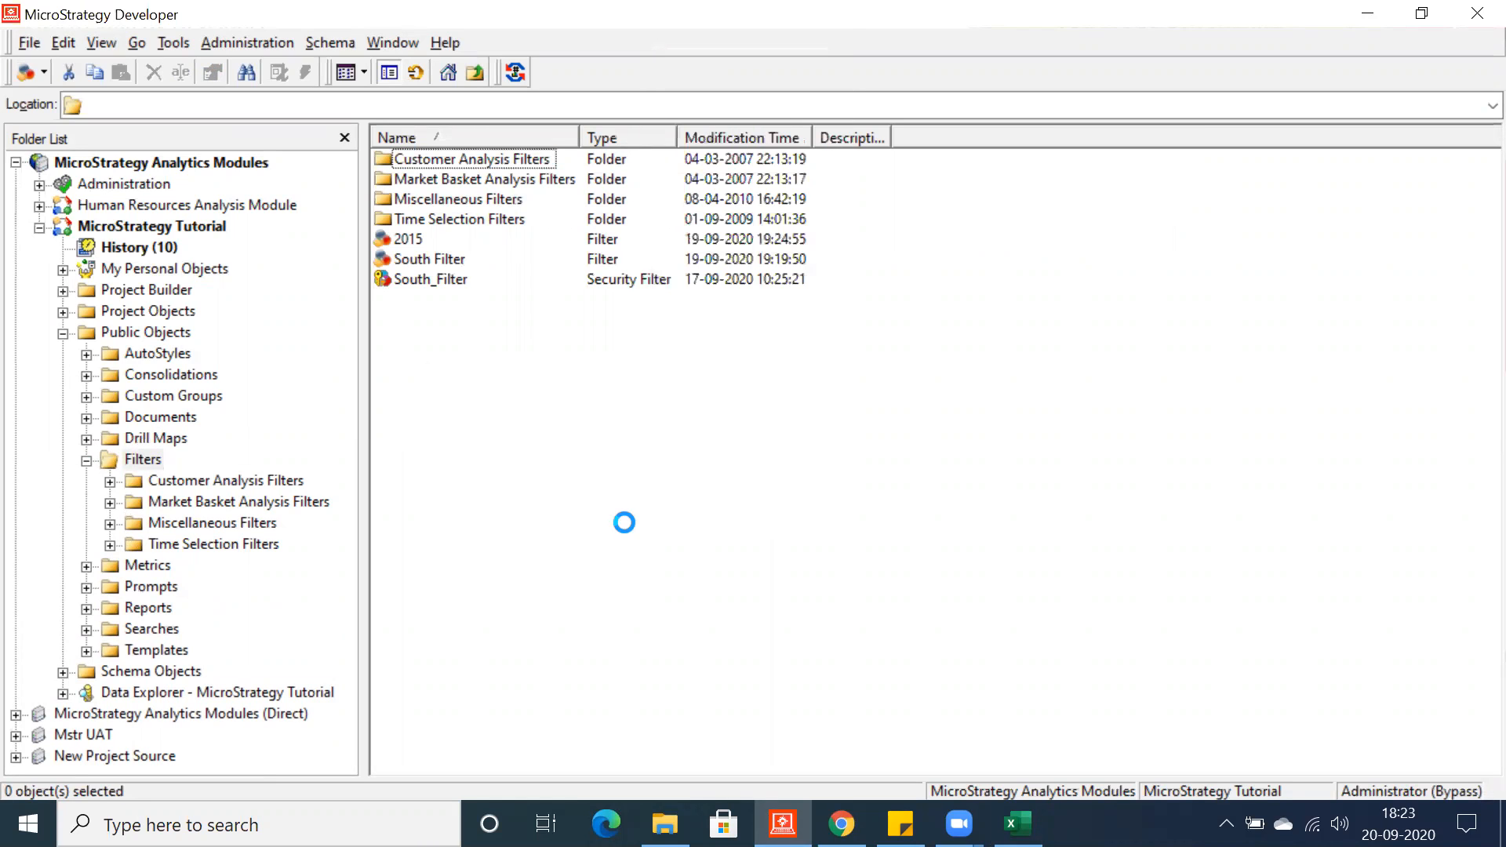
left_click(814, 562)
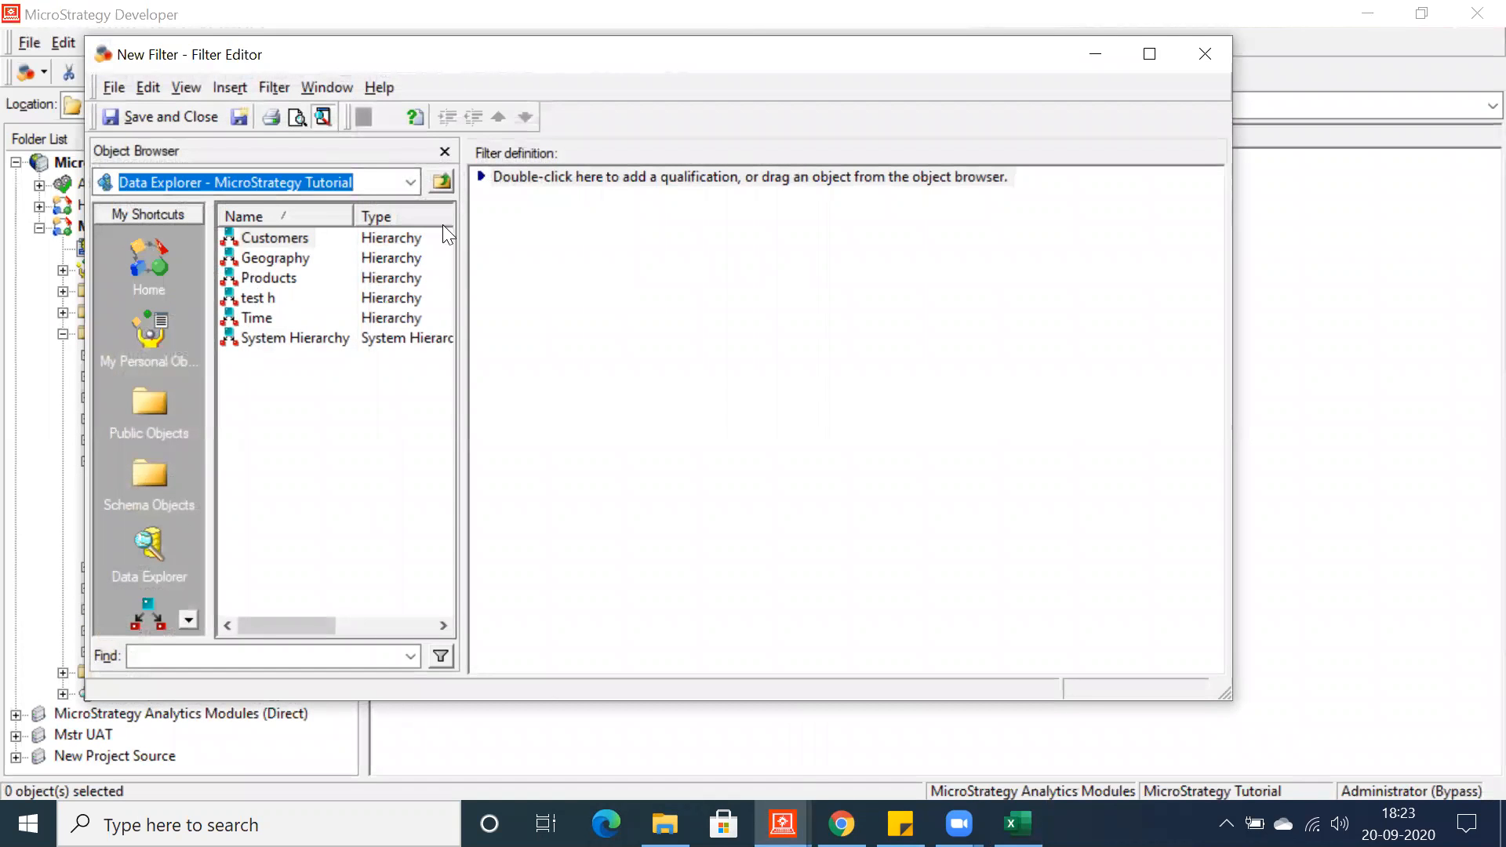
double_click(564, 179)
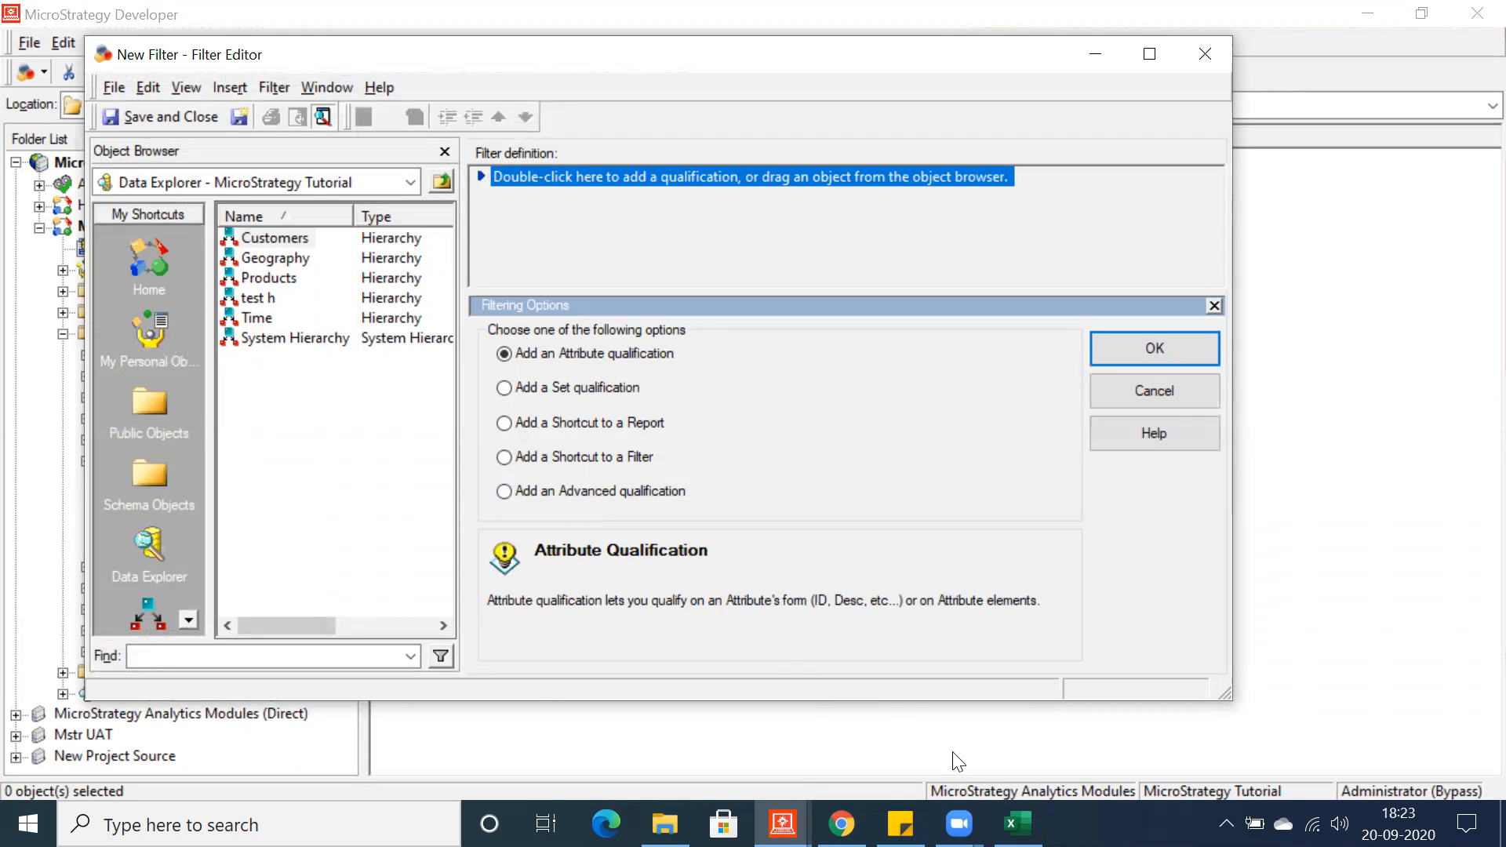
- Switch to Excel and enter "Attribute Qualification" in cell B6 below the Types of Filters heading
left_click(1018, 824)
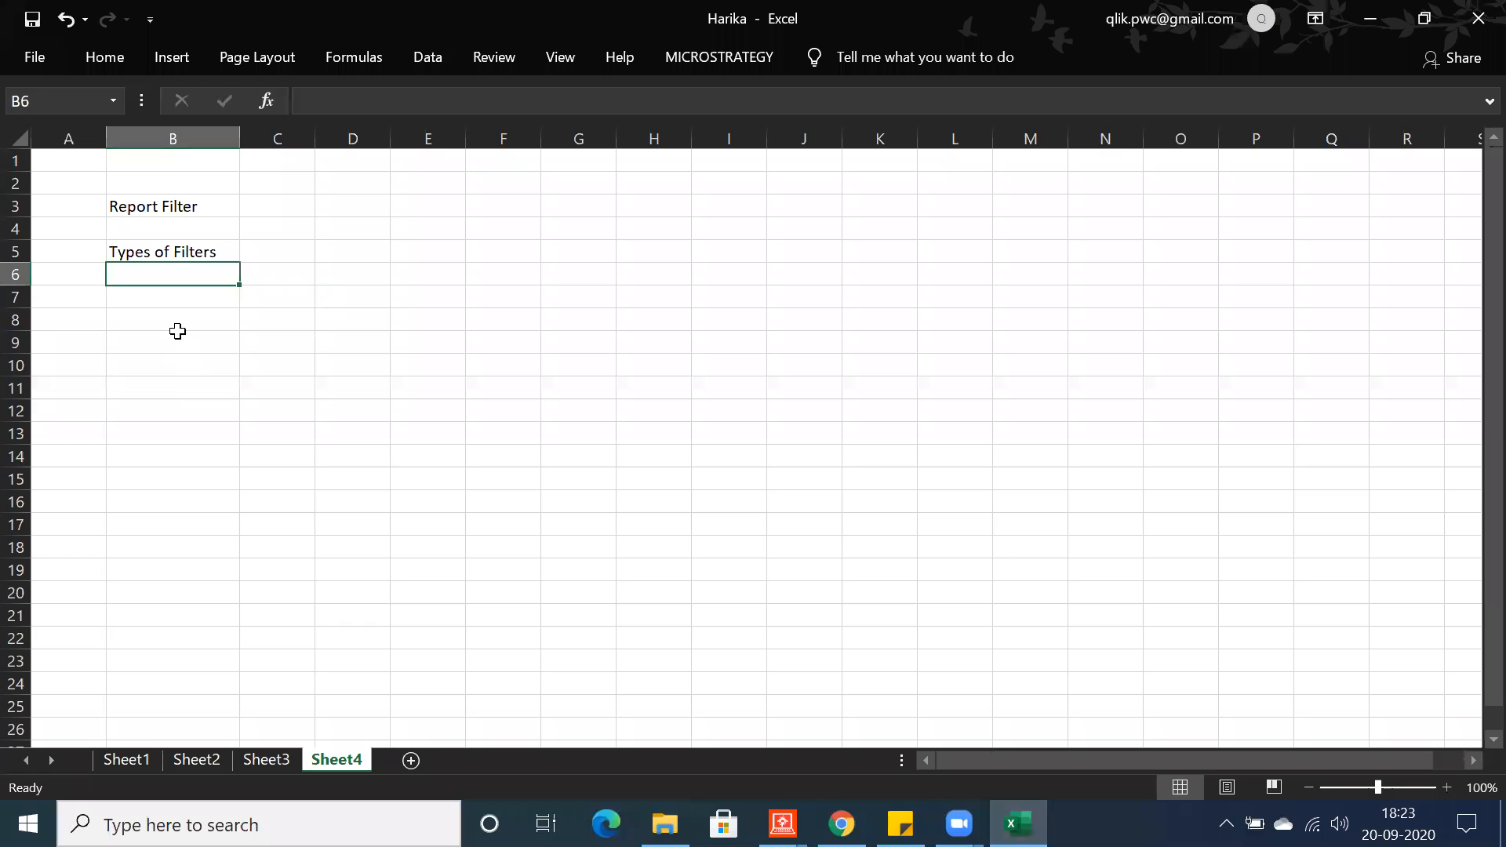
type("At")
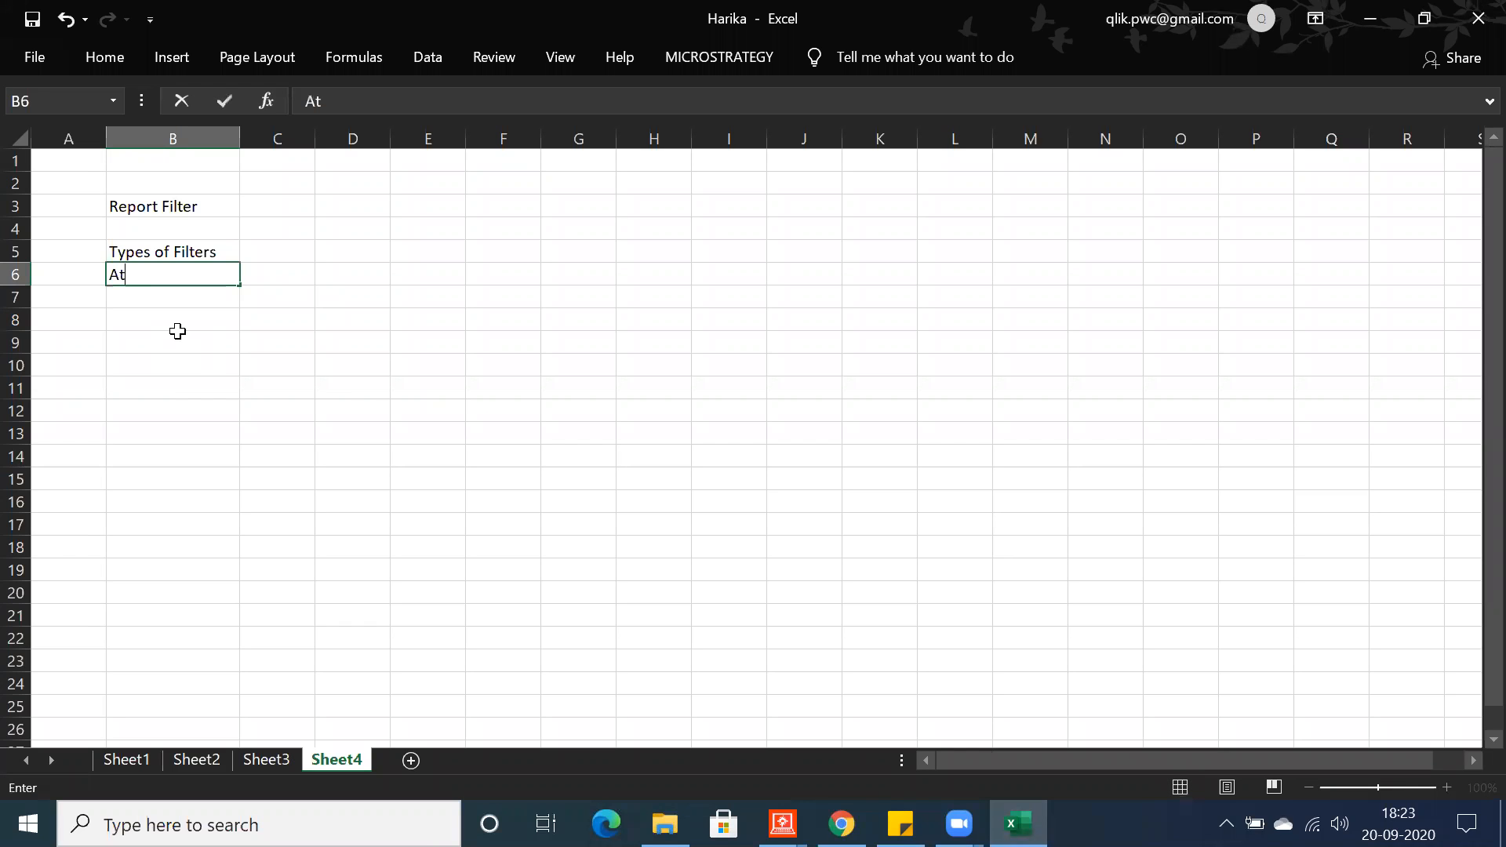
type("tribute Qualification")
key("Return")
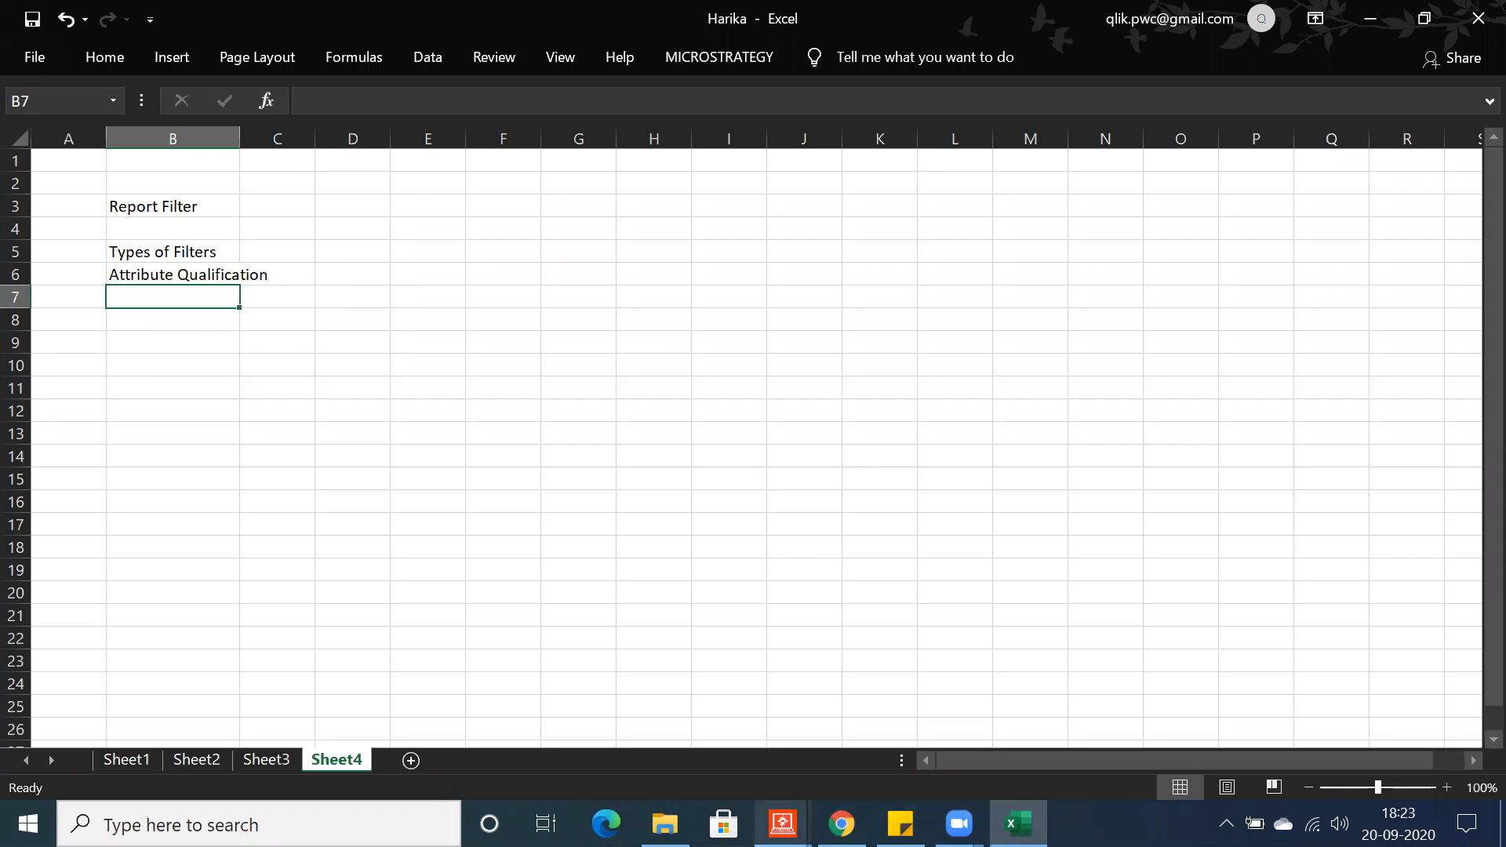
- Return to the MicroStrategy Filter Editor and add an attribute qualification on the Category attribute from the Products folder
mouse_move(782, 824)
left_click(901, 723)
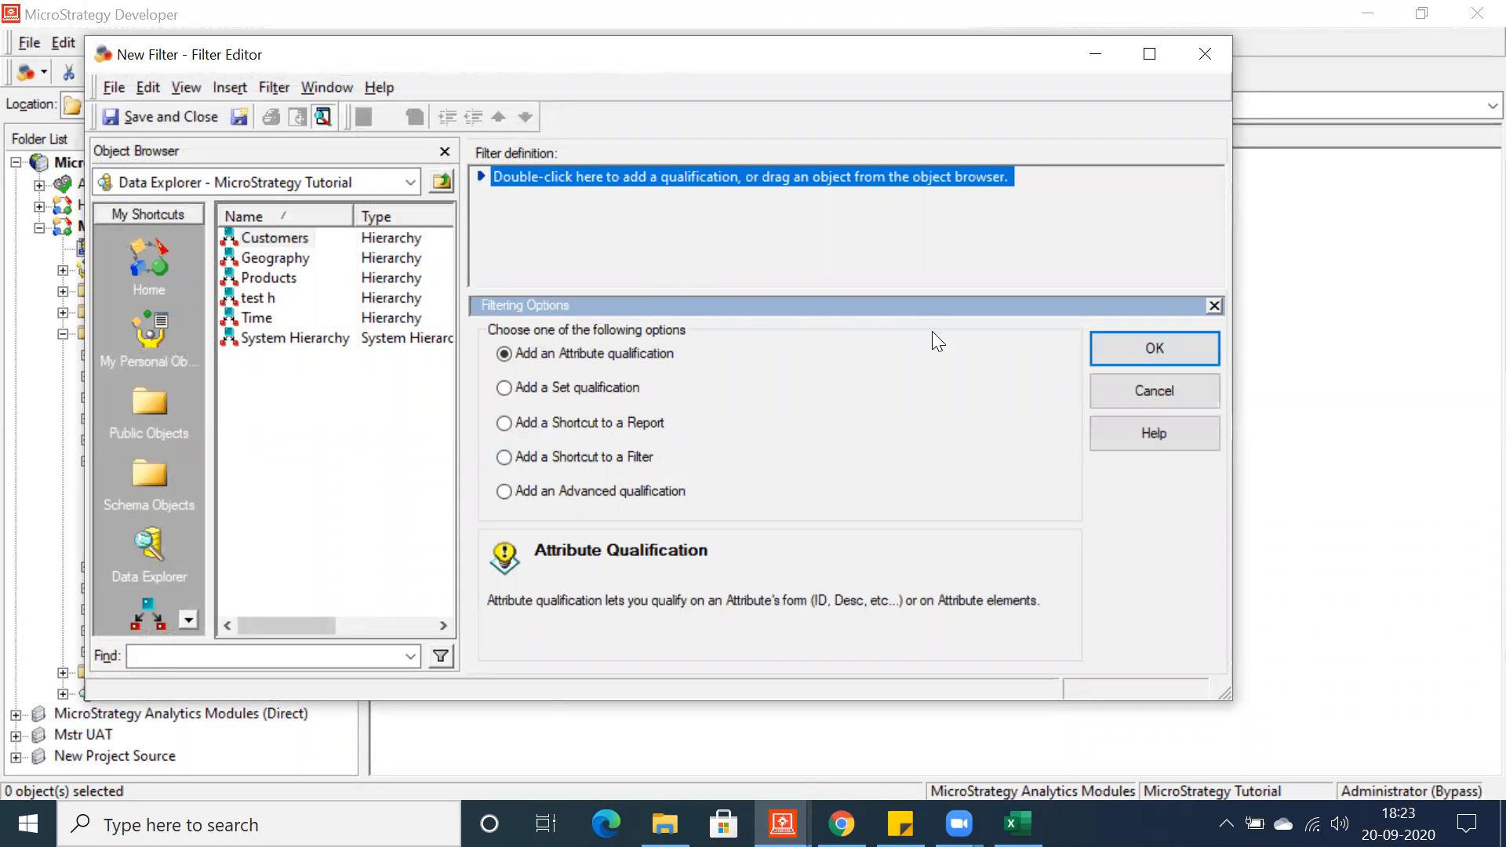
left_click(1156, 347)
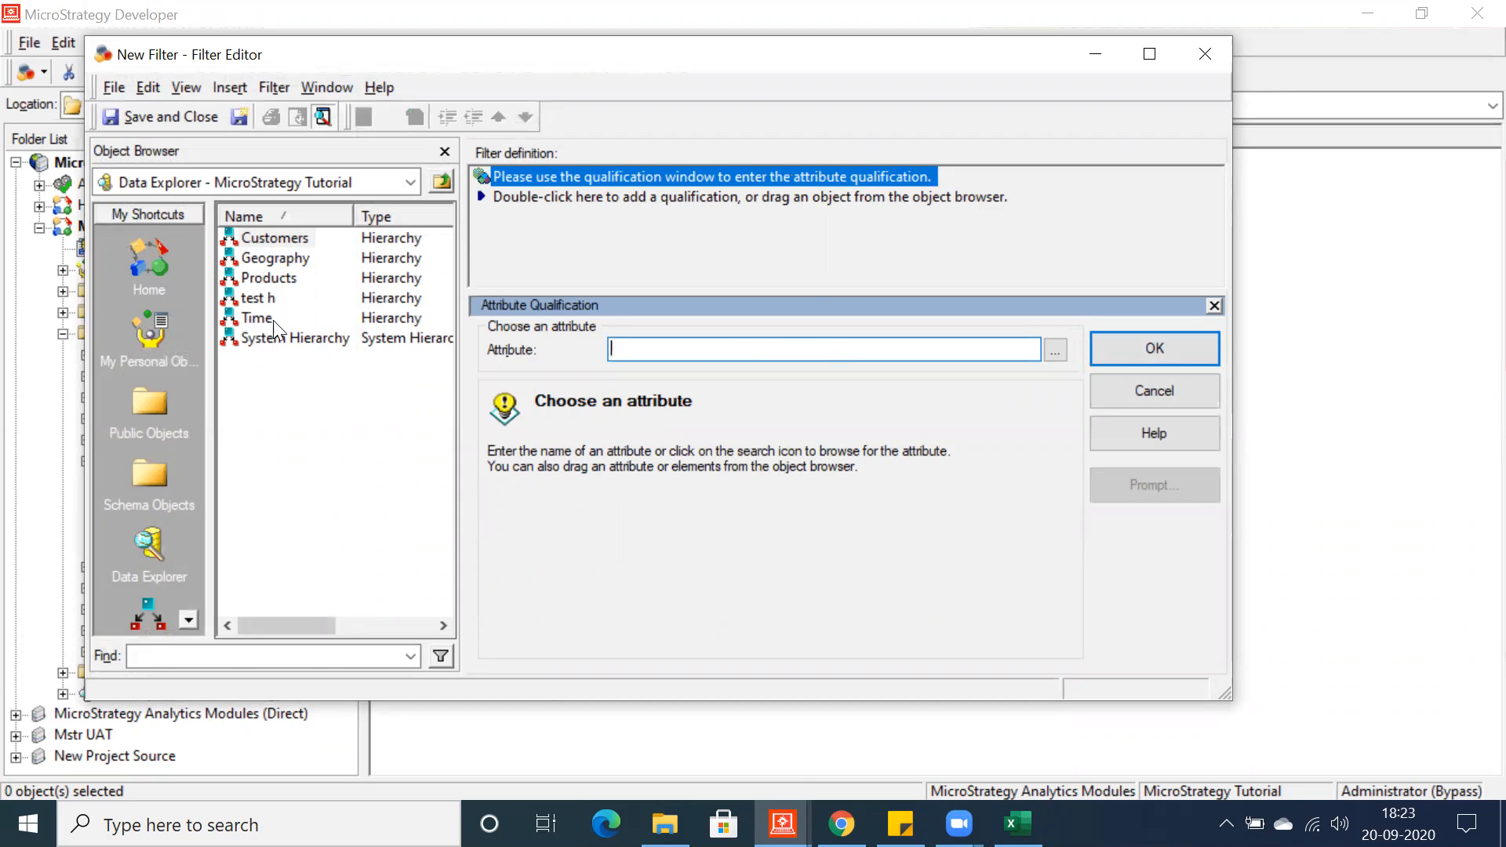
left_click(1055, 351)
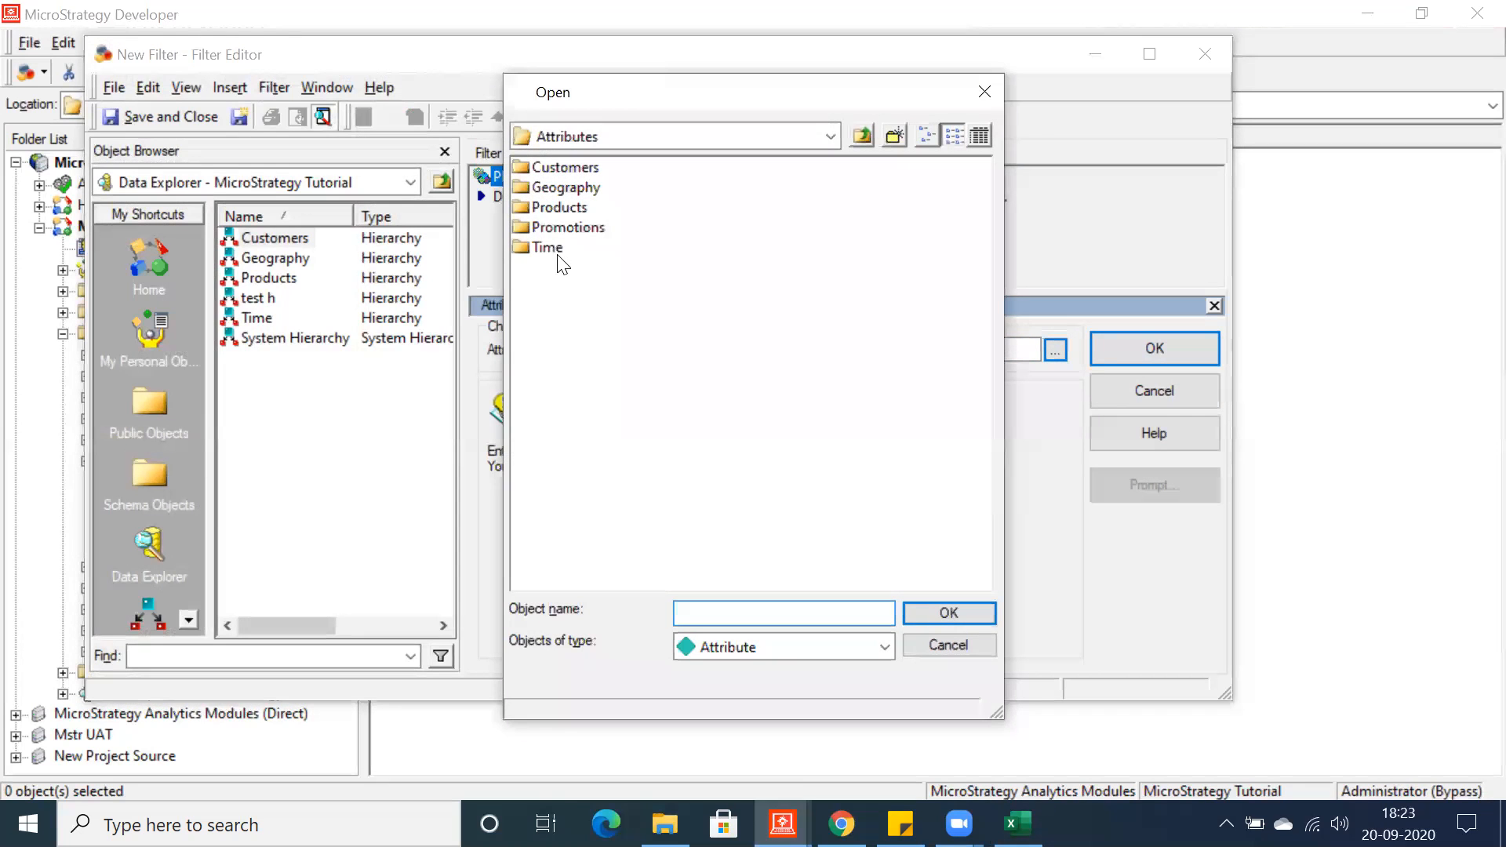
double_click(543, 210)
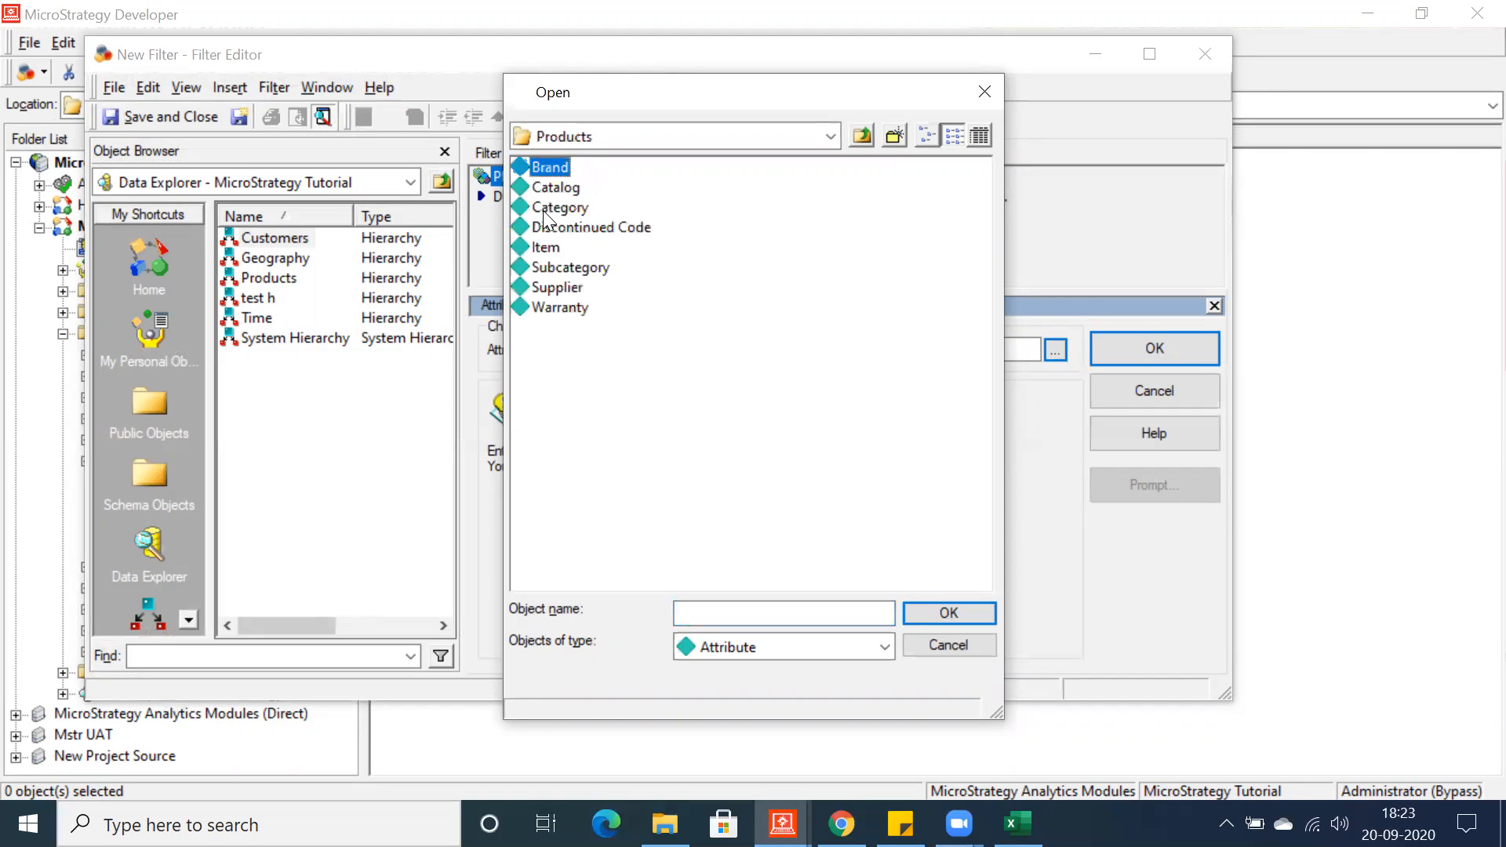
double_click(545, 210)
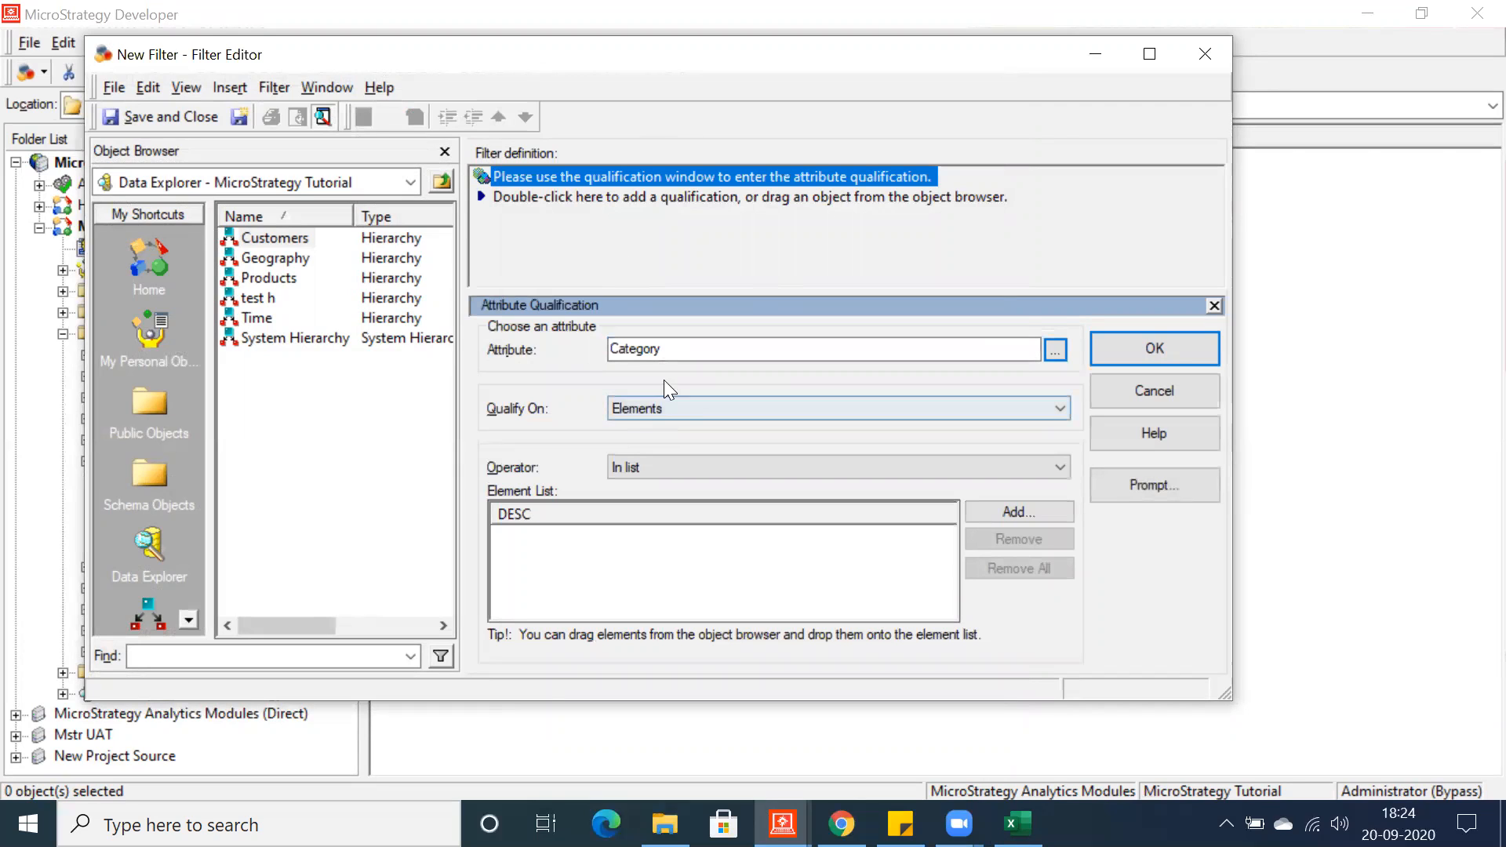
- Qualify Category on Elements, add Books to the element list and accept the qualification
left_click(647, 404)
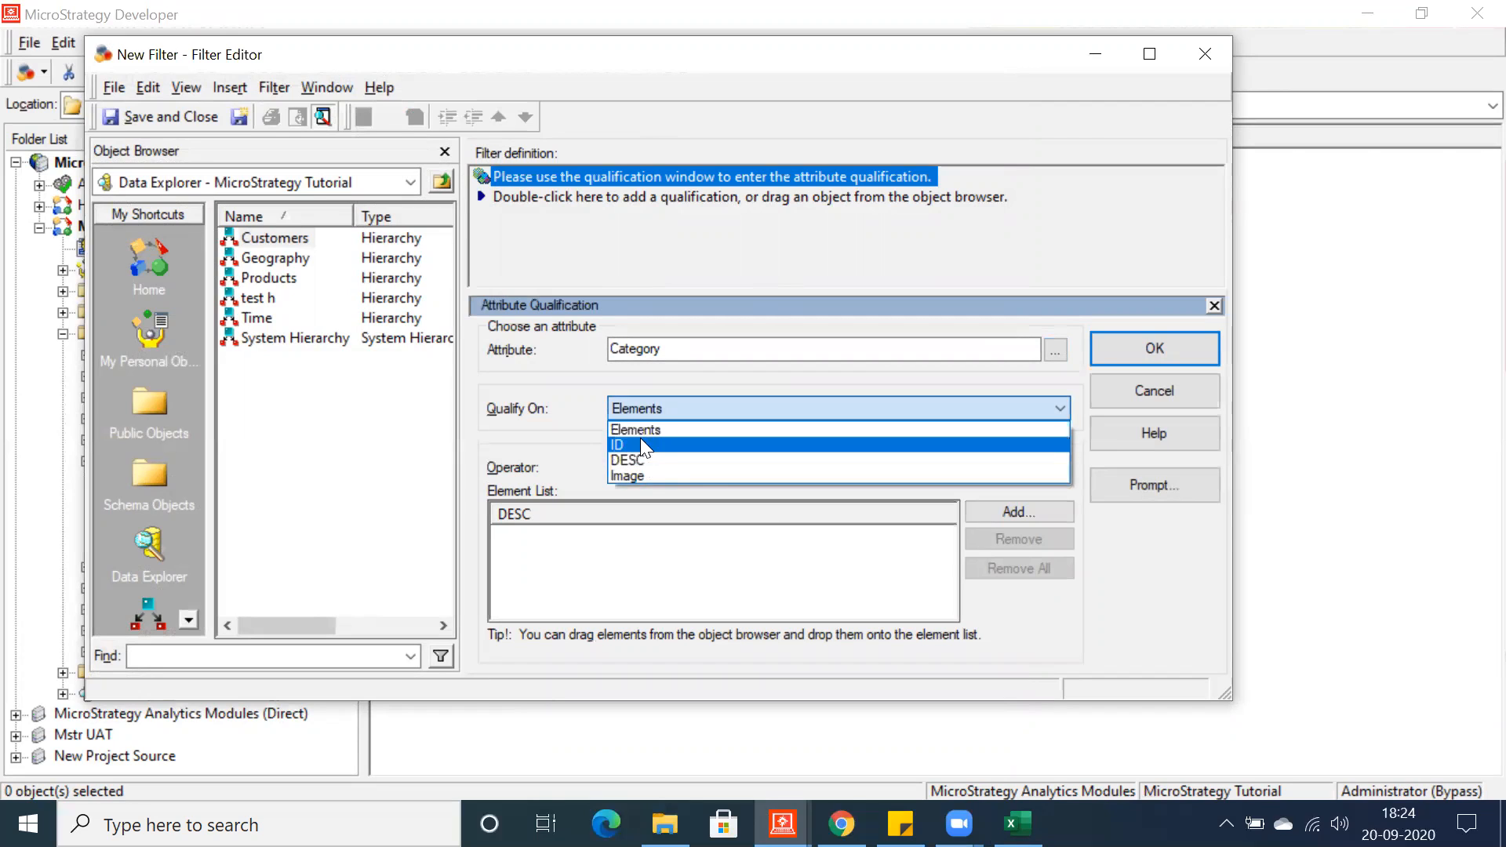
left_click(638, 428)
left_click(1003, 512)
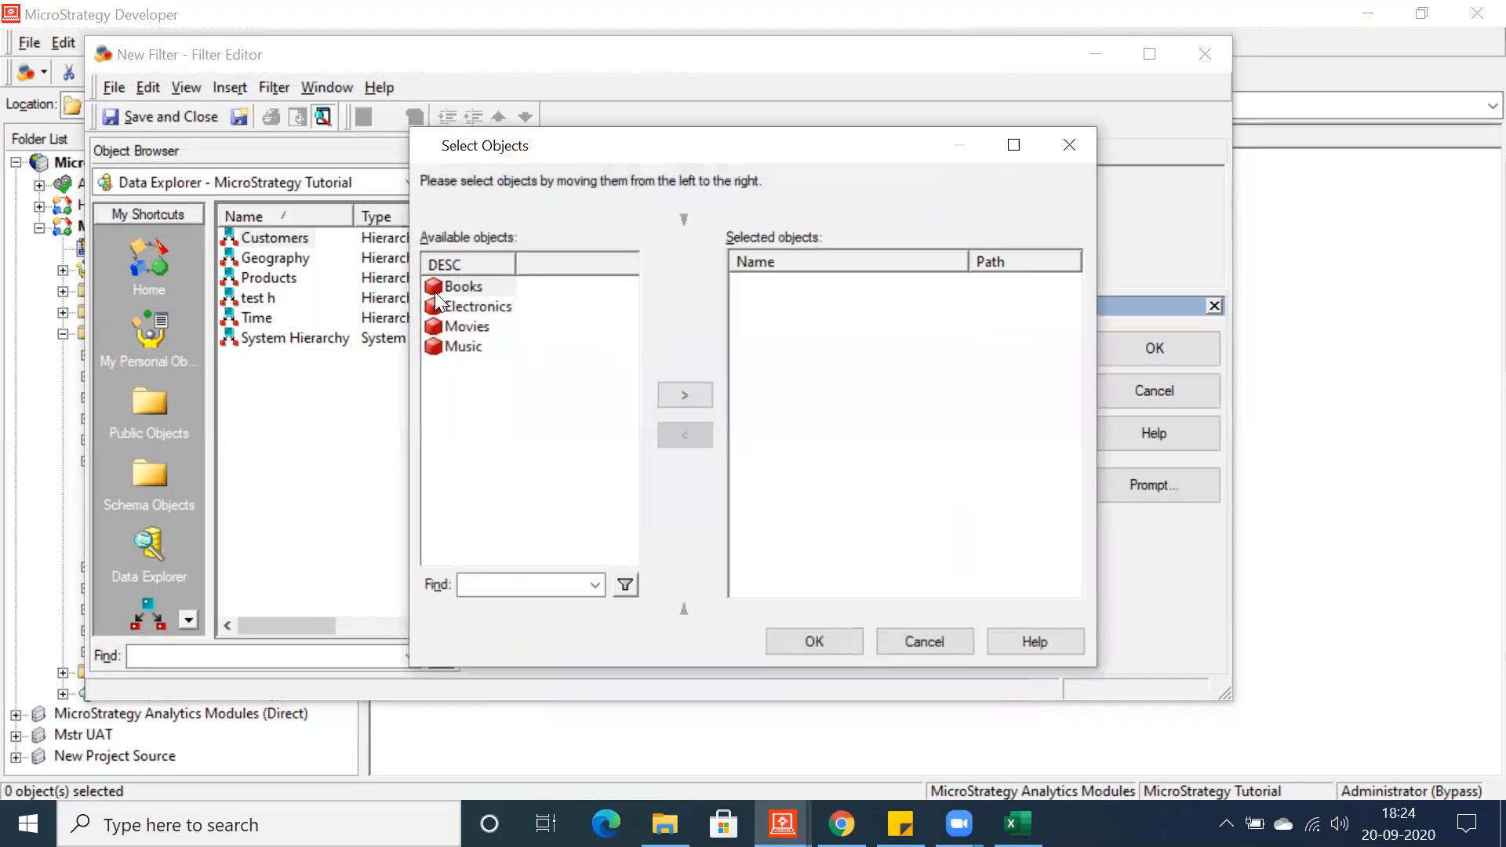
left_click(459, 287)
left_click(461, 308)
left_click(459, 326)
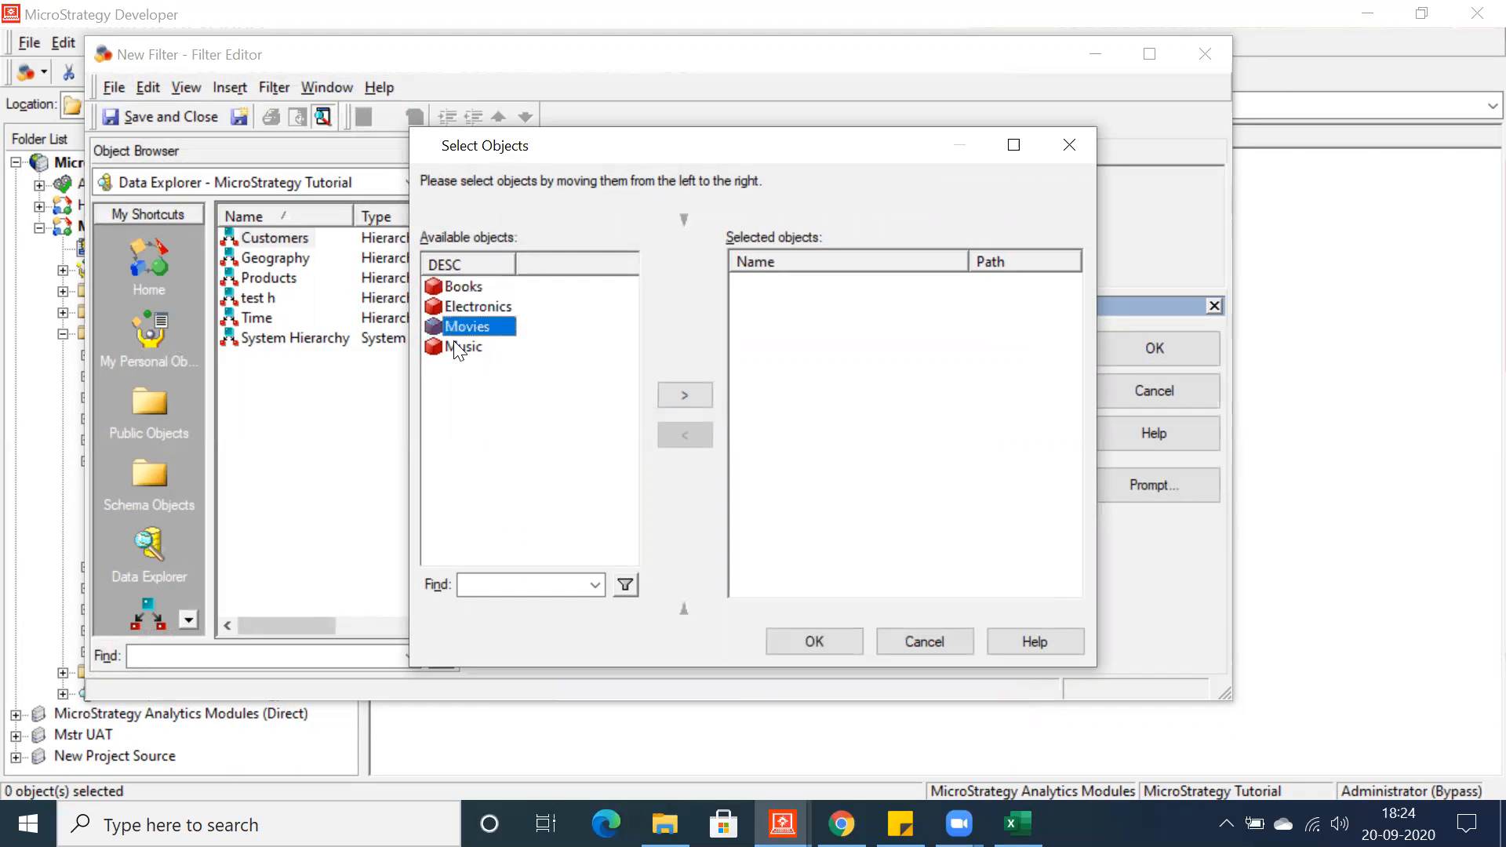
left_click(455, 347)
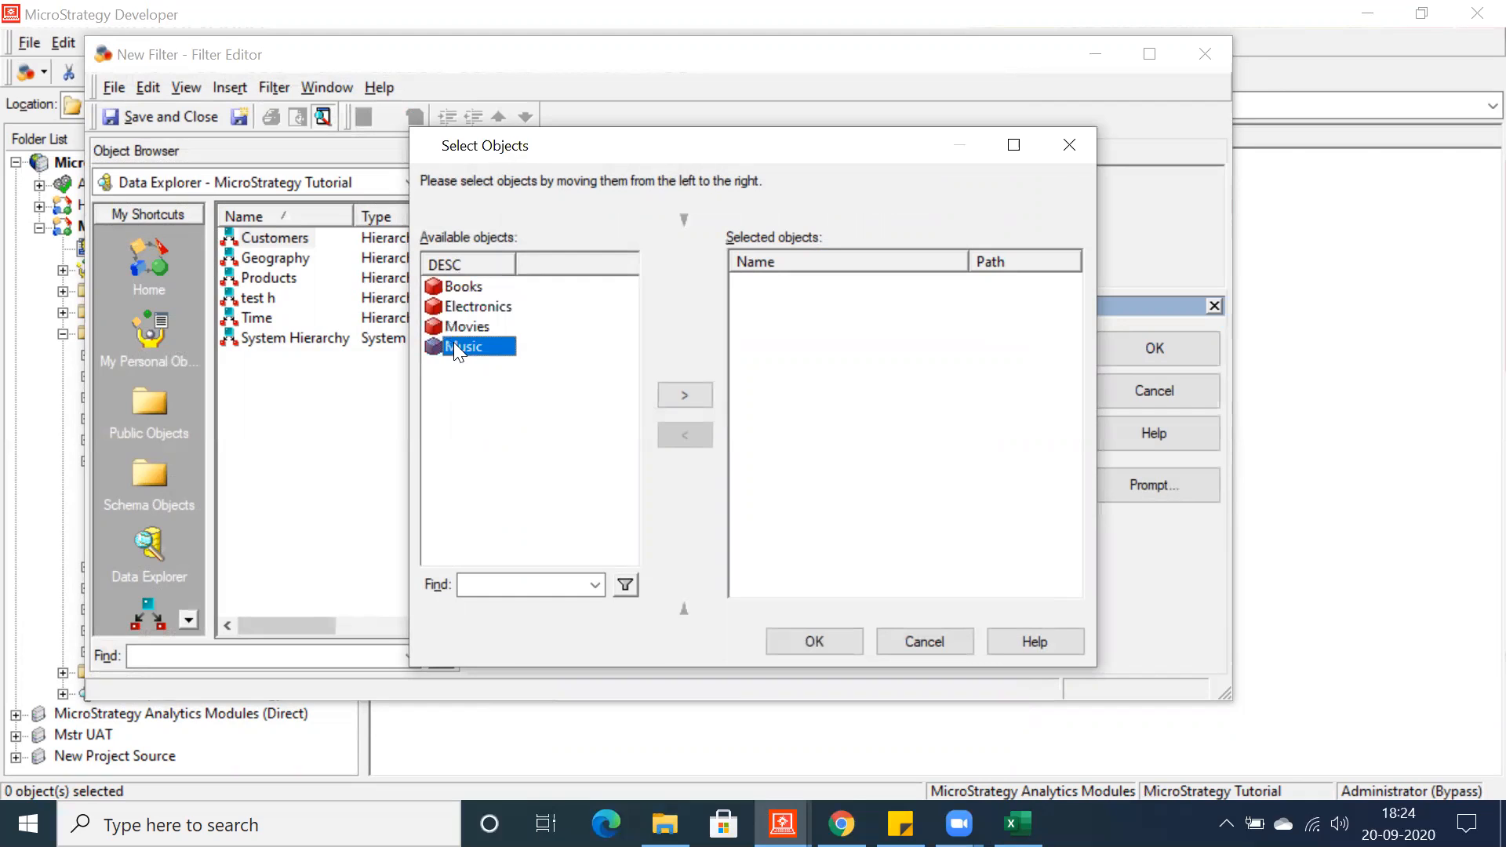
double_click(456, 284)
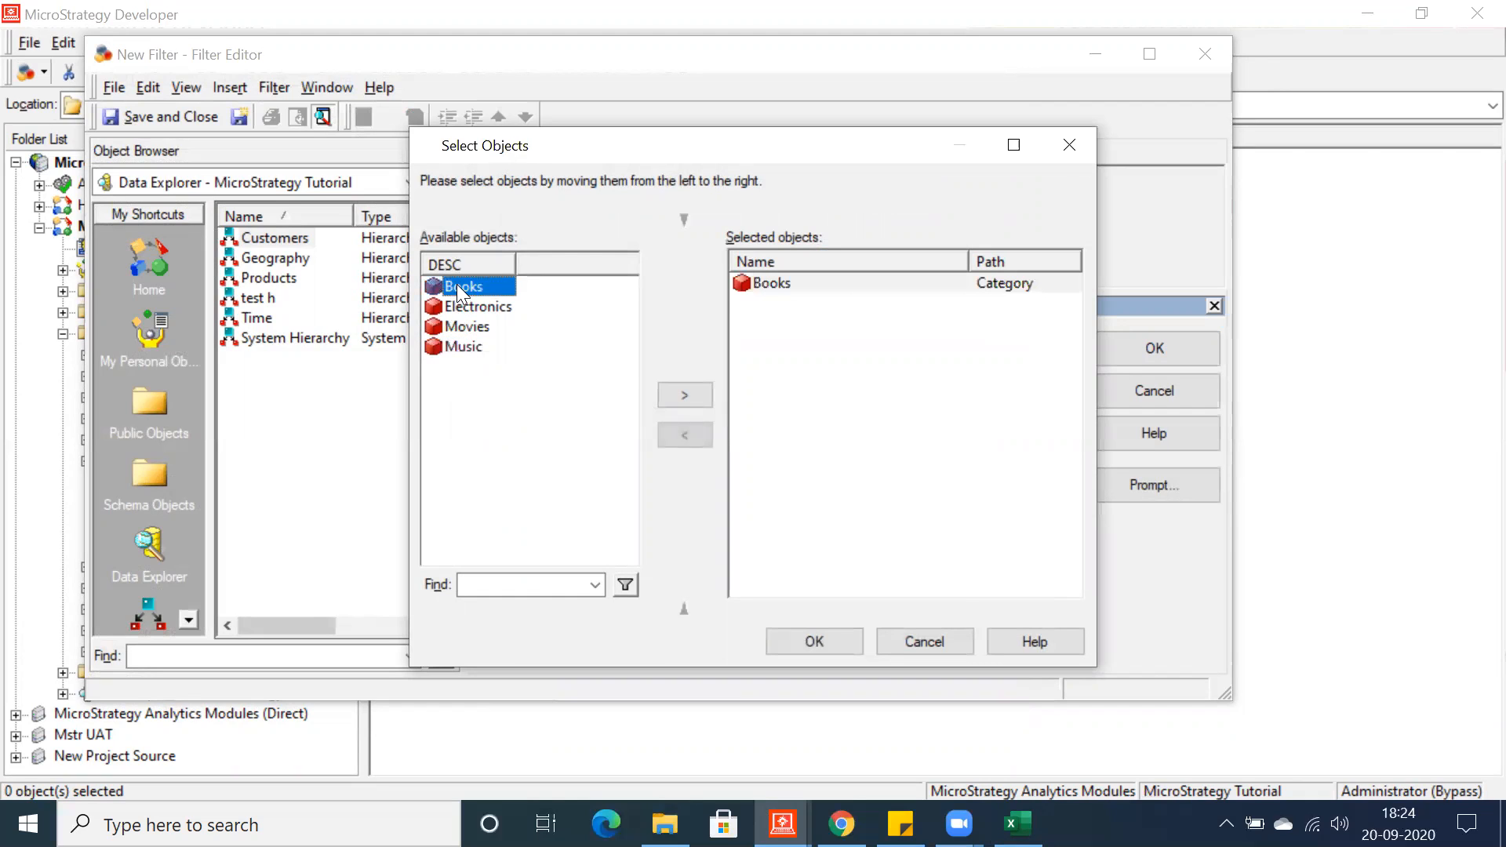
left_click(802, 646)
left_click(1155, 348)
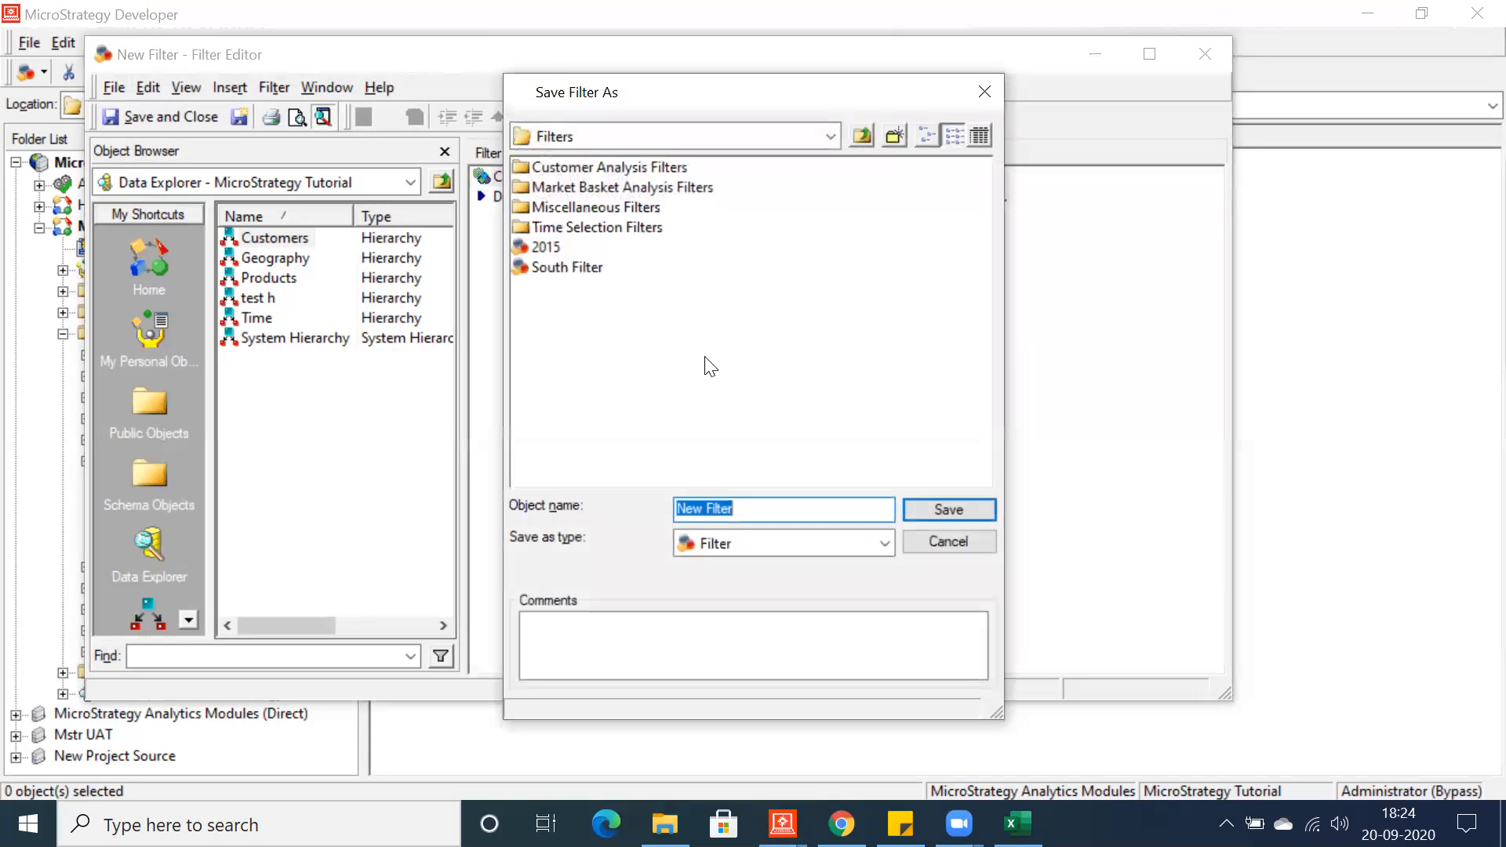
- Save the filter as "Category Books" in the Filters folder and select it in the object list
type("Category Books")
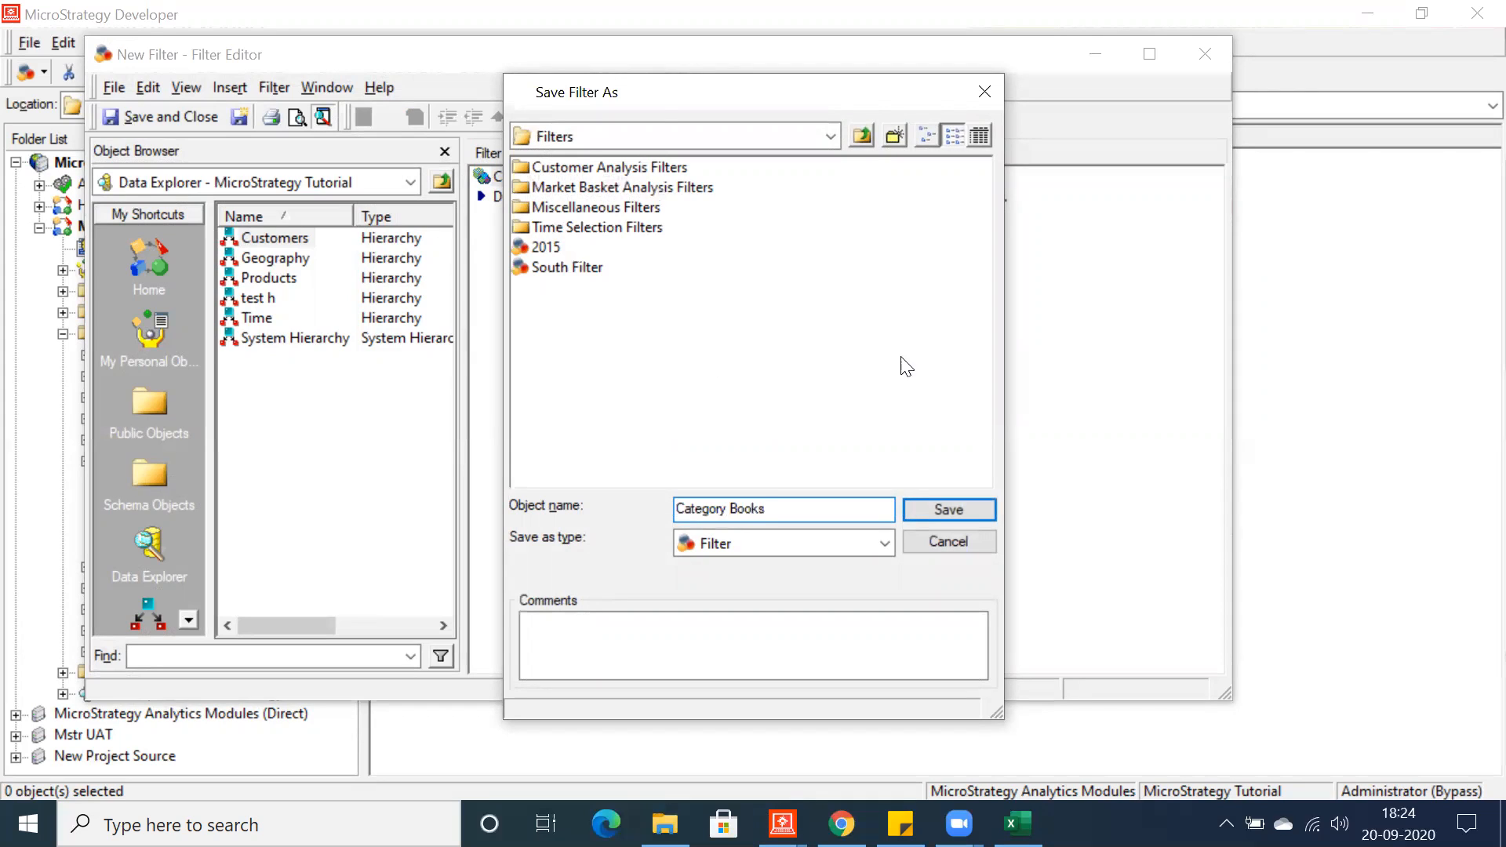
left_click(926, 509)
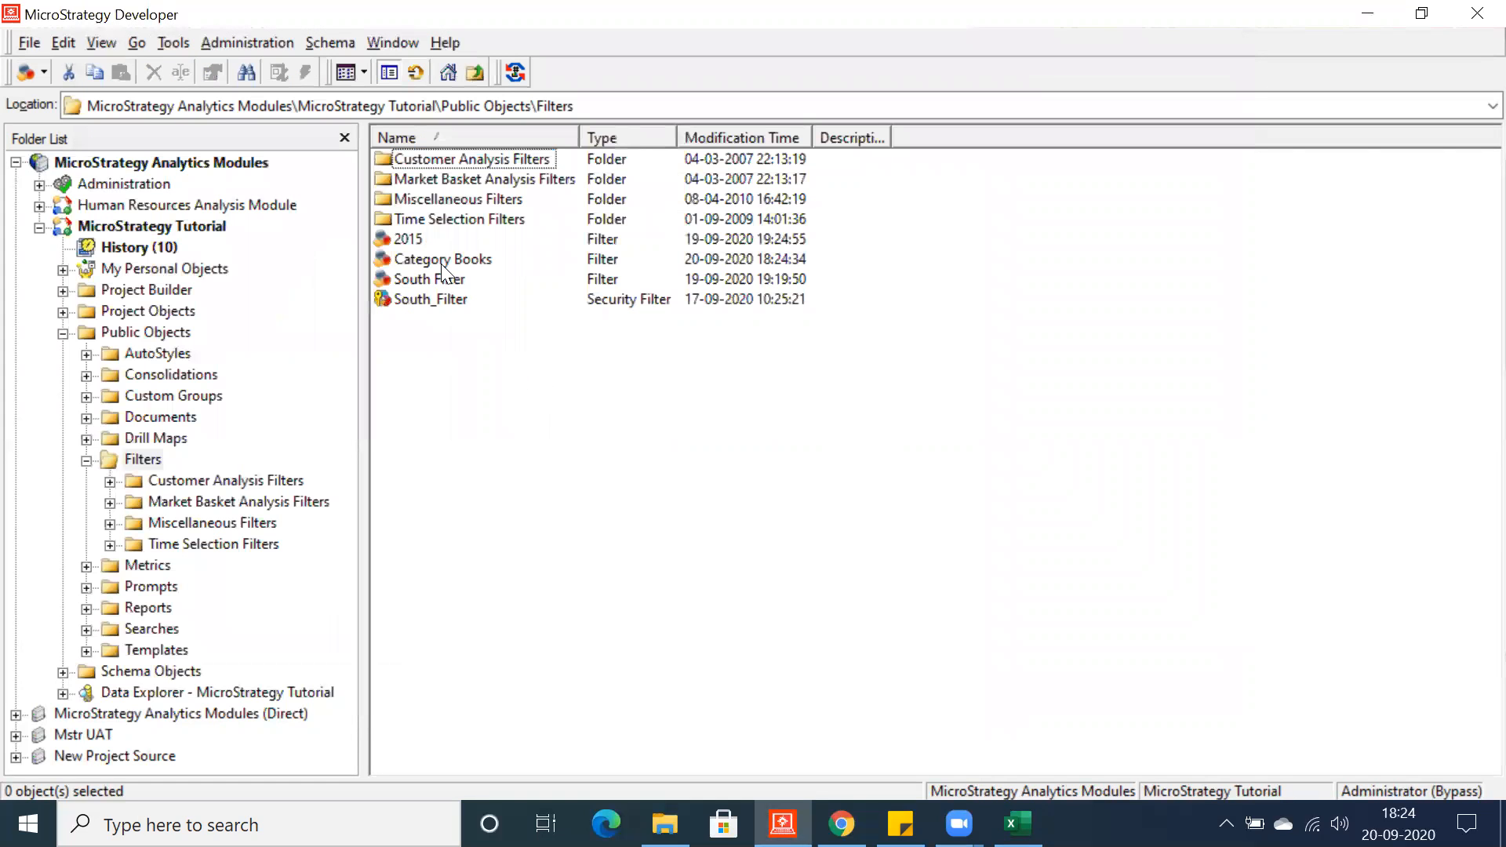
left_click(441, 260)
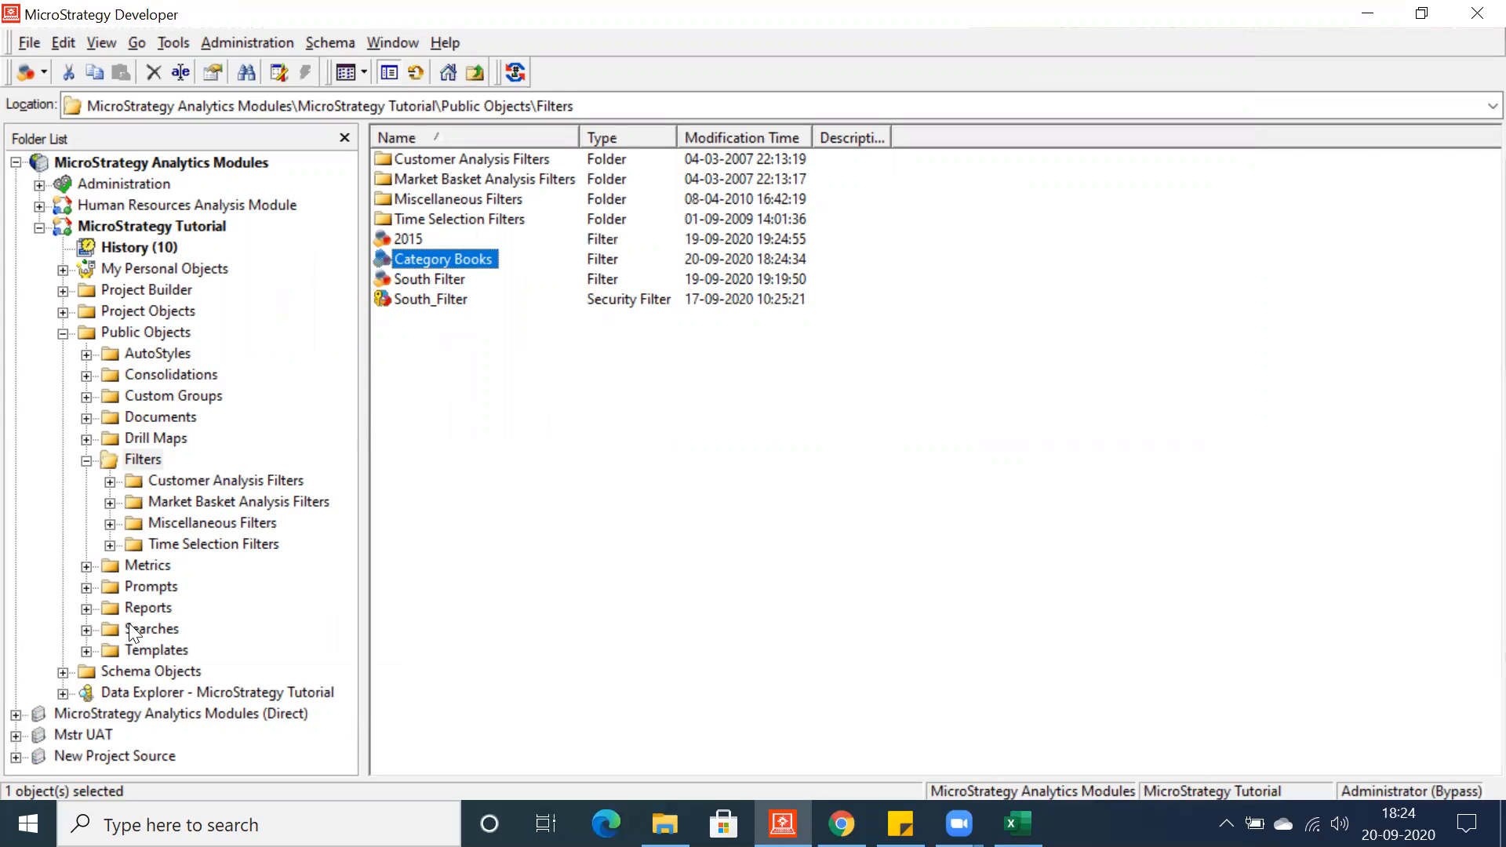
- Create a new report in the Public Objects Reports folder
left_click(146, 608)
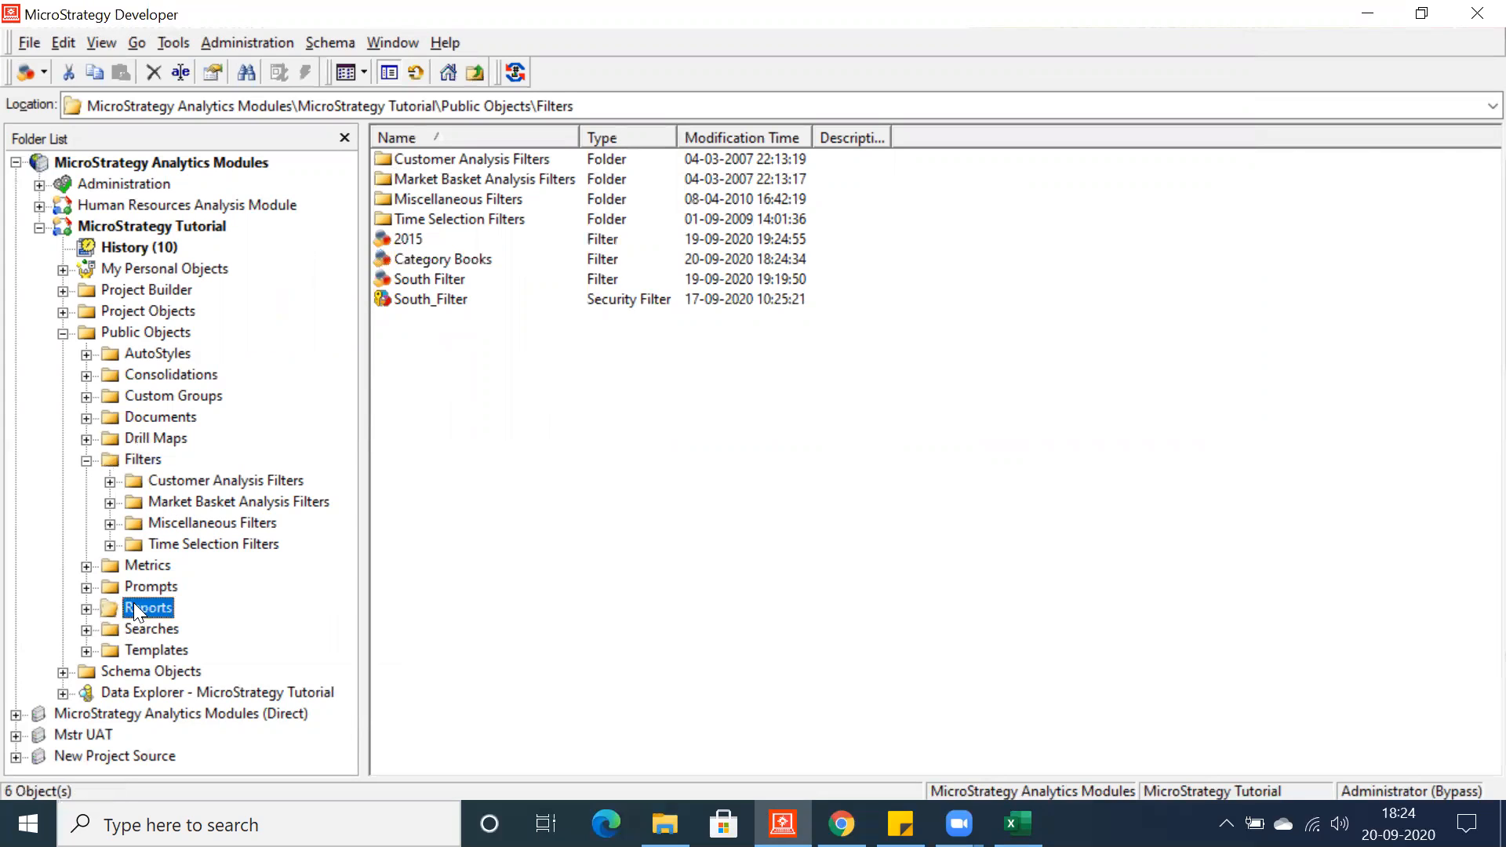
right_click(406, 326)
mouse_move(470, 491)
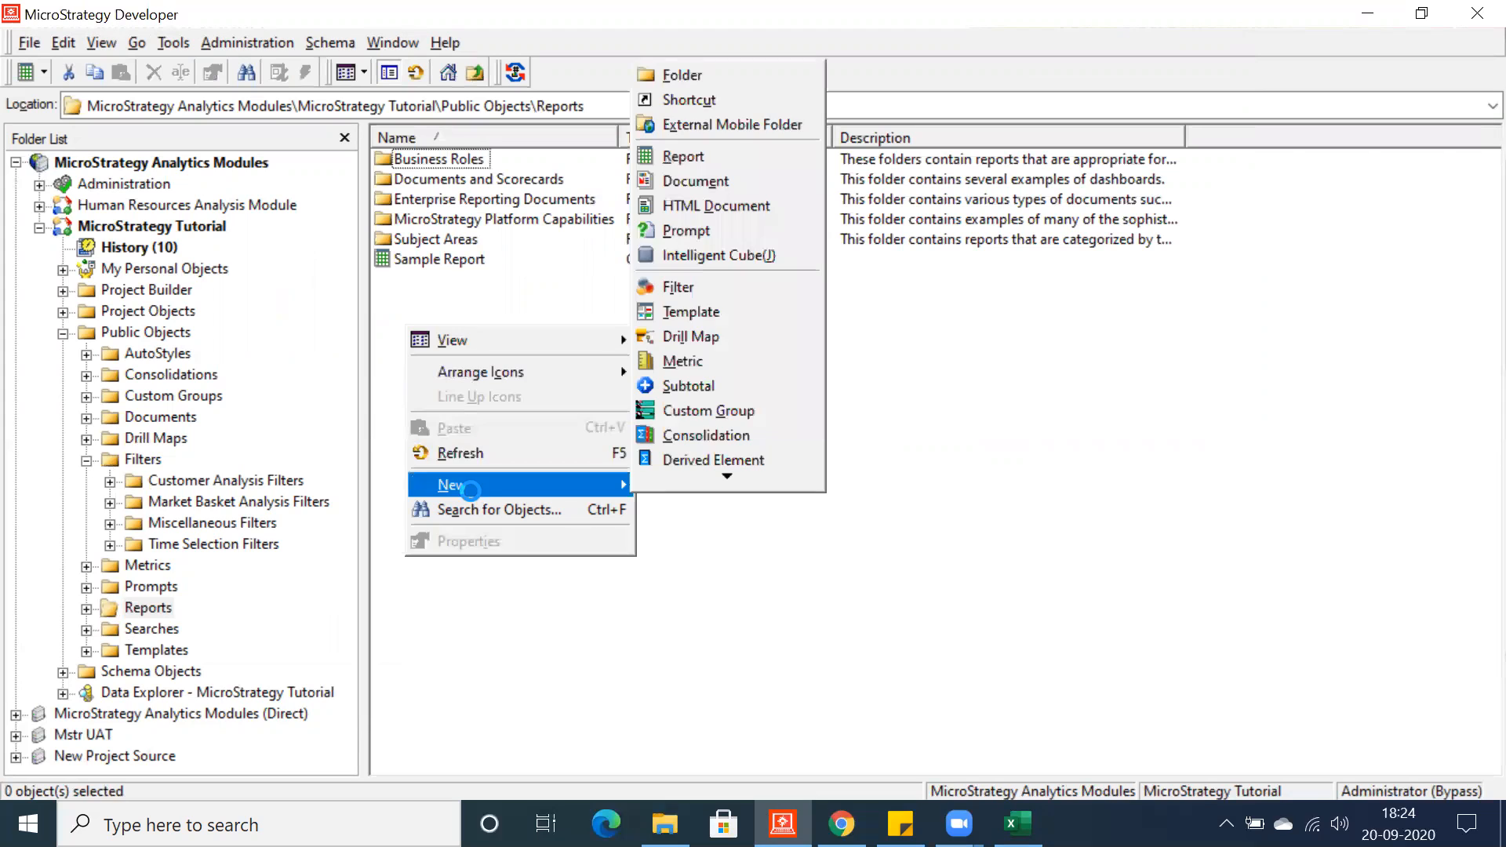
left_click(682, 156)
left_click(824, 570)
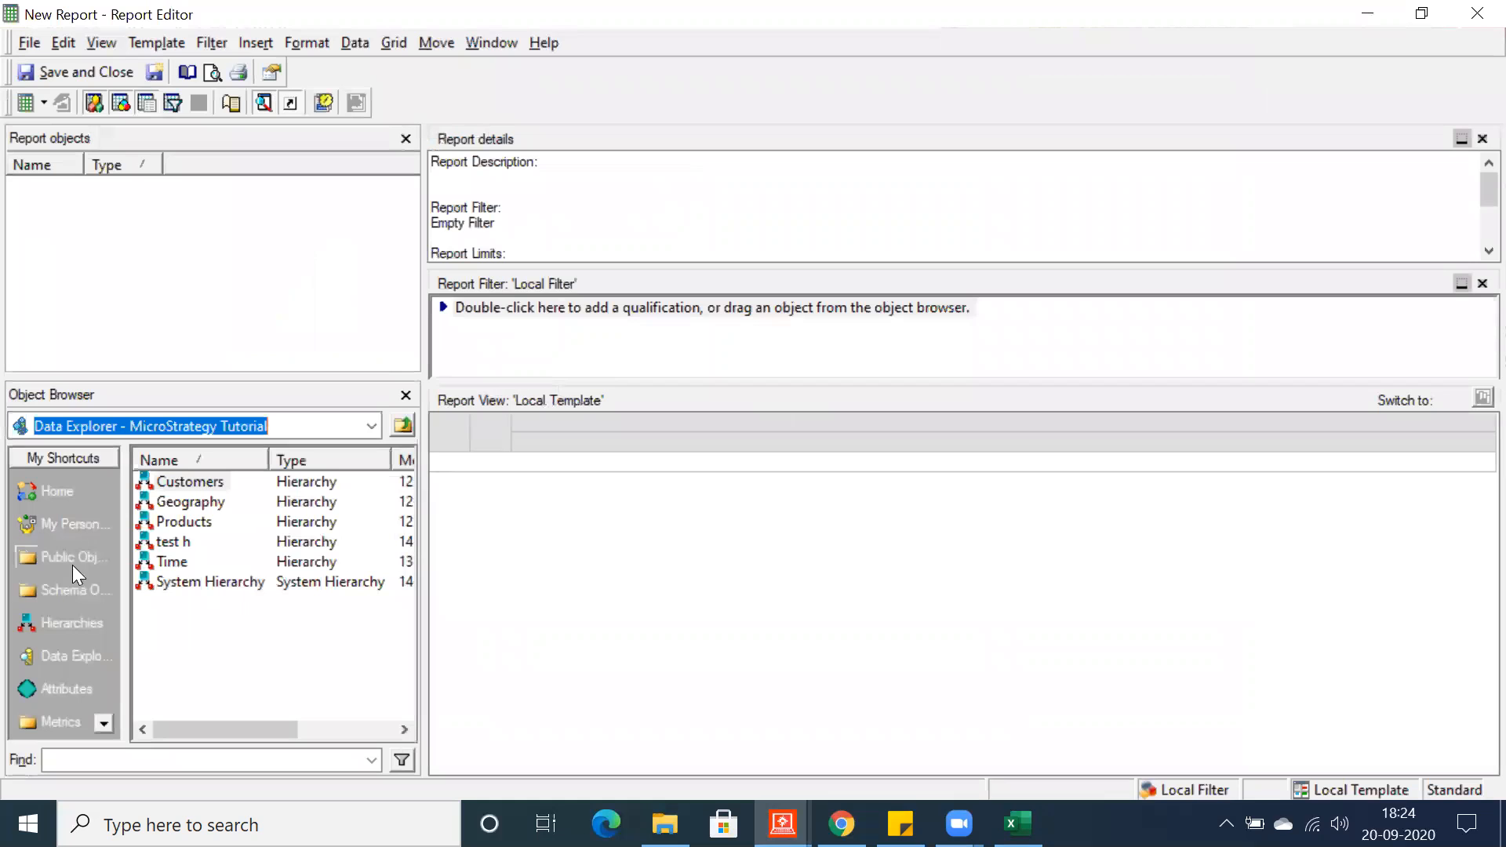
- Add the Category and Subcategory attributes from the Products attribute folder to the report template
left_click(55, 688)
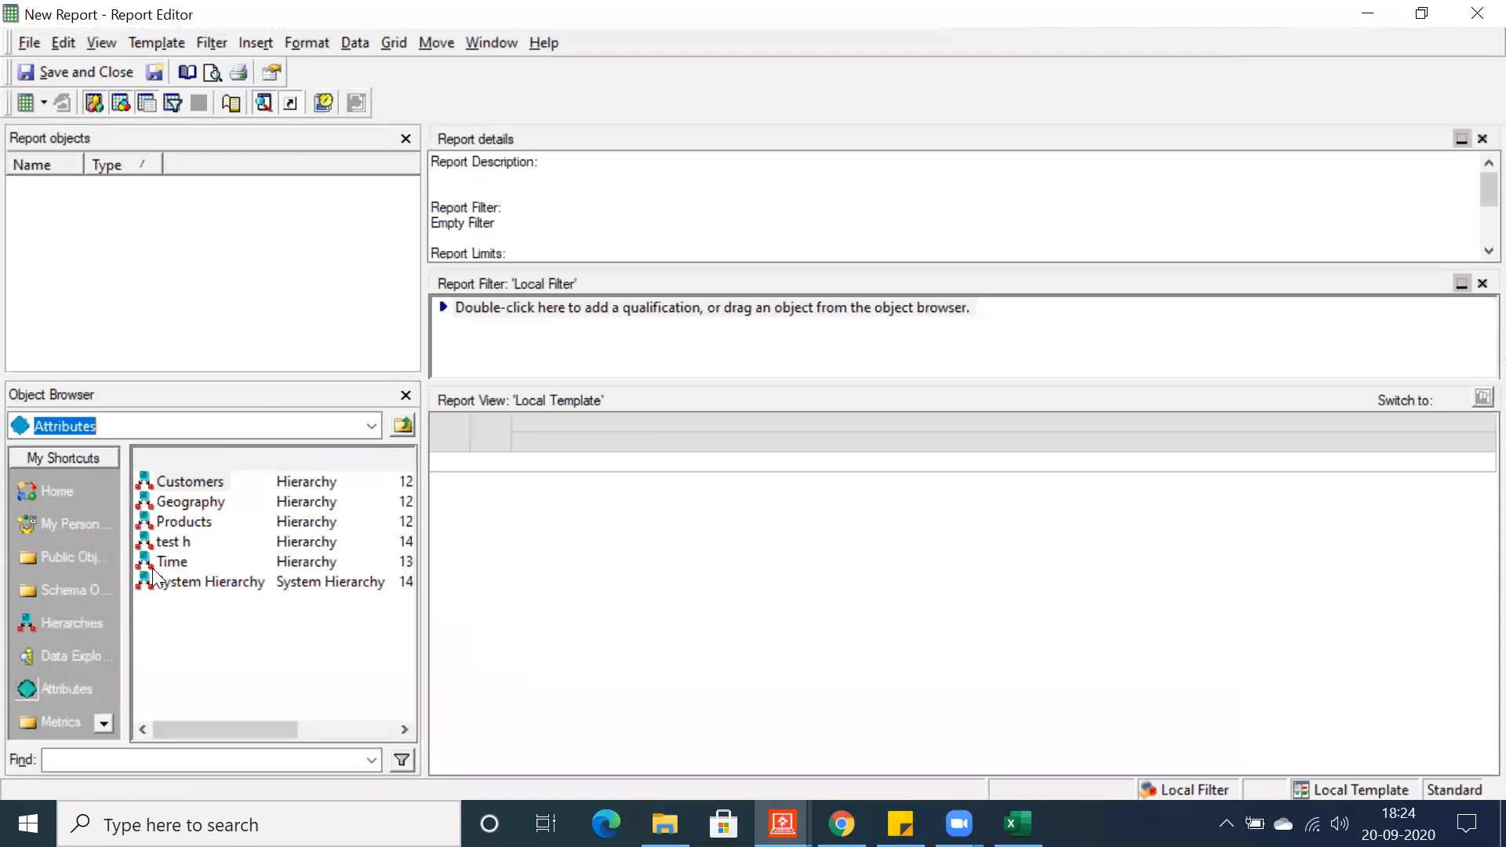
double_click(164, 521)
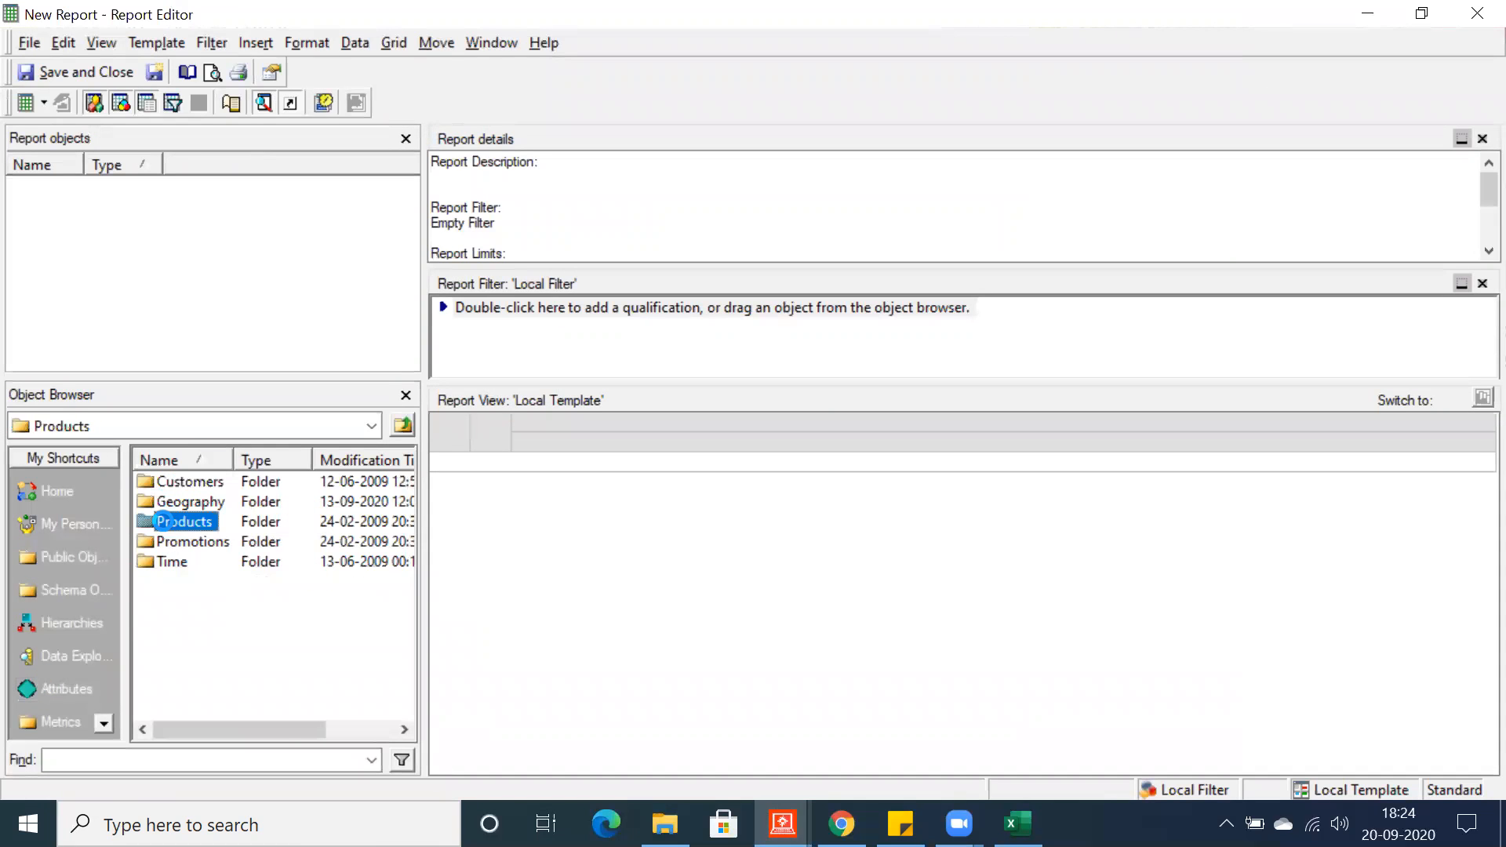
double_click(168, 521)
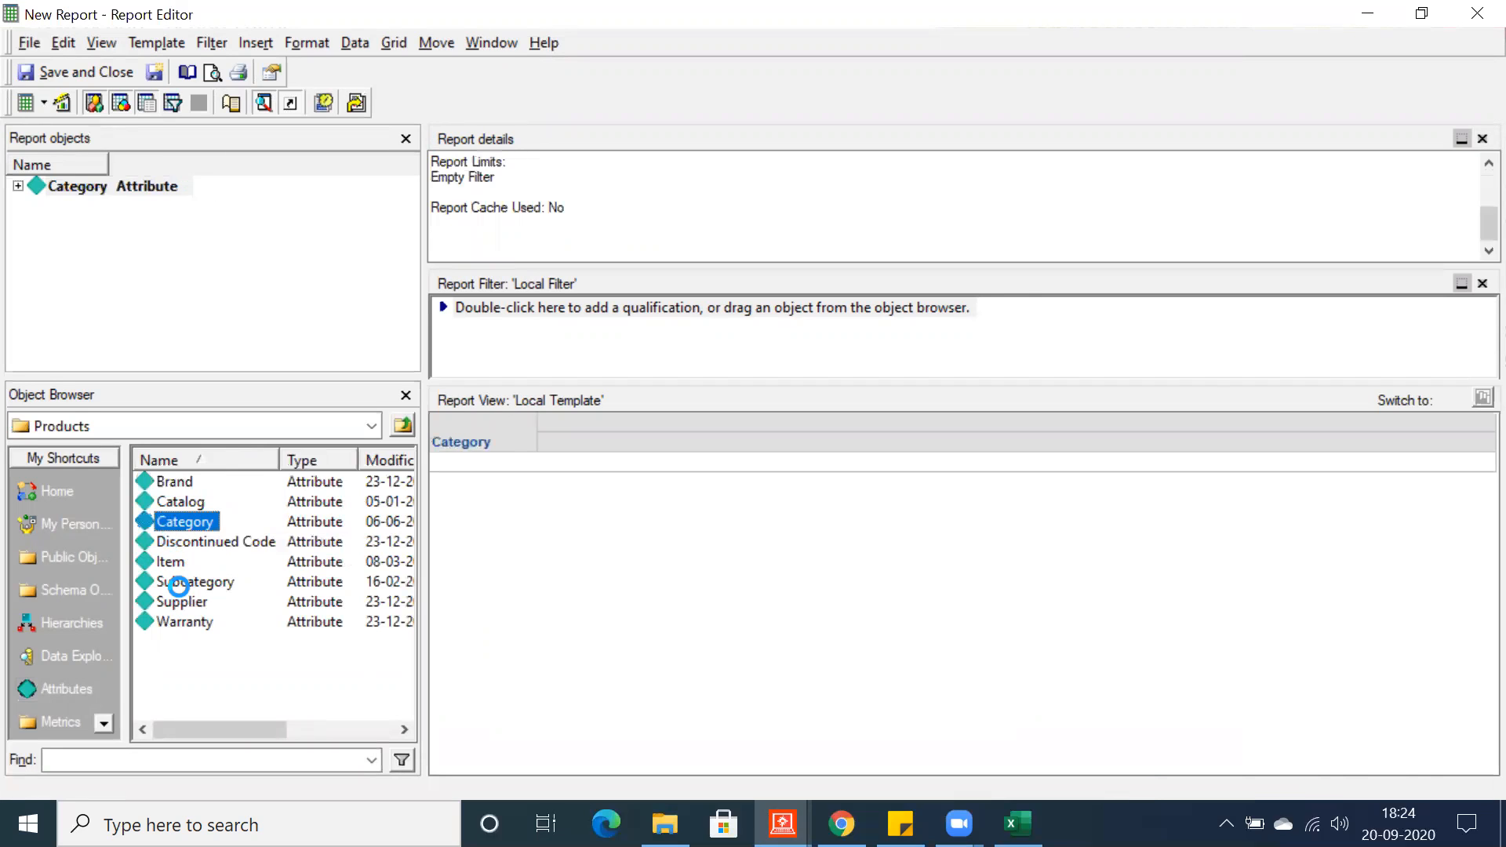
double_click(179, 583)
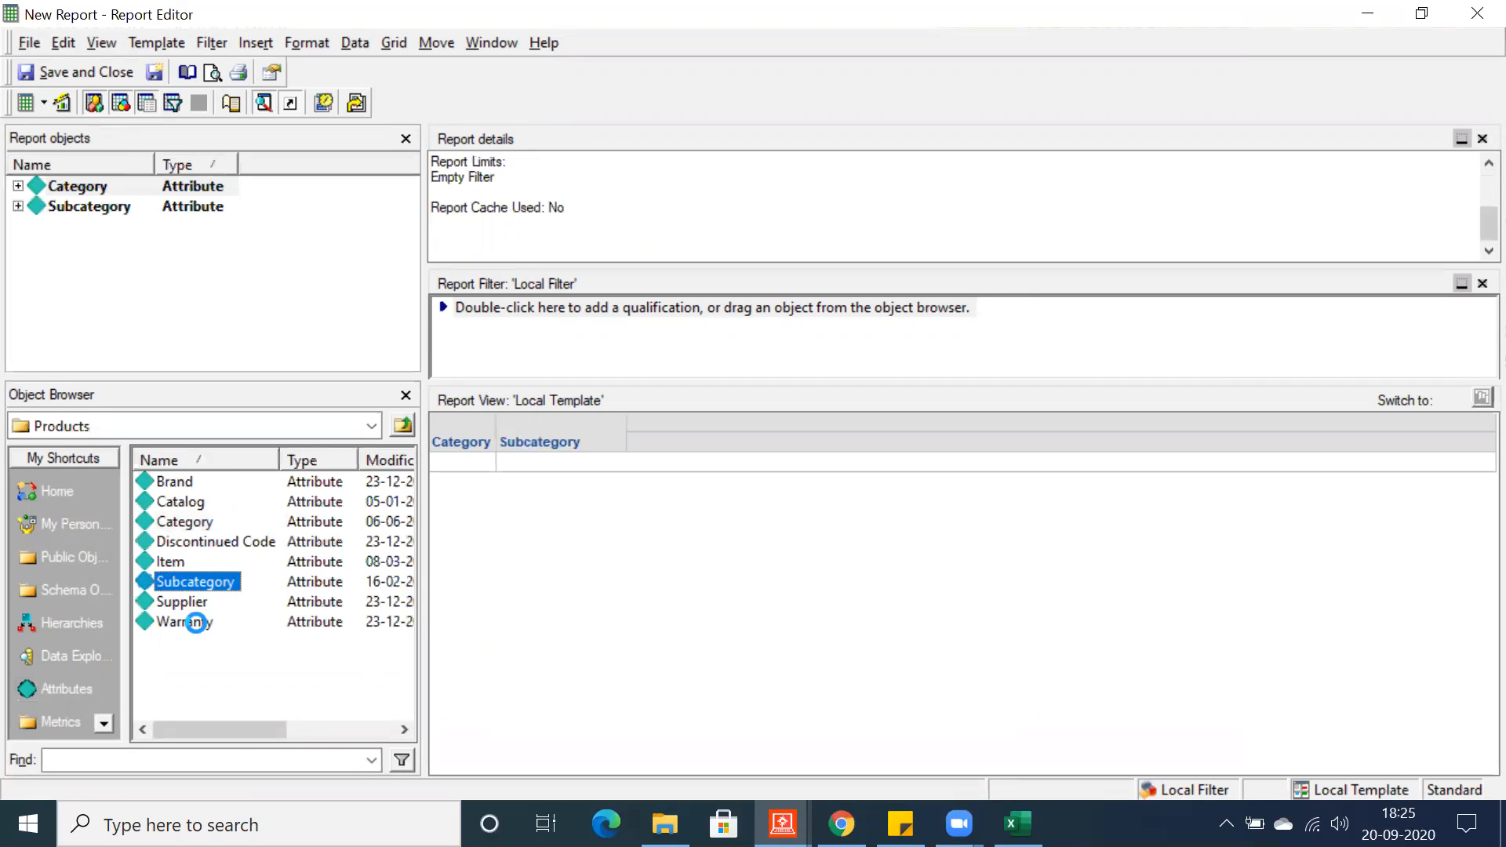
- Add the Profit and Revenue metrics from the Sales Metrics folder to the report template
left_click(51, 722)
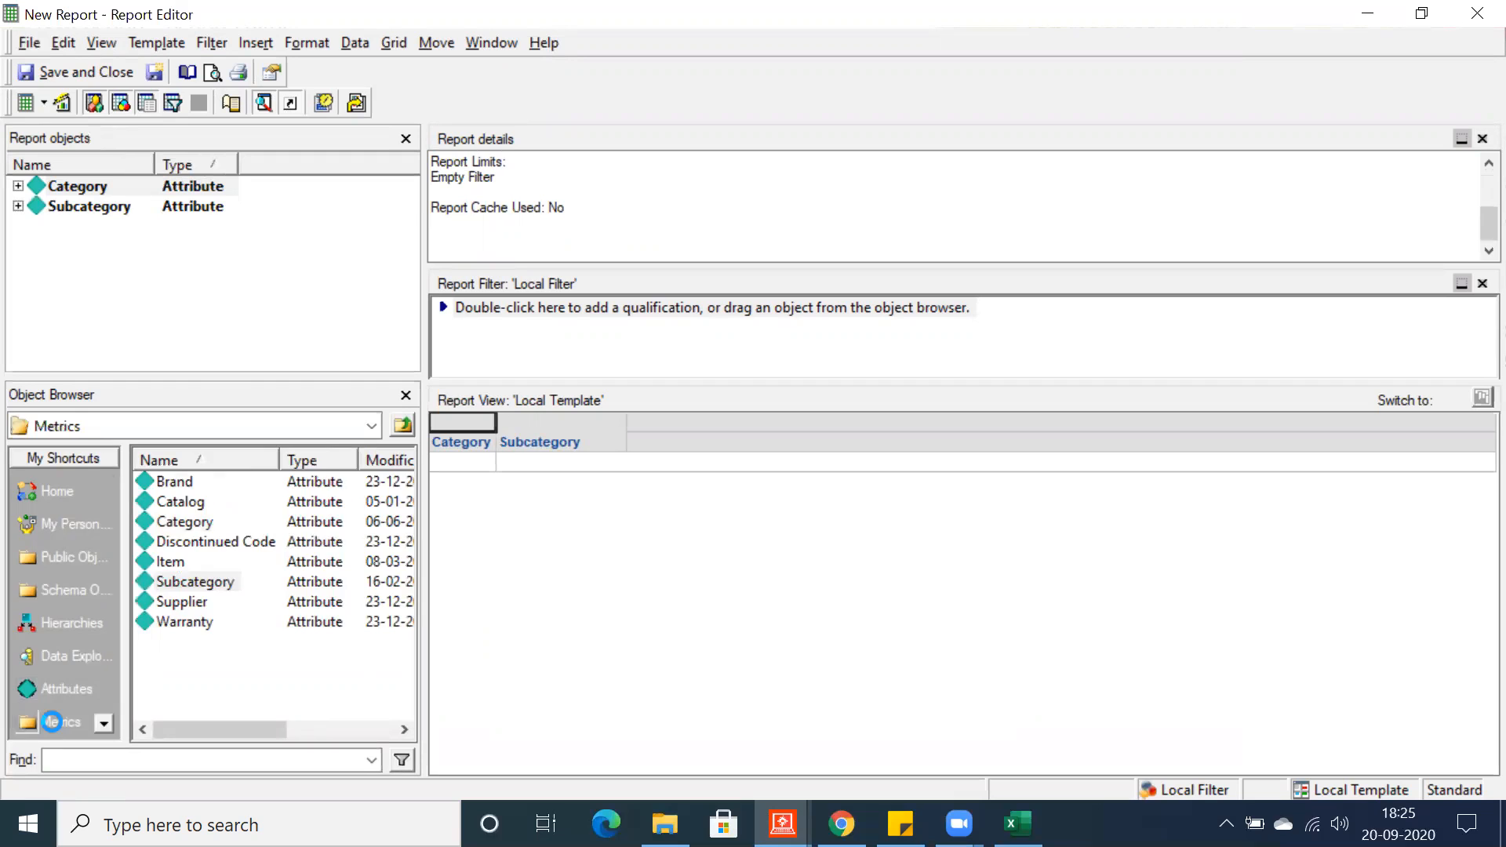
double_click(183, 582)
scroll(182, 589, "down", 3)
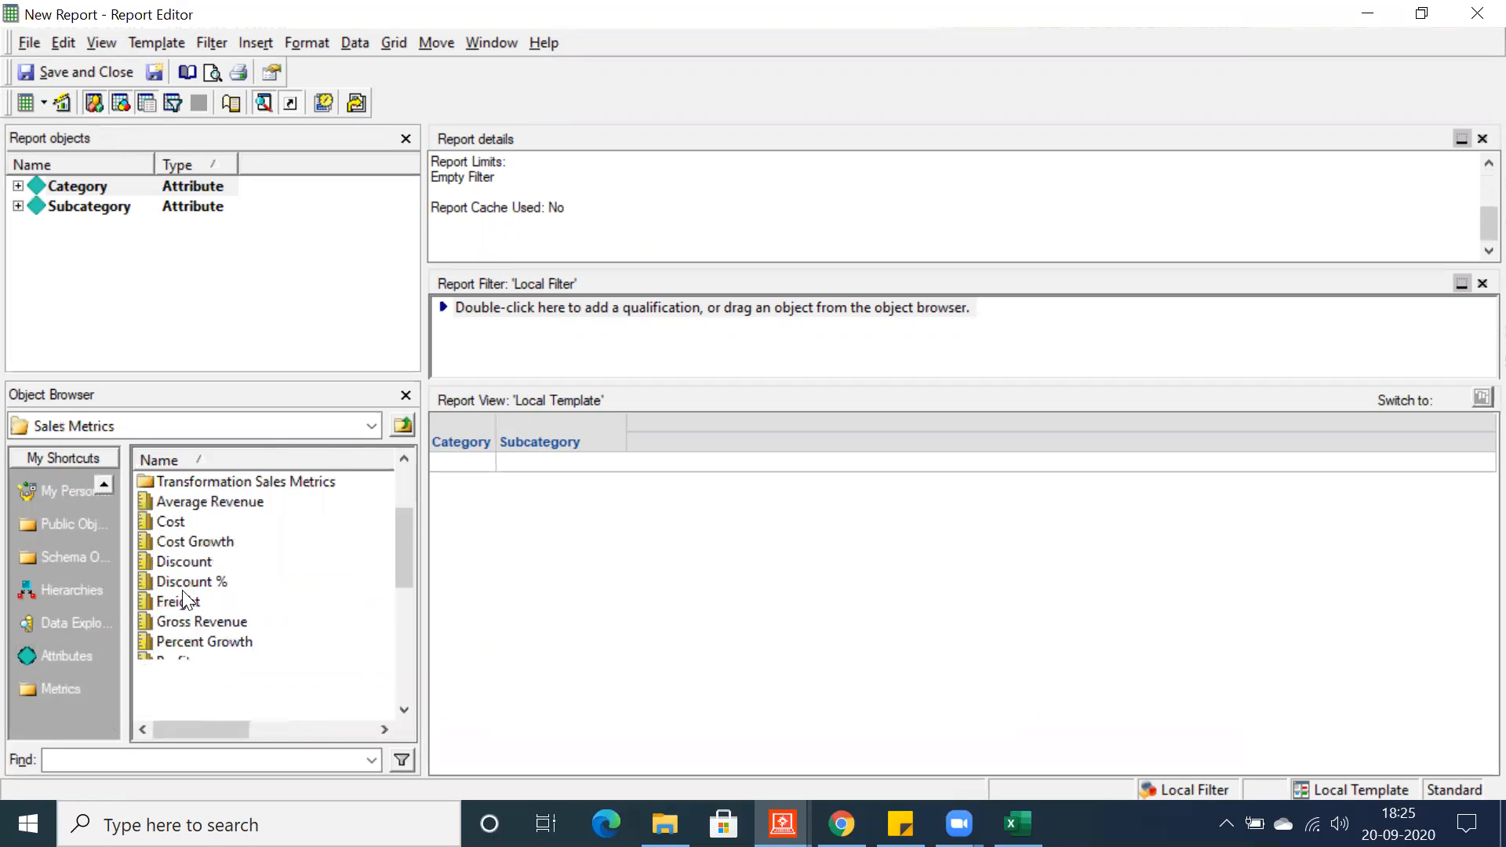
left_click(174, 601)
double_click(174, 601)
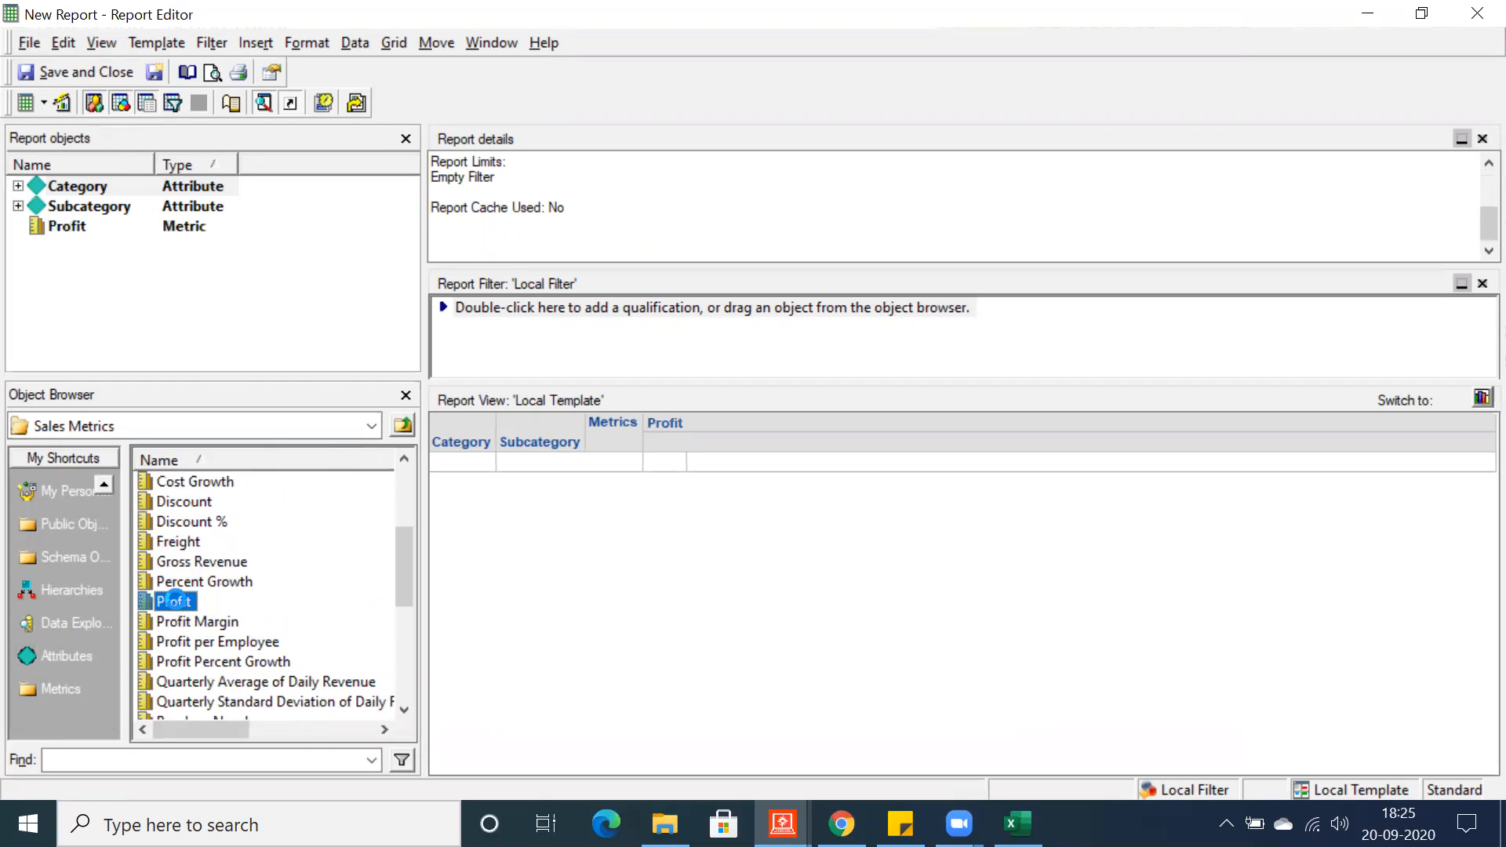
scroll(176, 599, "down", 2)
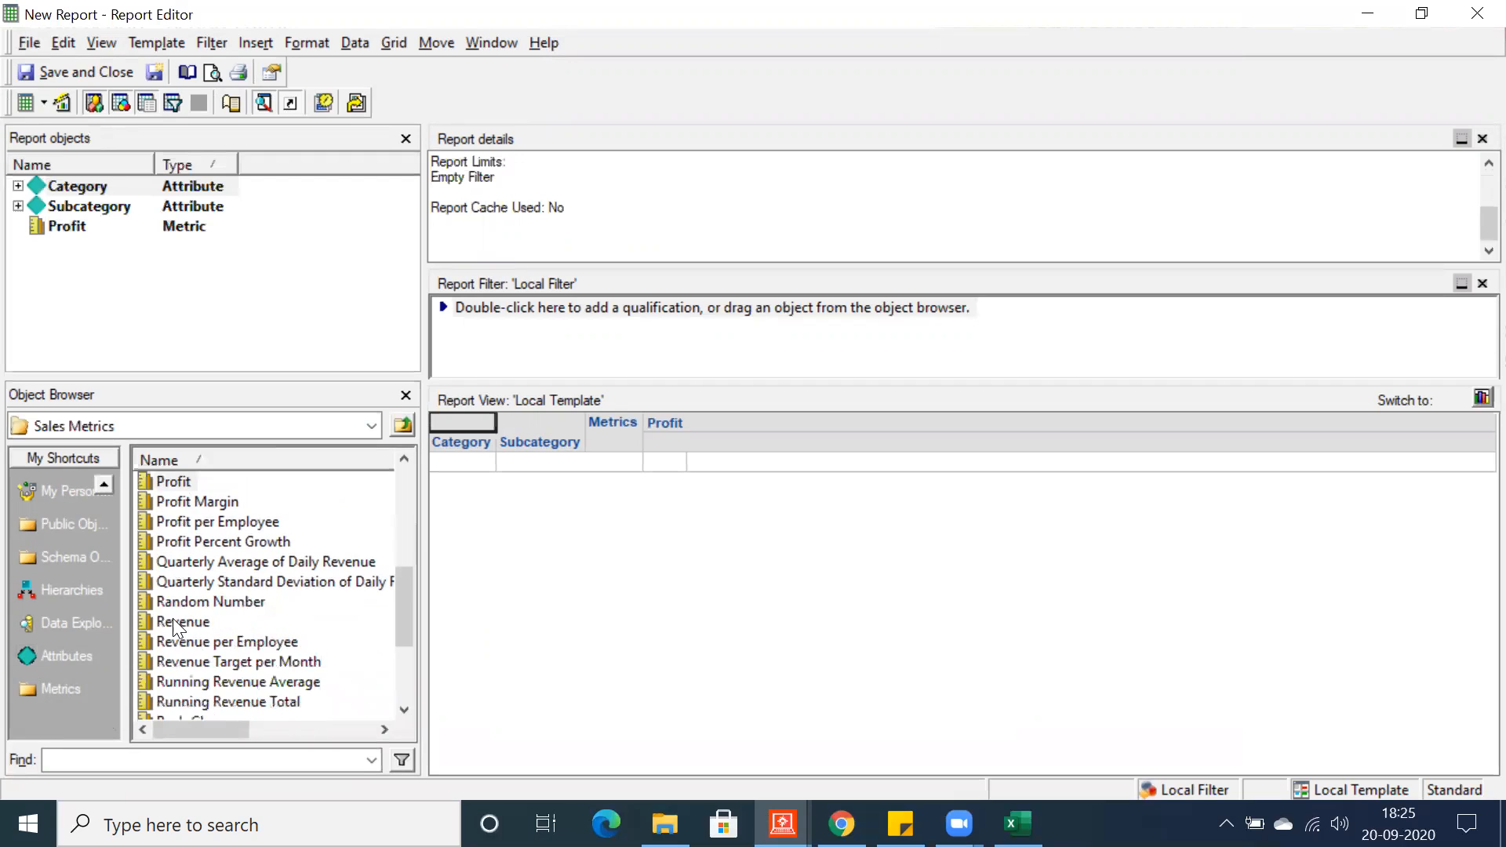
double_click(169, 621)
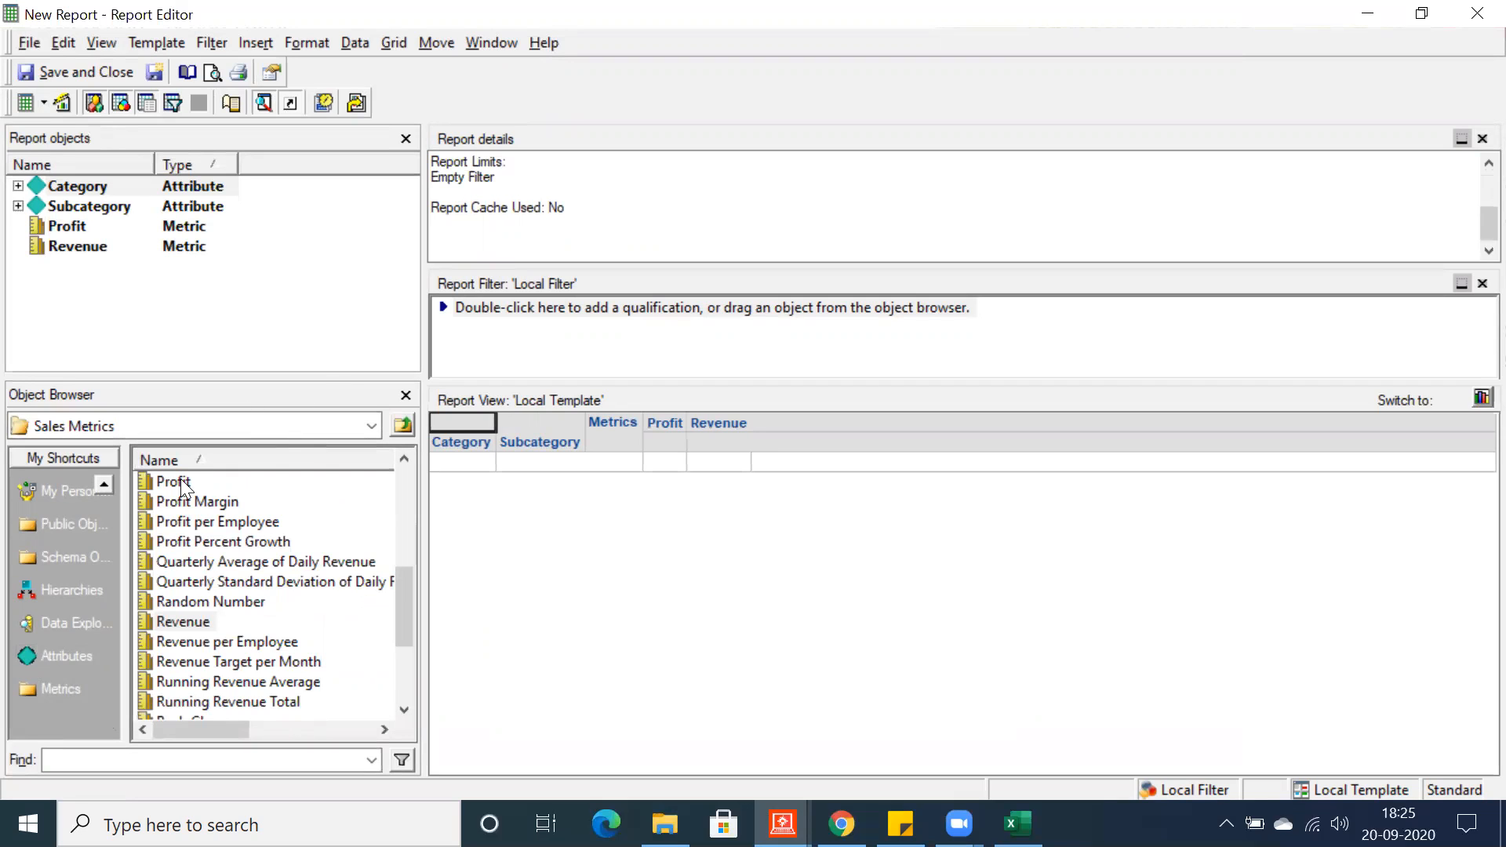
- Add the Category Books filter from the Public Objects Filters folder to the report filter
left_click(56, 528)
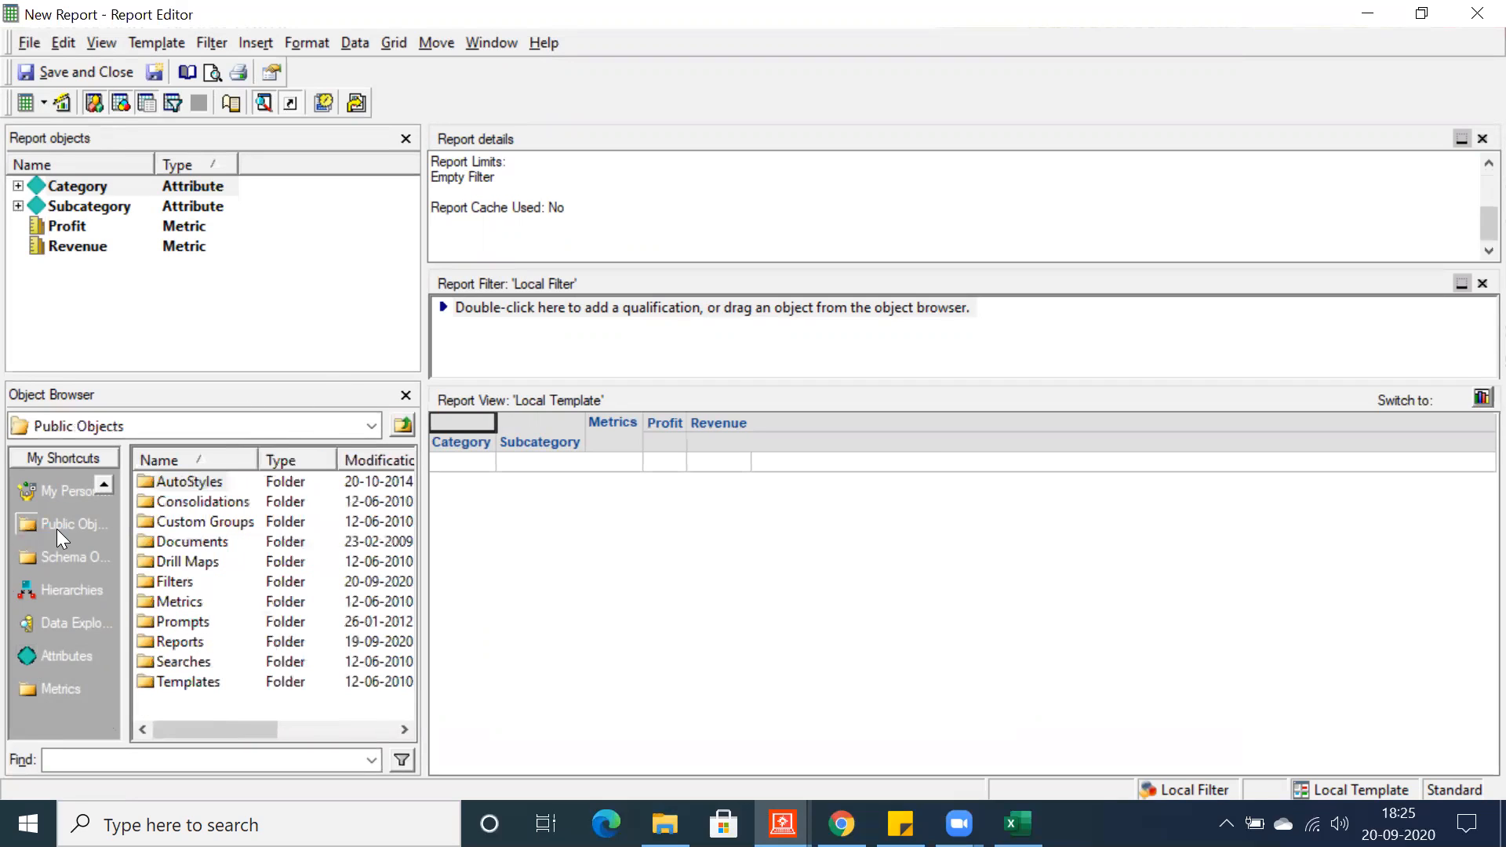
double_click(160, 582)
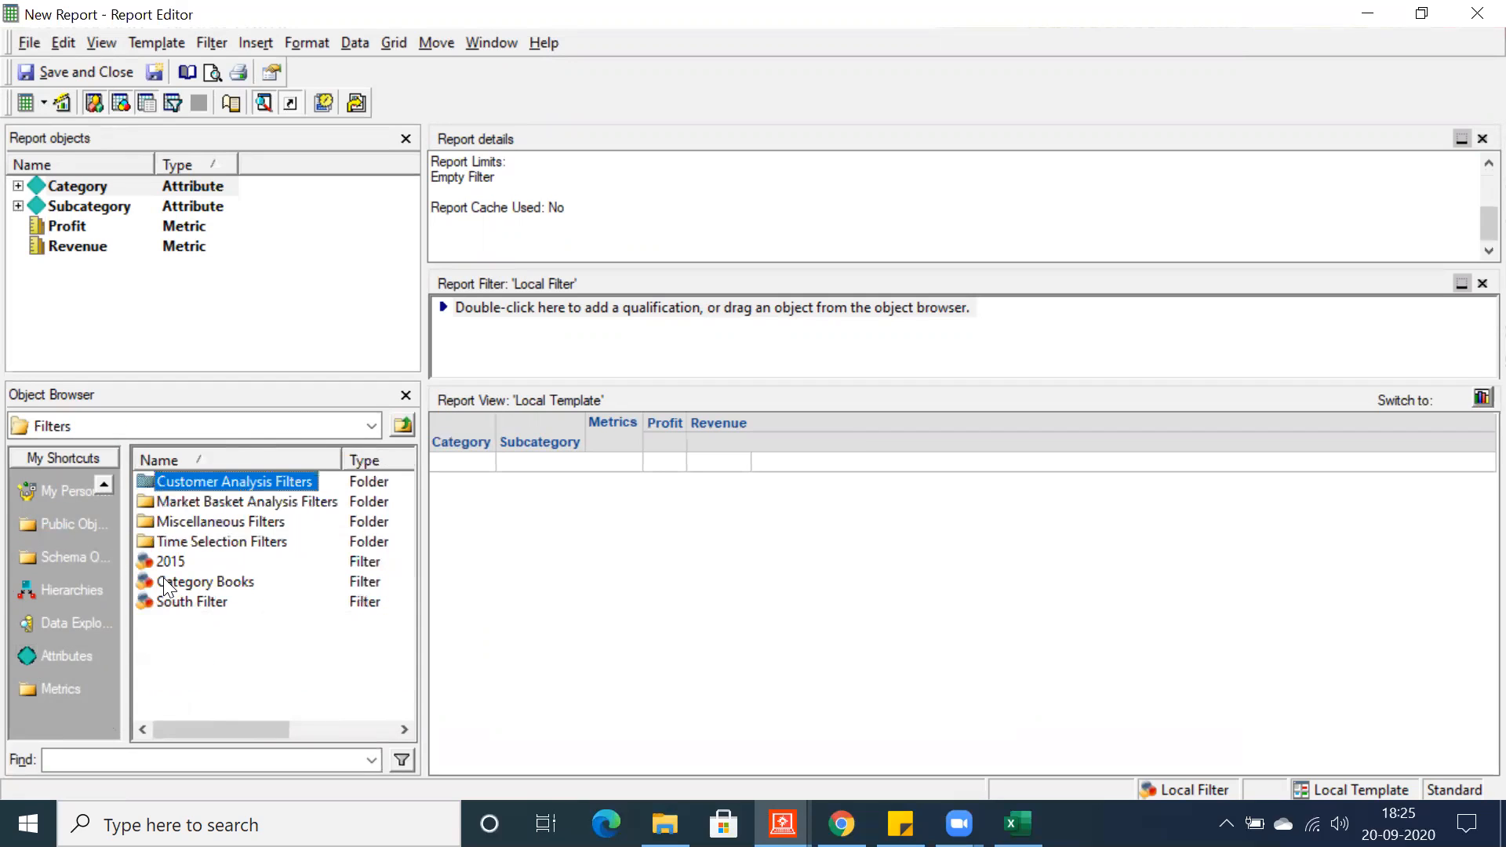
right_click(163, 579)
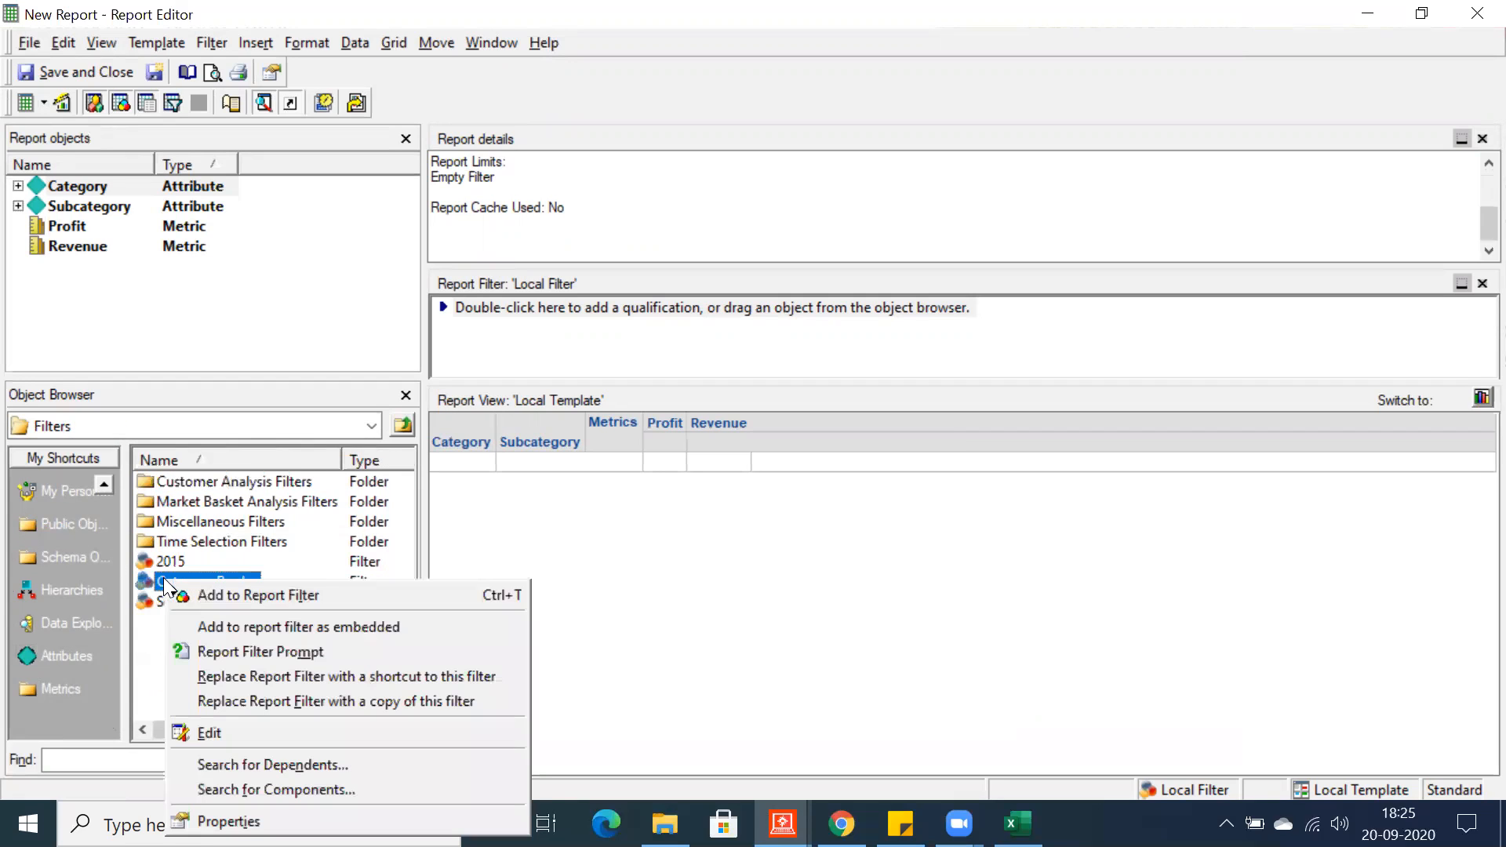
left_click(224, 599)
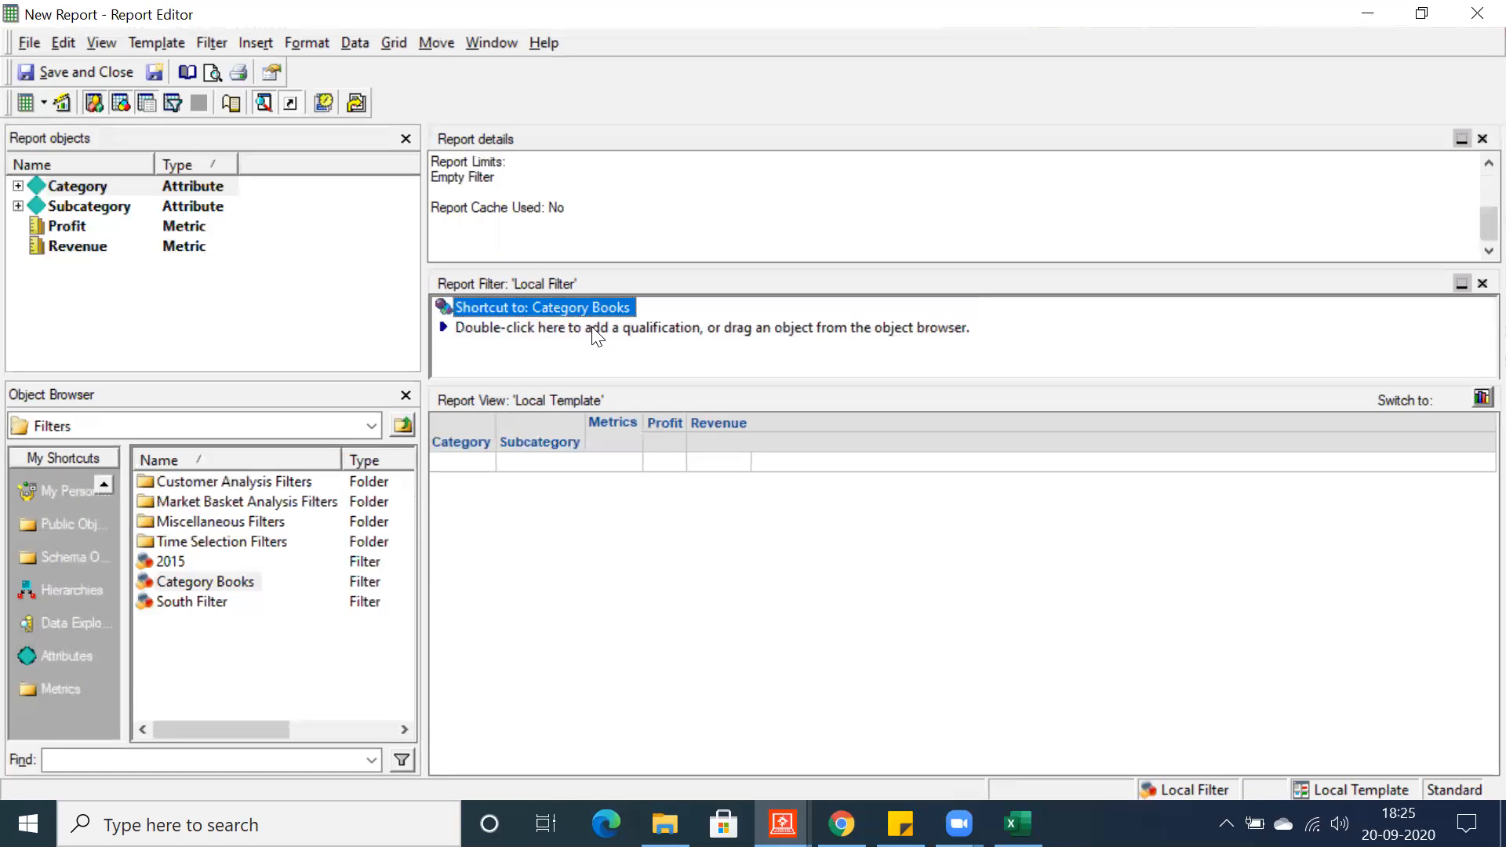
- Save and close the report as "Category and Sub-Category wise Sales" in the Reports folder
left_click(61, 72)
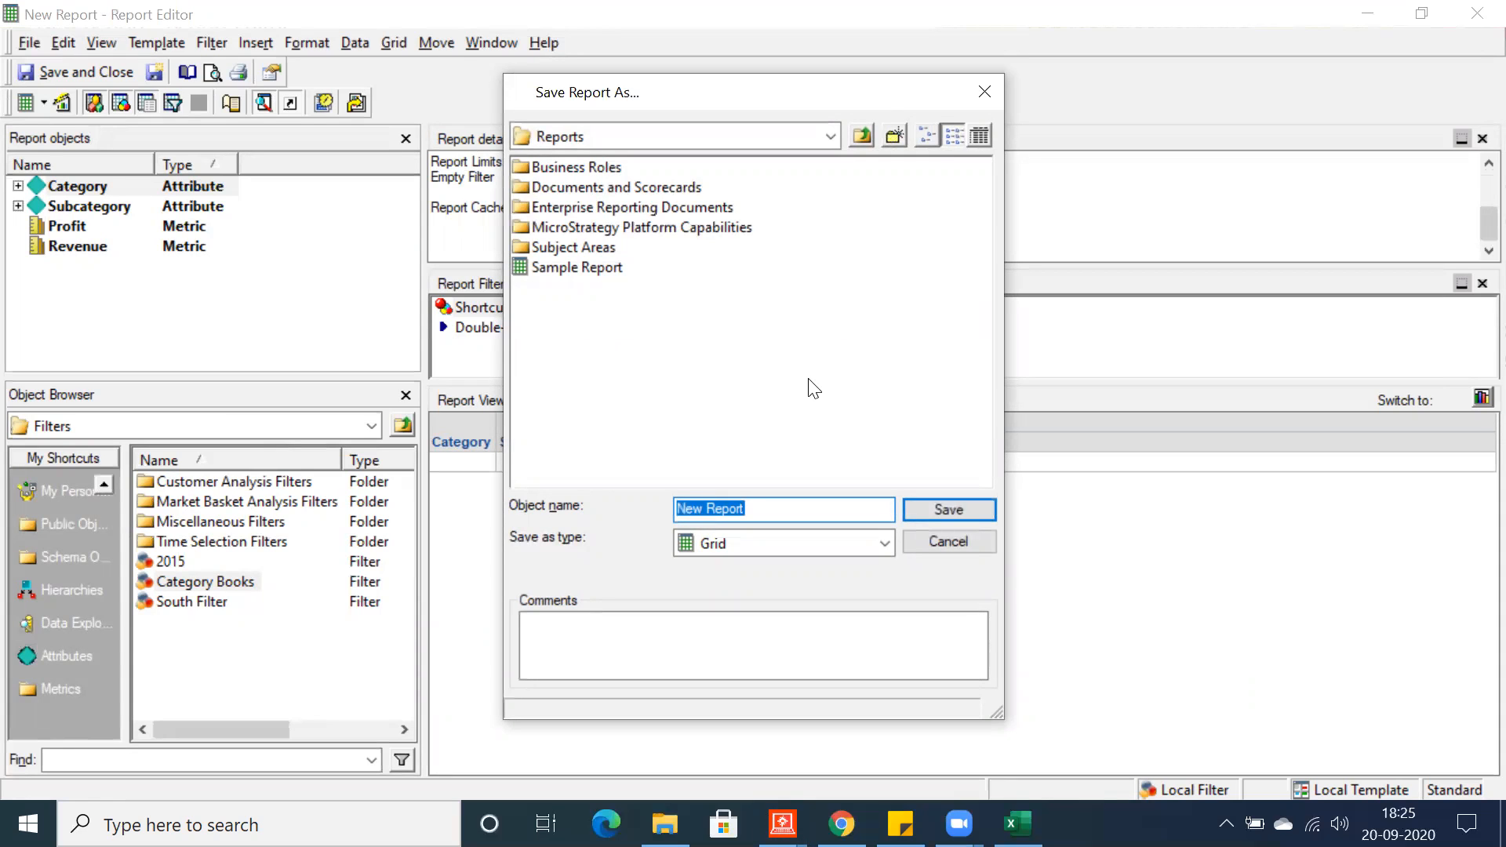
type("Ca")
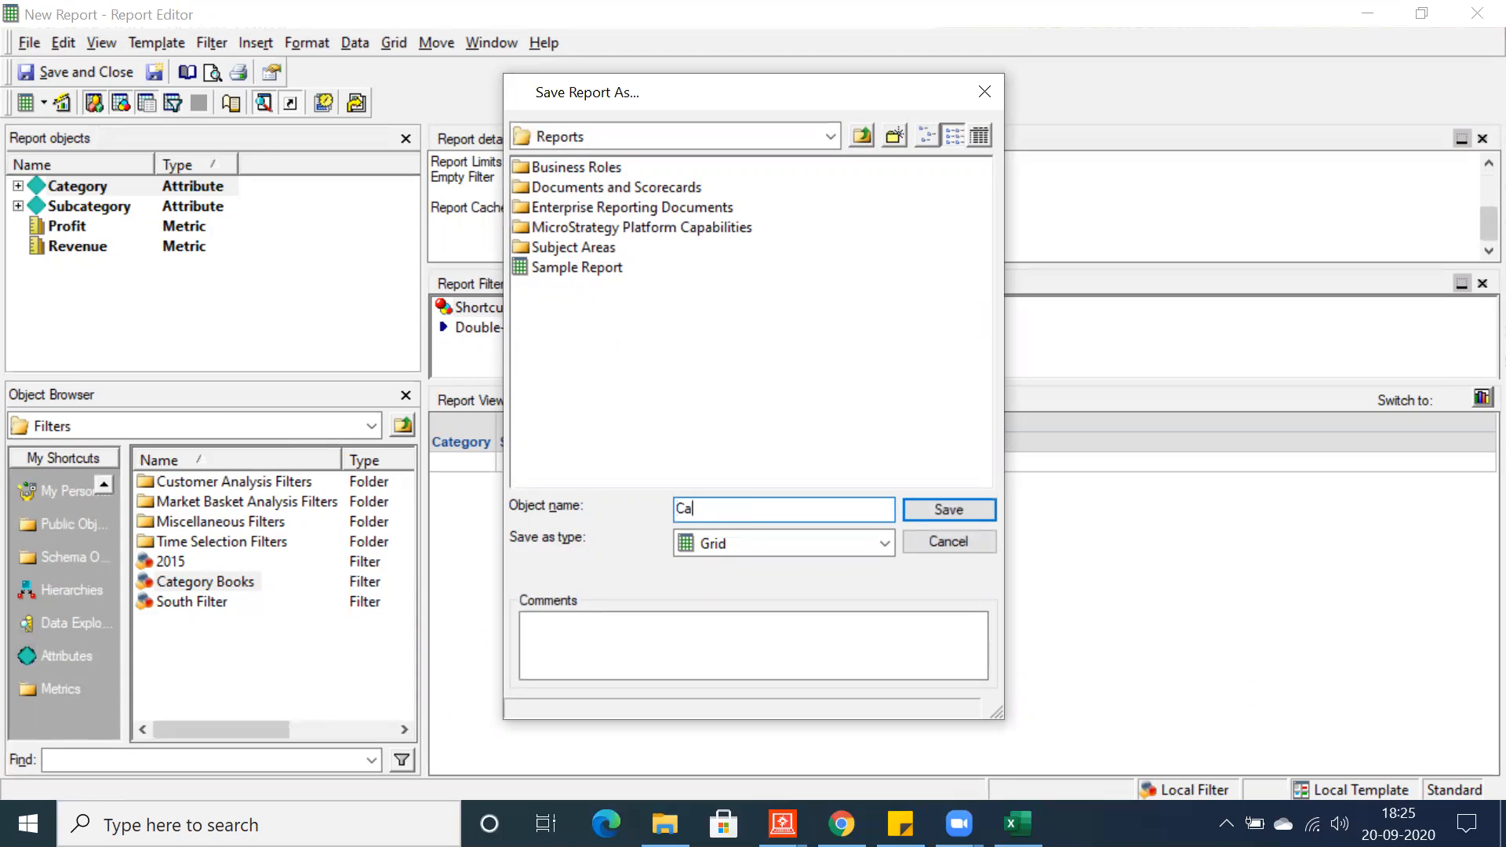
type("tegory and Sub-Category wise Sales")
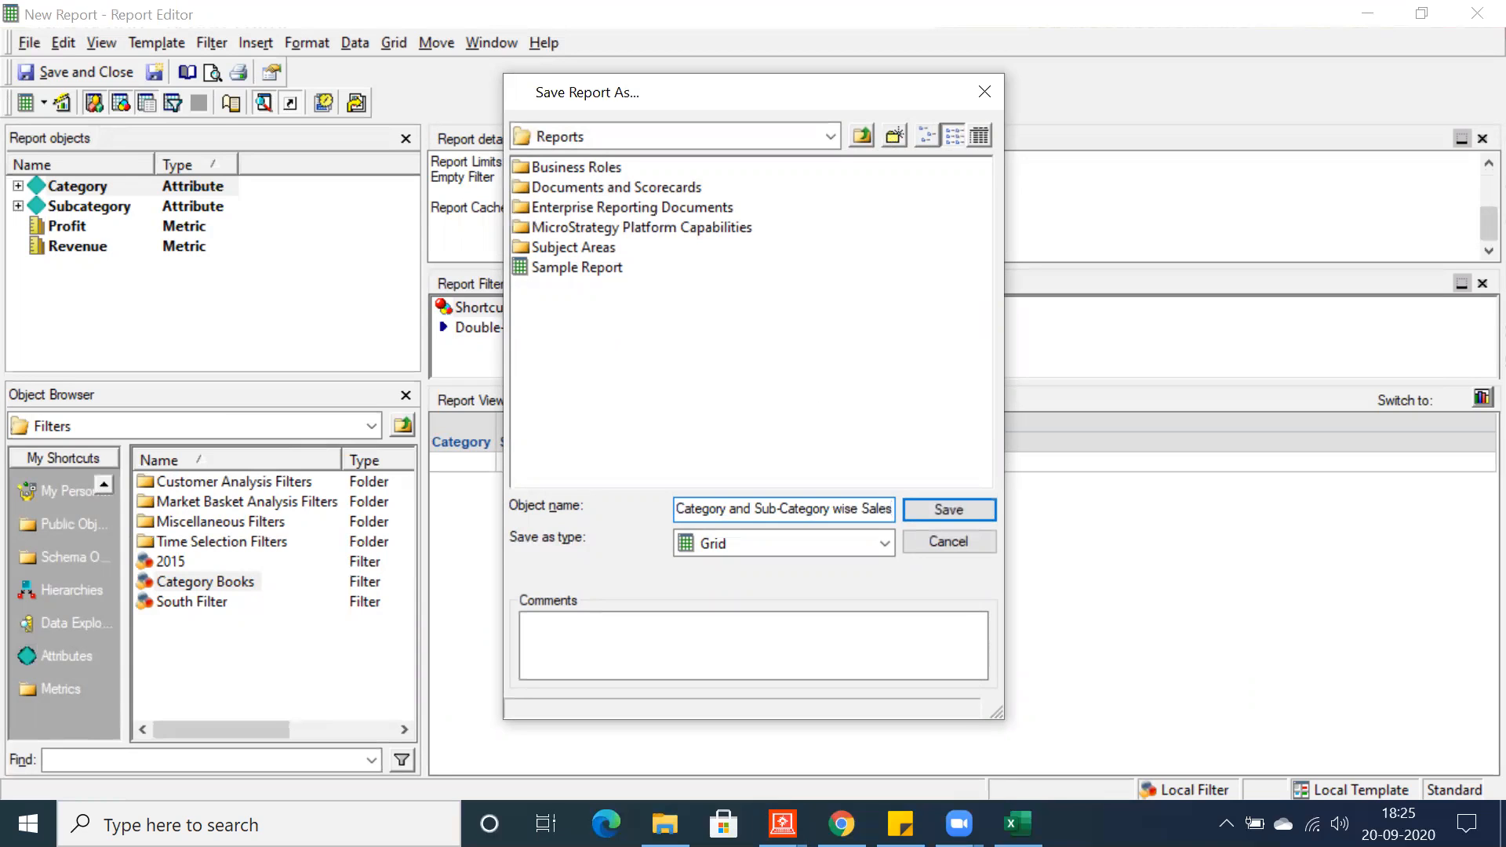
key("Return")
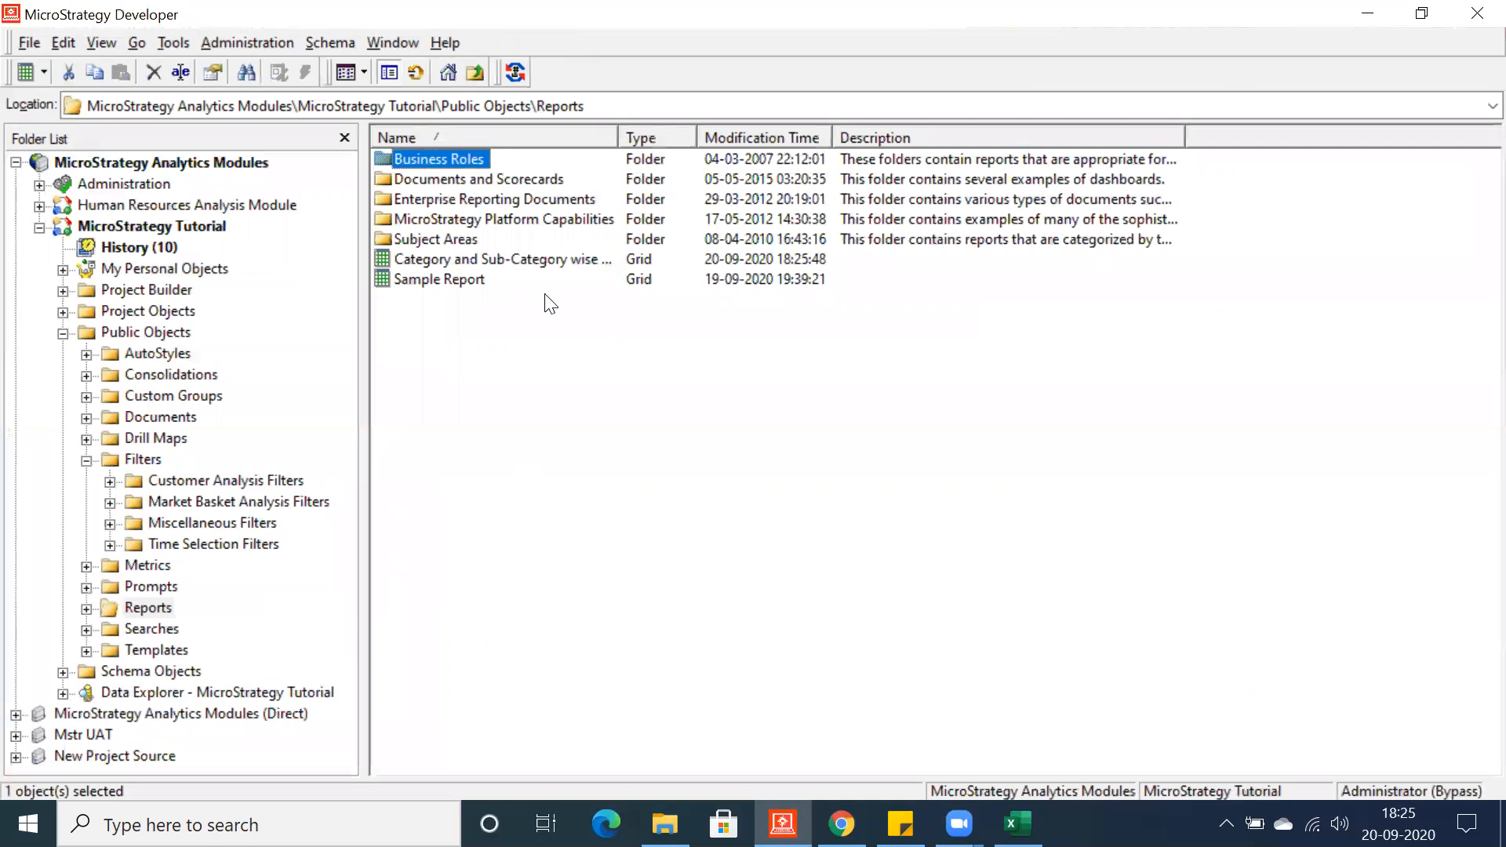
- Run the Category and Sub-Category wise Sales report and switch it to SQL View
left_click_drag(609, 136, 743, 137)
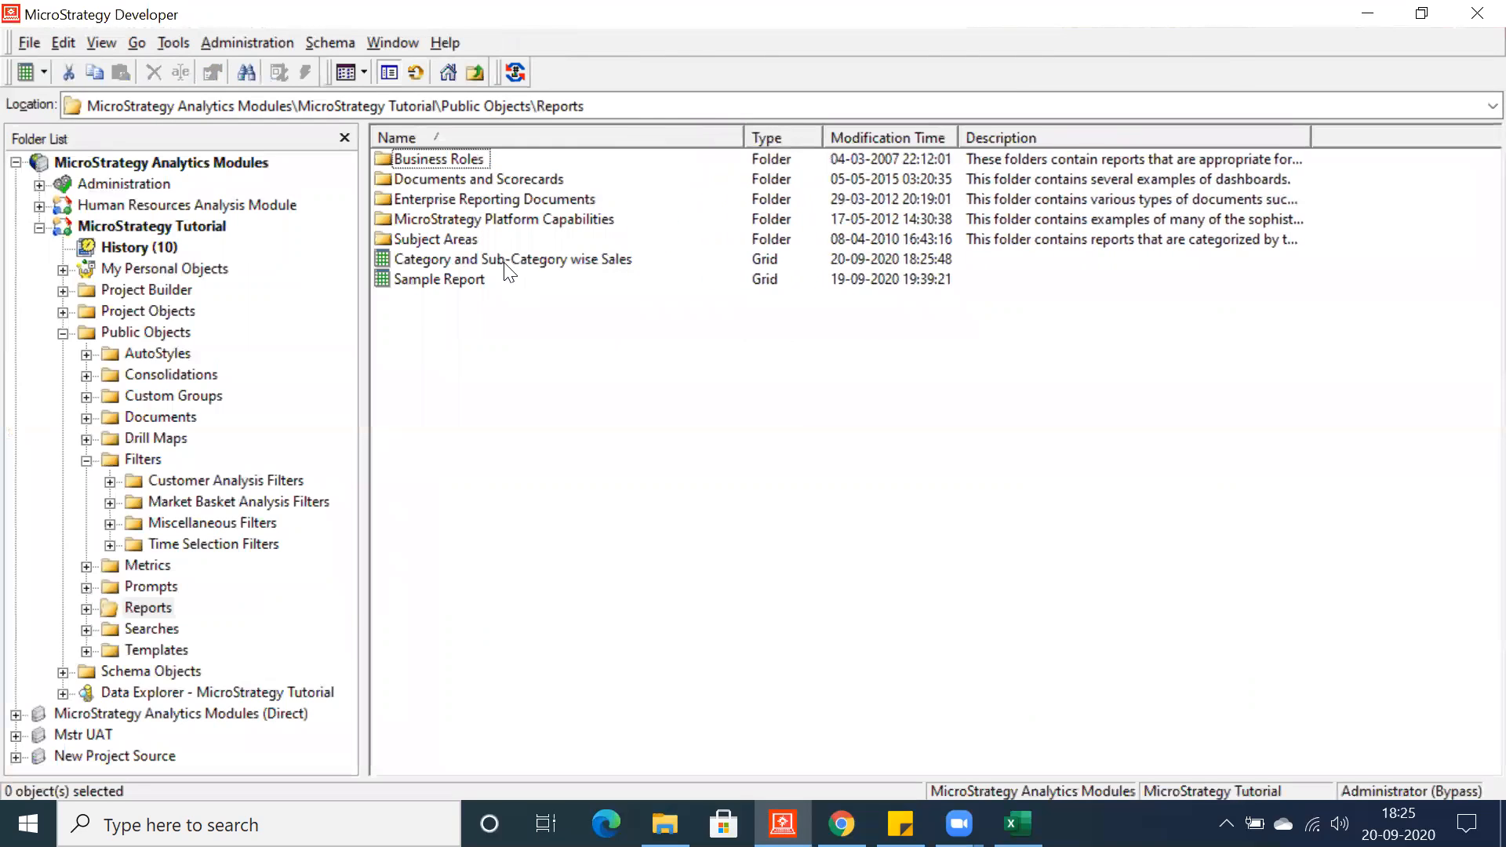
double_click(494, 259)
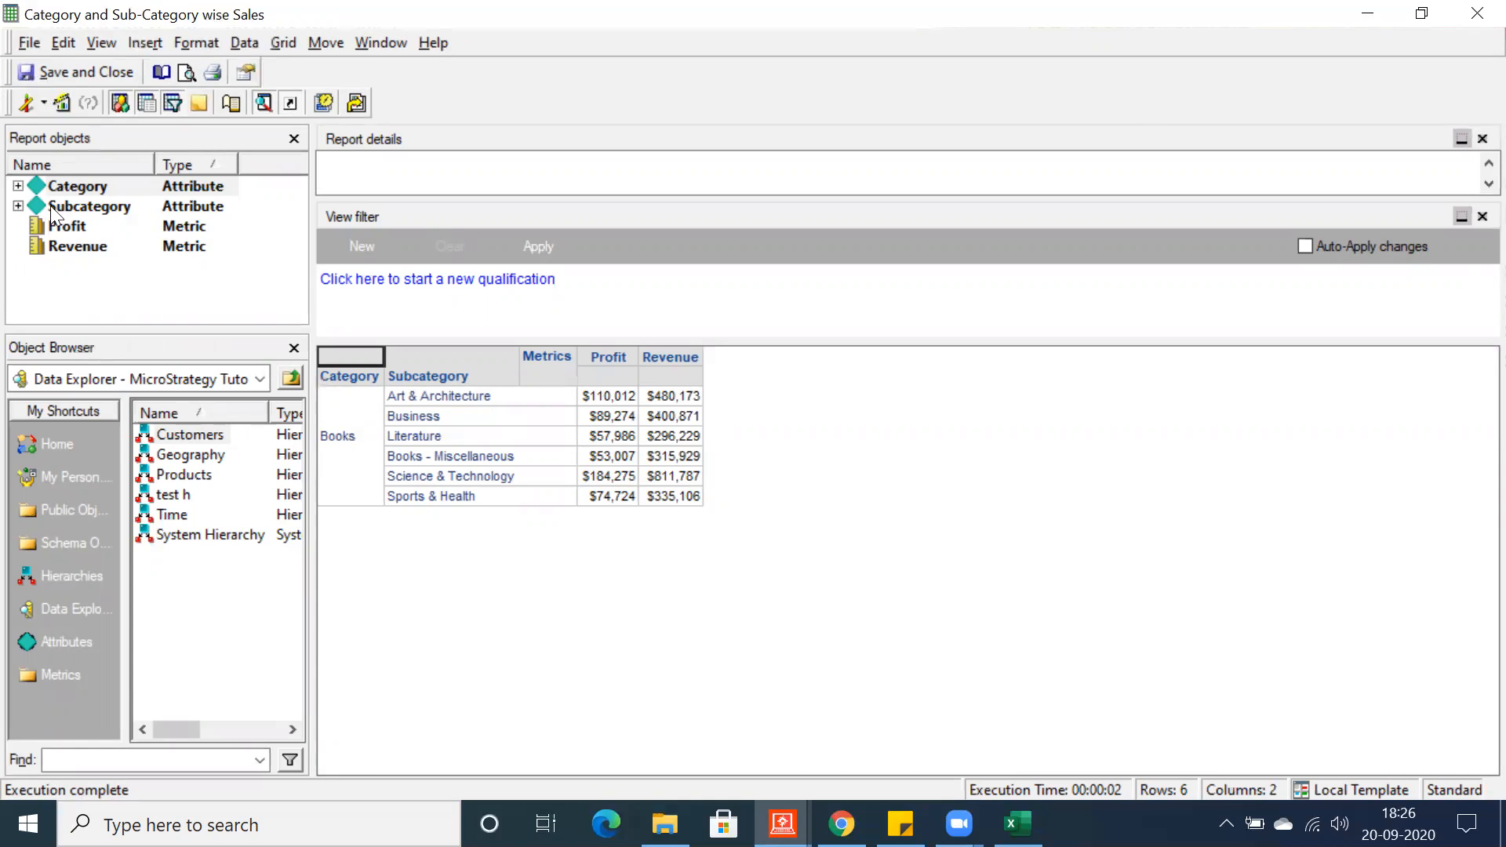
left_click(43, 105)
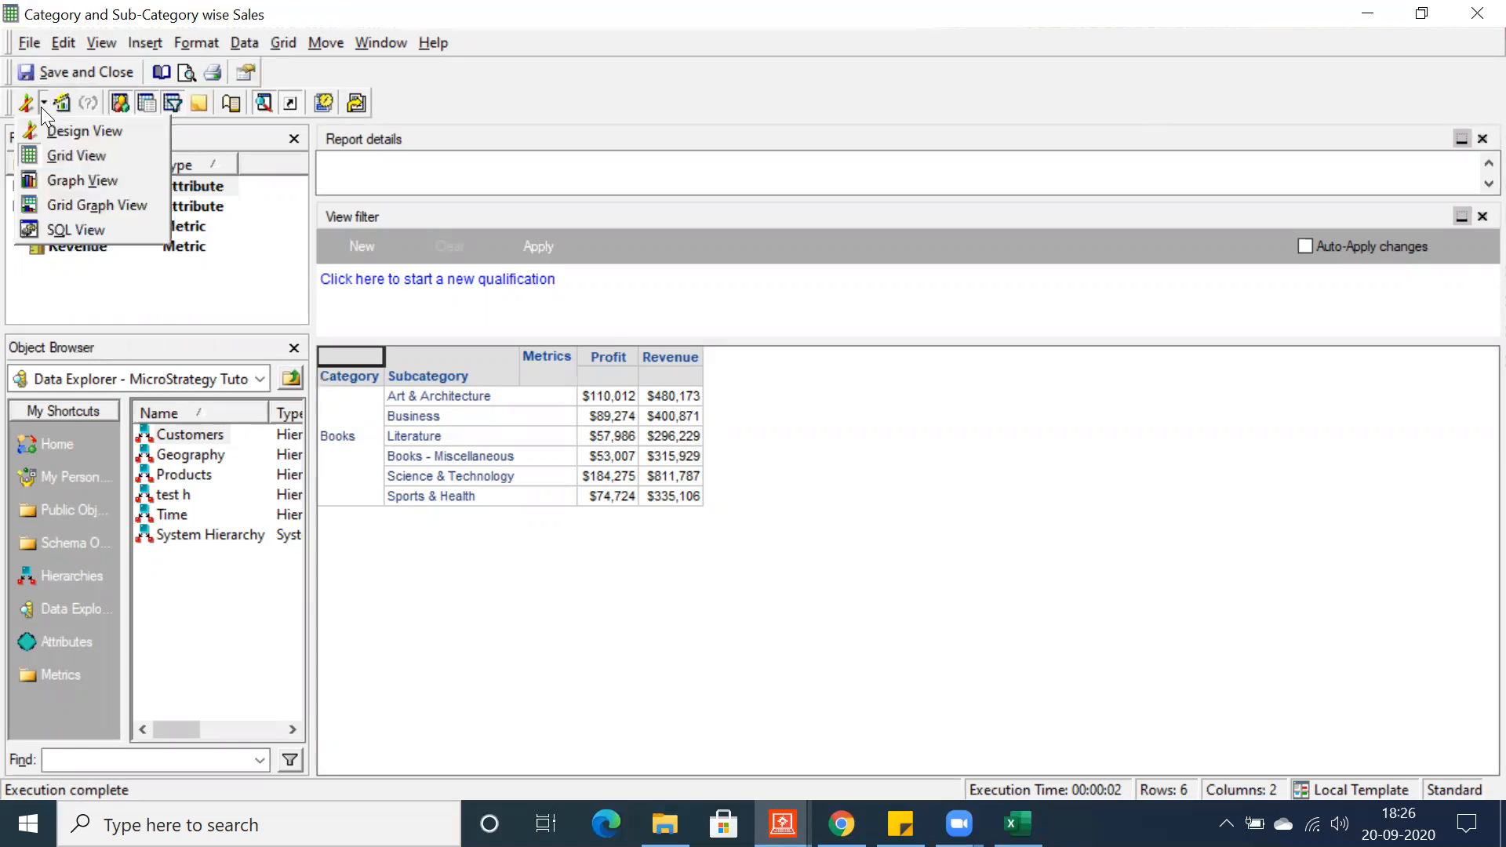
left_click(57, 230)
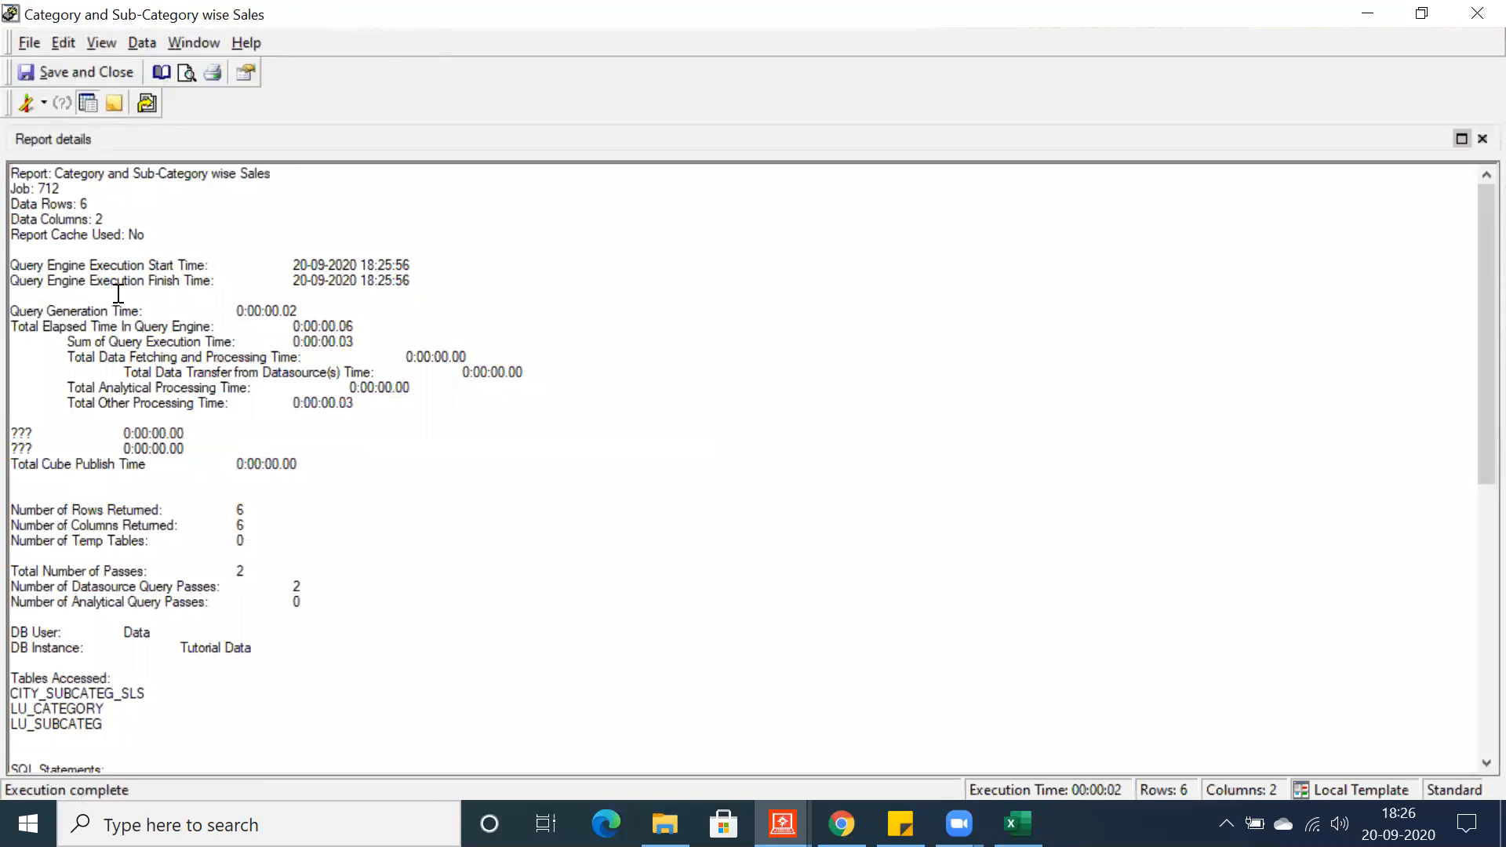
- Examine the generated SQL statement, highlighting the CATEGORY_ID condition that applies the Books filter
scroll(118, 715, "down", 6)
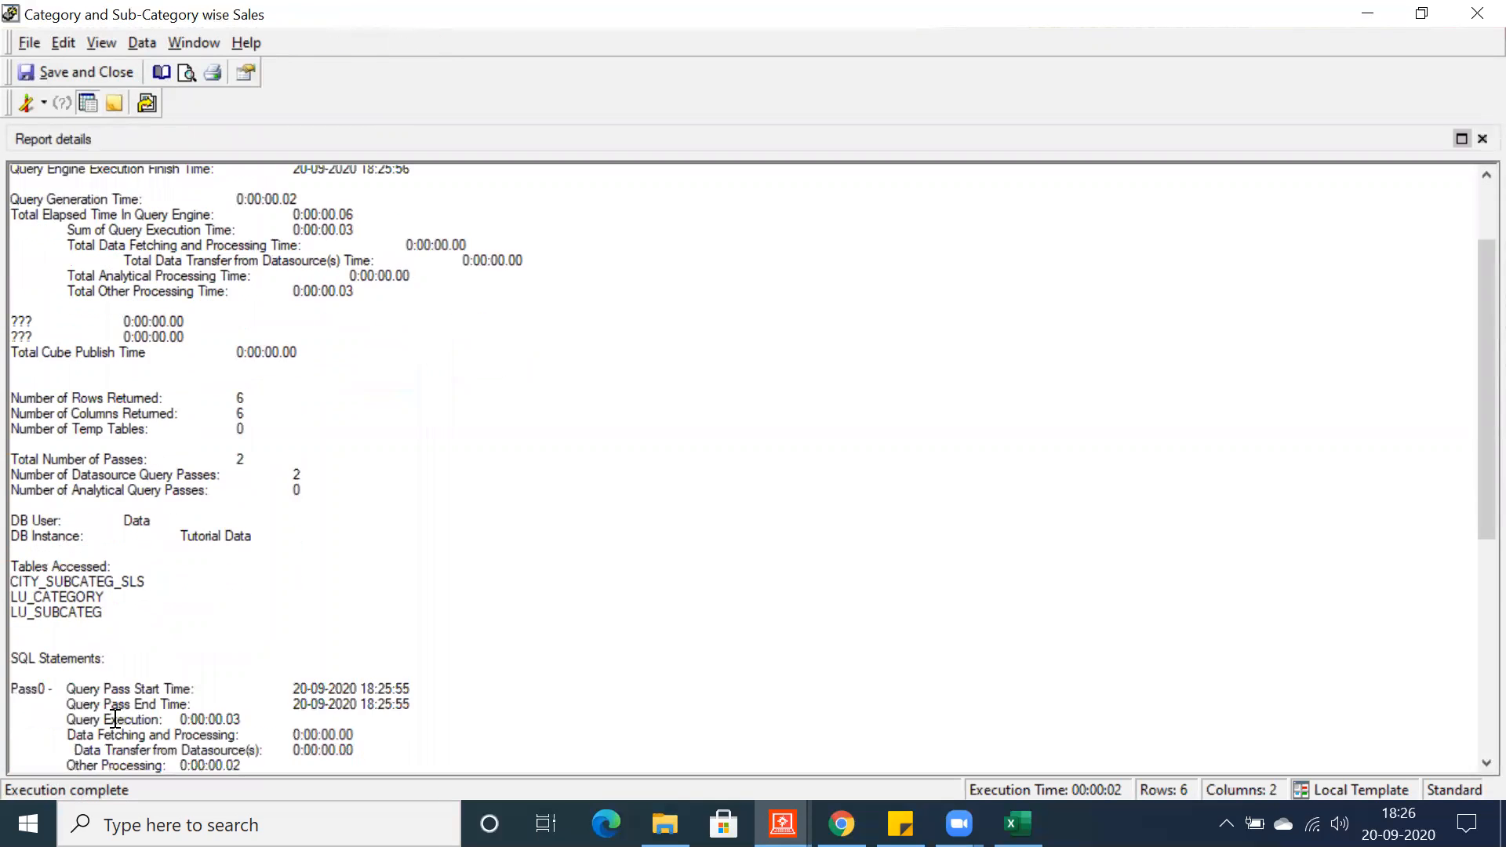
scroll(115, 715, "down", 5)
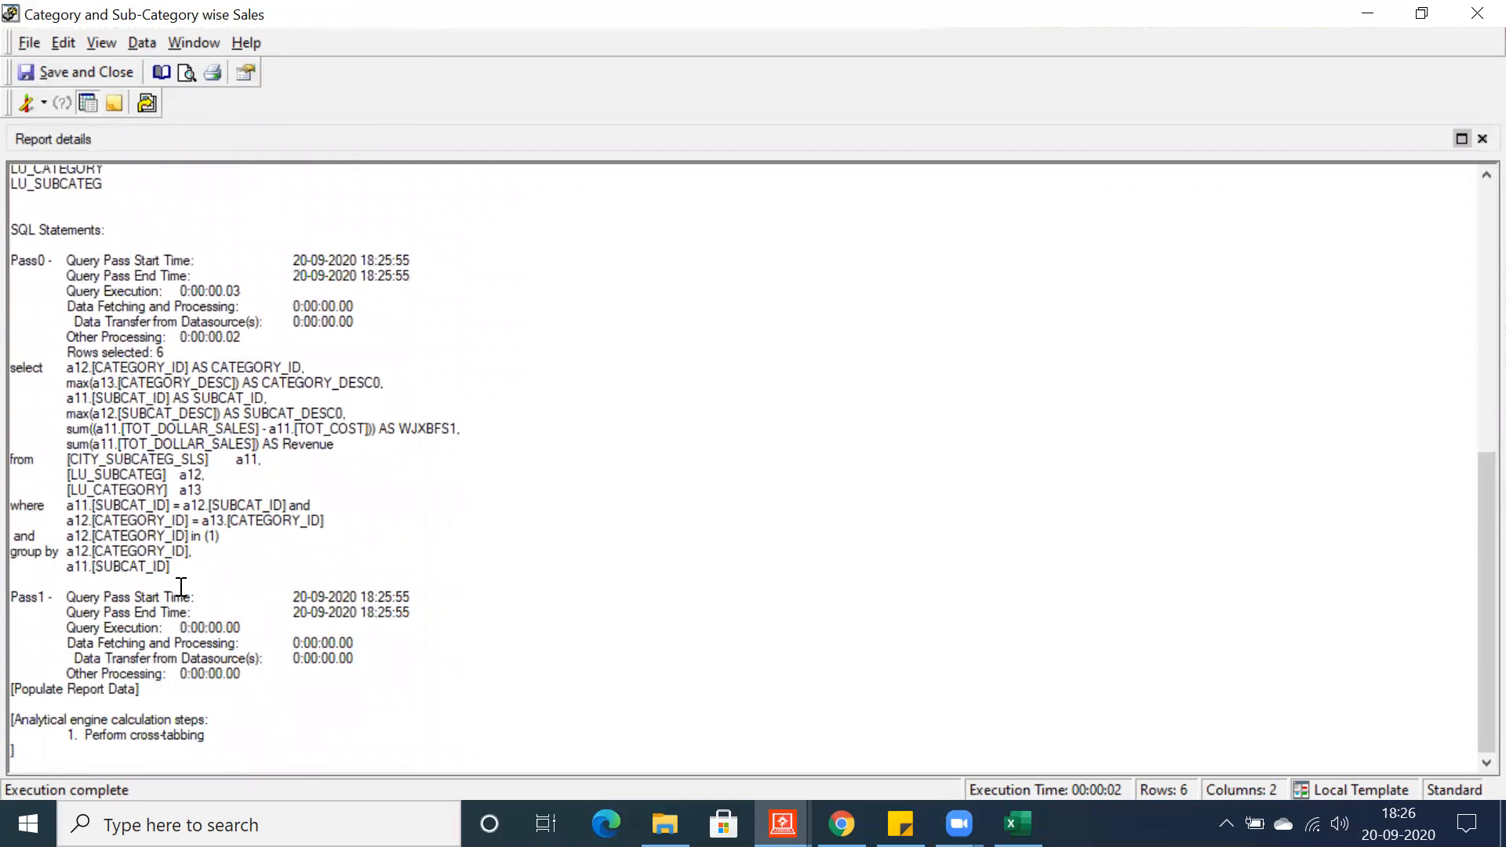
left_click_drag(219, 536, 69, 536)
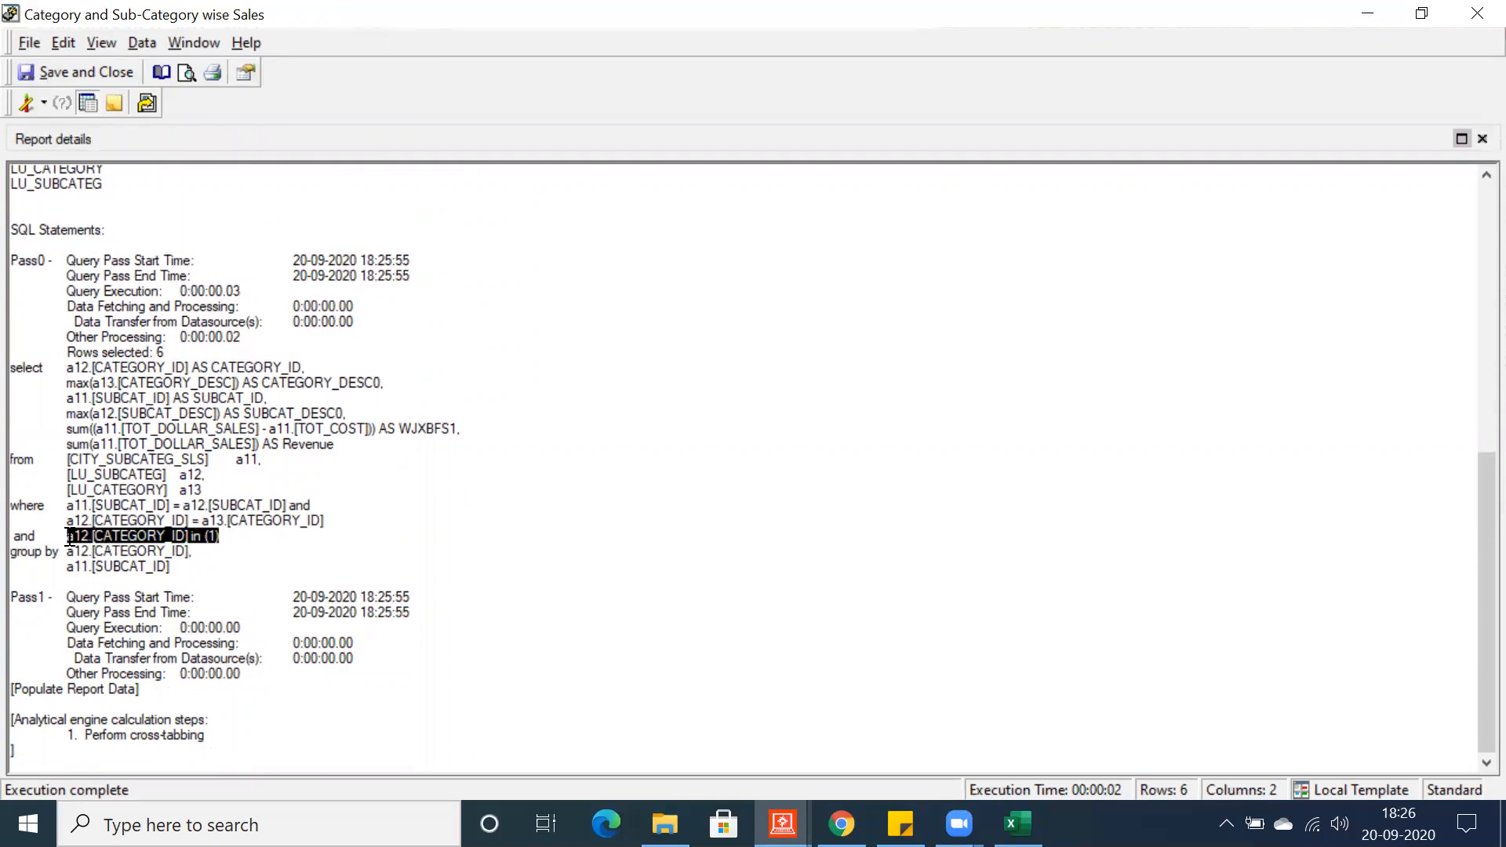
left_click(232, 540)
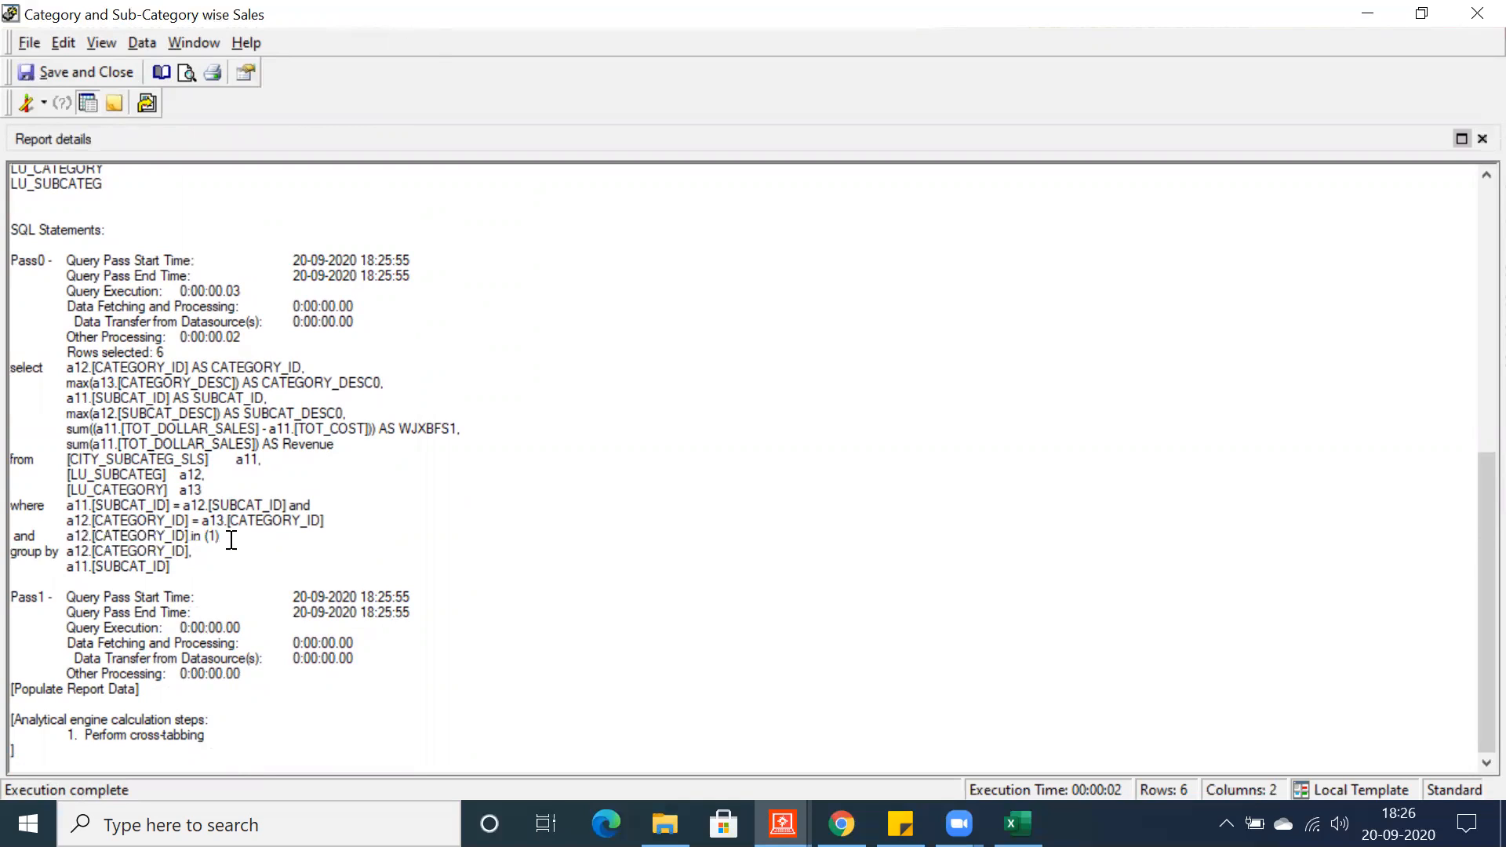
left_click_drag(232, 539, 167, 537)
left_click(221, 537)
- Switch the report back to Grid View, then save and close it with an empty change comment
left_click(43, 101)
left_click(58, 155)
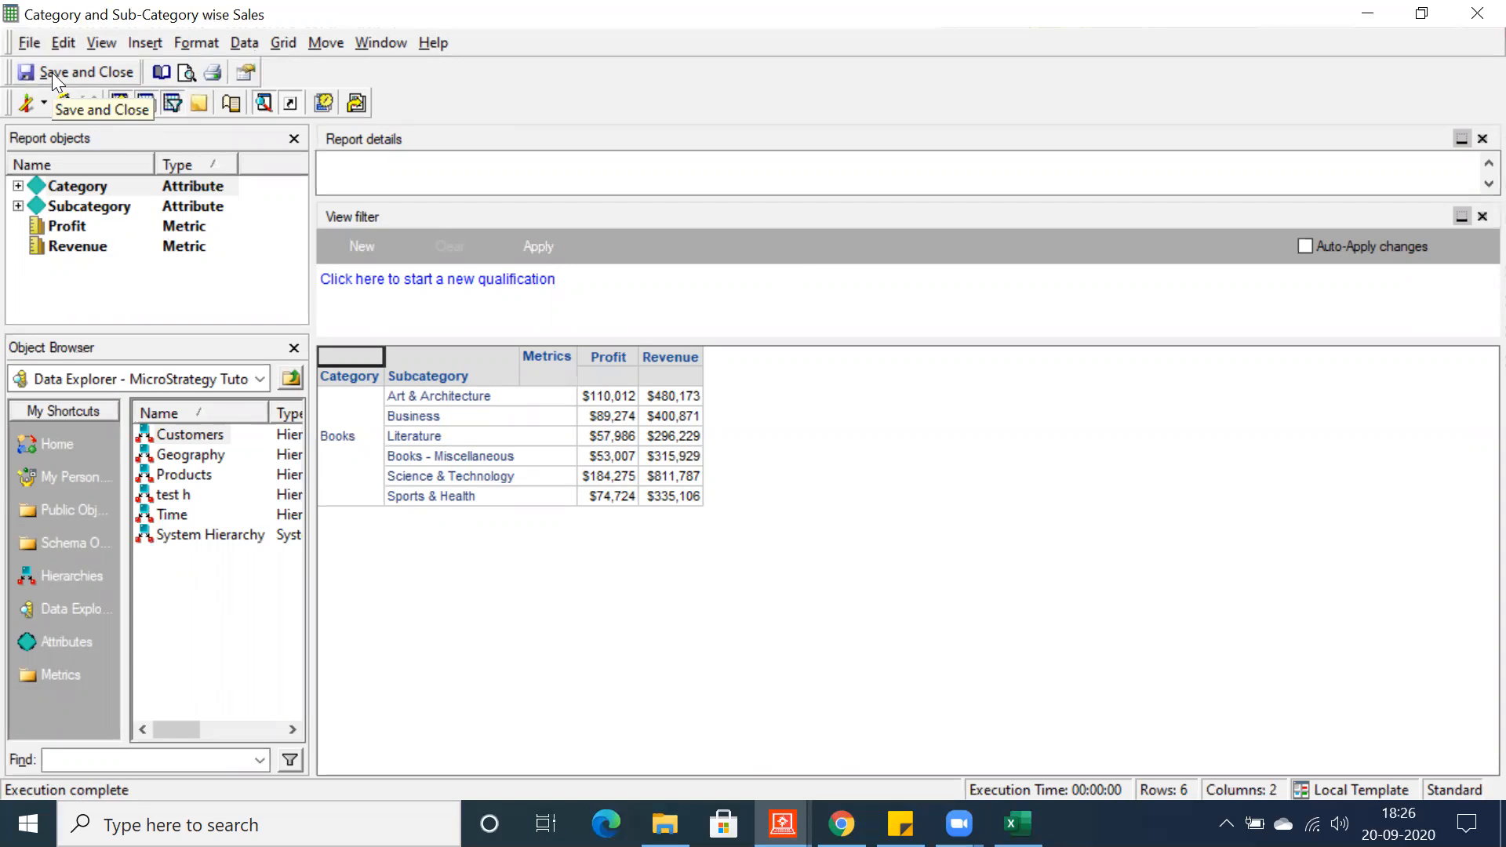
left_click(87, 72)
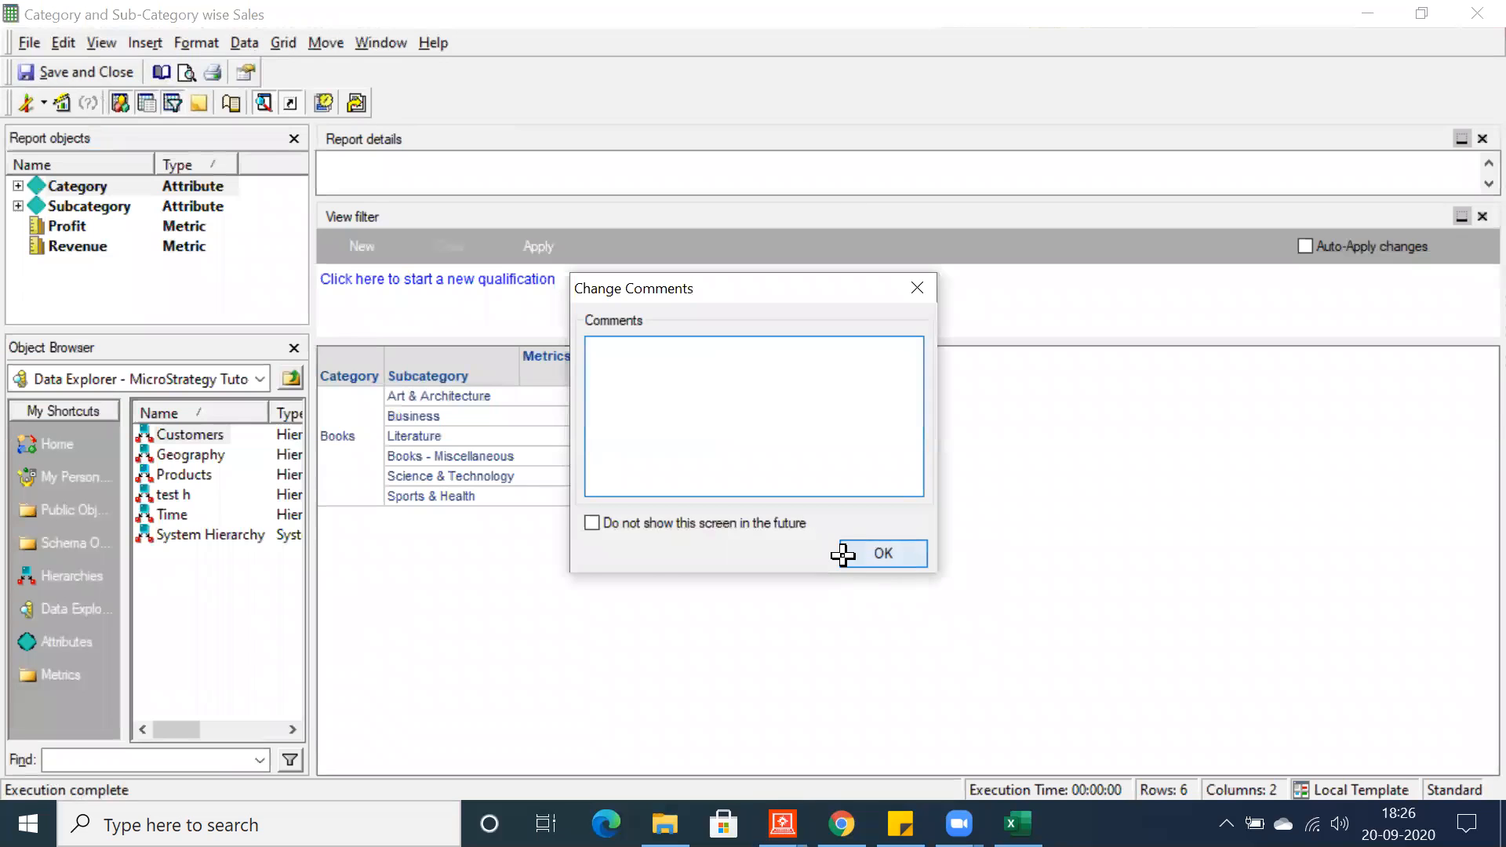
left_click(843, 554)
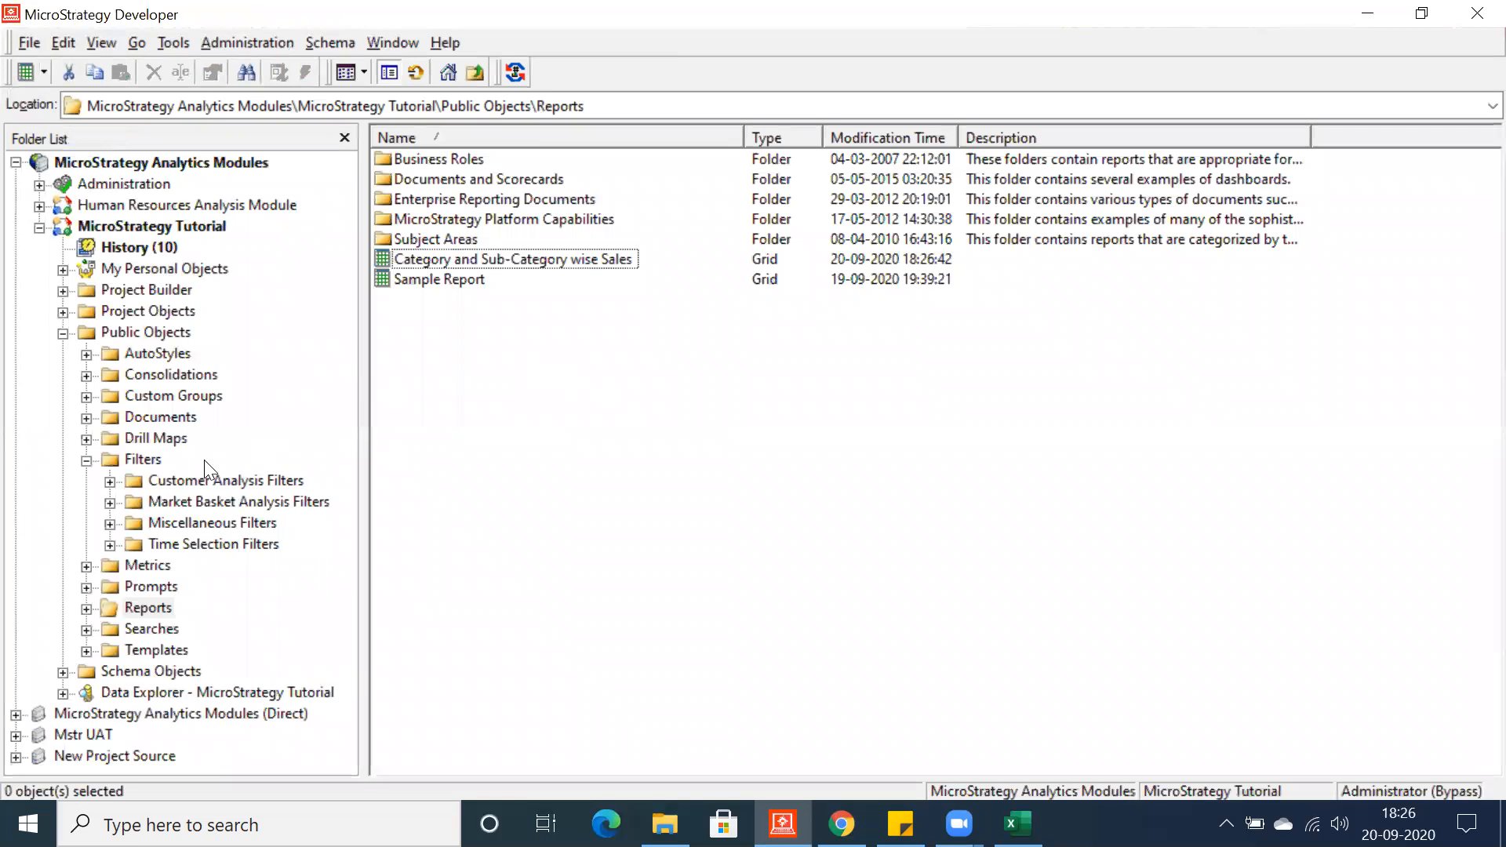
- Open the Category Books filter from the Filters folder for editing
left_click(142, 458)
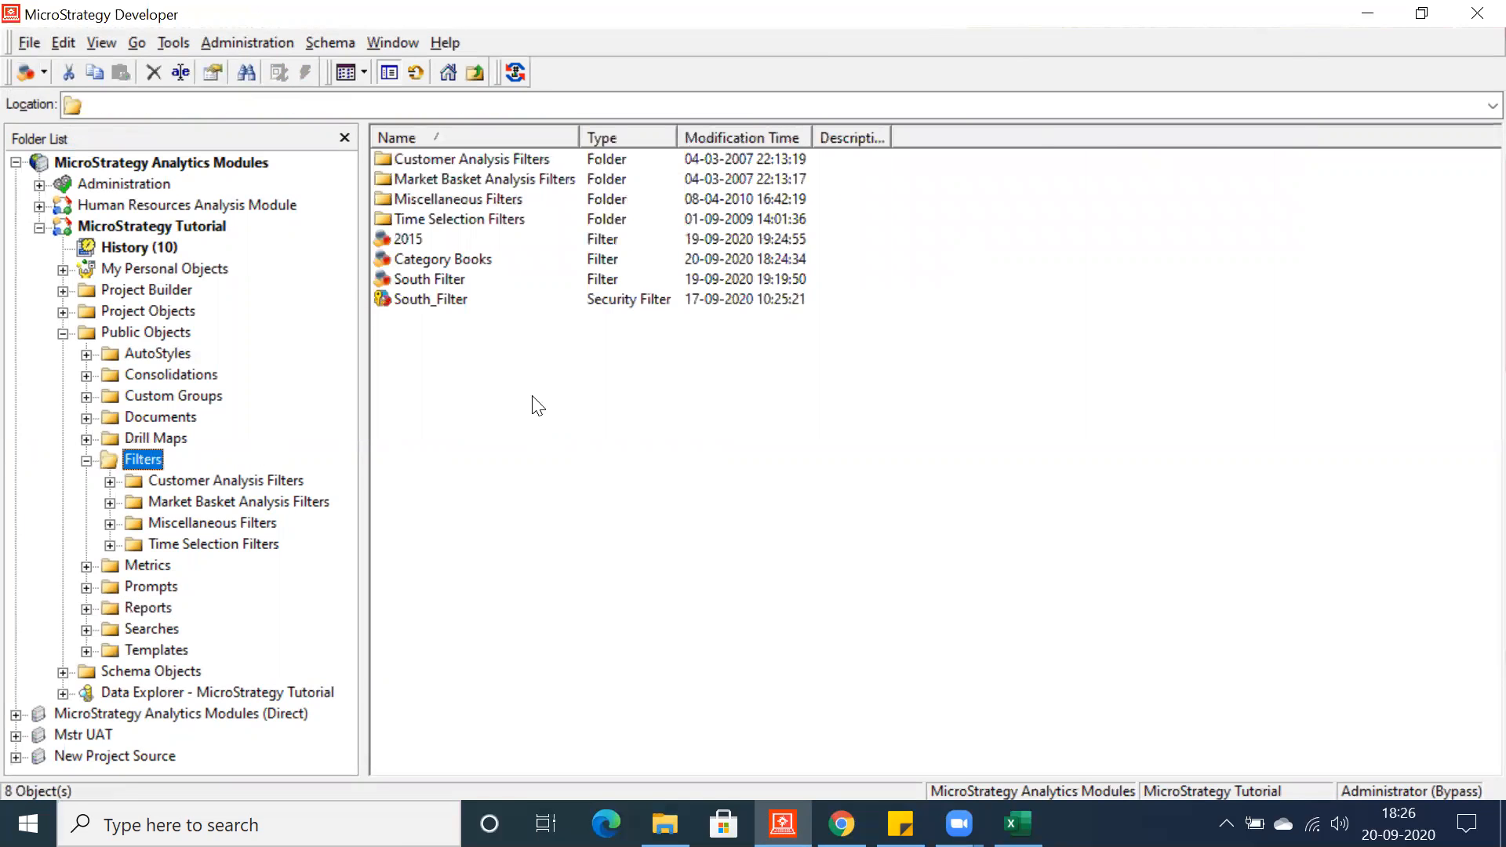
right_click(404, 257)
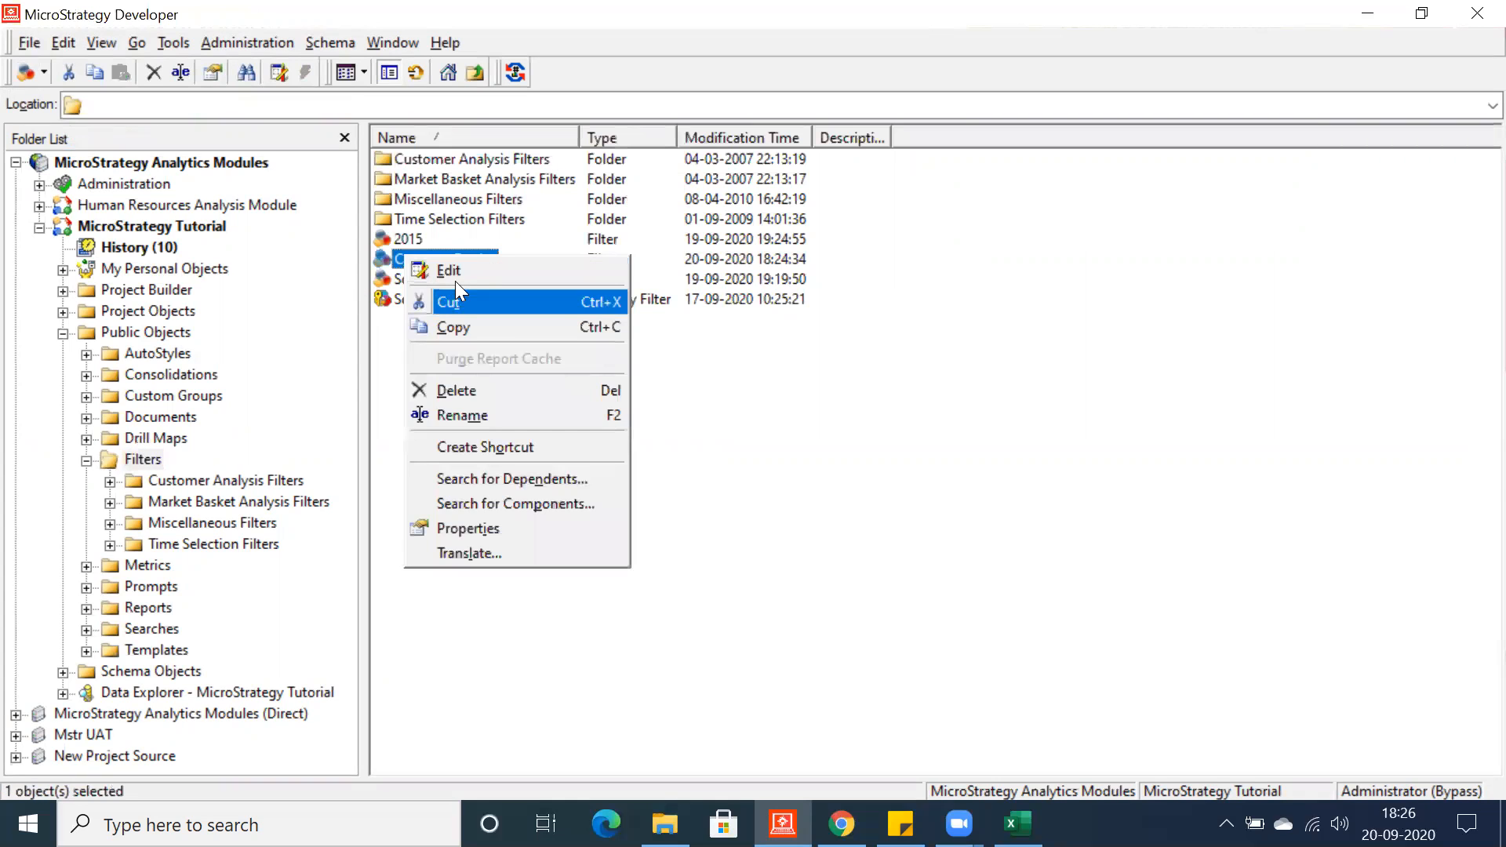
left_click(456, 275)
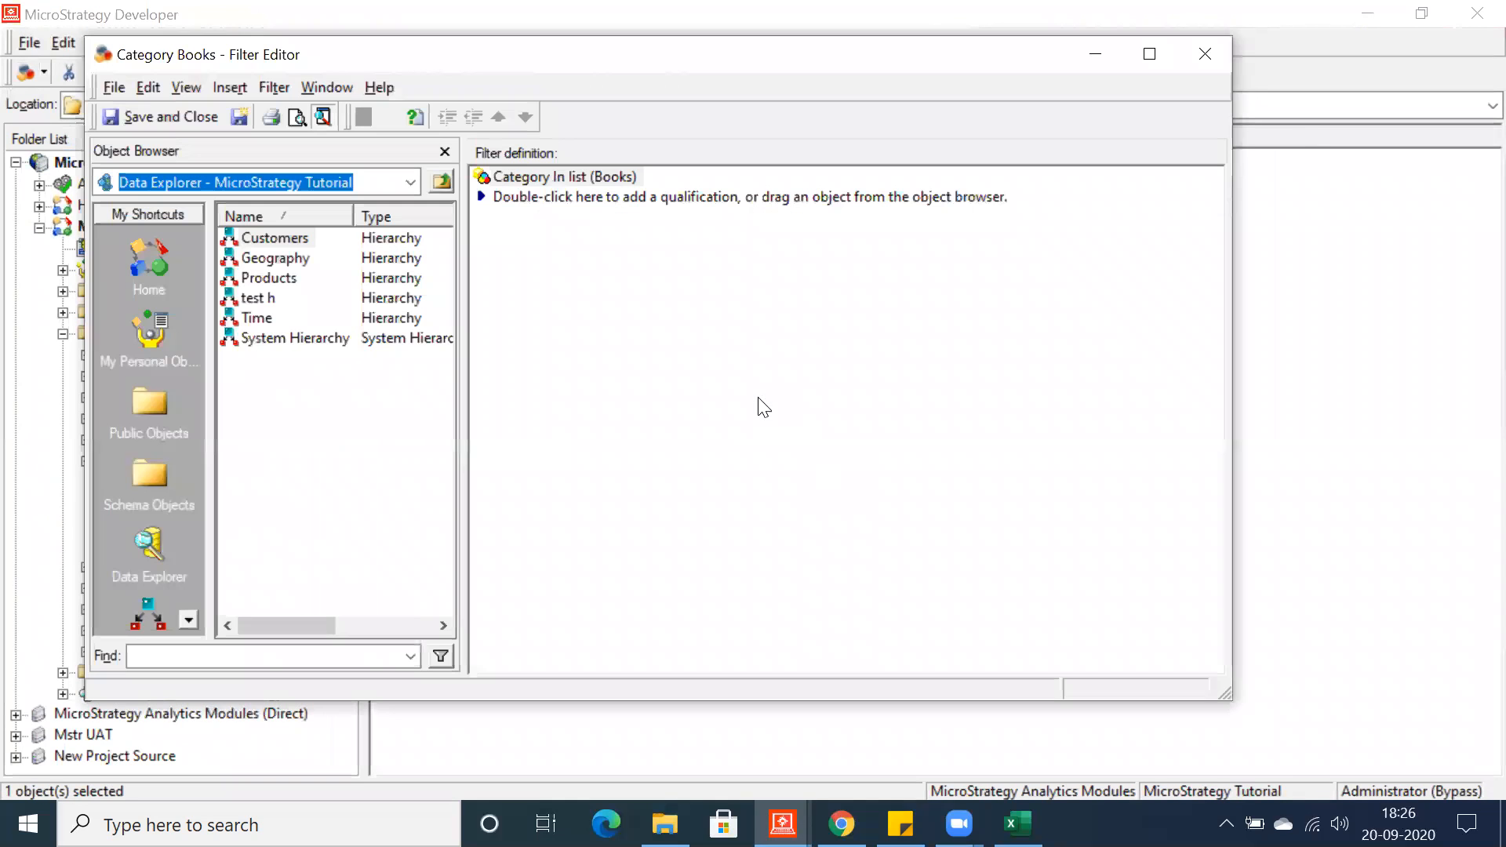
- Change the Category In list (Books) qualification to qualify on ID with the operator Exactly and the value 1
double_click(546, 188)
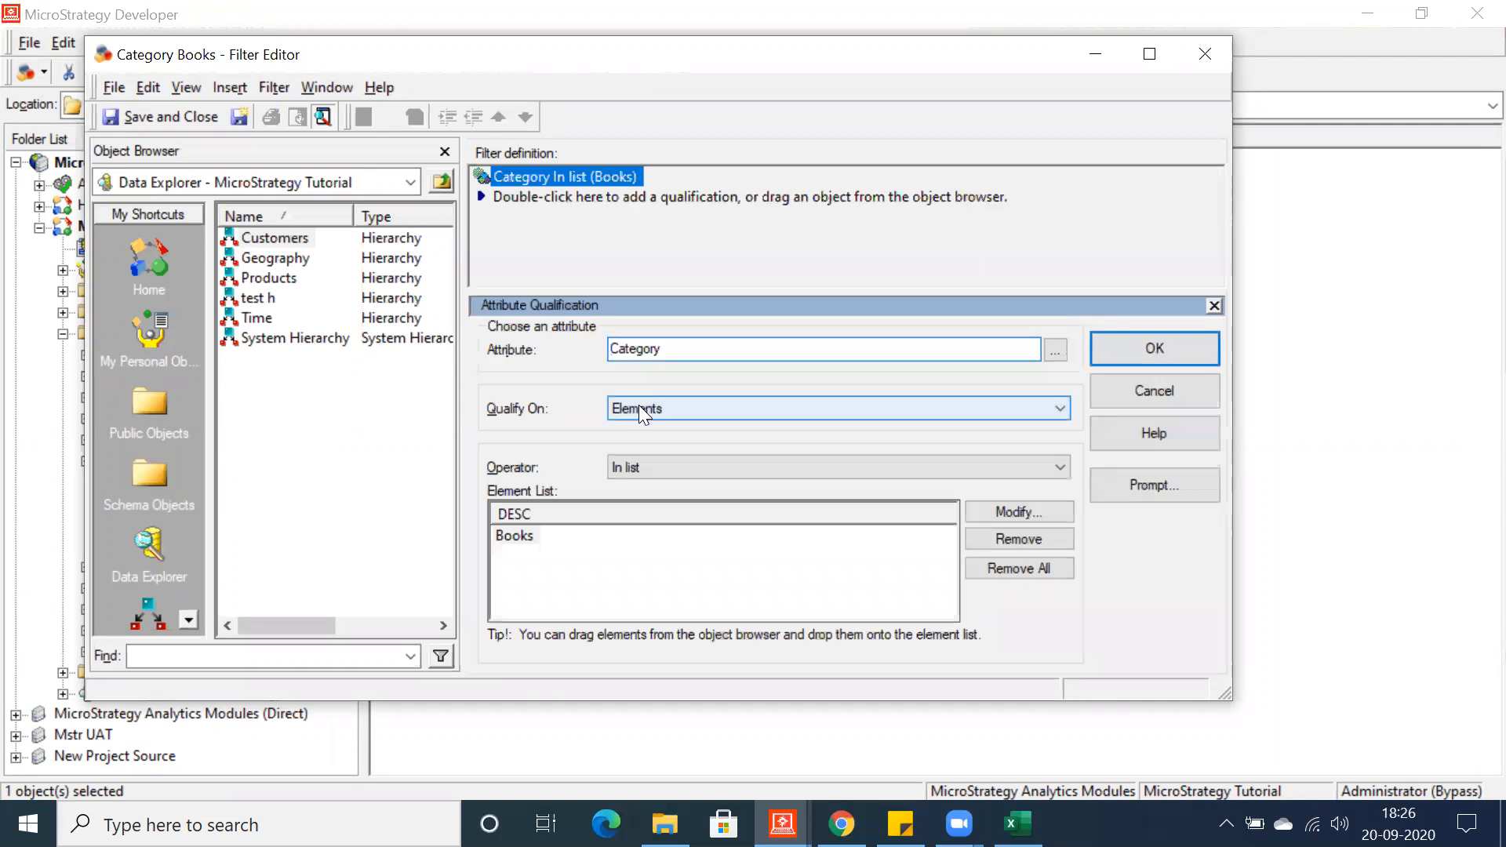
left_click(638, 404)
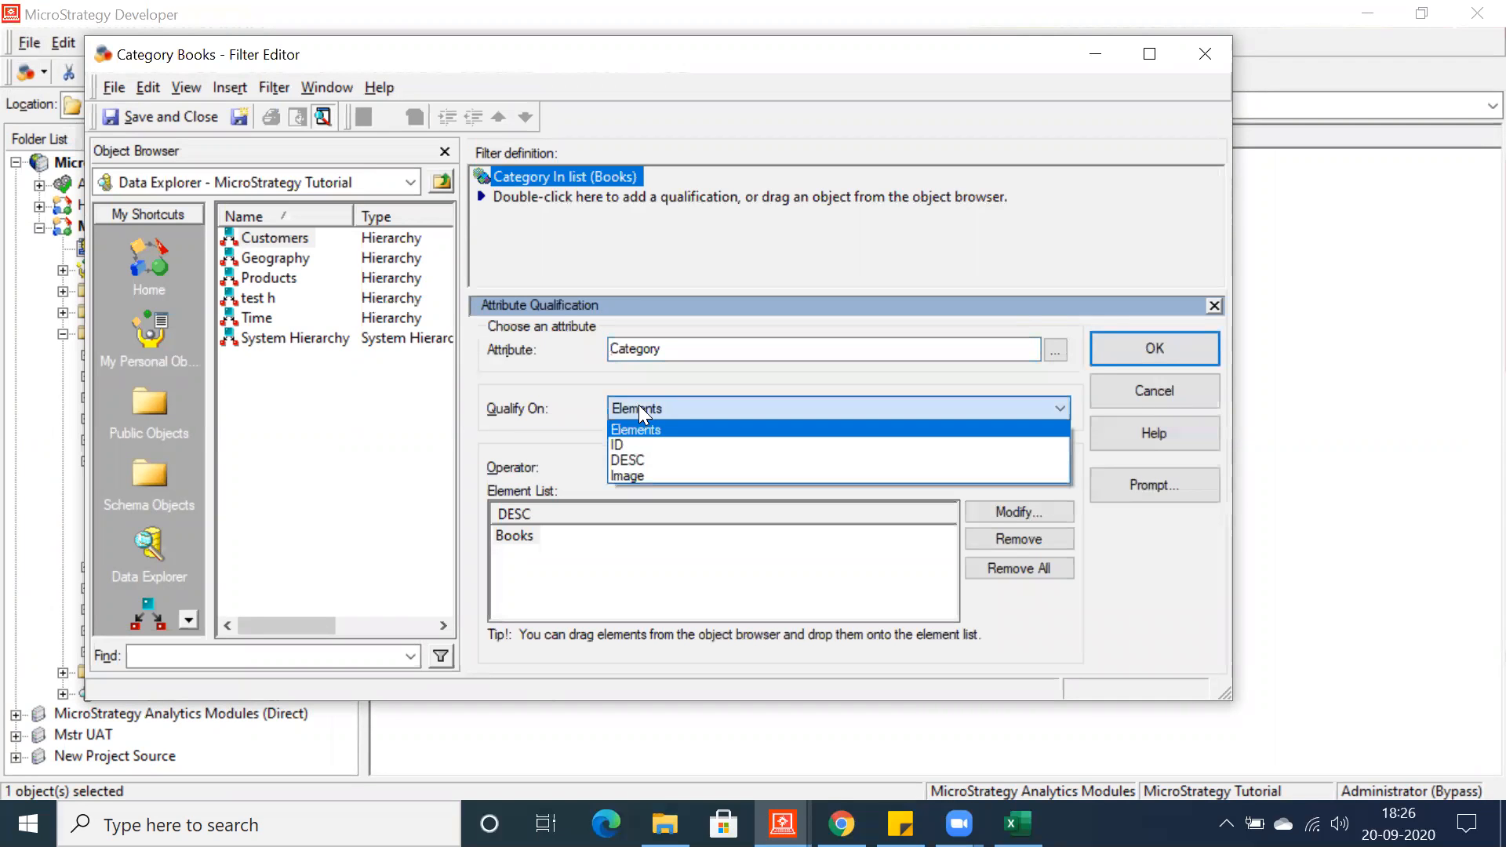
left_click(638, 446)
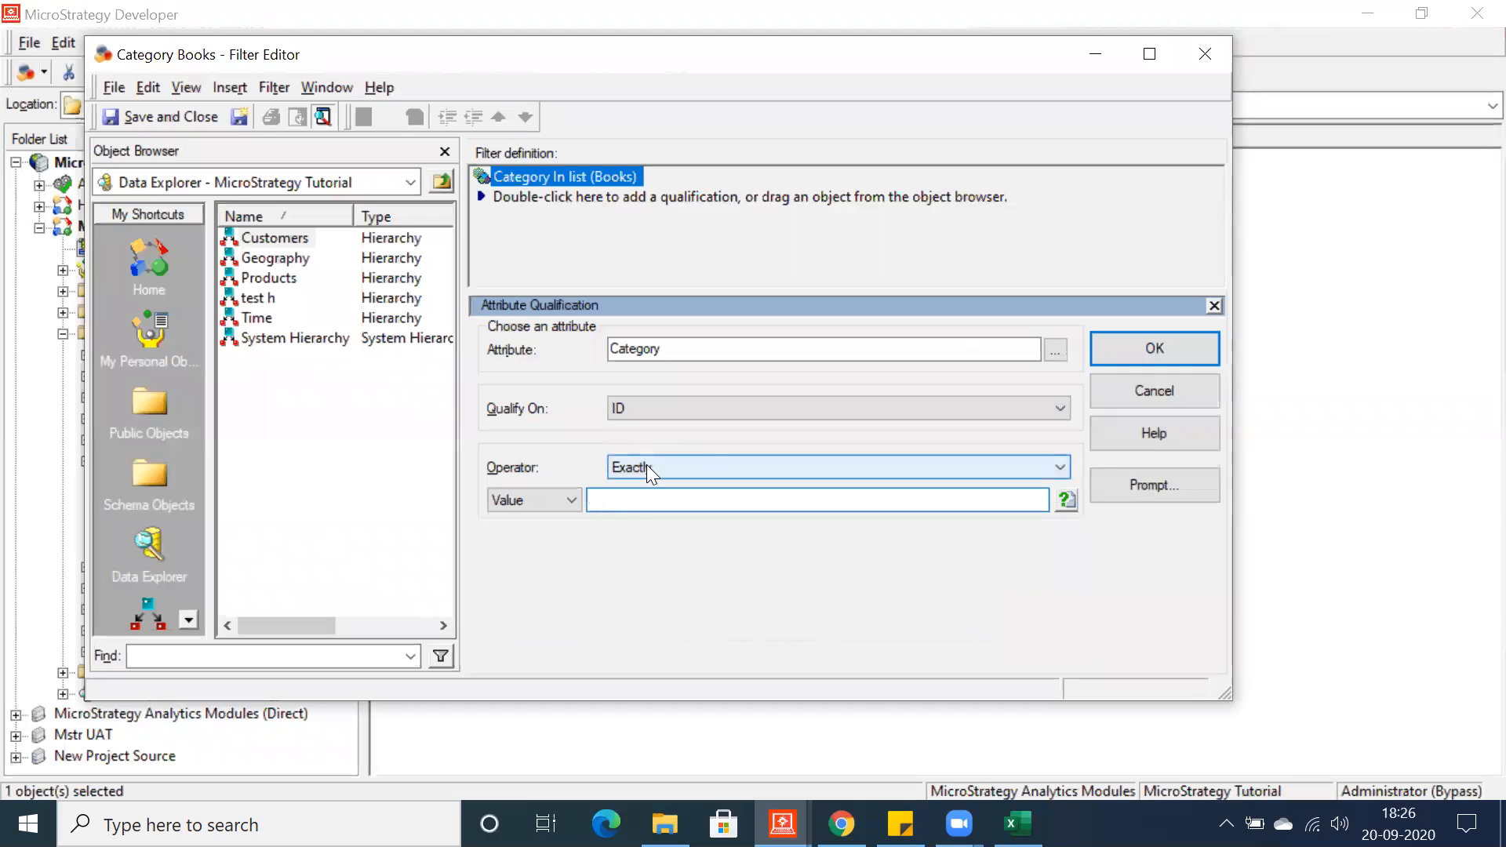
left_click(646, 464)
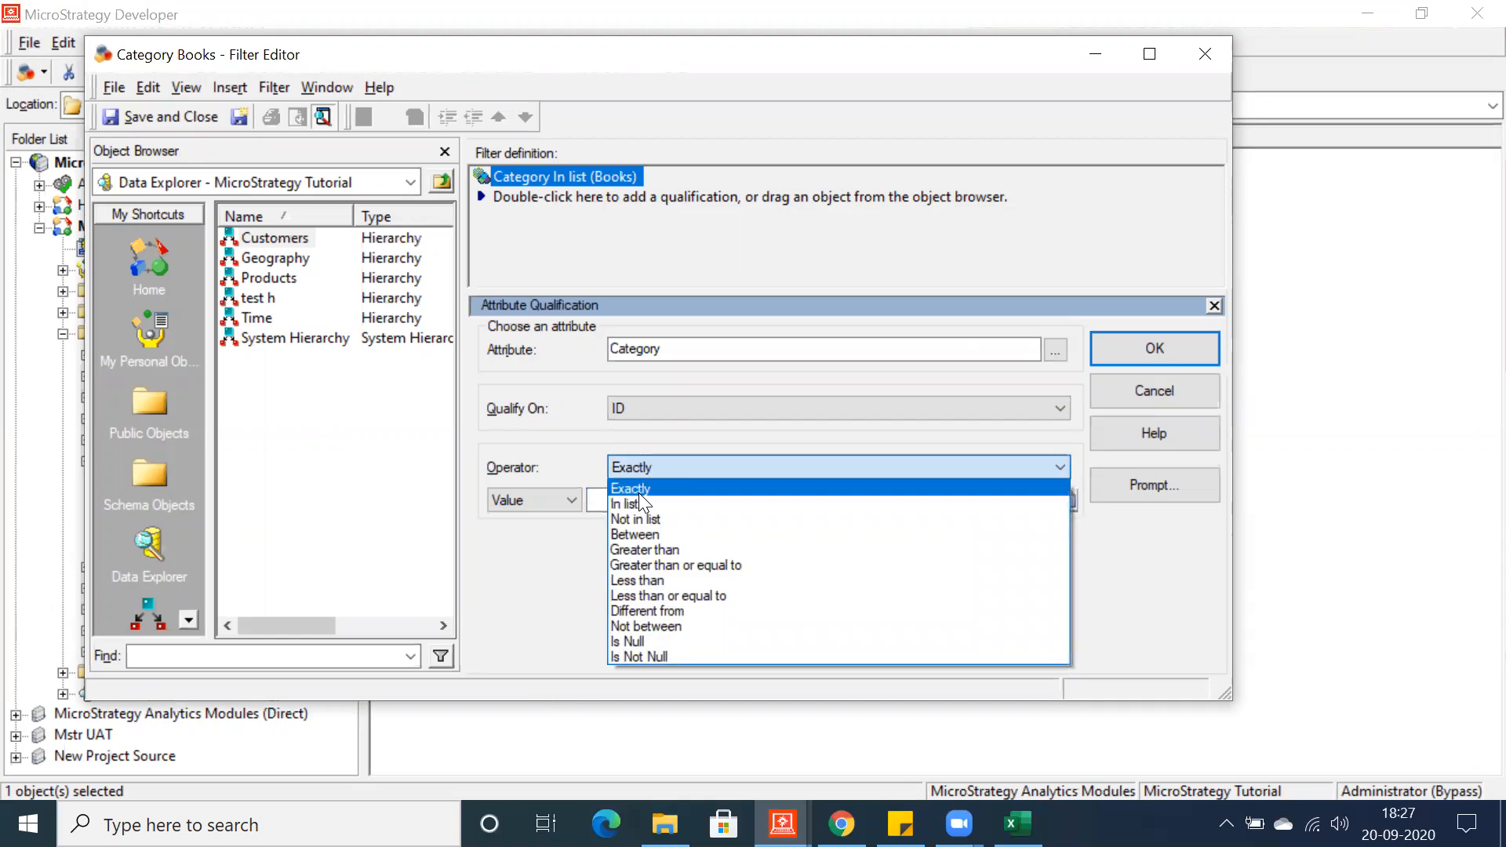
left_click(639, 492)
type("1")
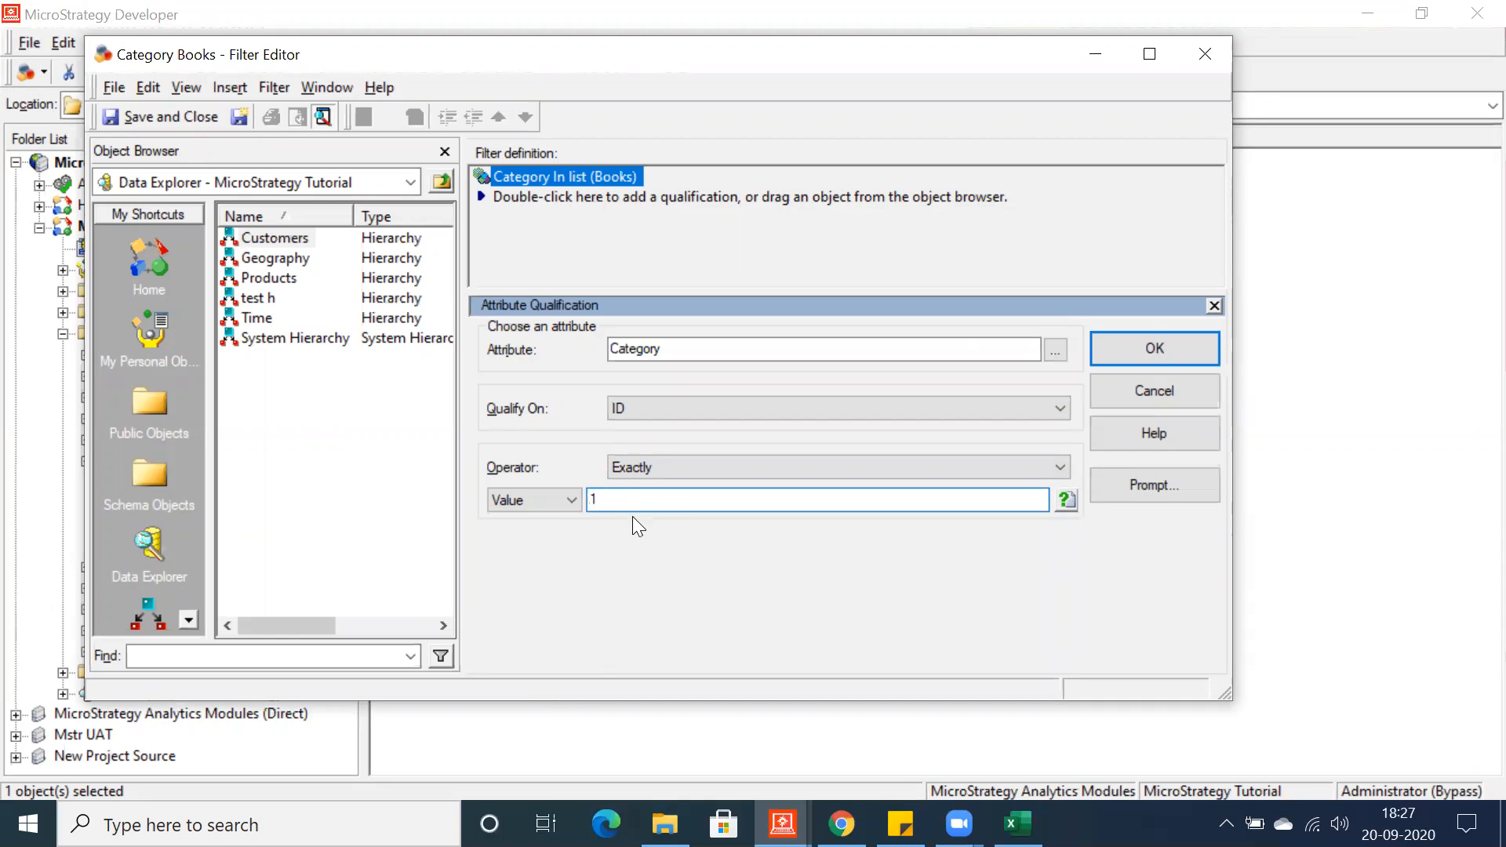
- Try the Not in list and In list operators on the Category ID, enter the list 1,2, and clear it again
left_click(671, 468)
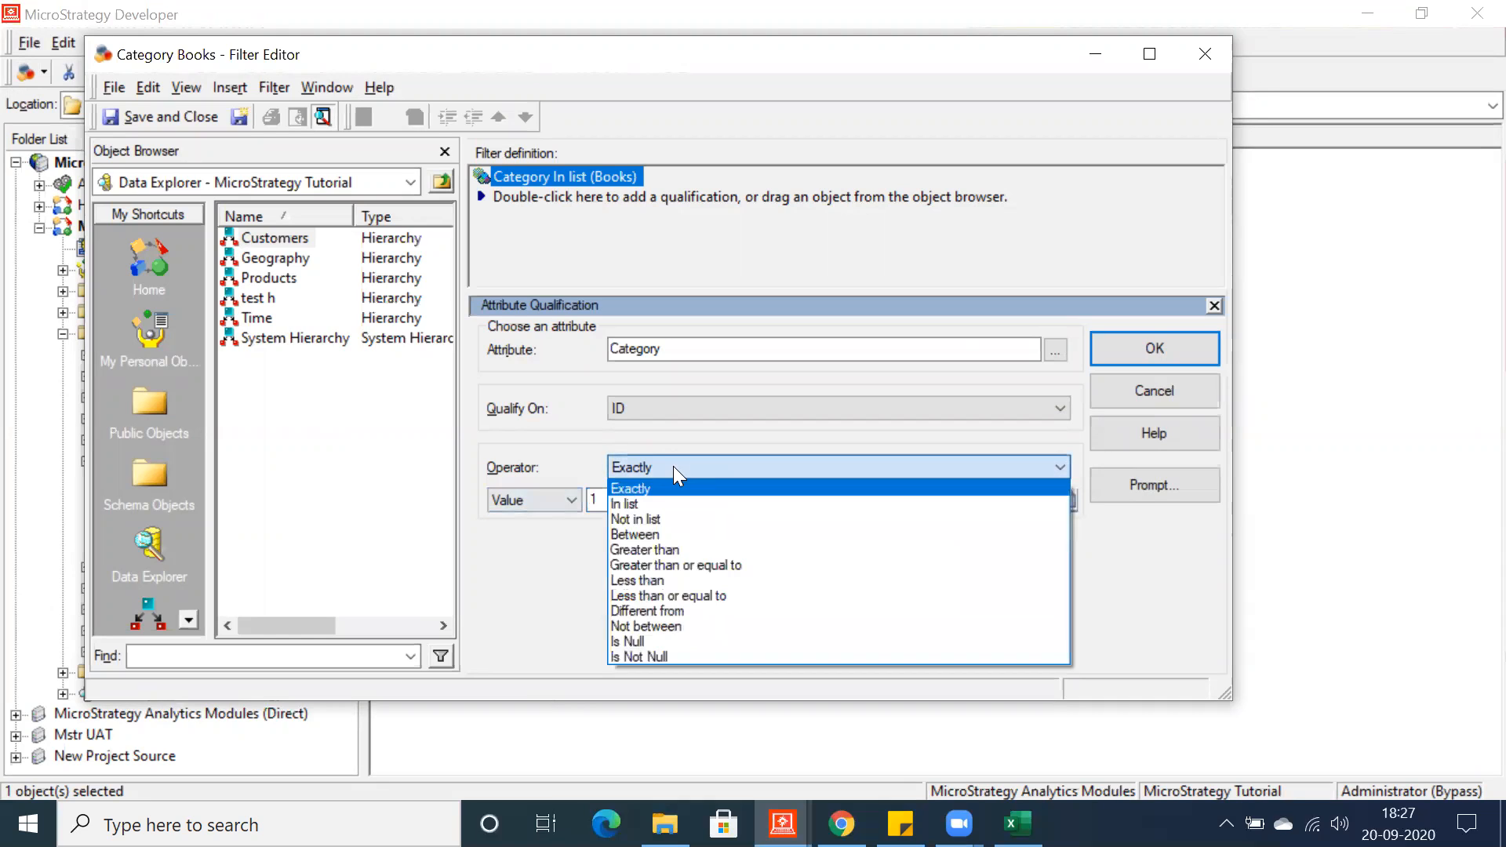
left_click(641, 519)
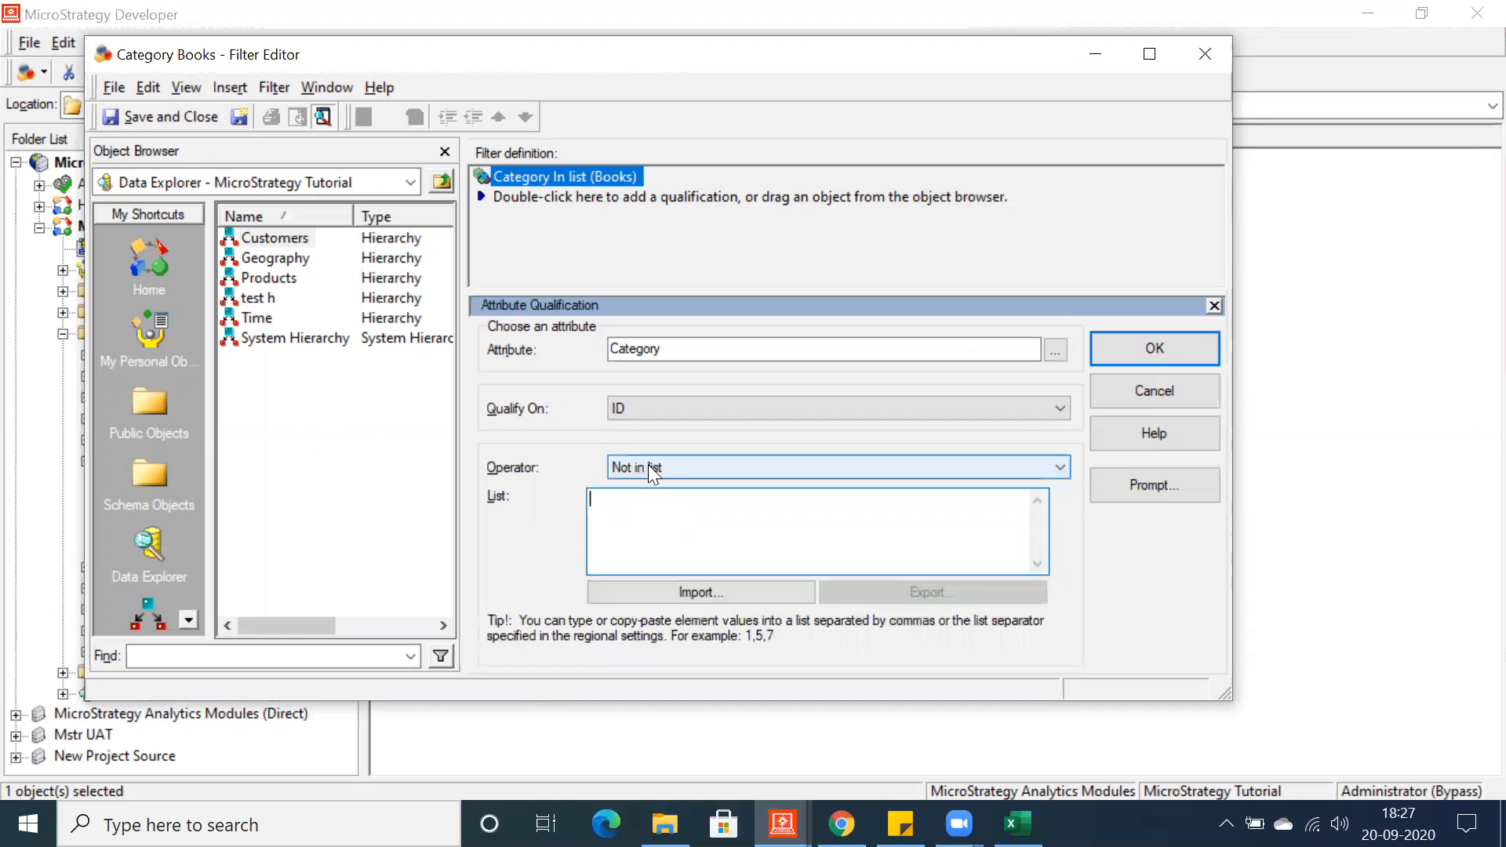
left_click(648, 464)
left_click(636, 508)
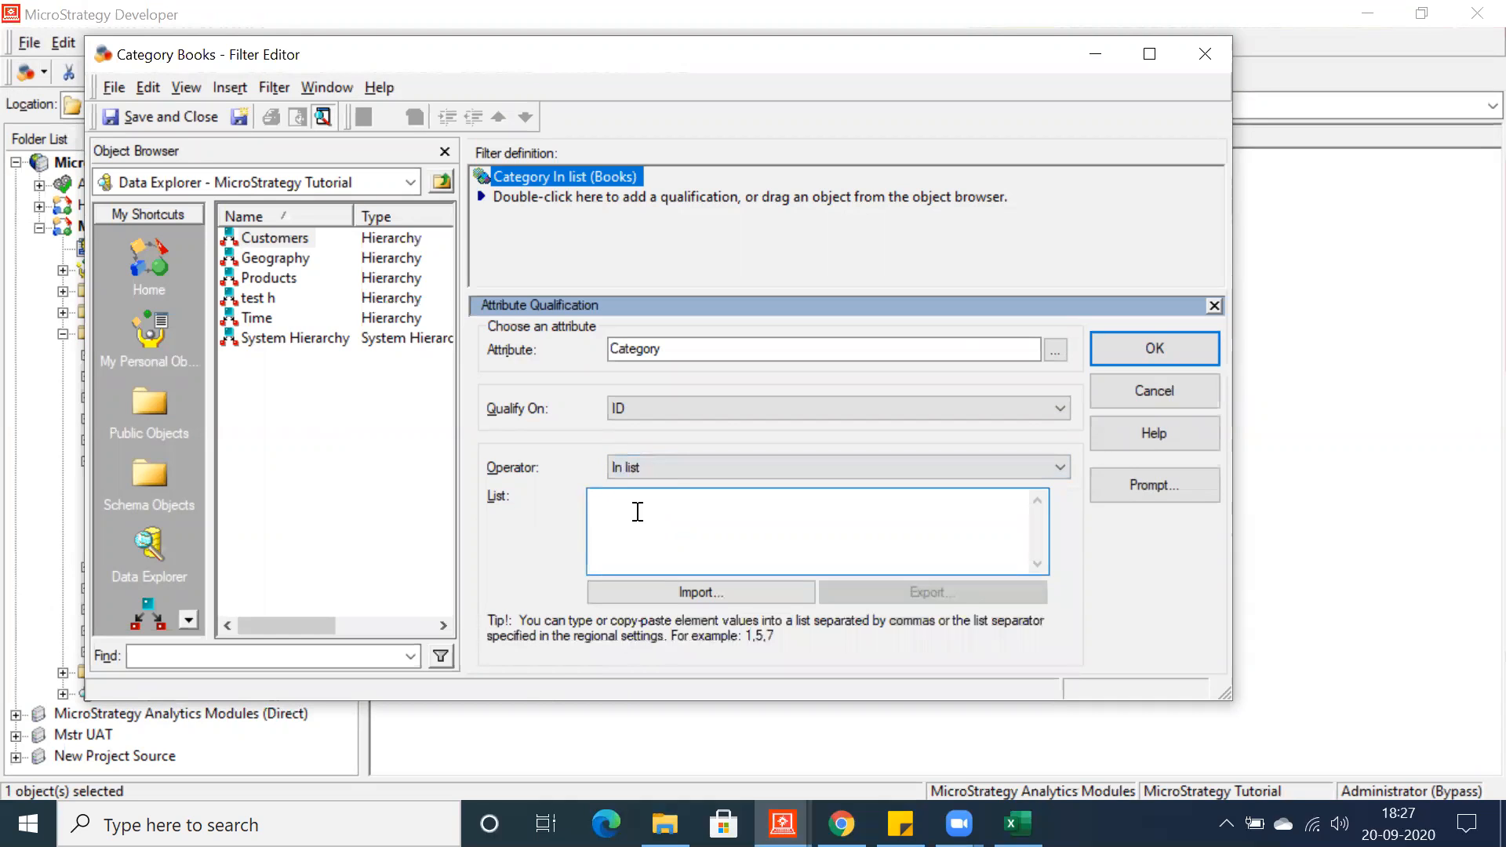
type("1,2")
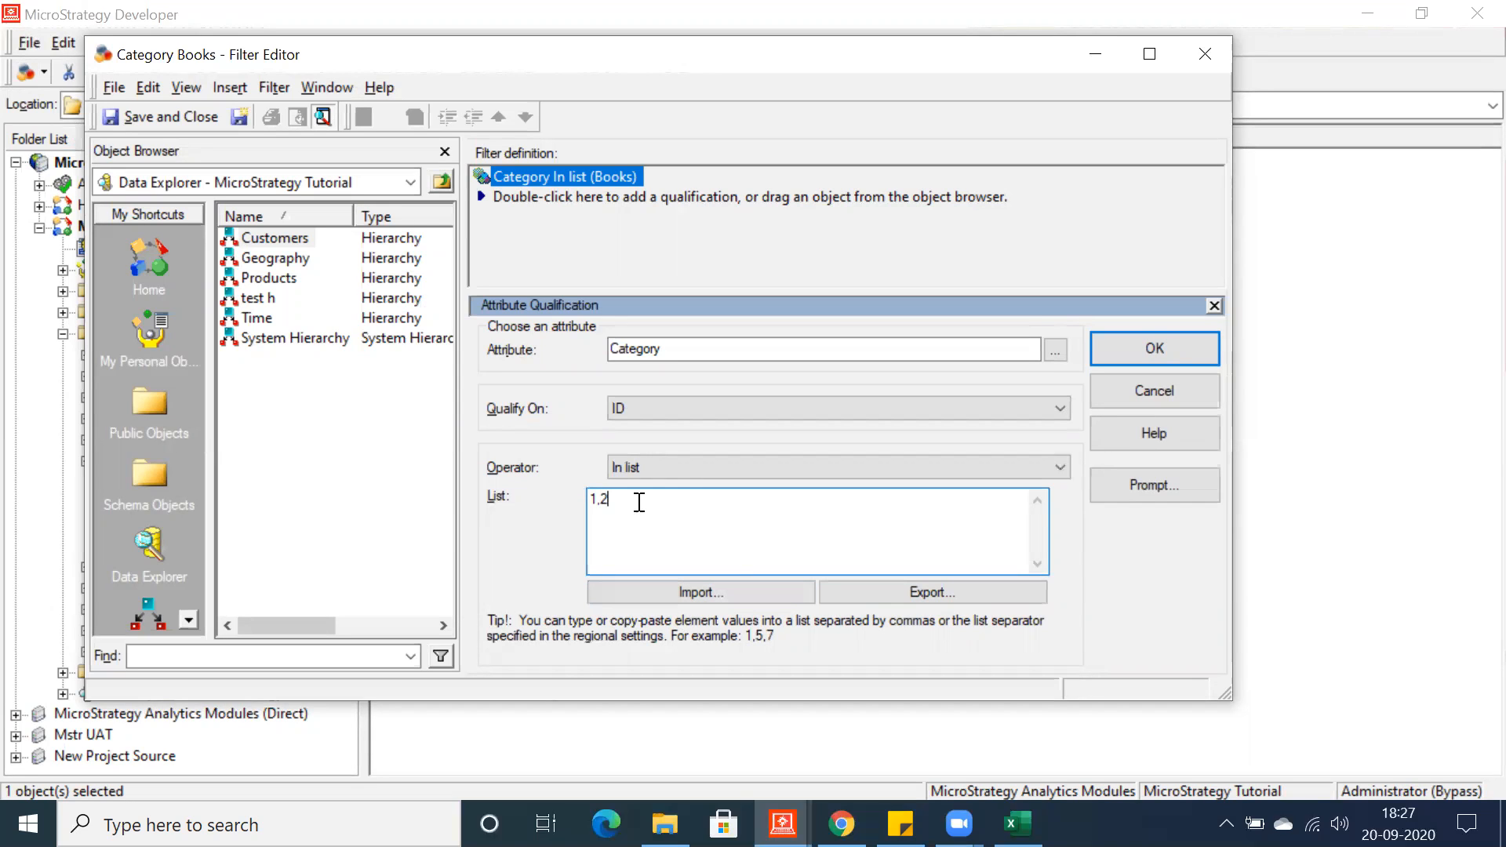
left_click_drag(631, 499, 567, 497)
key("Delete")
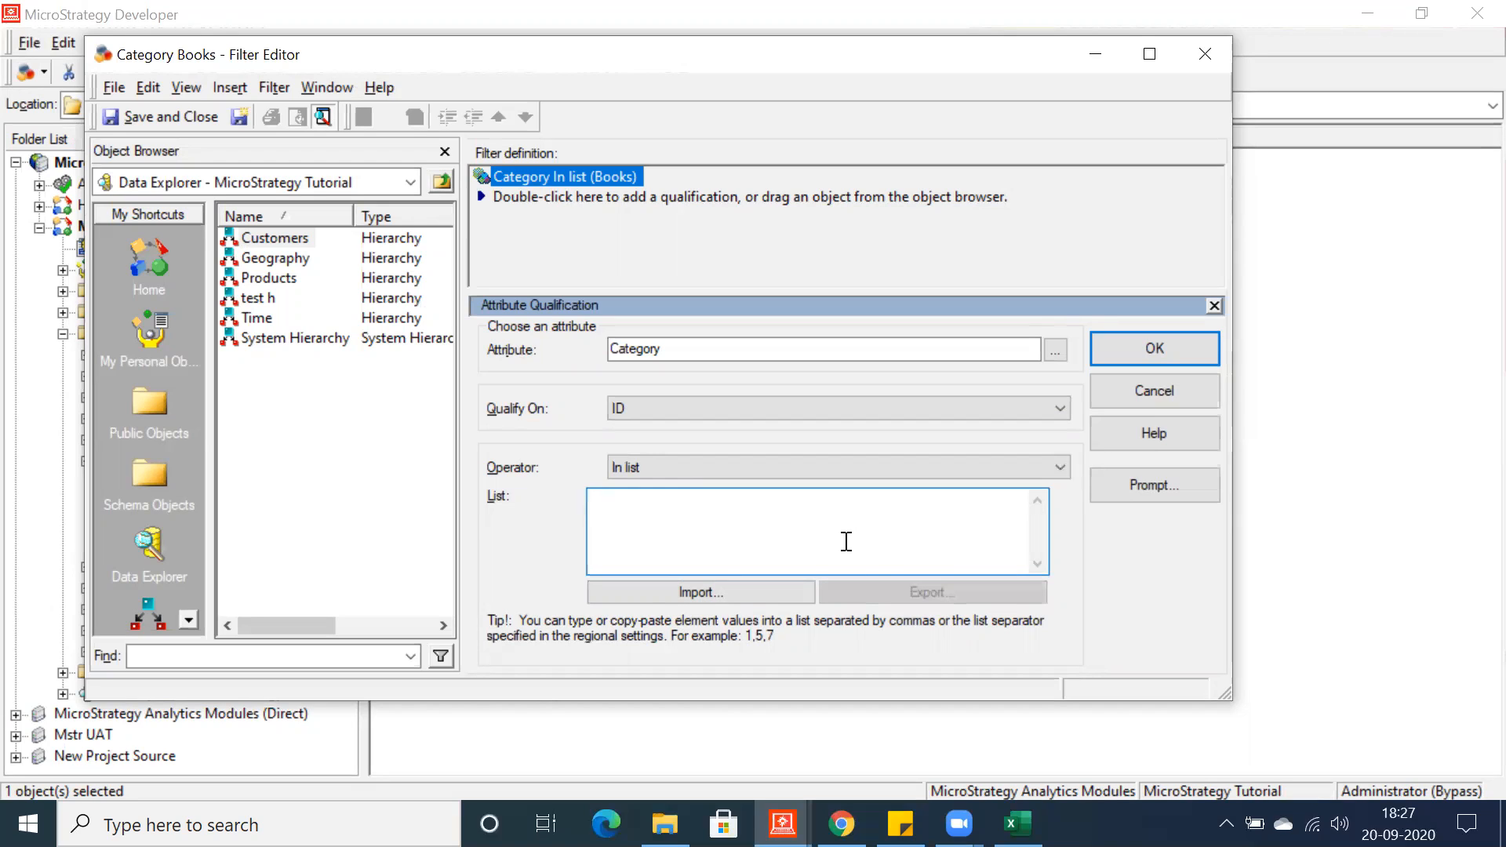
- Switch to Notepad and write the values 1, 2 and 3 on separate lines
left_click(29, 824)
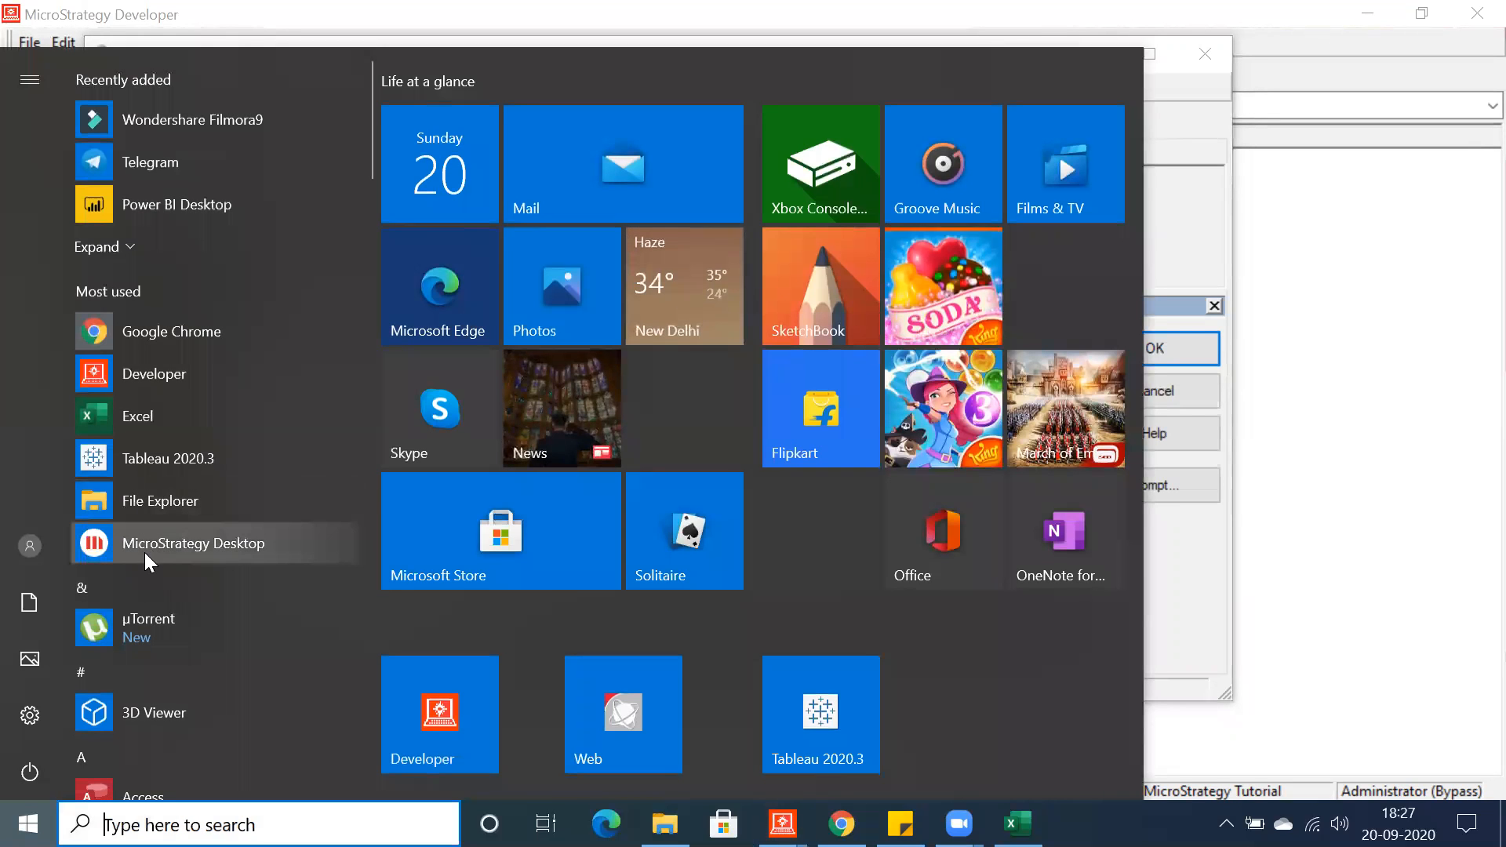
type("note")
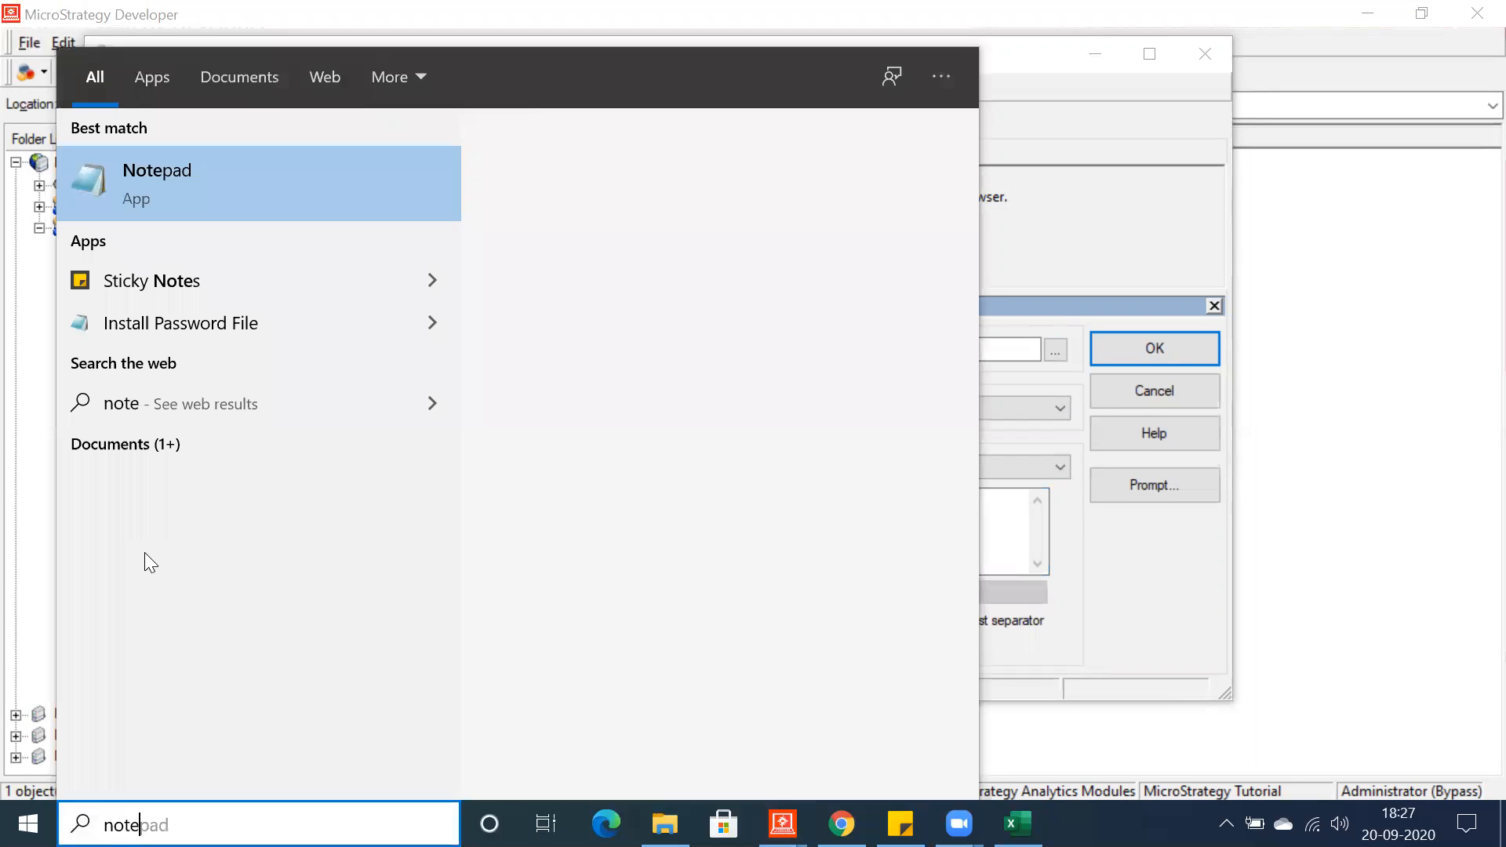
left_click(175, 202)
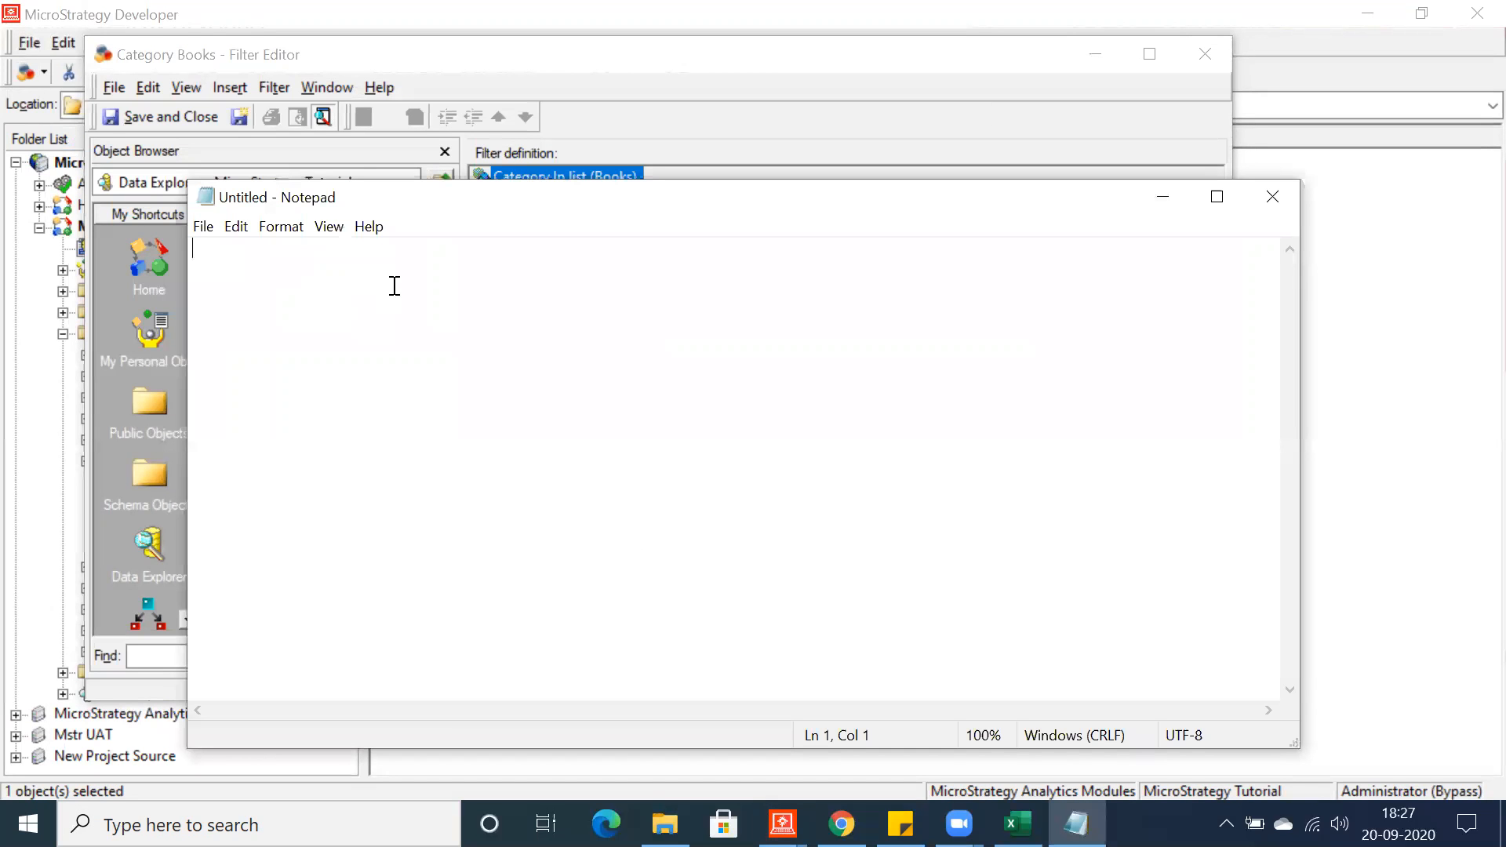
type("1")
key("Return")
type("2")
key("Return")
type("3")
key("Return")
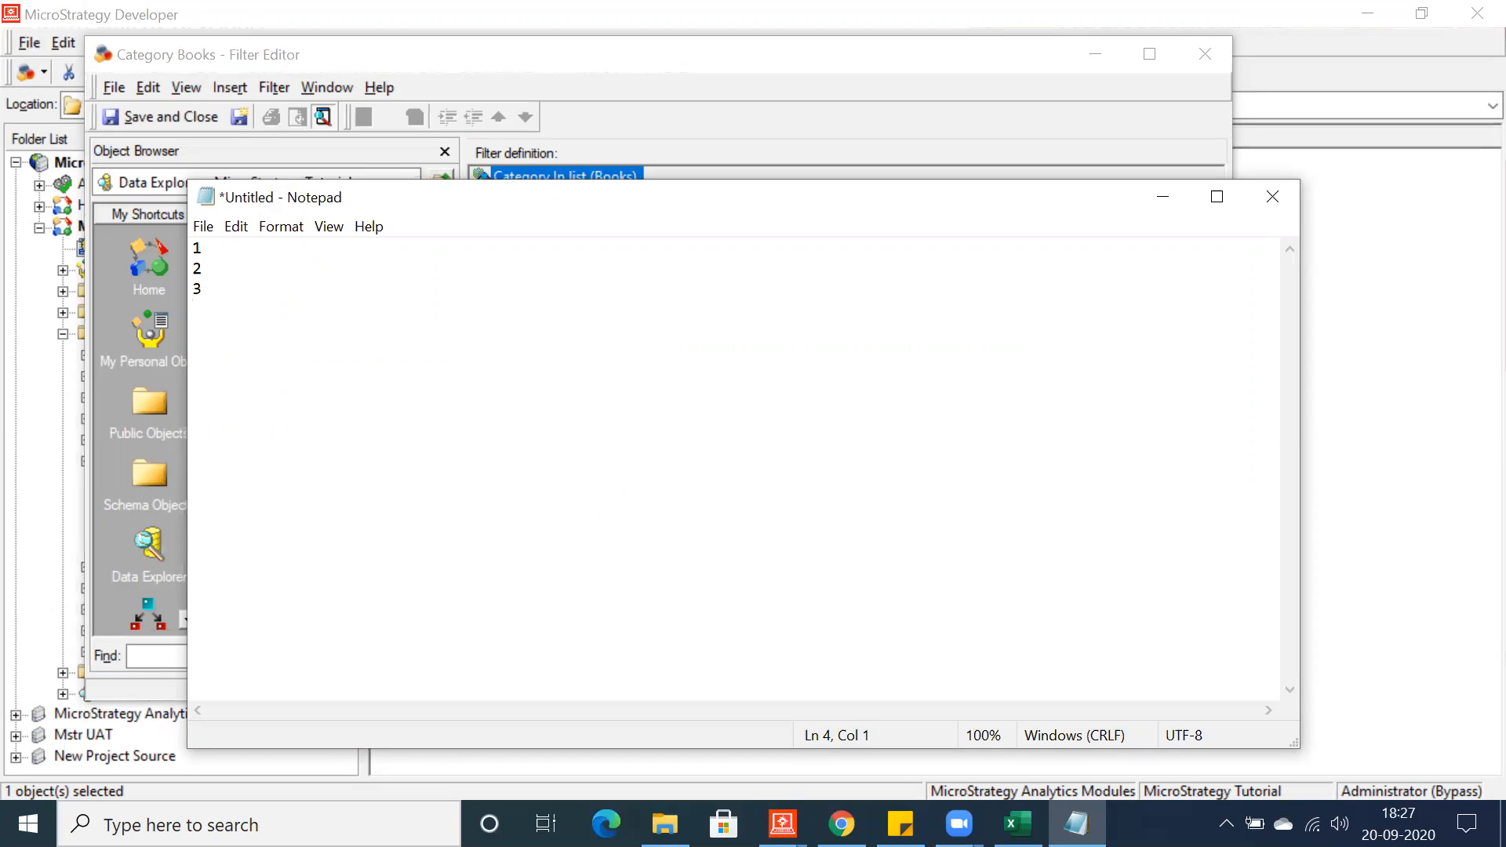
- Examine the one-value-per-line layout of the list by checking the end of each line
left_click(209, 250)
left_click(205, 268)
left_click(207, 286)
left_click(206, 287)
left_click(205, 267)
left_click(204, 250)
left_click(204, 268)
left_click(207, 287)
left_click(204, 250)
- Save the value list as the text file Books on the Desktop and close Notepad
left_click(203, 226)
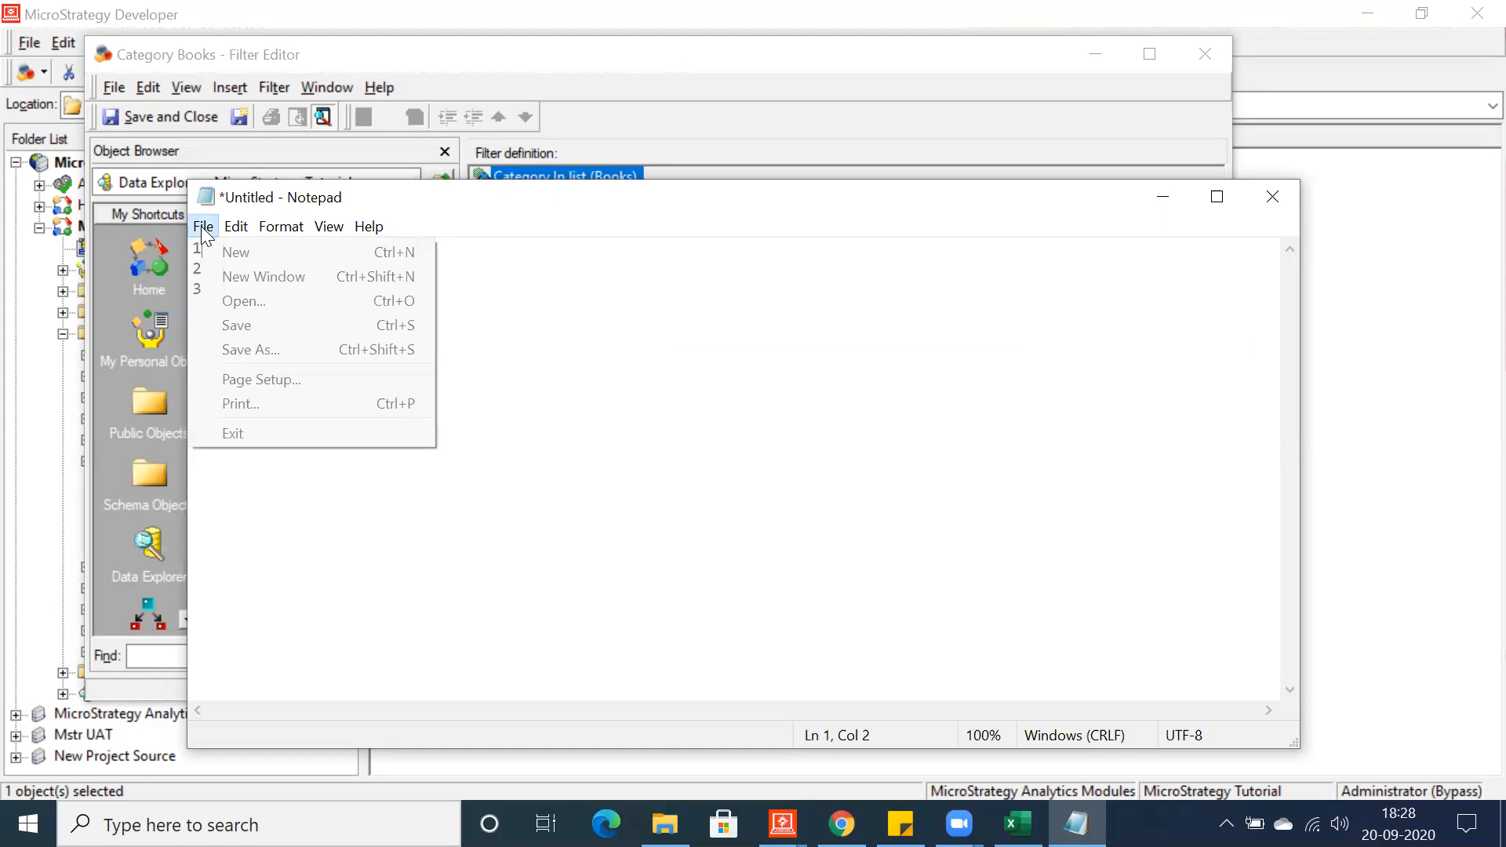
left_click(225, 325)
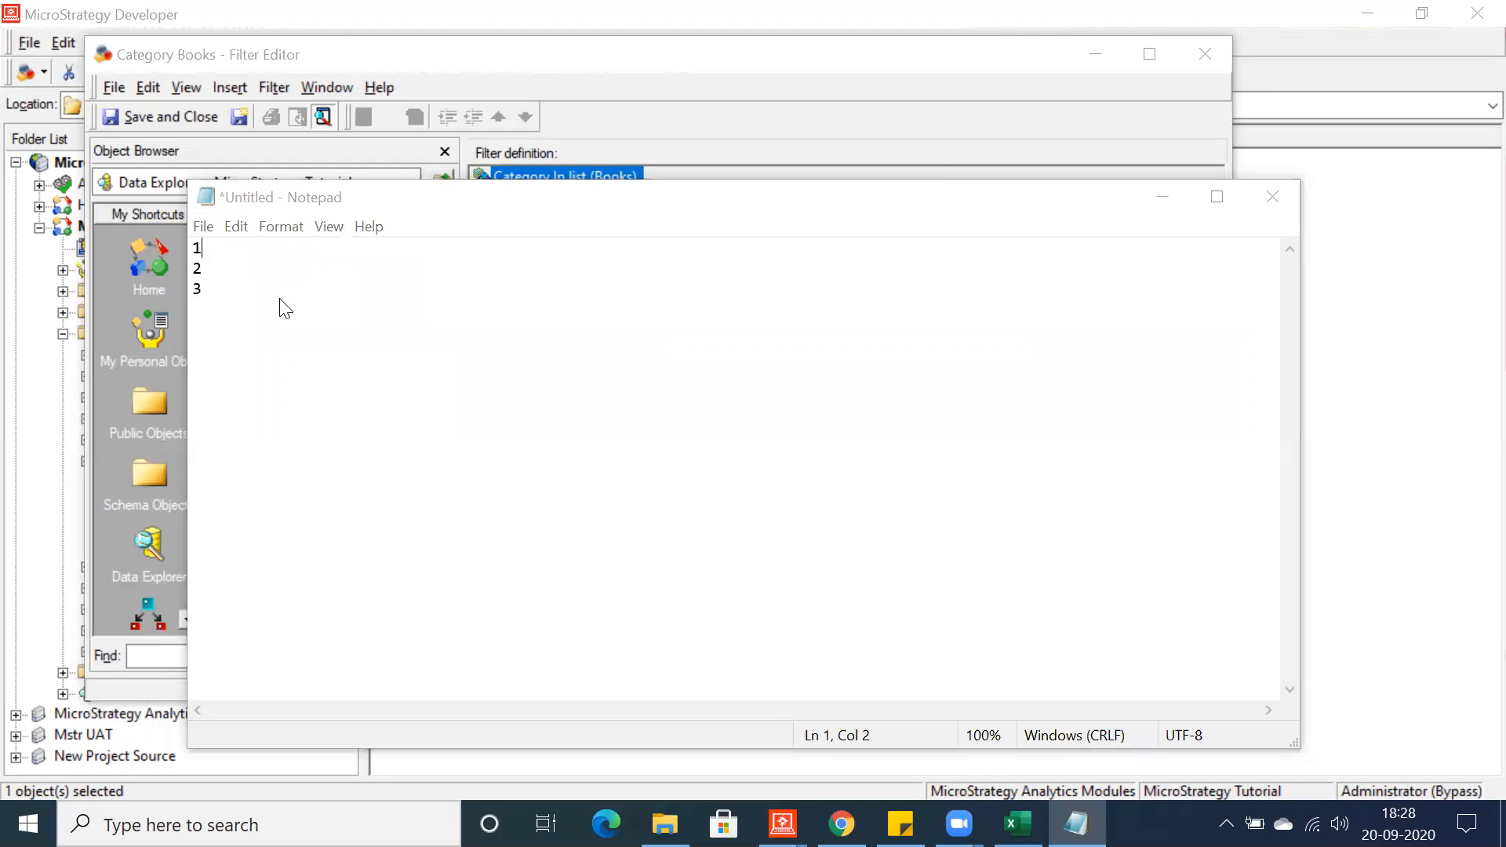
type("Books")
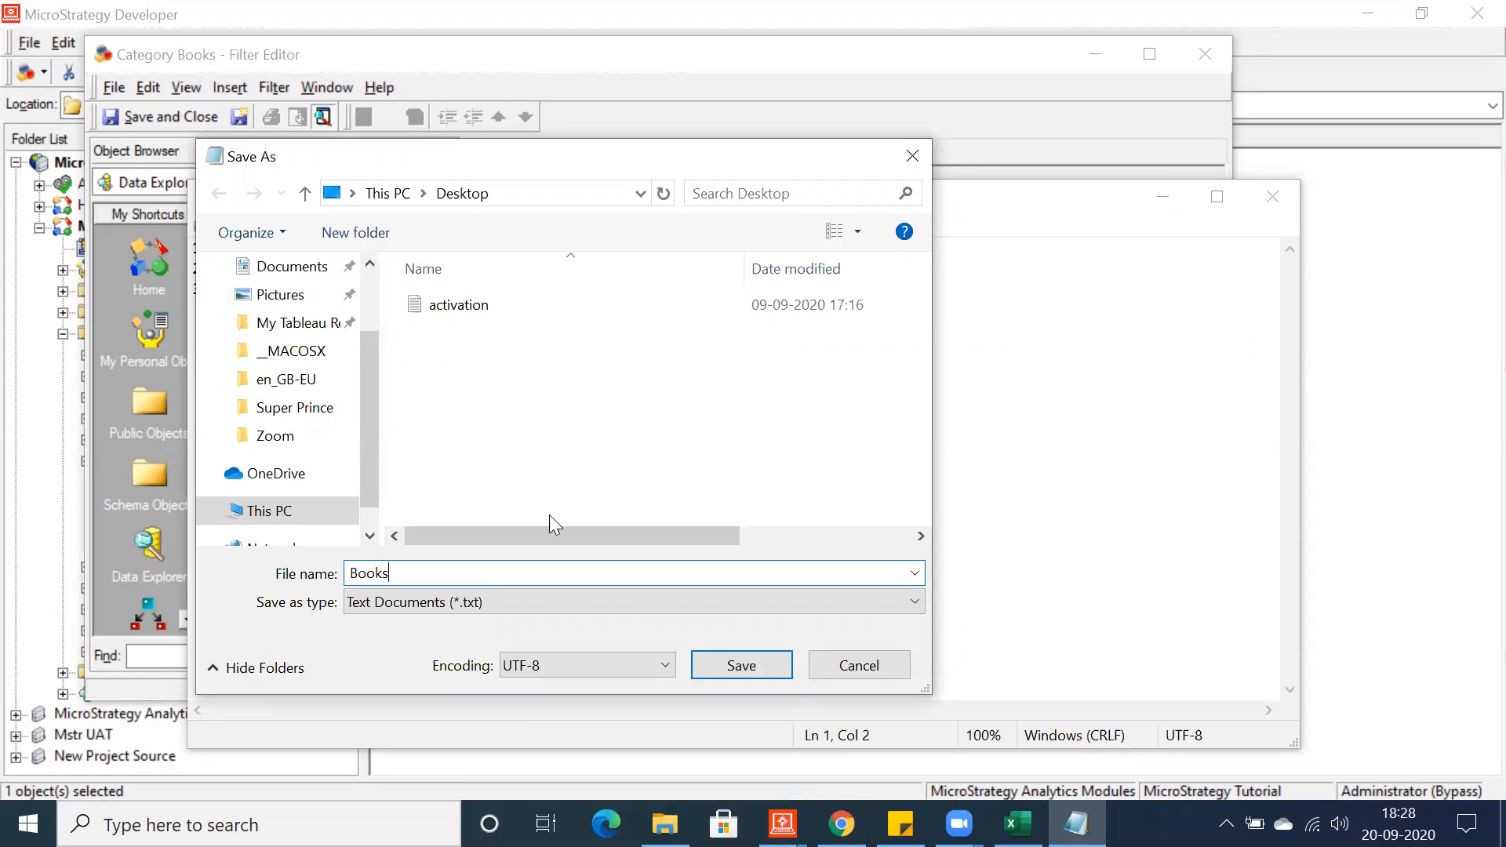
left_click(702, 664)
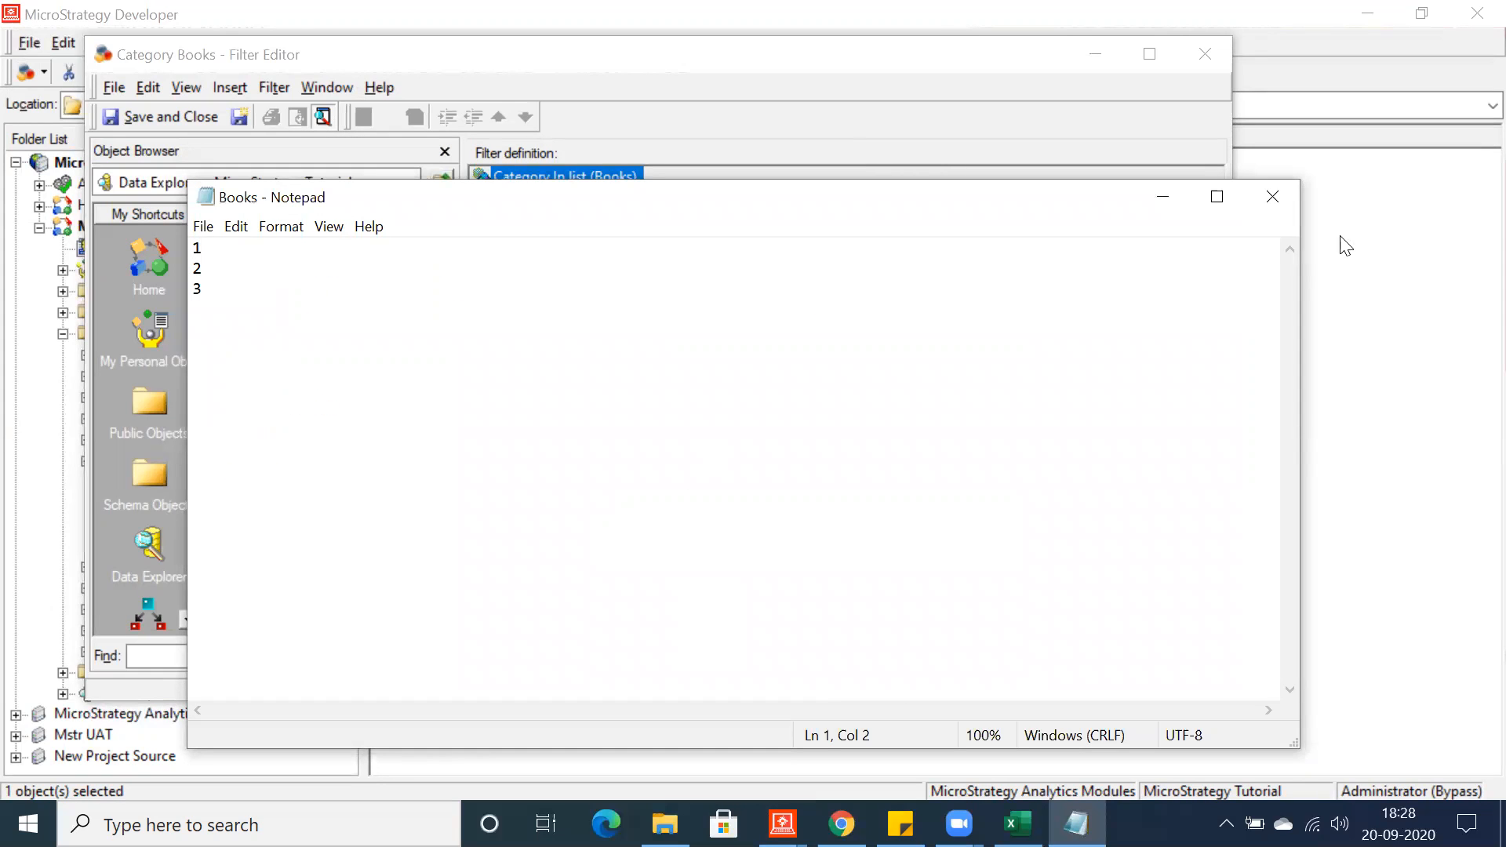
left_click(1272, 196)
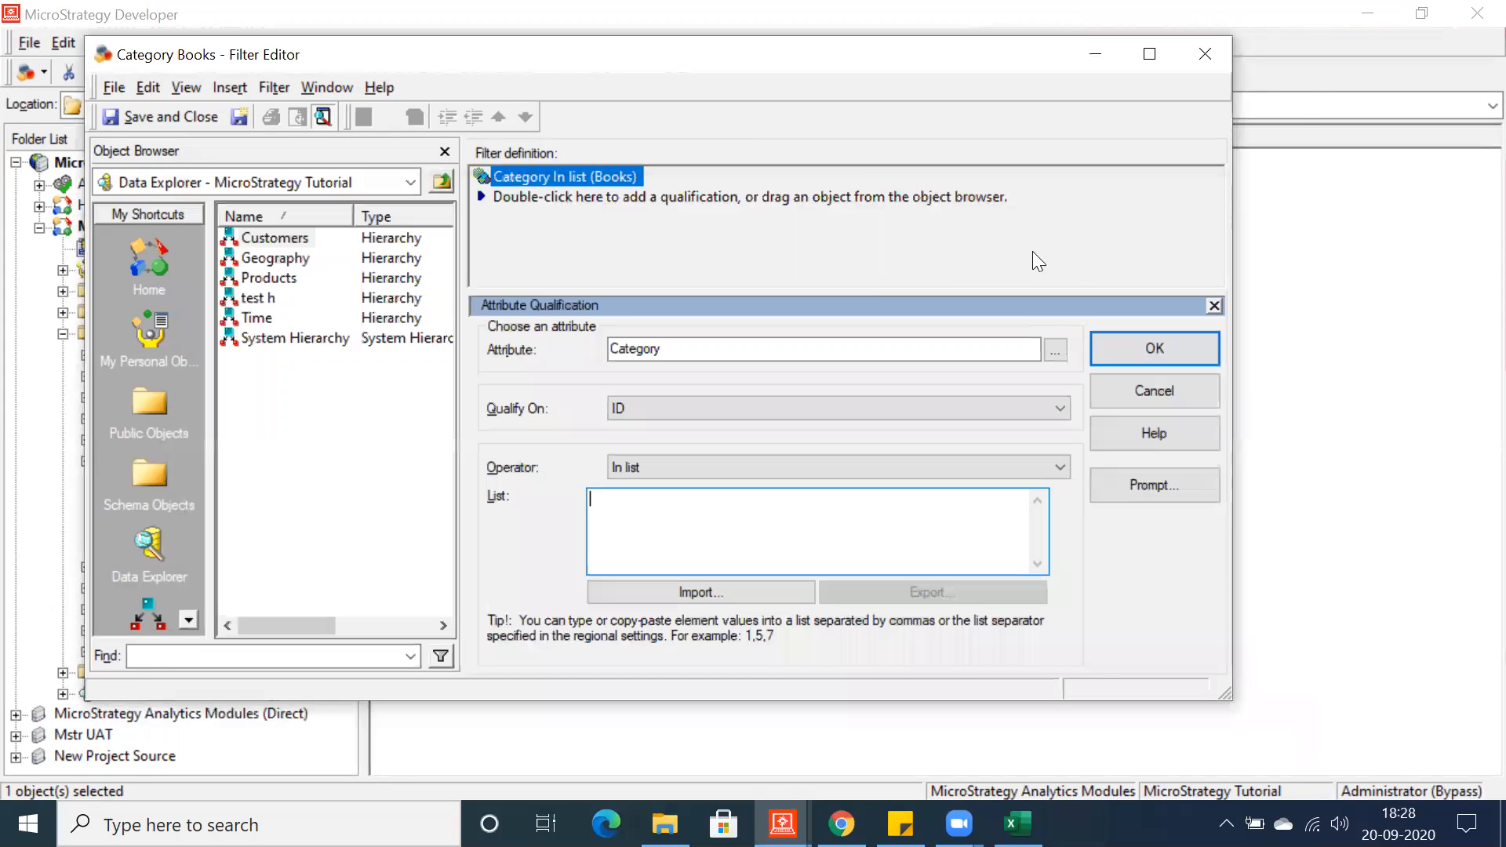
- Try to import the Category ID list from a file, and force the unresponsive program to close
left_click(707, 581)
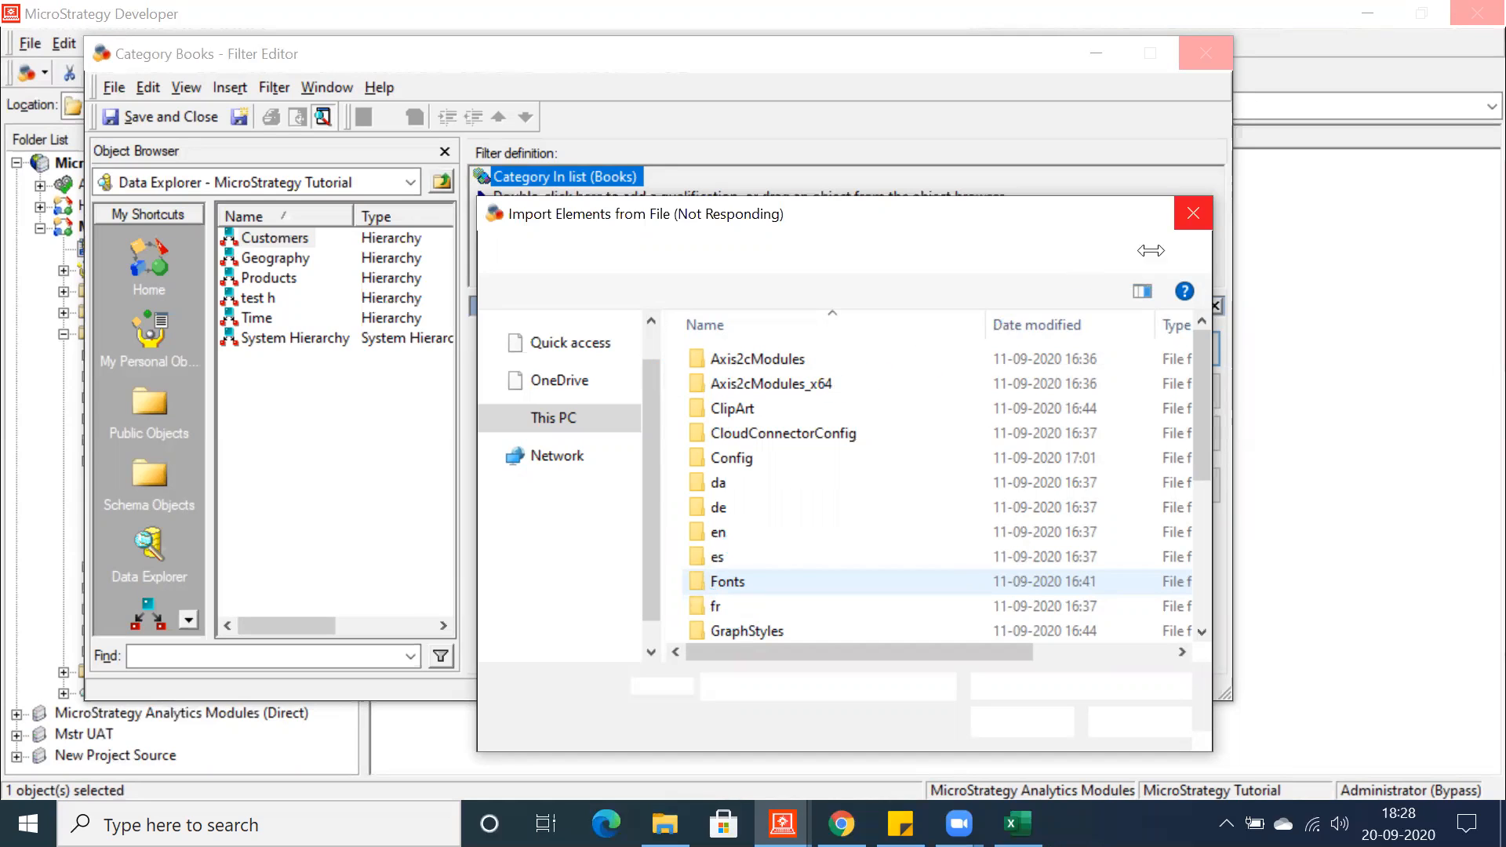
left_click(1181, 213)
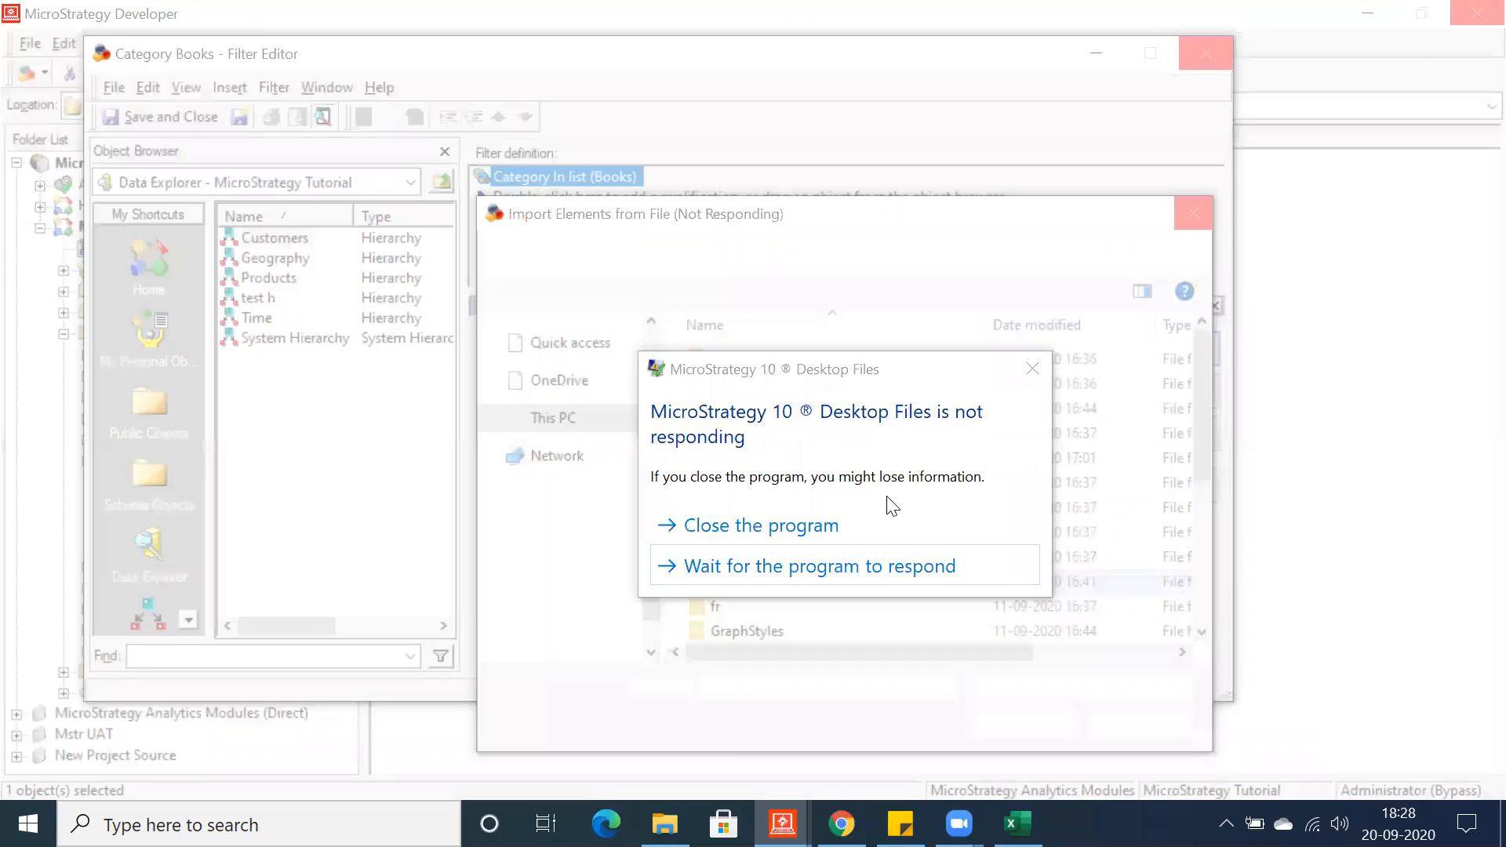
left_click(745, 560)
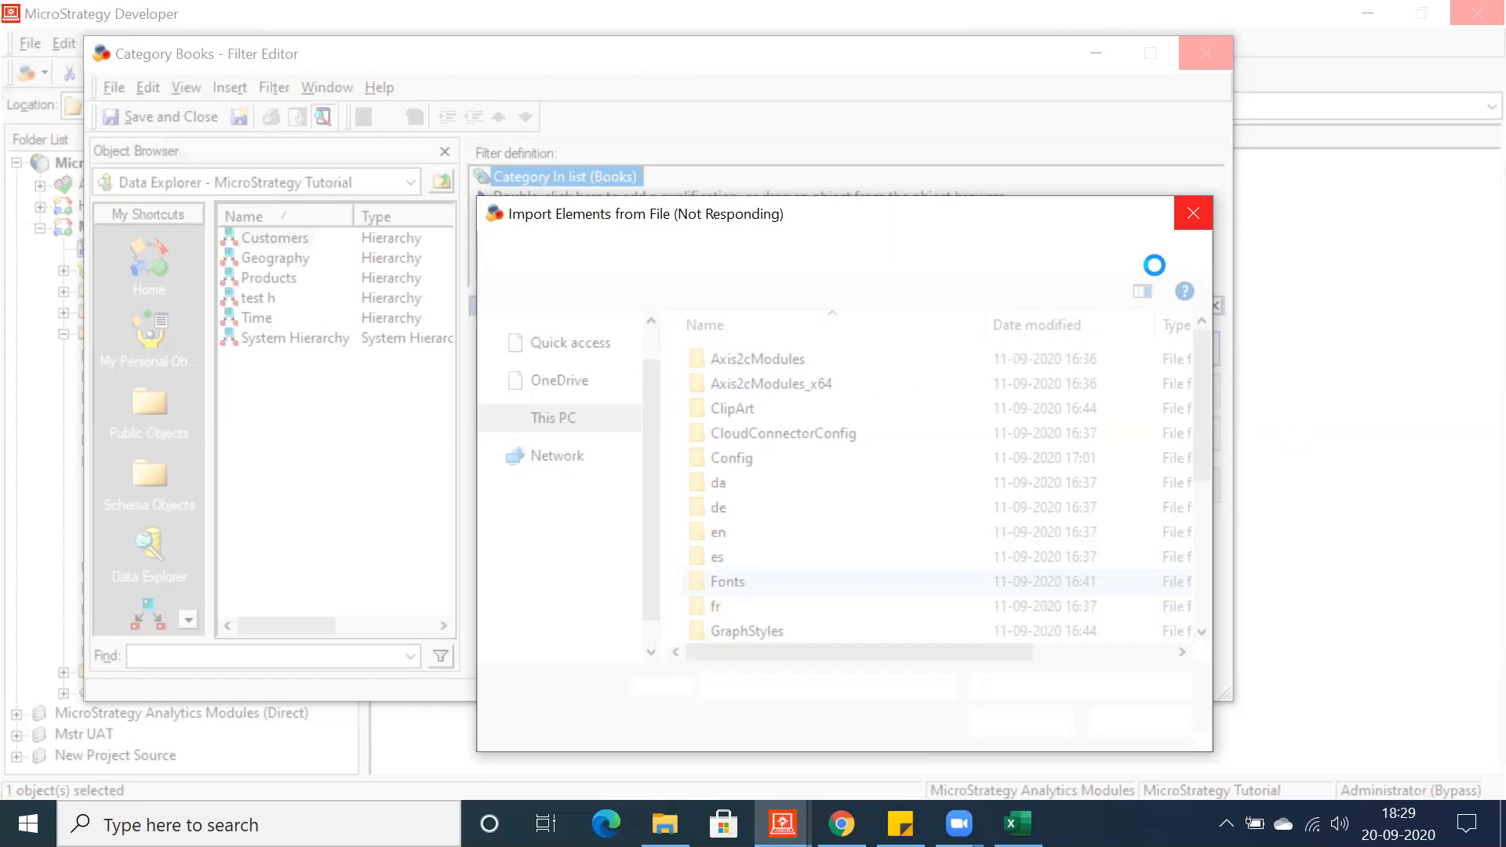
left_click(1193, 222)
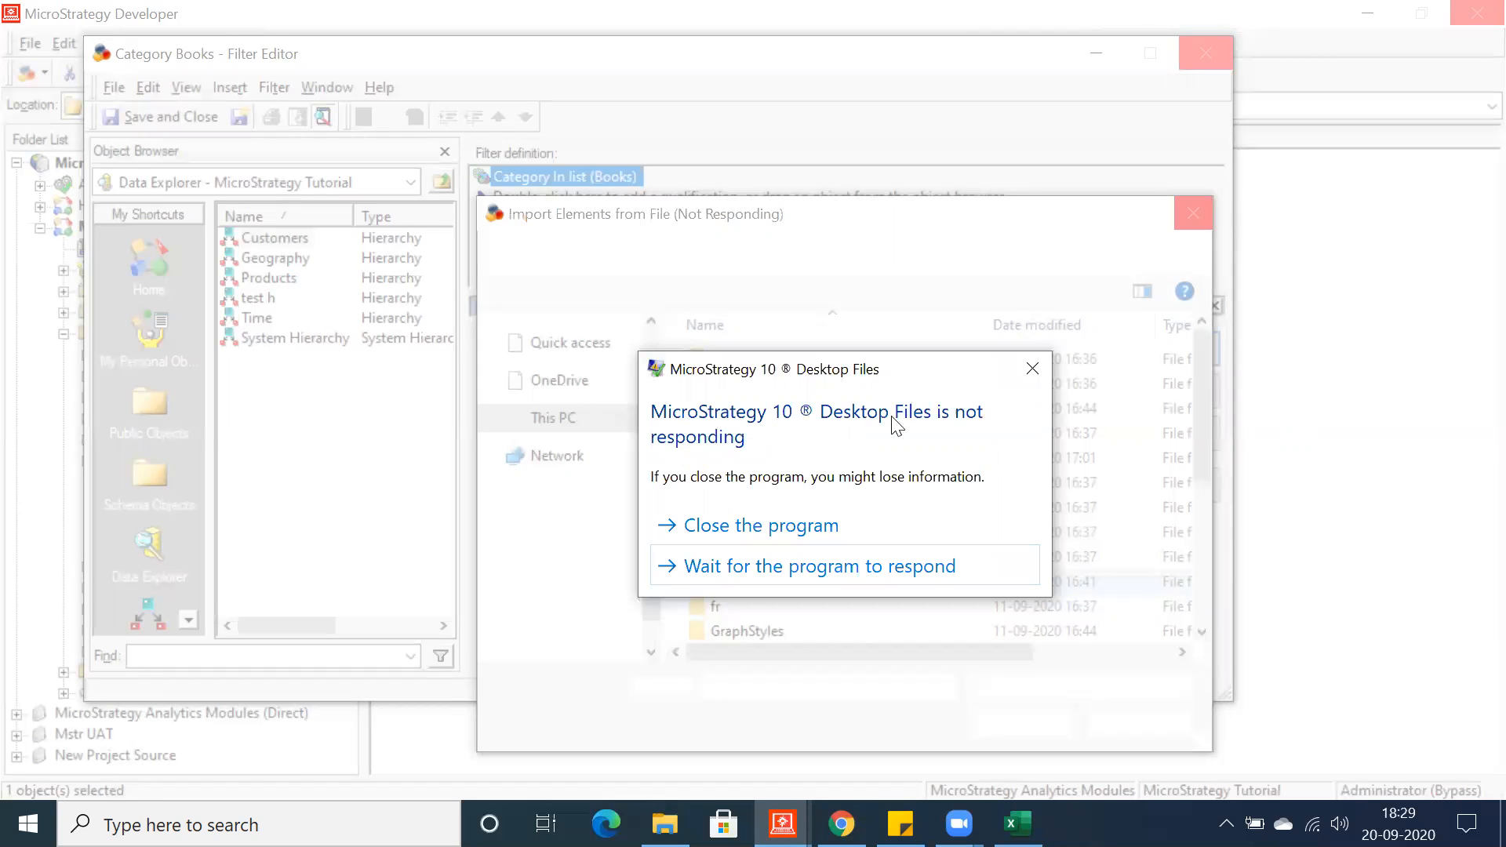
left_click(736, 532)
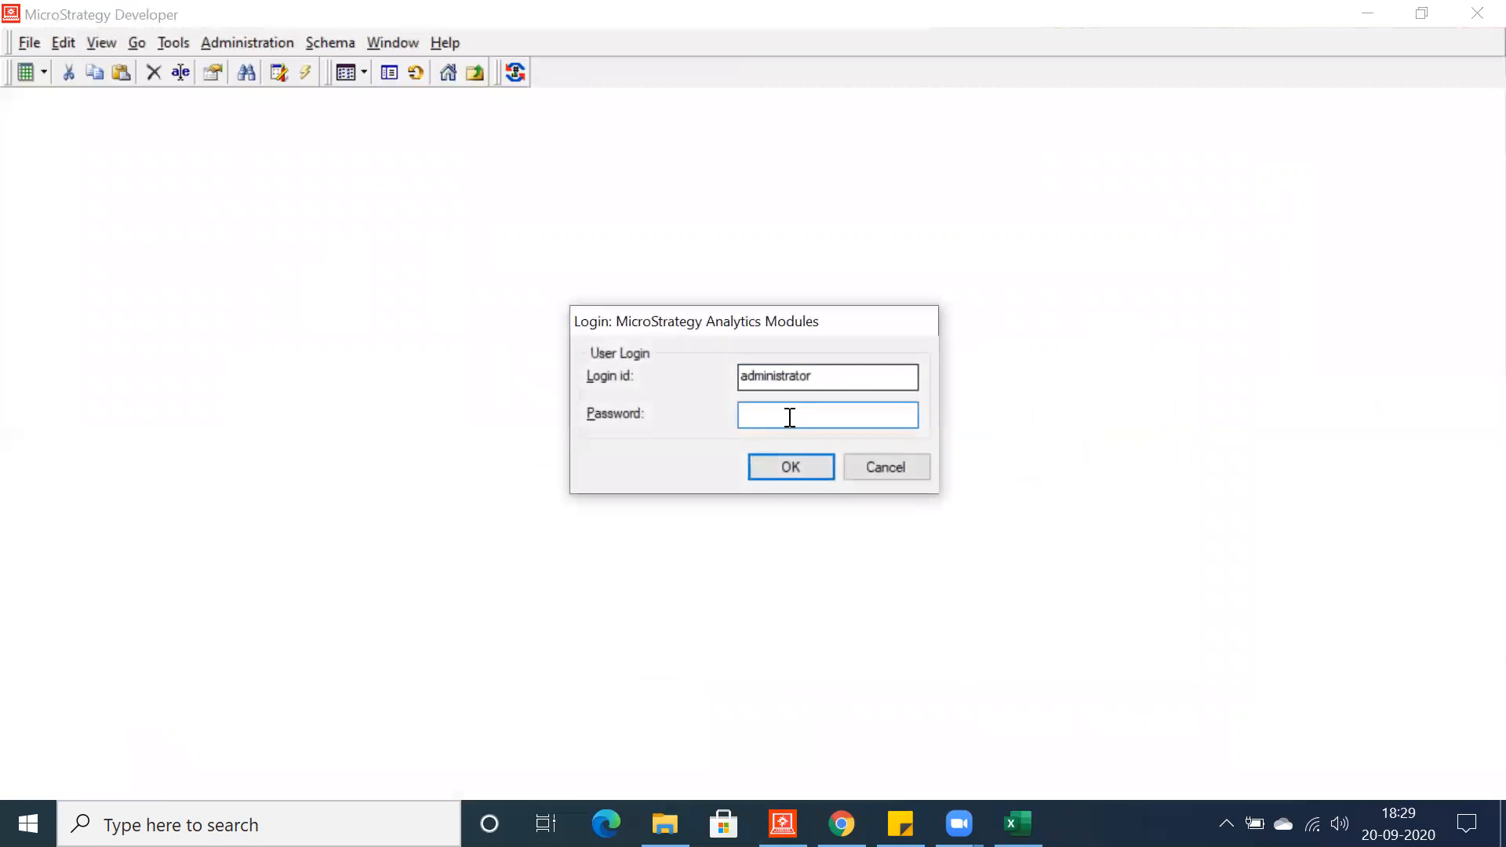
- Log in to MicroStrategy Analytics Modules with the password left blank, and open the Category Books filter from the Filters folder for editing
left_click(792, 473)
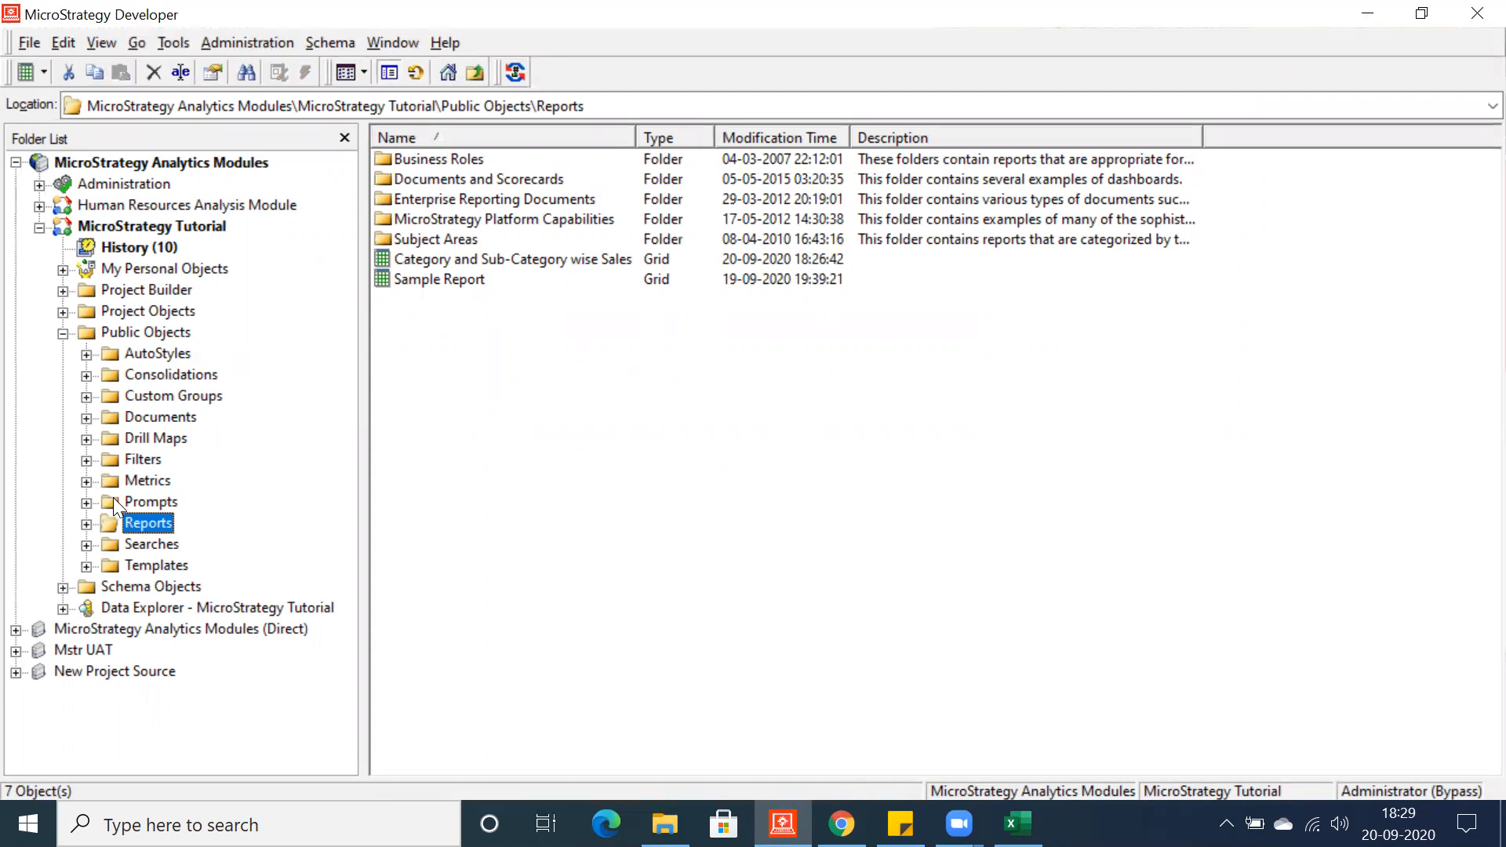
left_click(132, 459)
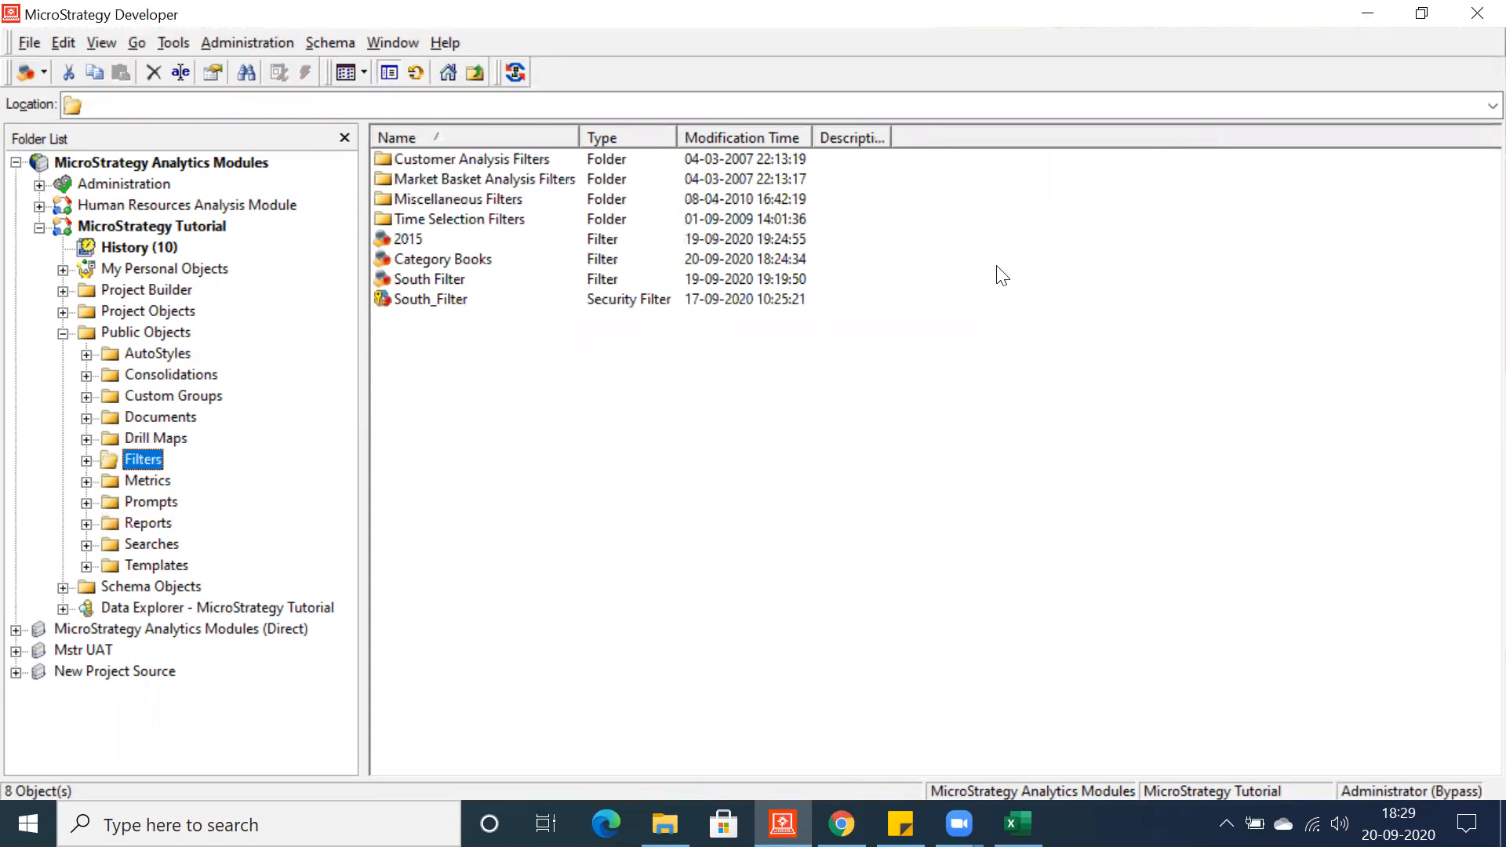
right_click(414, 261)
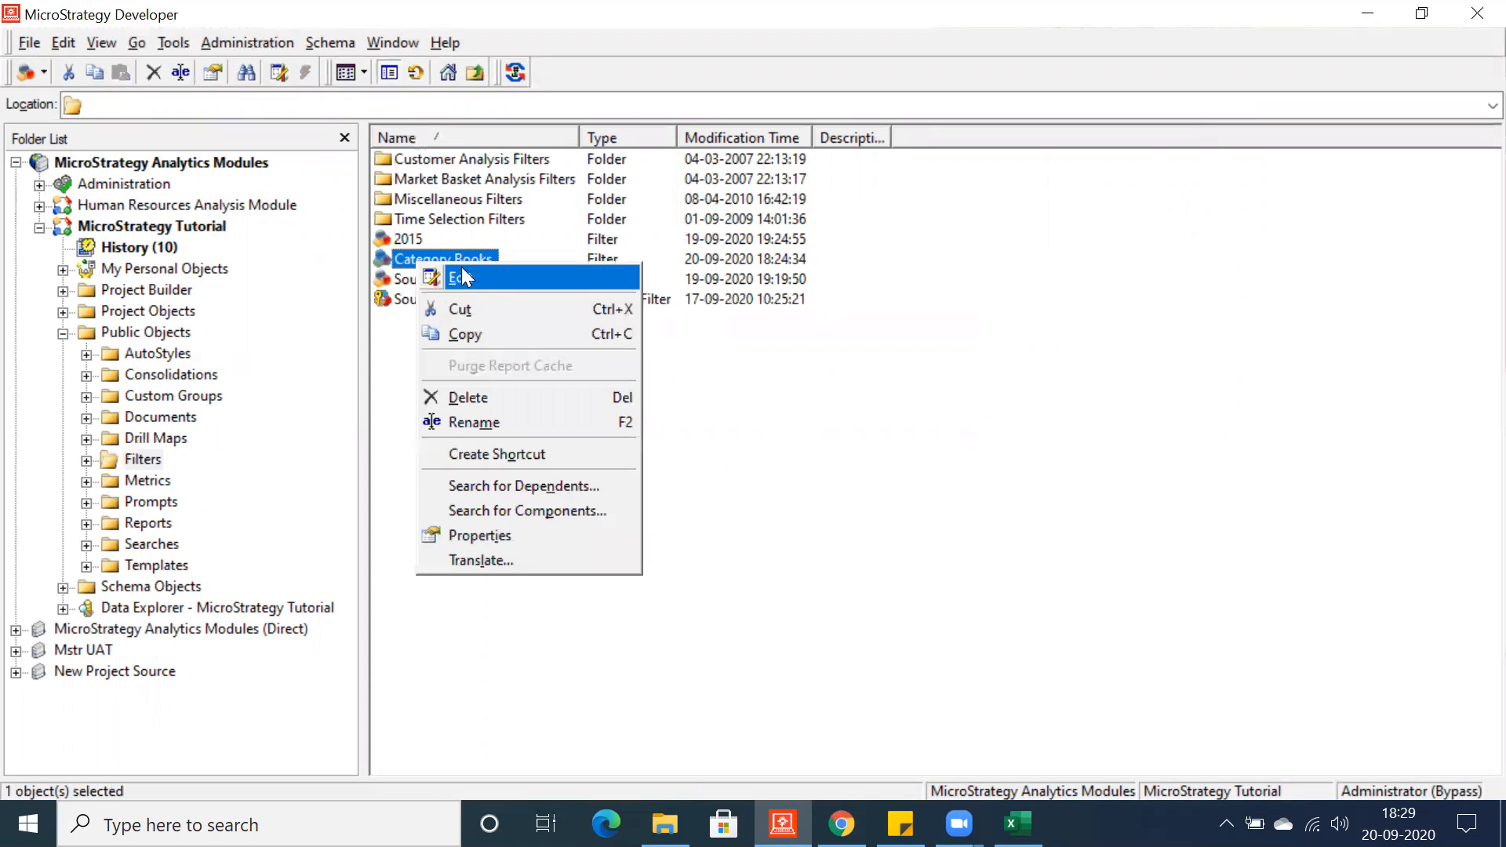
left_click(469, 274)
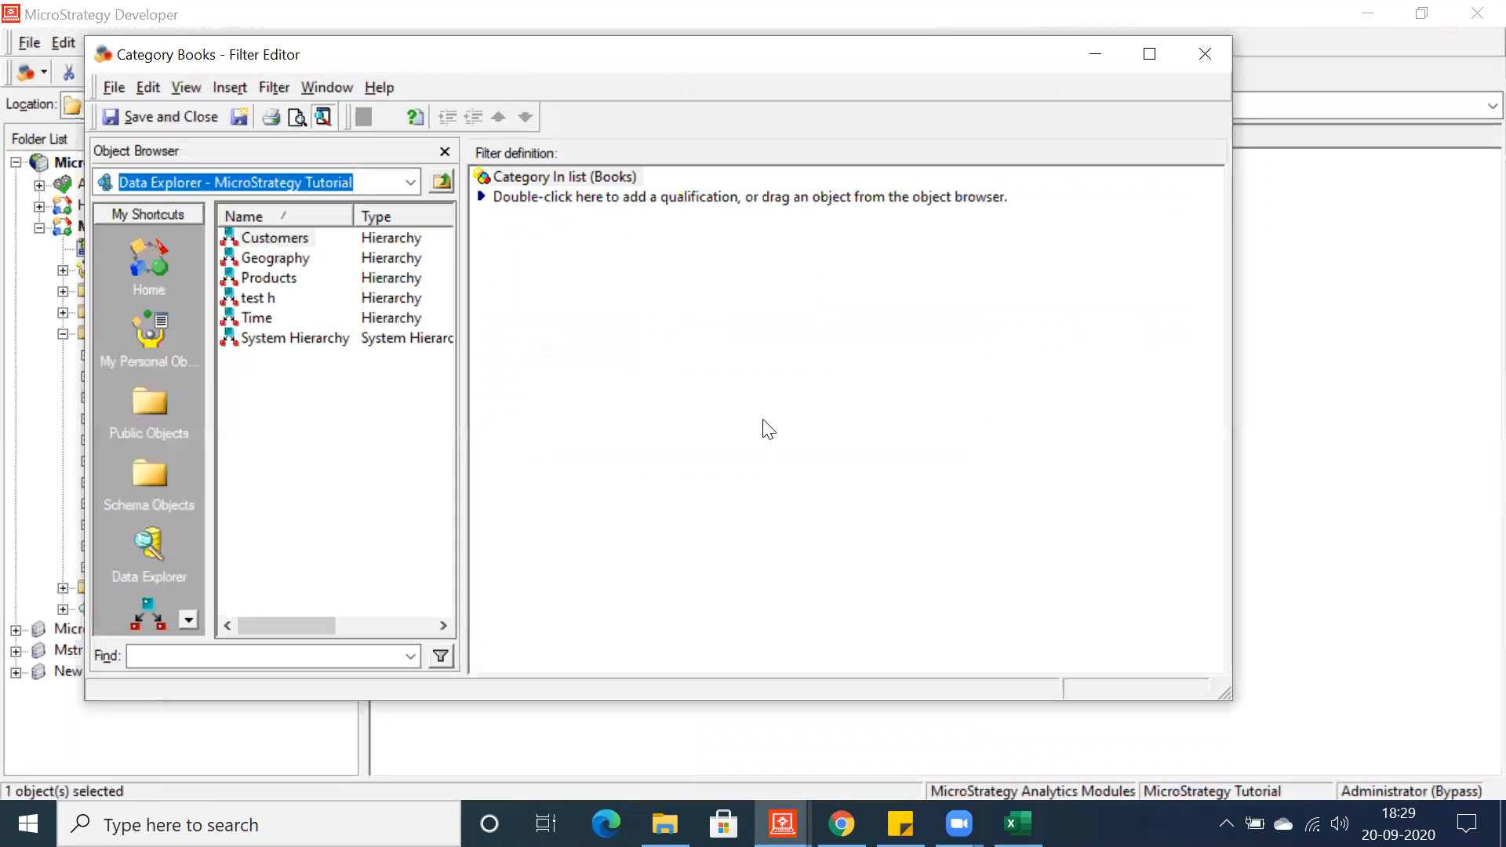
- Set the Category In list (Books) qualification to qualify on ID with the operator In list
double_click(570, 181)
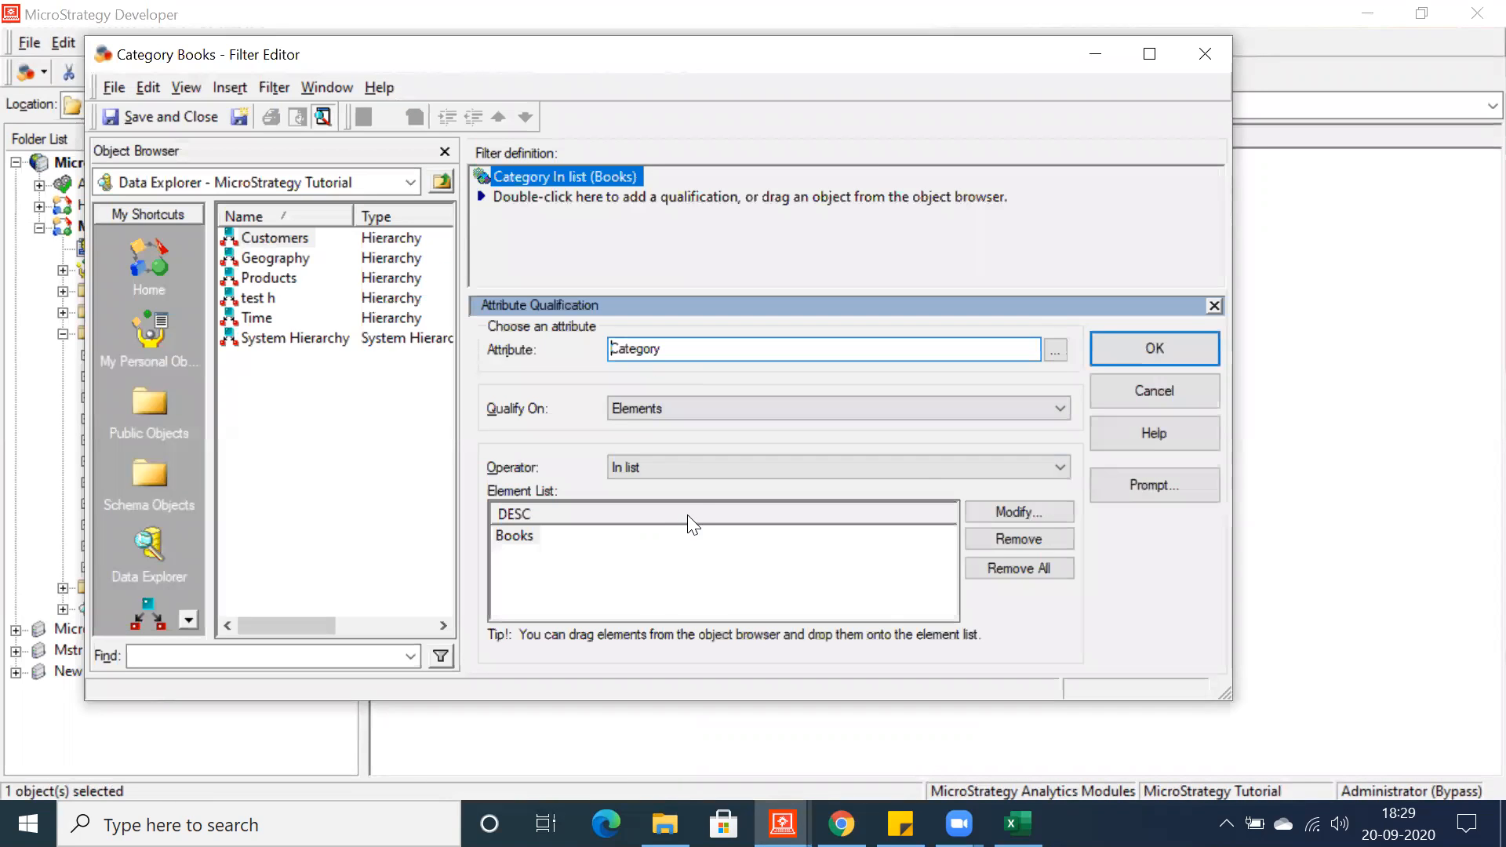
left_click(764, 411)
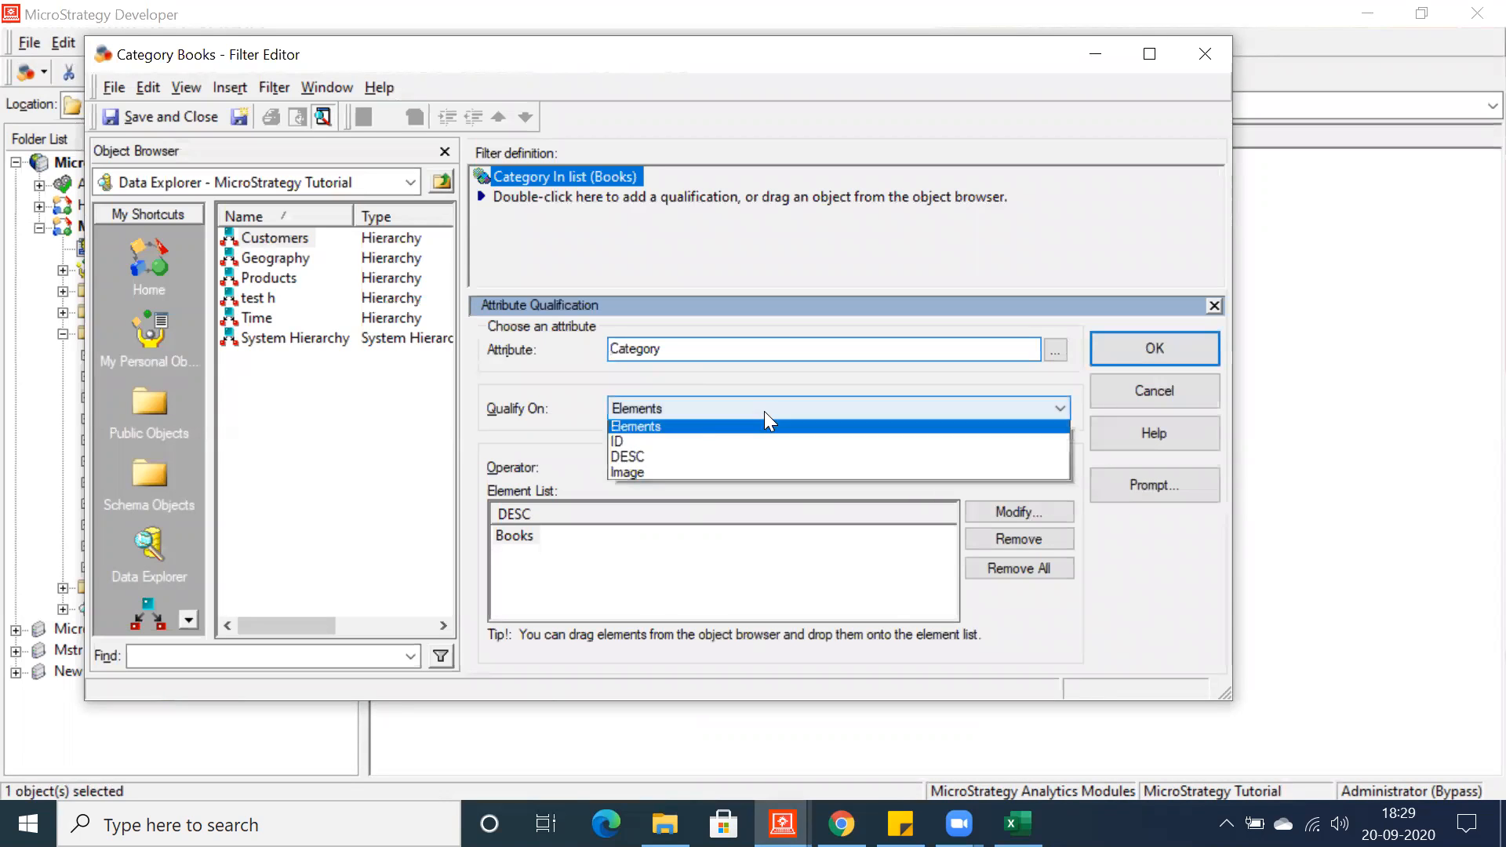
left_click(650, 447)
left_click(651, 466)
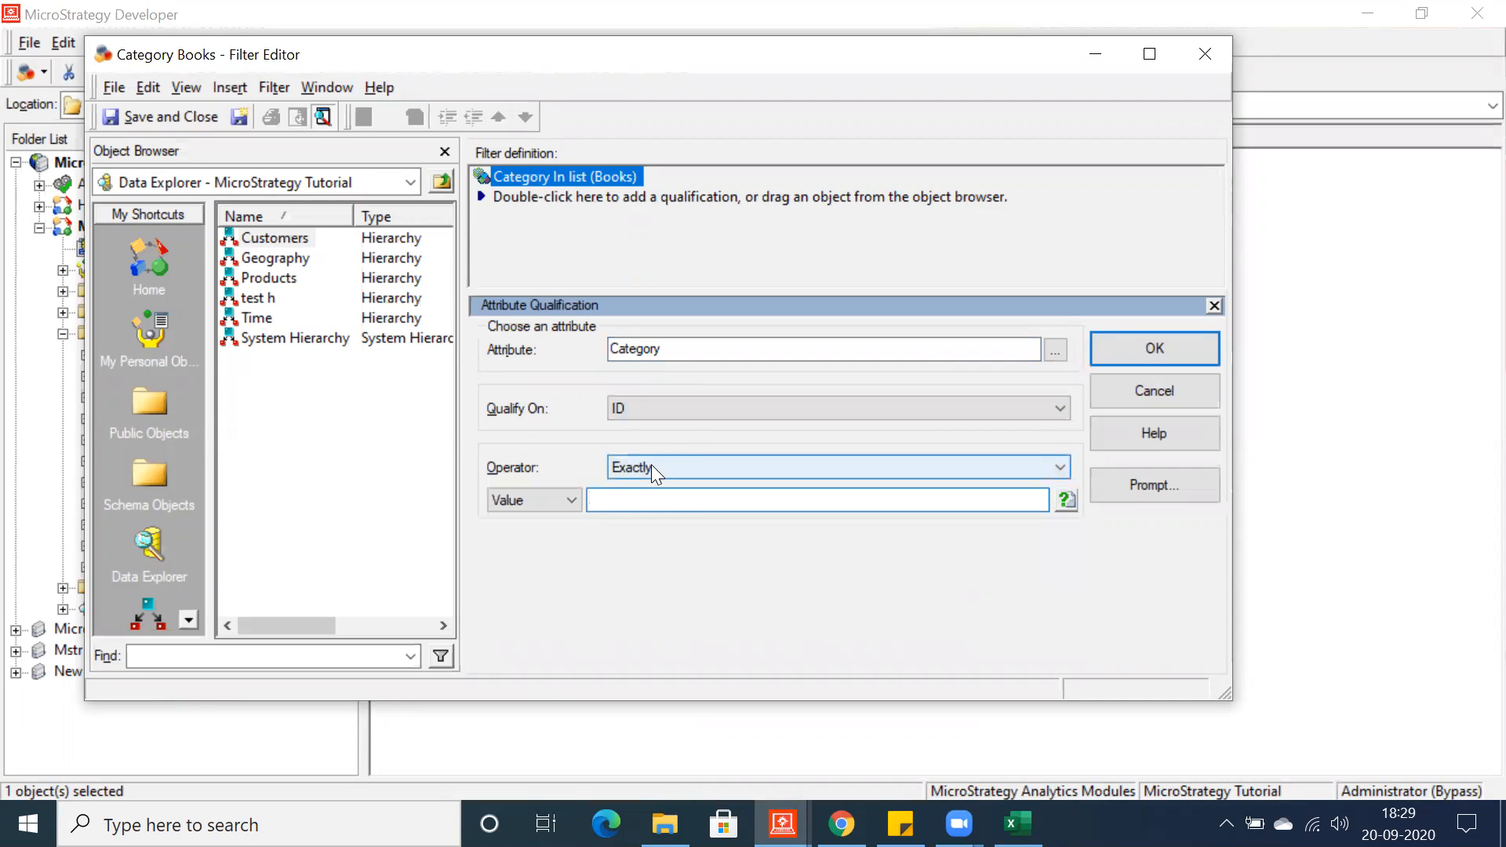
left_click(640, 504)
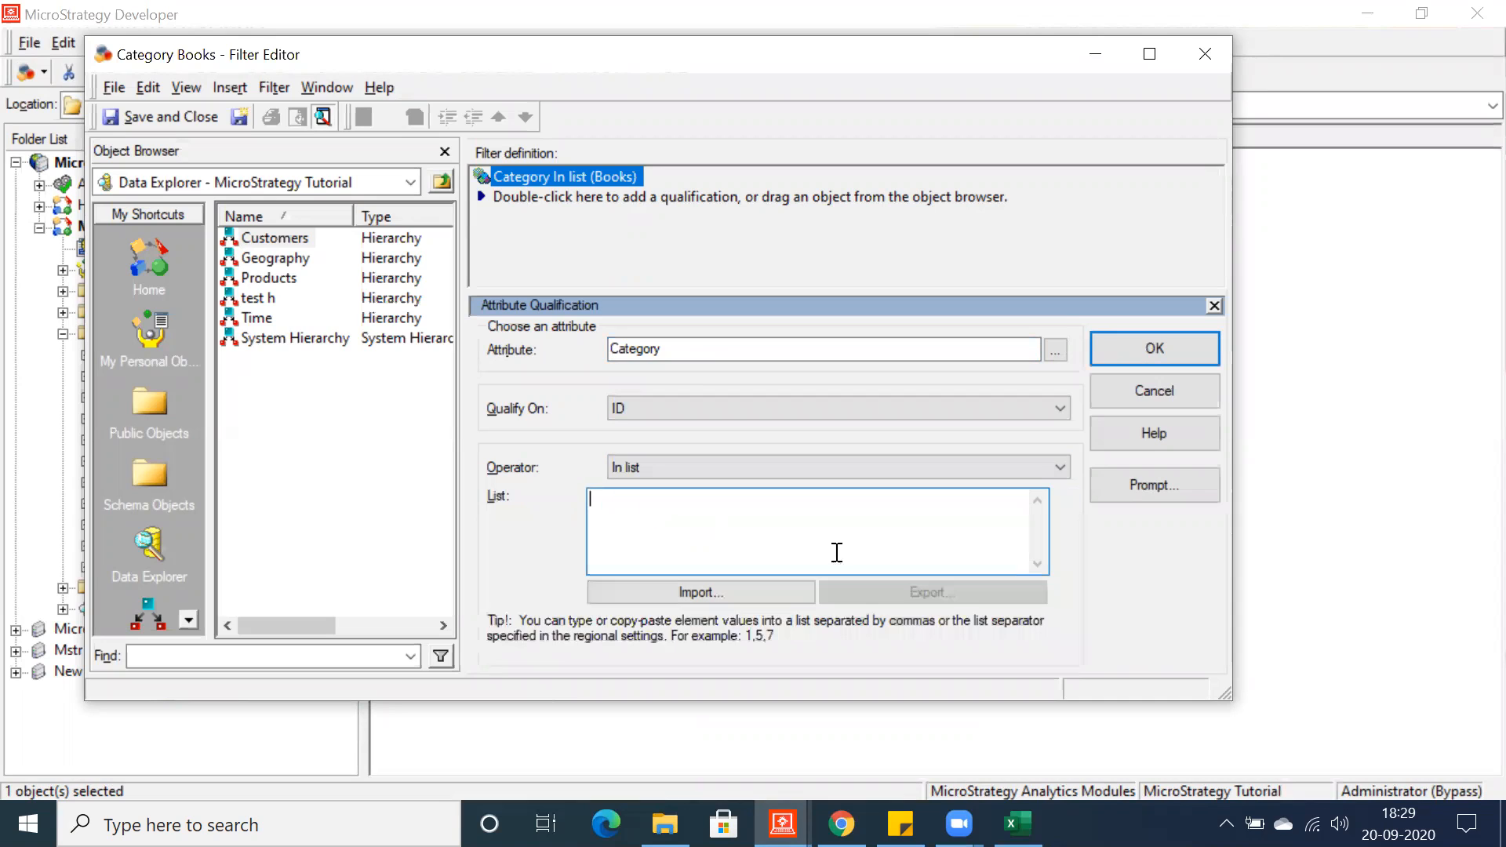
- Try again to import the Category ID list from a file in the Category Books filter
left_click(673, 596)
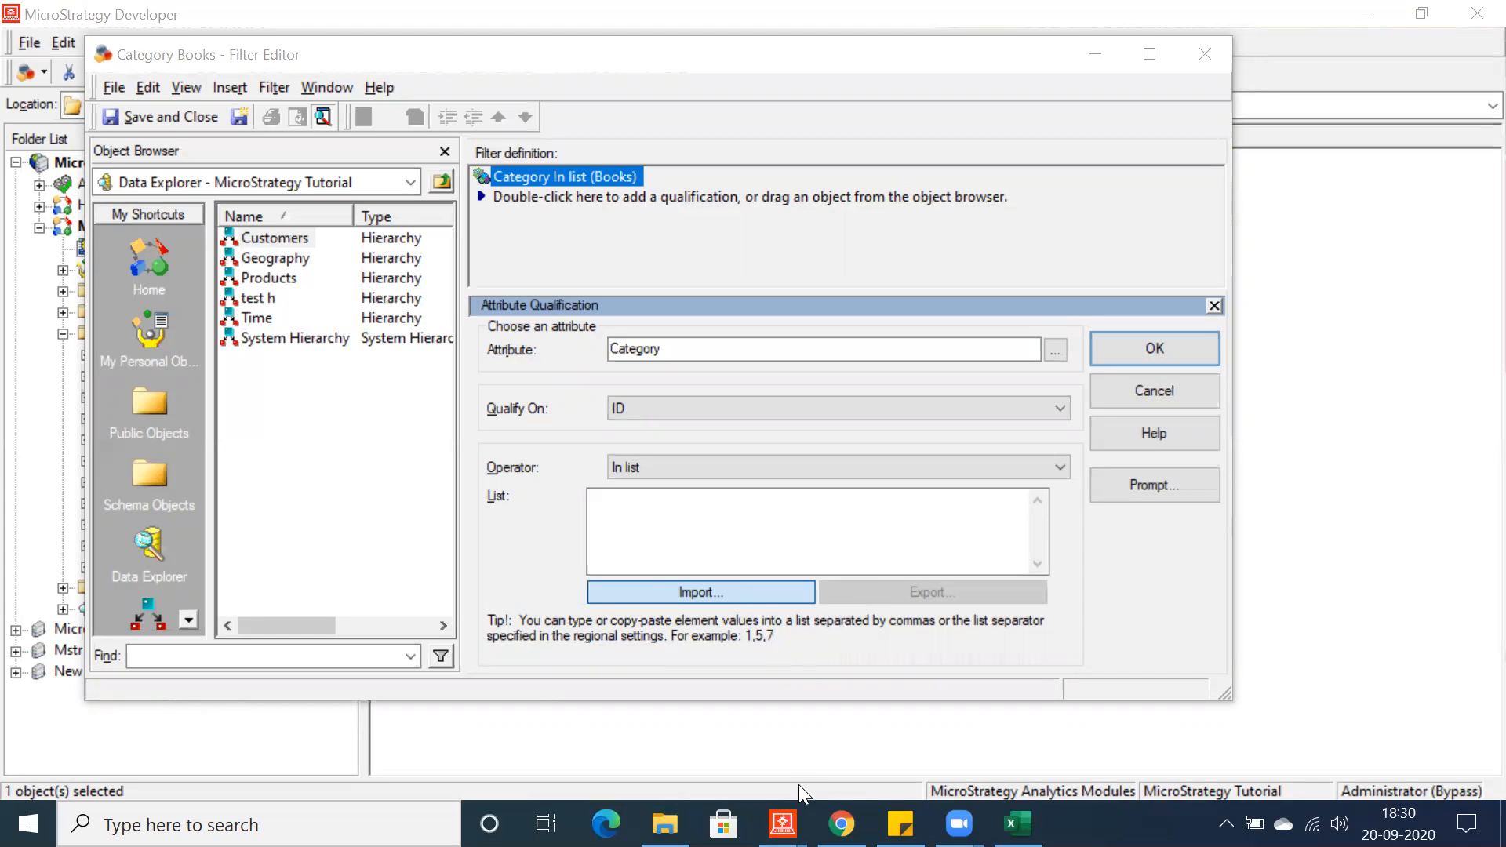
mouse_move(782, 824)
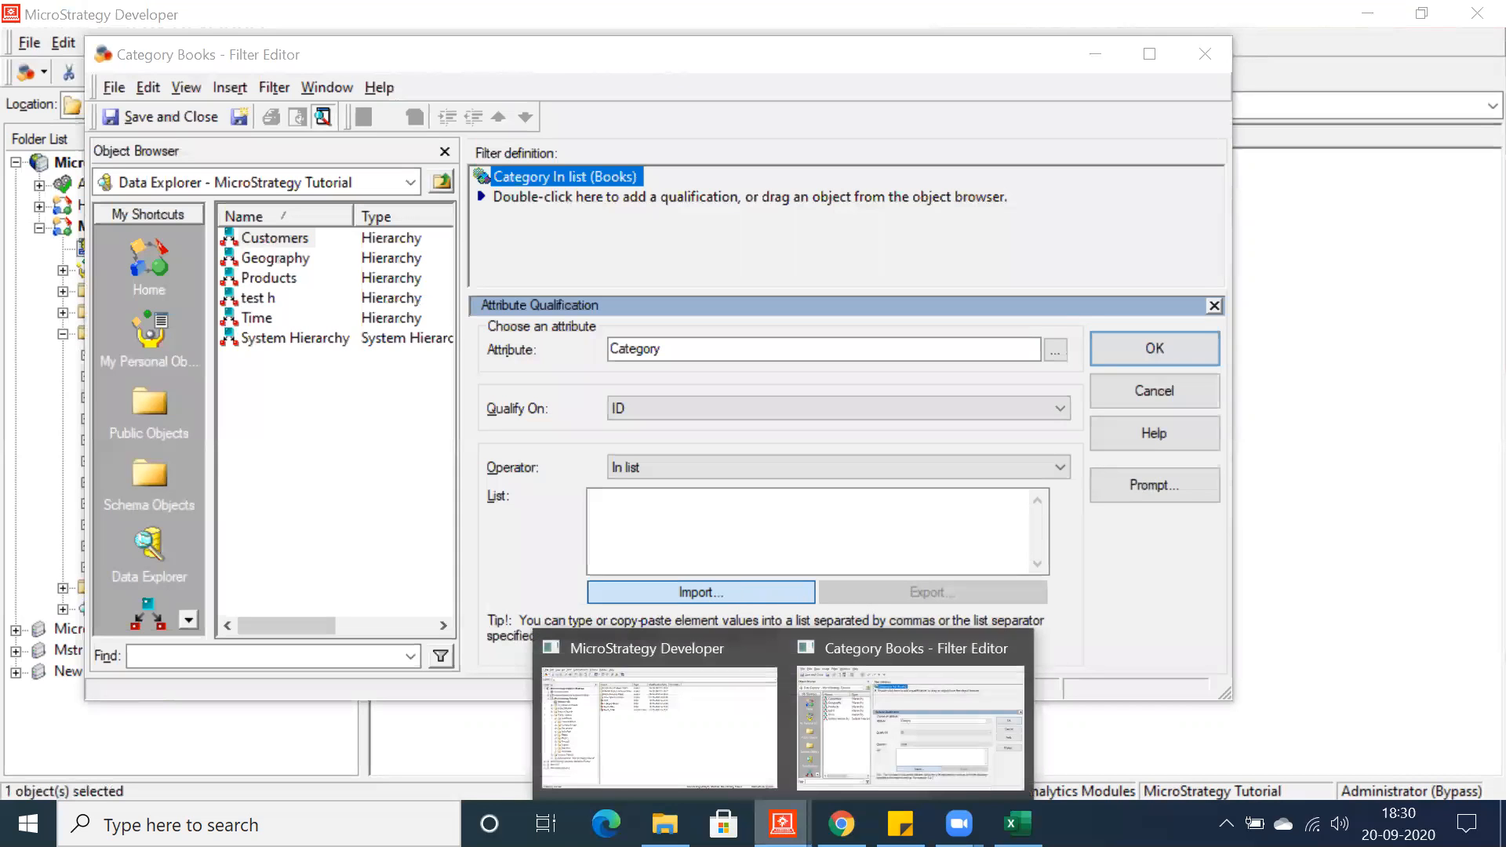
left_click(875, 749)
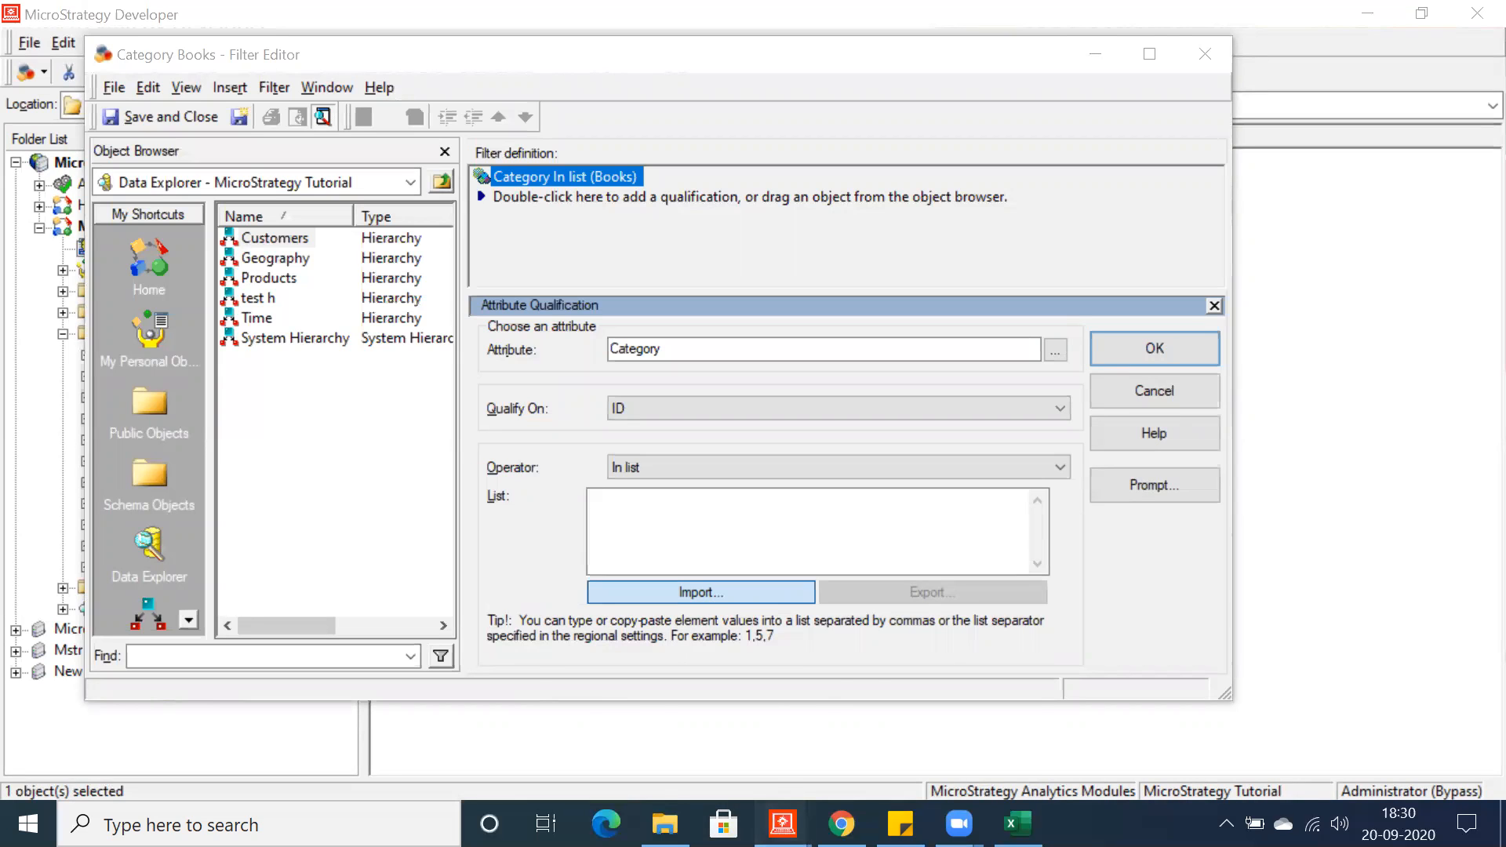
mouse_move(782, 823)
mouse_move(713, 729)
left_click(872, 737)
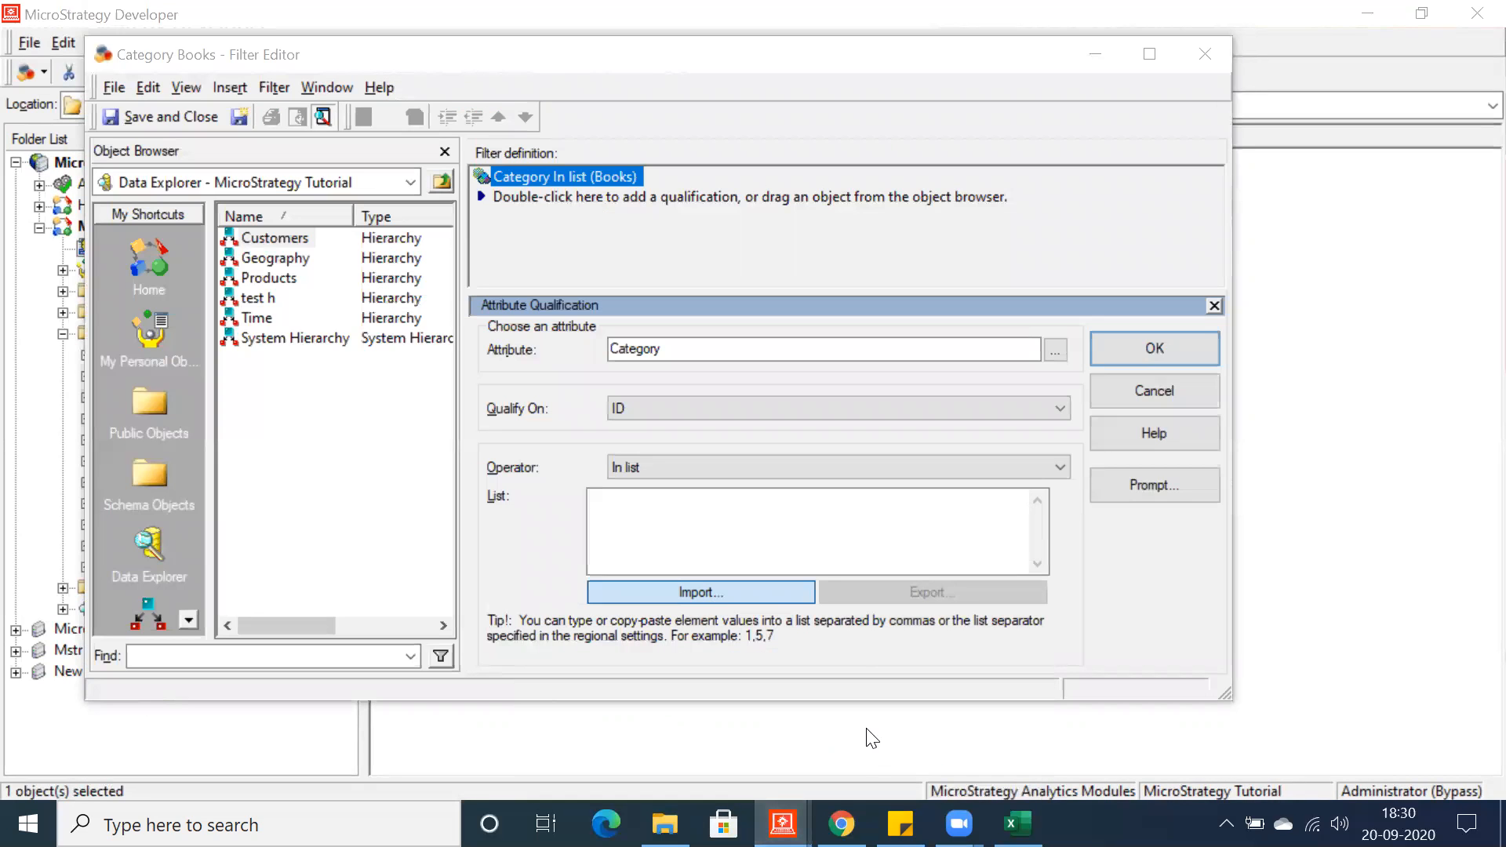
left_click(742, 591)
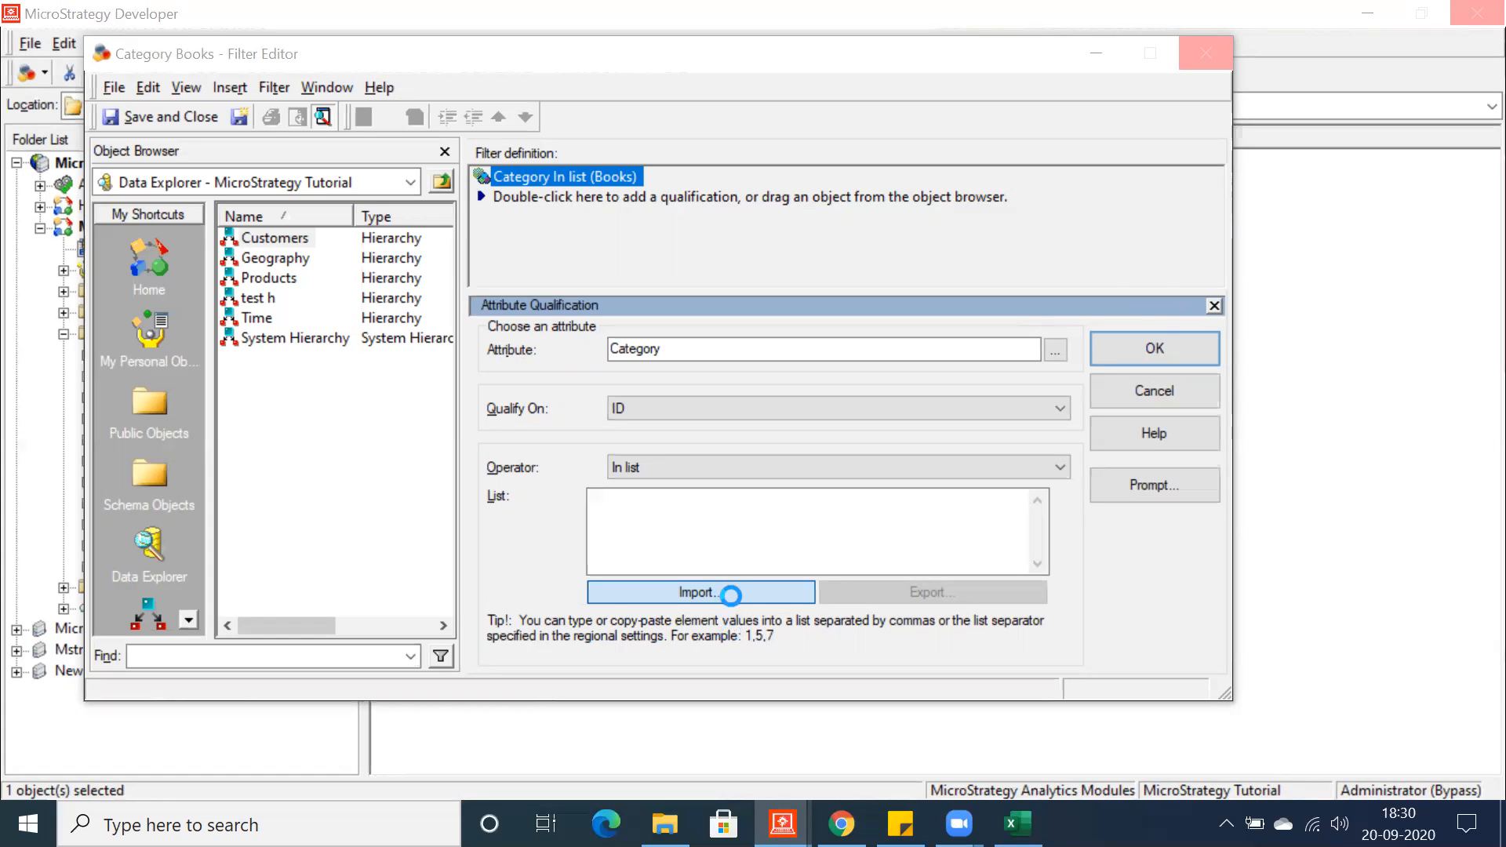
- Try to use Task Manager, dismiss it, and force the unresponsive MicroStrategy program to close
right_click(1086, 819)
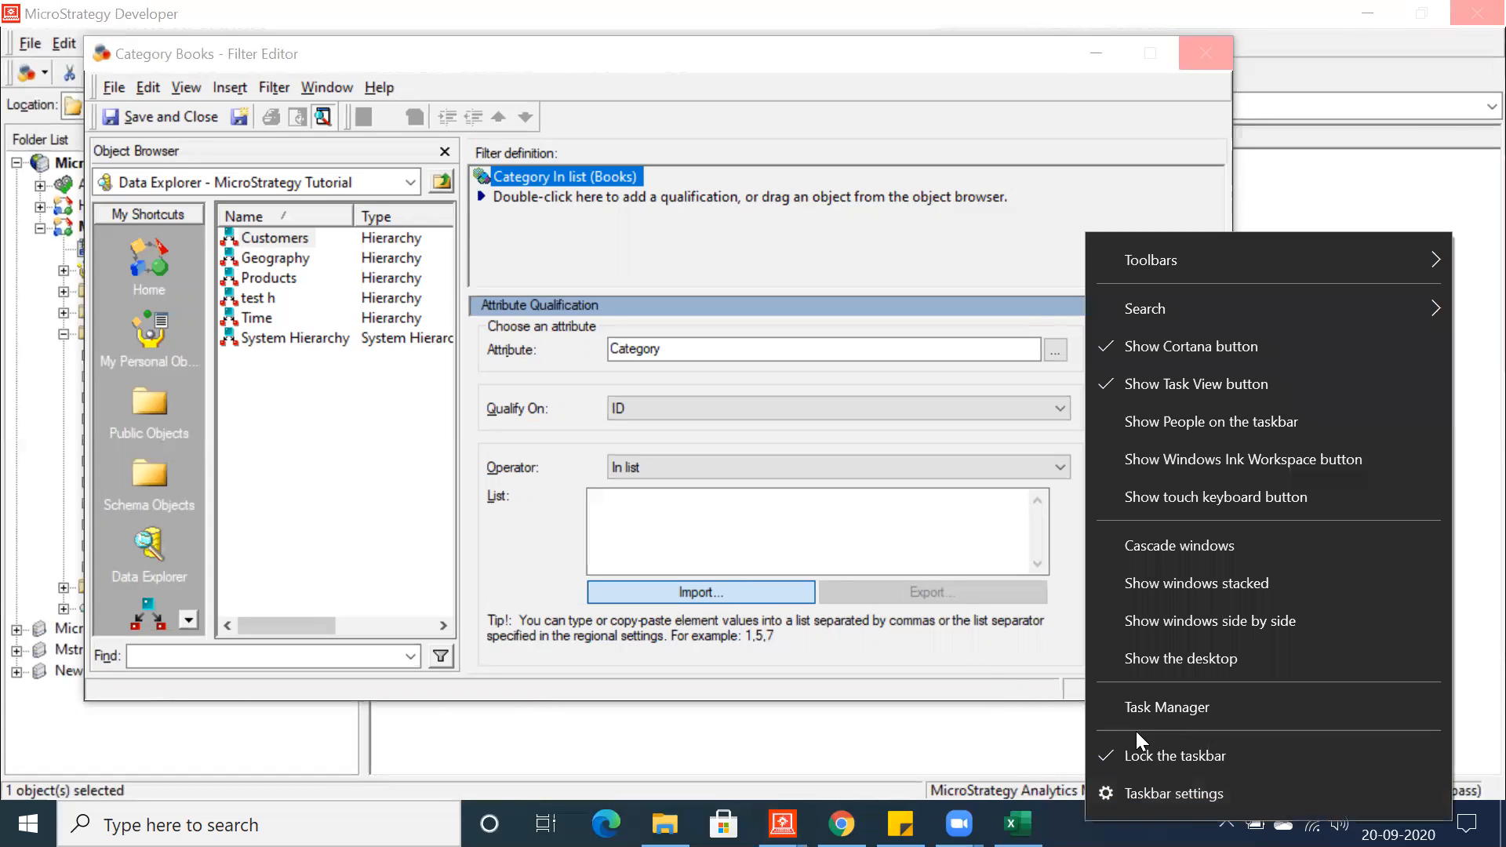
left_click(1140, 708)
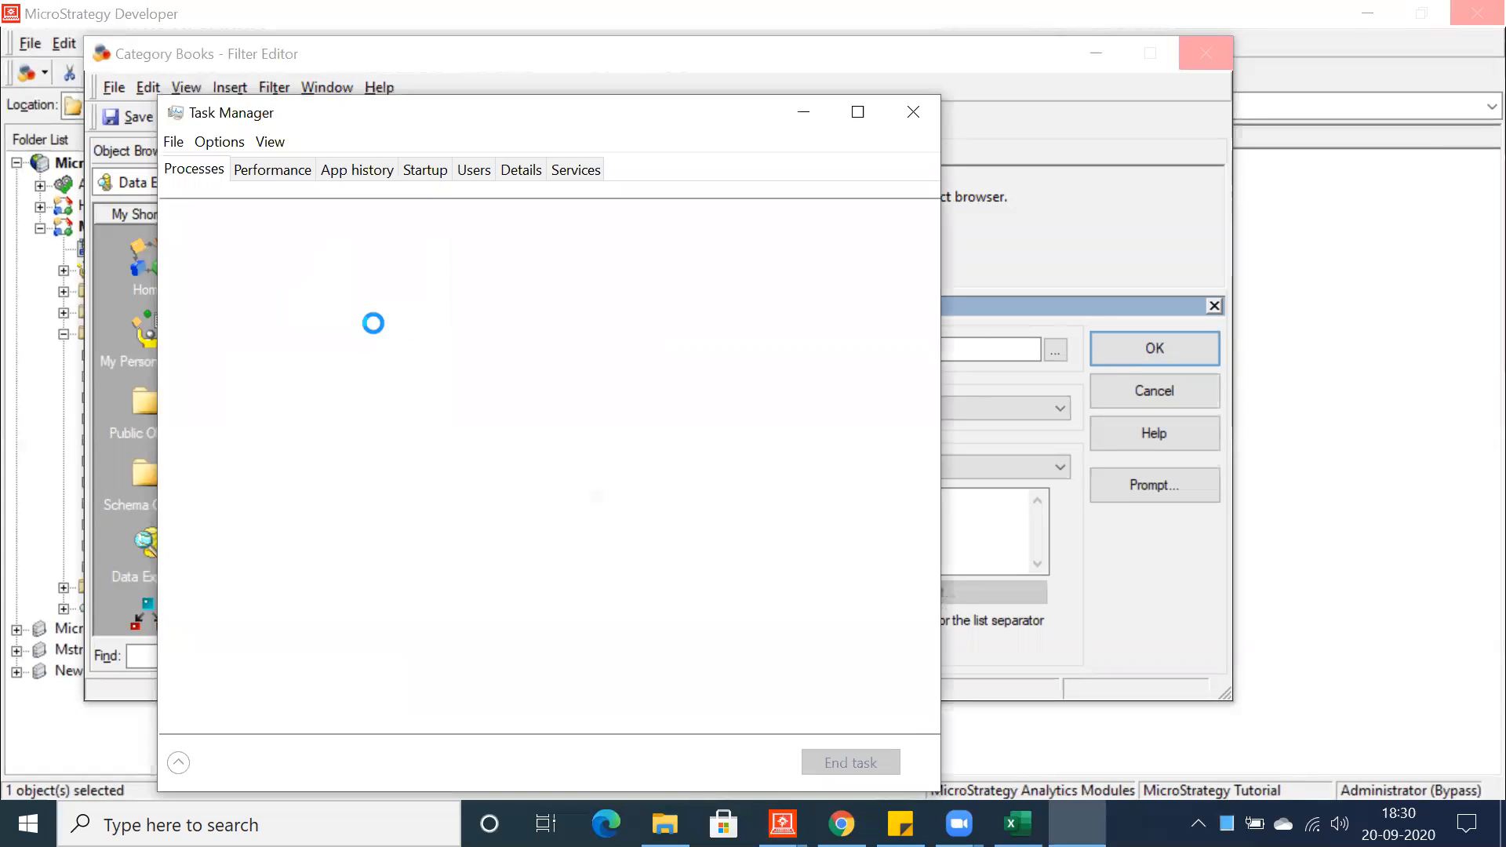
left_click(257, 169)
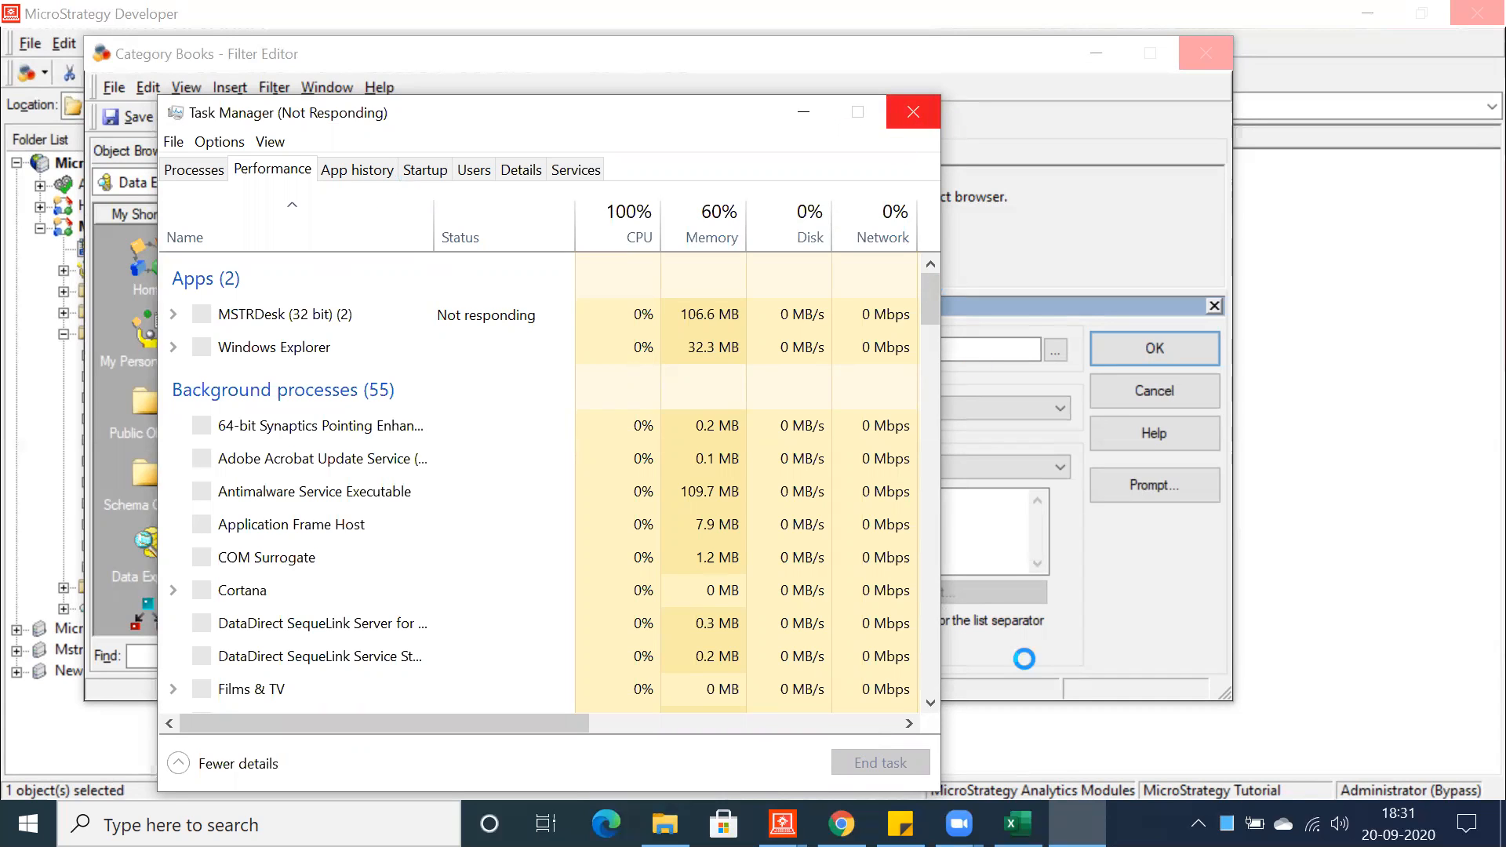
left_click(445, 497)
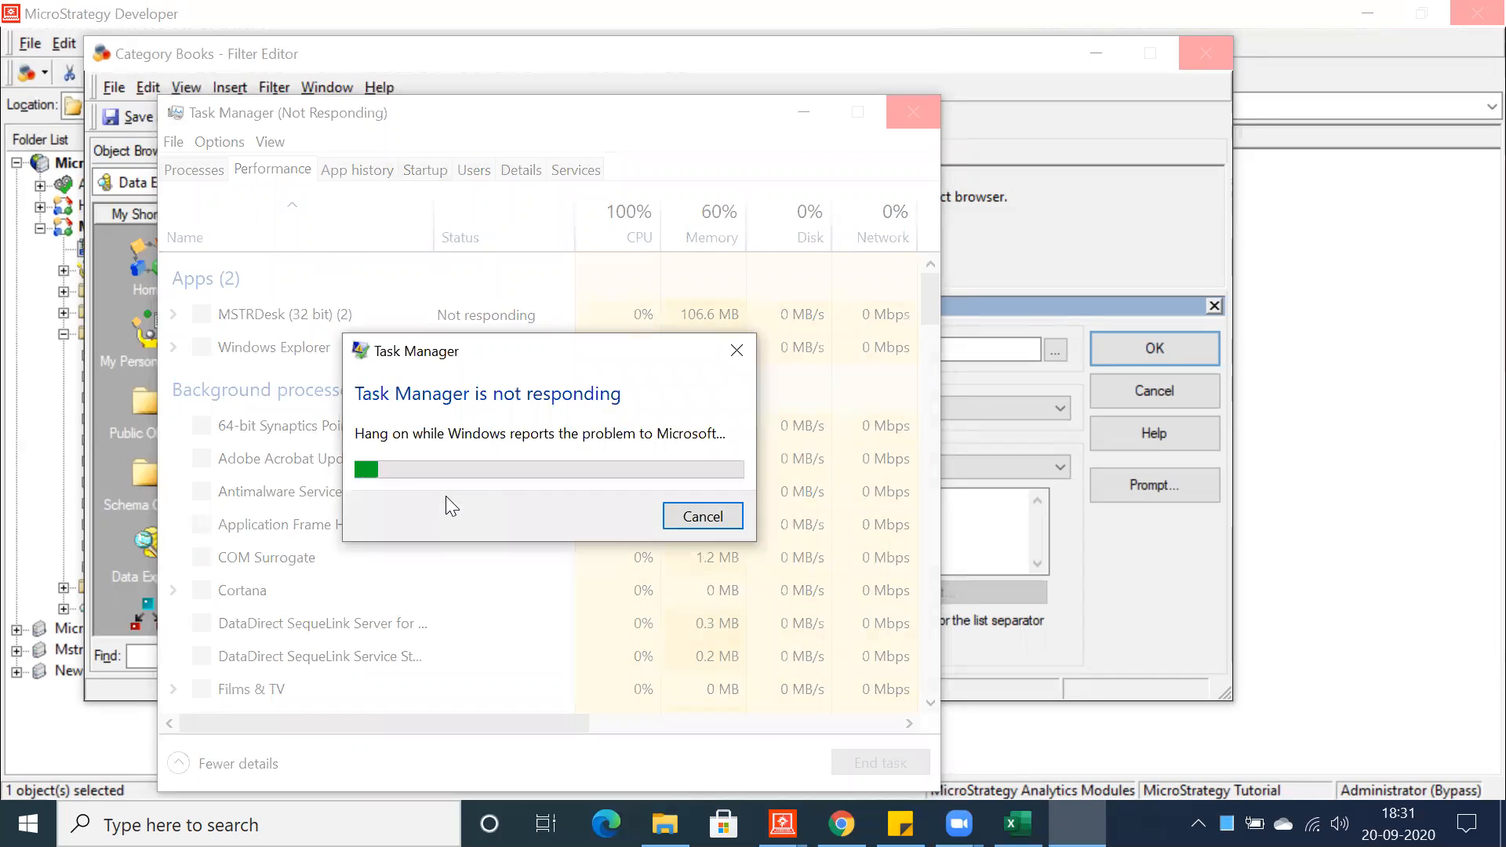
left_click(716, 520)
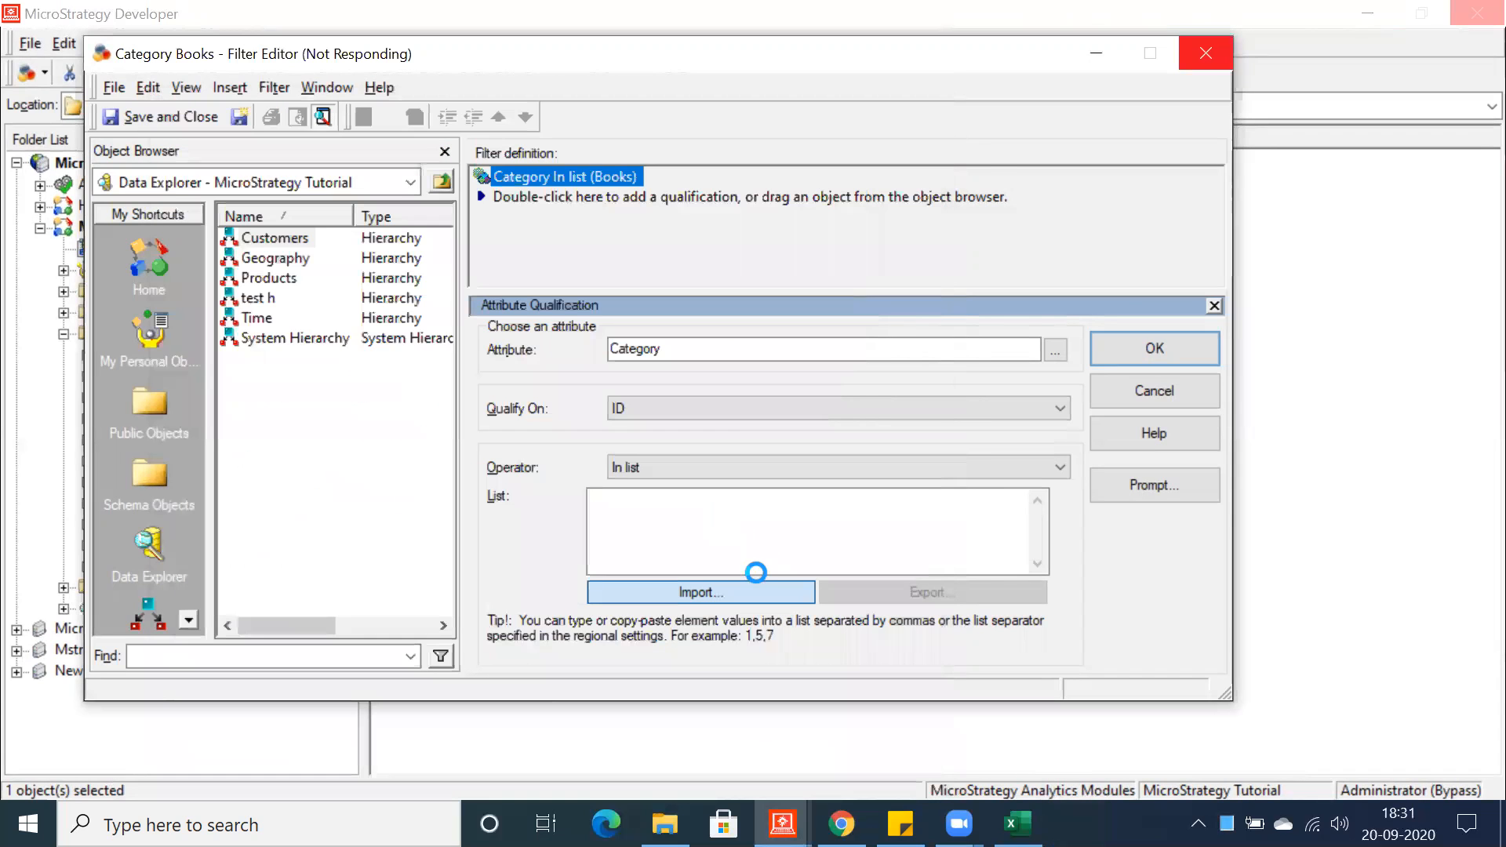
left_click(1220, 56)
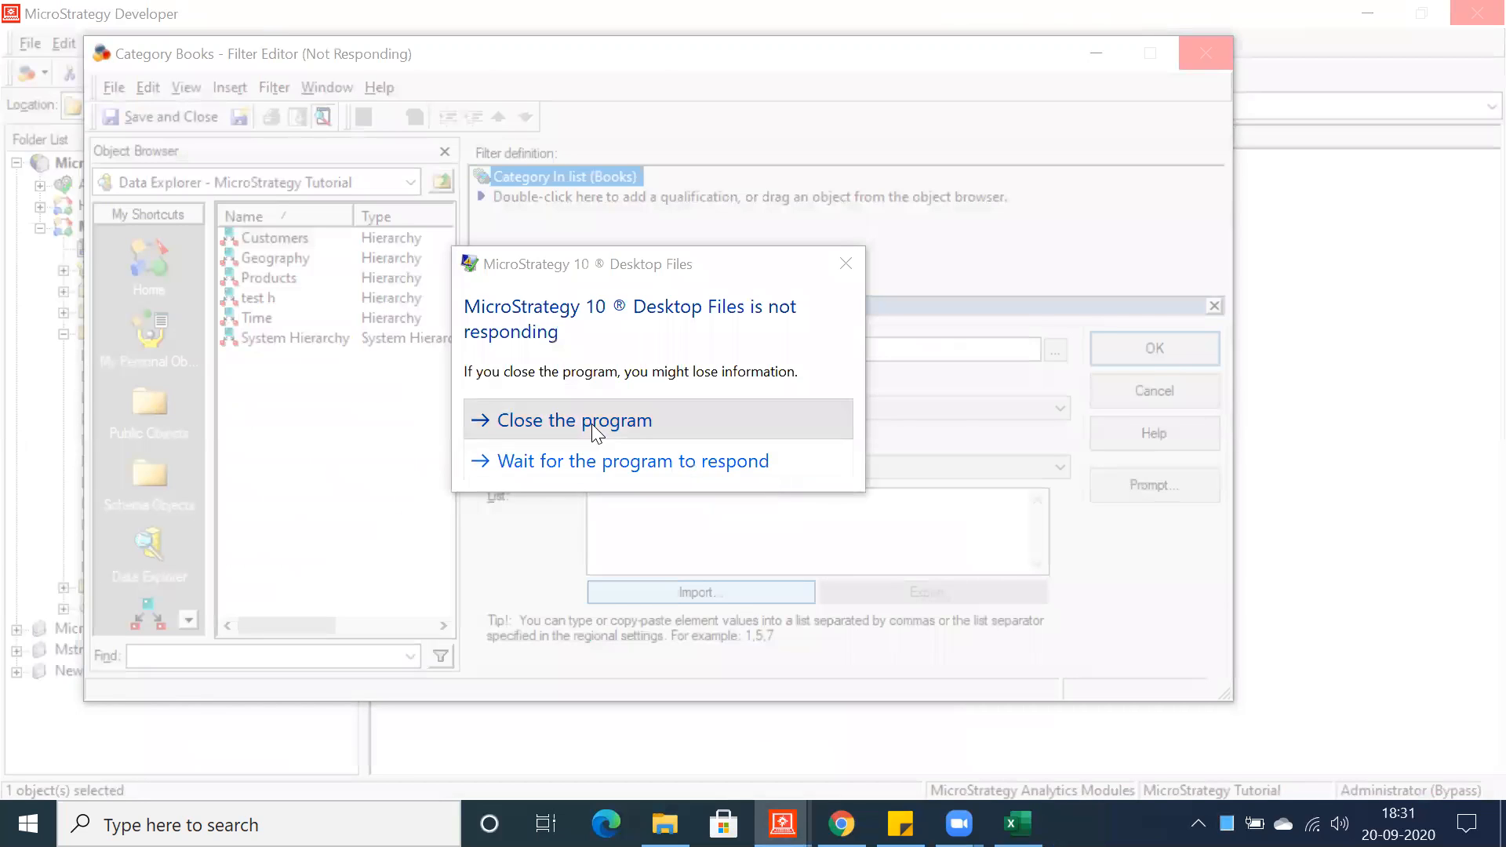
left_click(596, 424)
left_click(811, 453)
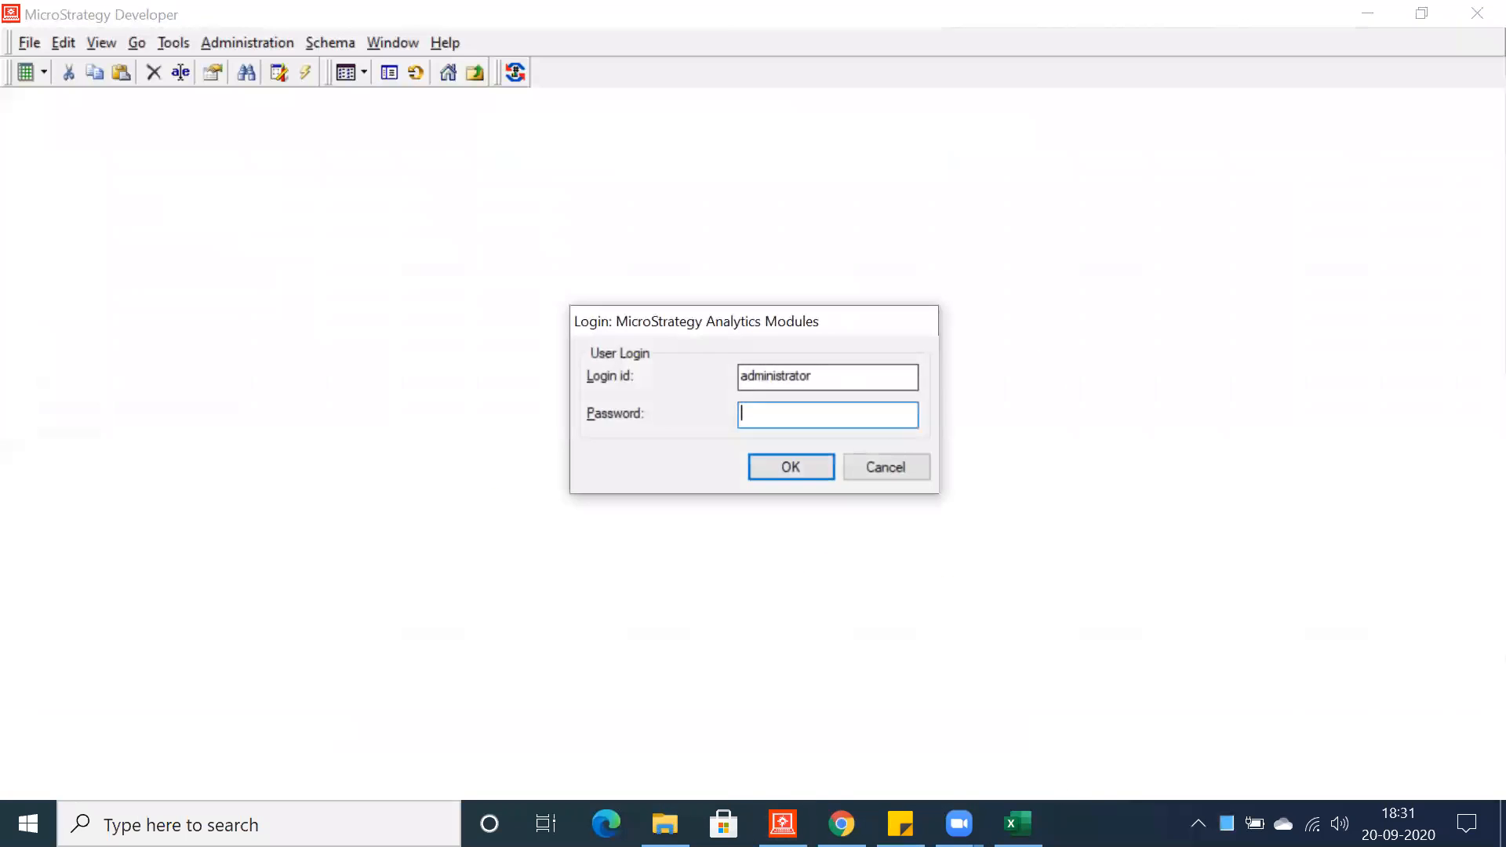
- Log in to MicroStrategy Analytics Modules with the password left blank, and check the system performance in Task Manager
left_click(784, 468)
right_click(1082, 824)
left_click(1120, 704)
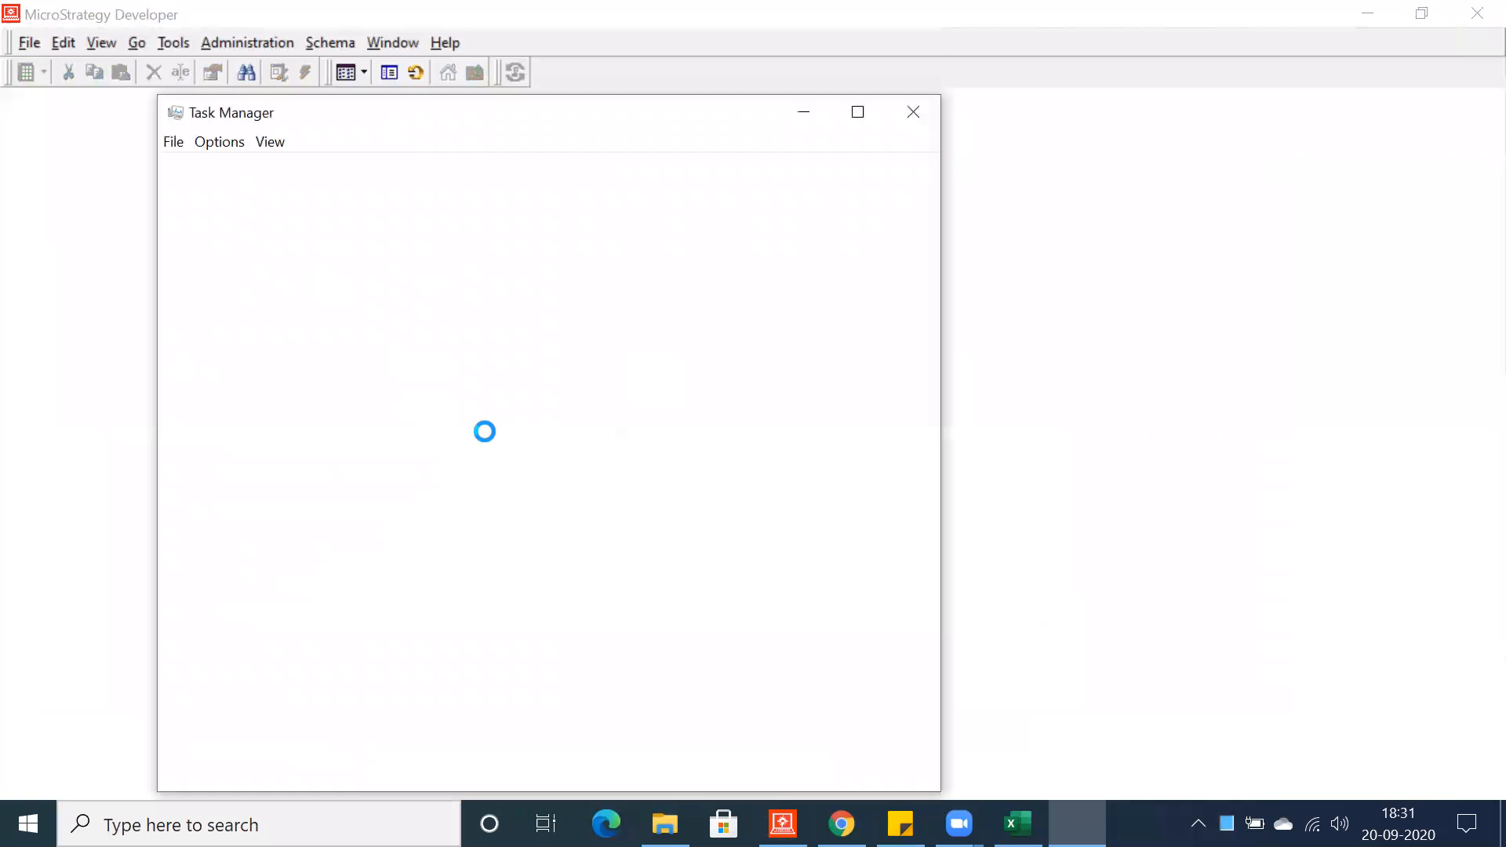
left_click(287, 170)
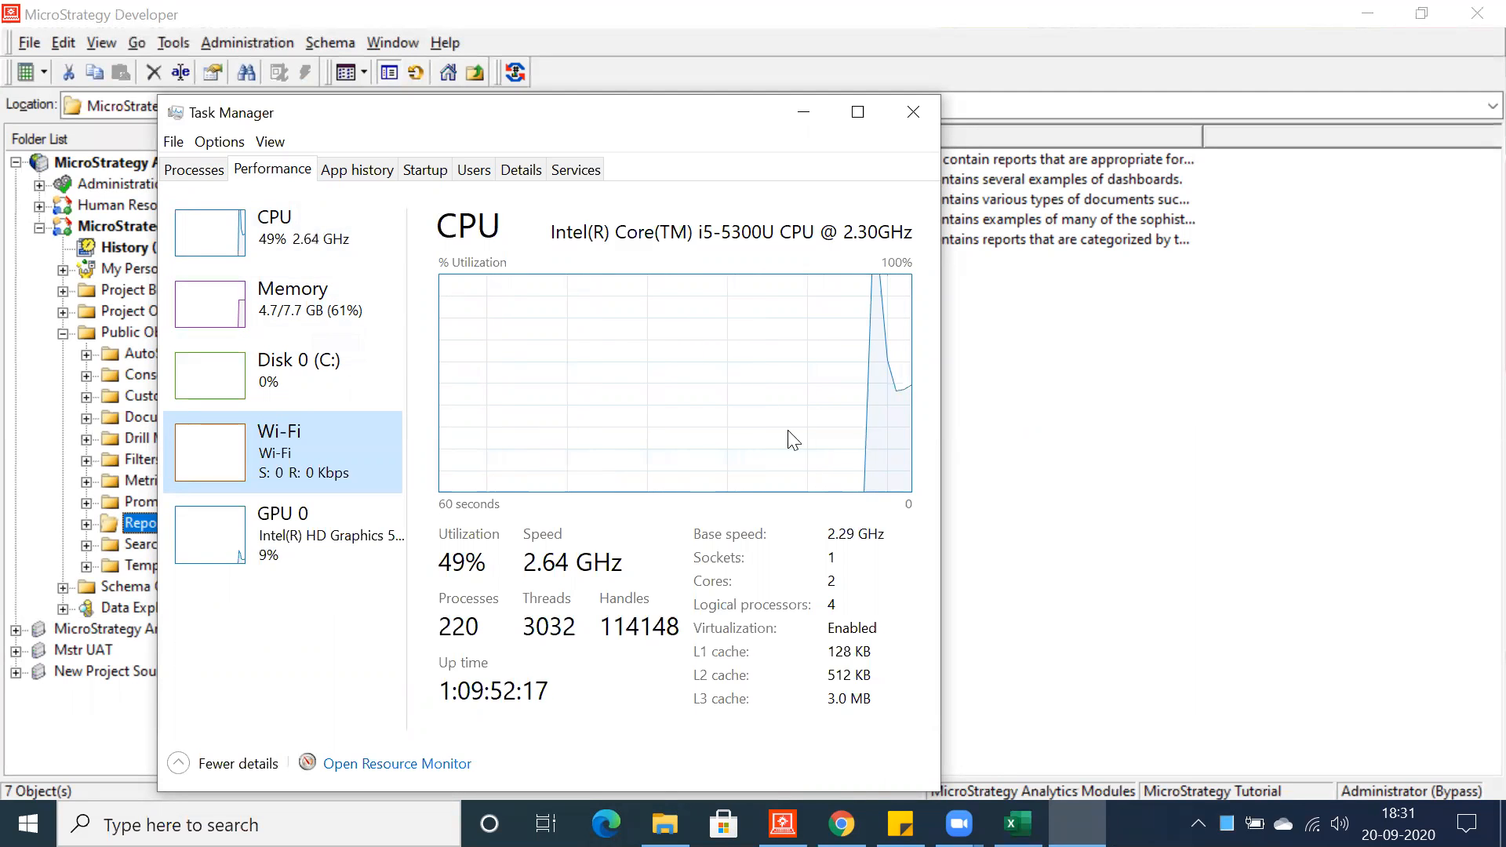
left_click(910, 111)
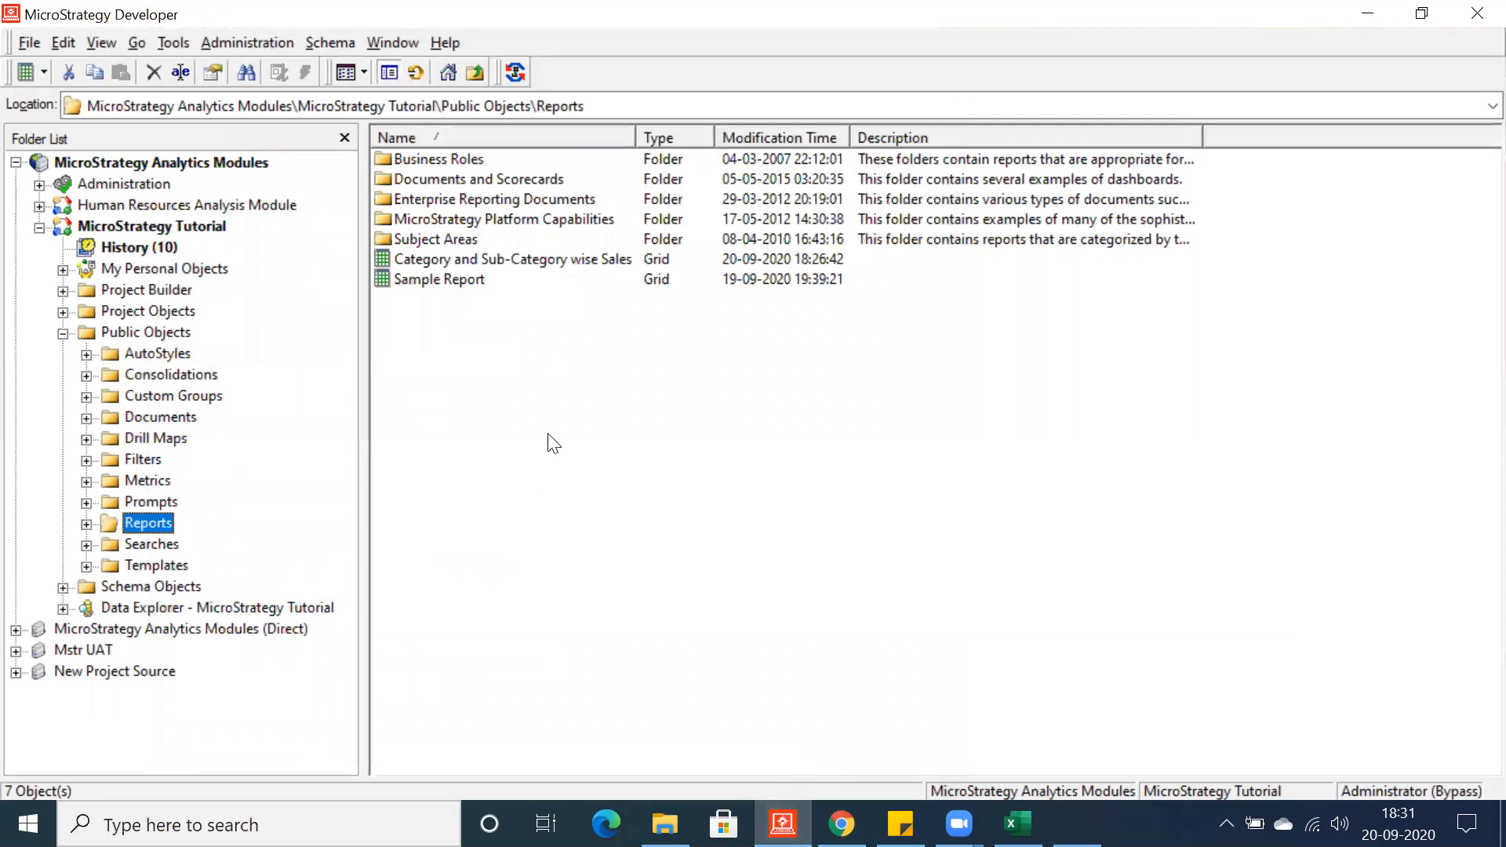
- Show the contents of the Filters folder under Public Objects, and close the leftover Task Manager window
left_click(421, 314)
left_click(149, 460)
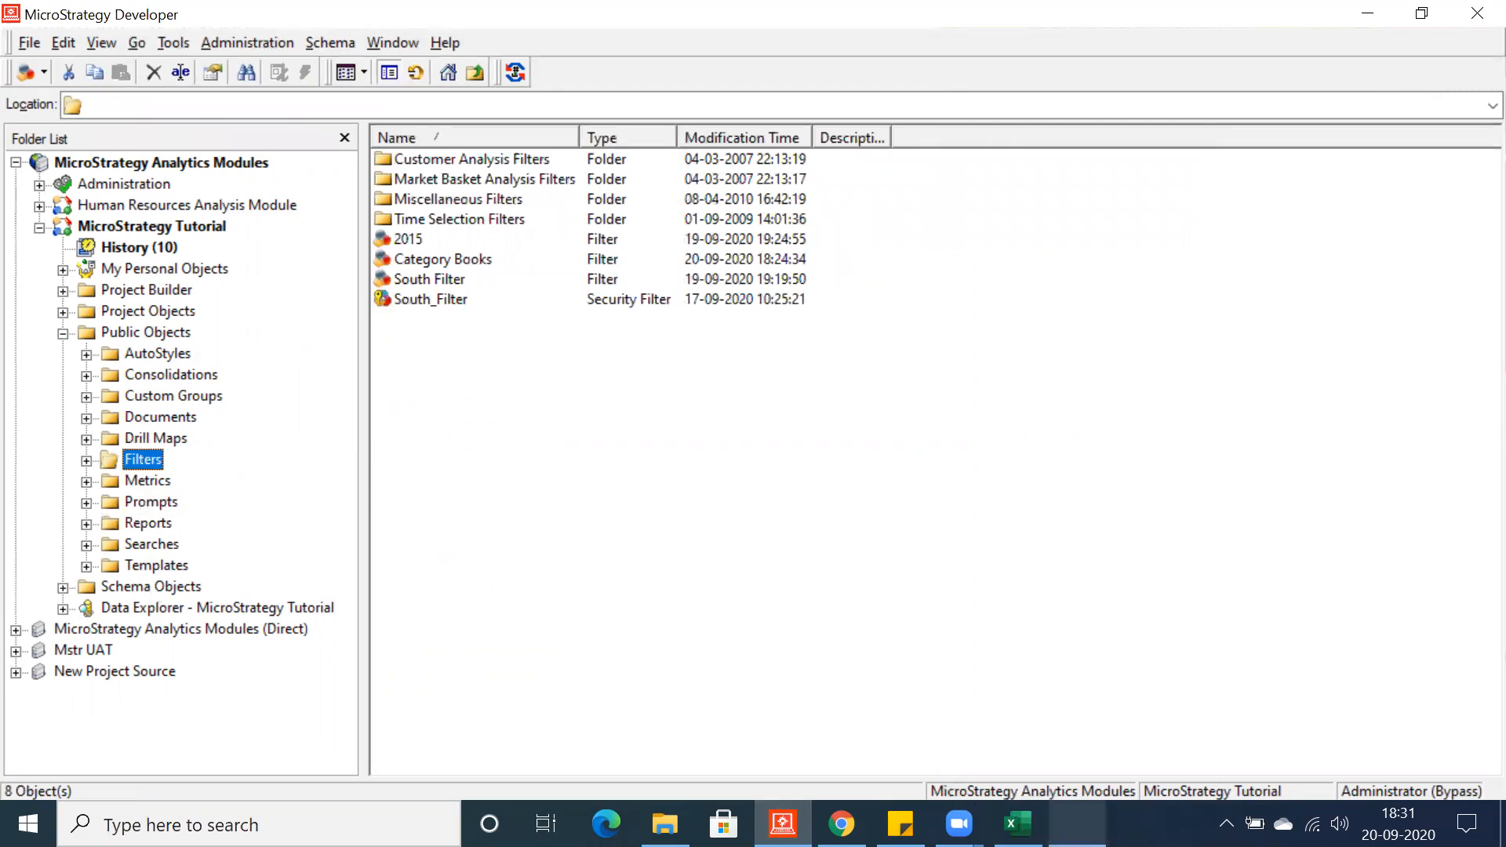
left_click(1077, 823)
left_click(913, 112)
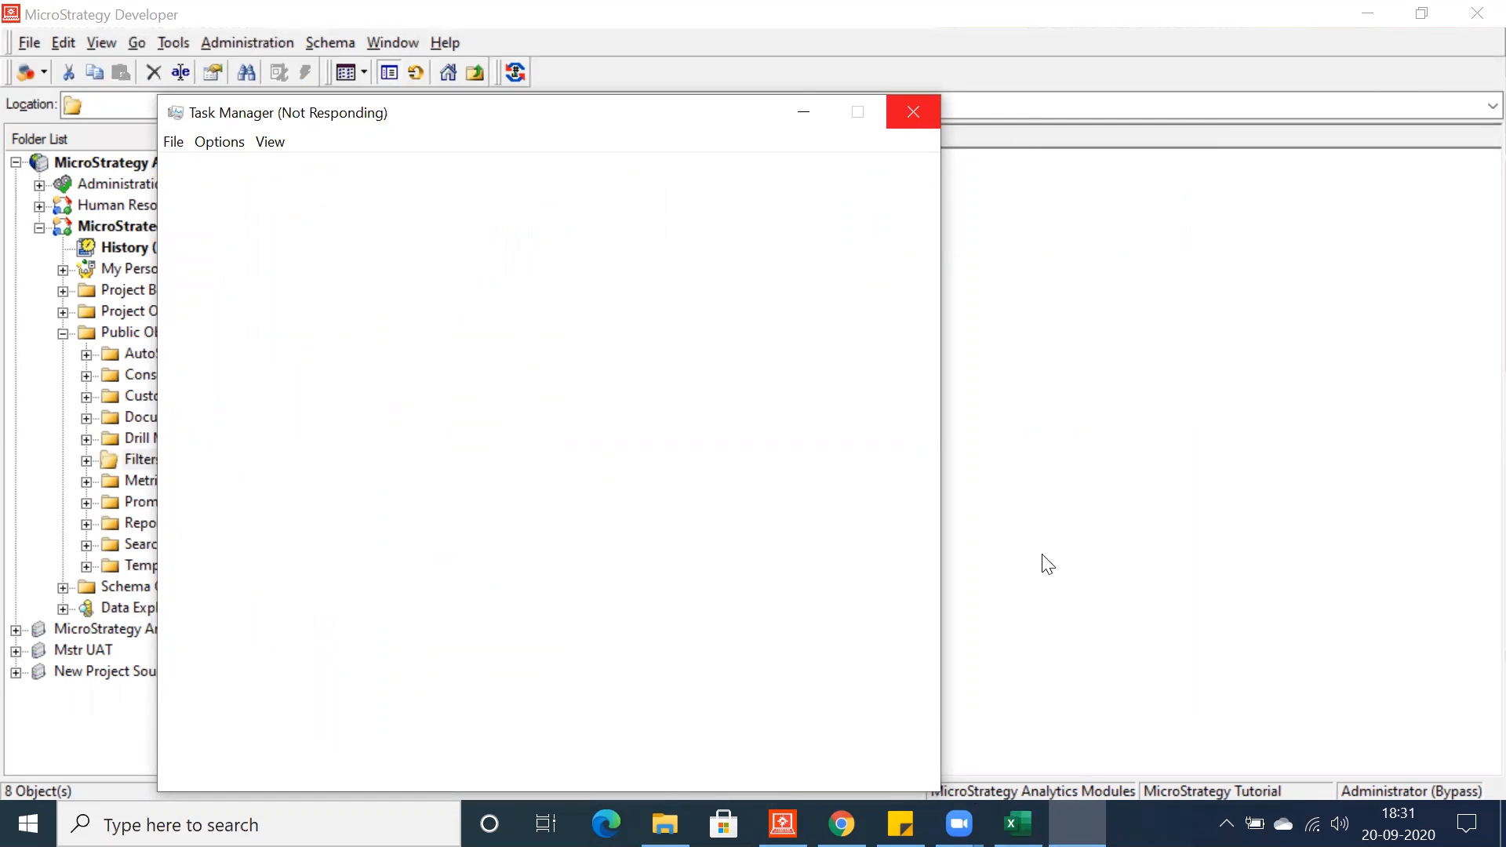
left_click(487, 480)
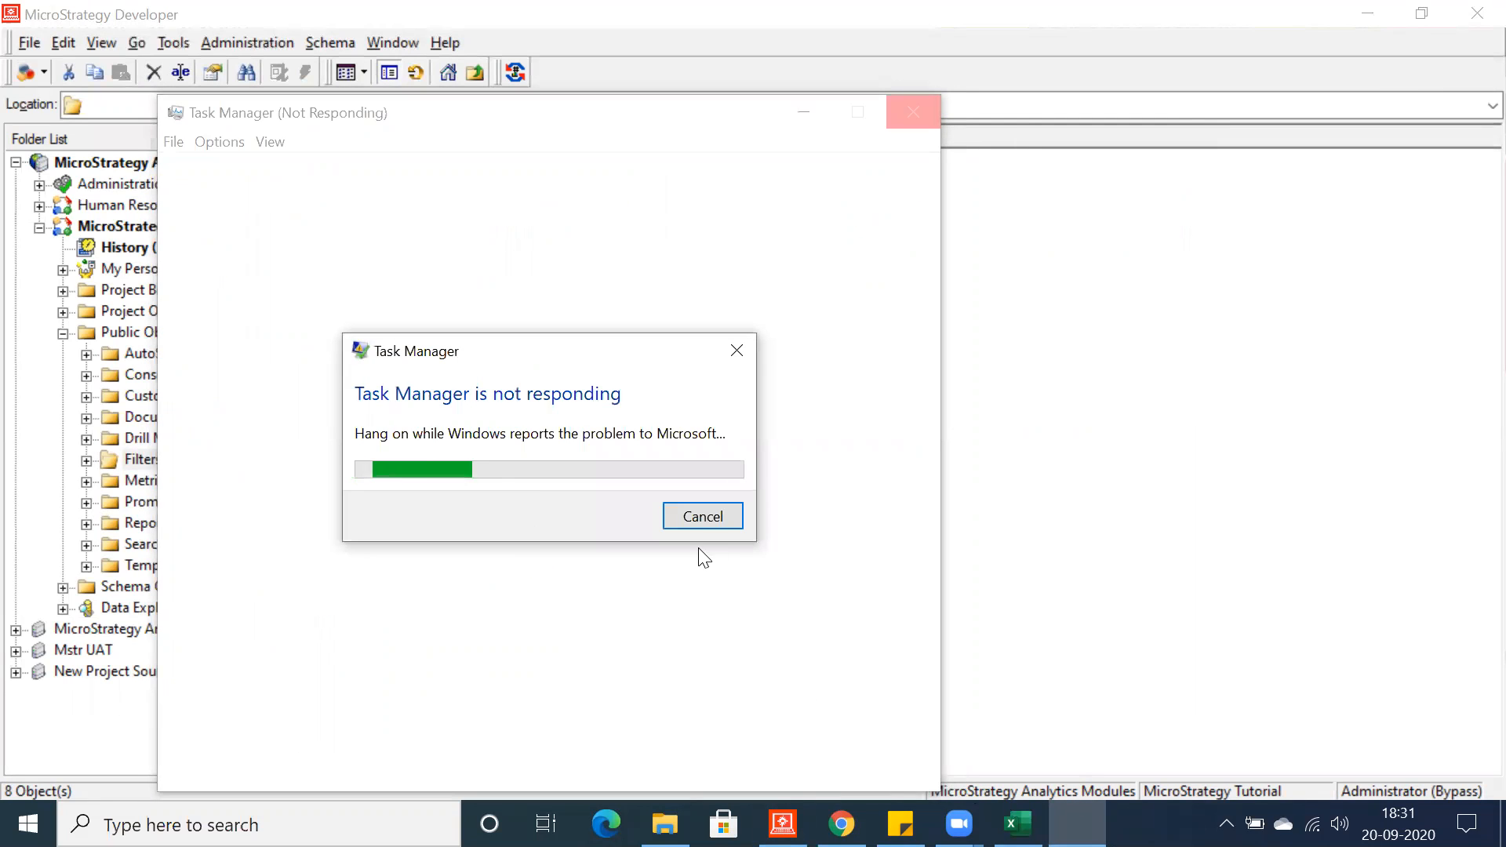
left_click(699, 515)
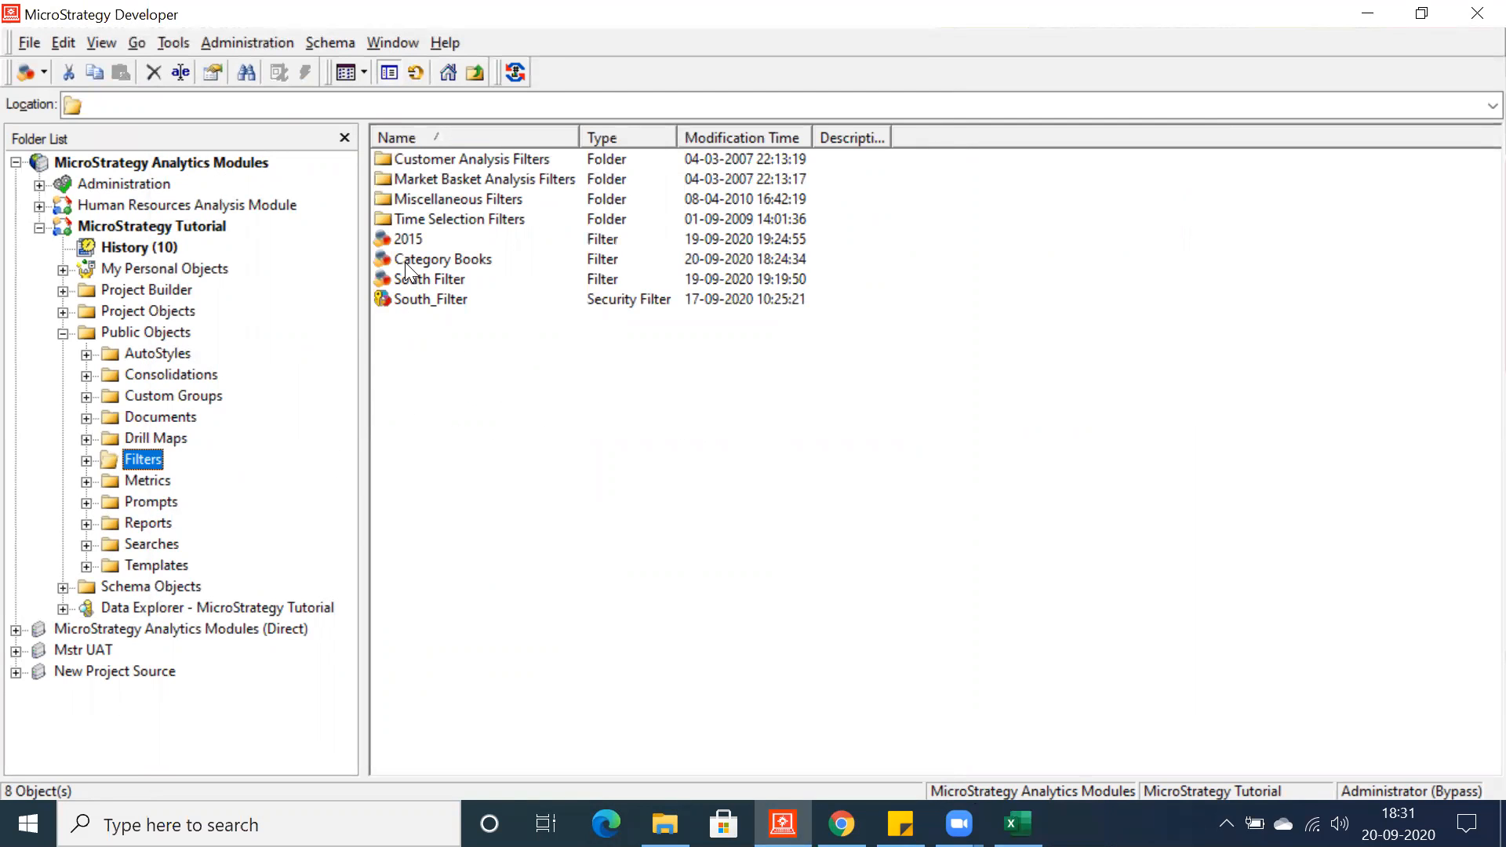
- Open the Category Books filter for editing, and open its Category In list (Books) qualification
left_click(405, 262)
right_click(404, 262)
left_click(436, 270)
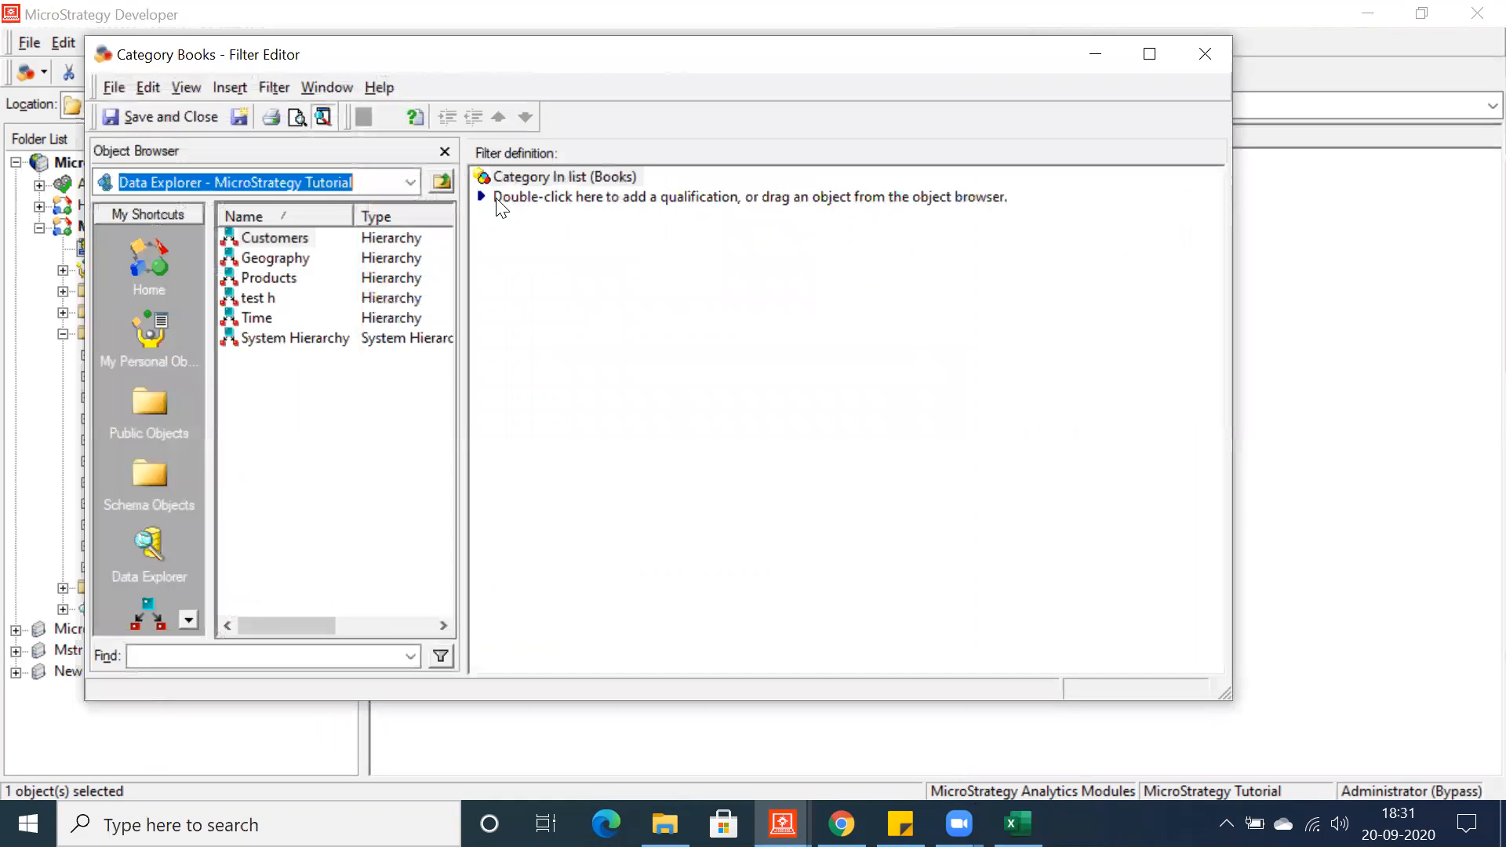
double_click(522, 178)
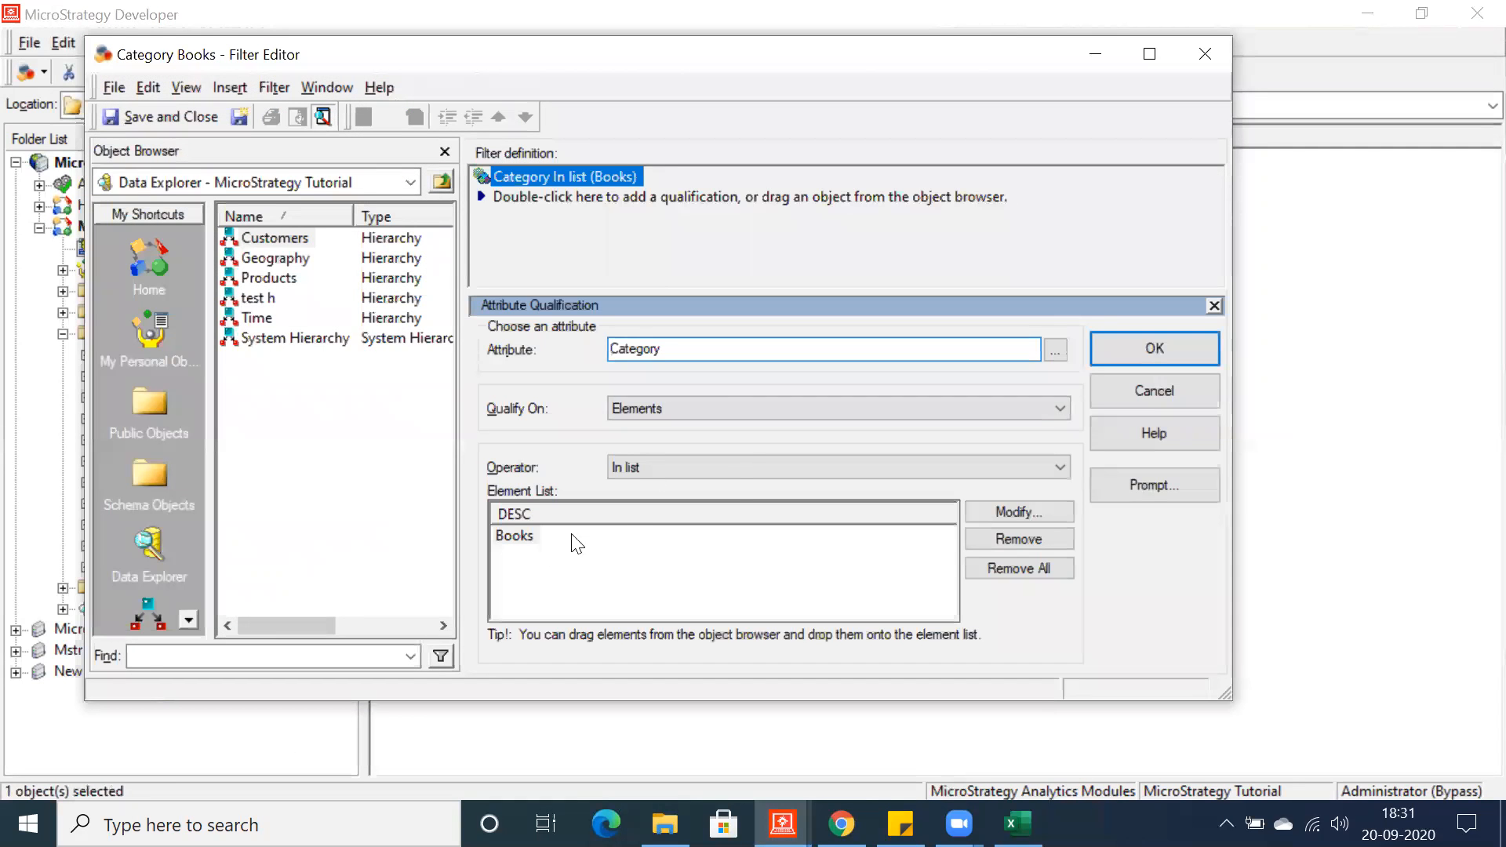
- Qualify Category on ID with the operator In list and the values 1,2,3, then save and close the filter without a comment
left_click(715, 406)
left_click(627, 443)
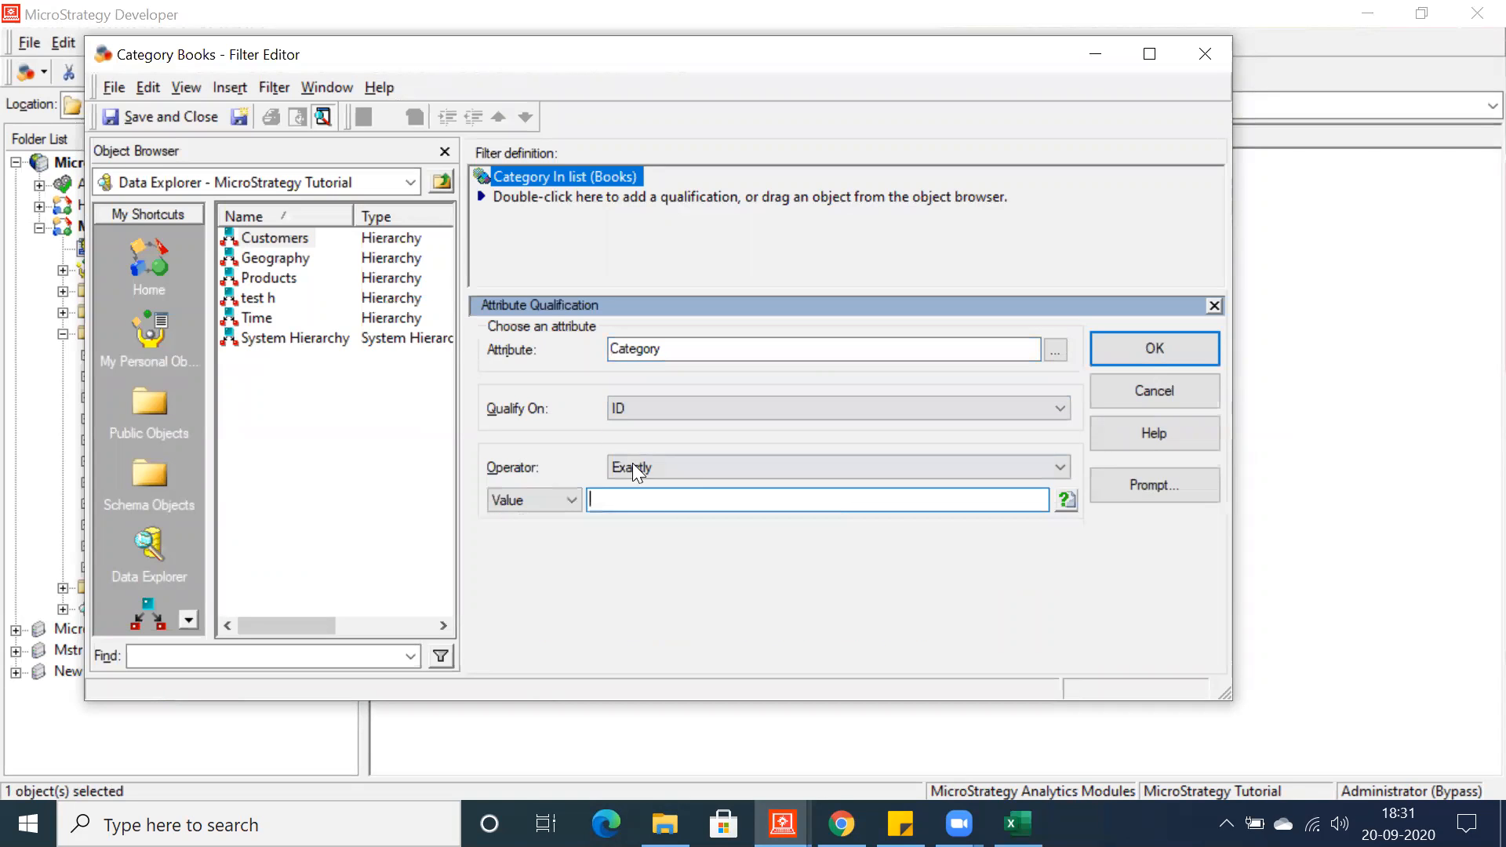
left_click(672, 469)
left_click(645, 505)
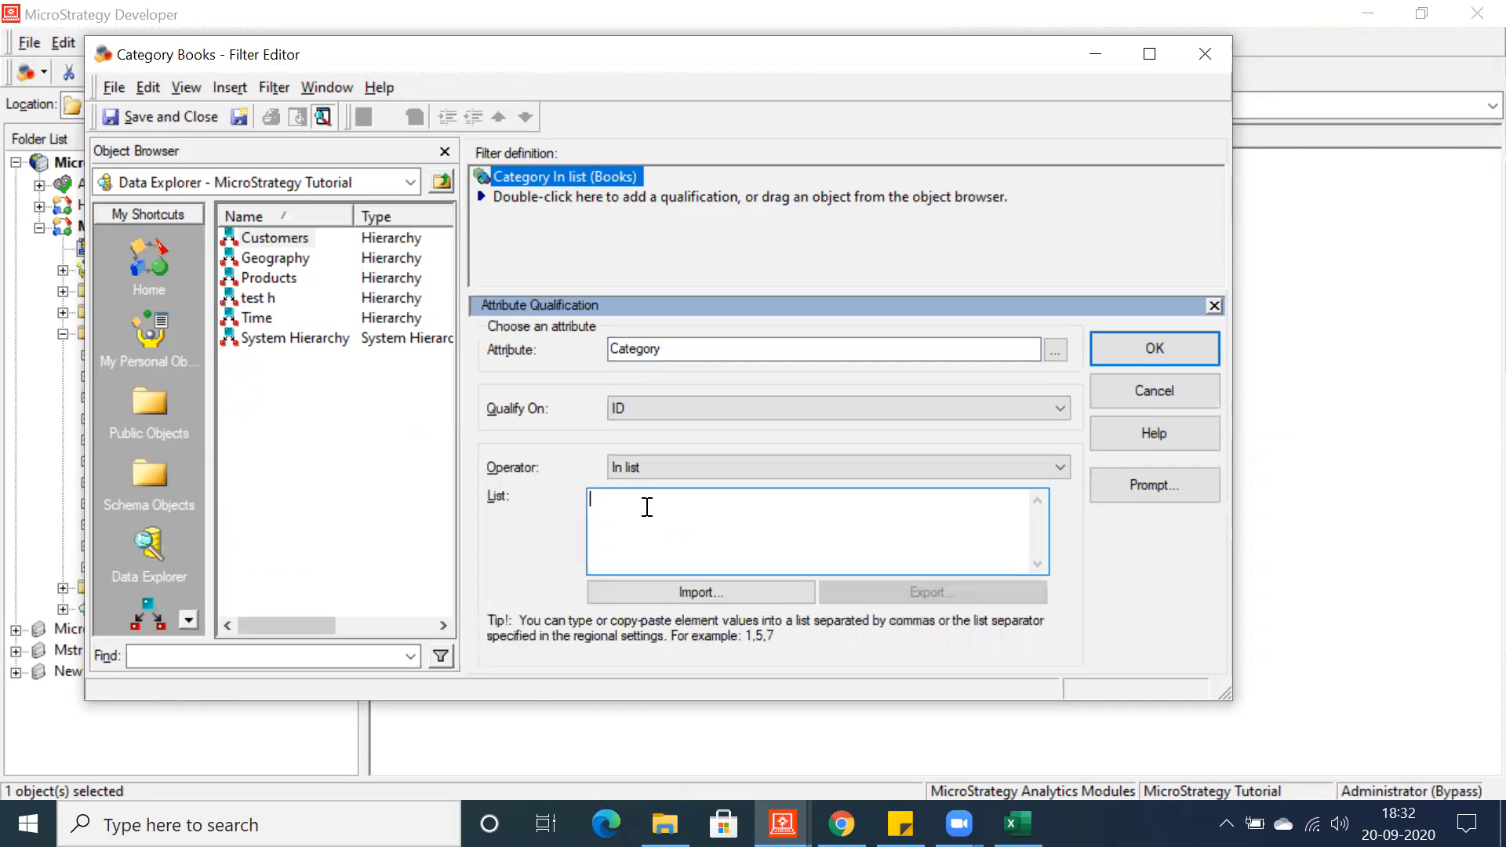
left_click(628, 524)
type("1,2,3")
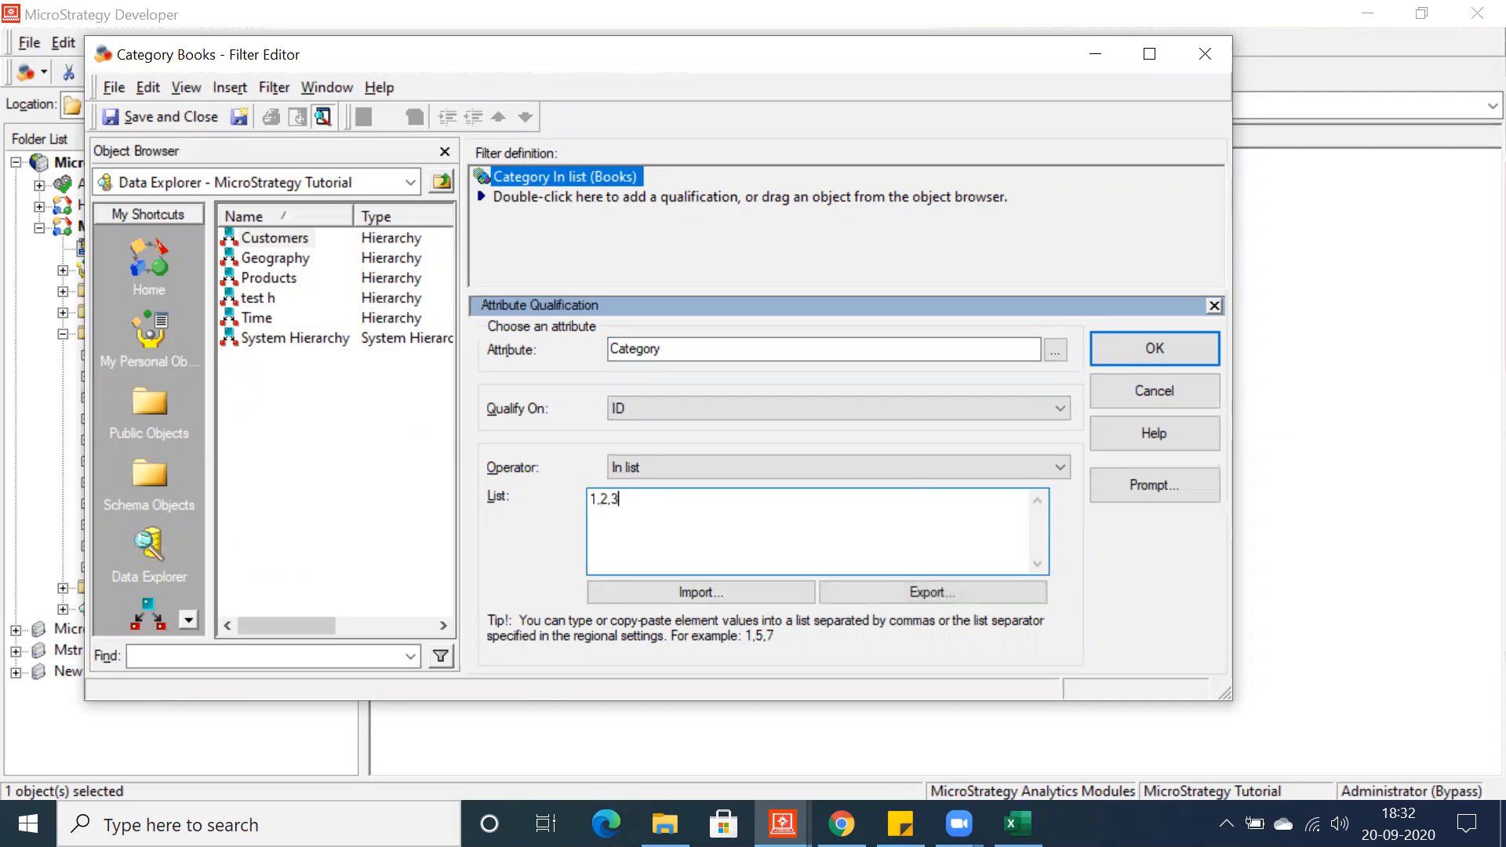
left_click(1113, 349)
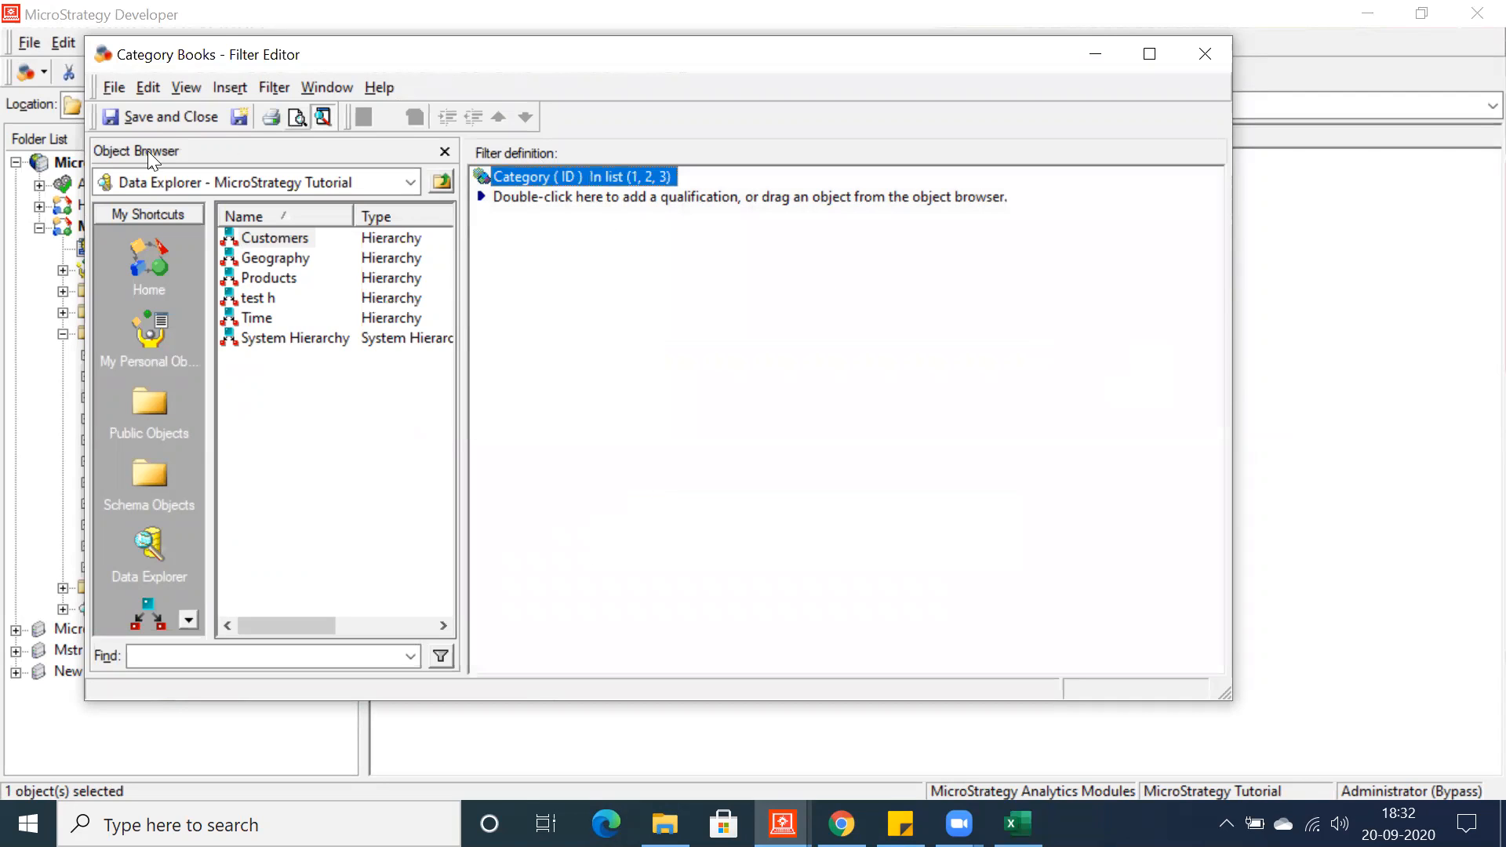
left_click(163, 116)
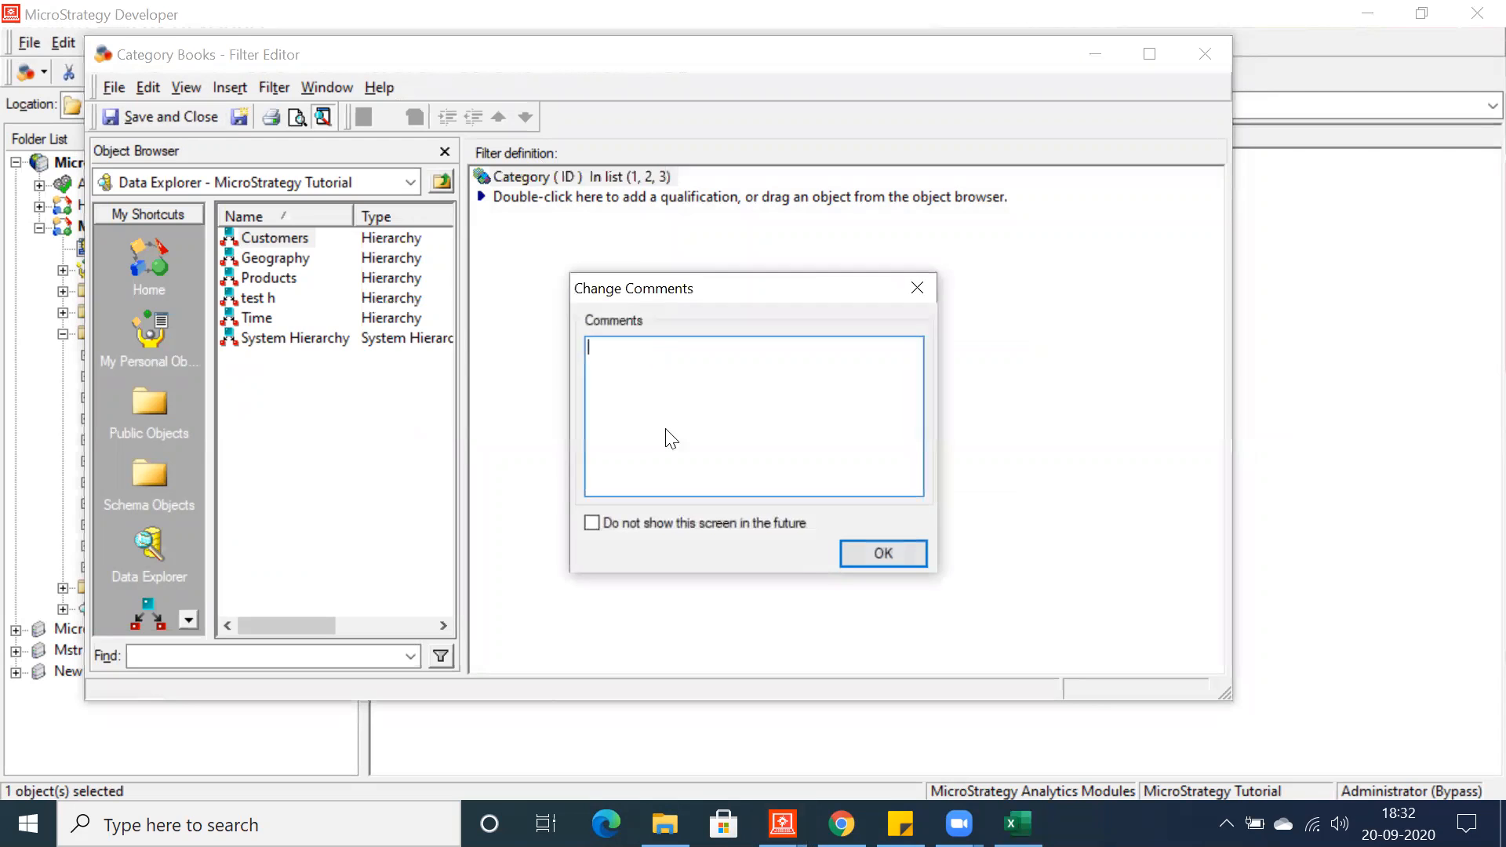
left_click(864, 555)
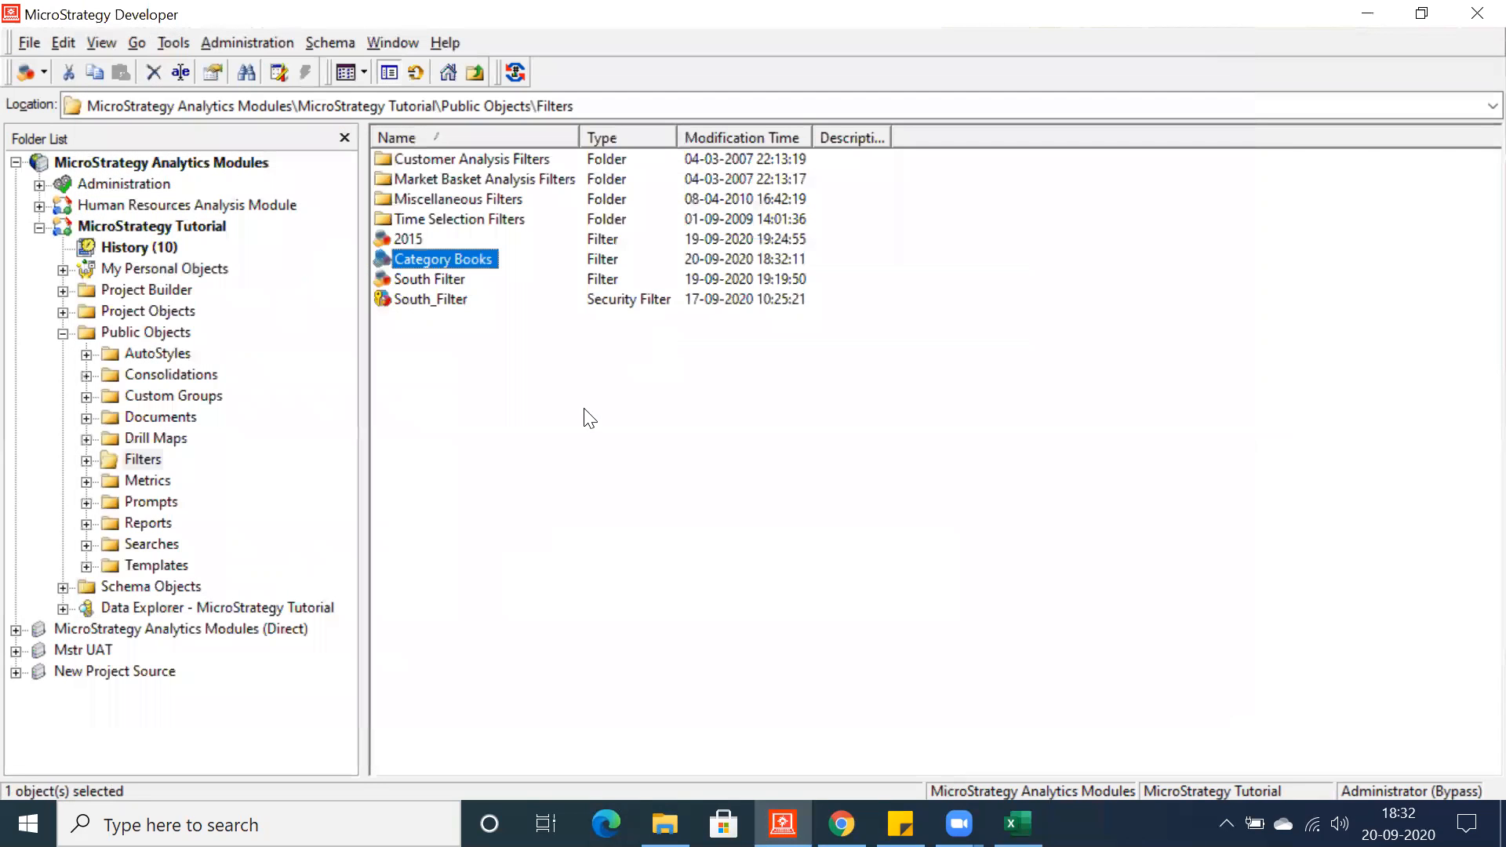
- Run the Category and Sub-Category wise Sales report from the Reports folder, and display the ID form of the Category attribute
left_click(146, 523)
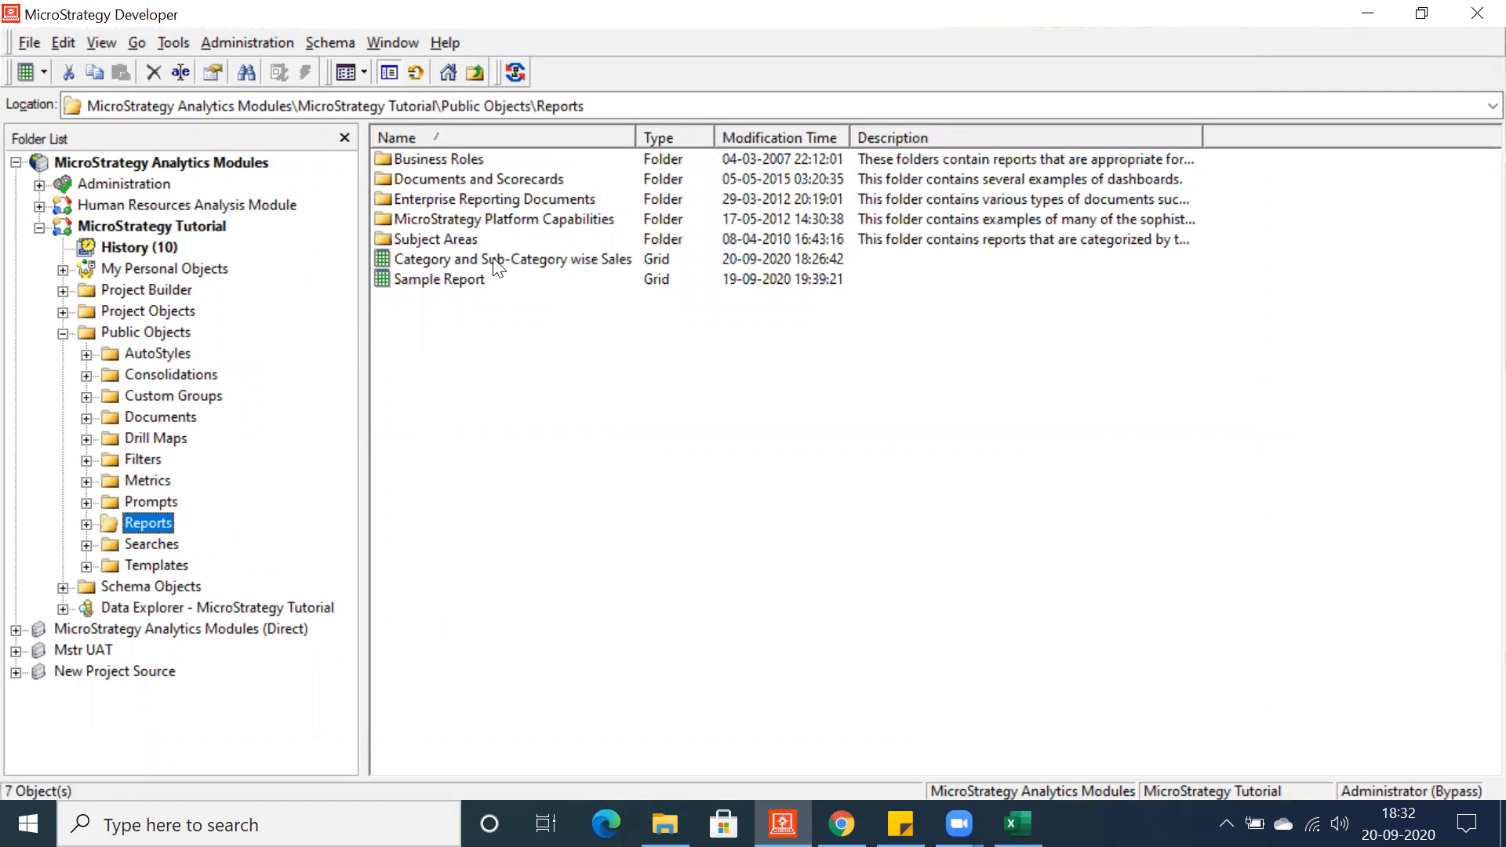
double_click(494, 261)
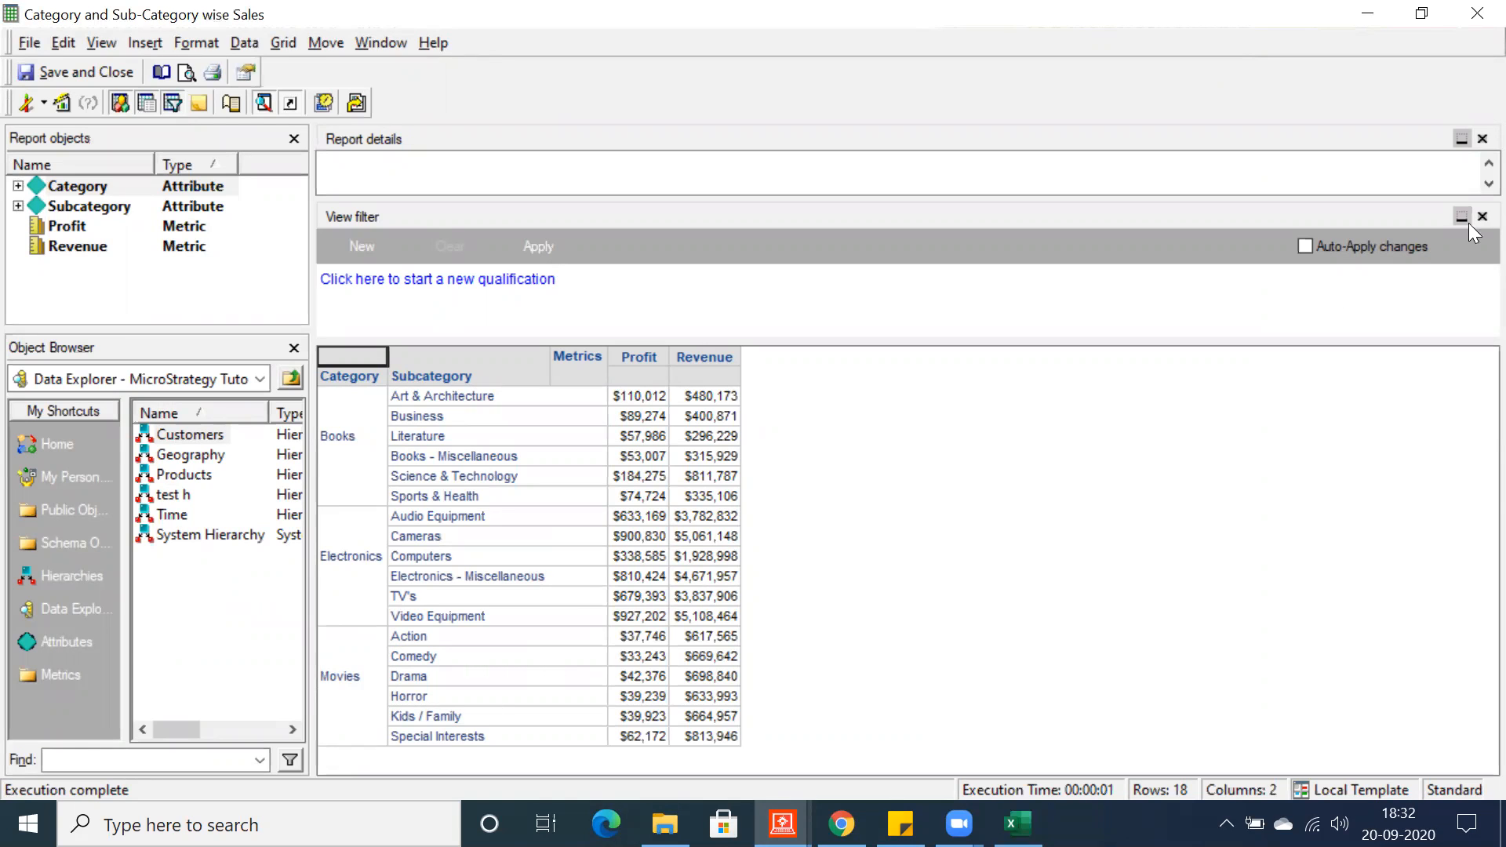
right_click(348, 383)
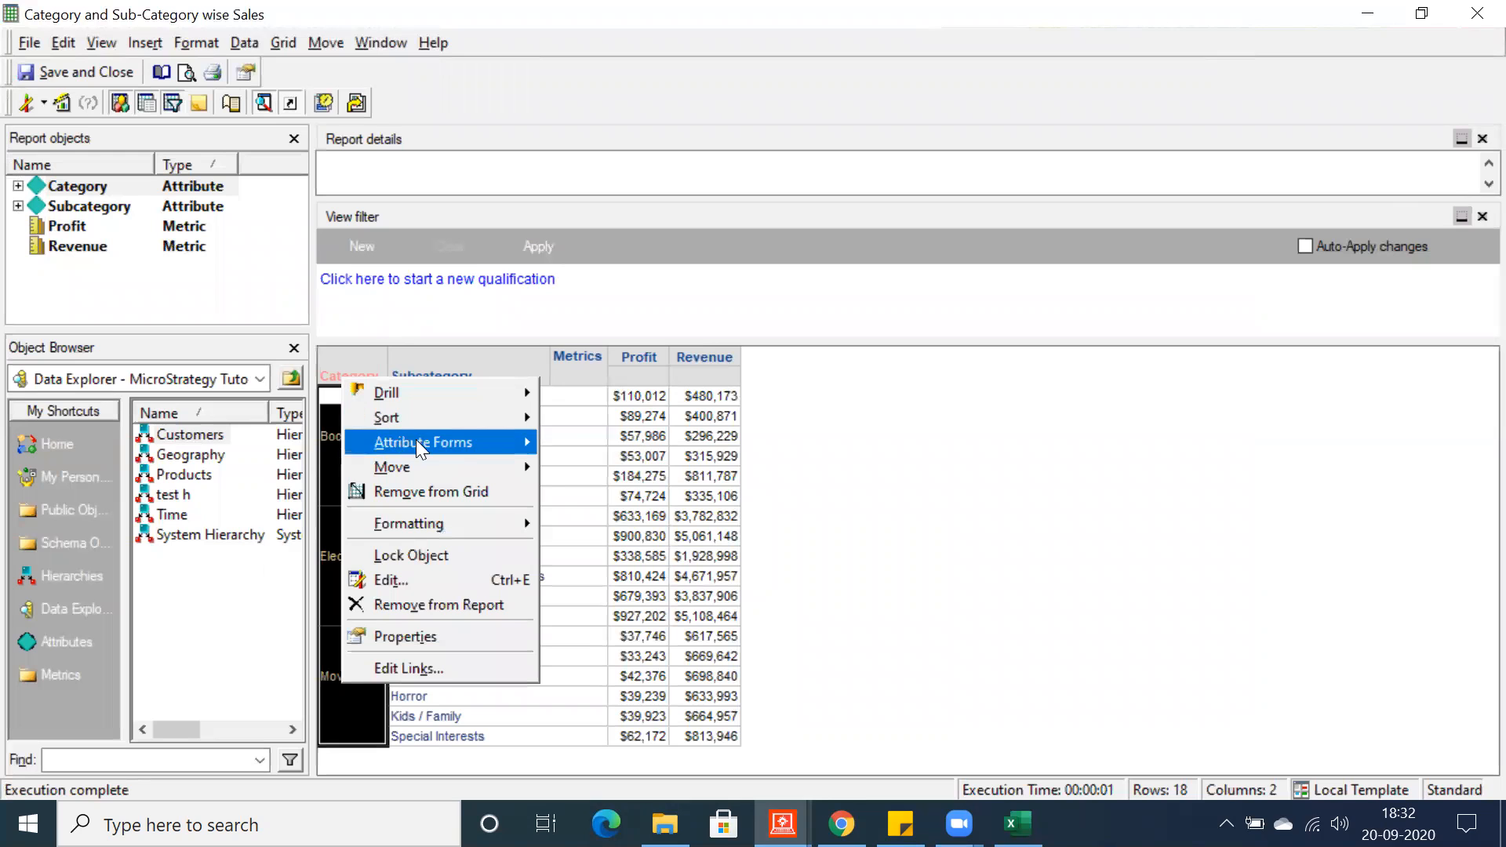
left_click(572, 442)
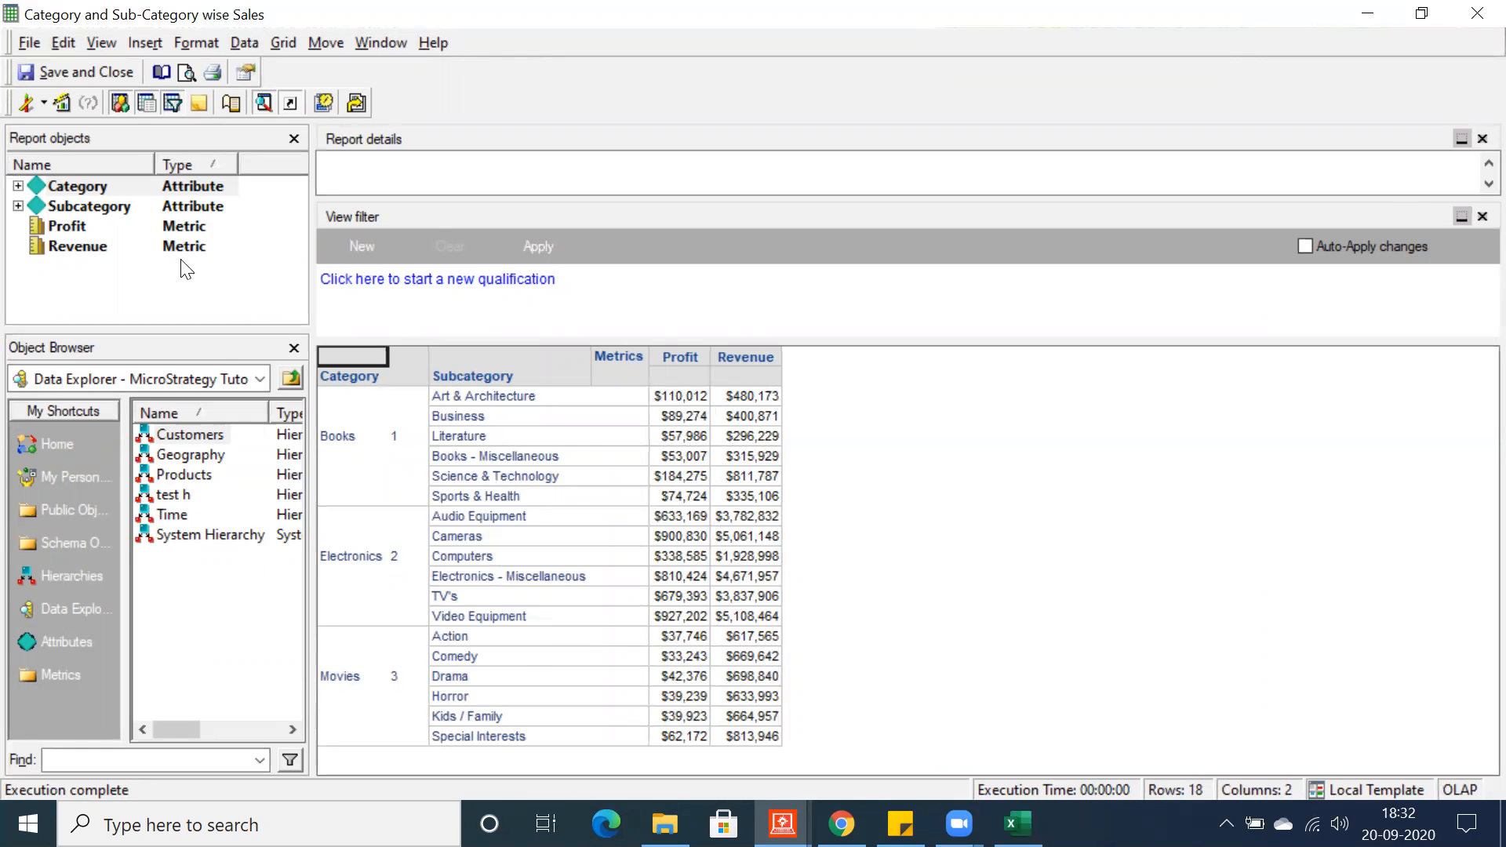
- Switch the report to SQL View and examine the CATEGORY_ID condition in the where clause
left_click(44, 103)
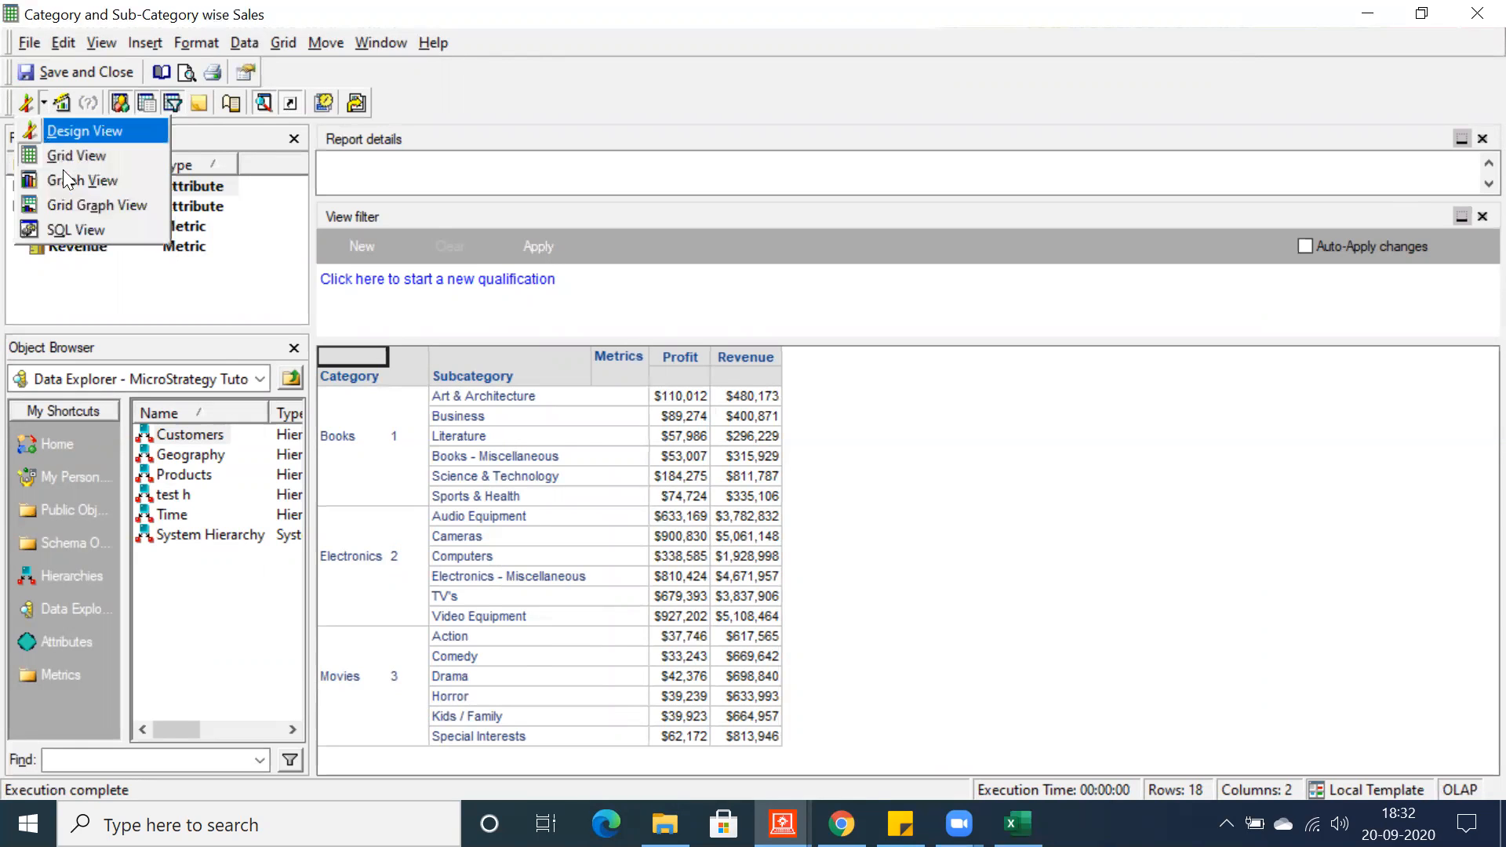
left_click(71, 230)
scroll(367, 464, "down", 10)
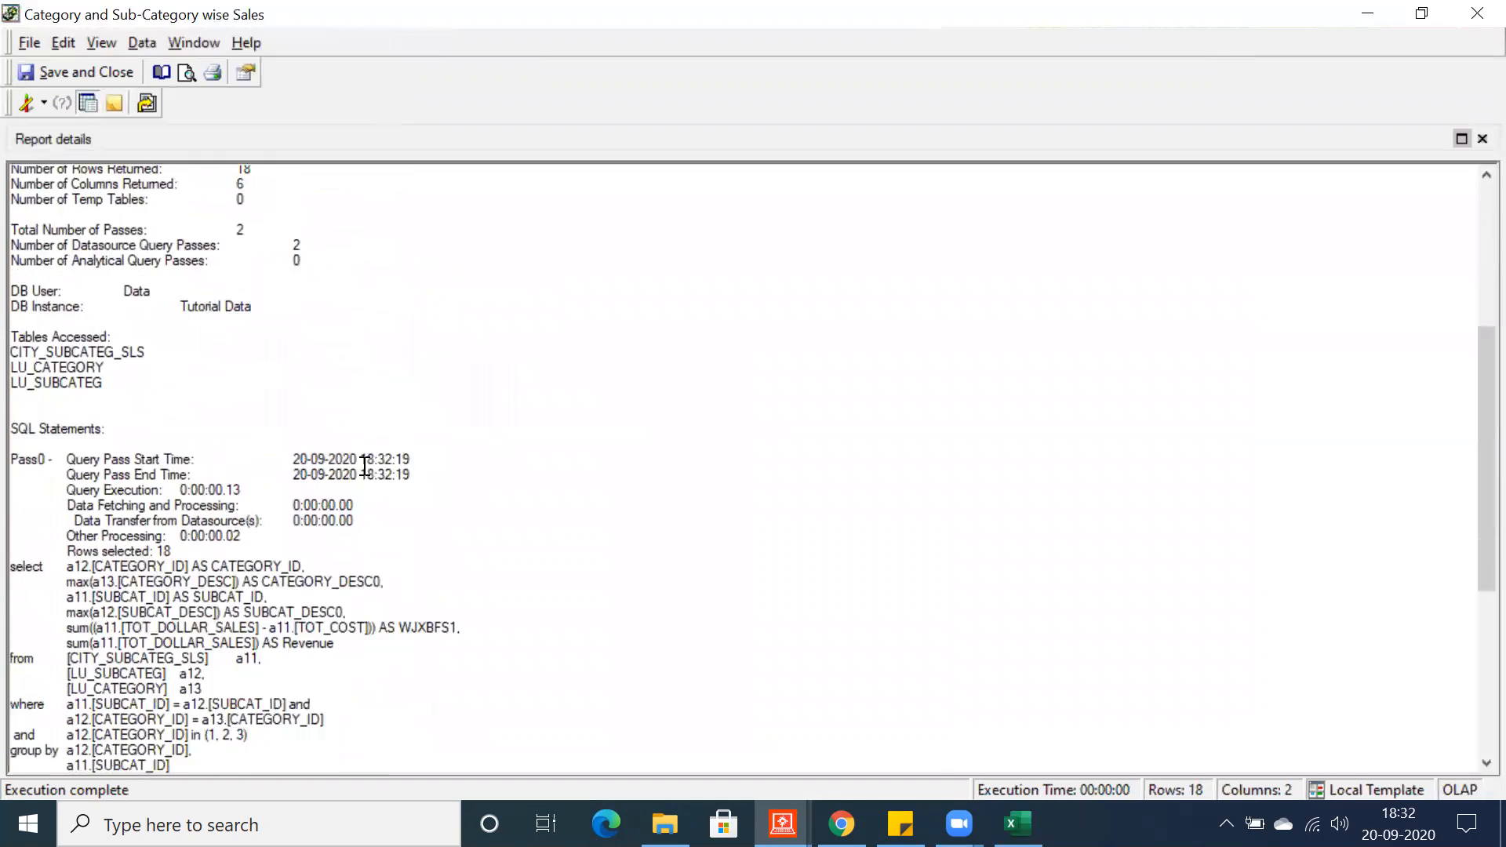
left_click_drag(252, 541, 73, 549)
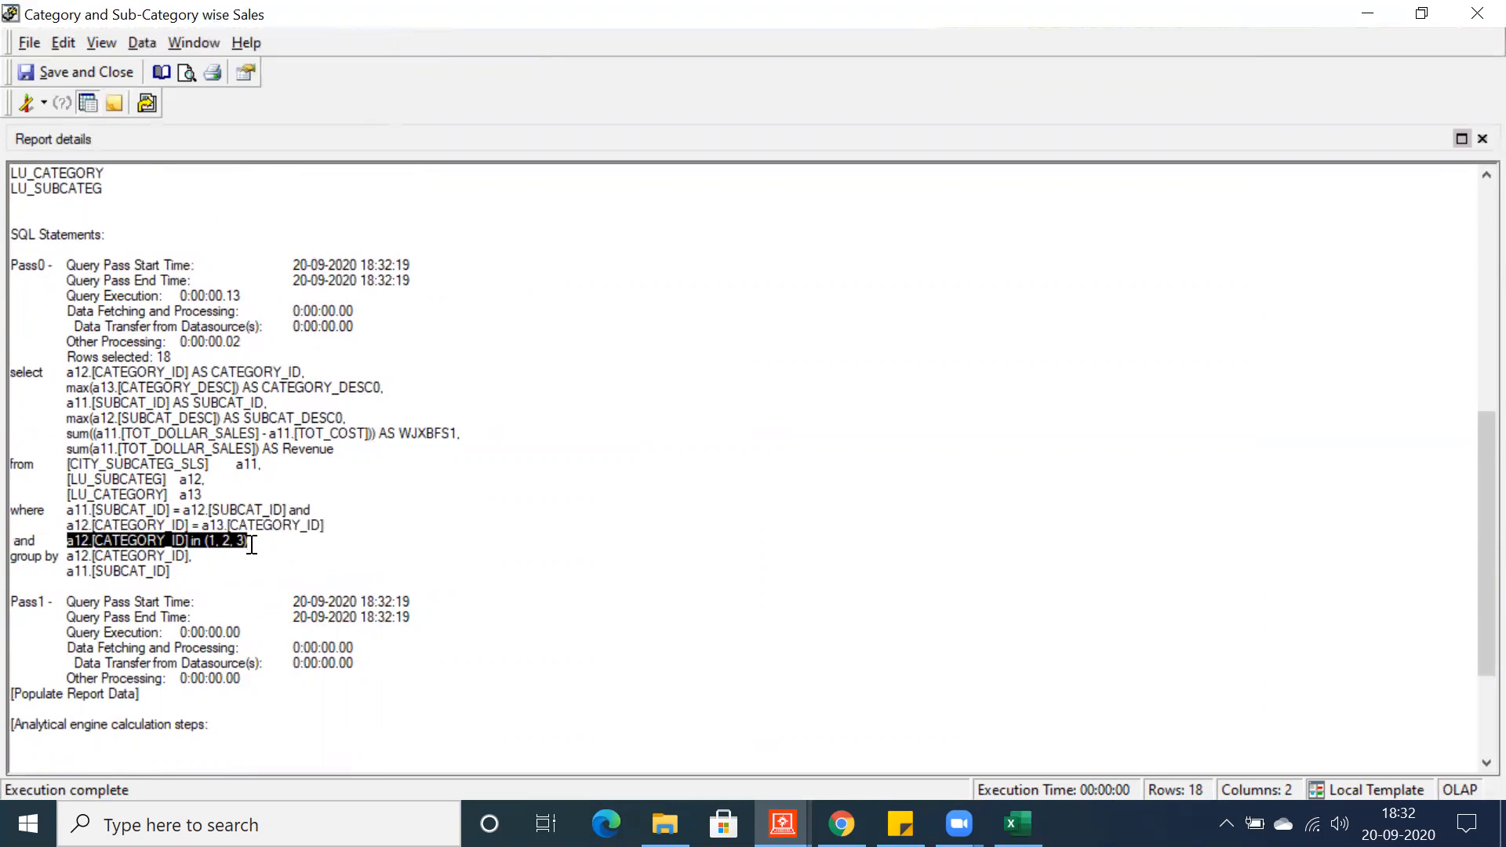
left_click(259, 541)
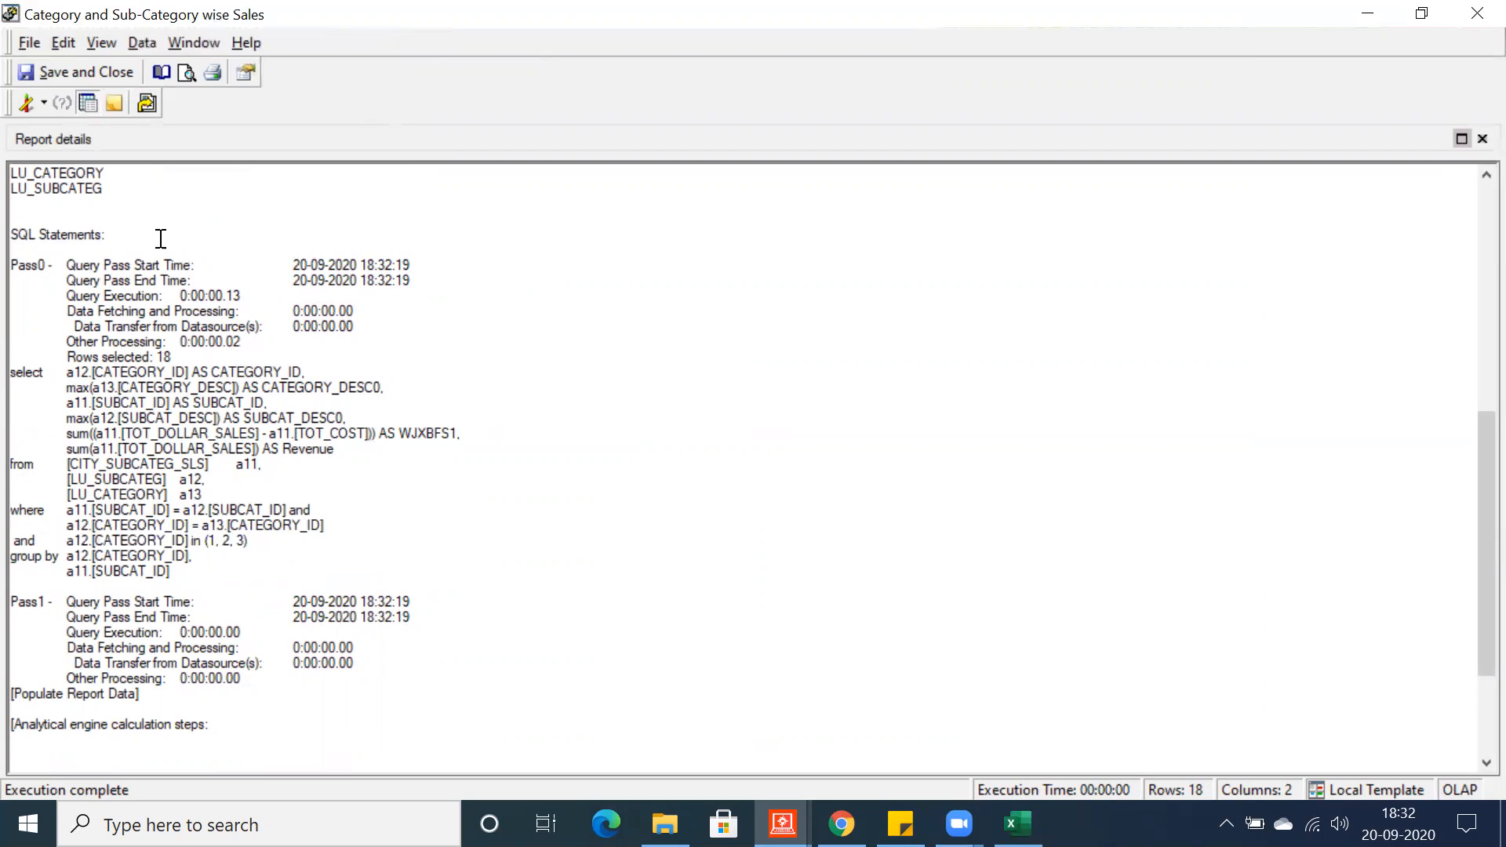
- Return the report to Grid View, then save and close it without a comment
left_click(45, 102)
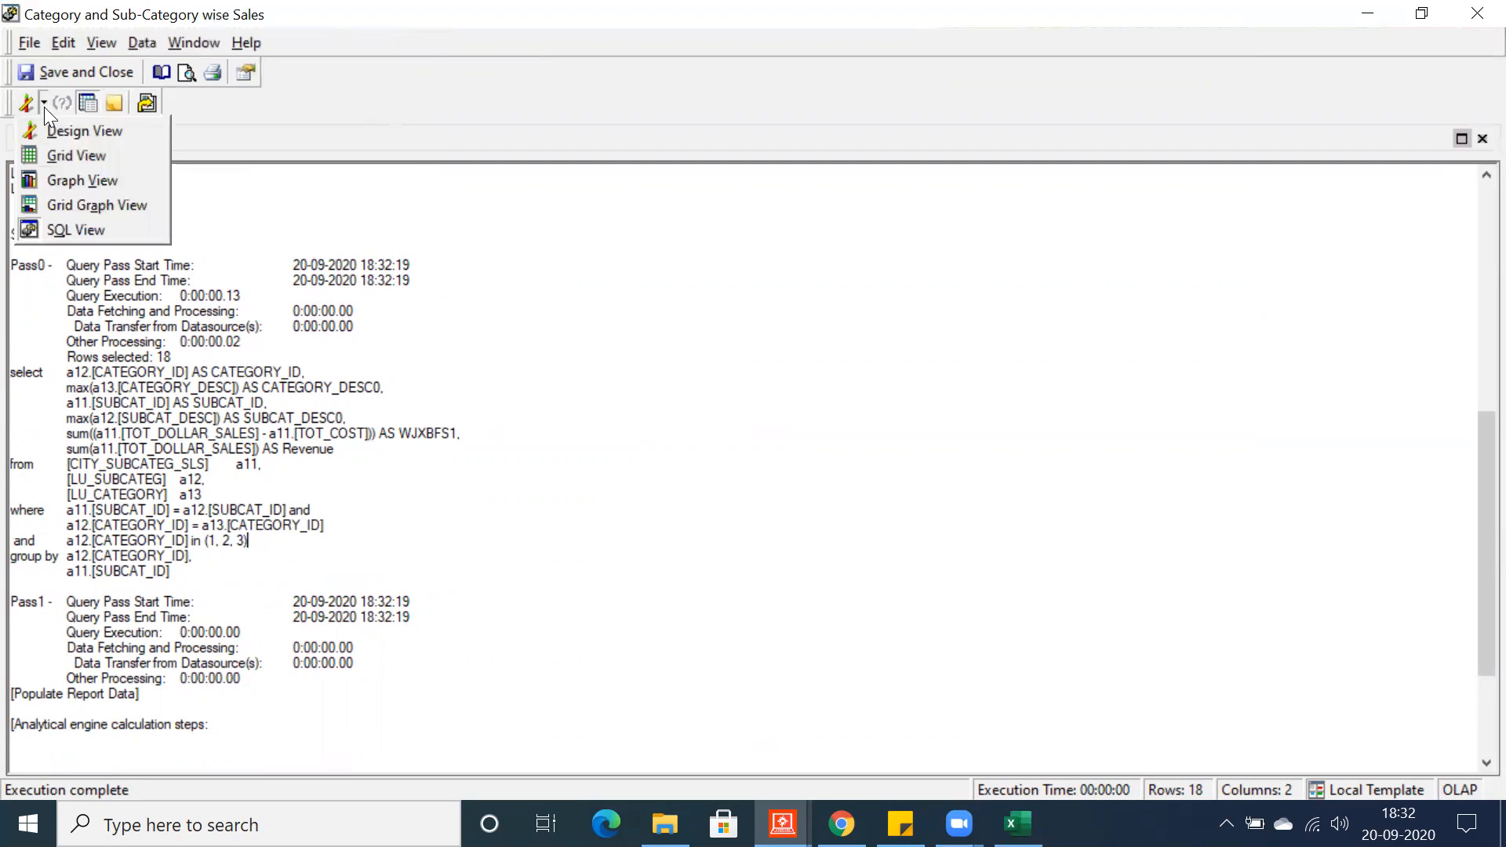
left_click(58, 153)
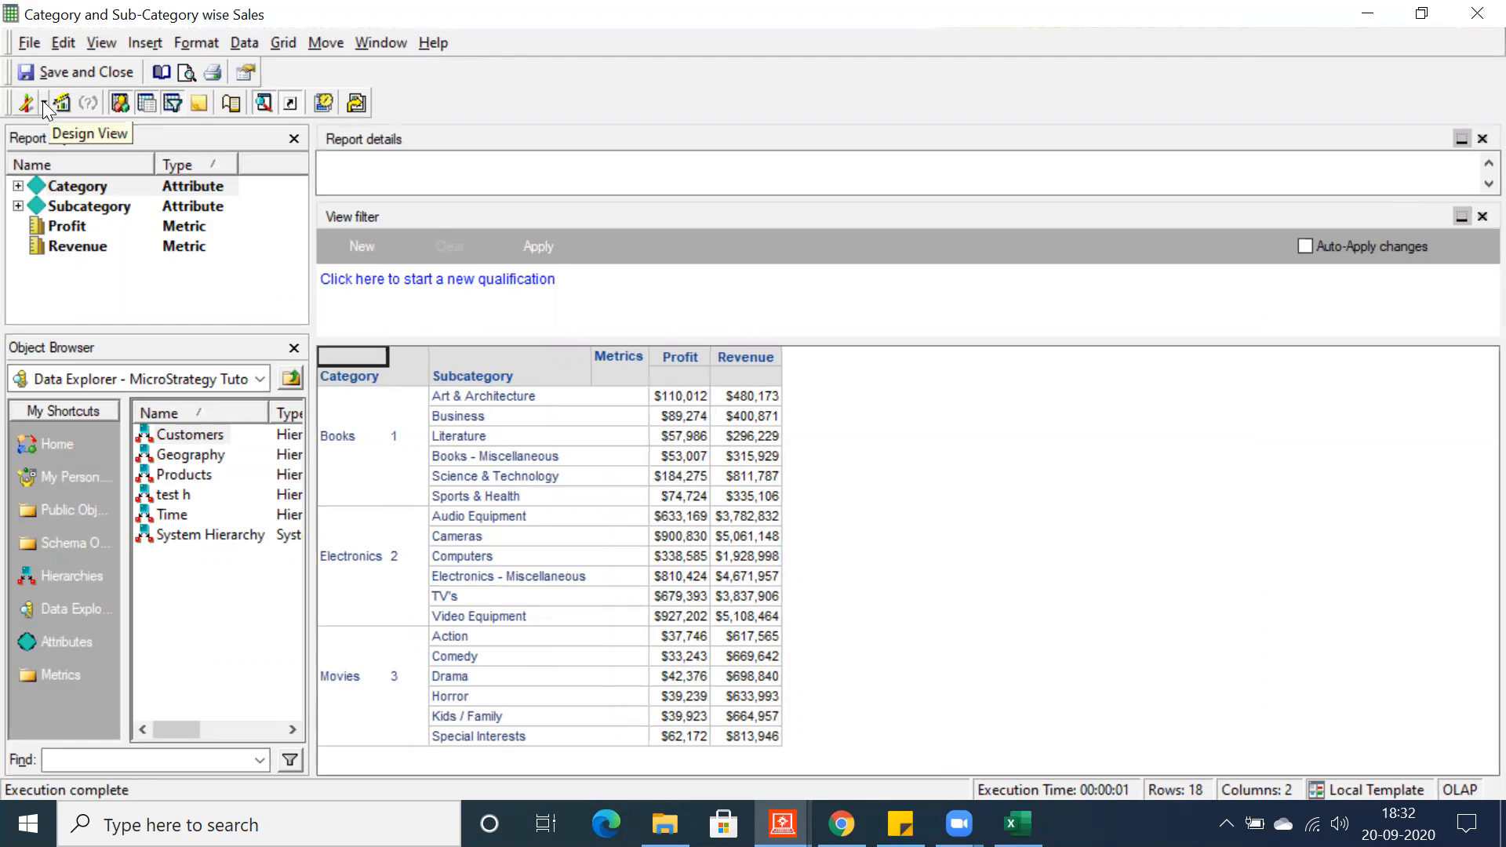
left_click(63, 75)
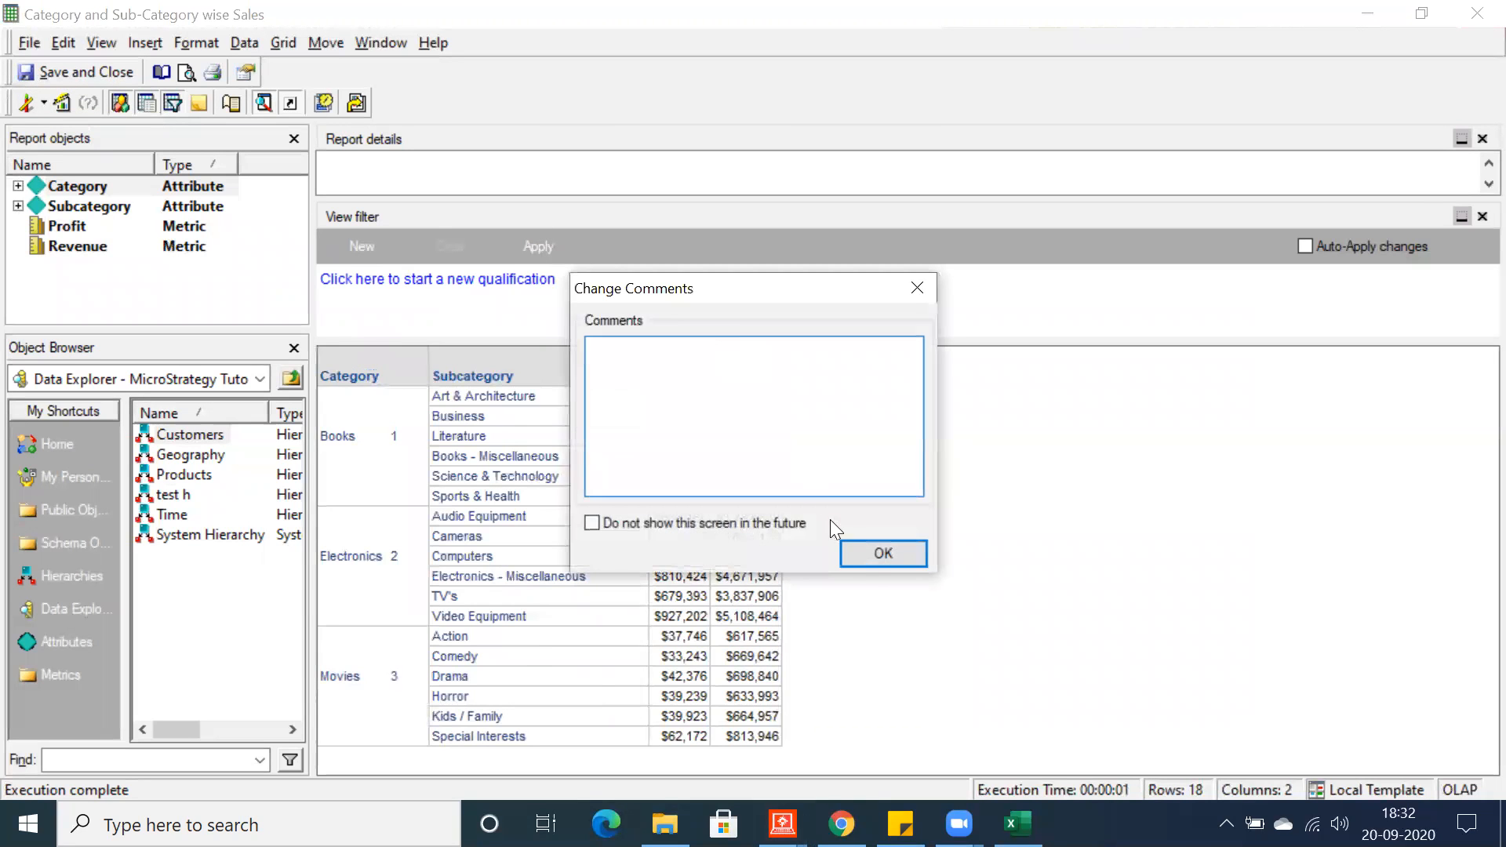
left_click(882, 554)
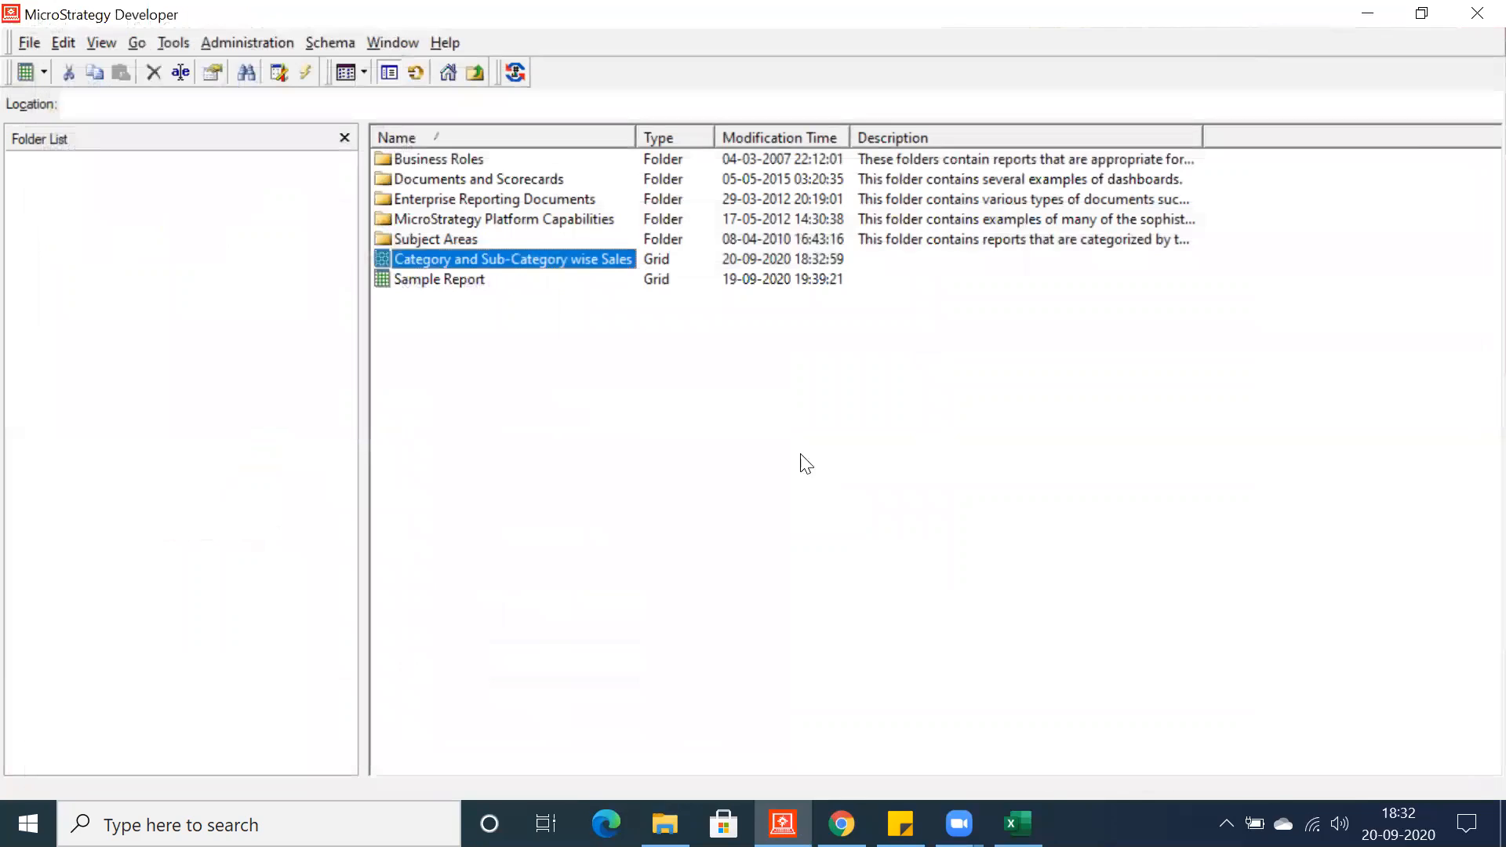
left_click(442, 366)
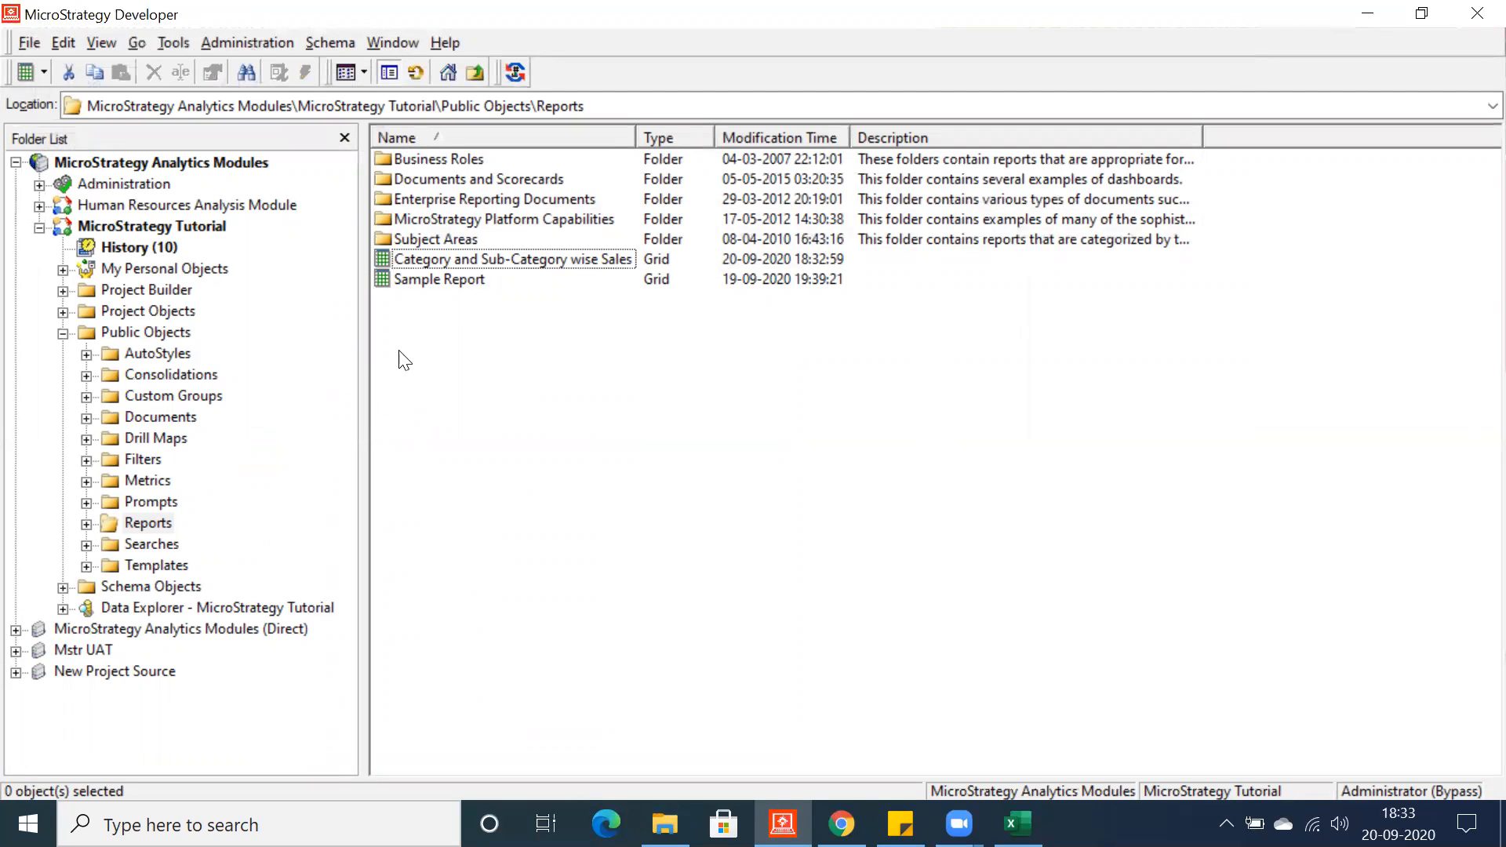
- Create an empty filter in the public Filters folder and start an attribute qualification in it
left_click(143, 461)
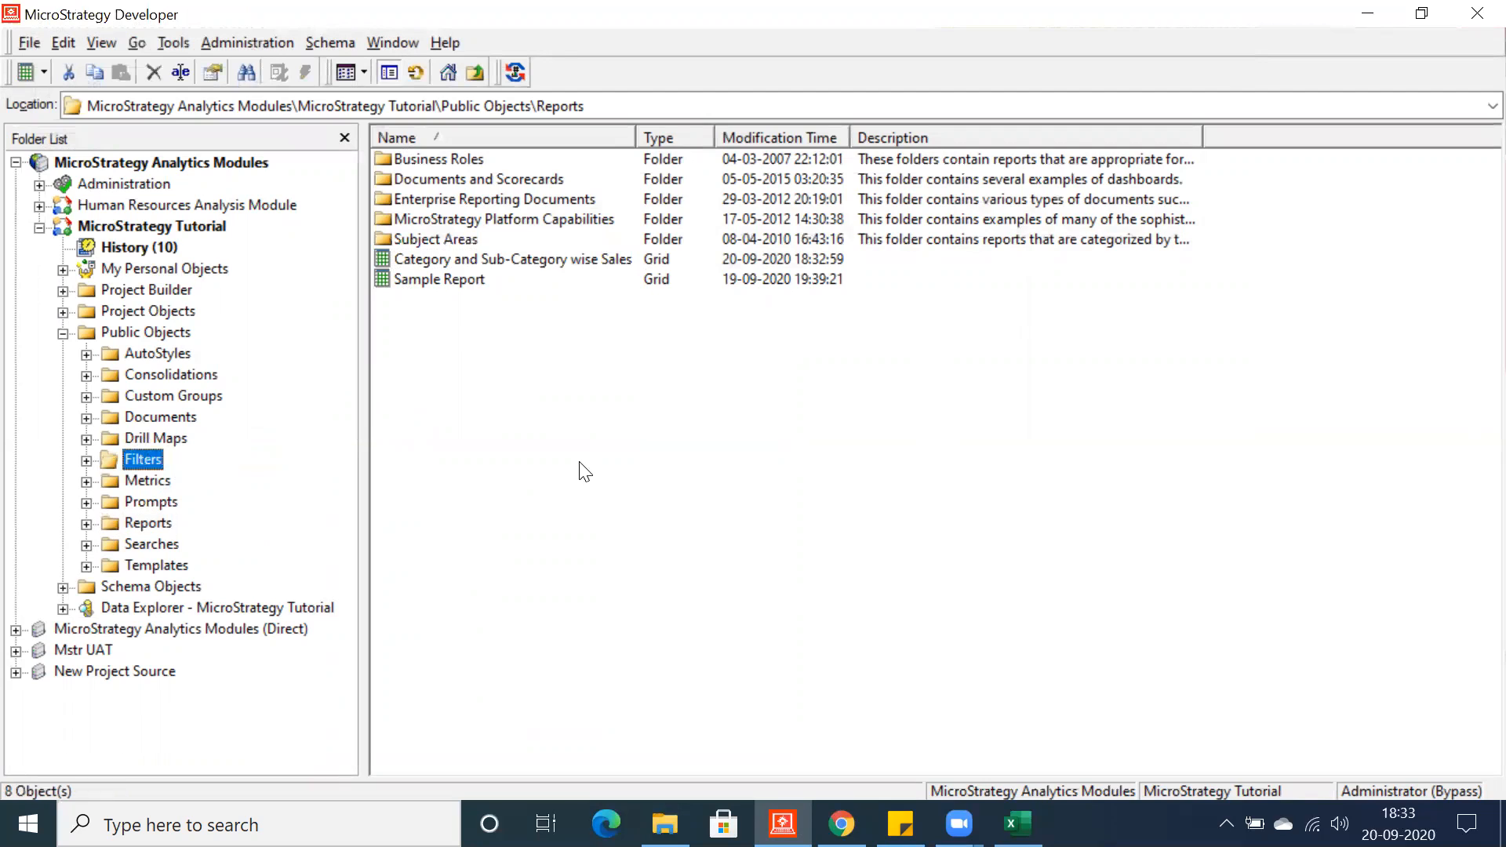
right_click(430, 375)
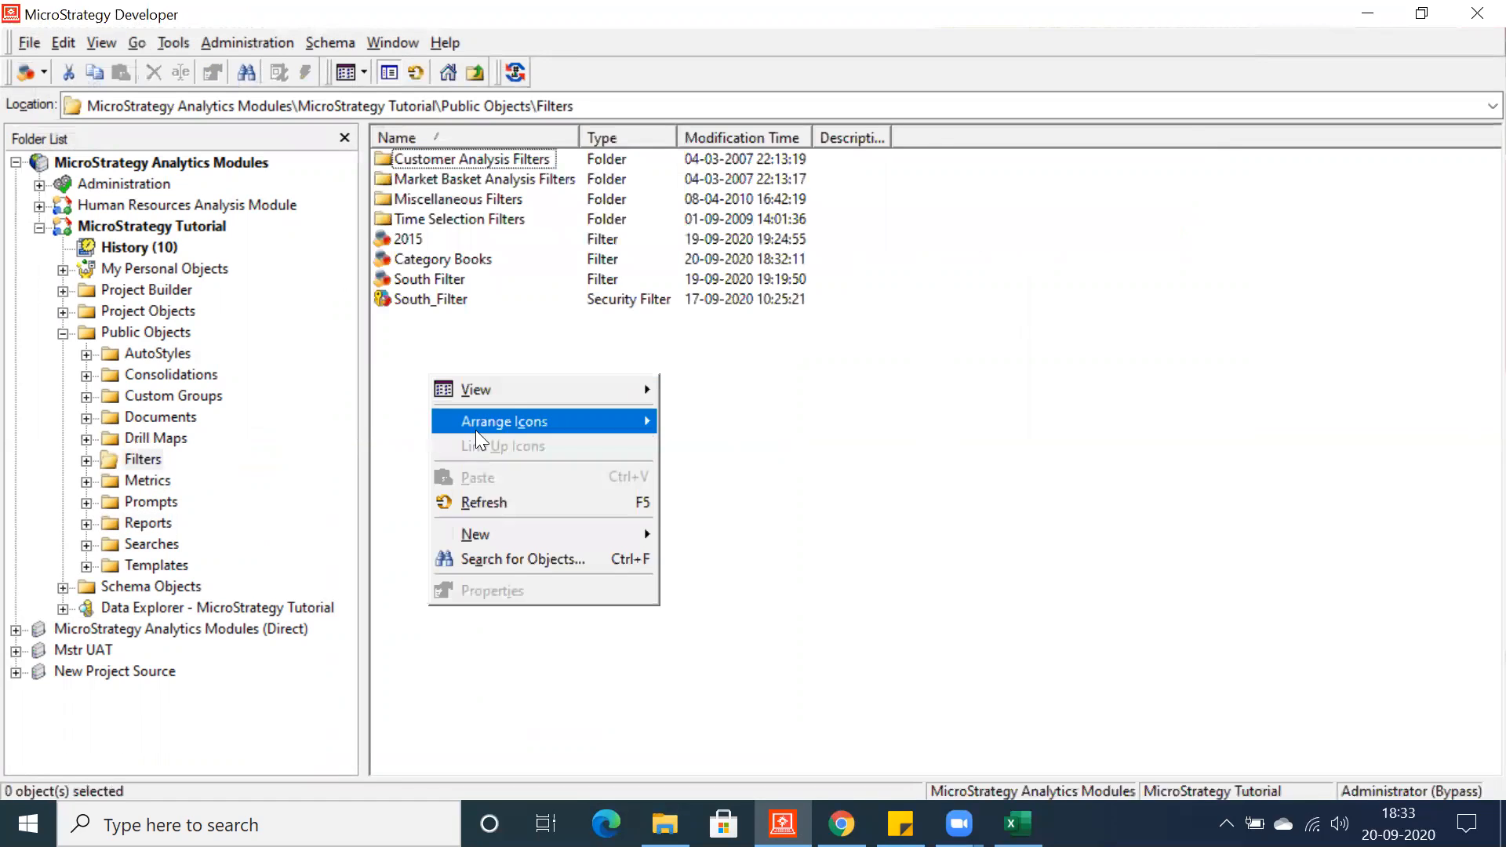
mouse_move(499, 522)
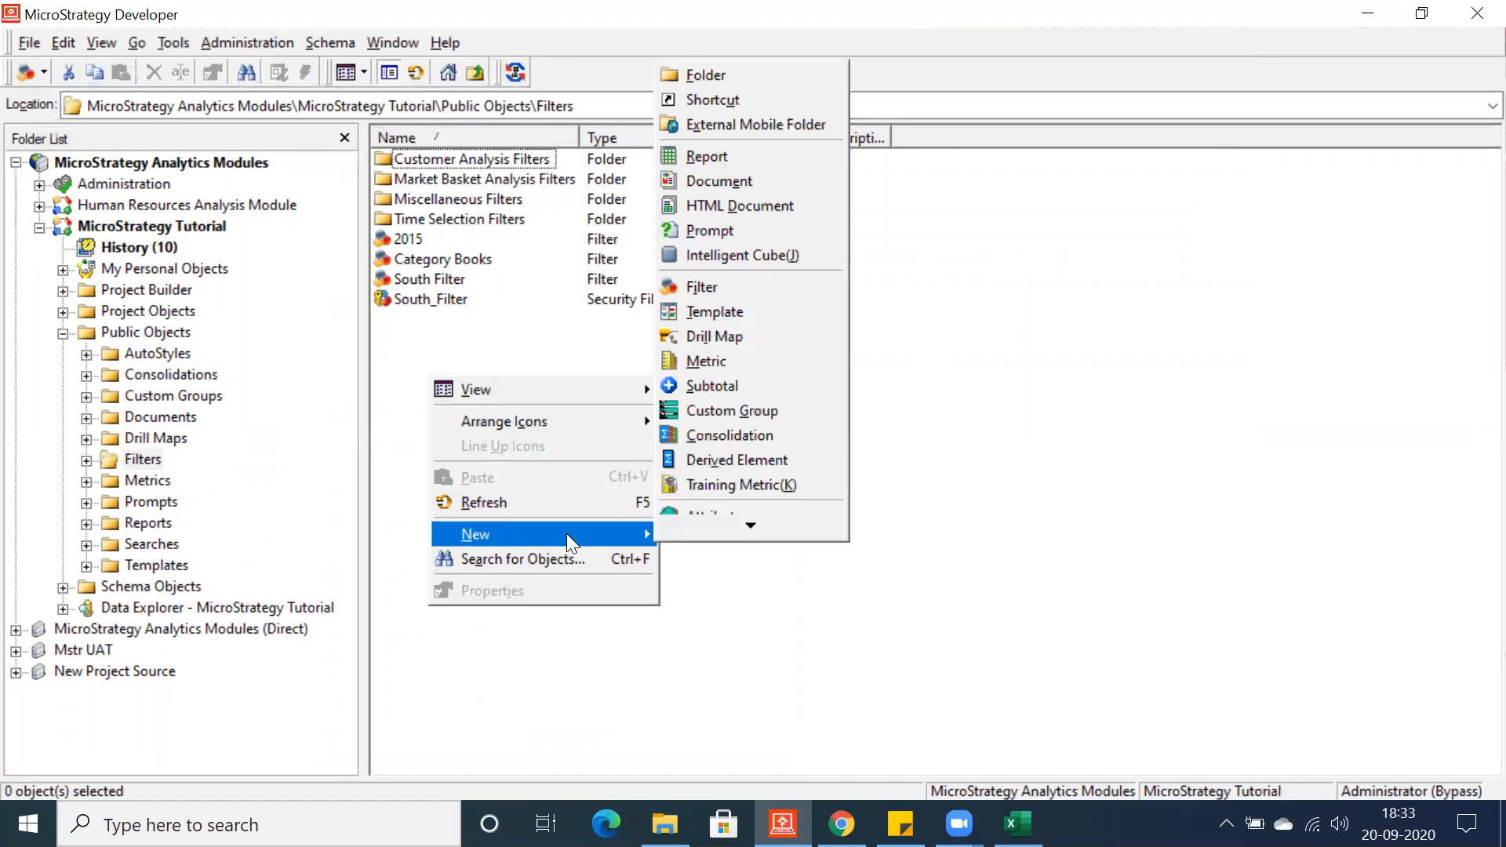
left_click(701, 287)
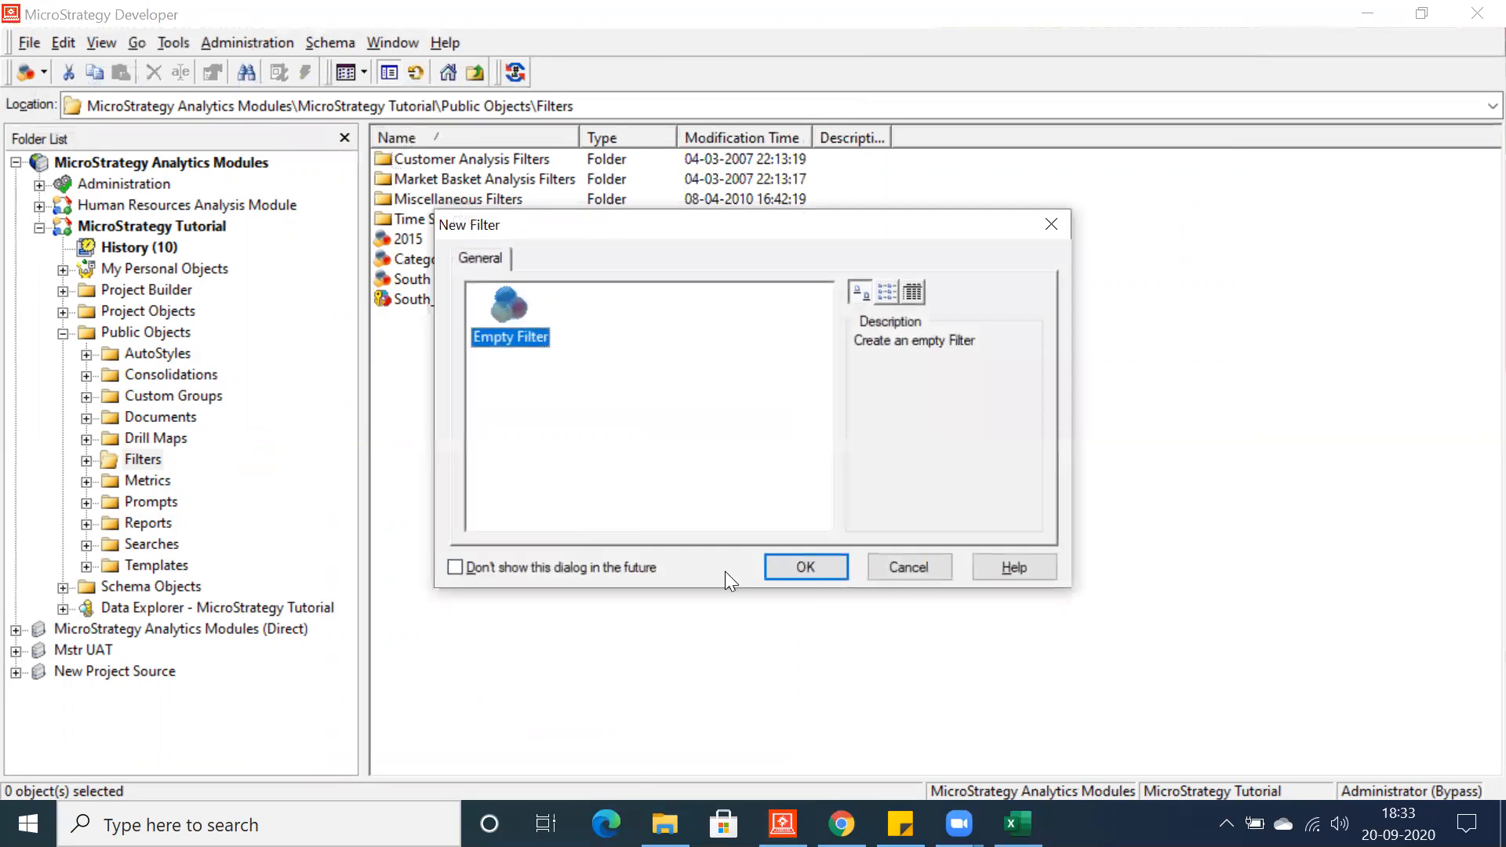
left_click(807, 568)
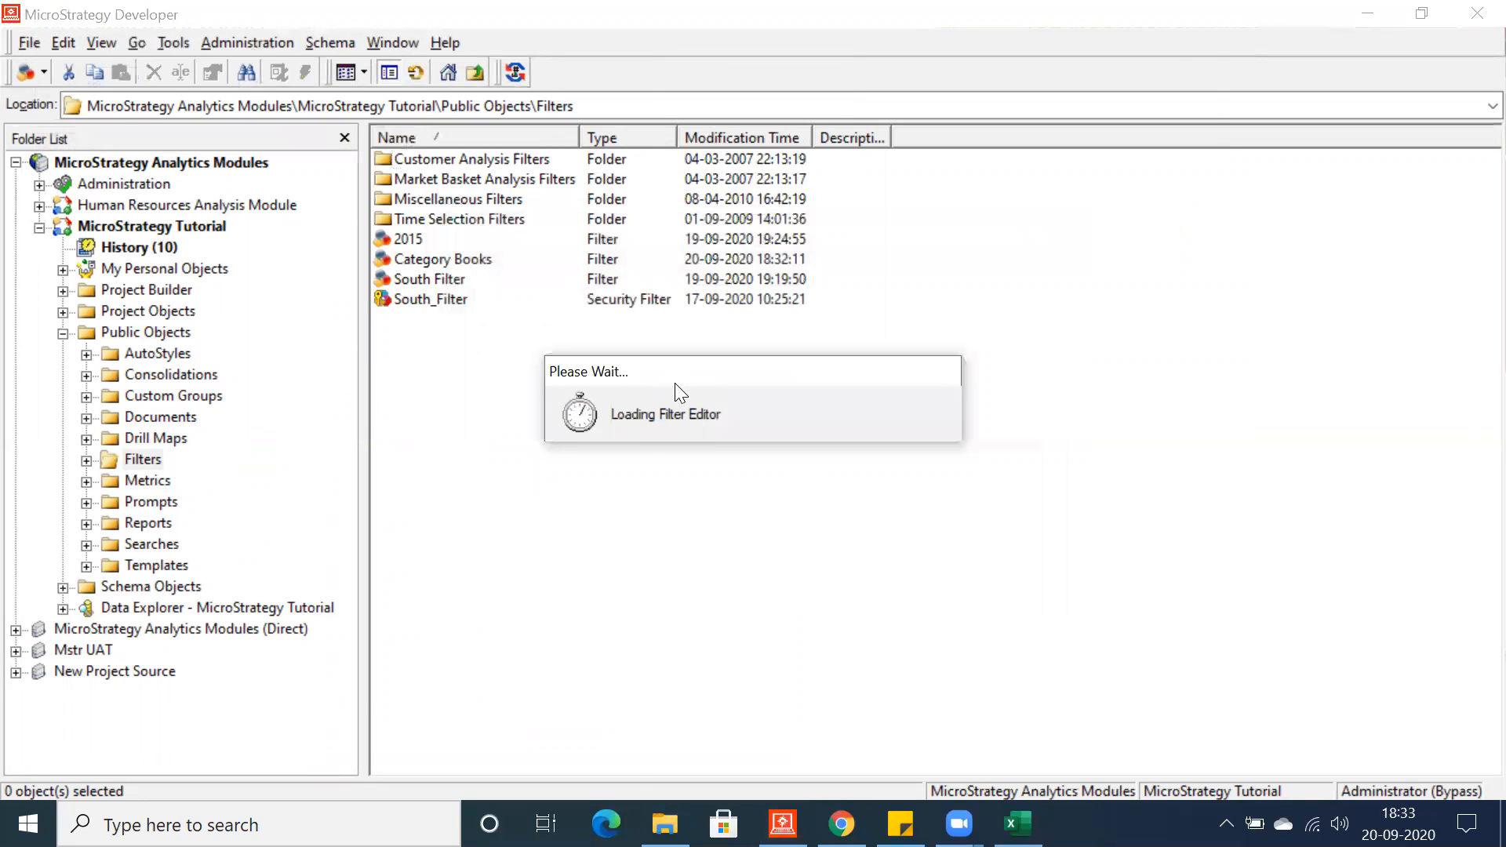
double_click(548, 179)
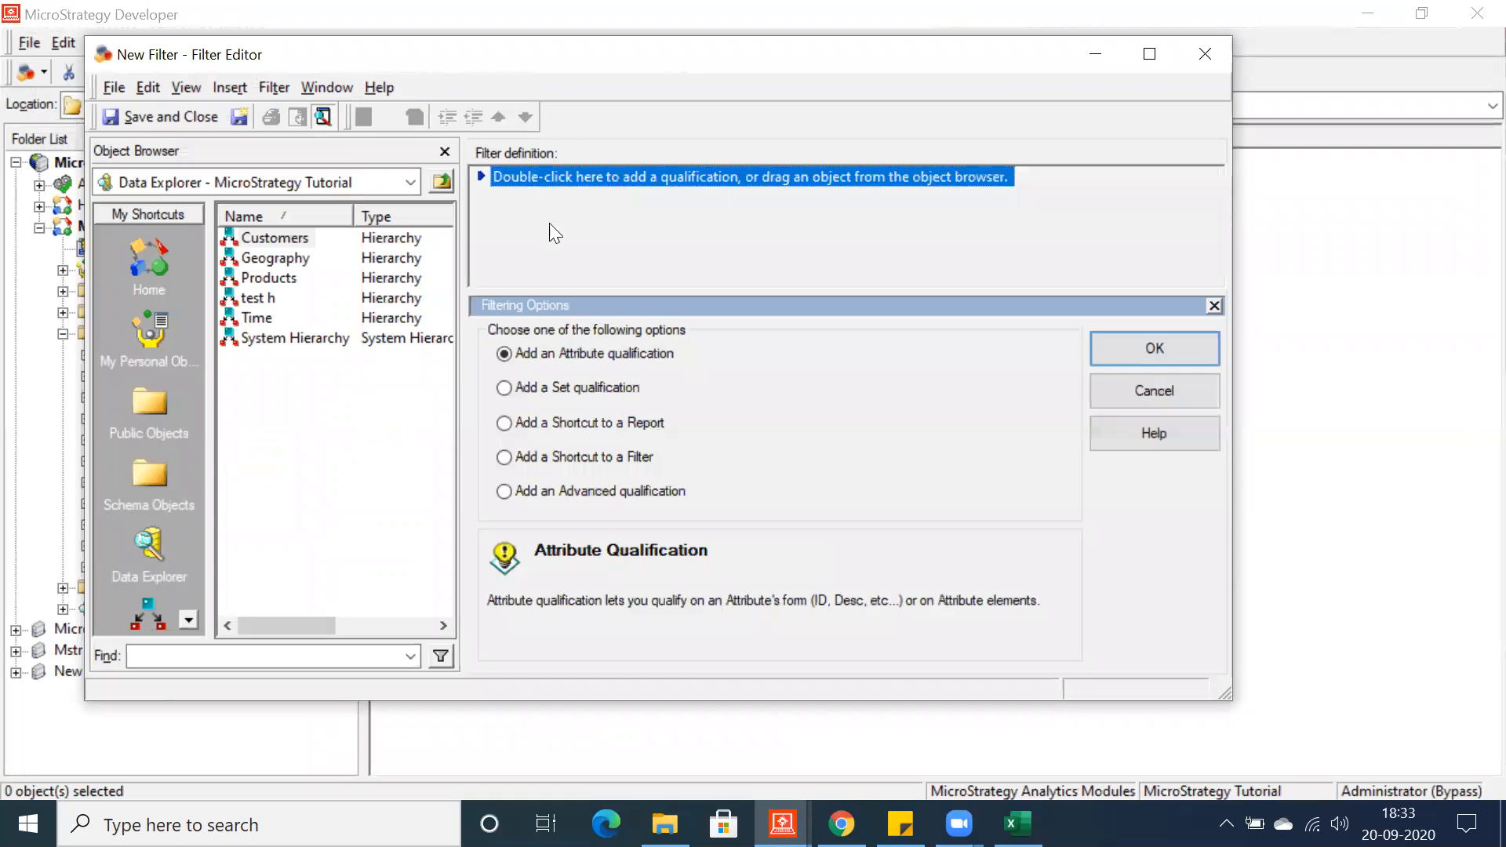
left_click(1110, 352)
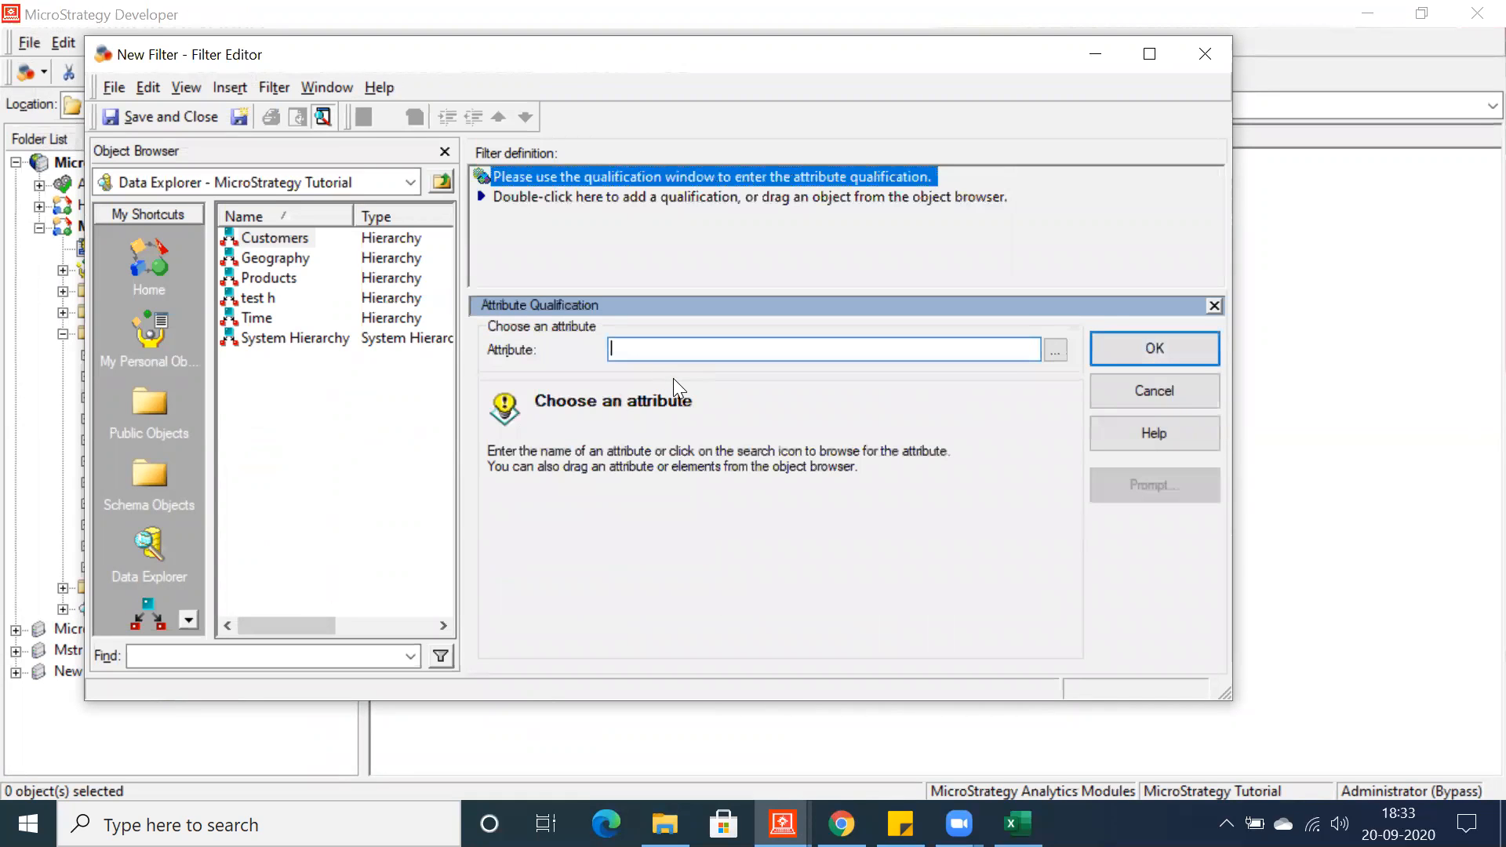
- Choose Category as the attribute, qualify it on ID, and review the available operators
type("cate")
key("Return")
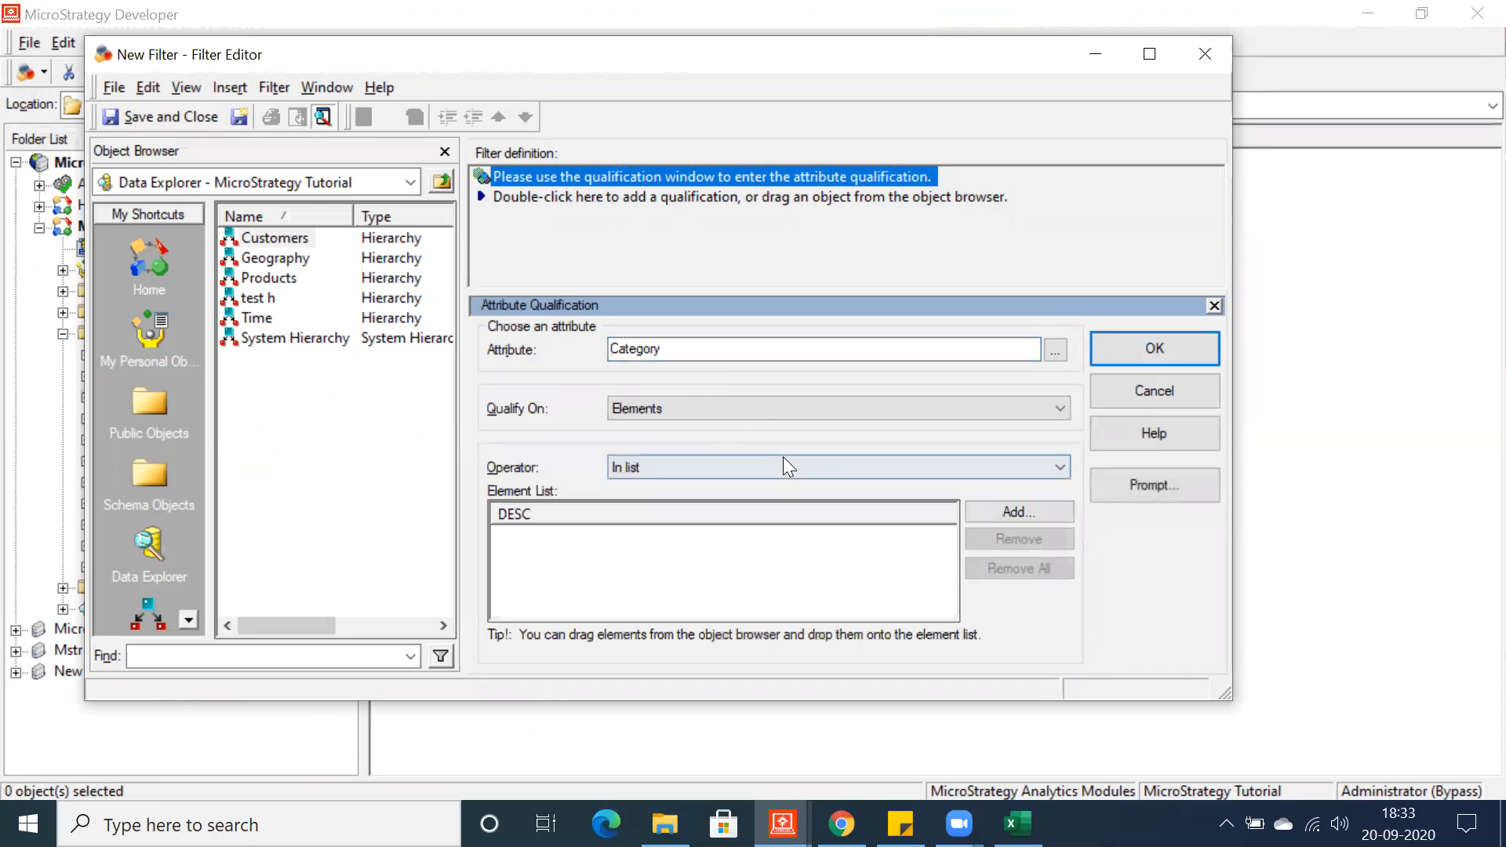
left_click(739, 408)
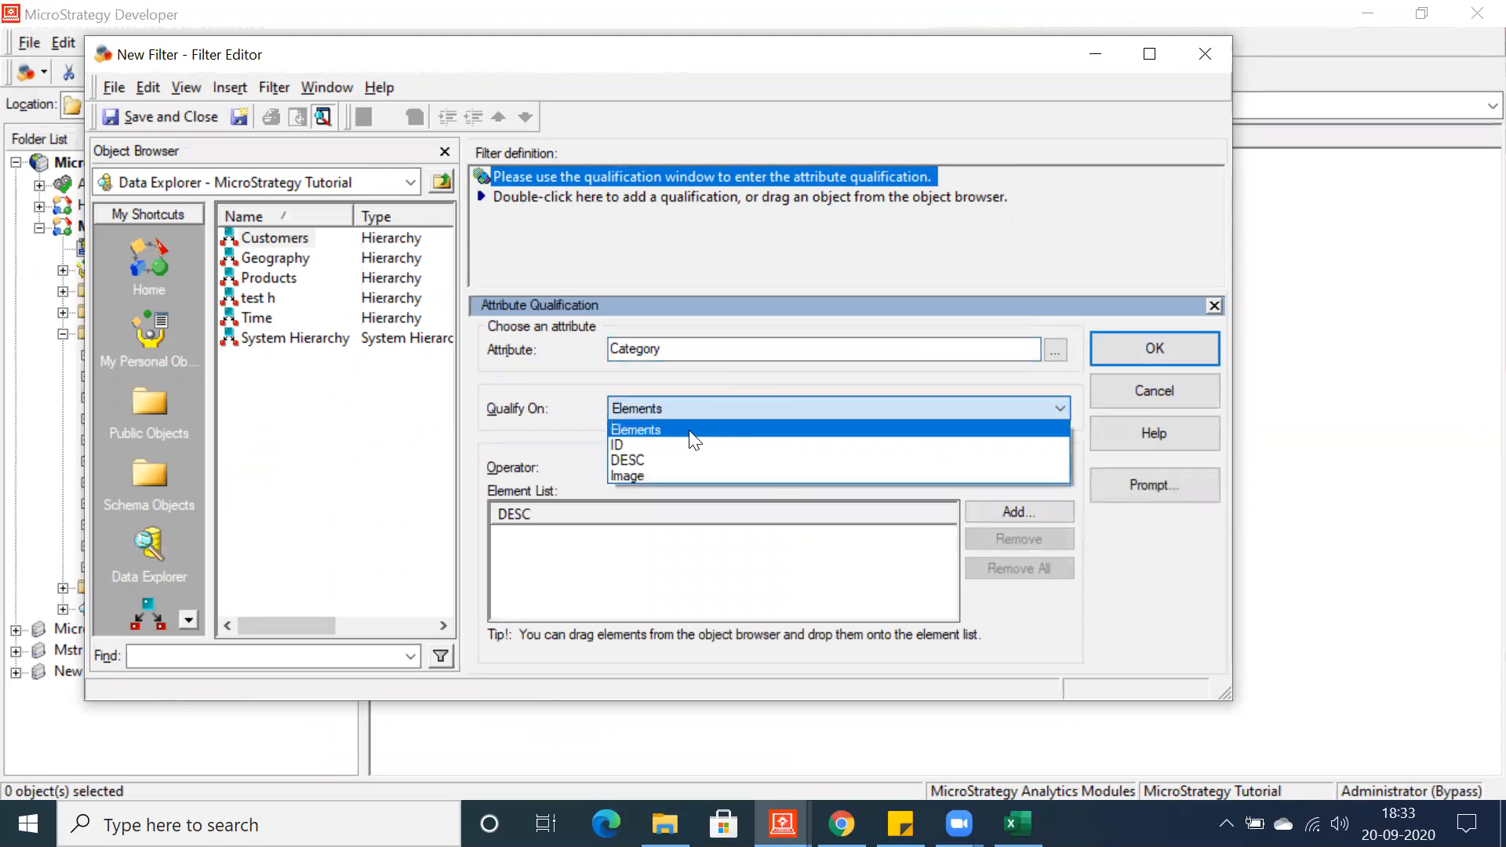
left_click(643, 444)
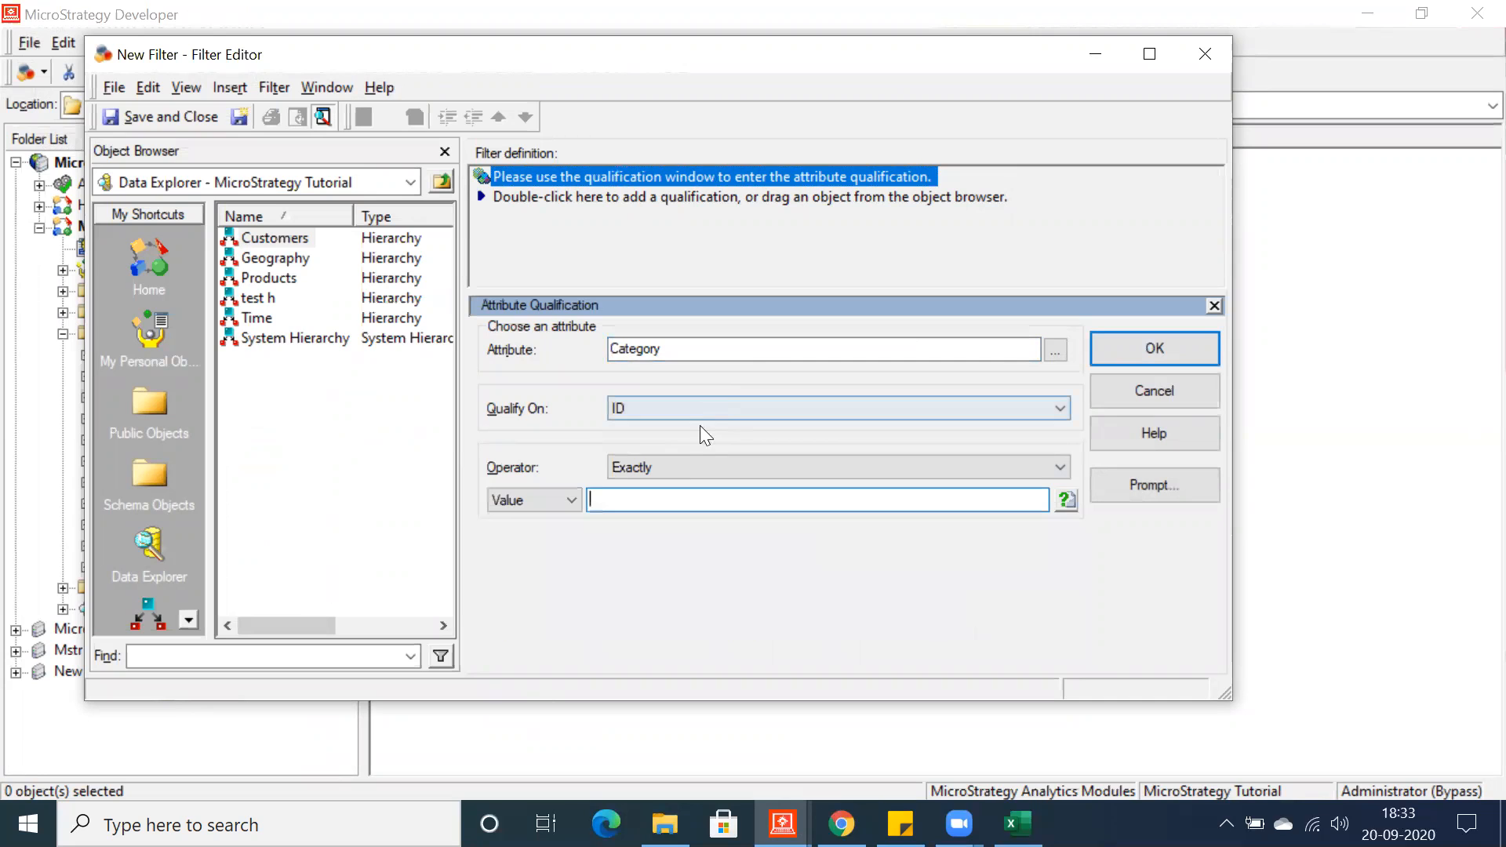
left_click(684, 466)
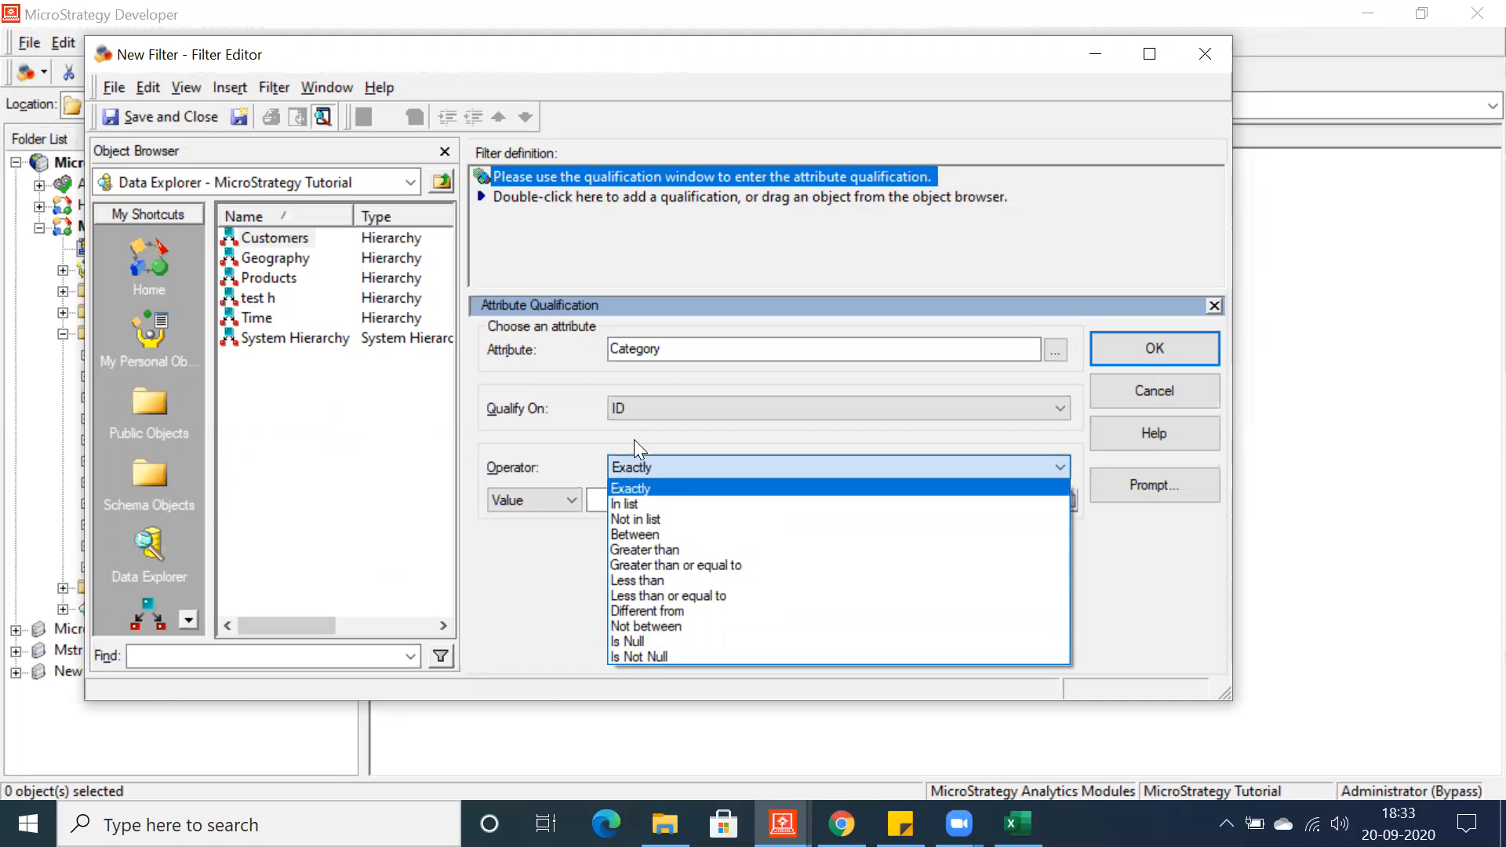
- Qualify Category on DESC instead and review the operators offered for the description form
left_click(634, 419)
left_click(634, 404)
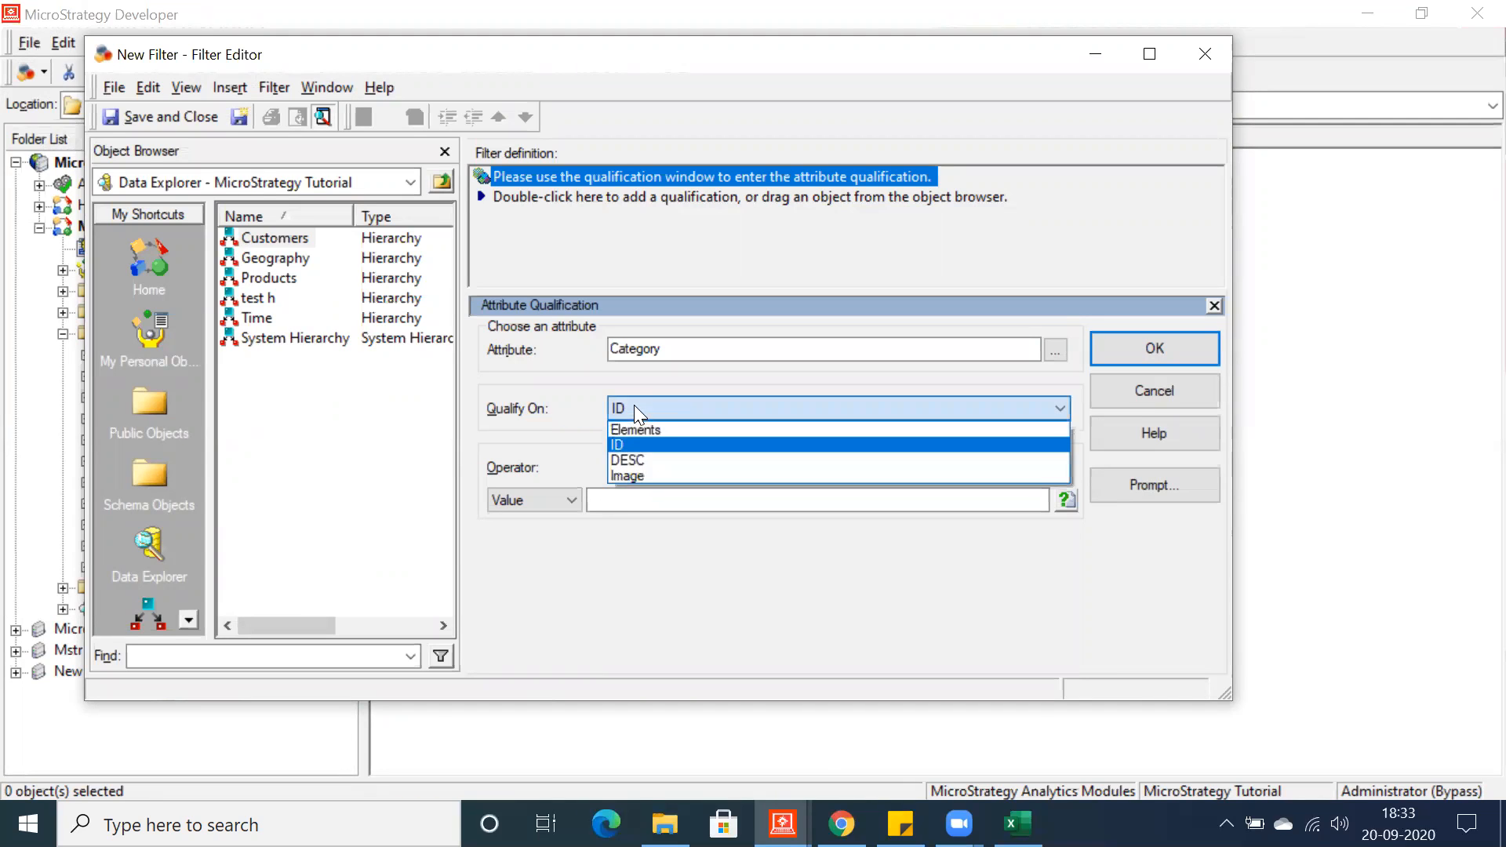
left_click(634, 460)
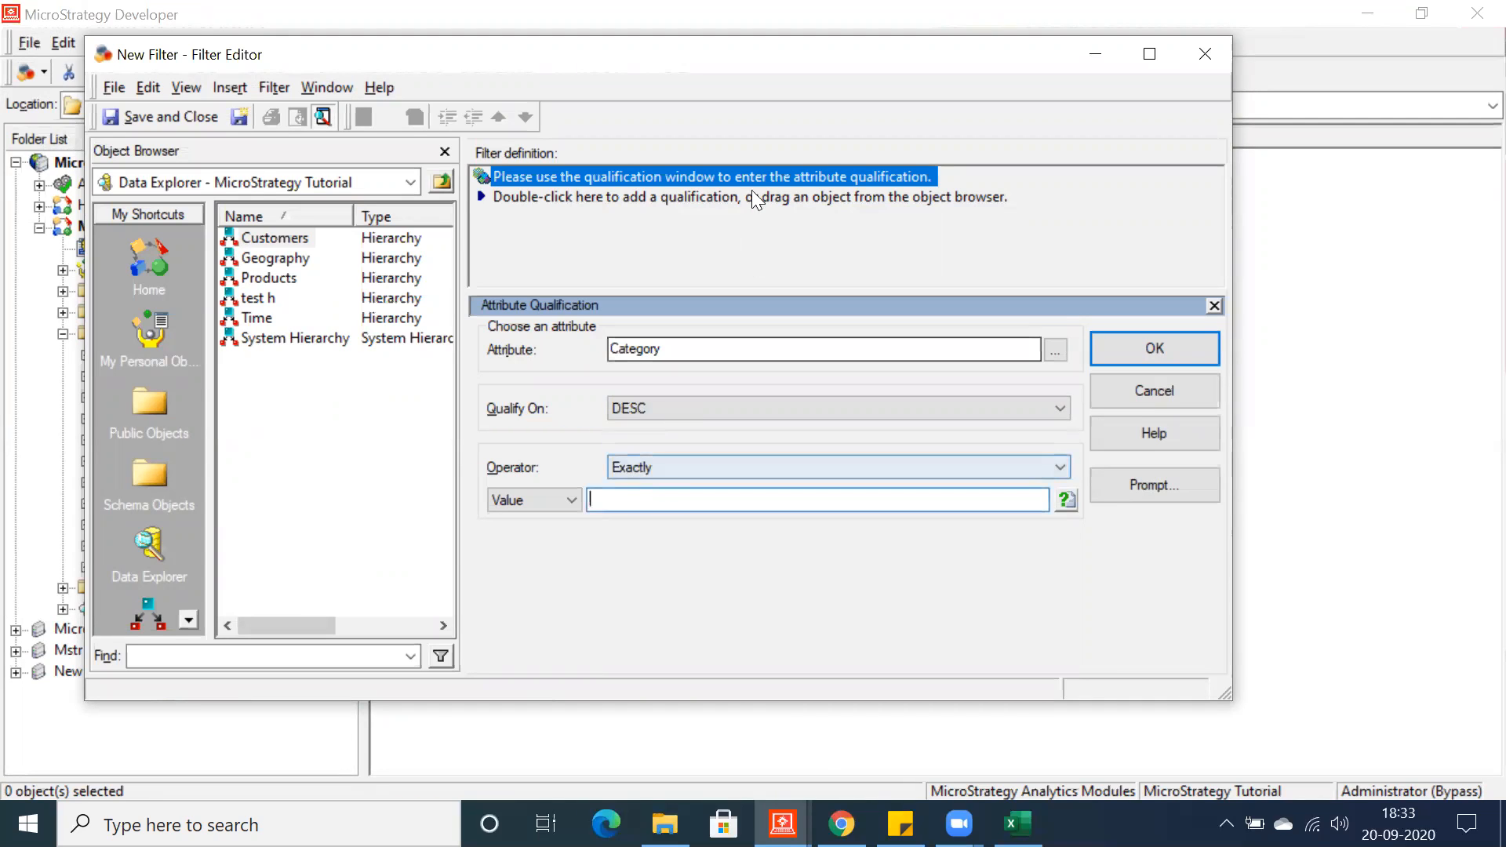
left_click_drag(682, 62, 689, 62)
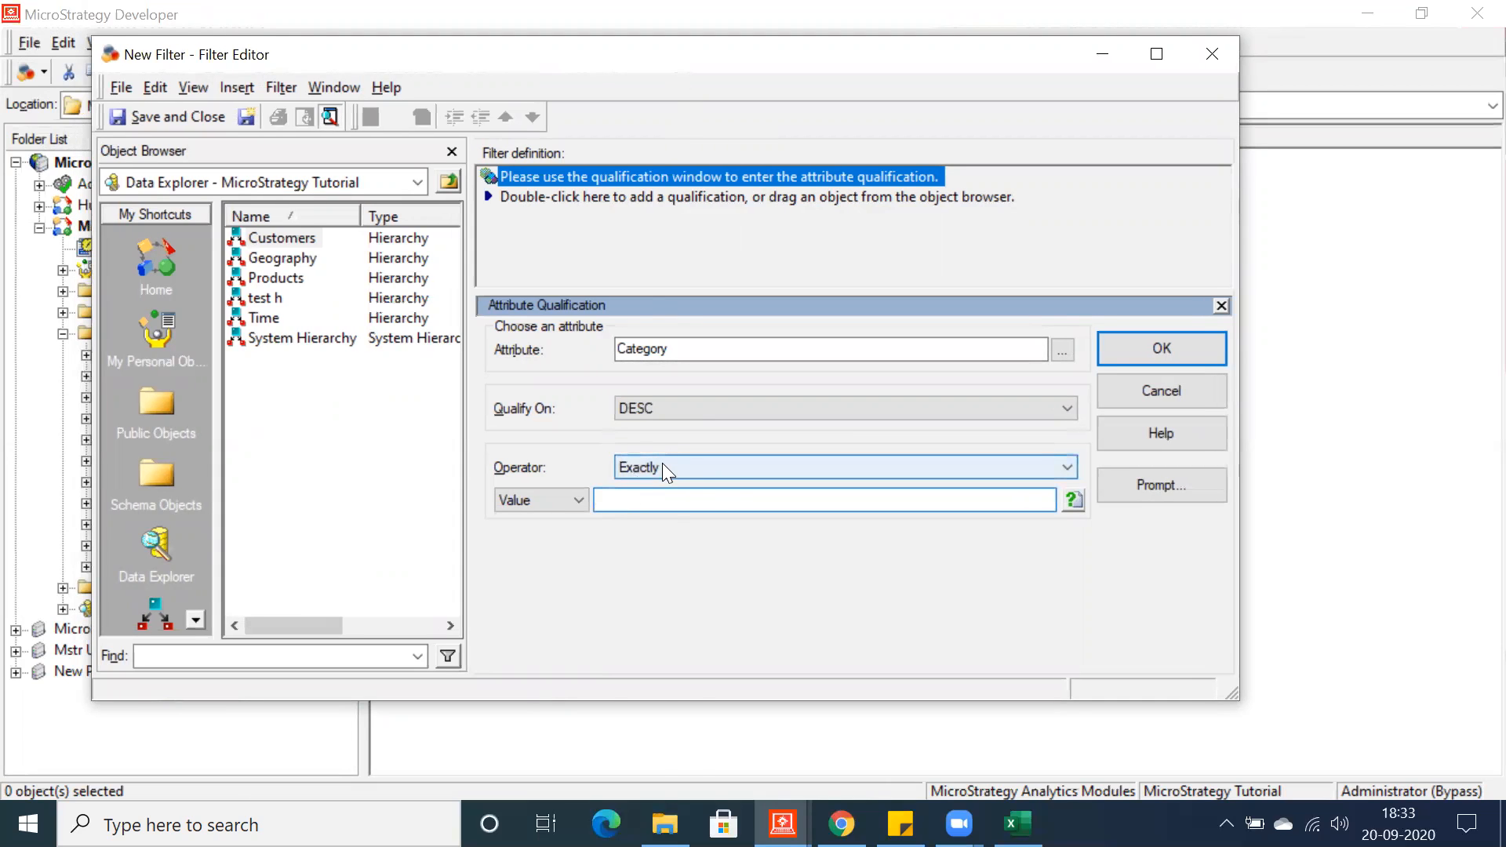
left_click(662, 463)
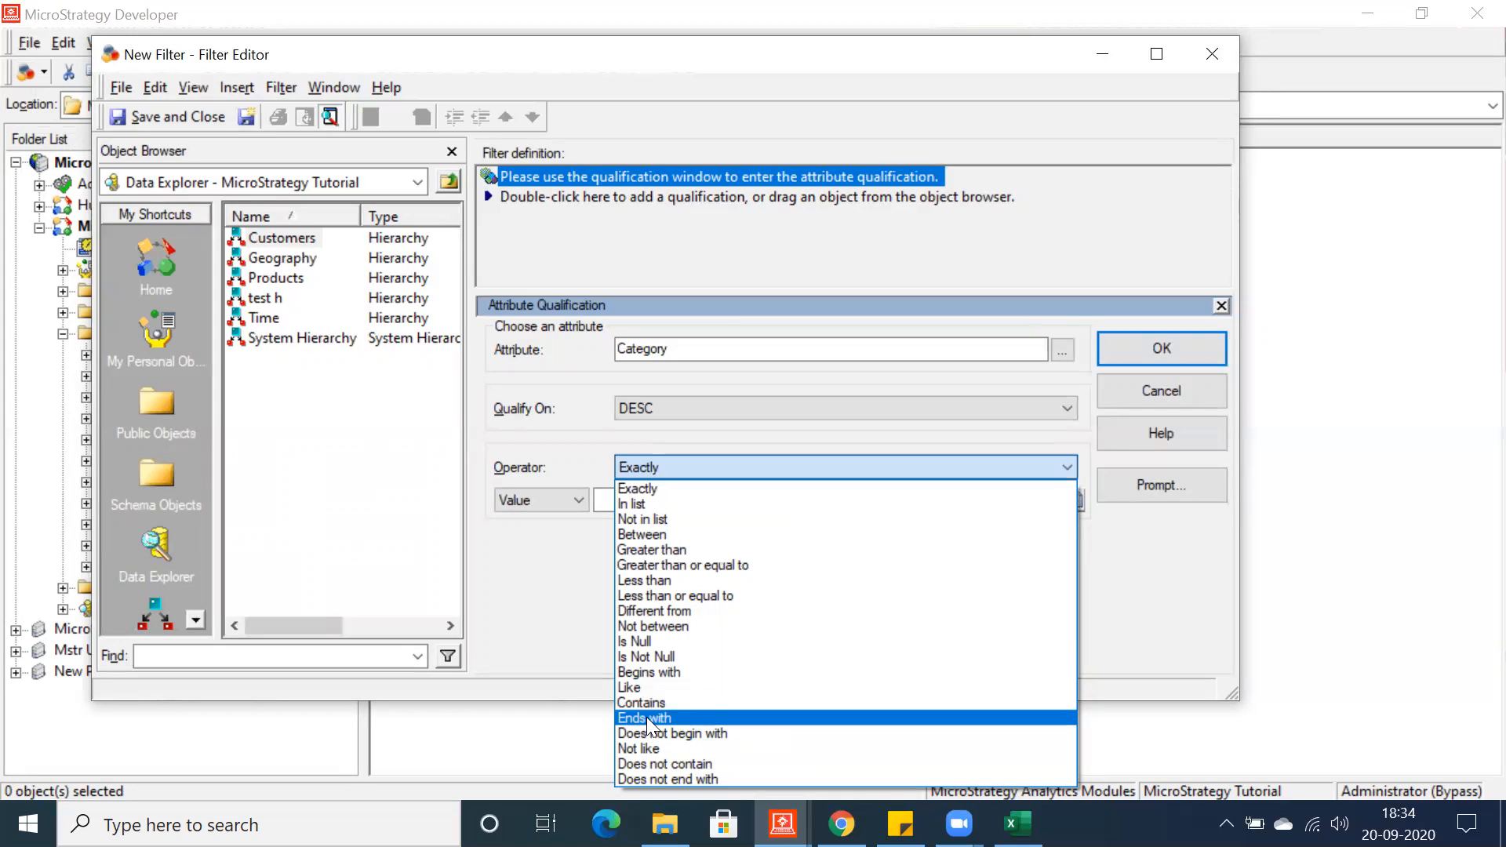
left_click(571, 551)
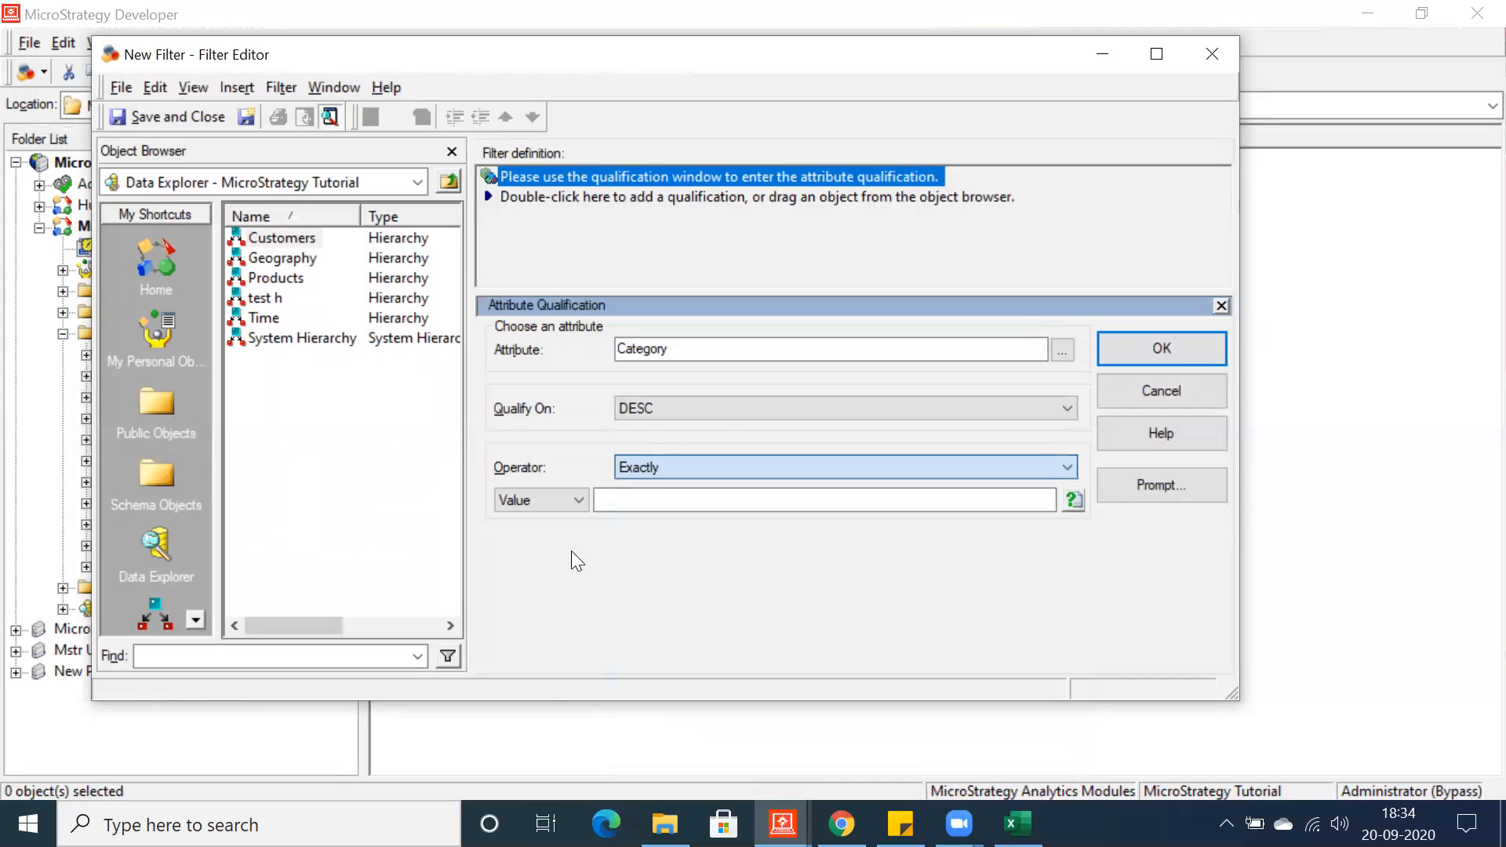
- Change the attribute to Region and qualify it on DESC with the operator Begins with and the value South
double_click(688, 348)
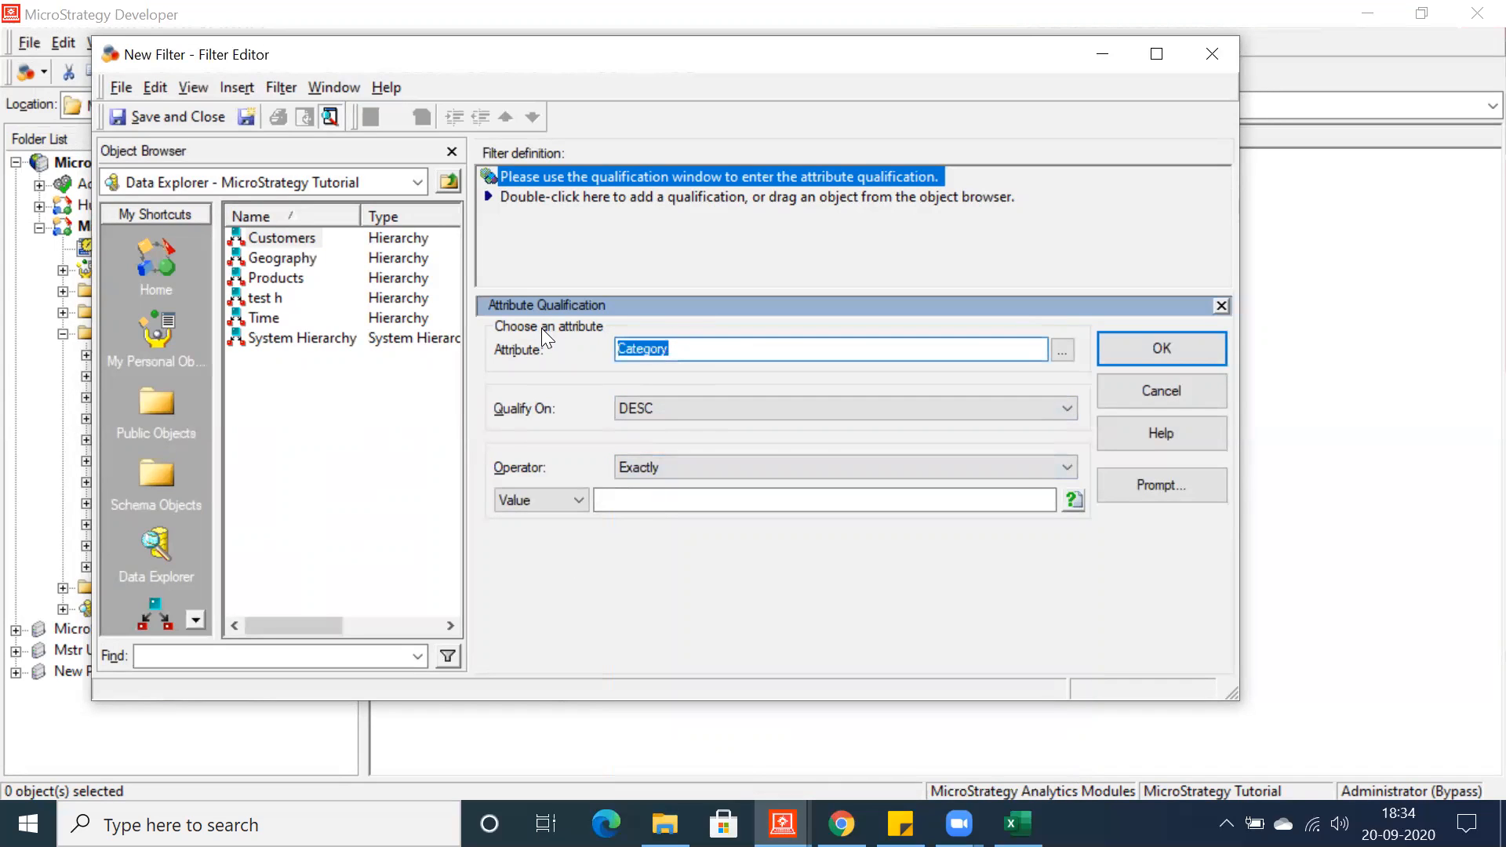
type("Region")
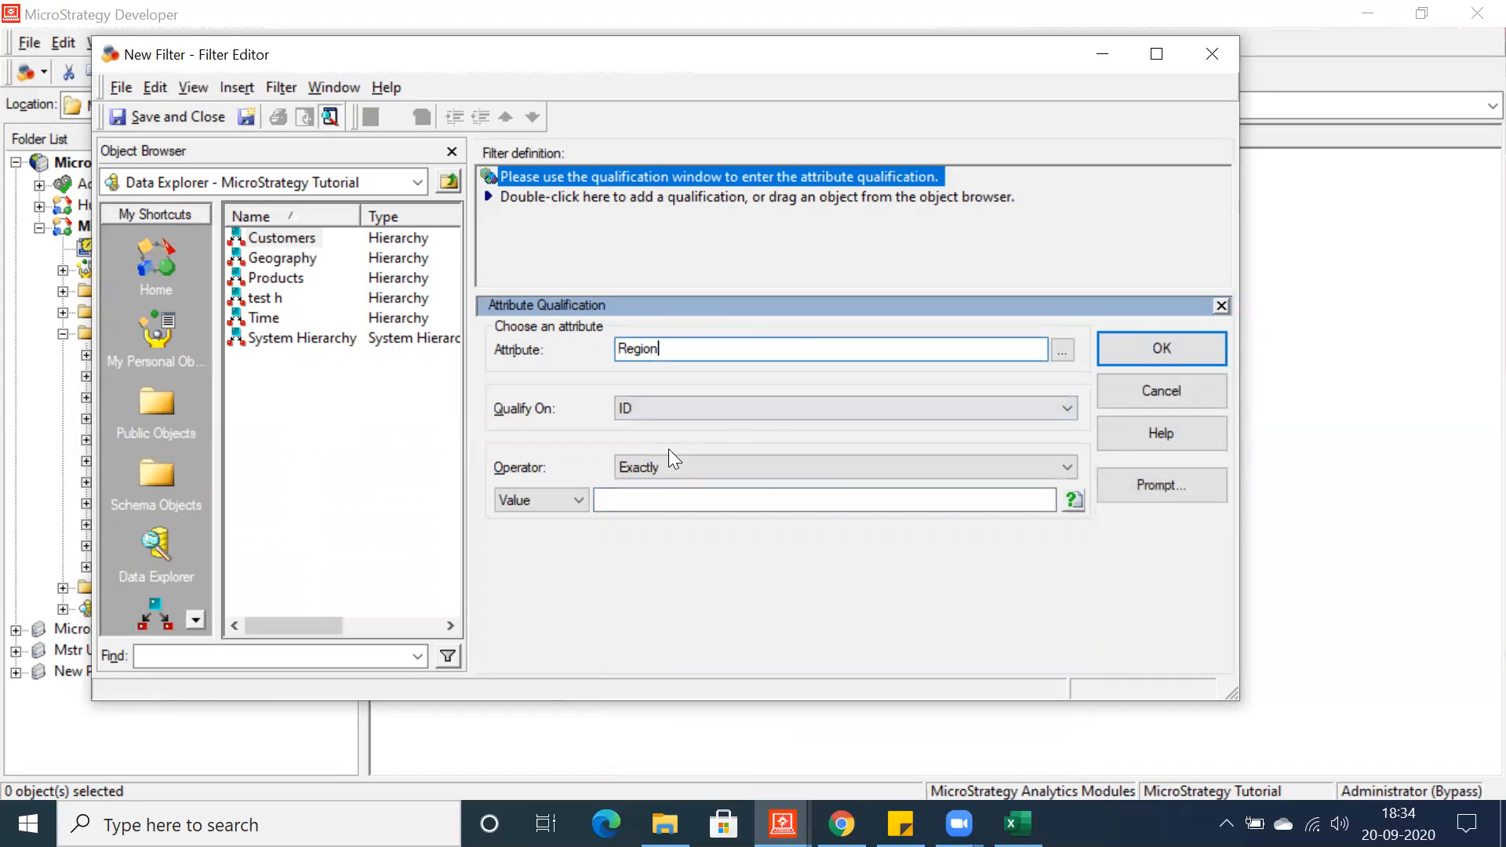
left_click(647, 412)
left_click(638, 459)
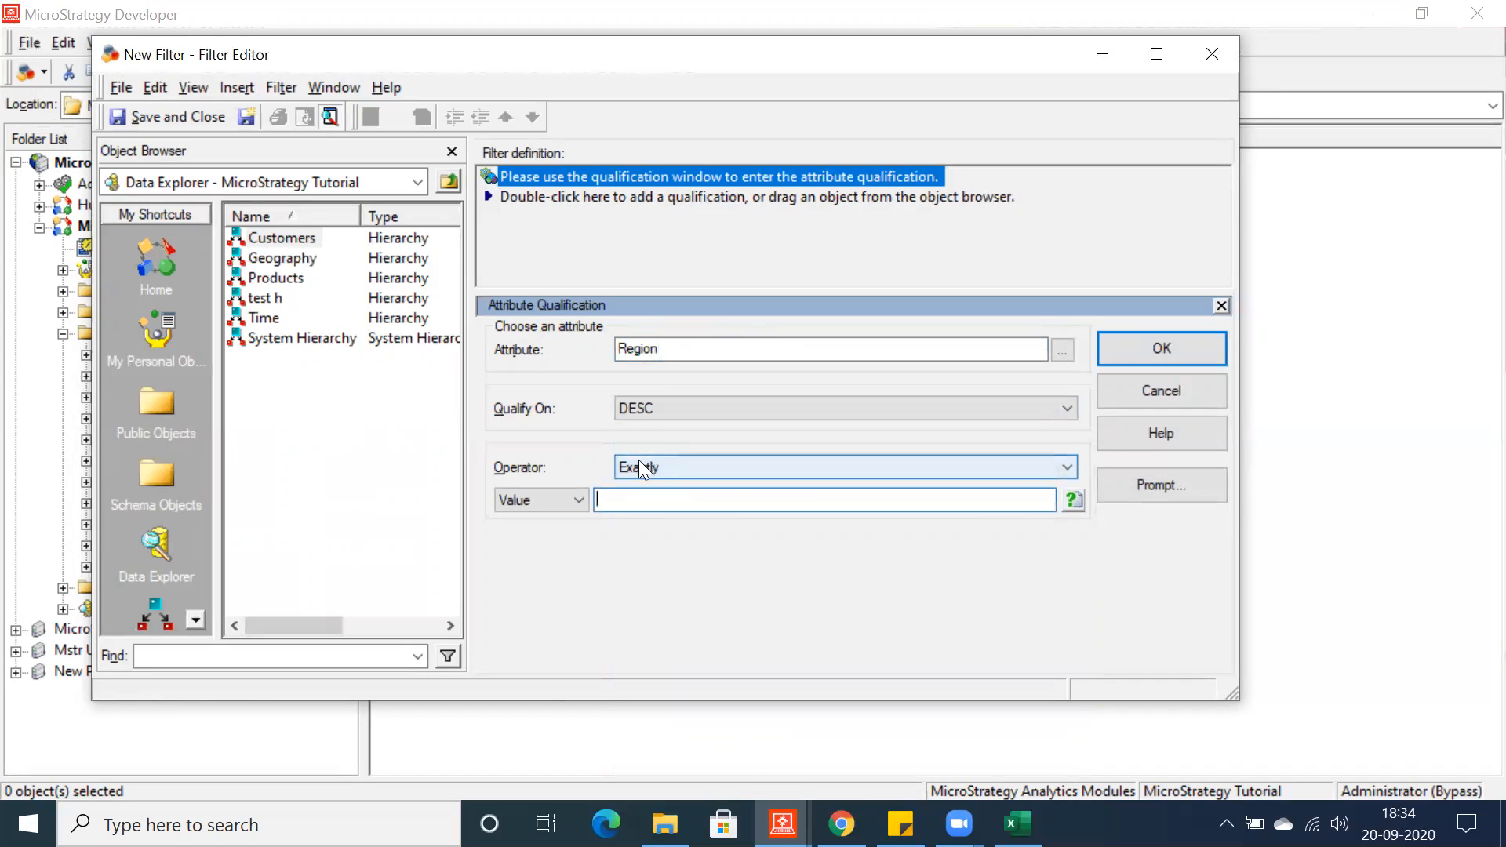
left_click(639, 464)
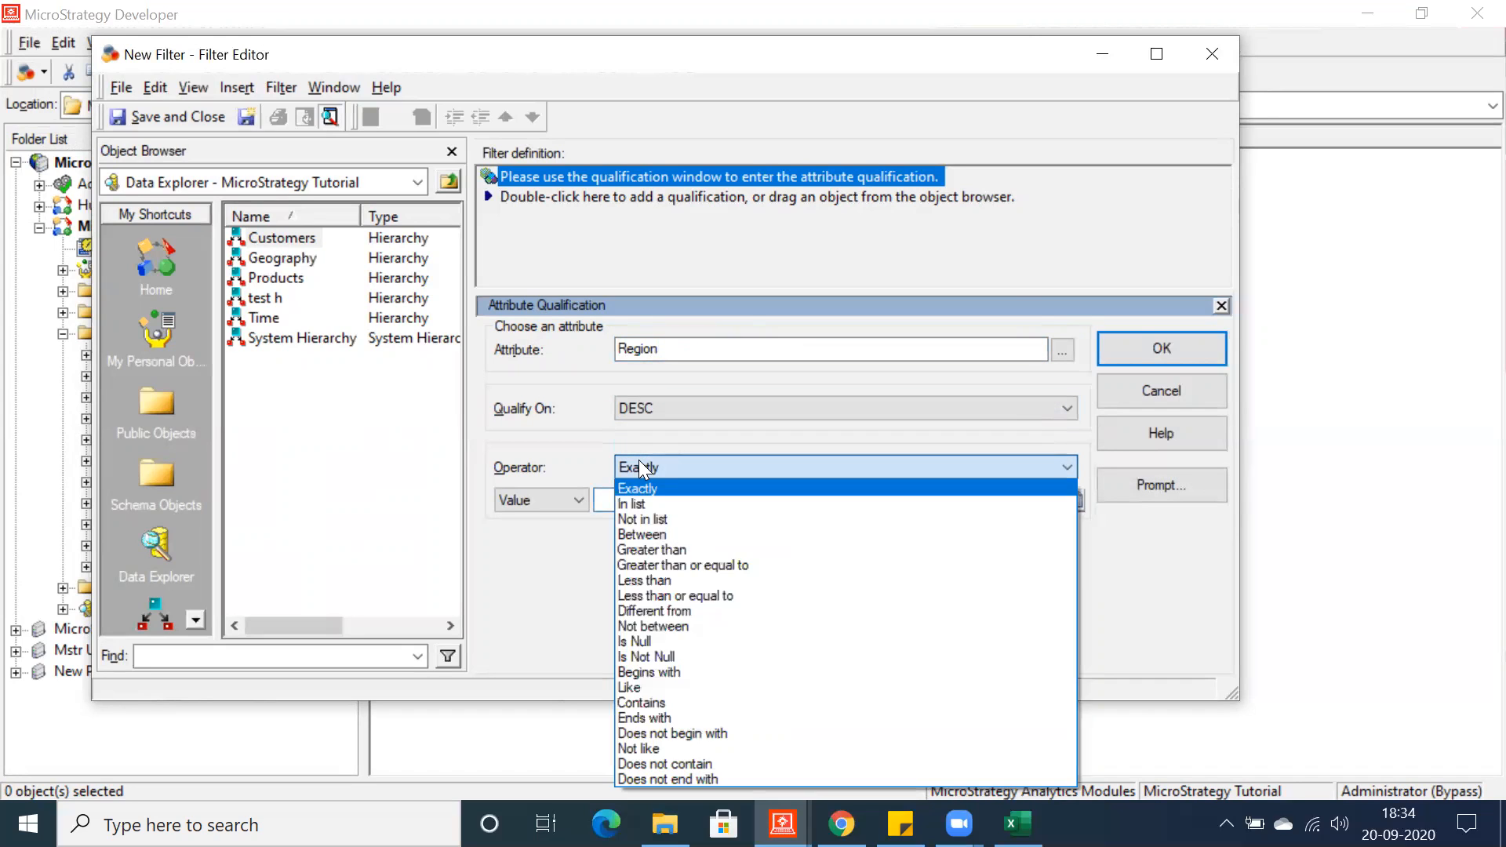
left_click(649, 672)
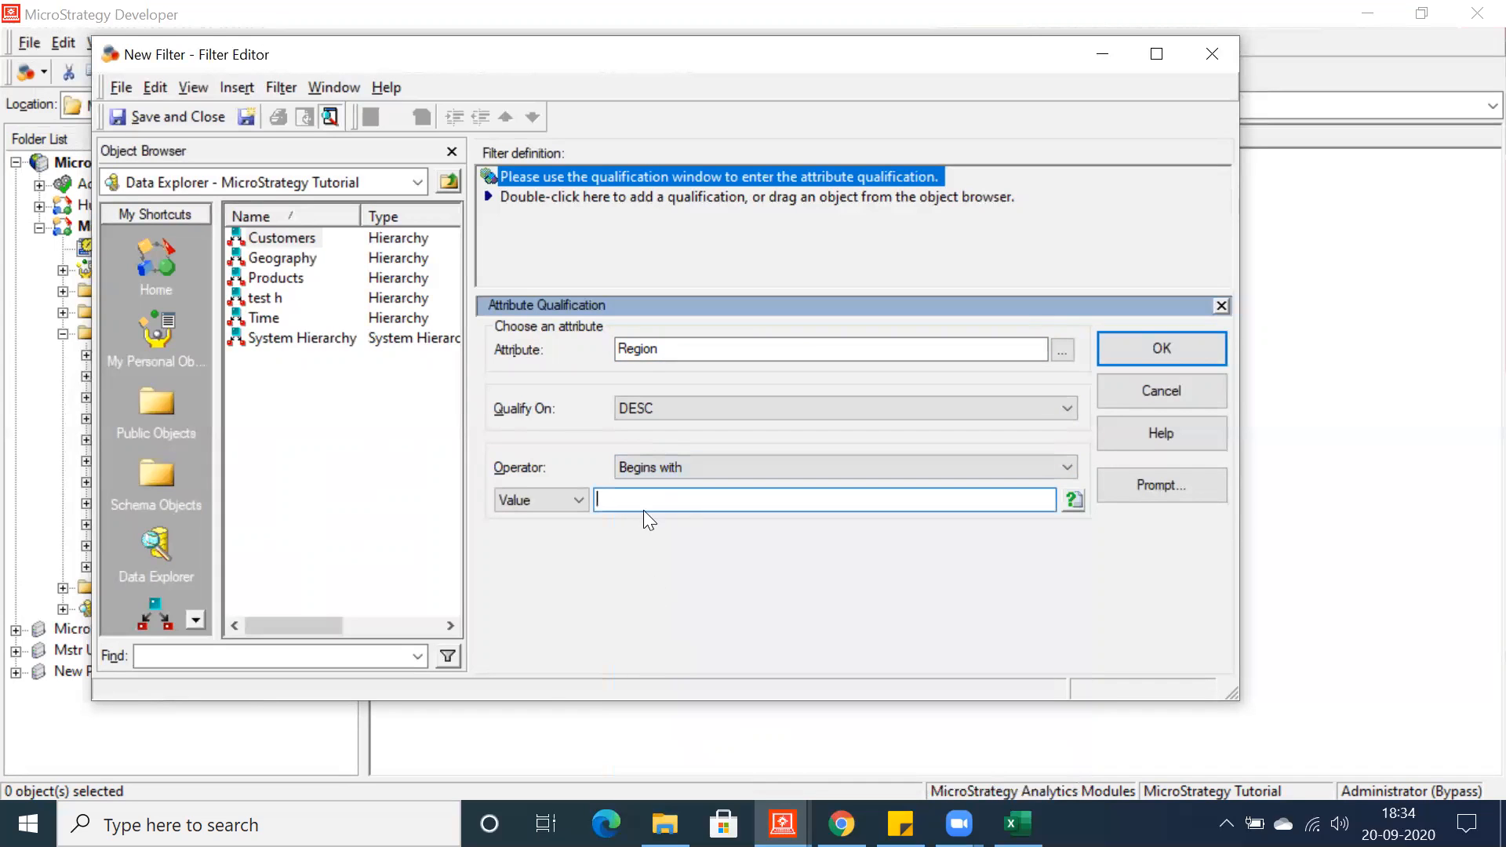
left_click(1158, 343)
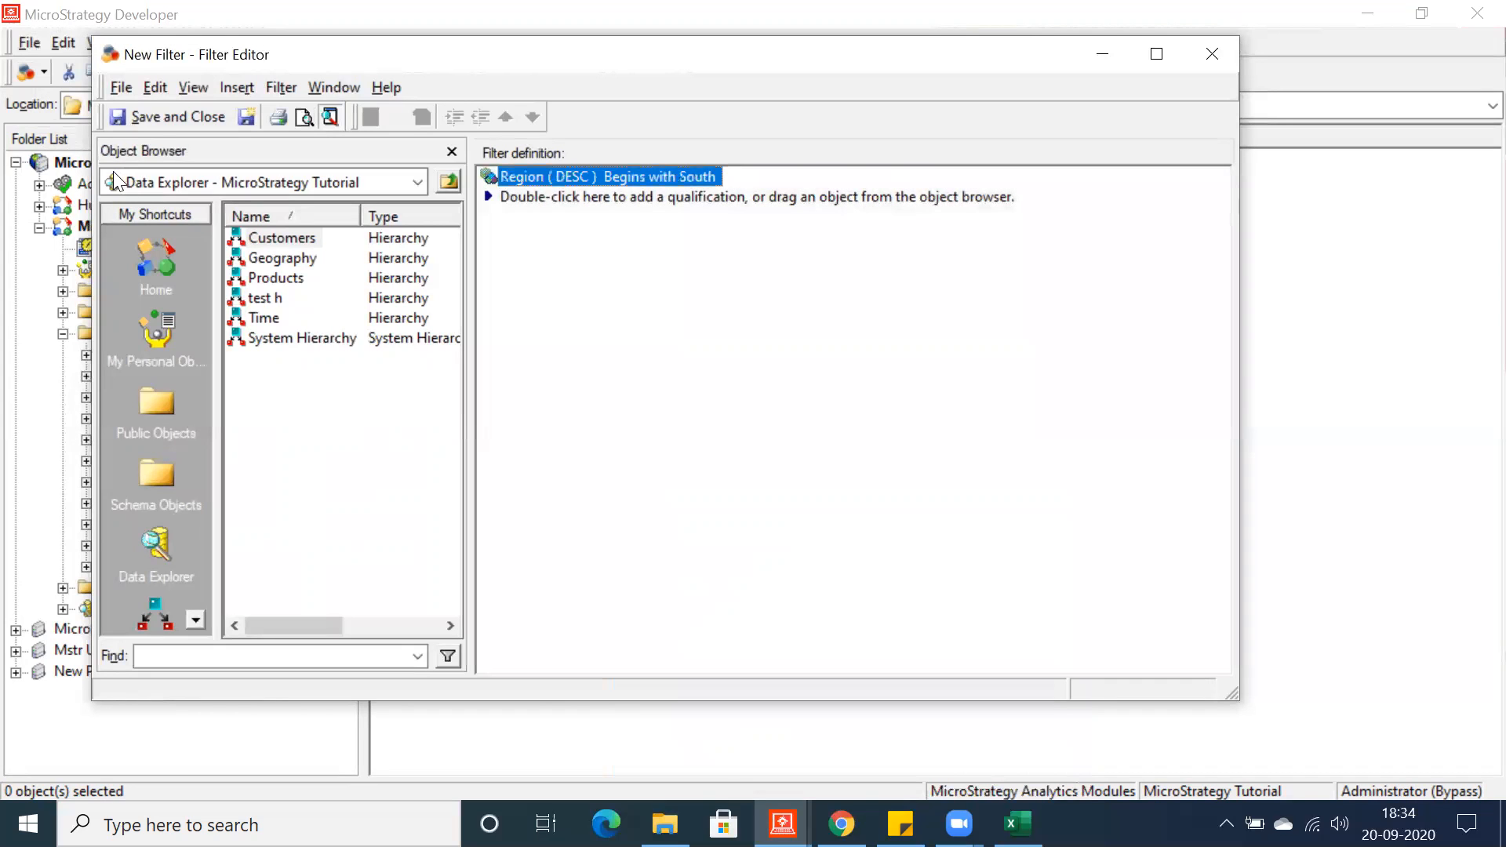
- Save the filter as Begins with South in the Filters folder and close the editor
key("ctrl+s")
type("B")
key("BackSpace")
type("Begins with South")
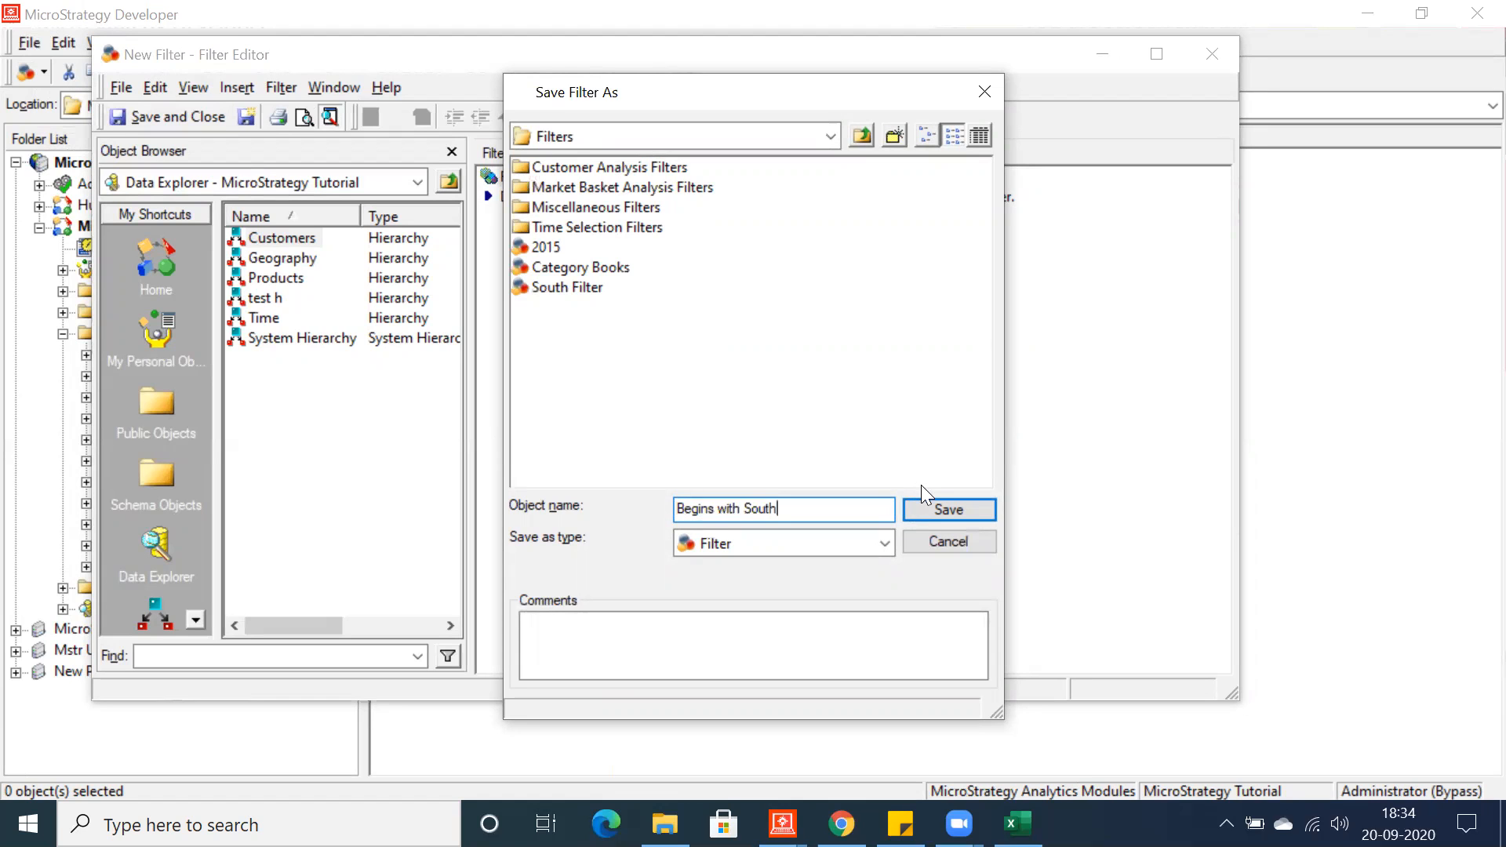
left_click(949, 510)
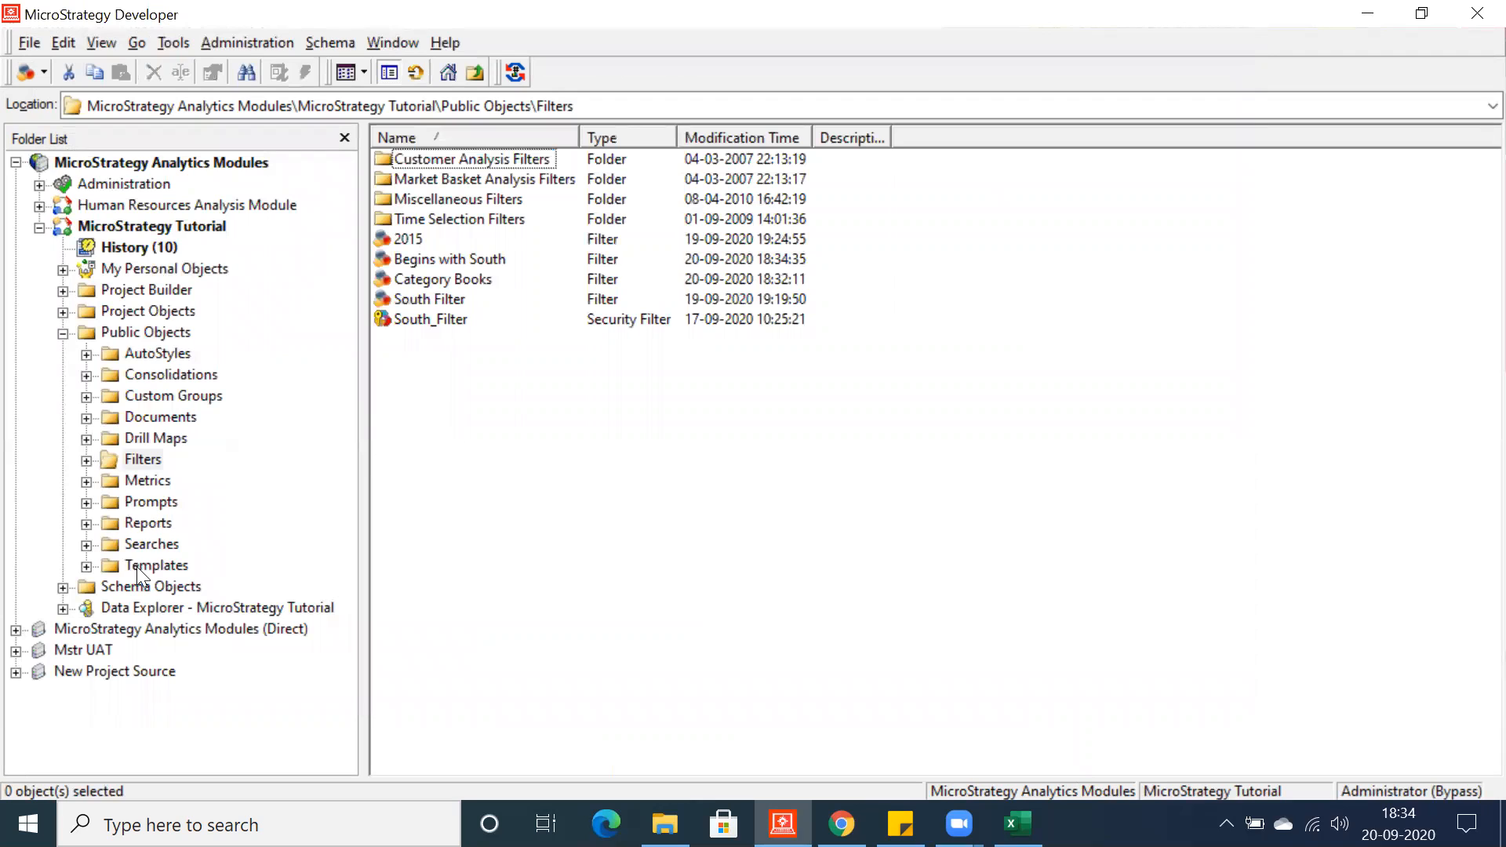
- Open Sample Report from the Reports folder for editing and remove Subcategory from its grid template
left_click(148, 524)
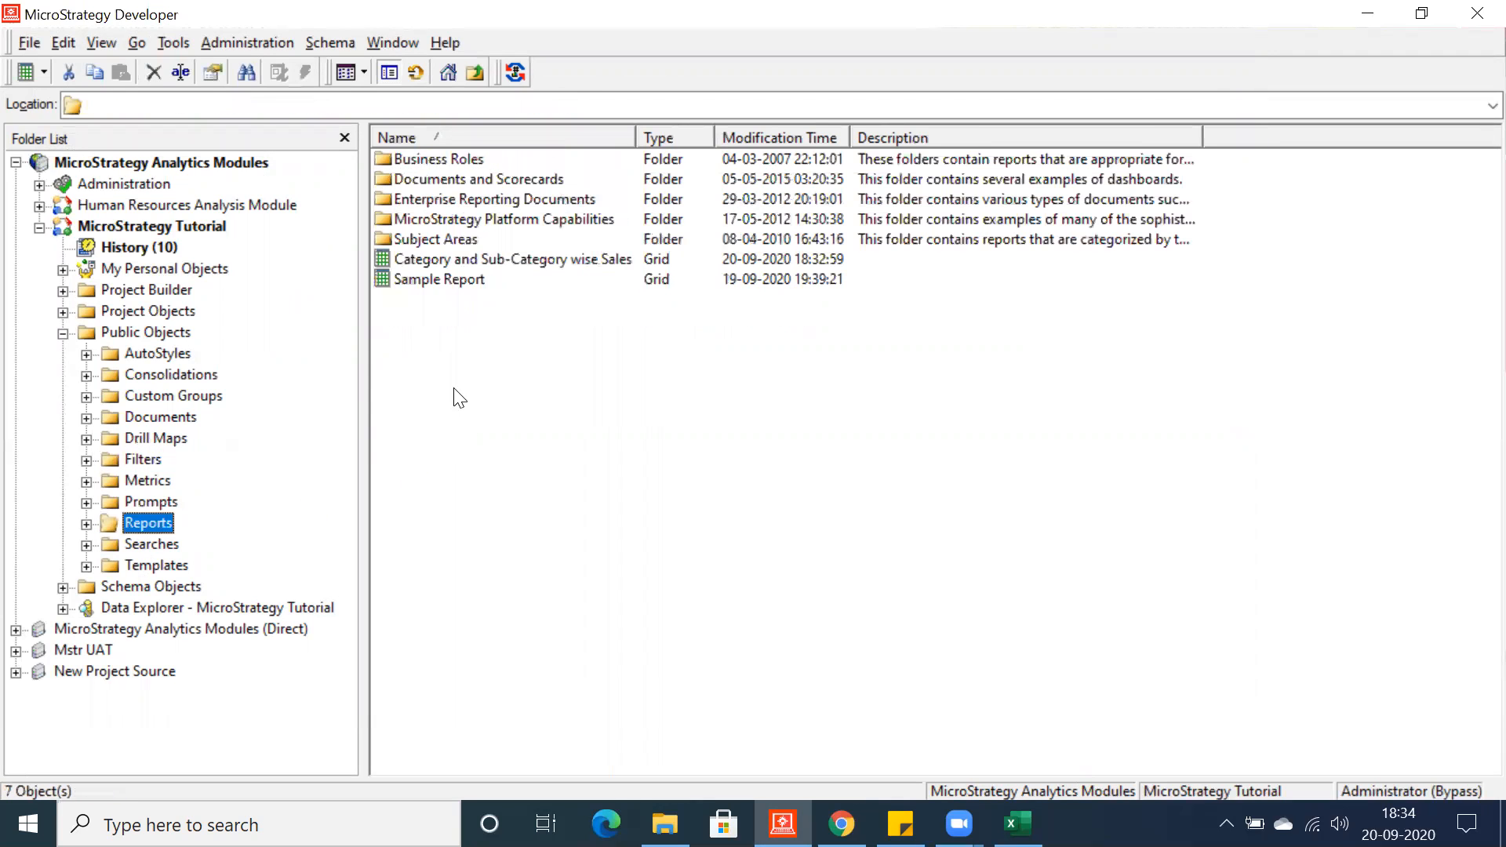
left_click(434, 354)
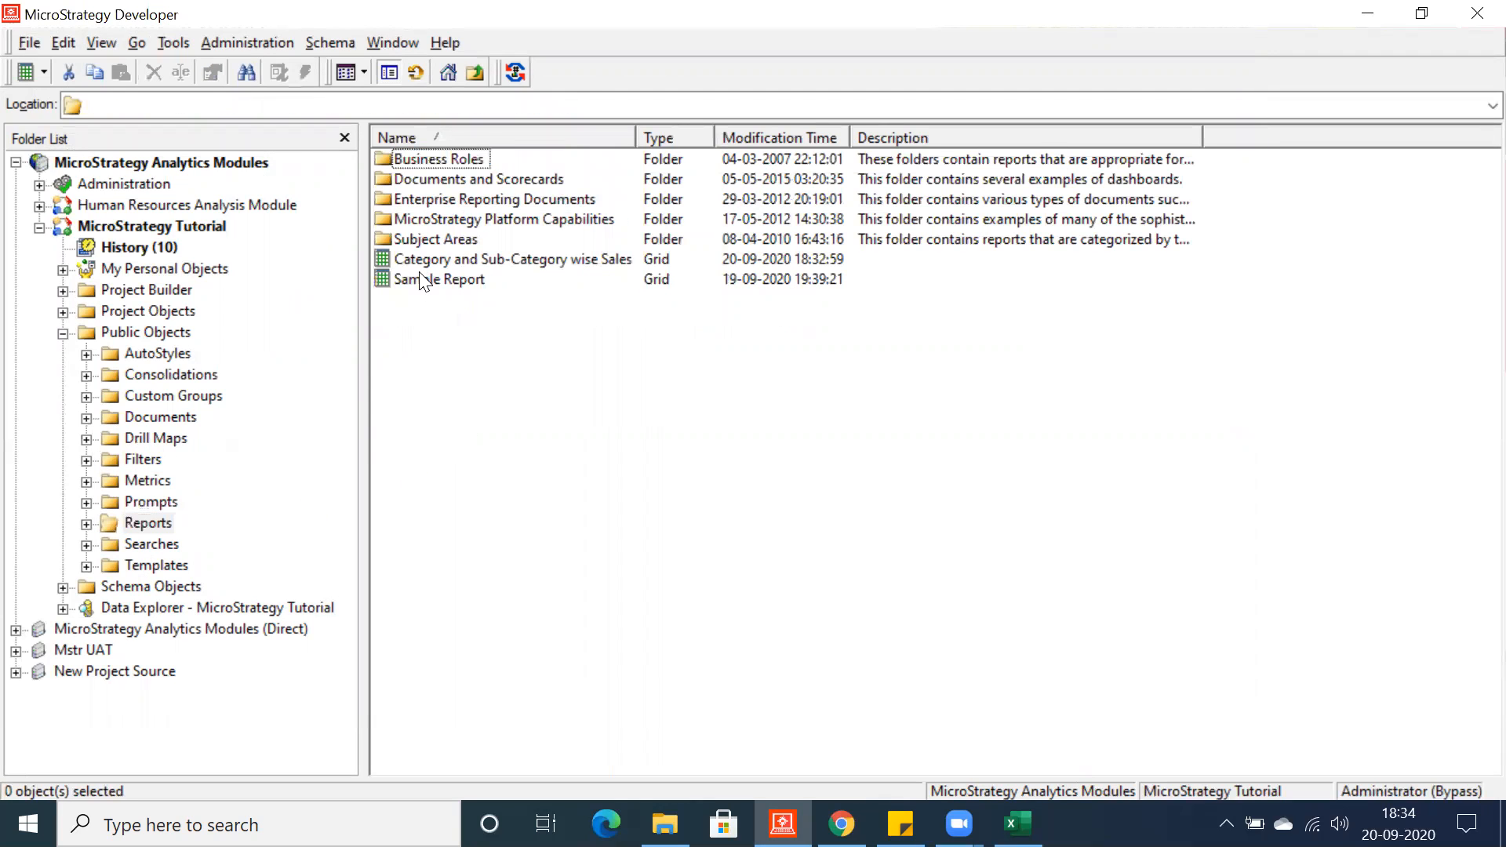
right_click(423, 280)
left_click(474, 425)
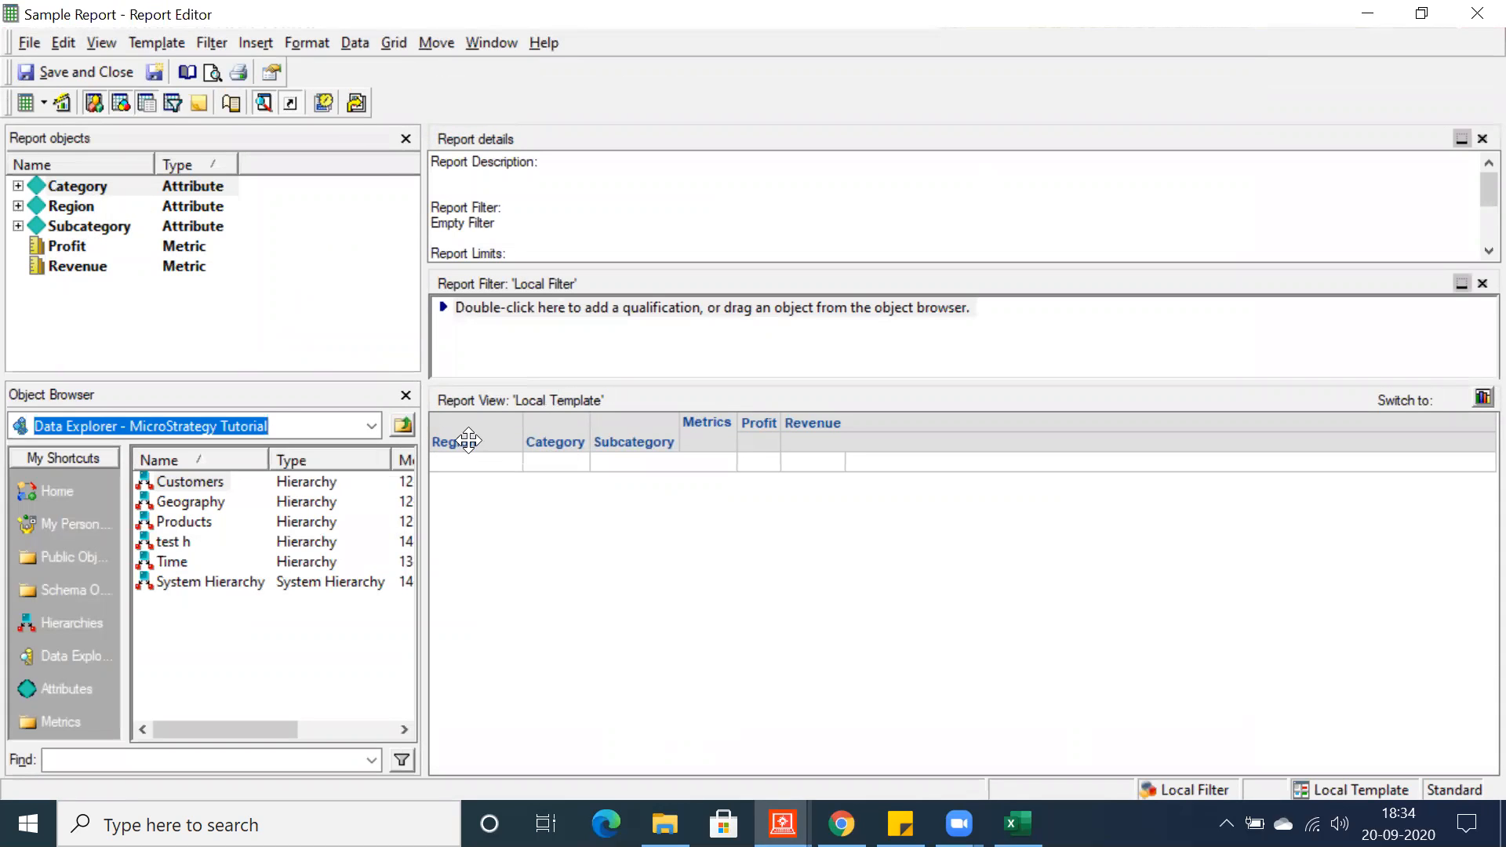
left_click_drag(613, 443, 139, 304)
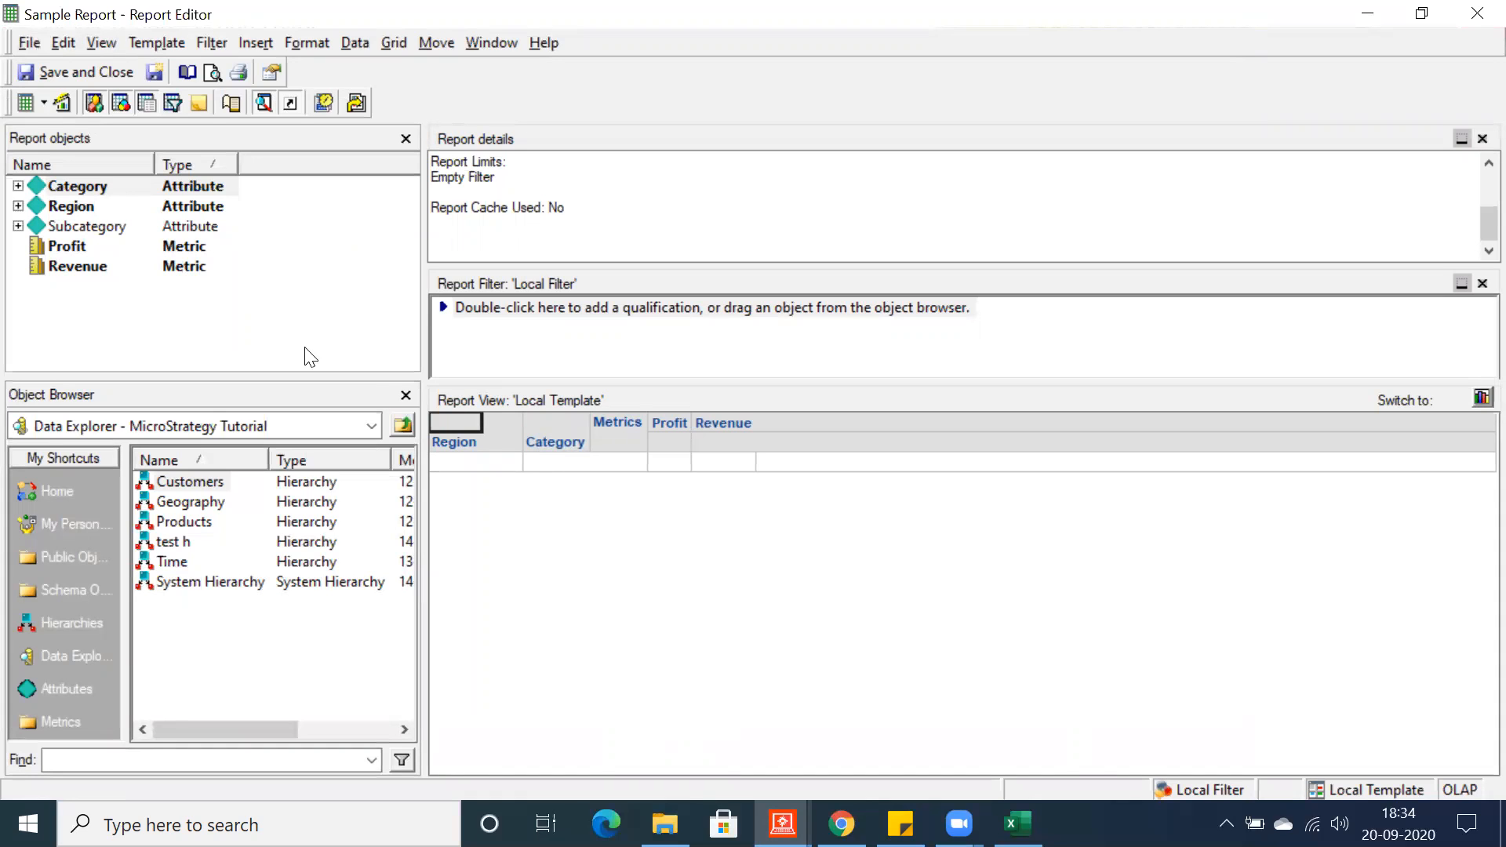
- Add the Begins with South filter from the public Filters folder to Sample Report's report filter
left_click(42, 554)
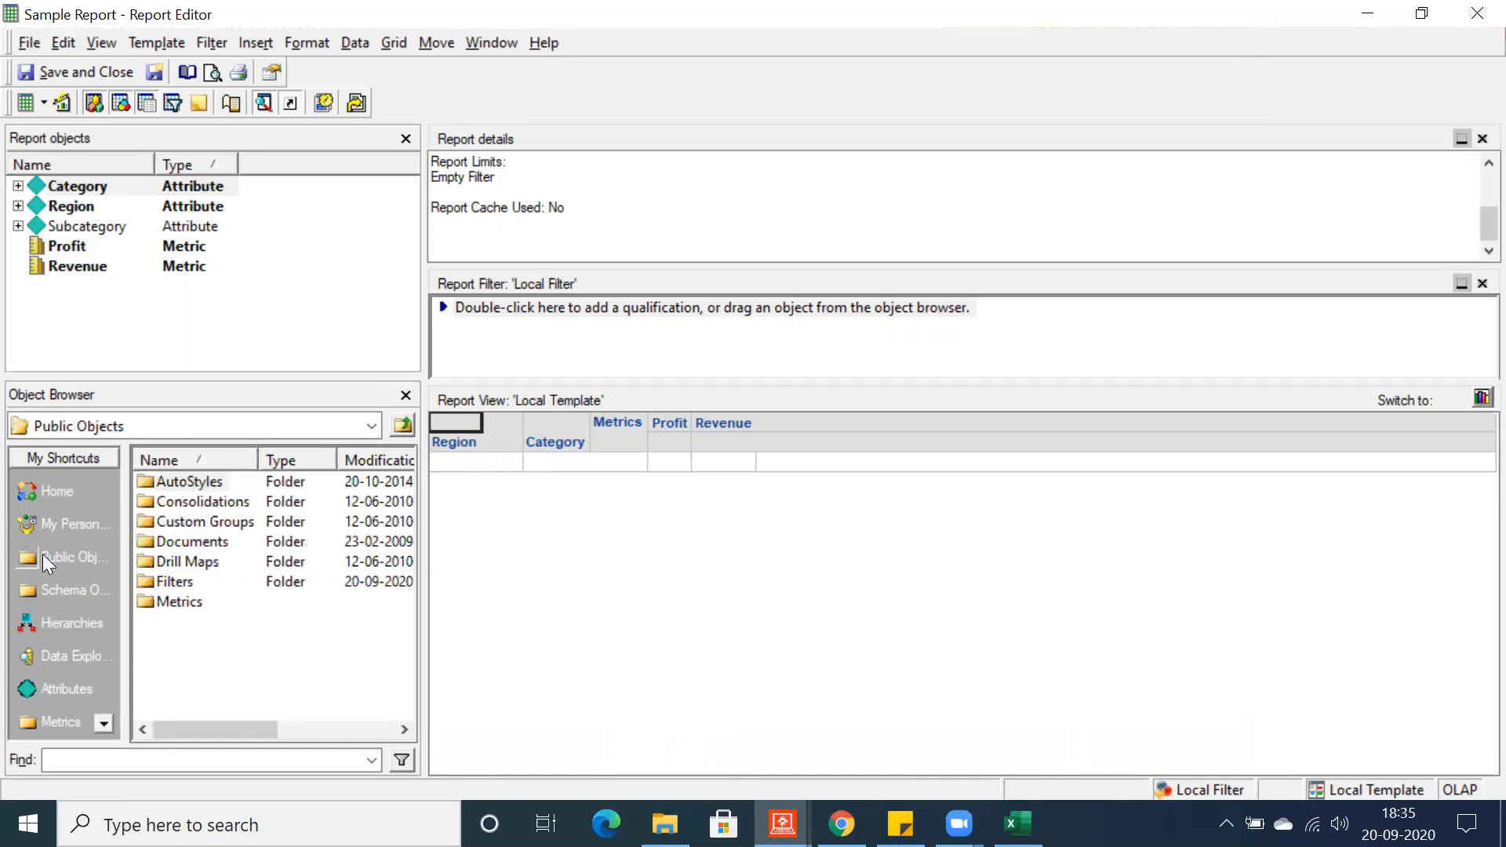
double_click(161, 583)
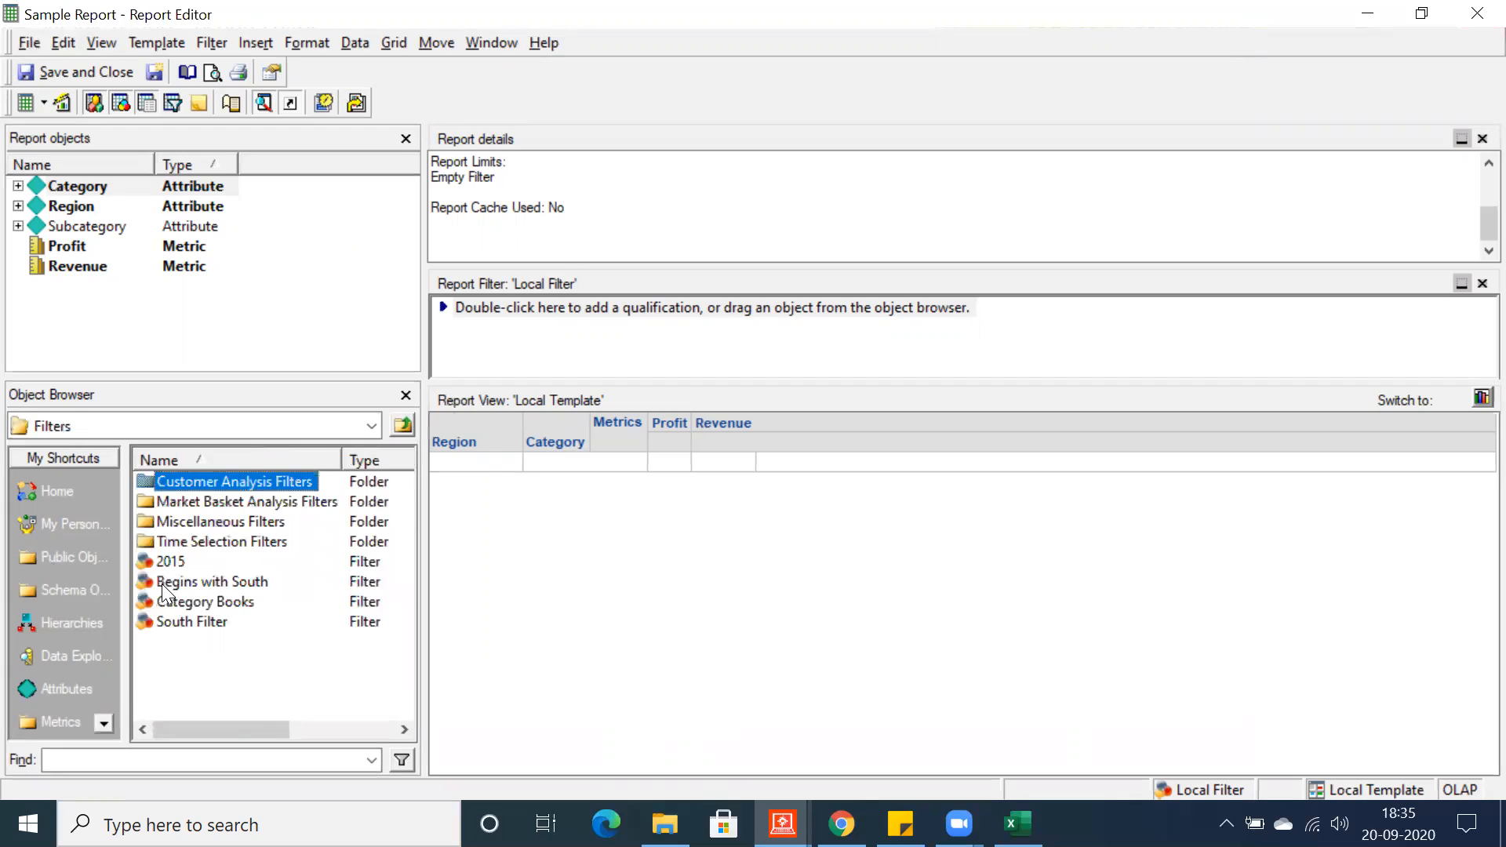
right_click(165, 579)
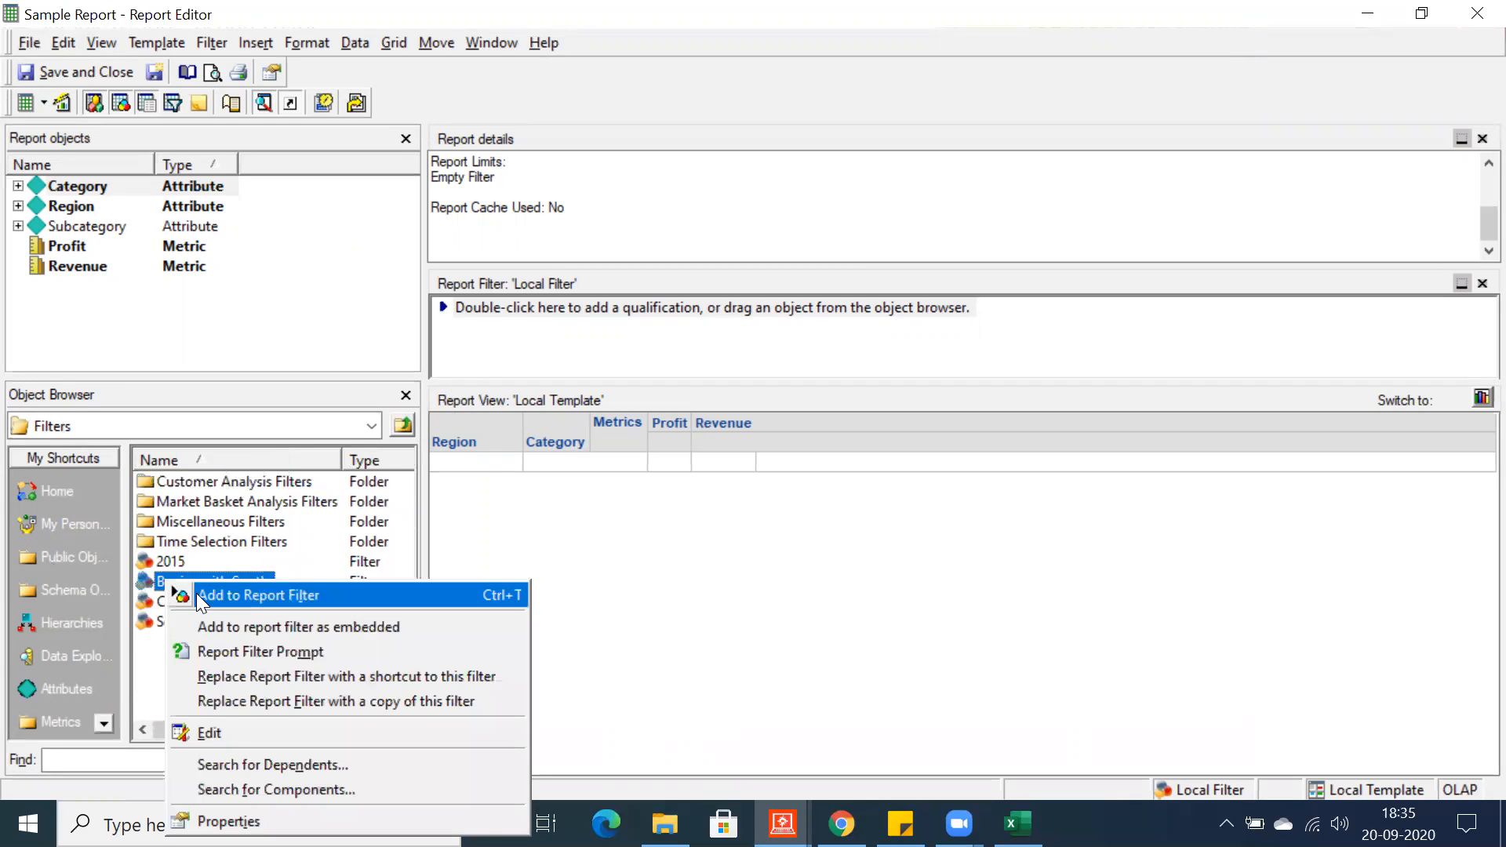
left_click(196, 593)
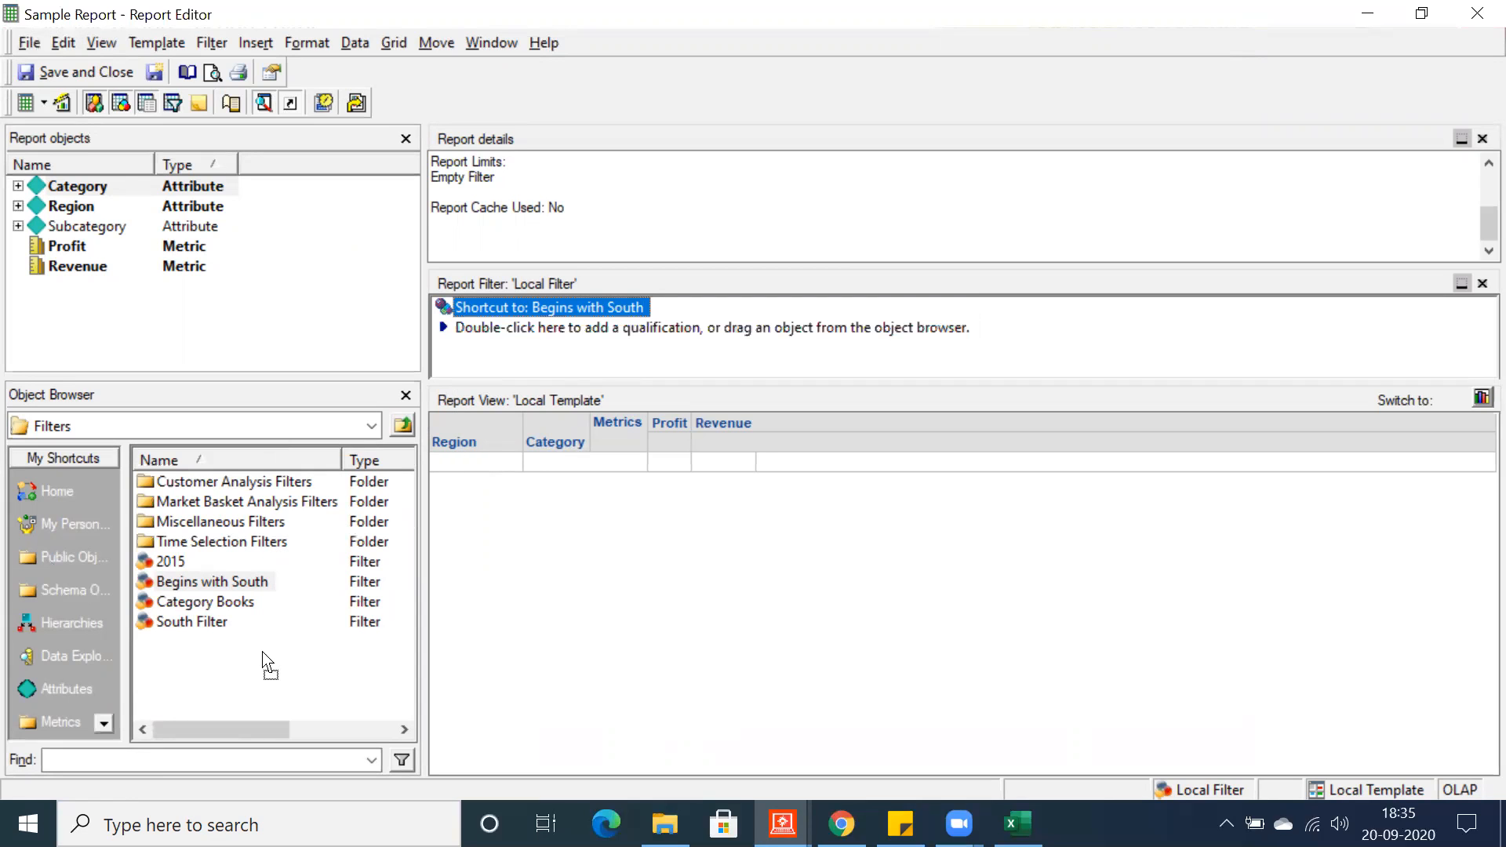
- Run the report and hide the Region attribute's ID form in the grid, closing the view filter pane
left_click(30, 103)
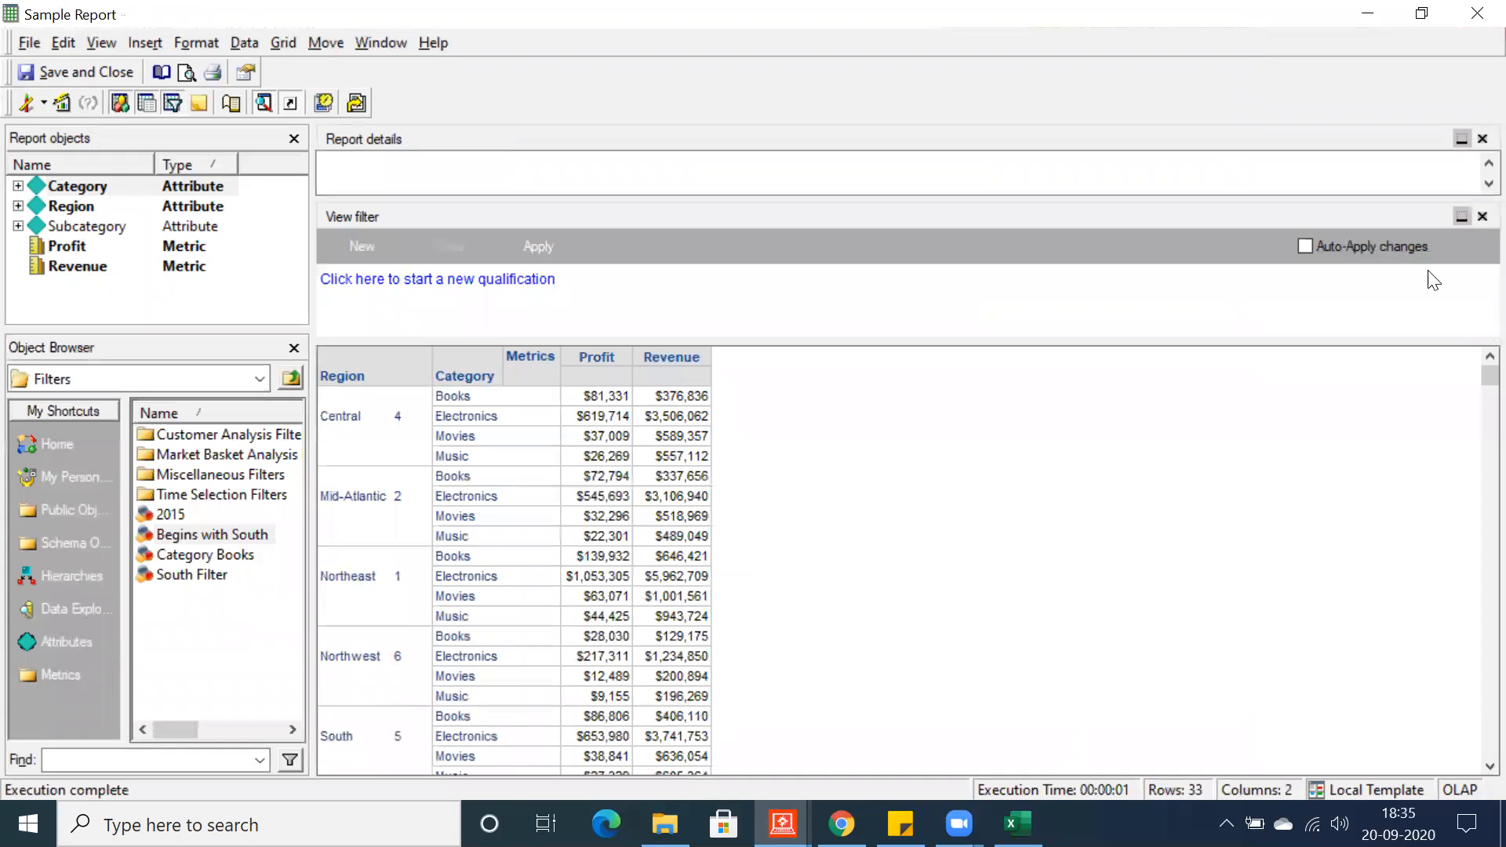
left_click(1482, 216)
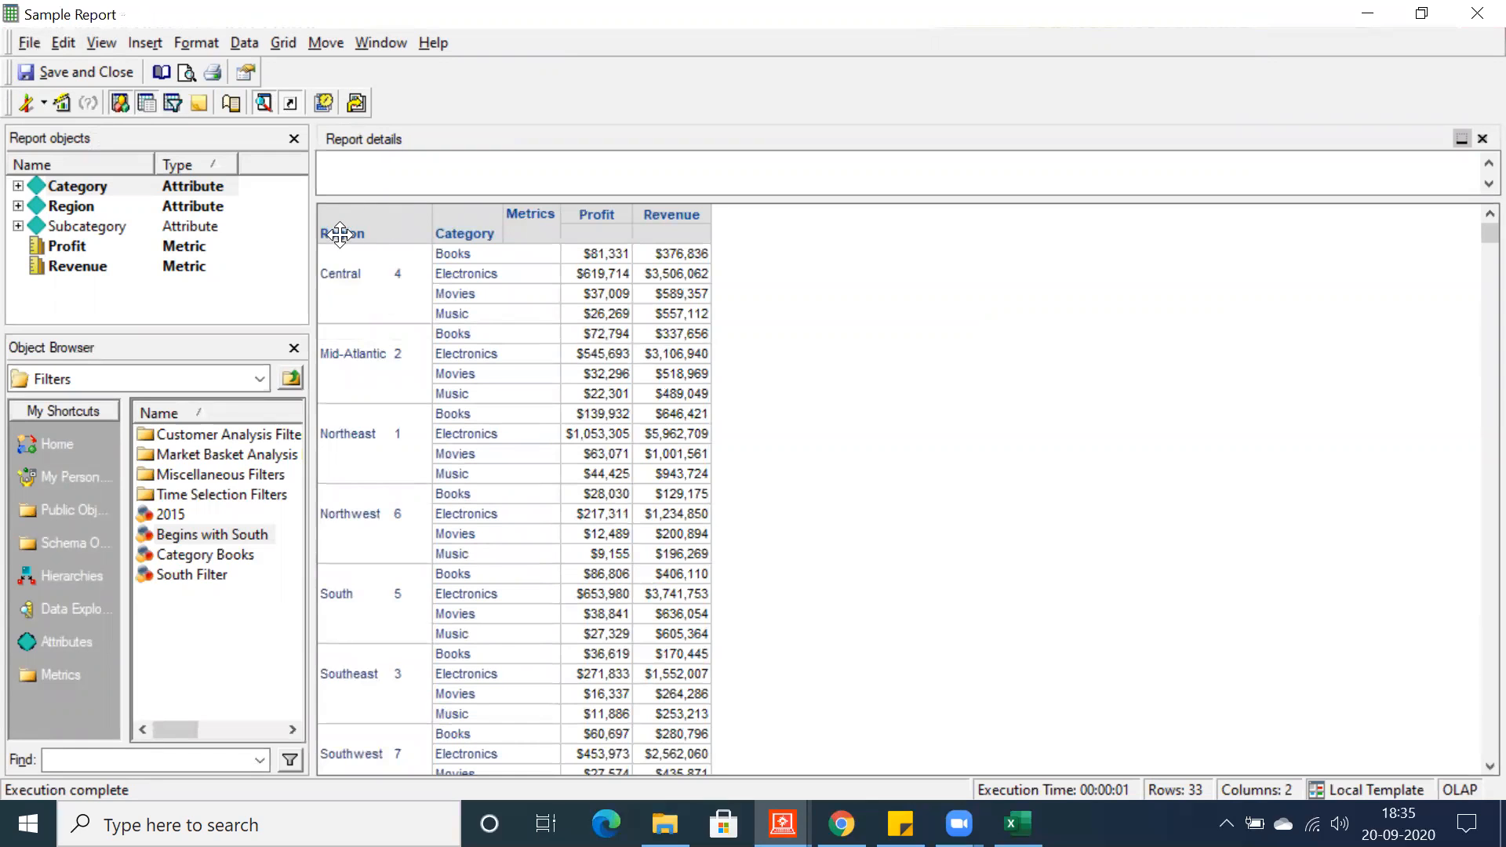
right_click(384, 242)
mouse_move(508, 318)
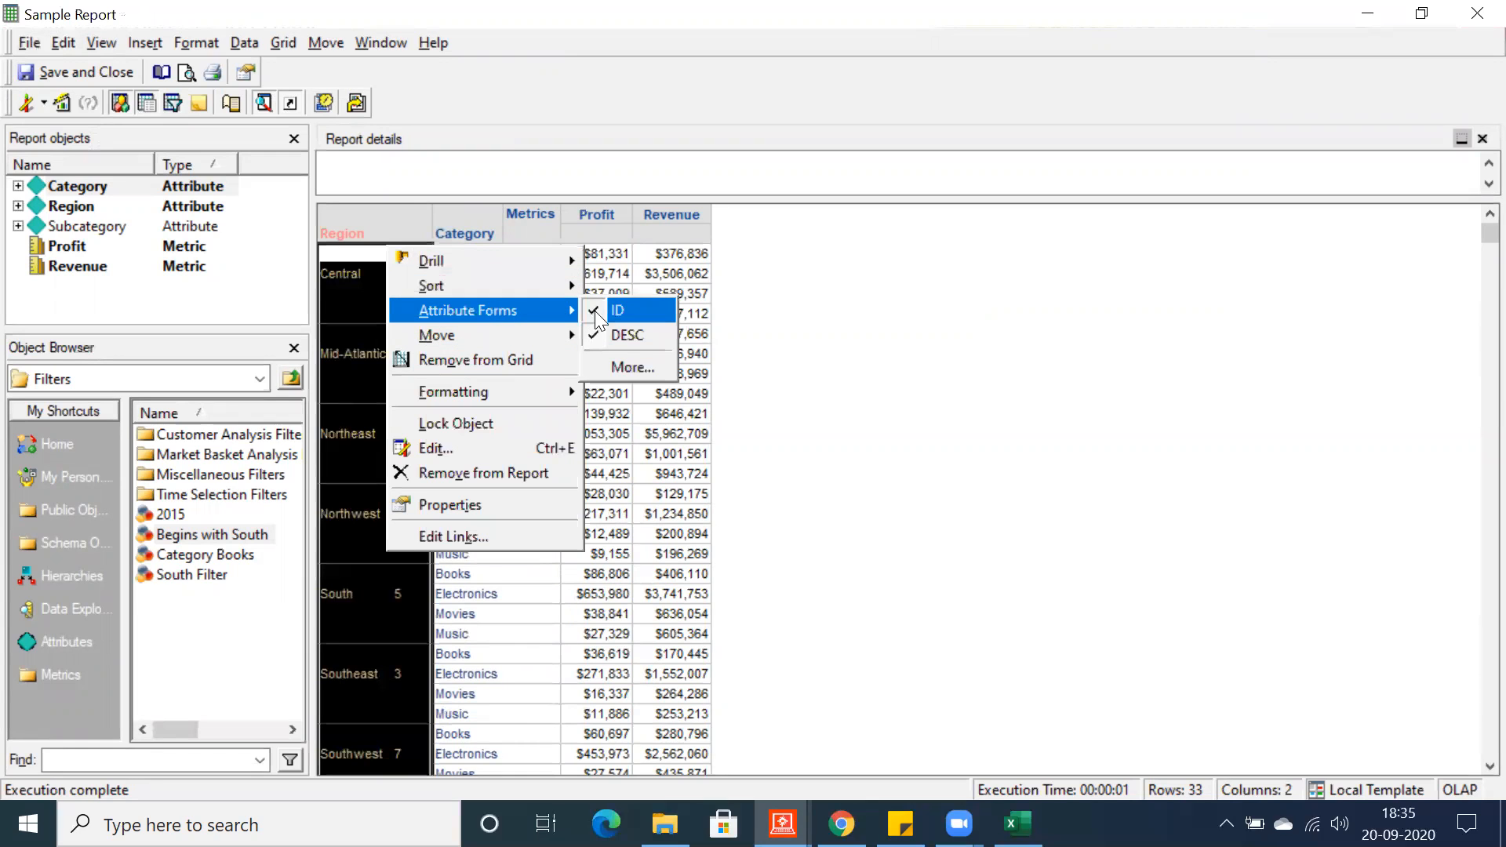
left_click(619, 317)
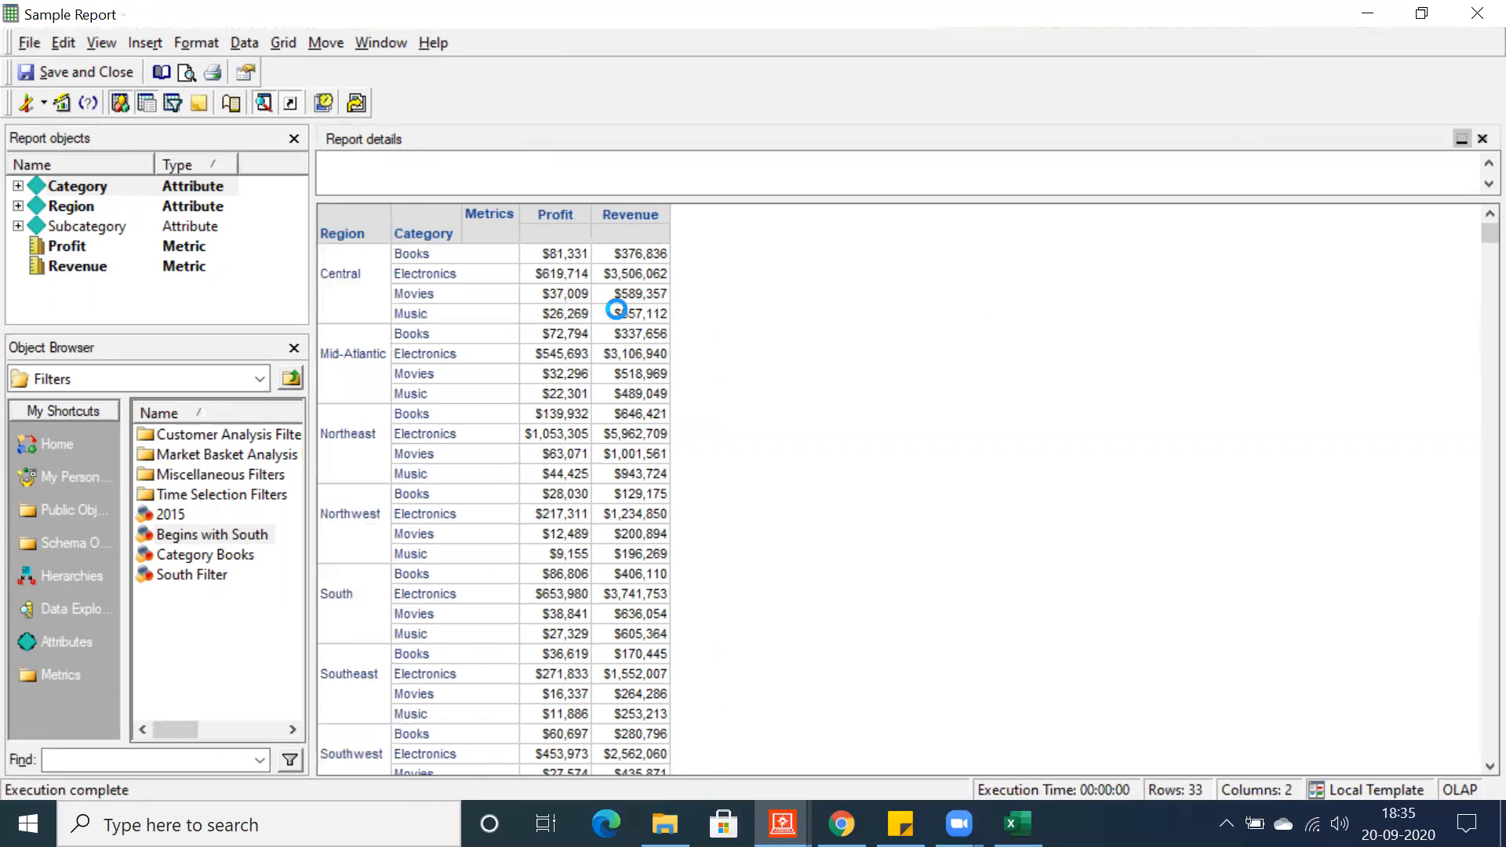
- Review the regions listed in the executed report and close the report details pane
scroll(345, 714, "down", 2)
scroll(362, 676, "up", 2)
scroll(385, 637, "down", 2)
scroll(383, 637, "up", 2)
left_click(1482, 138)
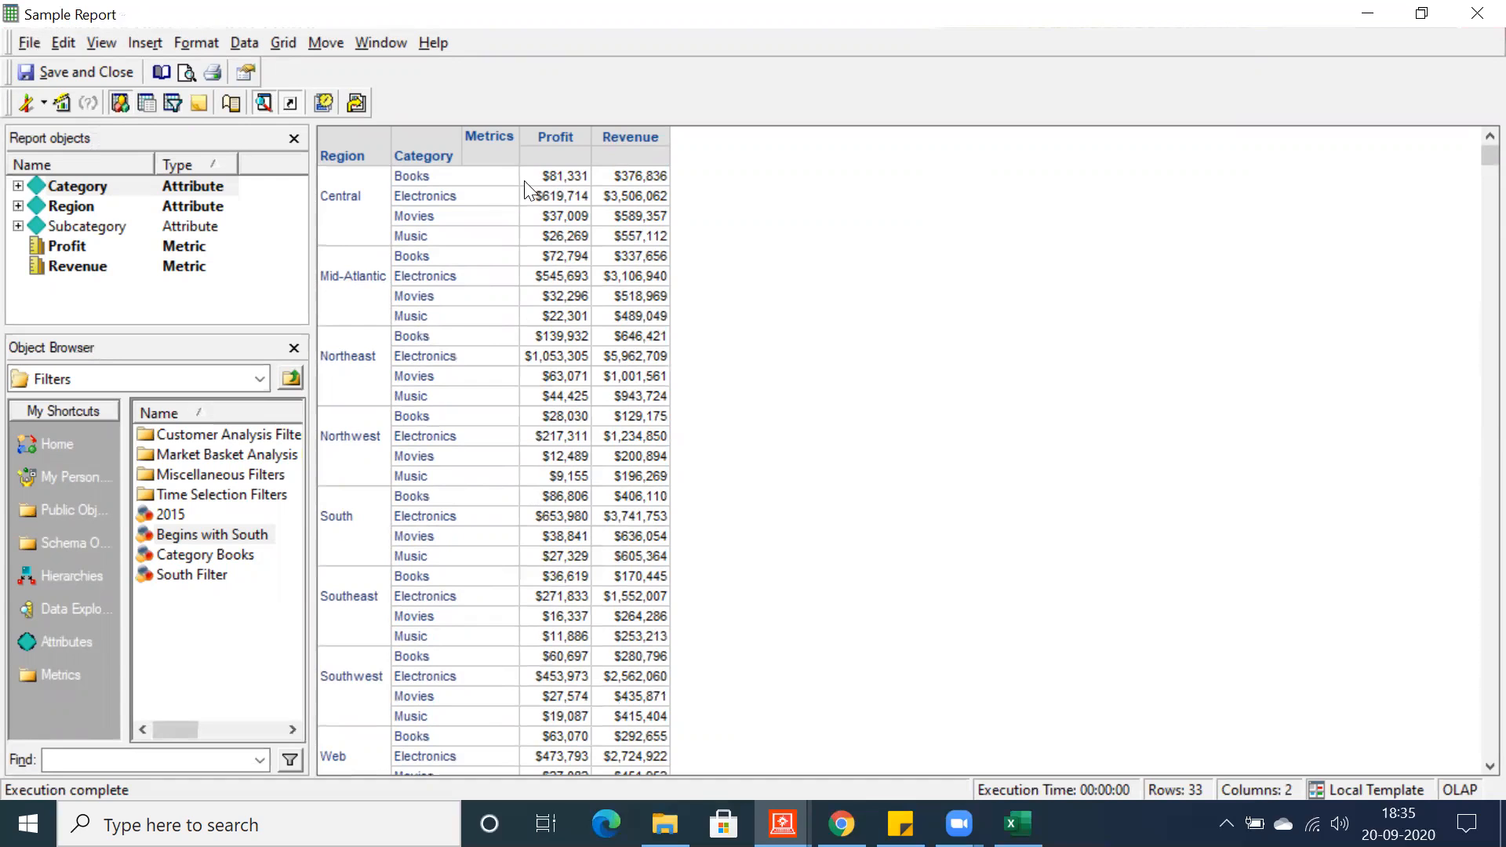
- Return to the report's design view, add the Begins with South filter to the report filter and run the report
left_click(43, 105)
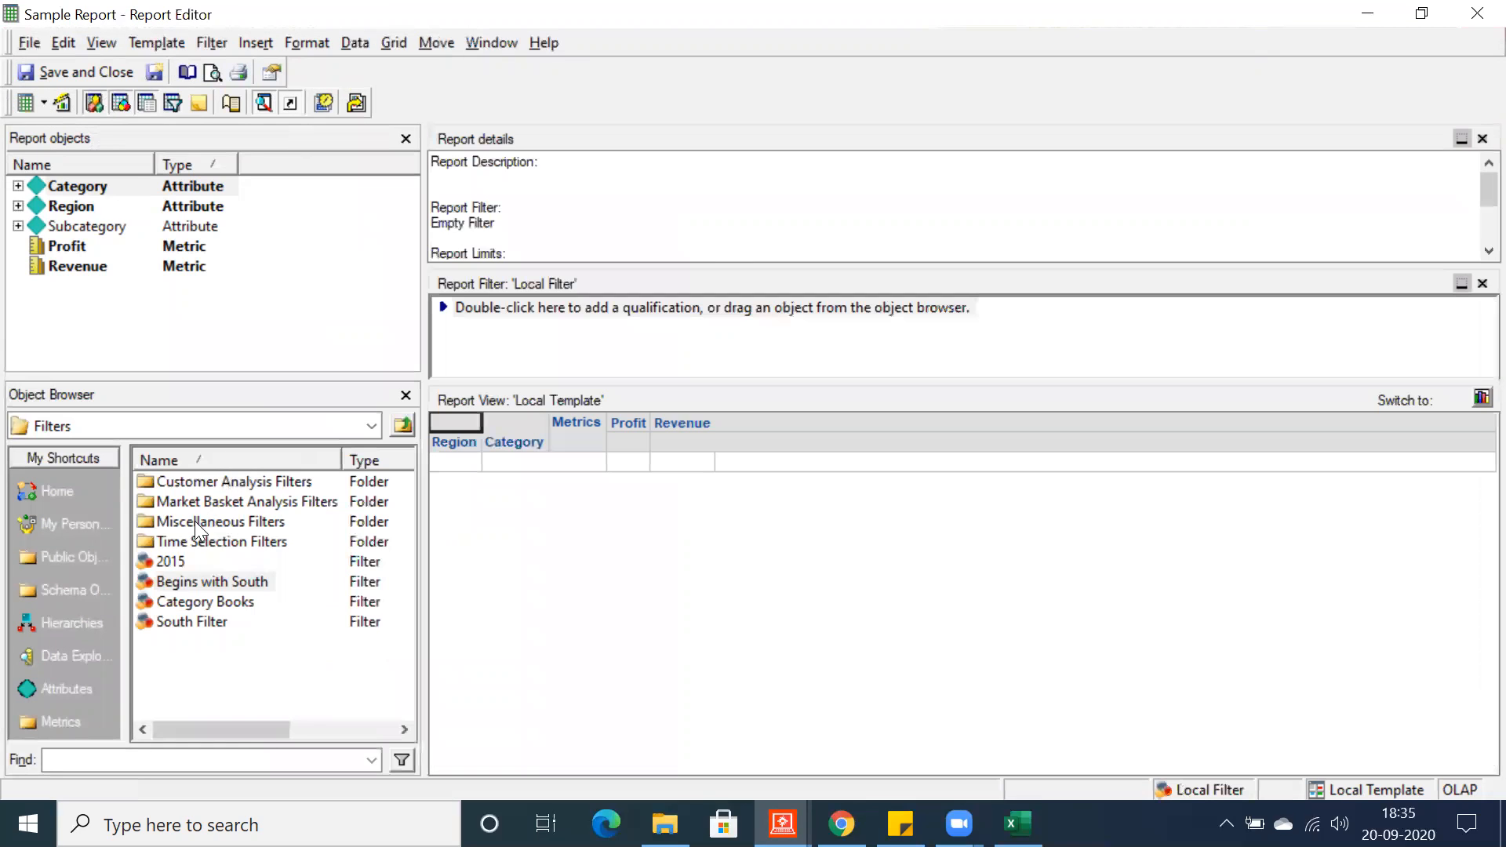
right_click(173, 580)
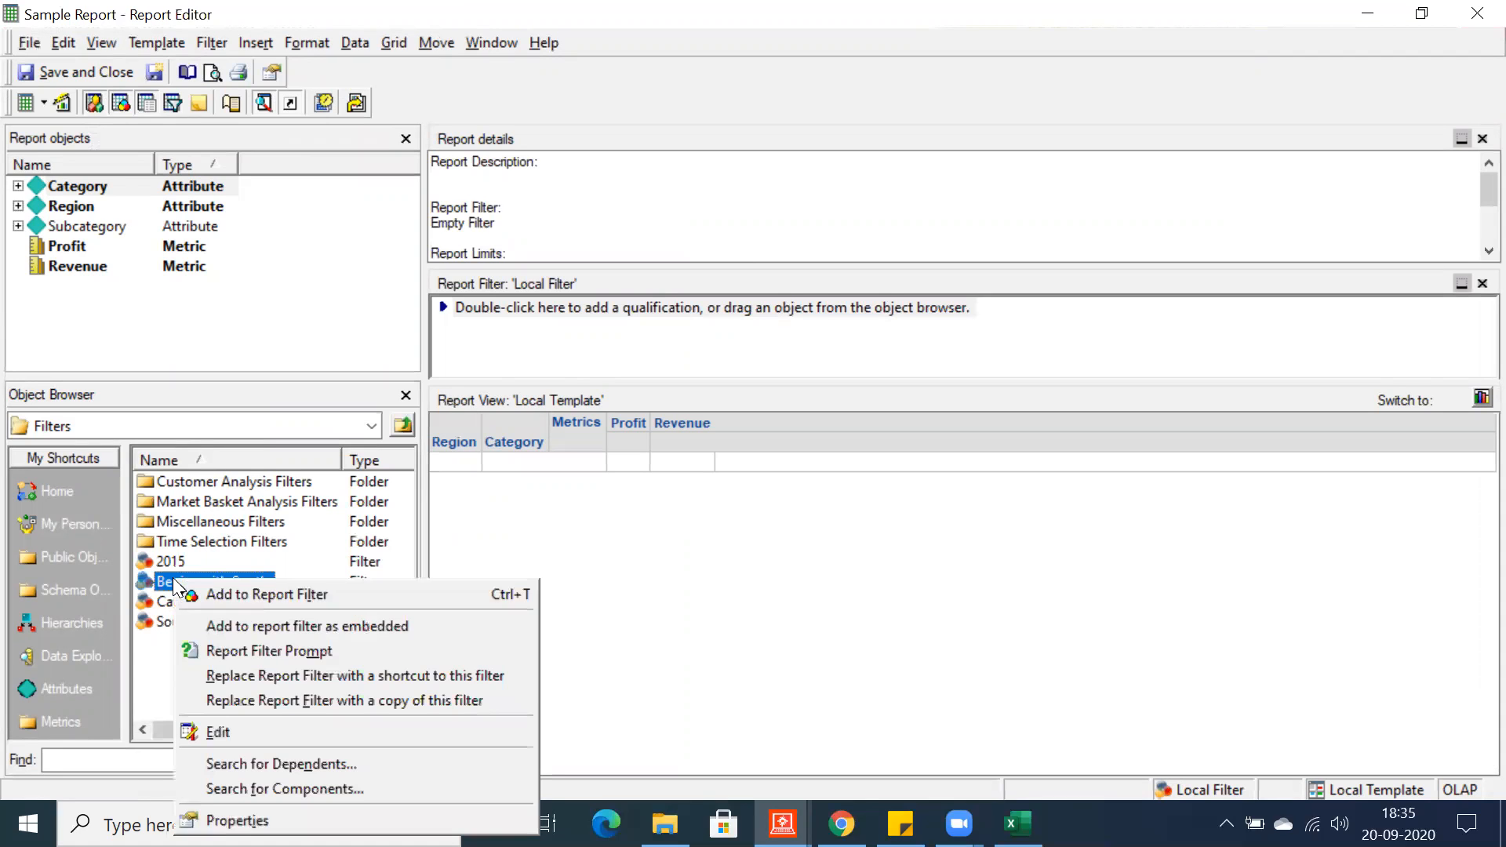
left_click(215, 600)
left_click(26, 103)
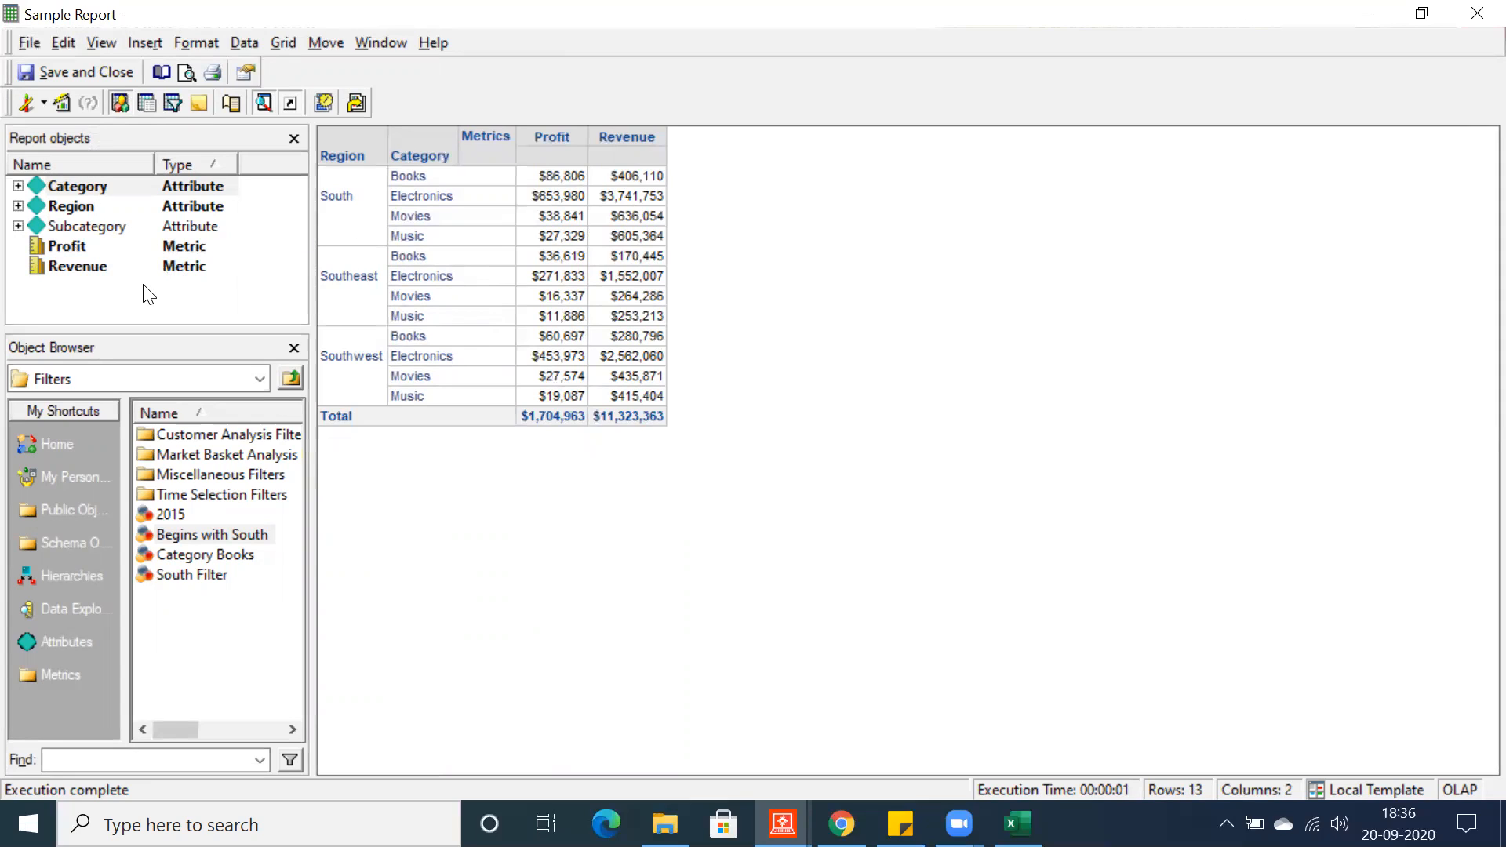
- Save and close Sample Report
left_click(55, 68)
left_click(871, 553)
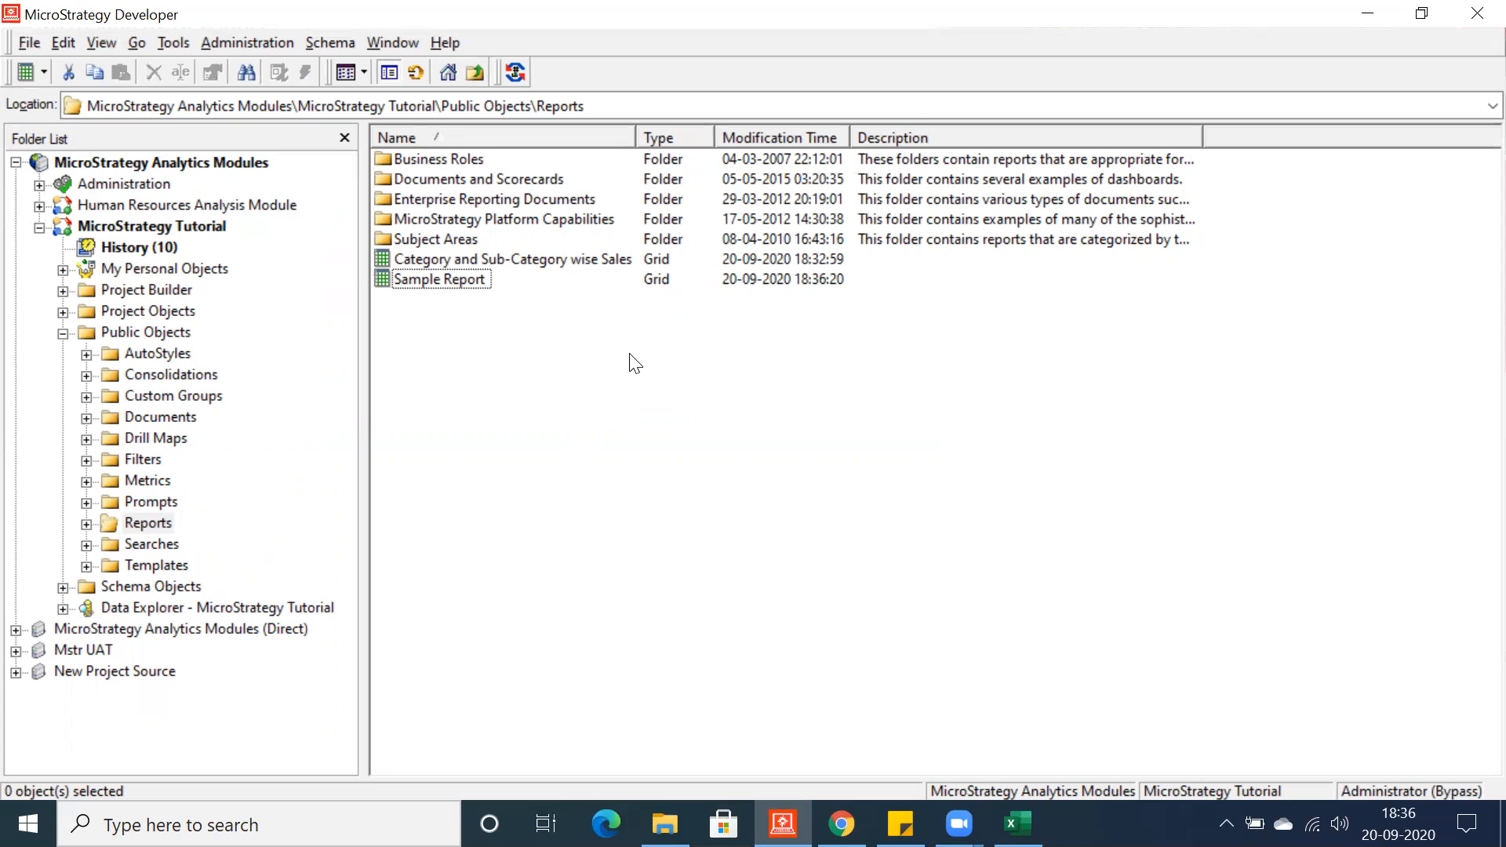
- Open the Begins with South filter for editing and review the operators available for its Region DESC qualification
left_click(153, 461)
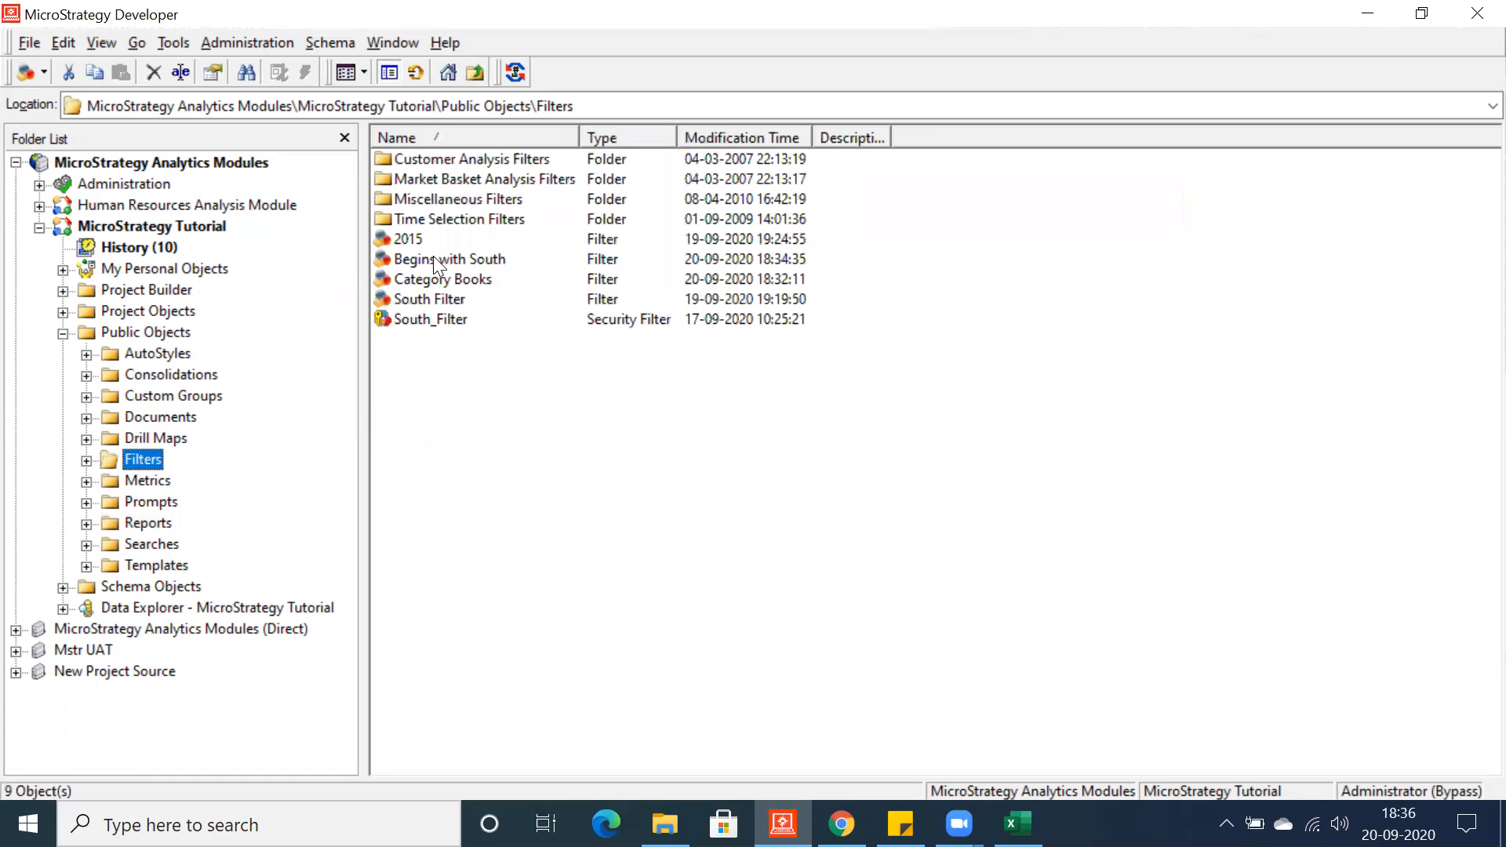
right_click(432, 255)
left_click(472, 273)
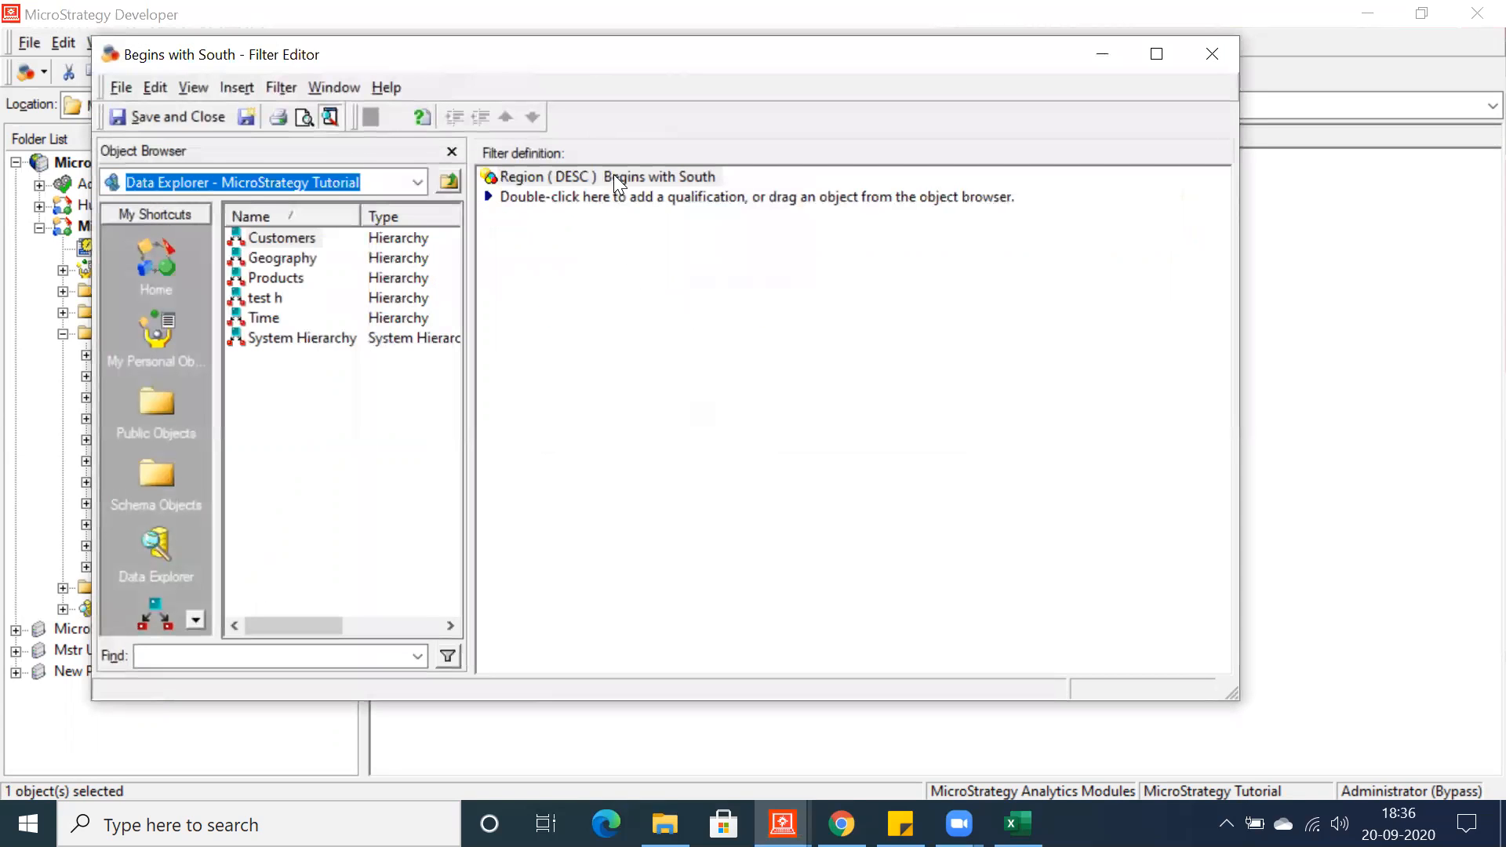
double_click(613, 174)
left_click(647, 463)
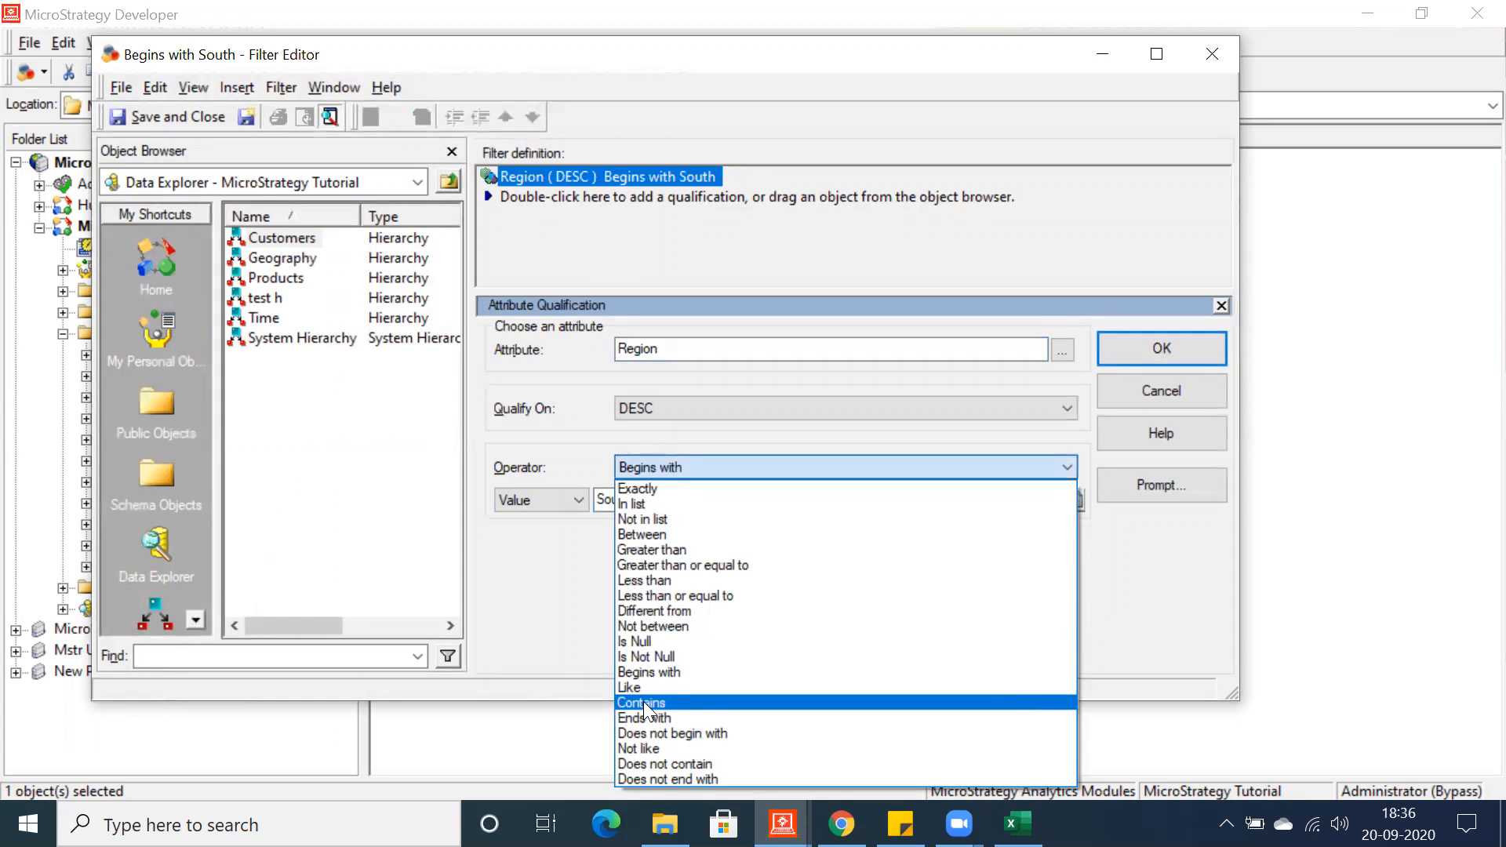
left_click(506, 545)
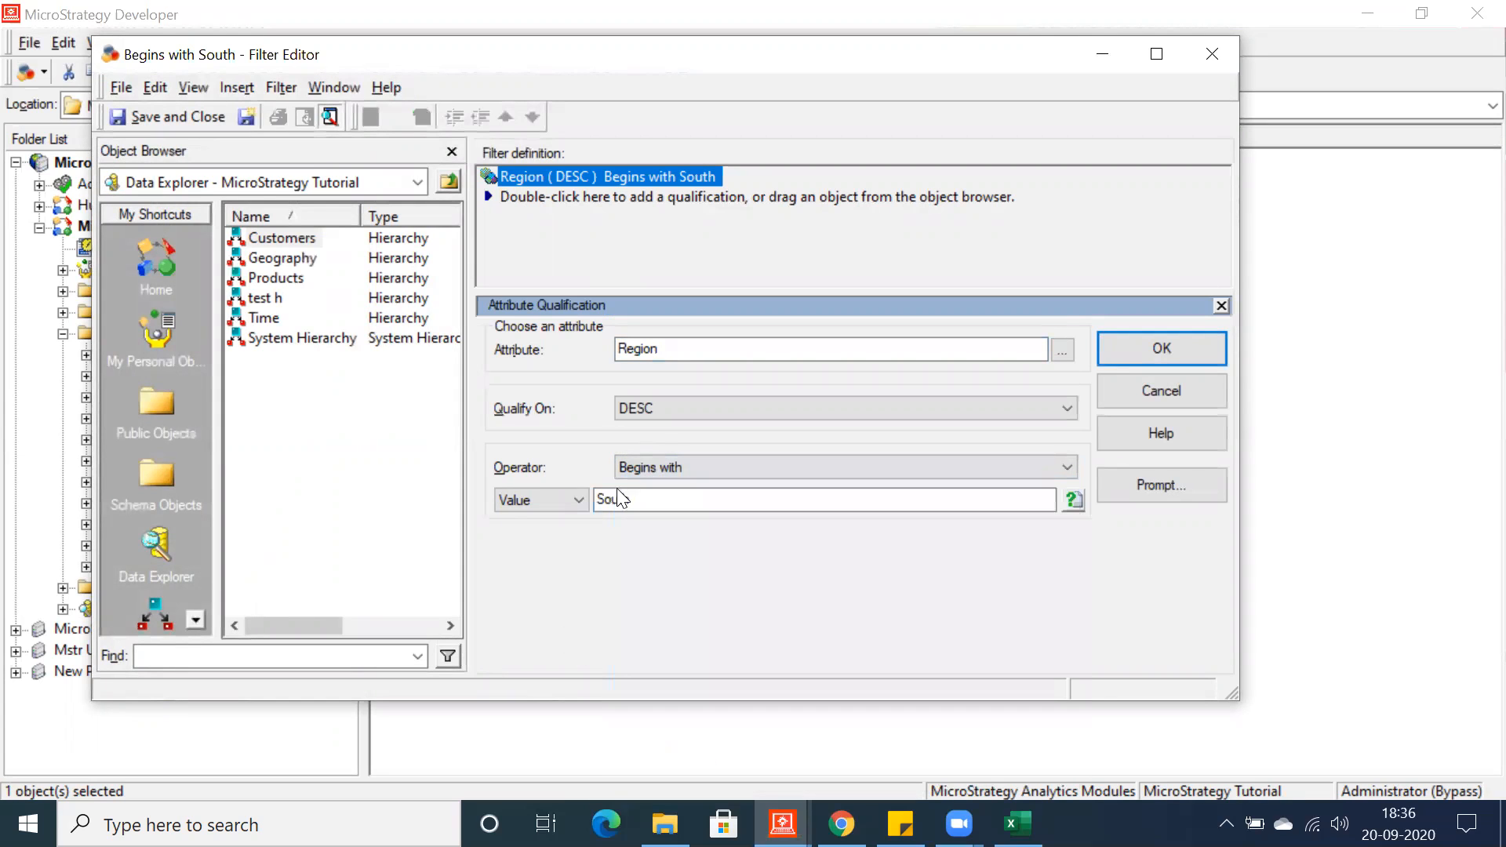
- Qualify Region on ID to review its operators, and close the Begins with South filter without saving
left_click(654, 407)
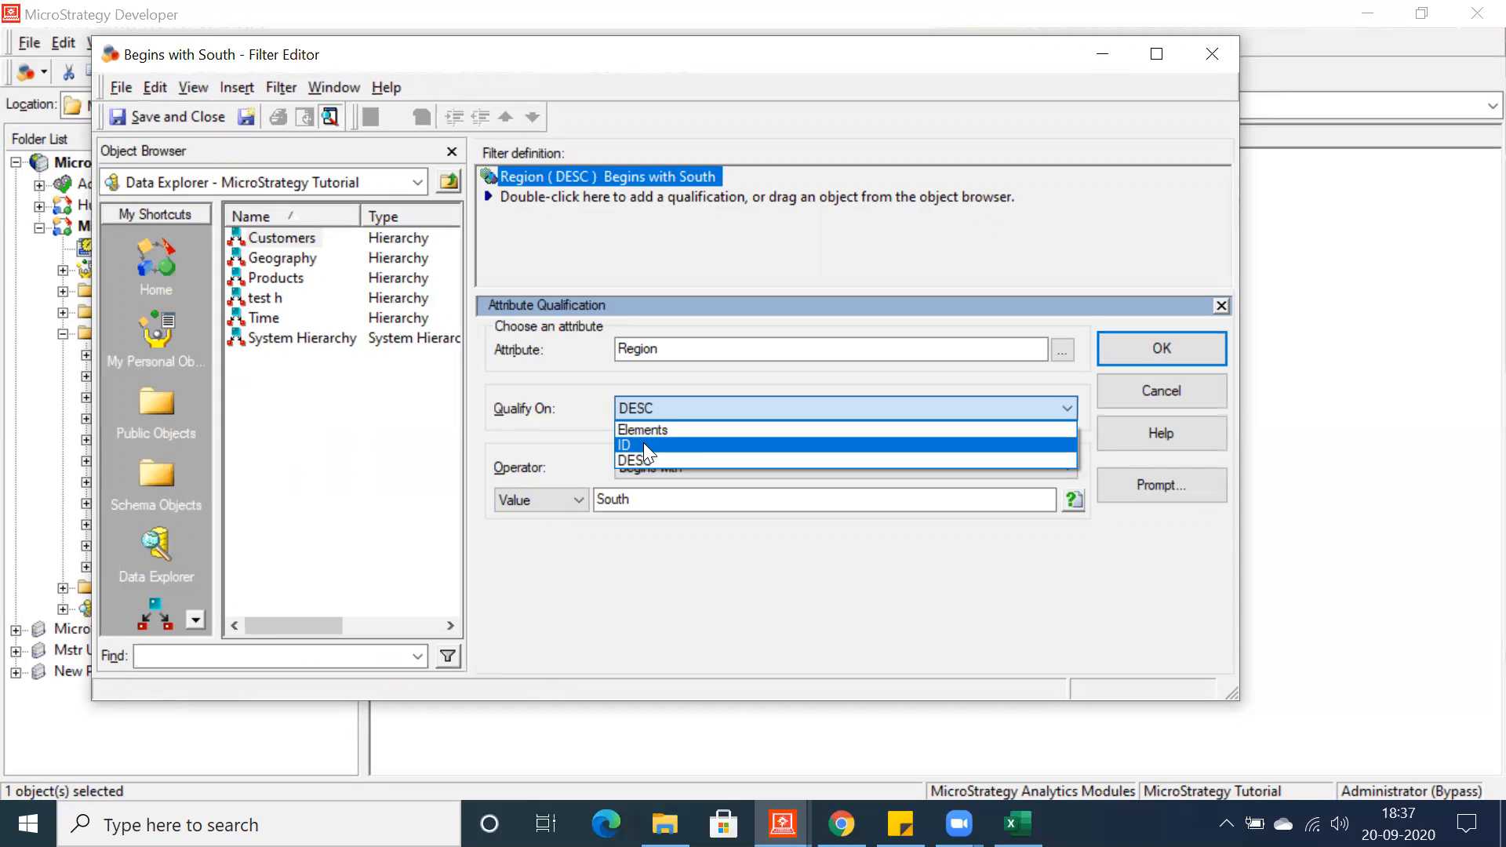
left_click(643, 442)
left_click(648, 409)
left_click(635, 445)
left_click(661, 469)
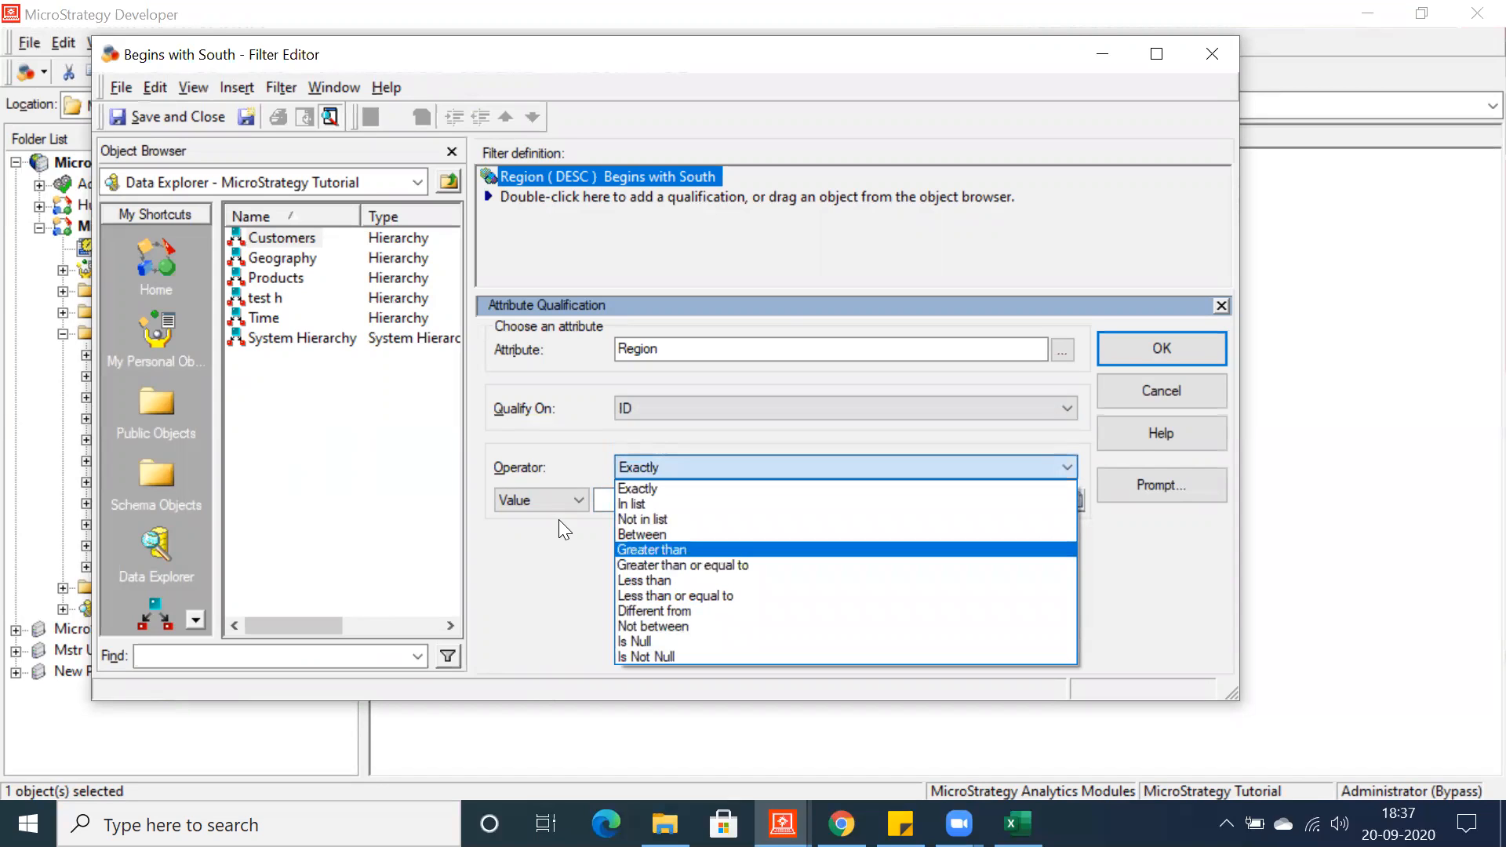
left_click(1213, 57)
left_click(1212, 56)
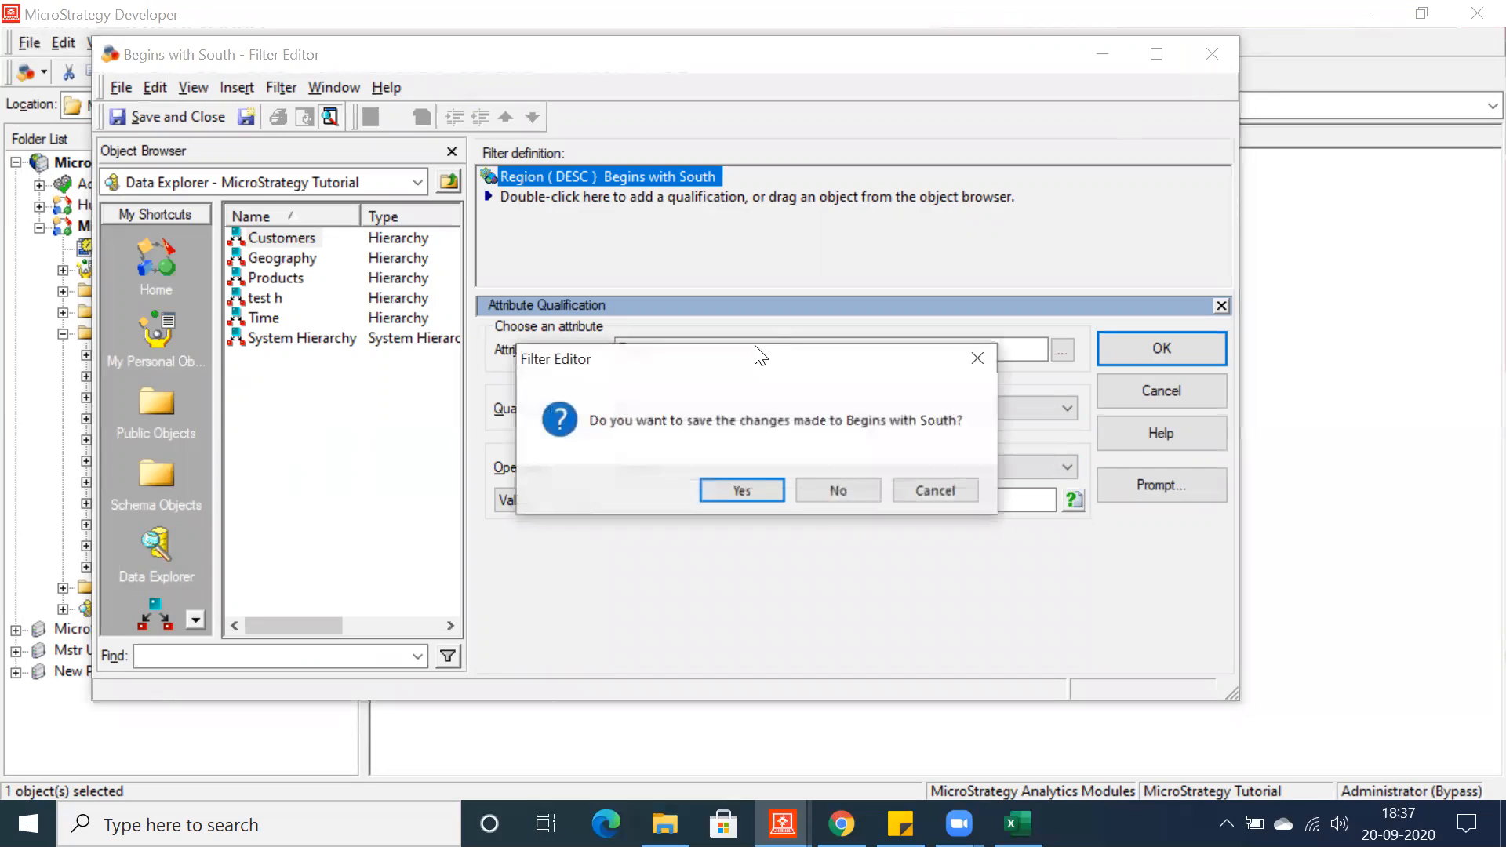
left_click(853, 488)
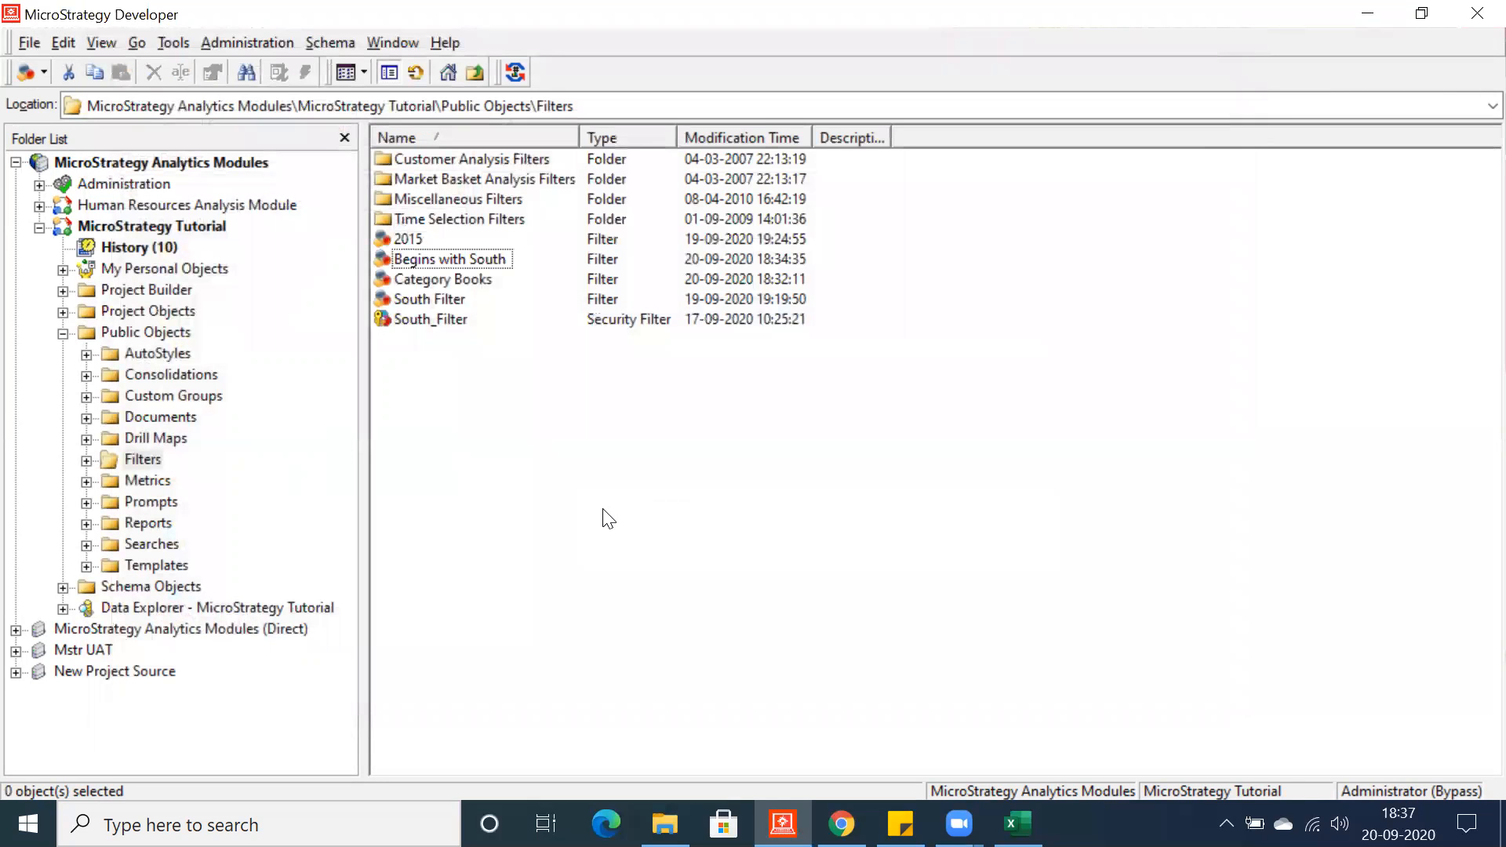
- Switch to Excel and list ID Forms in E6 and Desc Forms in E7 beside Attribute Qualification
left_click(1017, 824)
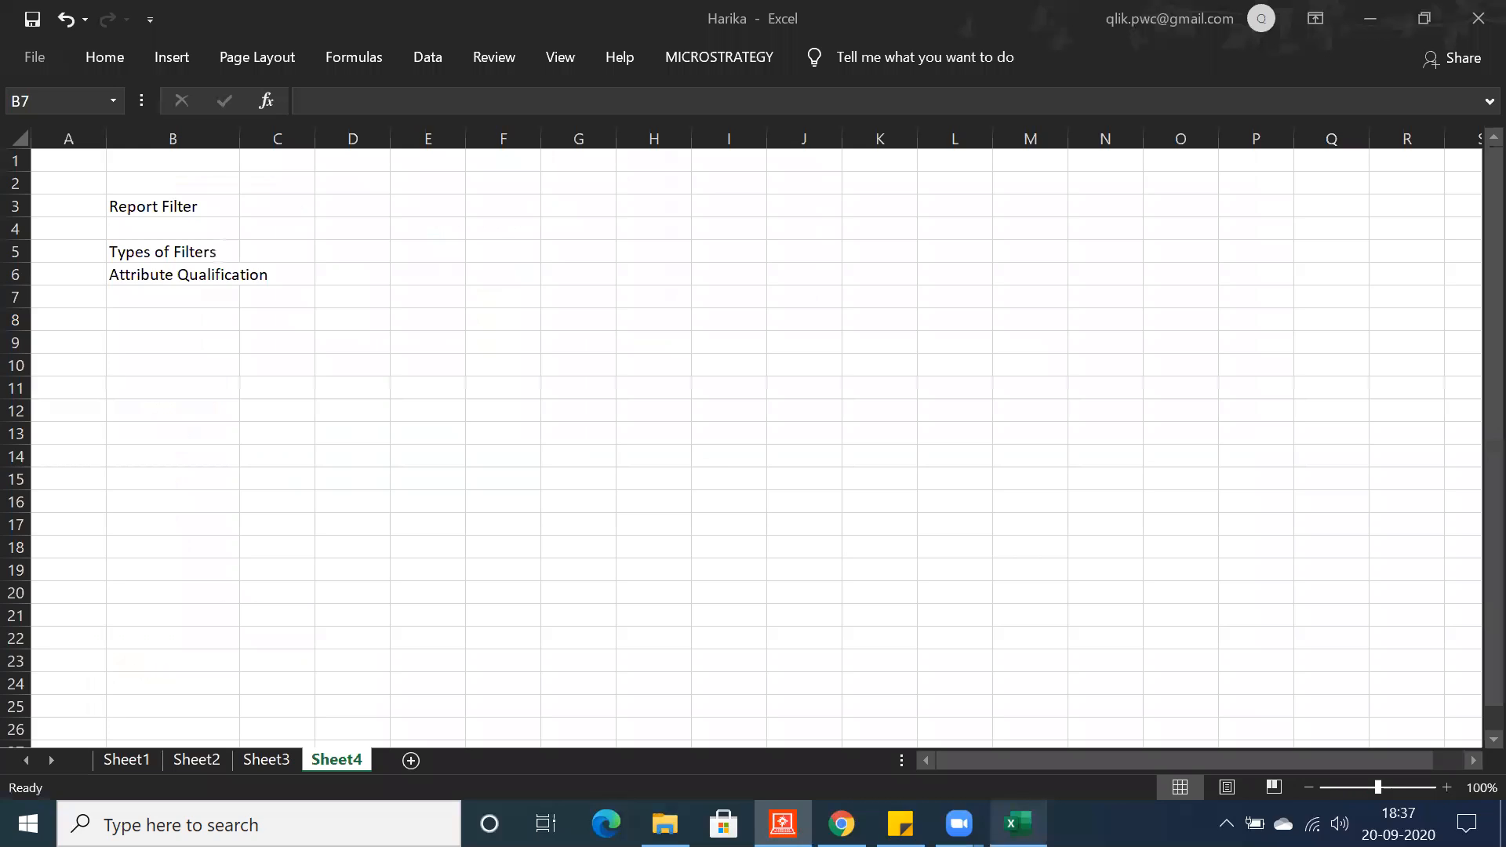
left_click(413, 273)
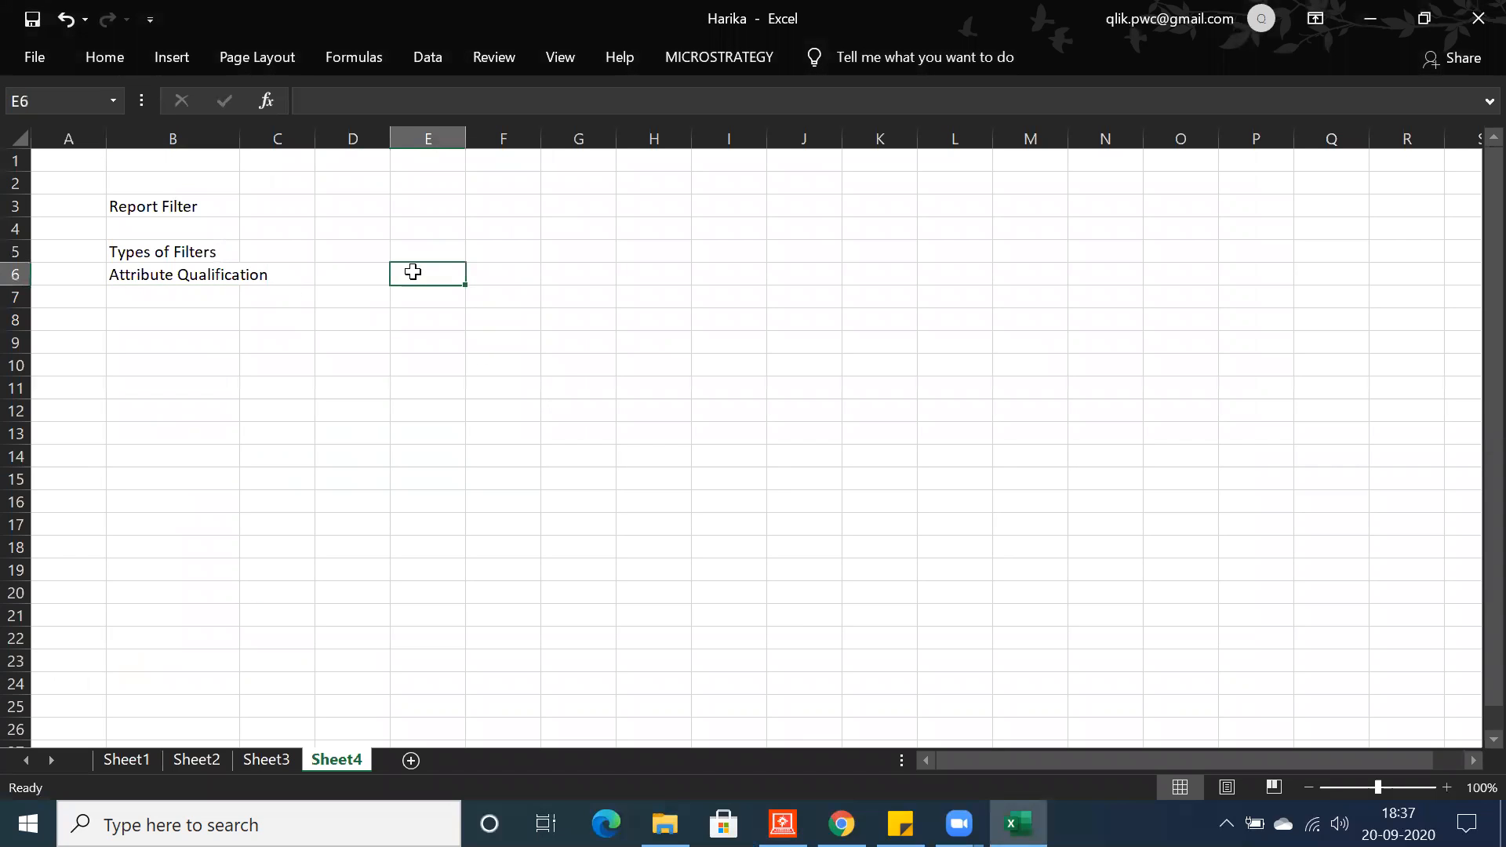
type("ID F")
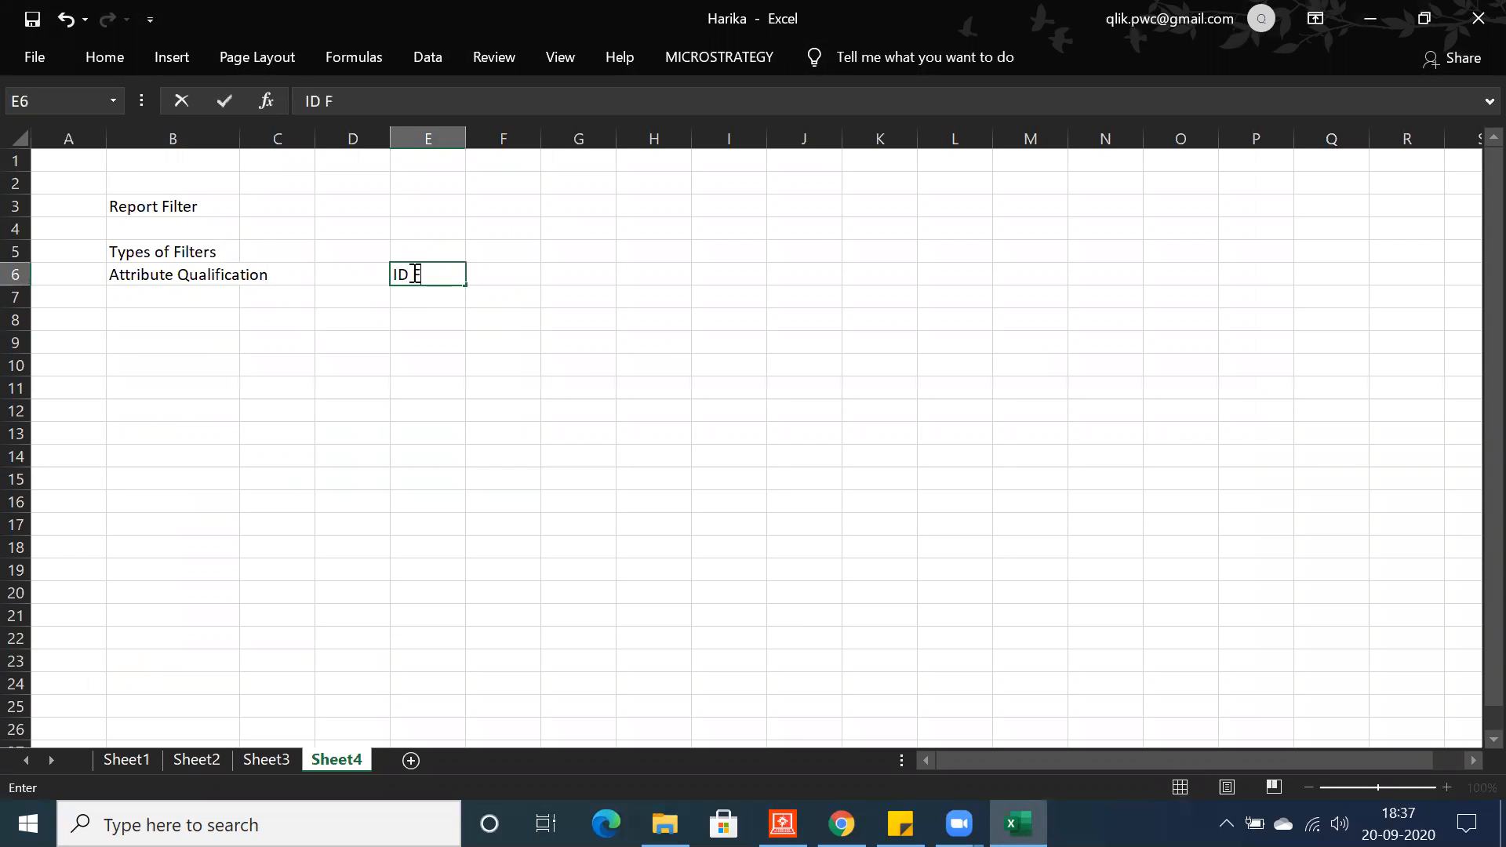
type("orms")
key("Return")
type("De")
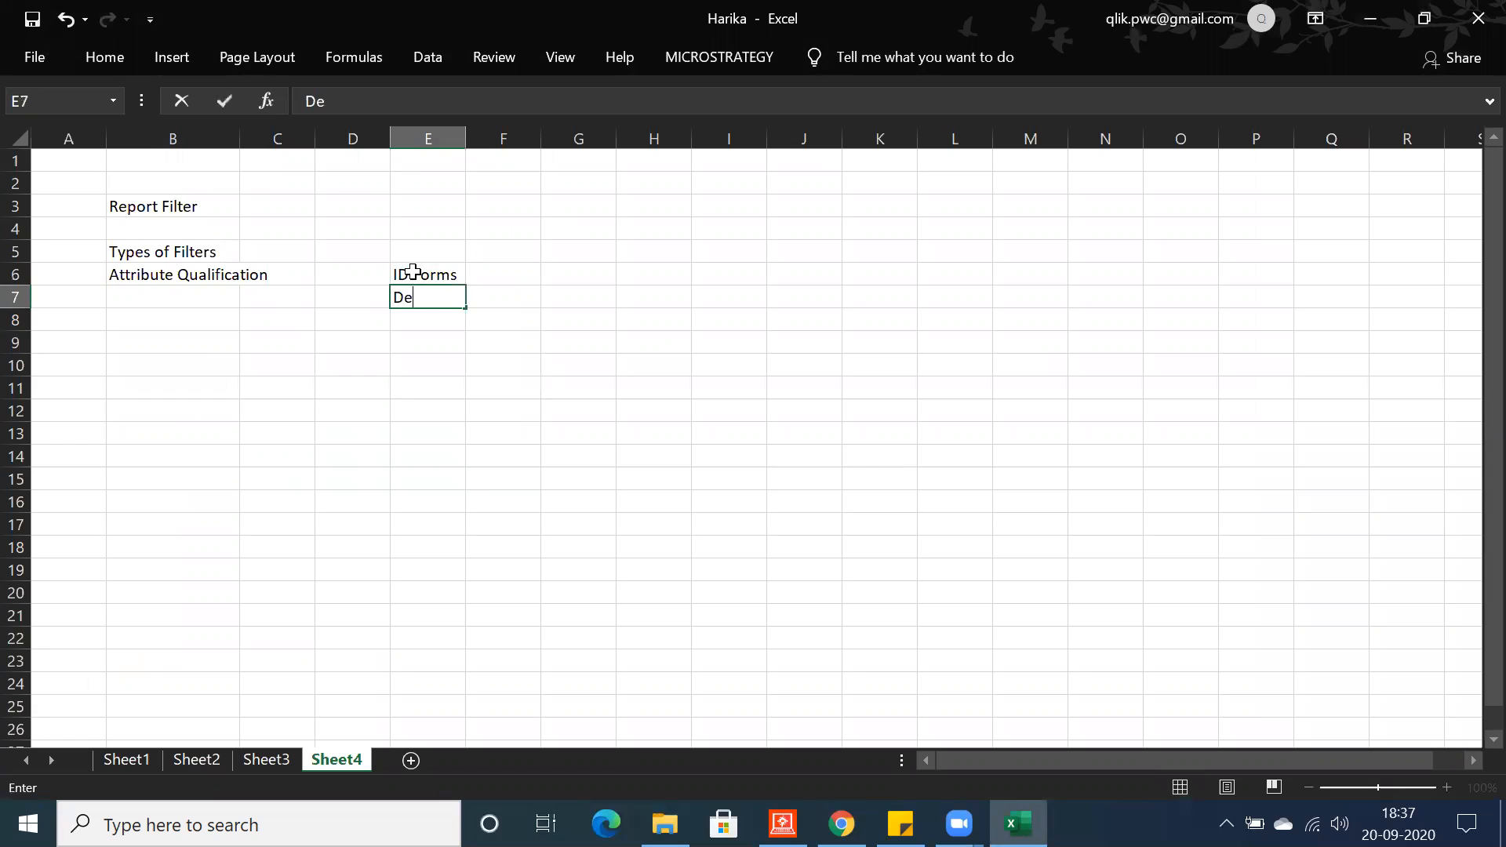
type("sc Forms")
key("Return")
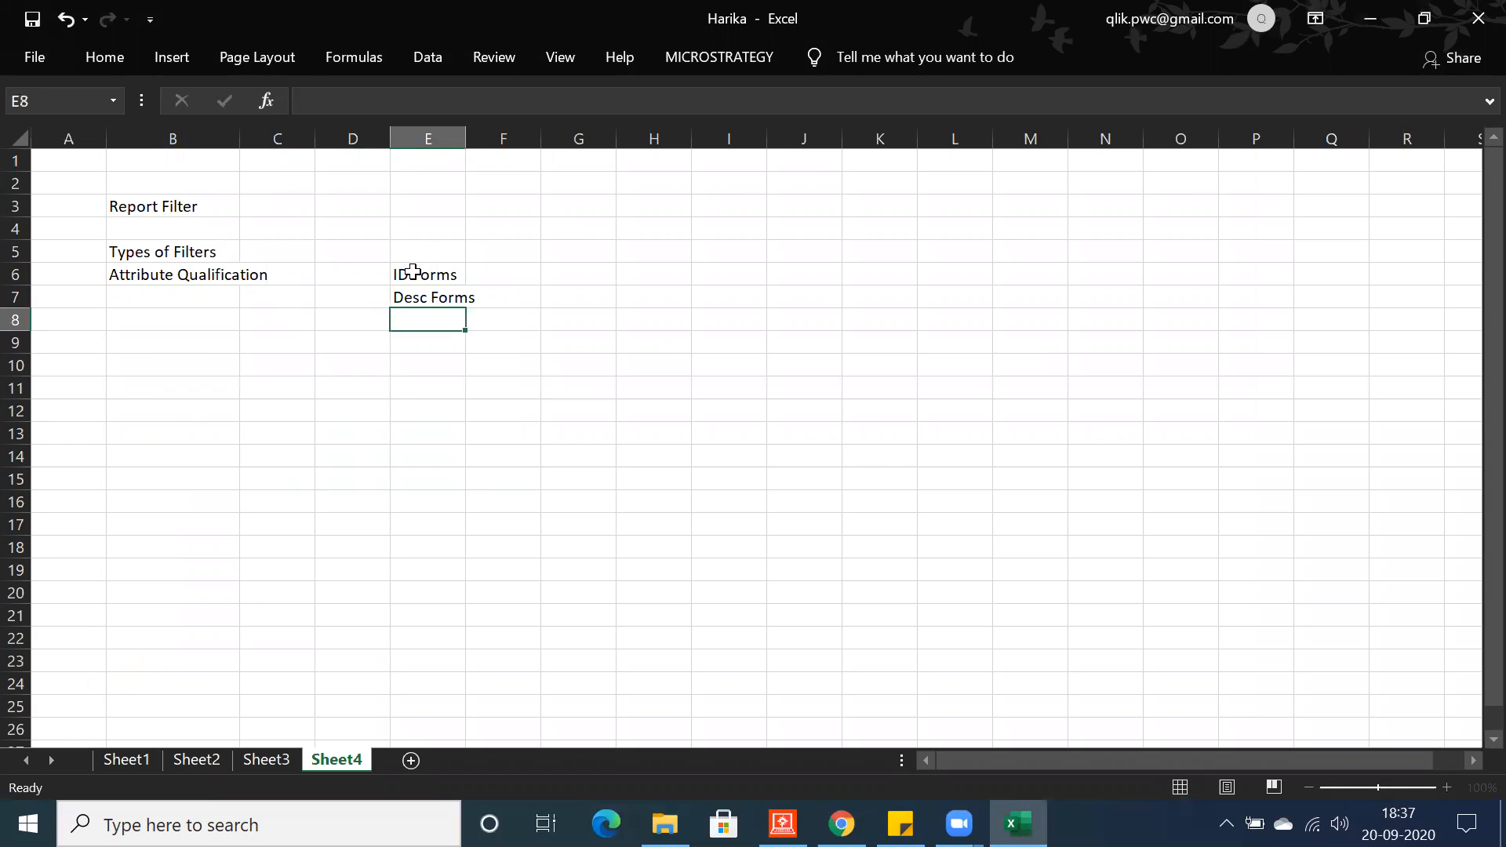
- Add Date Forms in E8 and Dynamic Date in E9 to the list of attribute qualification forms
type("Date F")
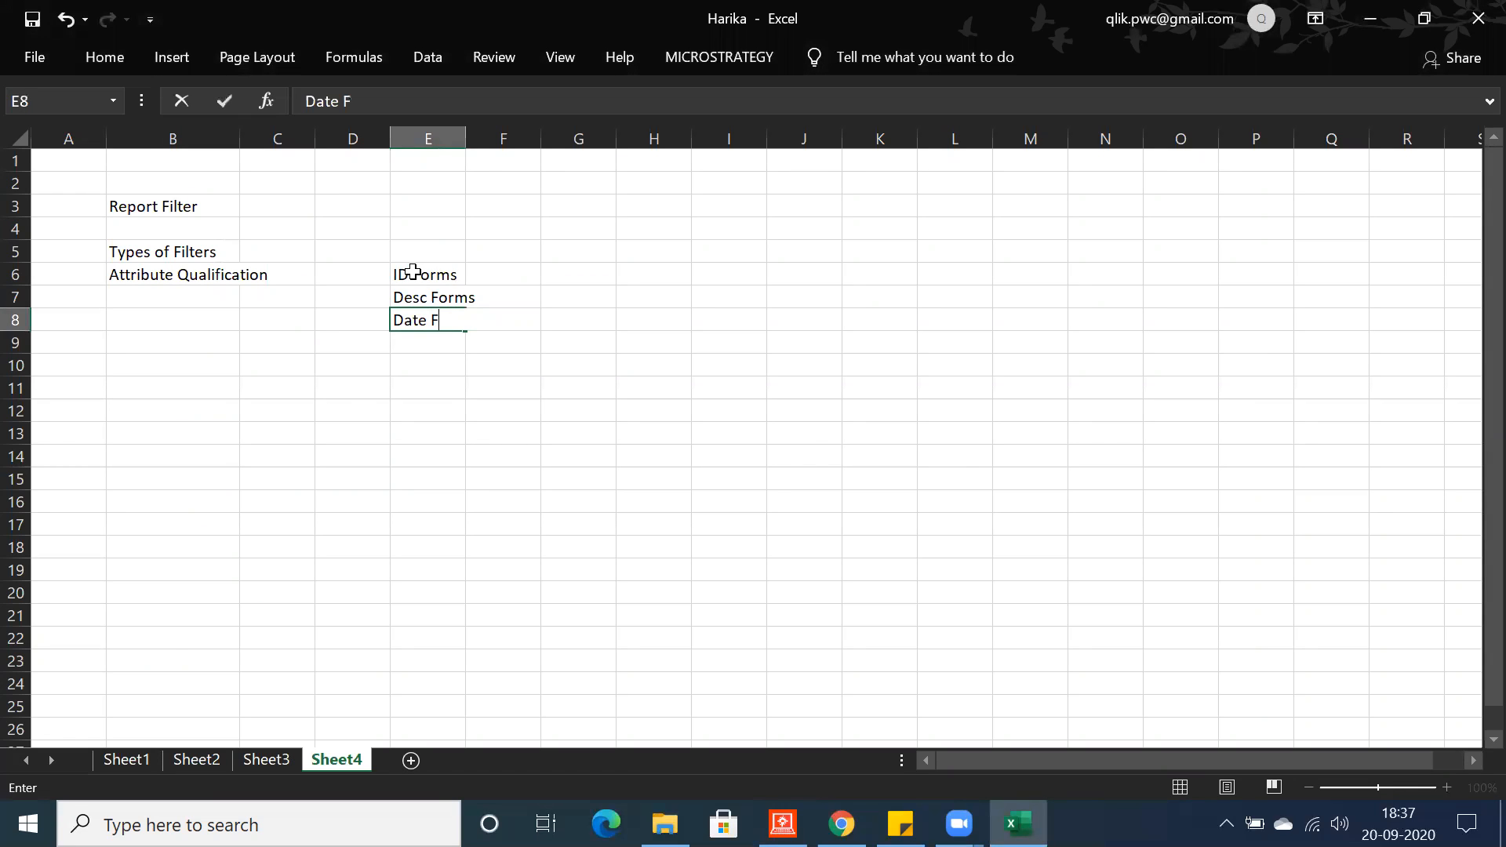
type("orms")
left_click(369, 367)
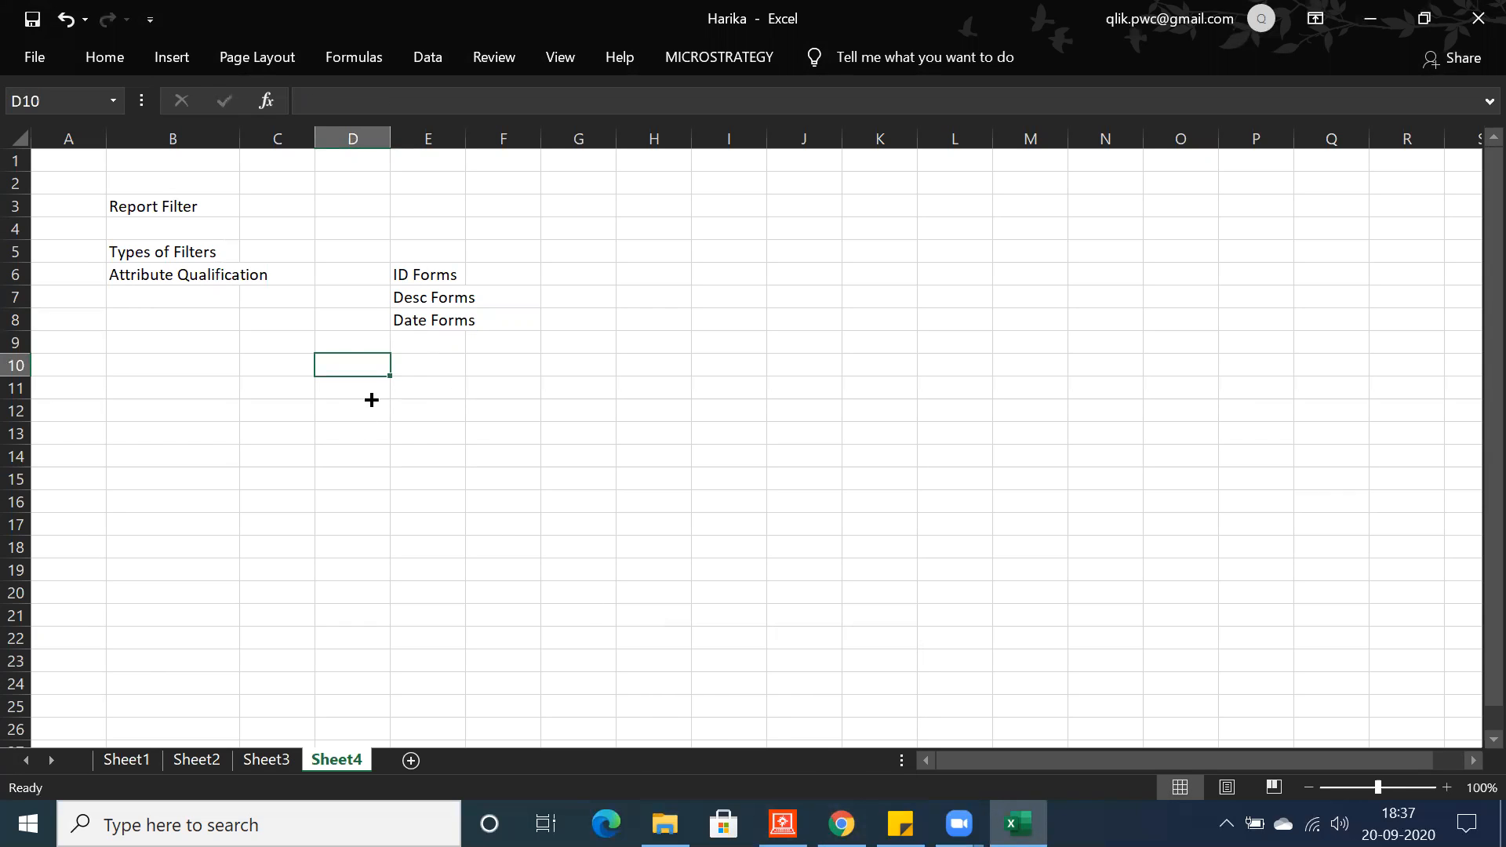
left_click(419, 342)
type("Dy")
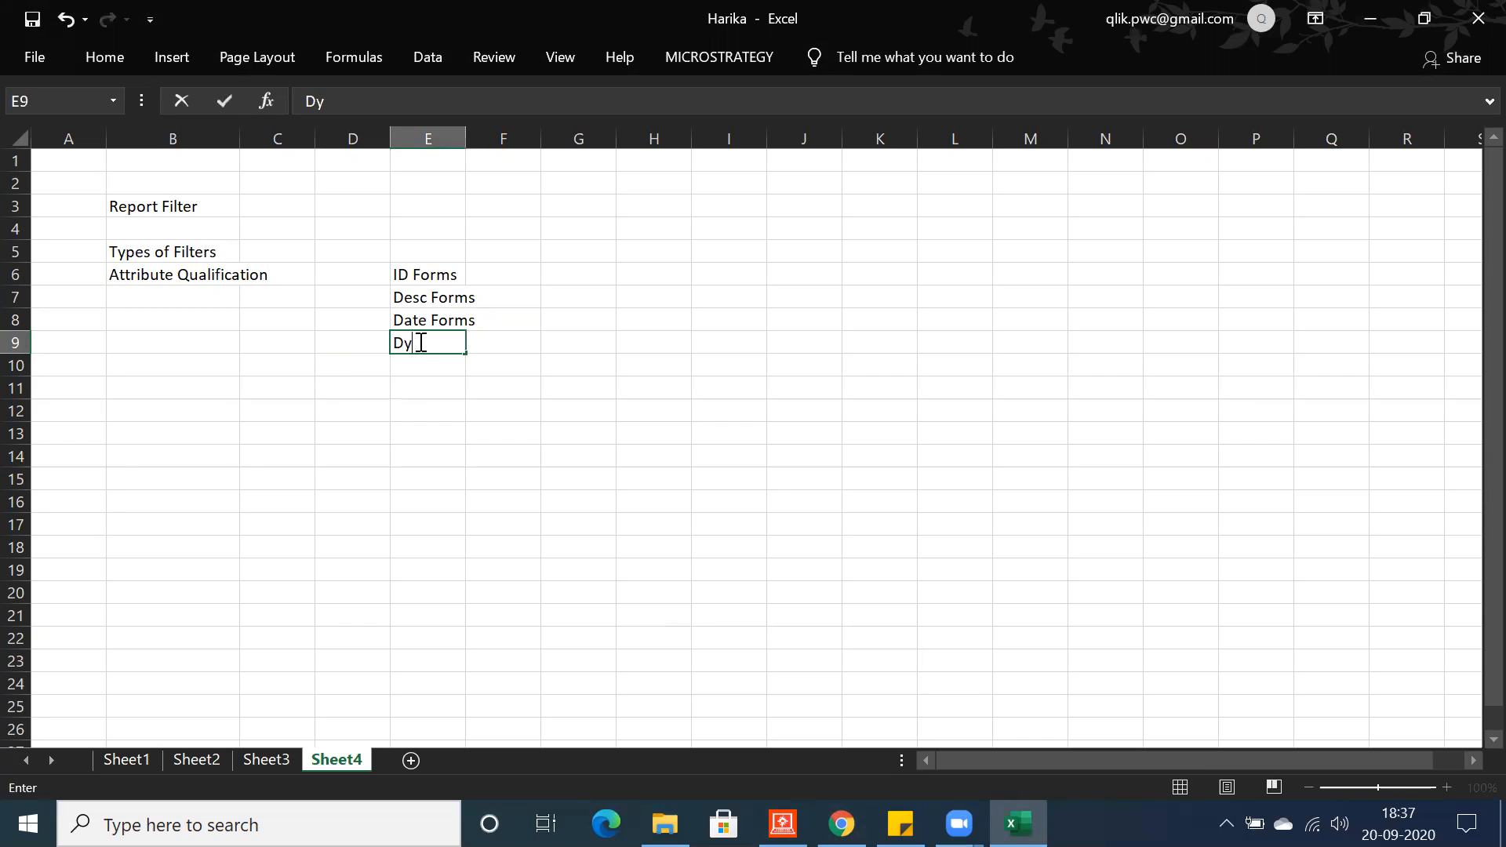
type("namic Date")
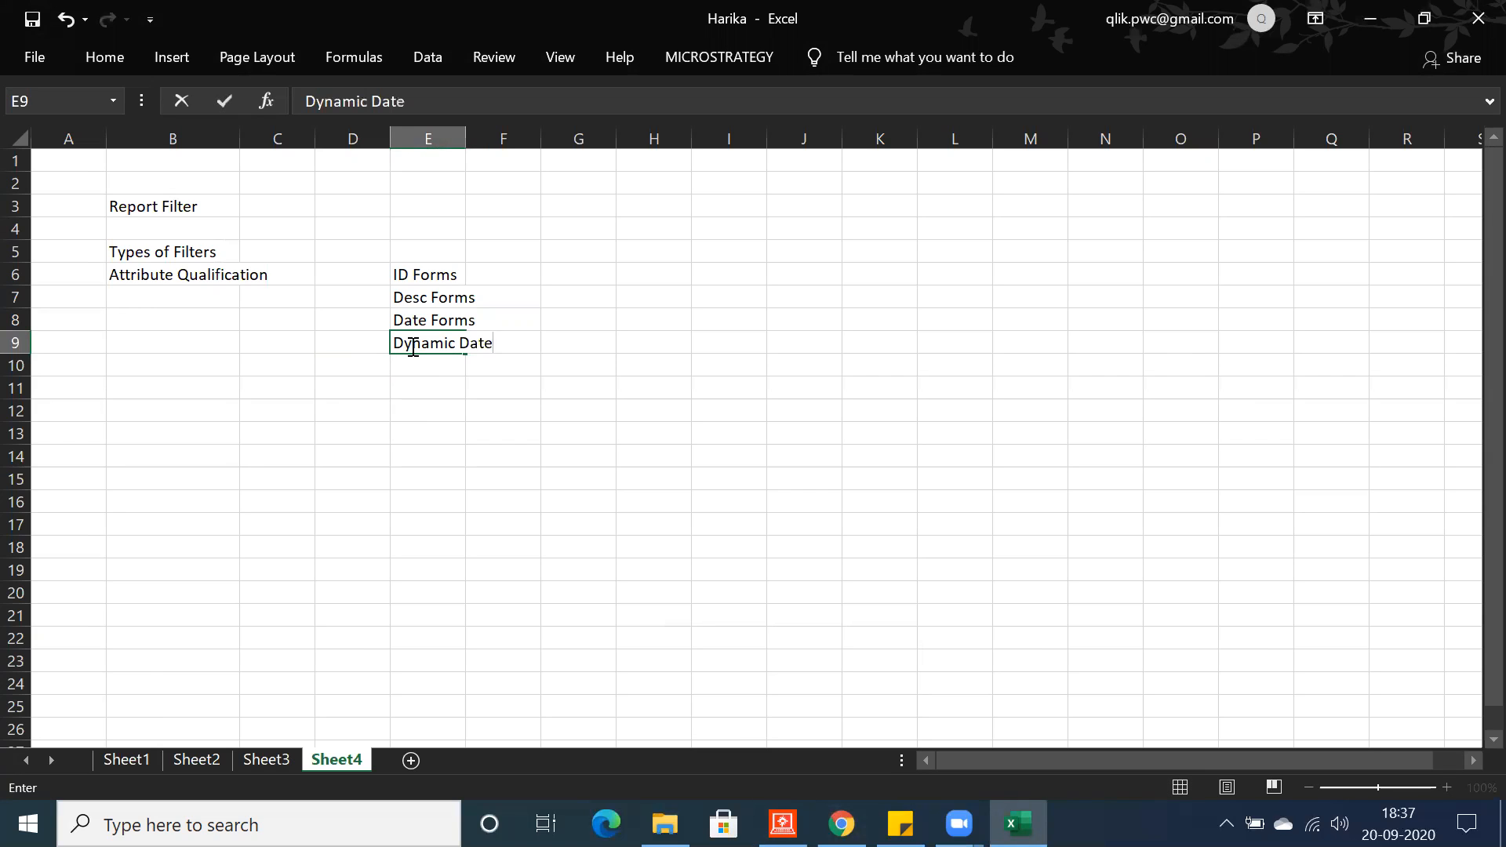
left_click(406, 430)
left_click(416, 341)
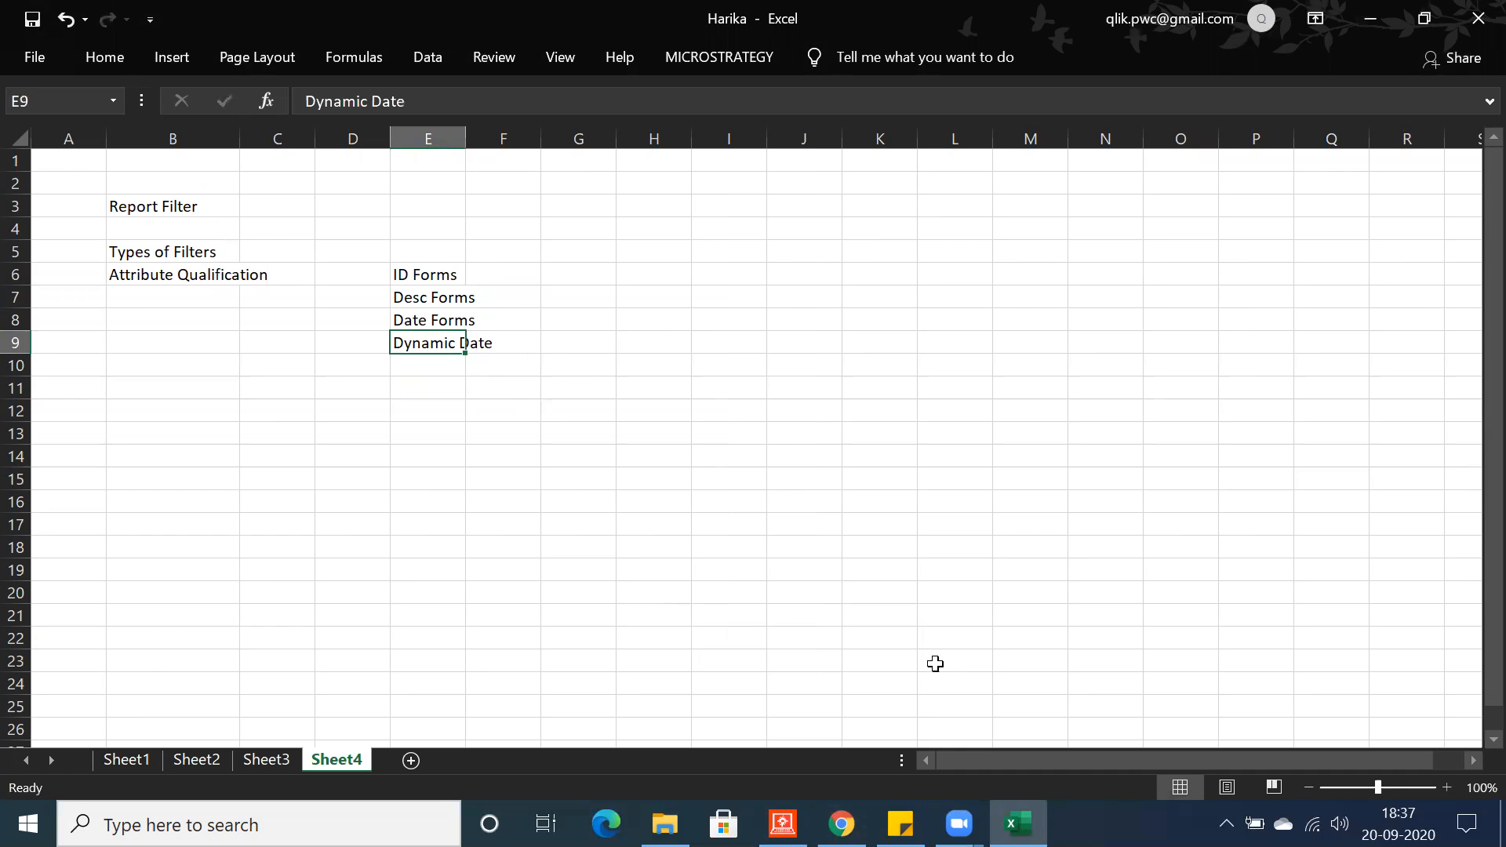
- Switch to MicroStrategy Developer and create a new empty filter in the Filters folder
left_click(782, 808)
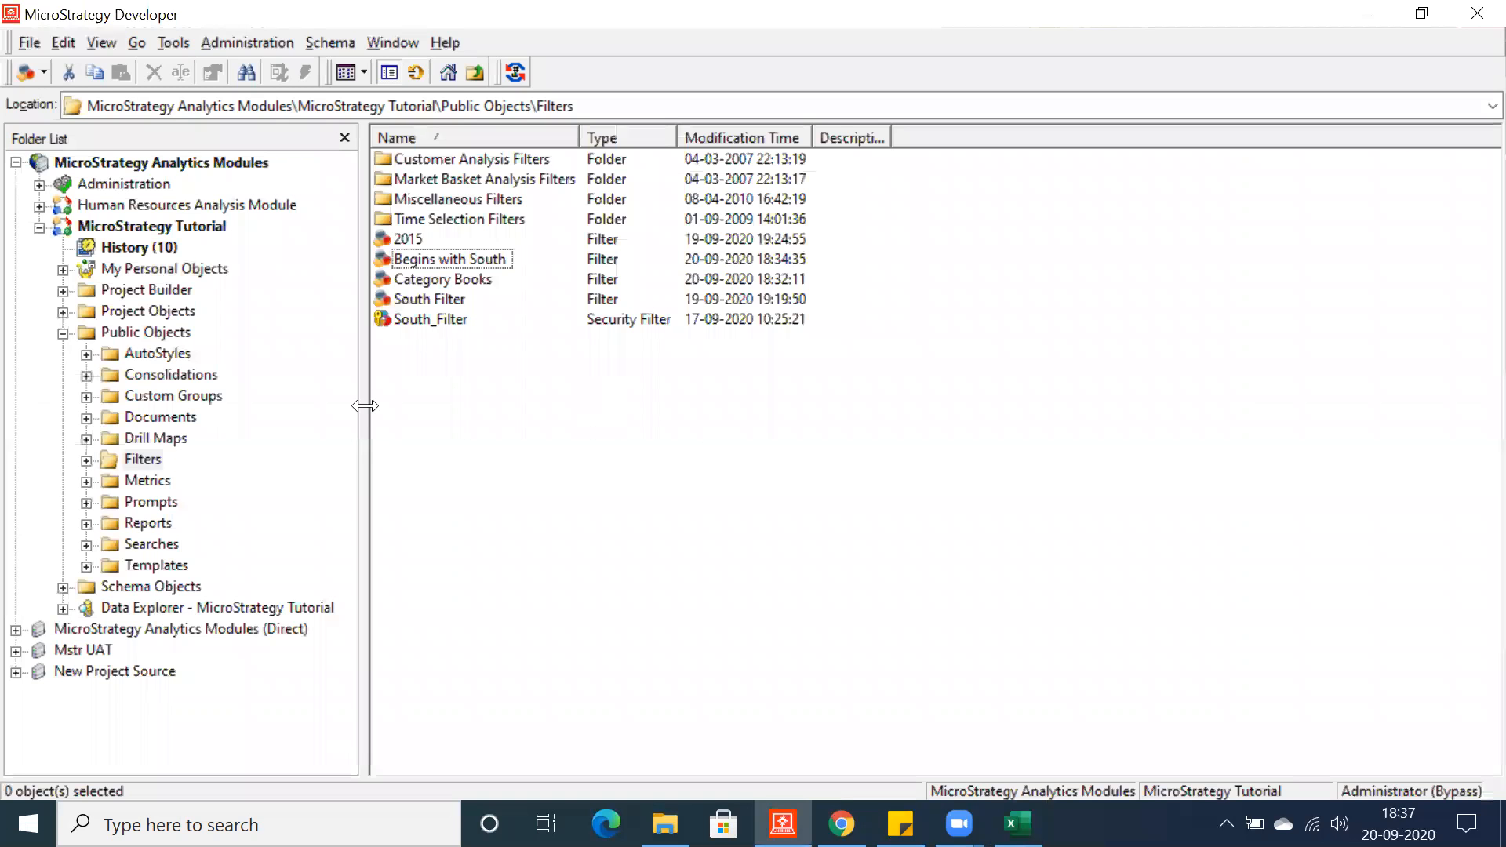
right_click(407, 378)
mouse_move(466, 530)
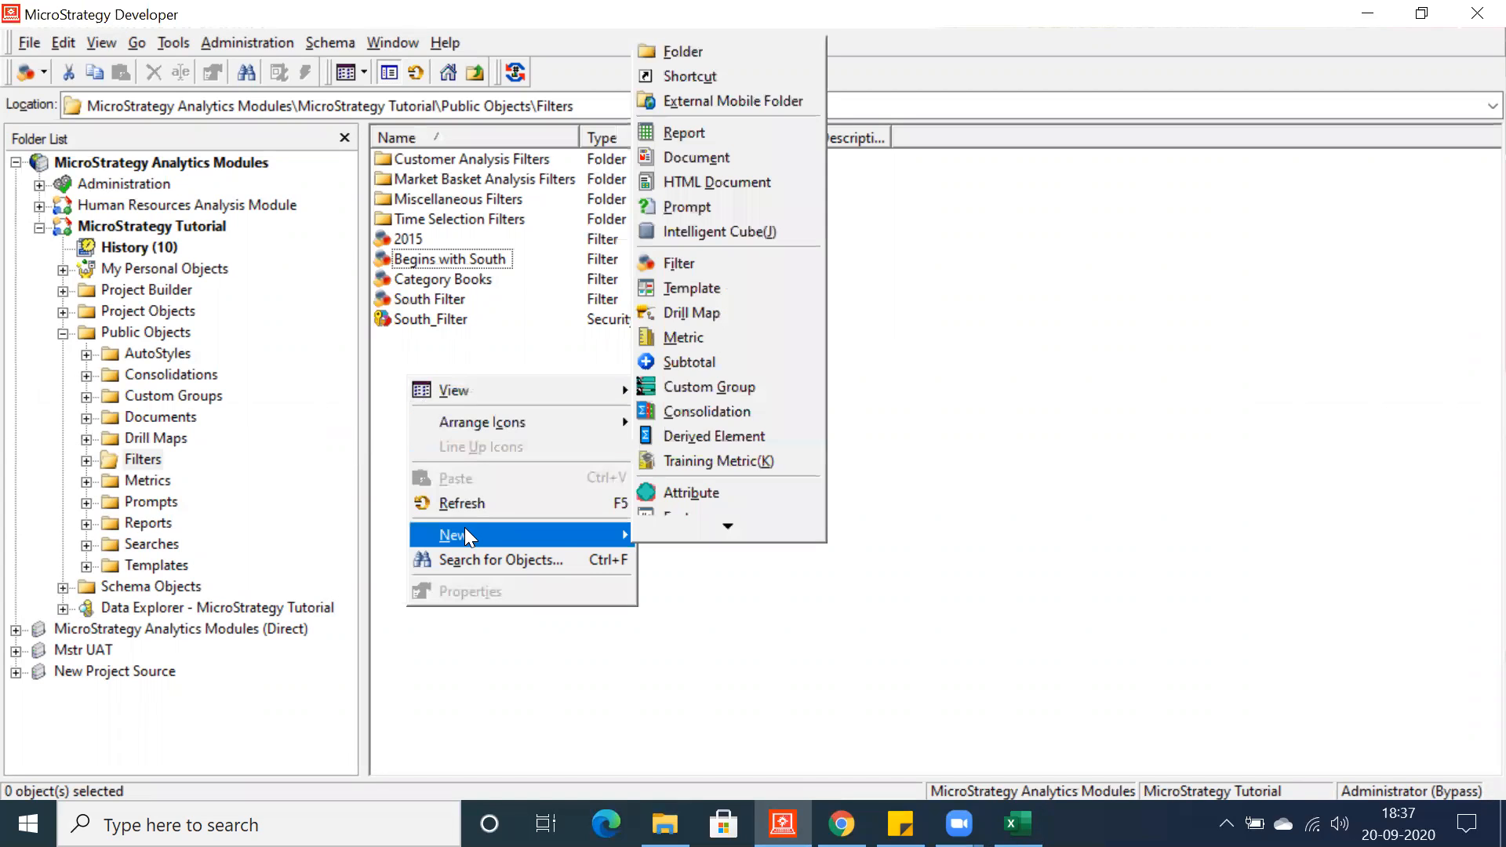
left_click(678, 263)
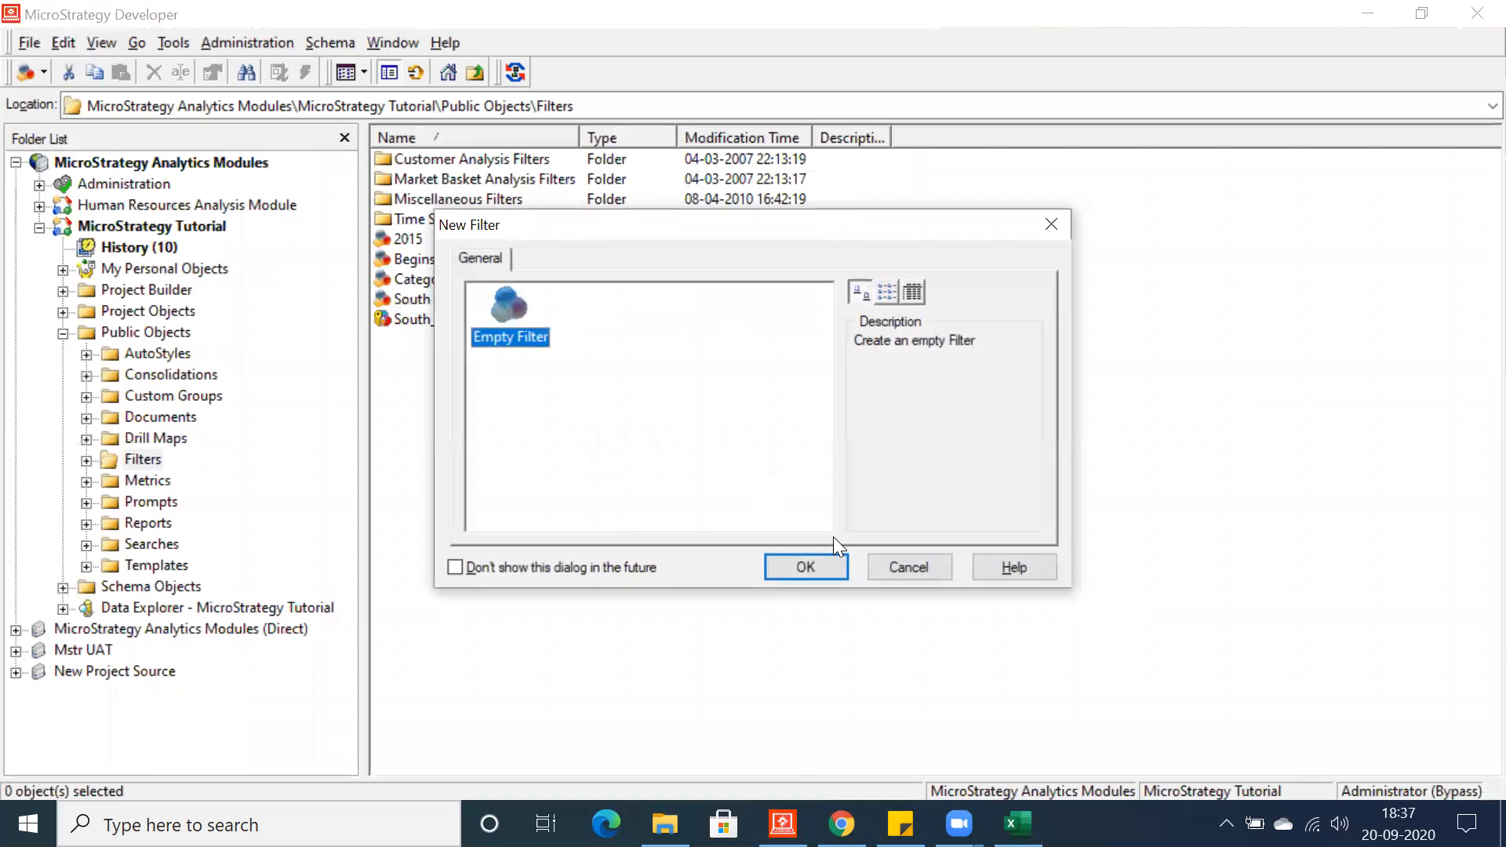
left_click(798, 569)
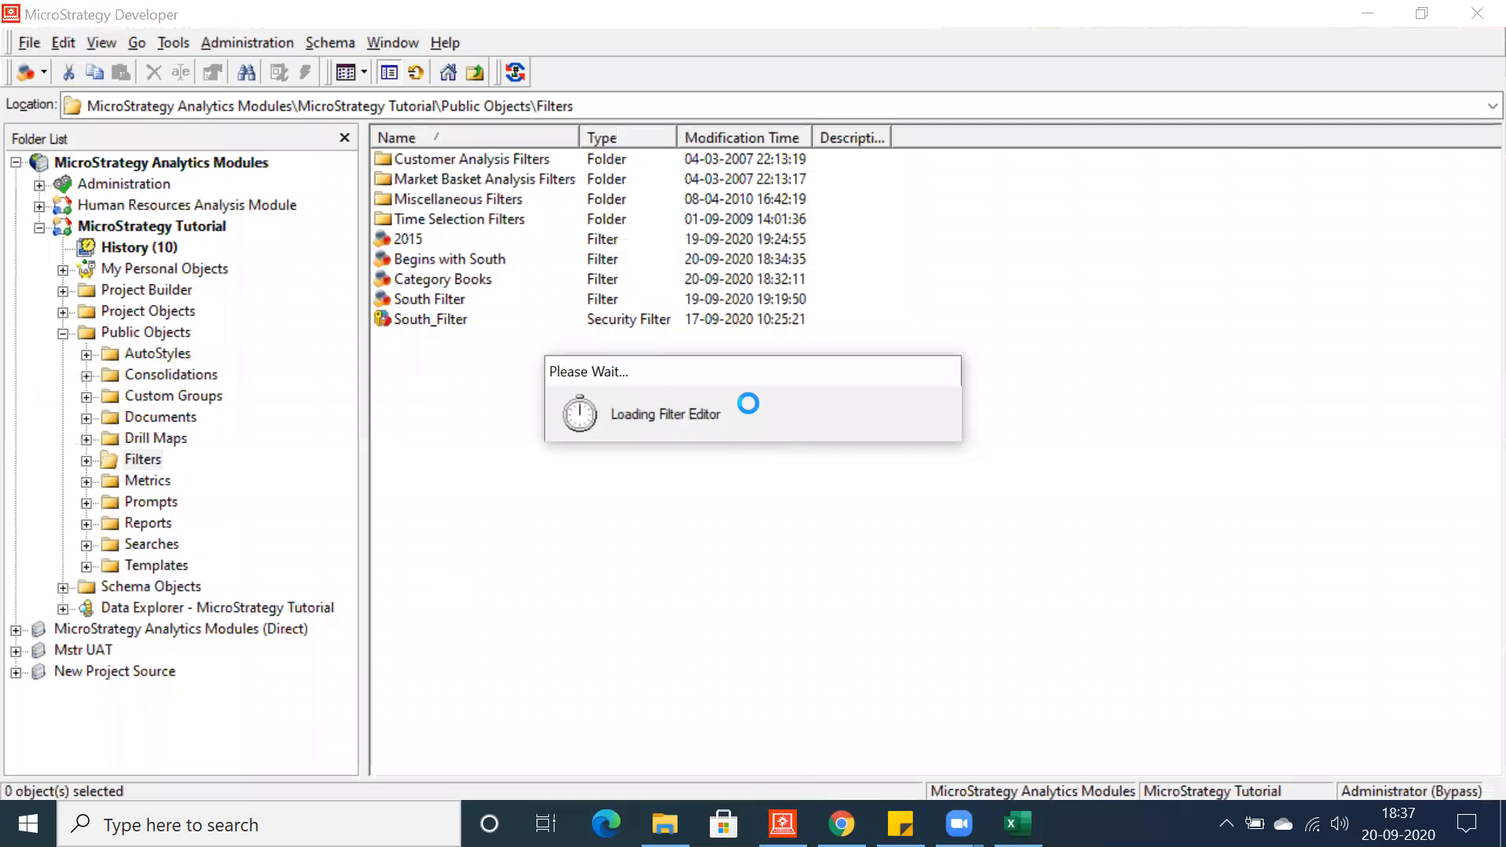
- Add an attribute qualification on the Year attribute to the new filter
double_click(612, 177)
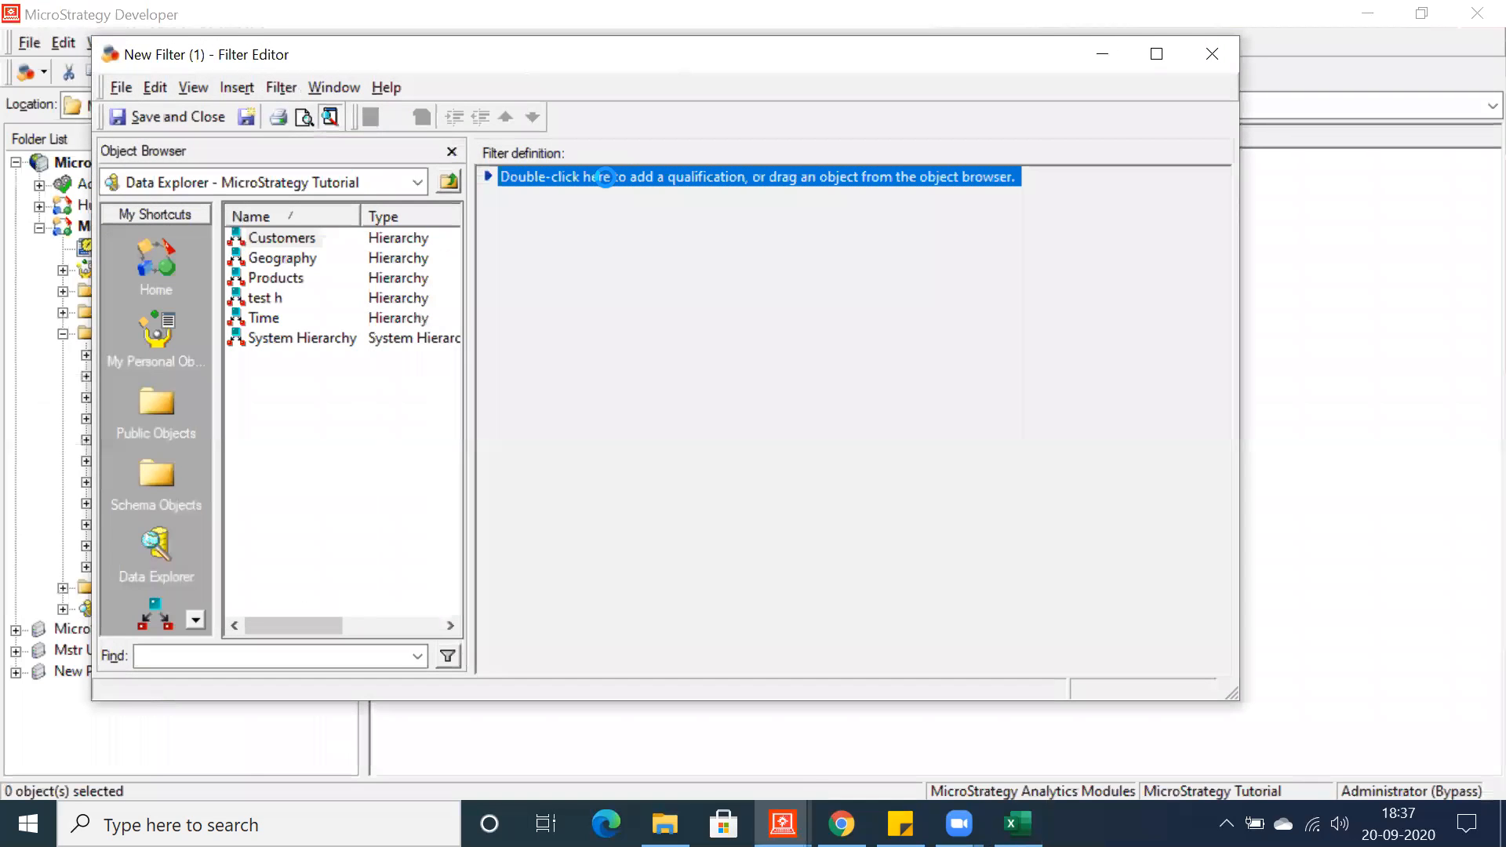
left_click(1134, 350)
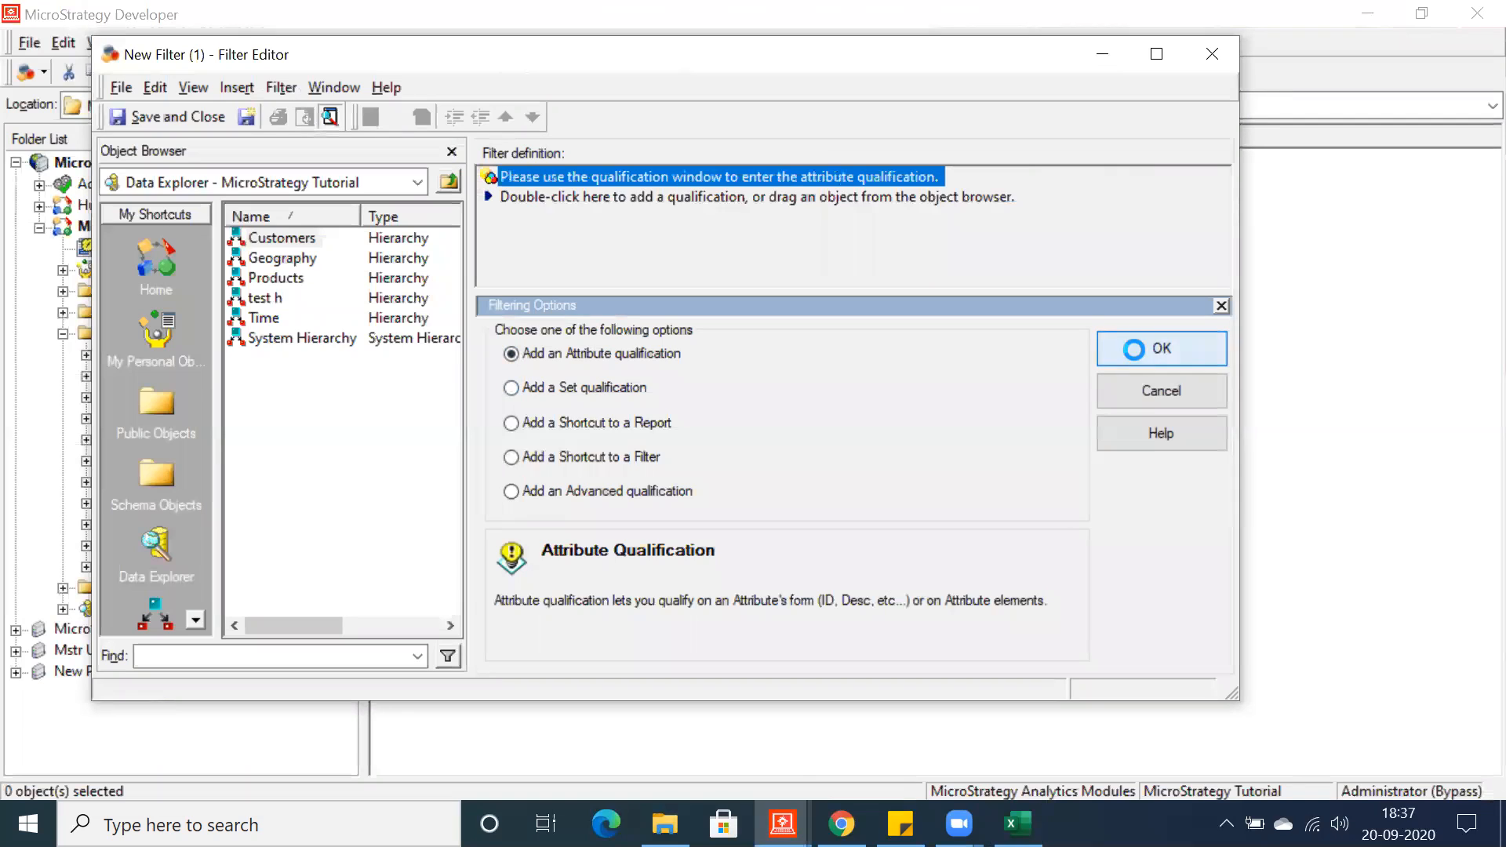
left_click(686, 345)
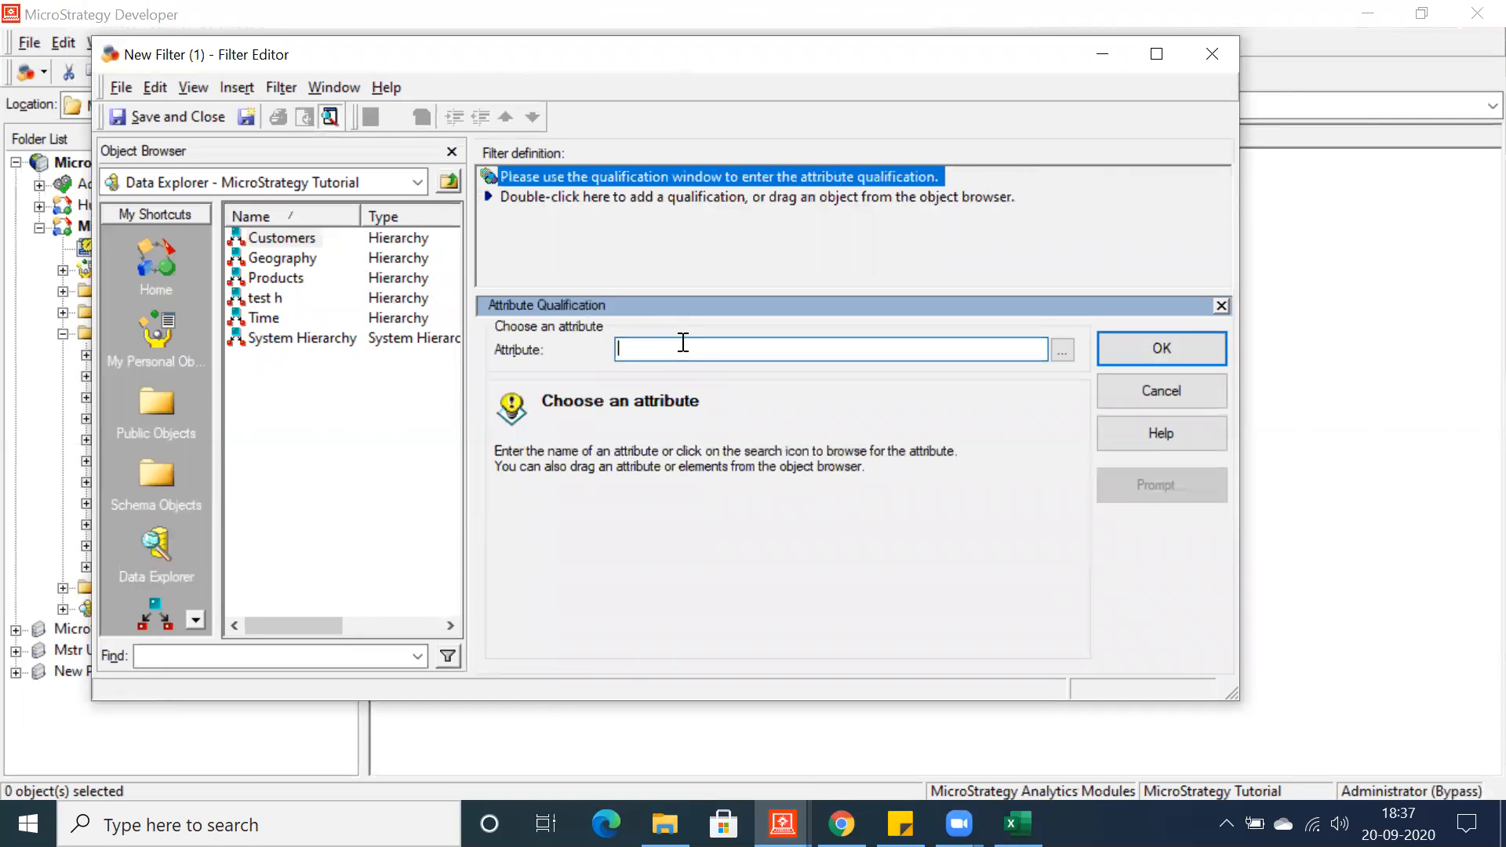
type("year")
key("Return")
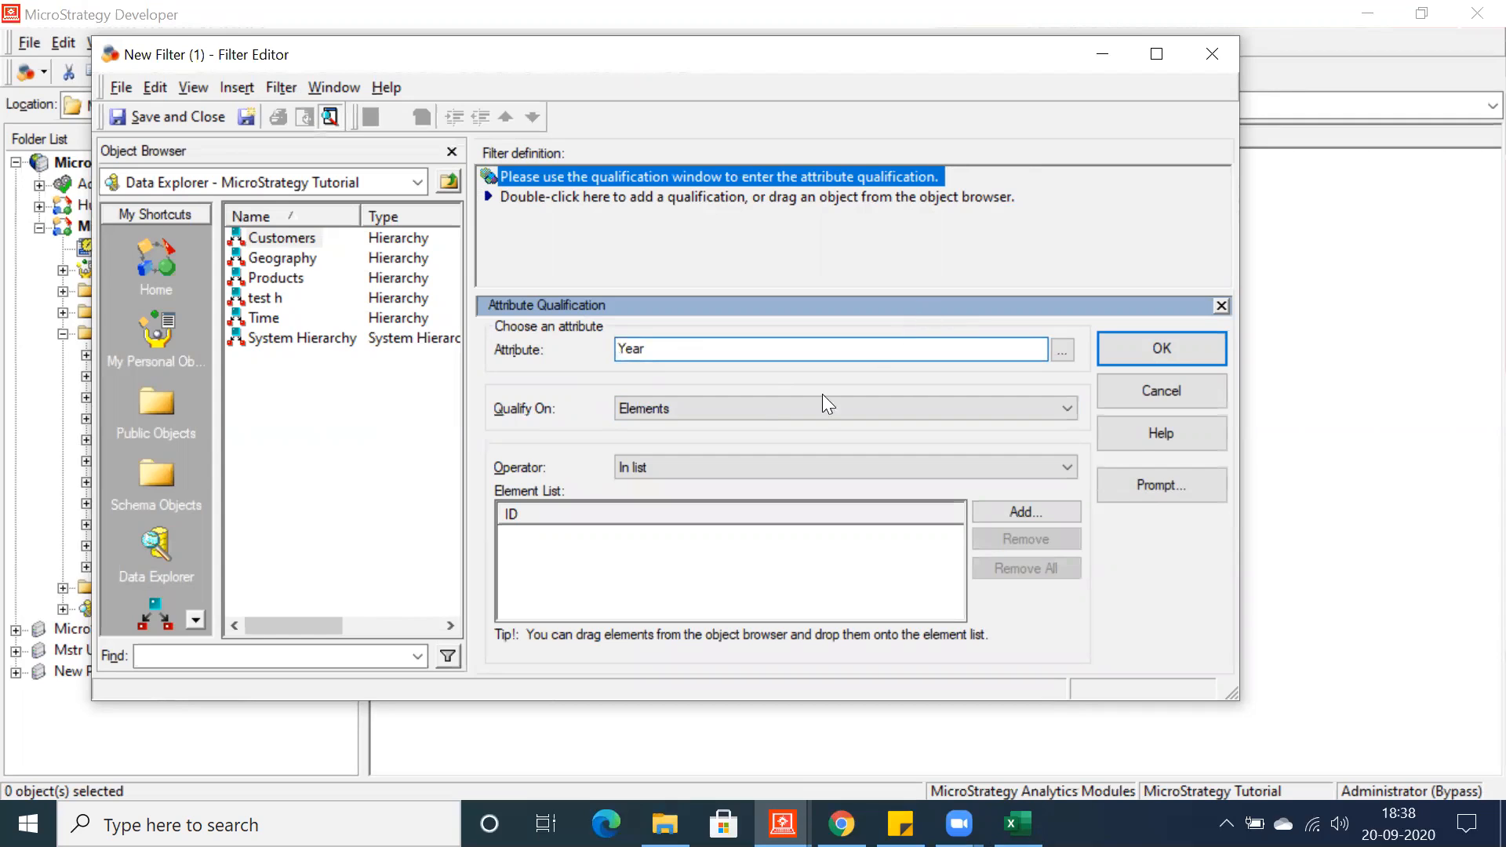
- Qualify Year on ID to review its operators, and return the qualification to Elements
left_click(756, 408)
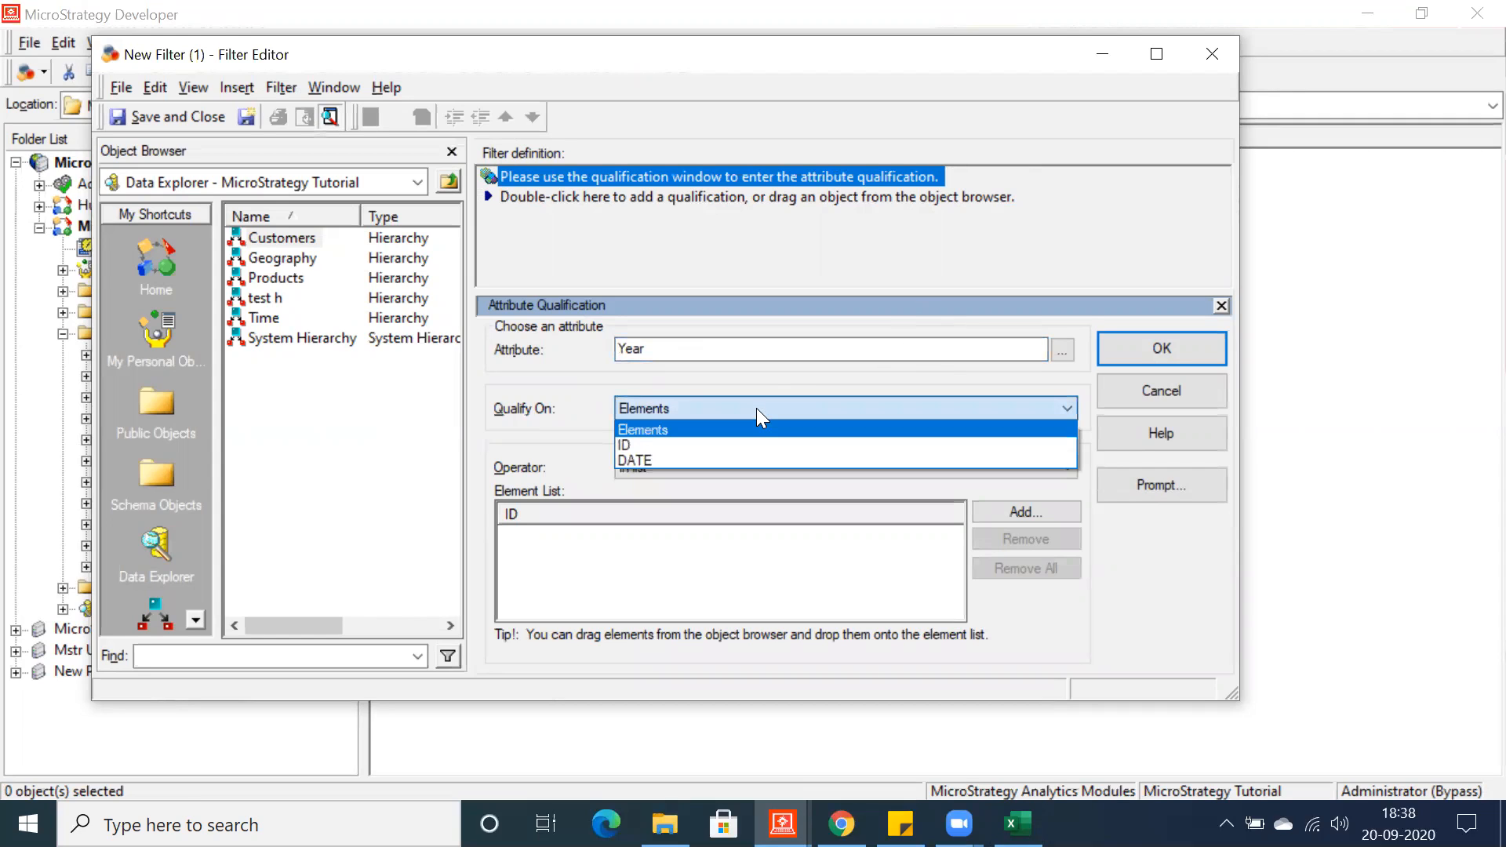
left_click(619, 444)
left_click(654, 469)
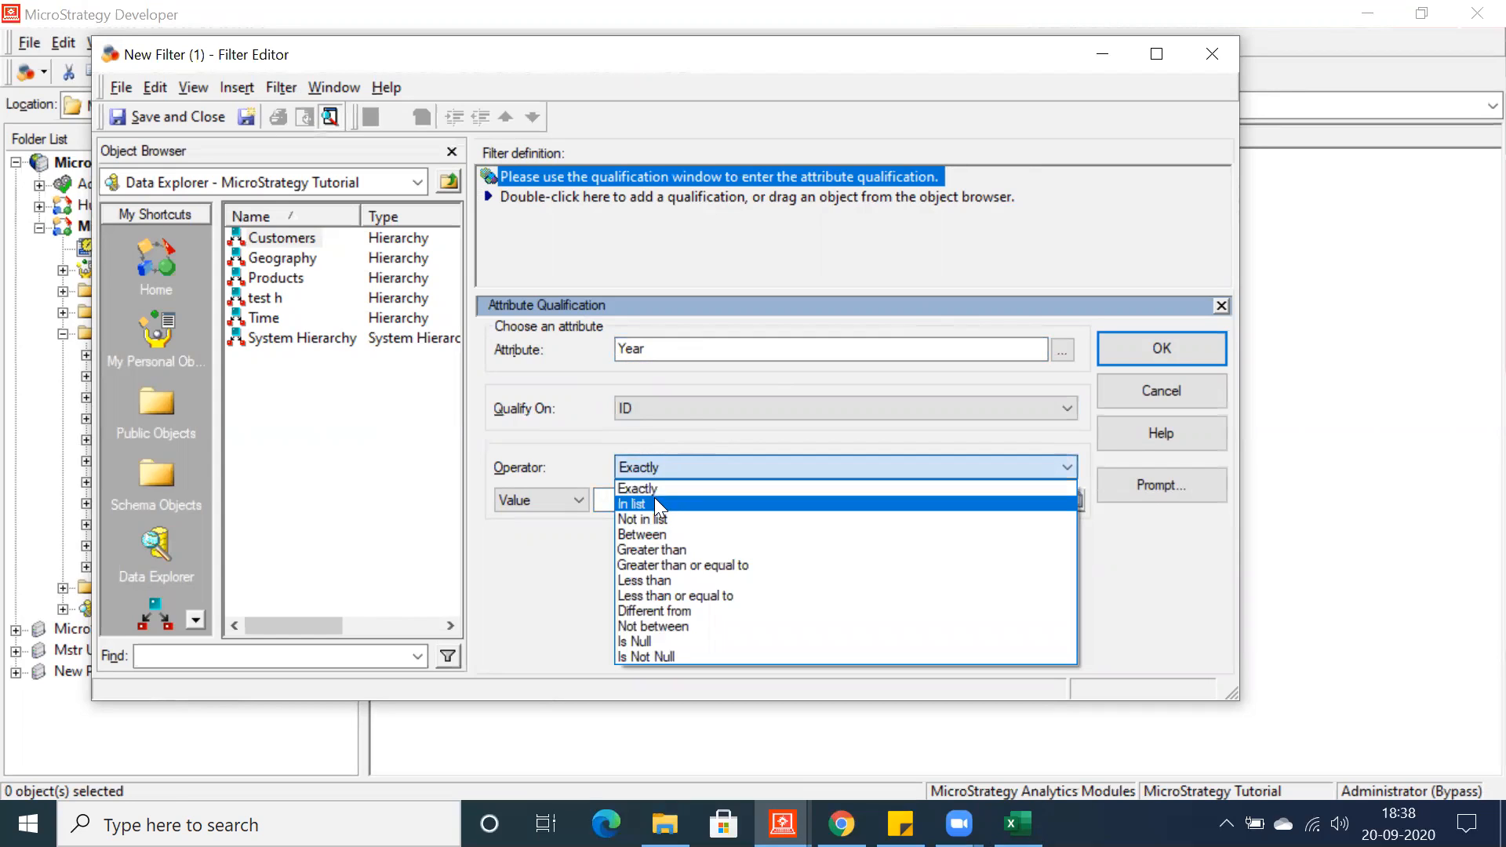
left_click(684, 413)
left_click(665, 407)
left_click(648, 430)
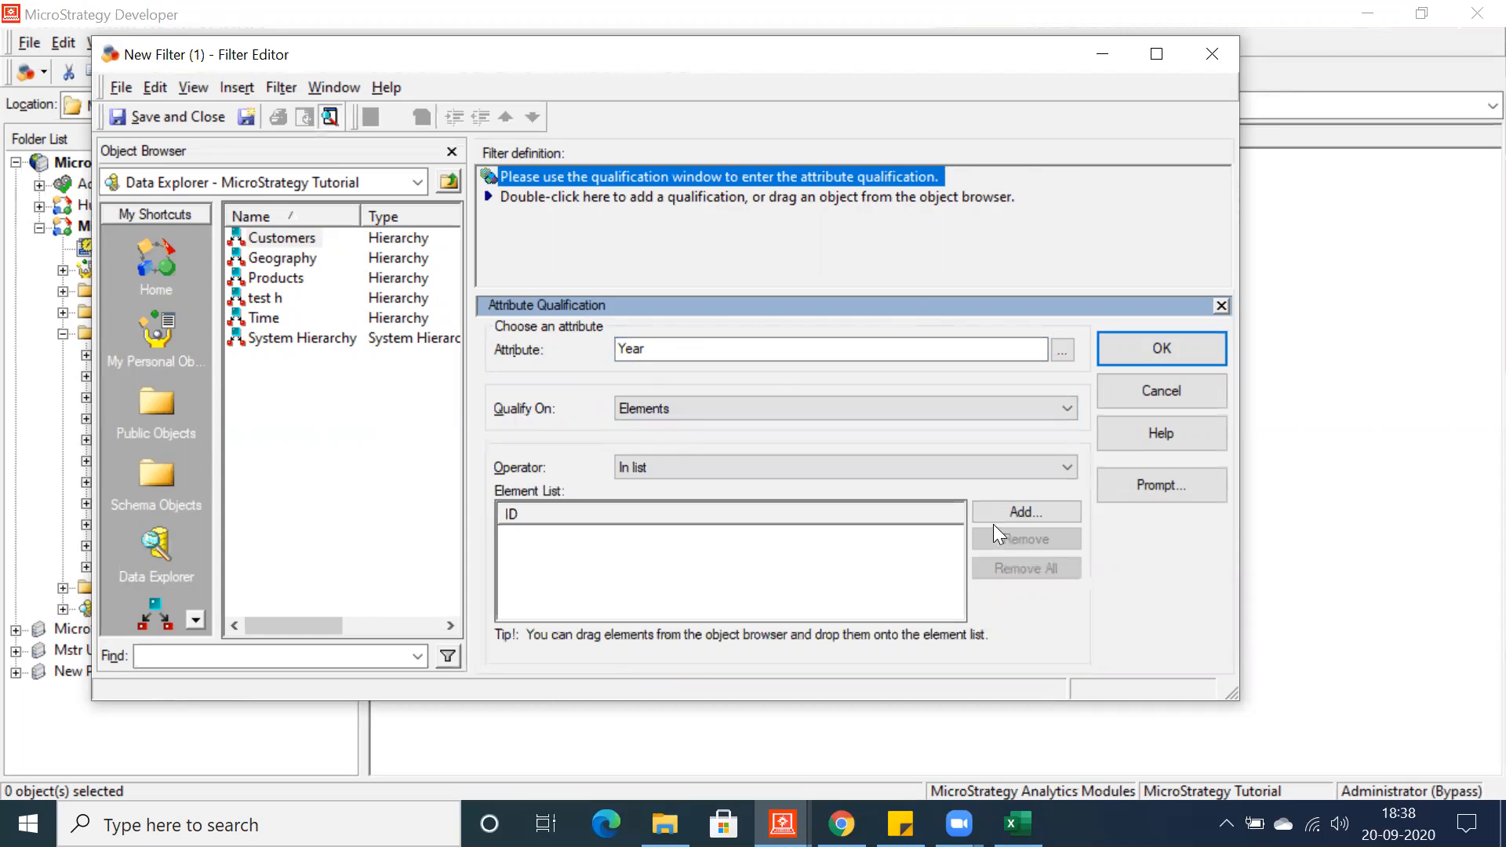
- Browse the available Year elements without adding any, and set the qualification to the DATE form
left_click(994, 513)
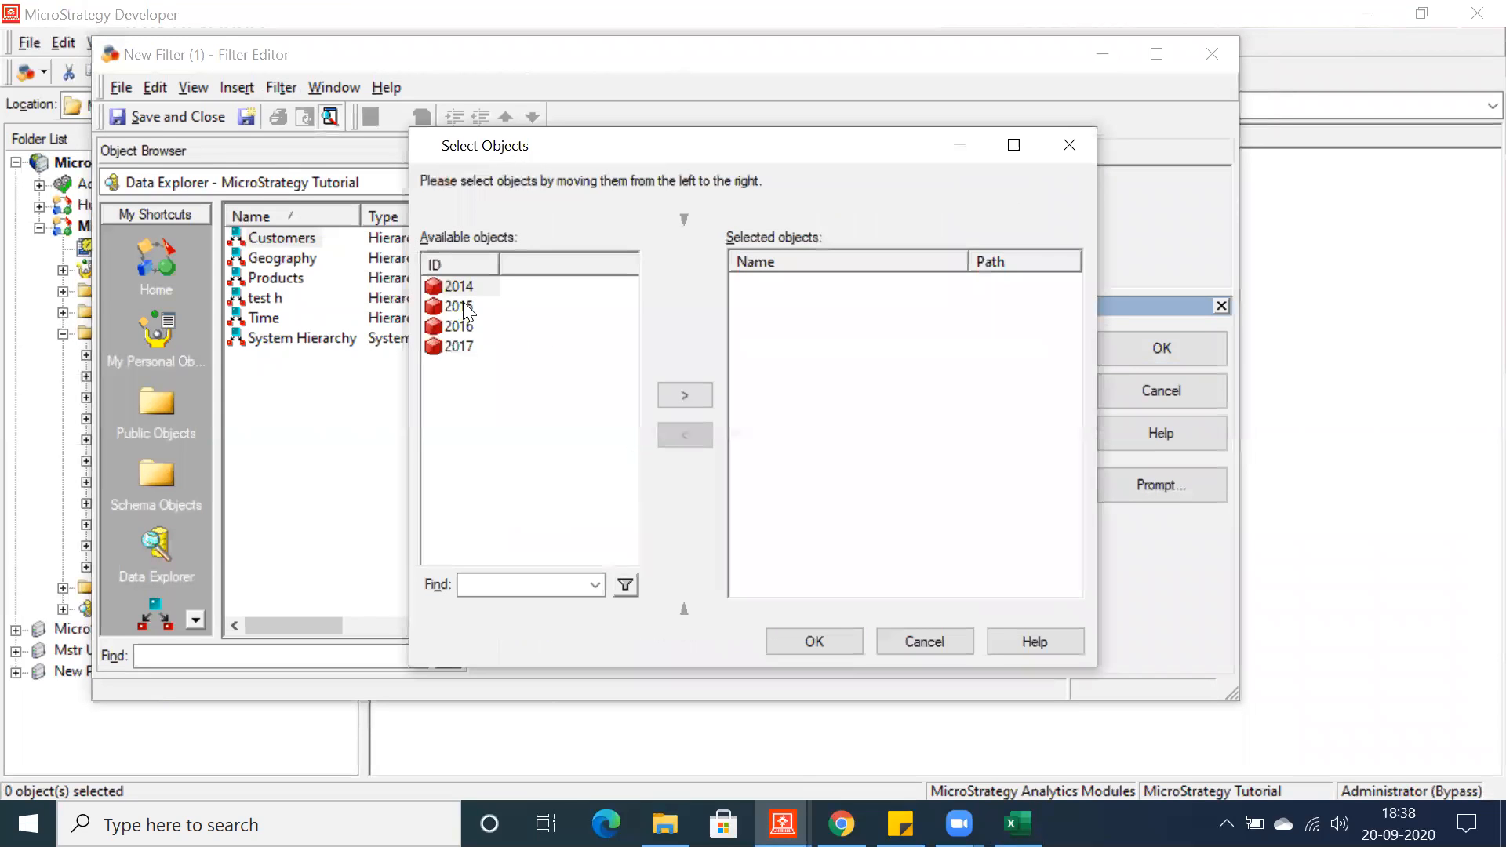
left_click(455, 346)
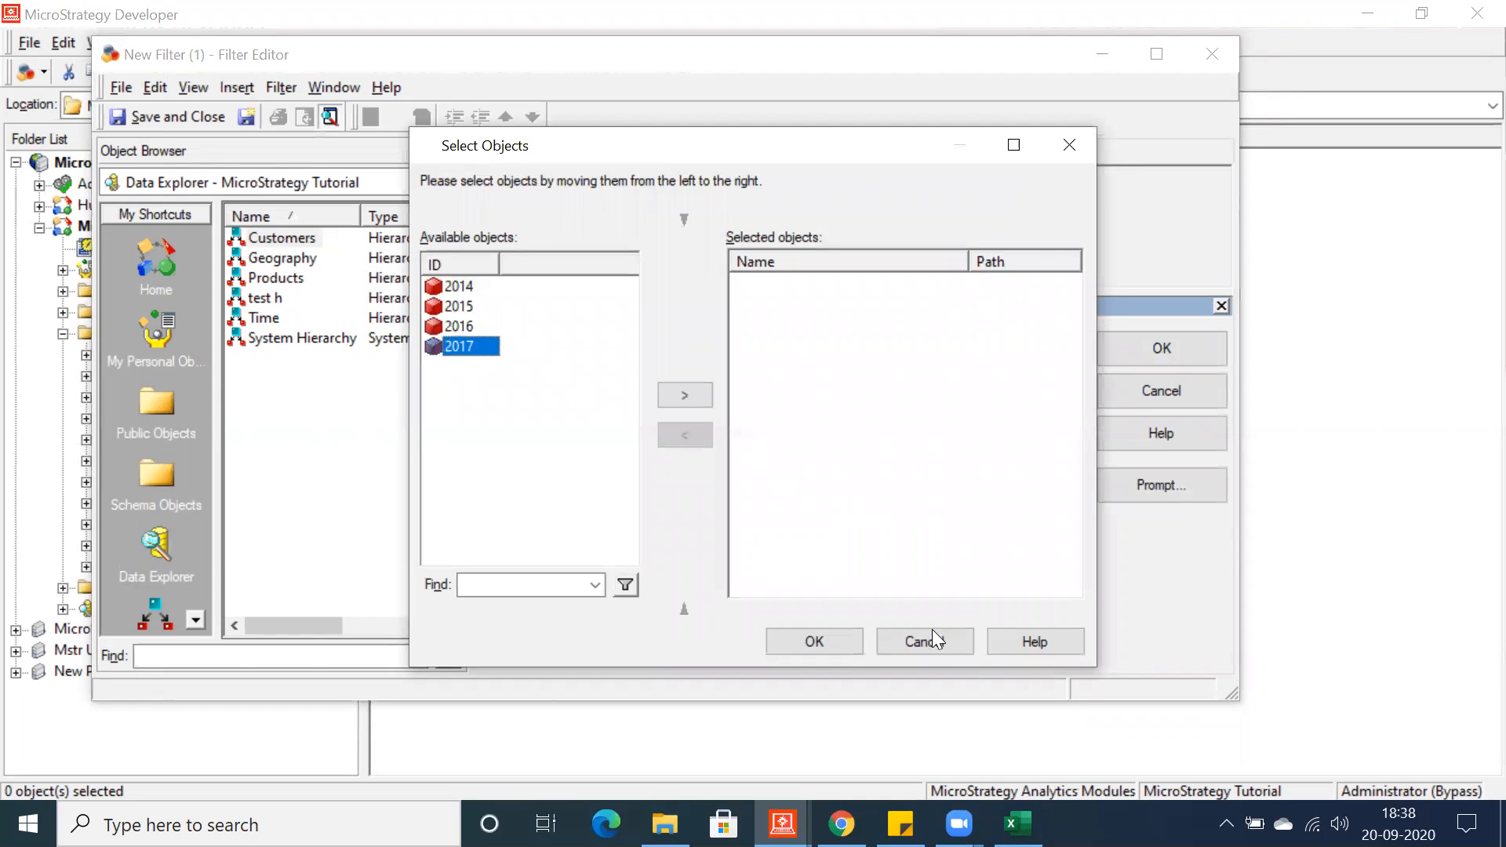
left_click(910, 639)
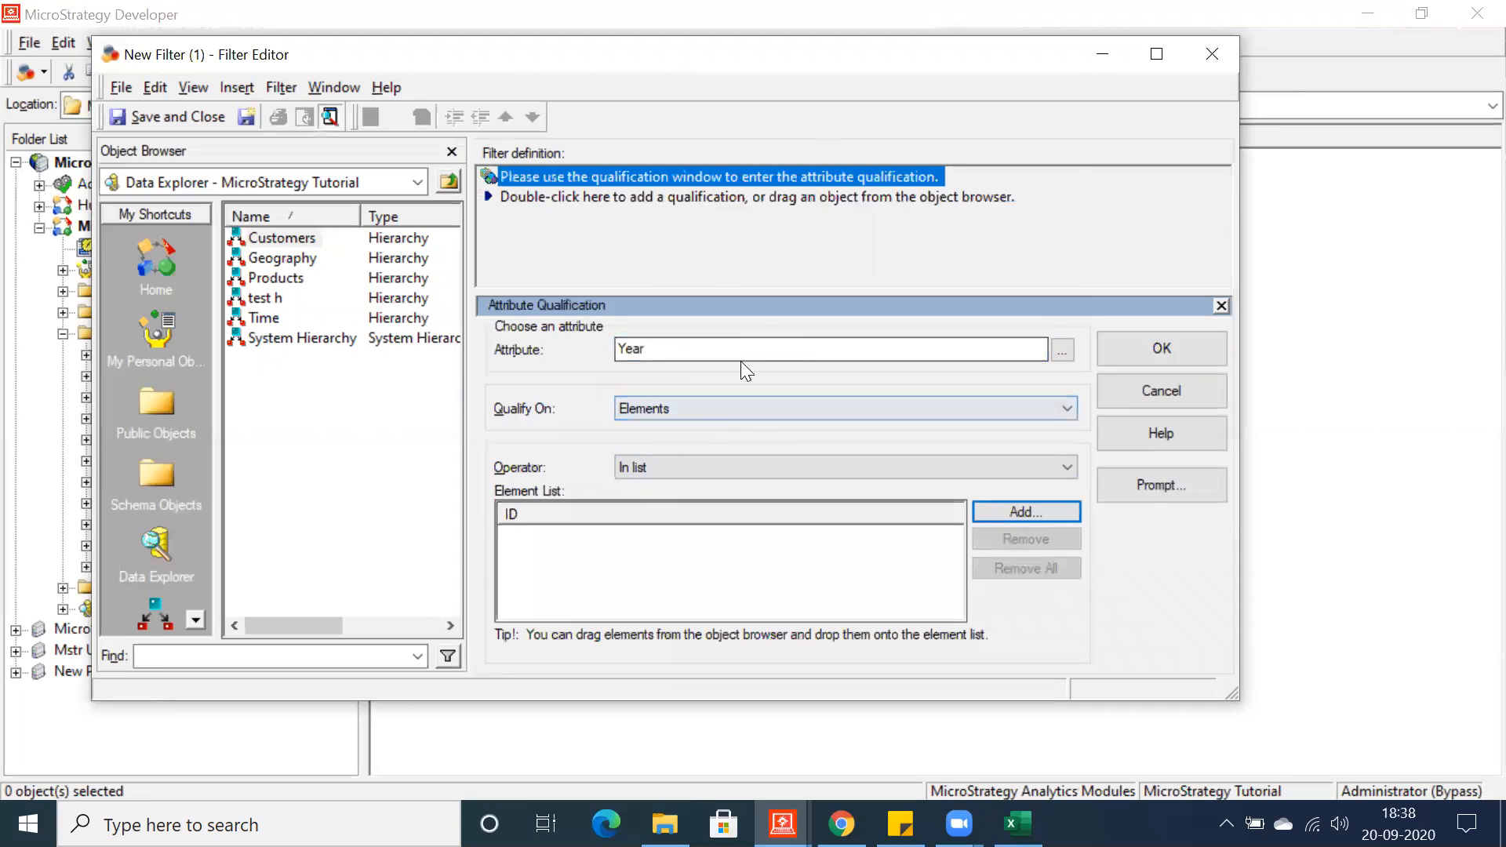
left_click(694, 411)
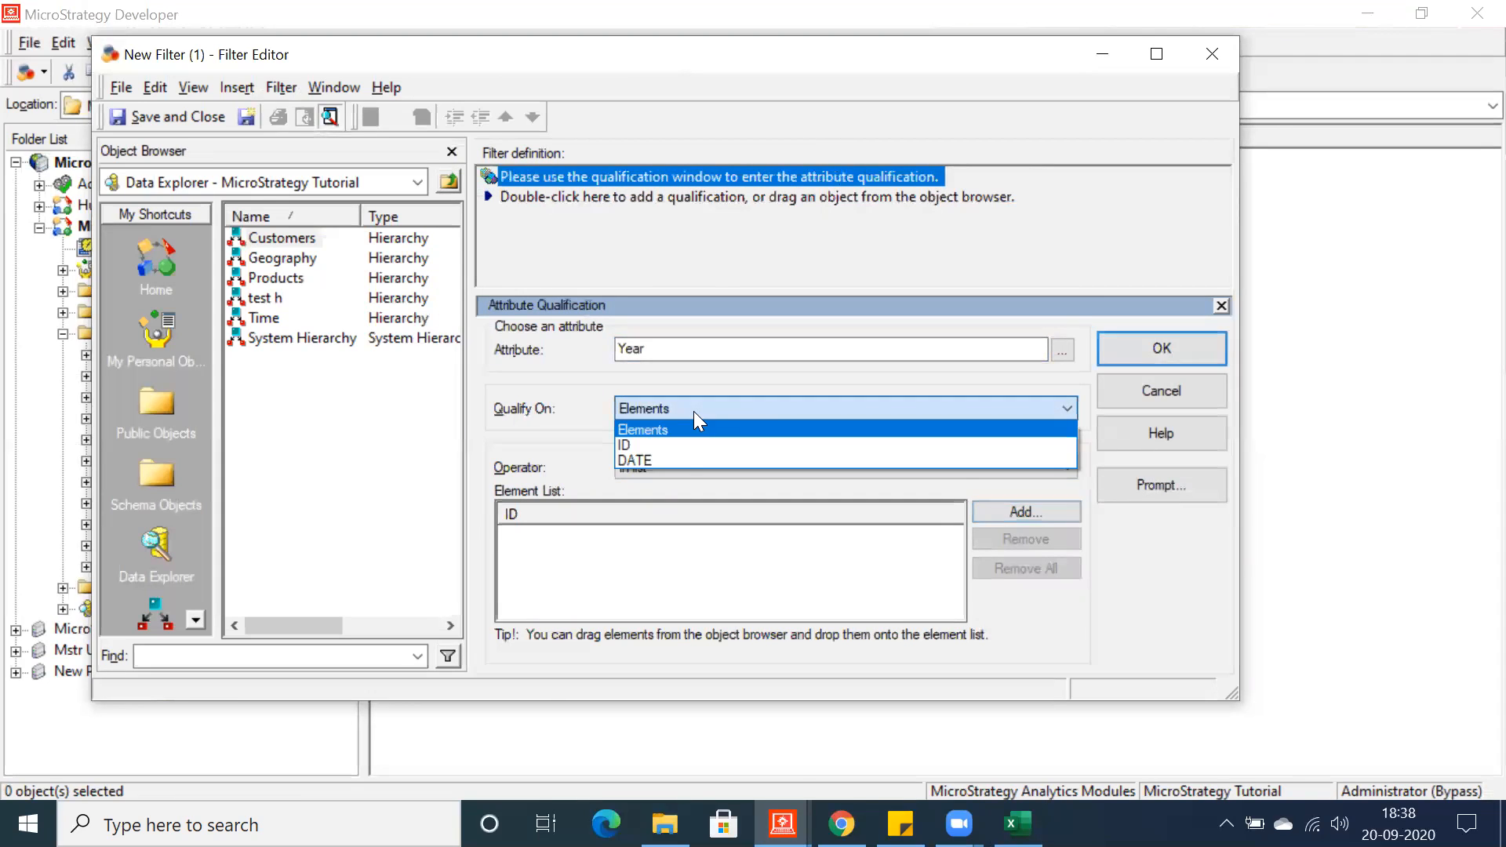
left_click(643, 462)
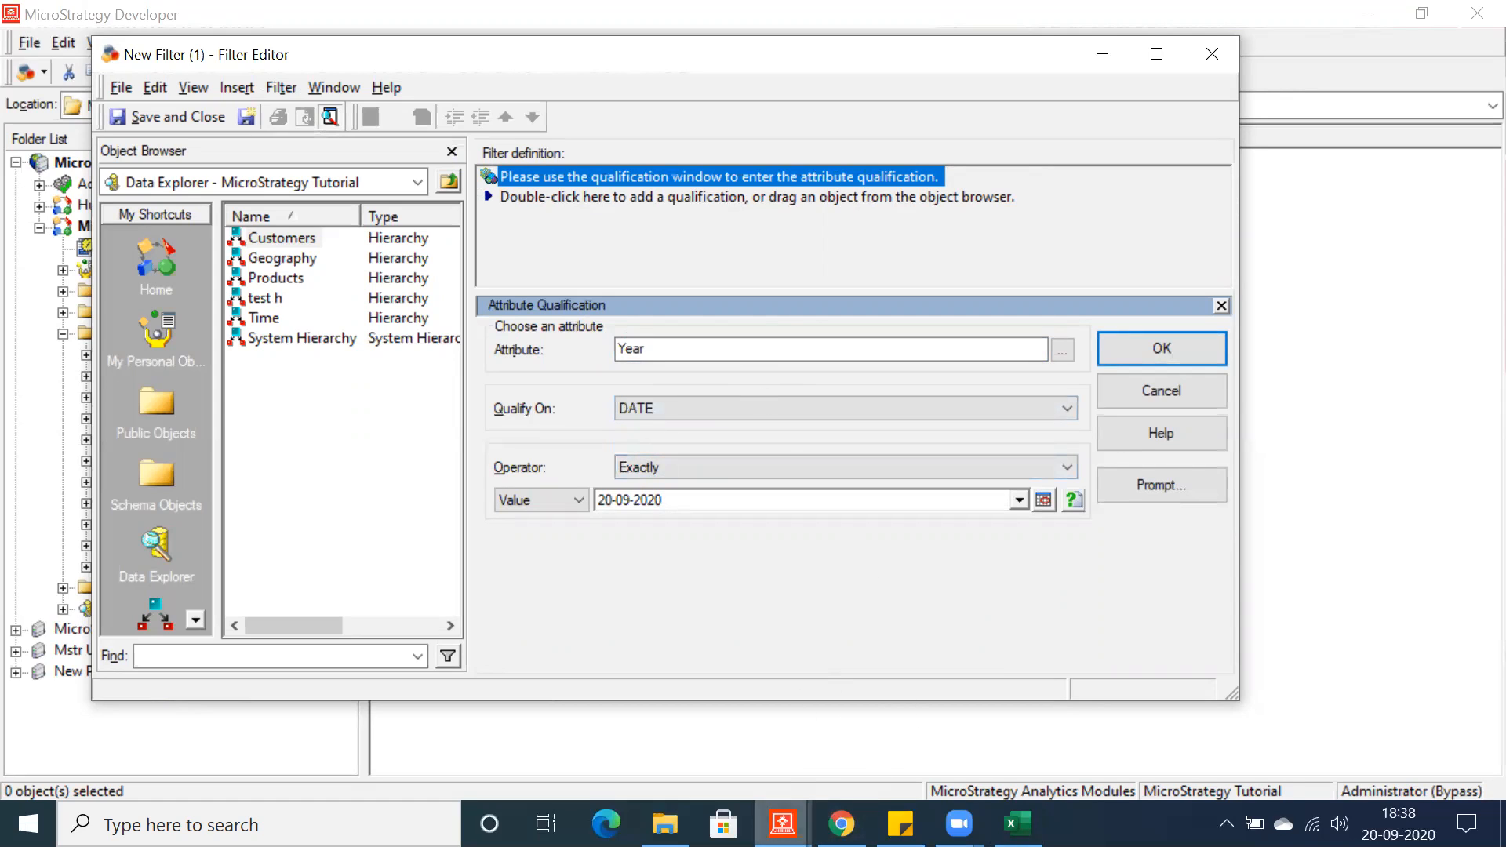
- Return to the main Developer window and open the Year attribute from the Schema Objects Attributes\Time folder in Edit mode
left_click(781, 824)
left_click(606, 693)
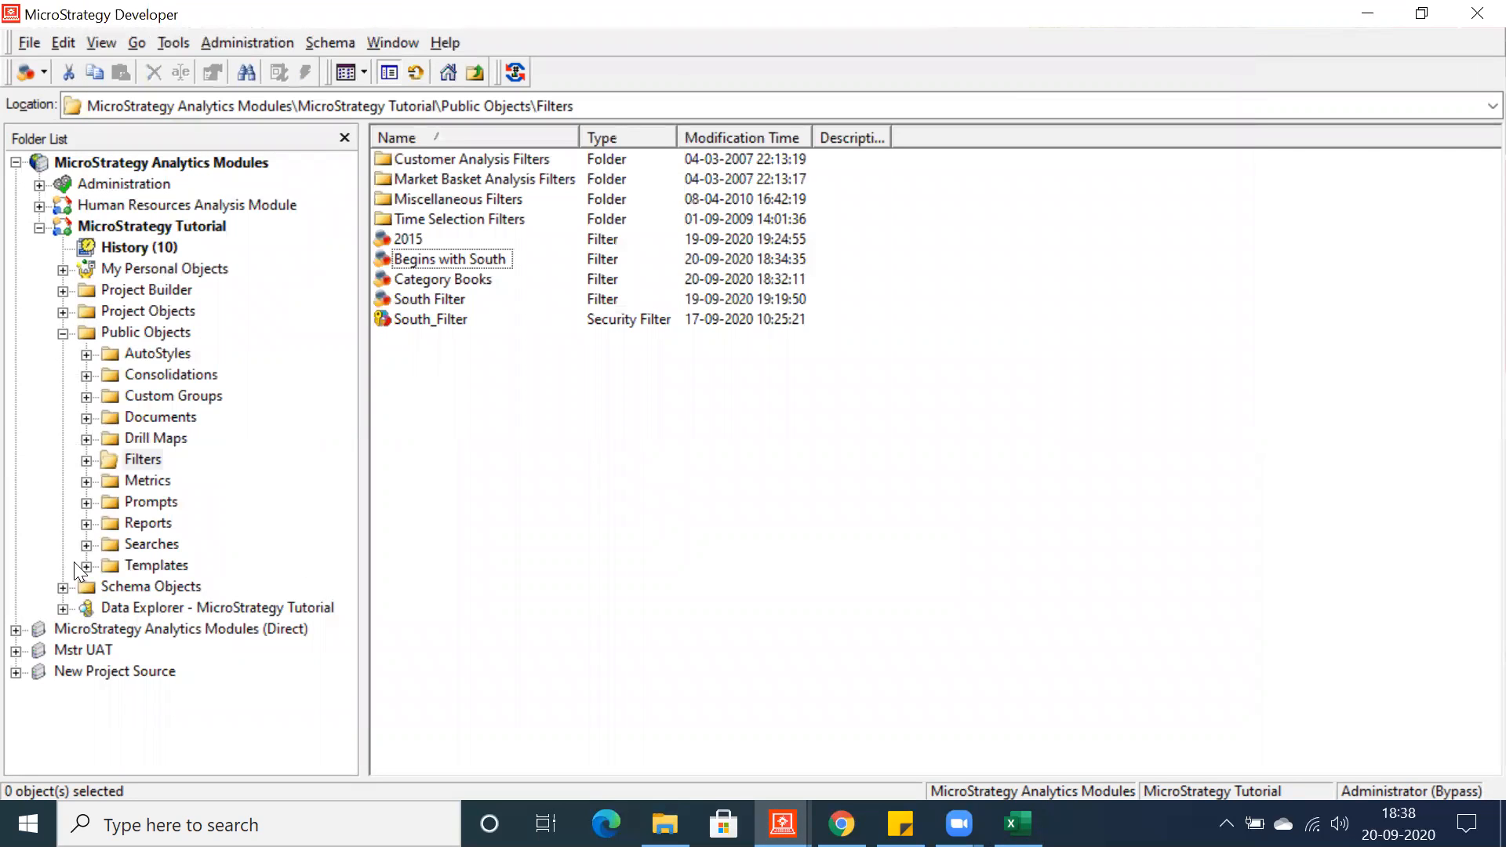
left_click(64, 588)
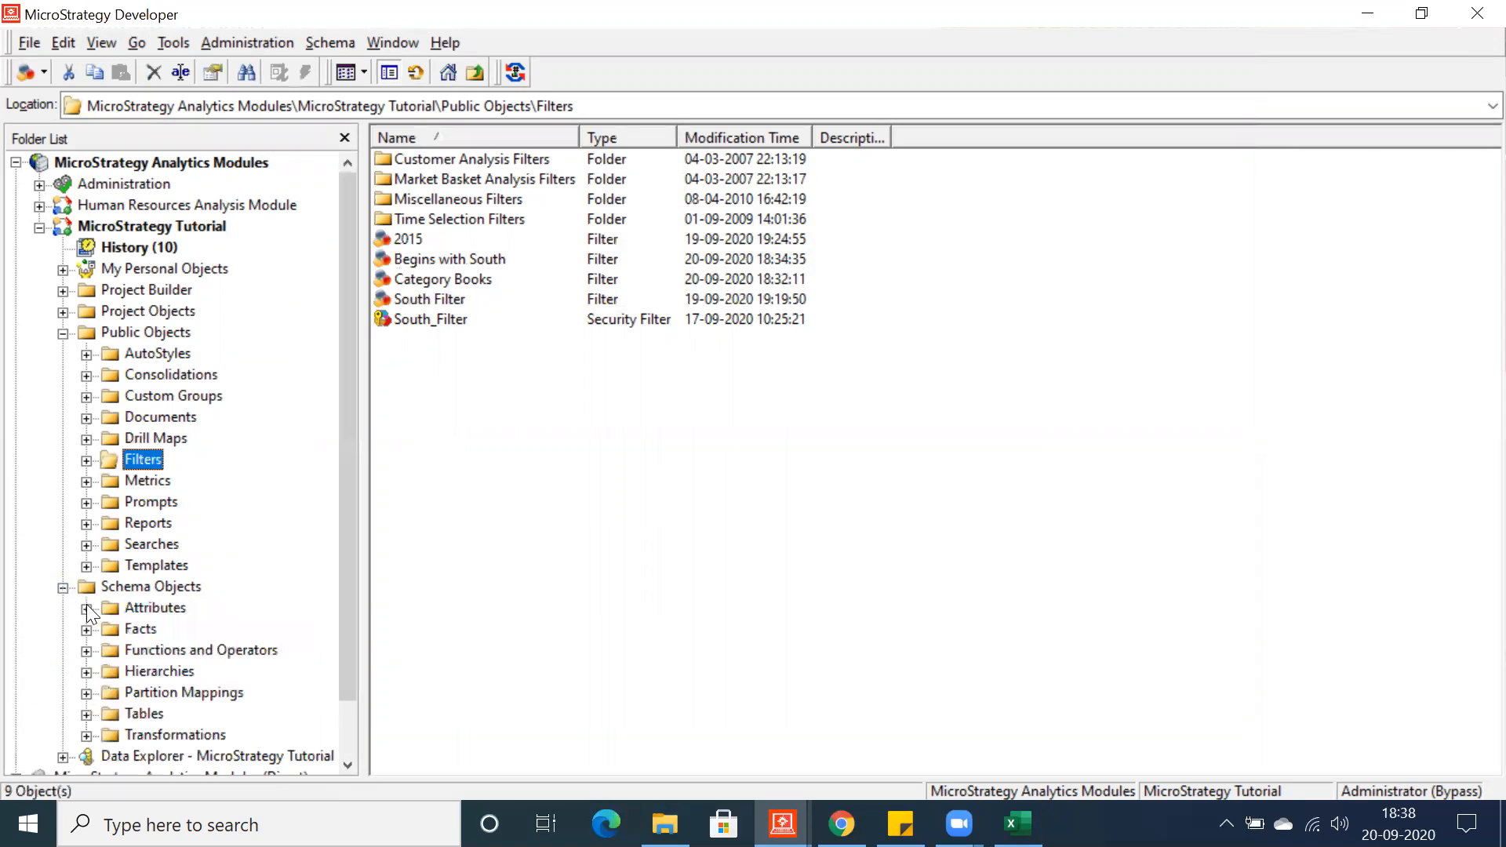
left_click(139, 608)
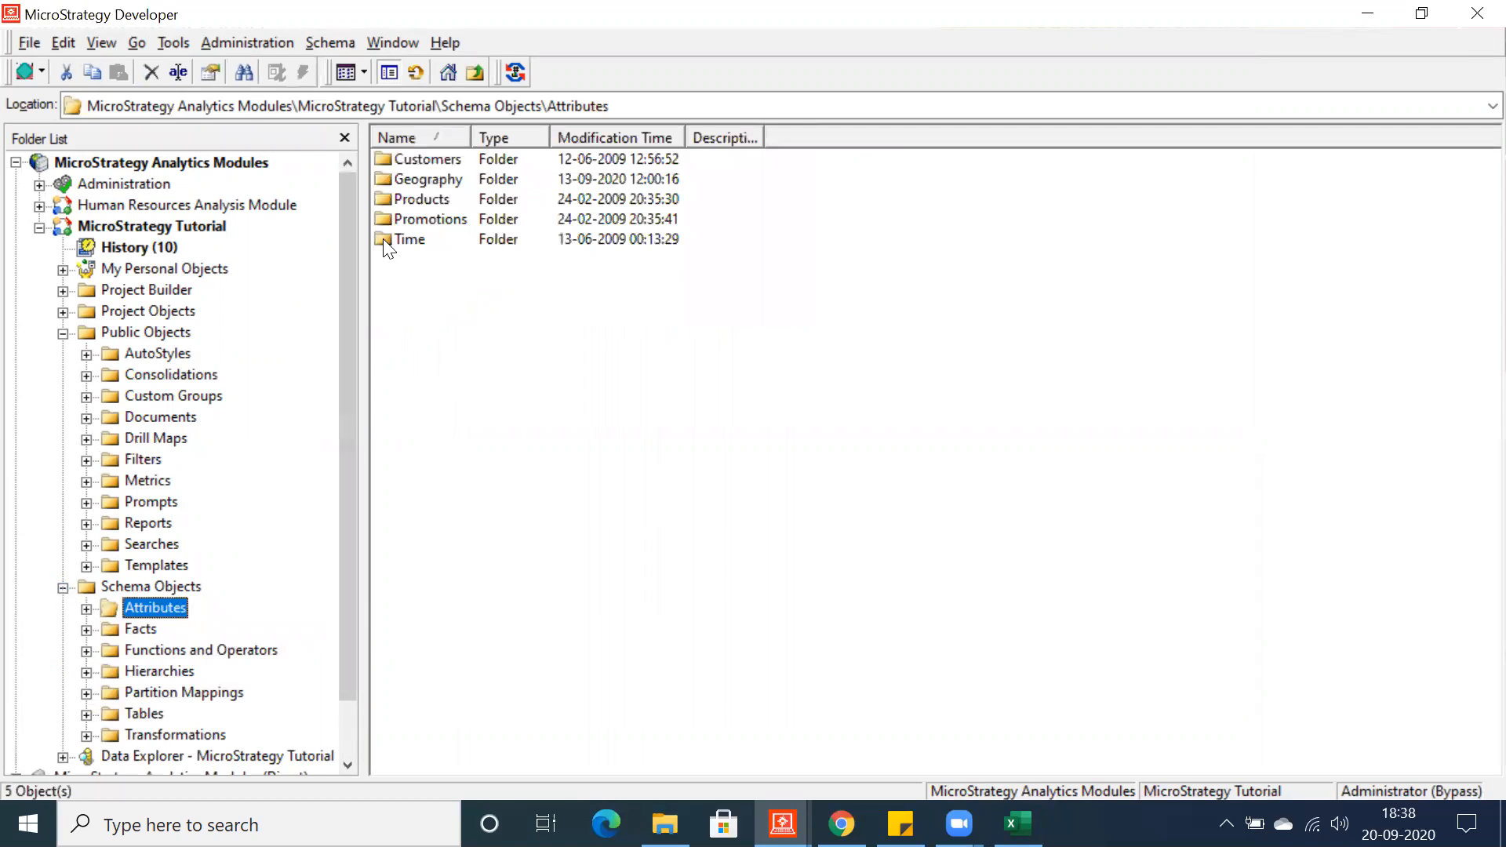
left_click(390, 238)
double_click(390, 238)
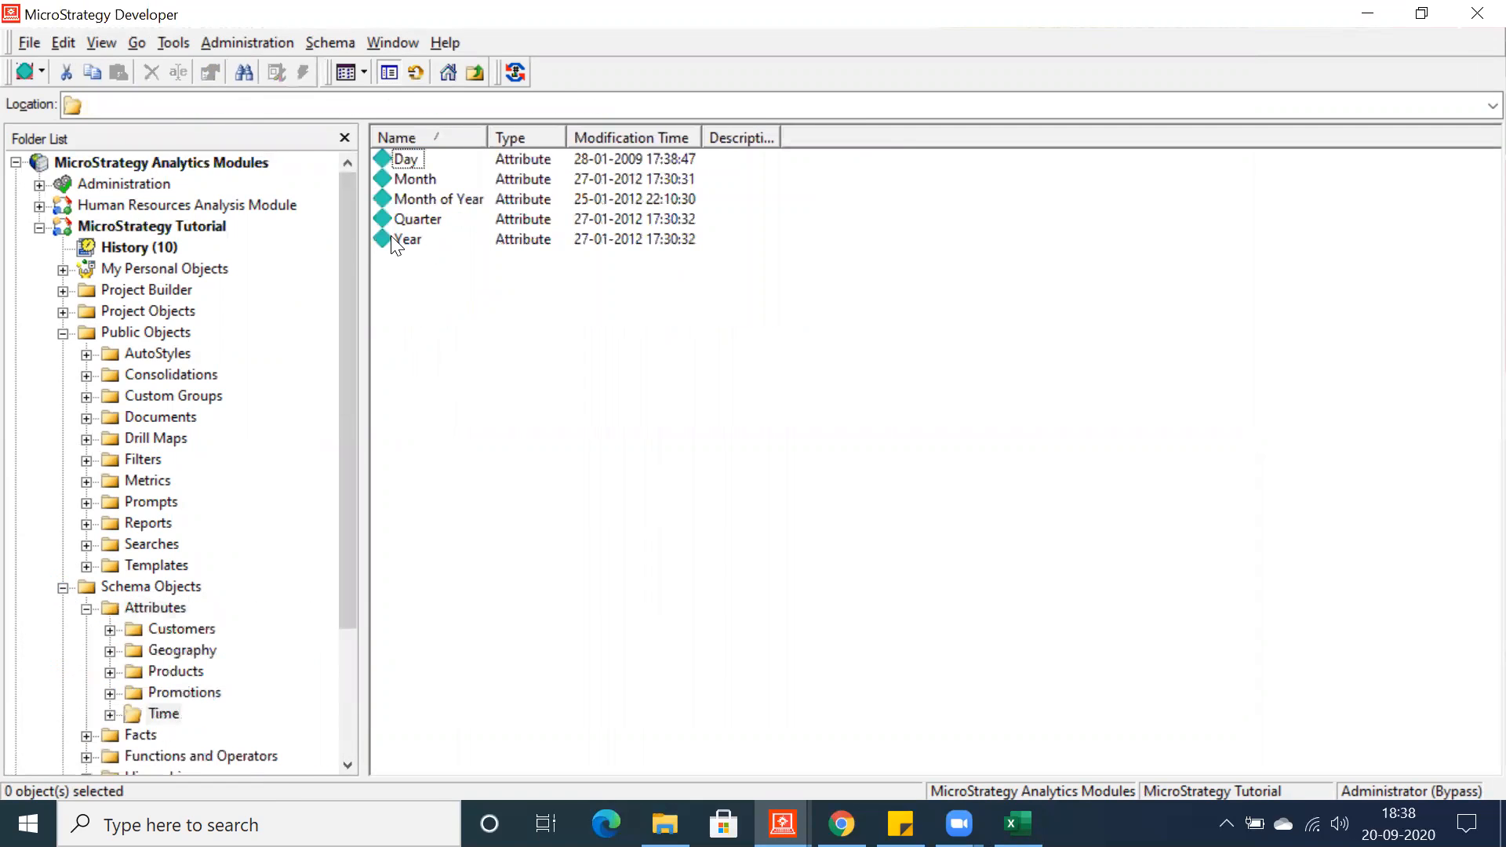
right_click(390, 240)
left_click(414, 253)
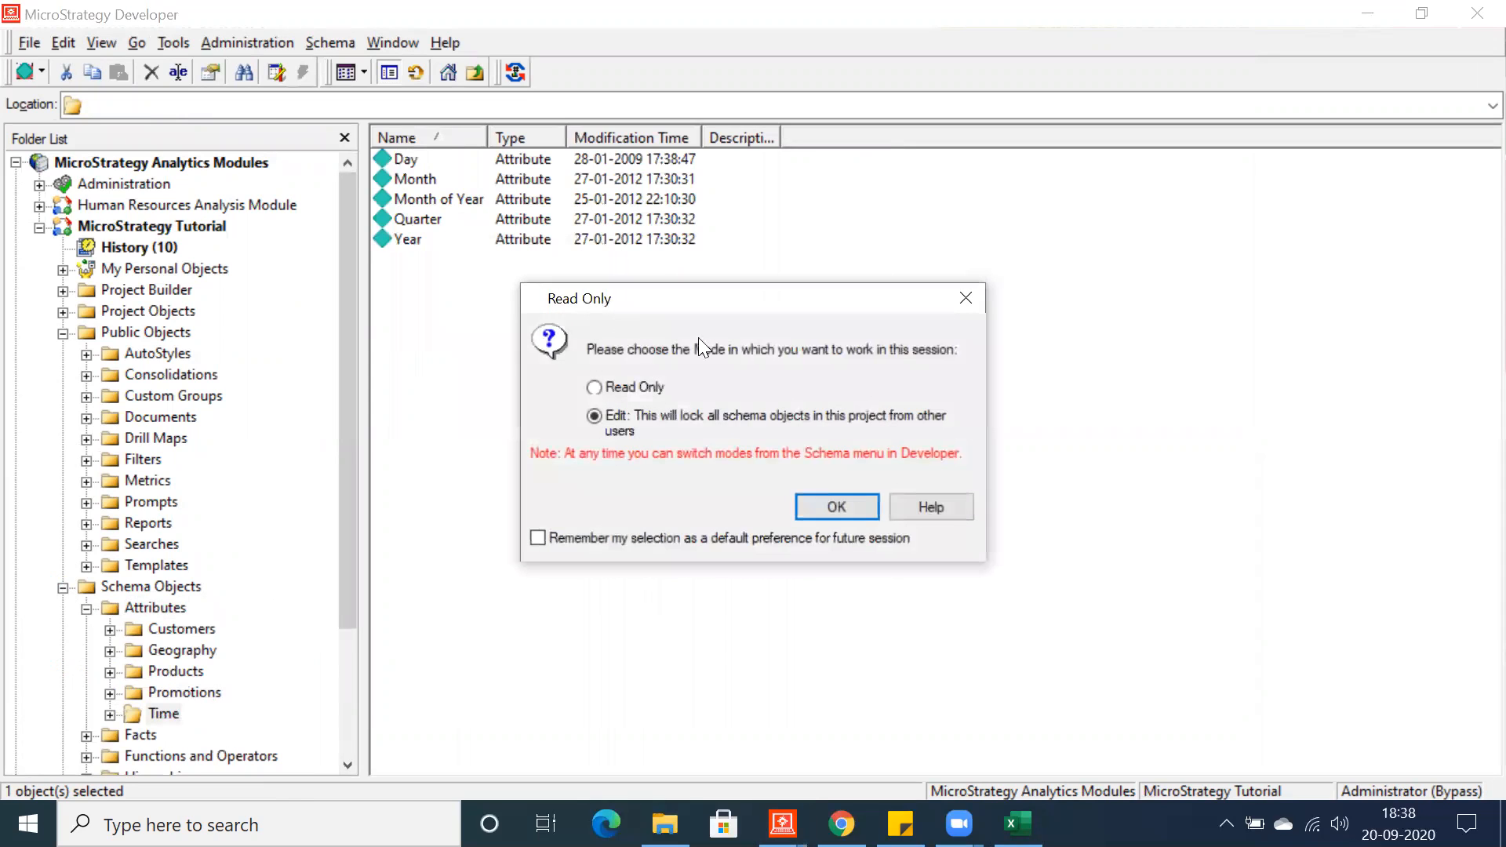
left_click(830, 507)
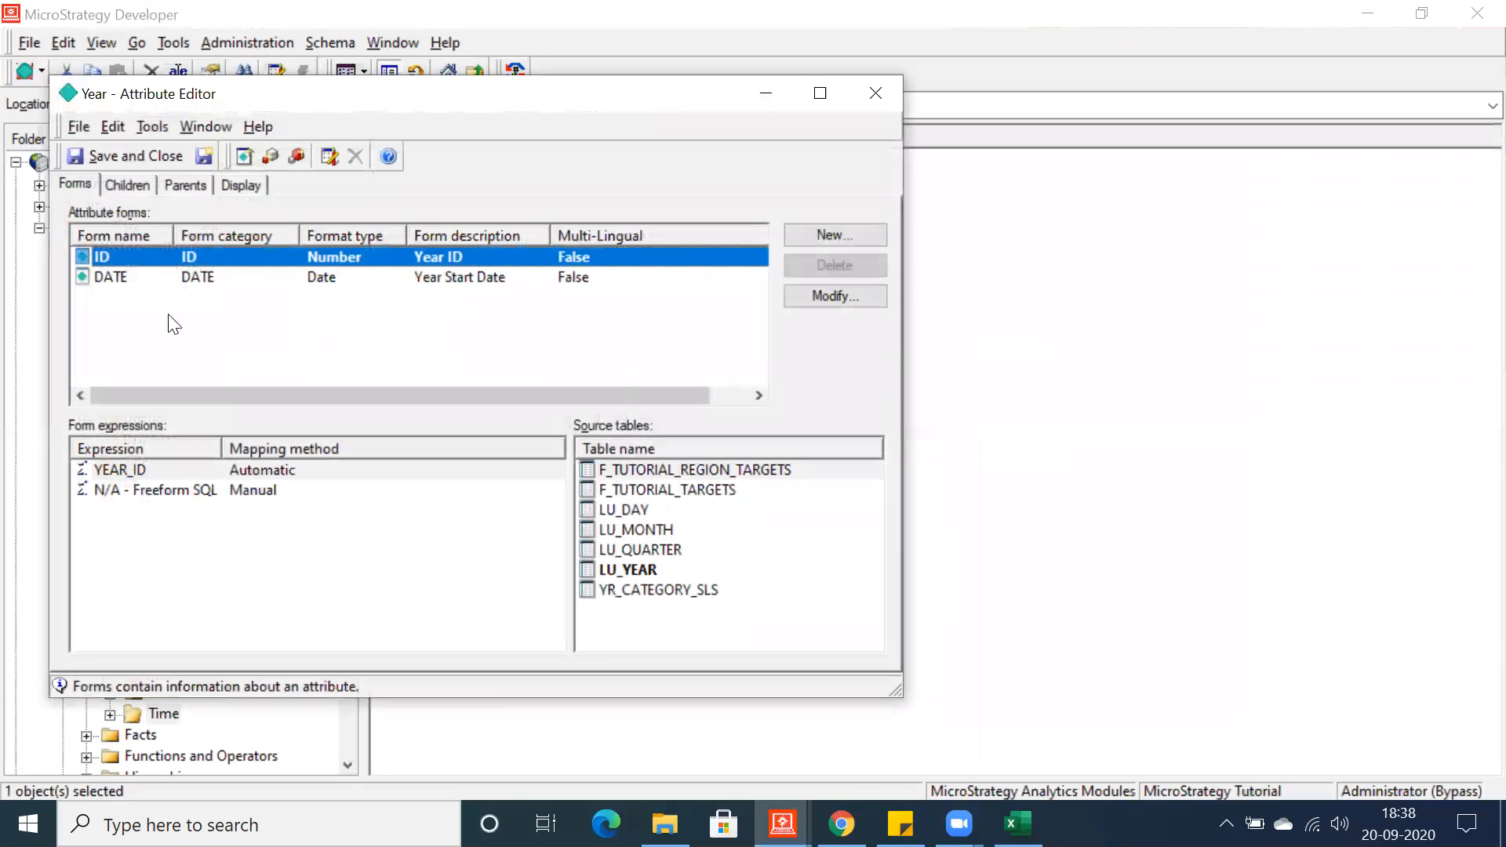
- Examine the YEAR_DATE expression and source table of Year's DATE form, and close the attribute without changes
left_click(95, 276)
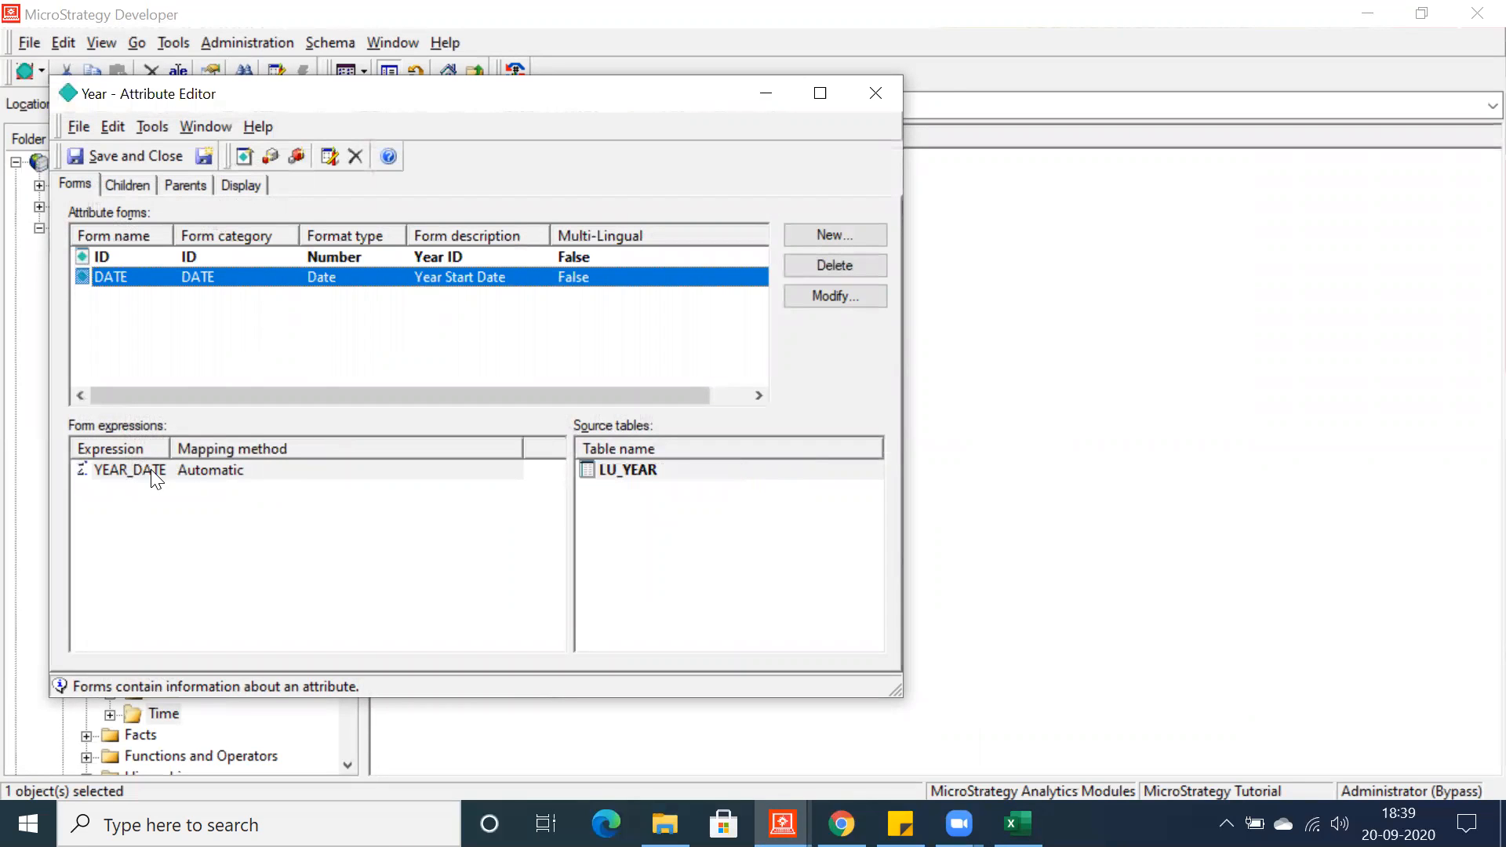
left_click(113, 471)
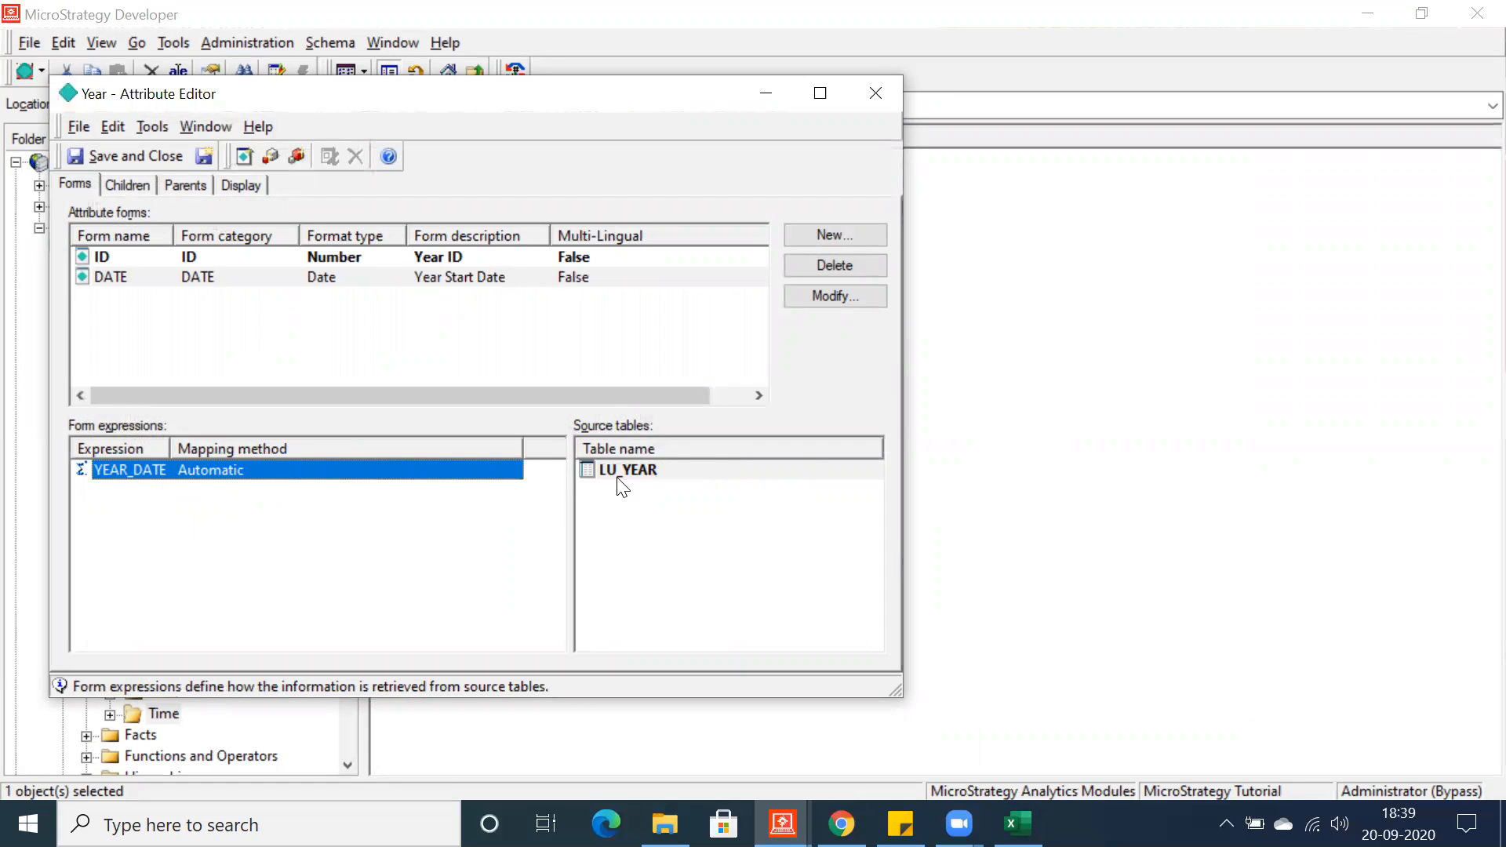
left_click(874, 94)
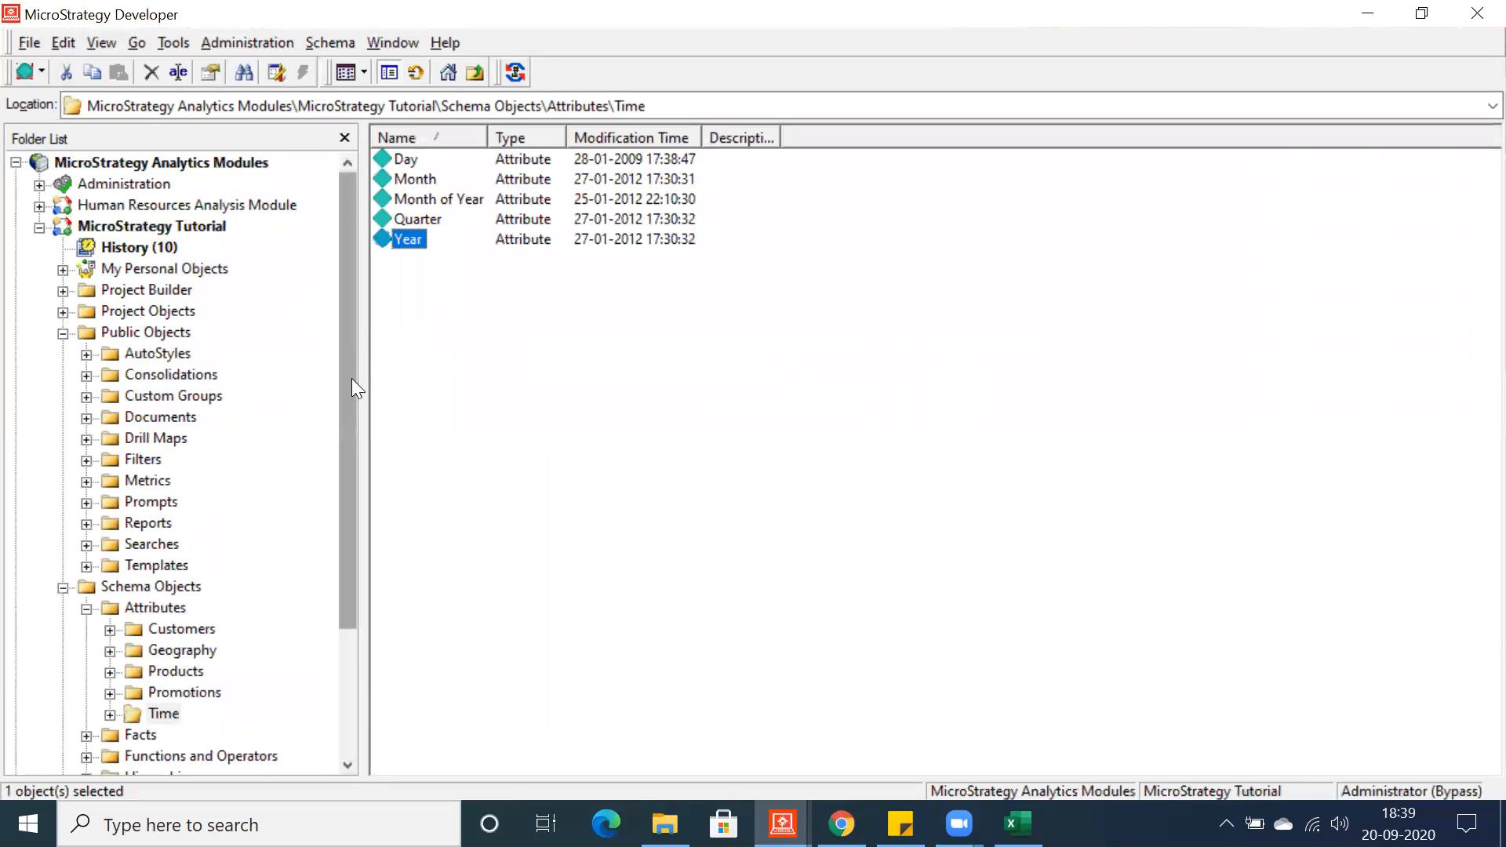
- Return to the new filter, check the Year qualification on ID, and set it back to qualify on DATE
left_click(782, 824)
left_click(869, 712)
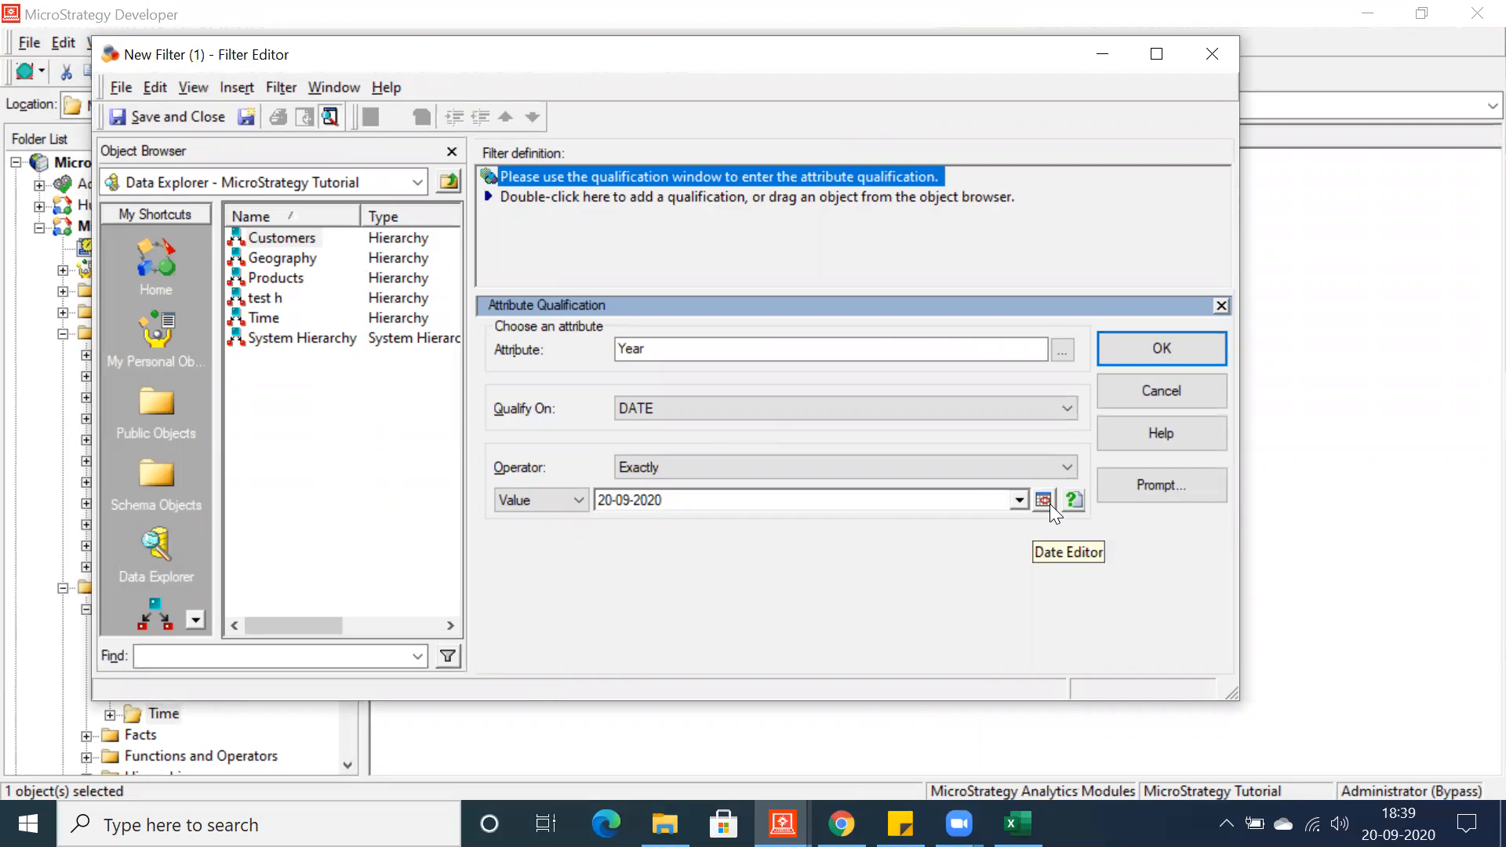
left_click(768, 408)
left_click(692, 444)
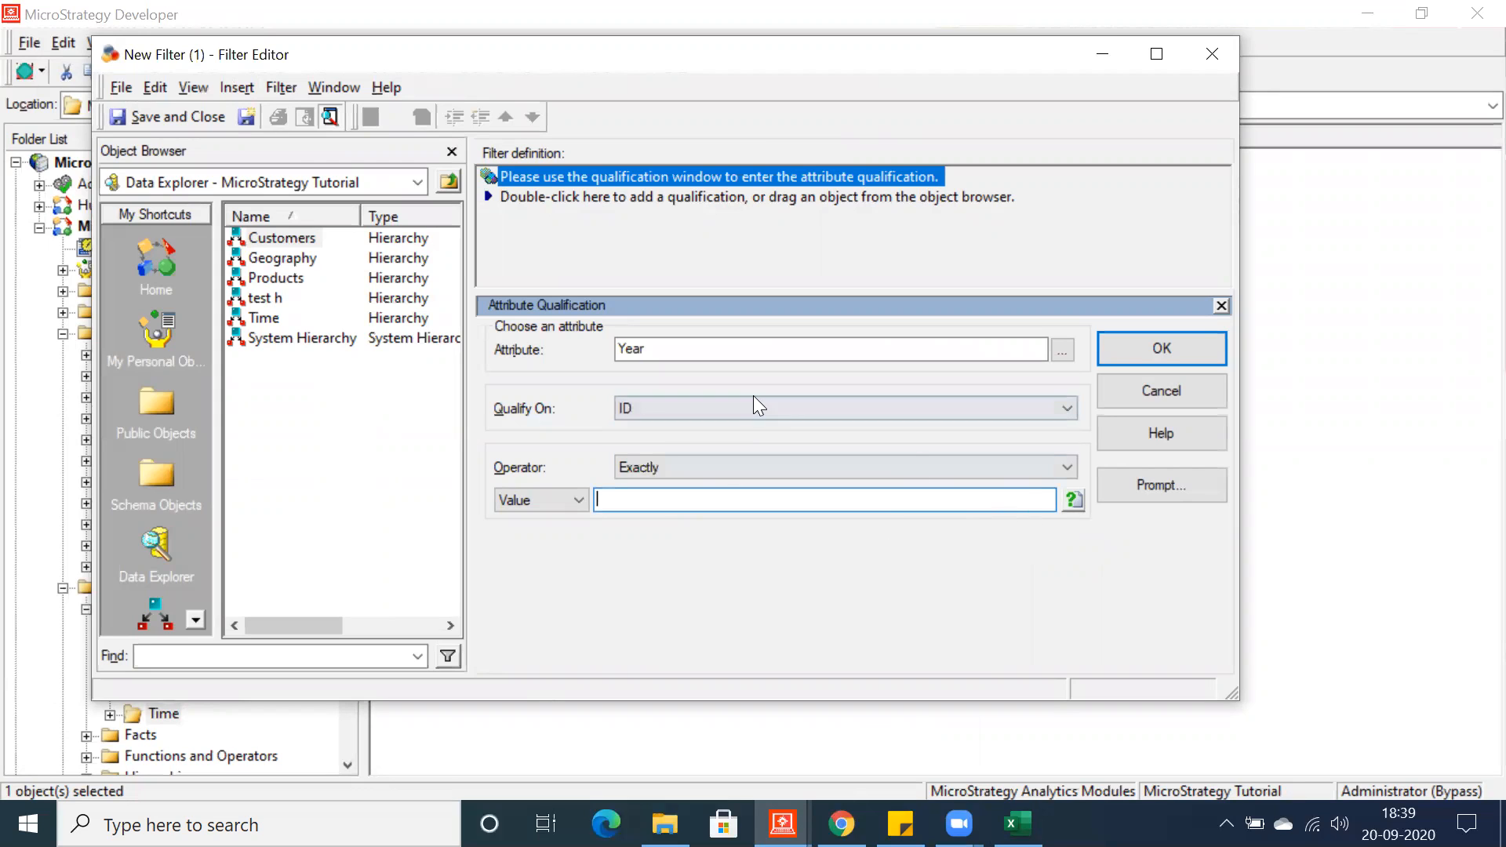
left_click(722, 409)
left_click(633, 463)
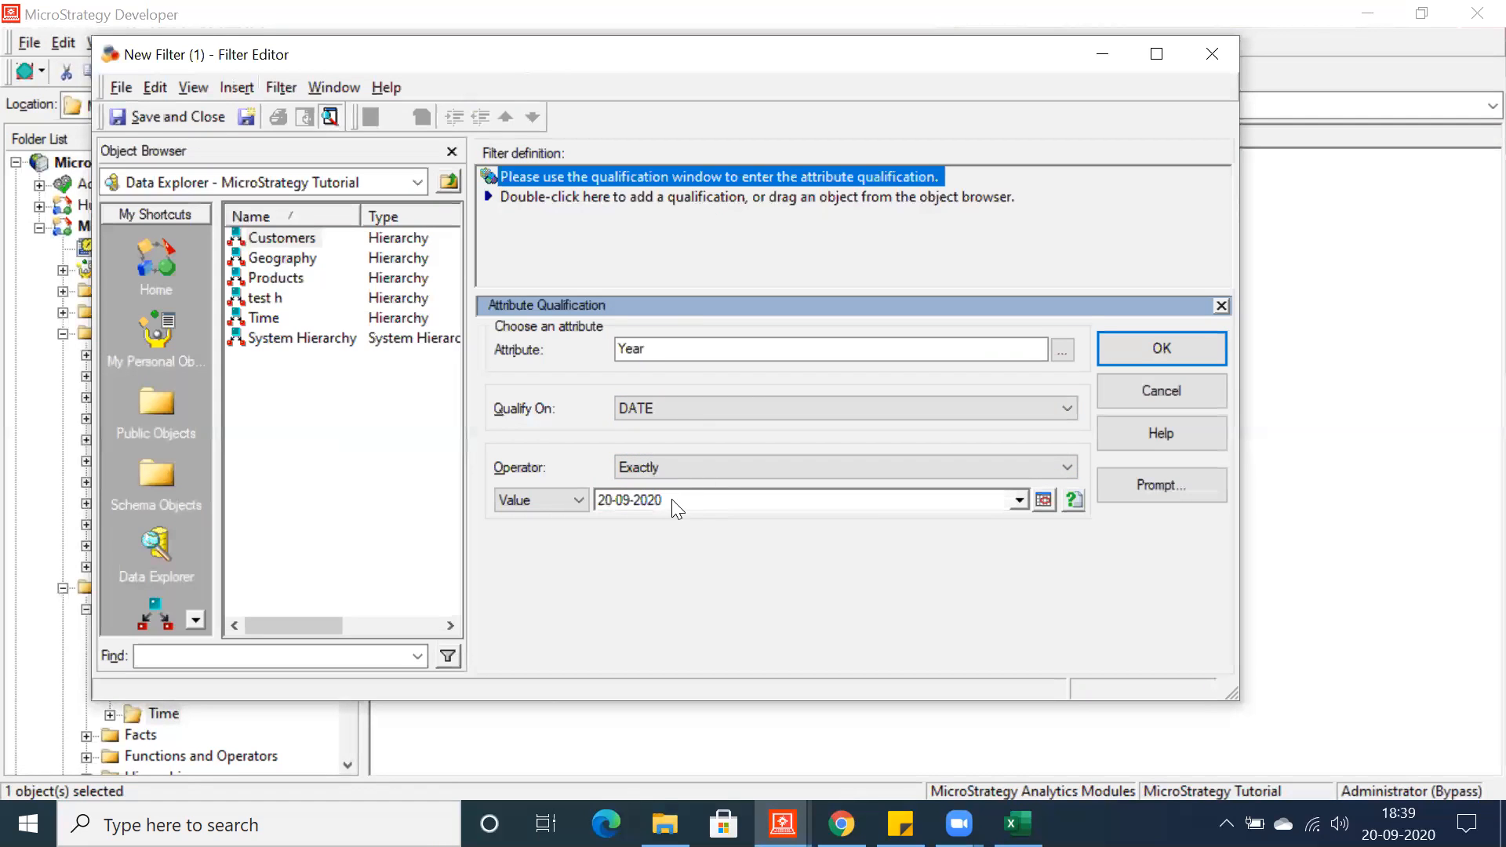
- Define the qualification's date value as a dynamic date of today minus 1 day
left_click(1039, 502)
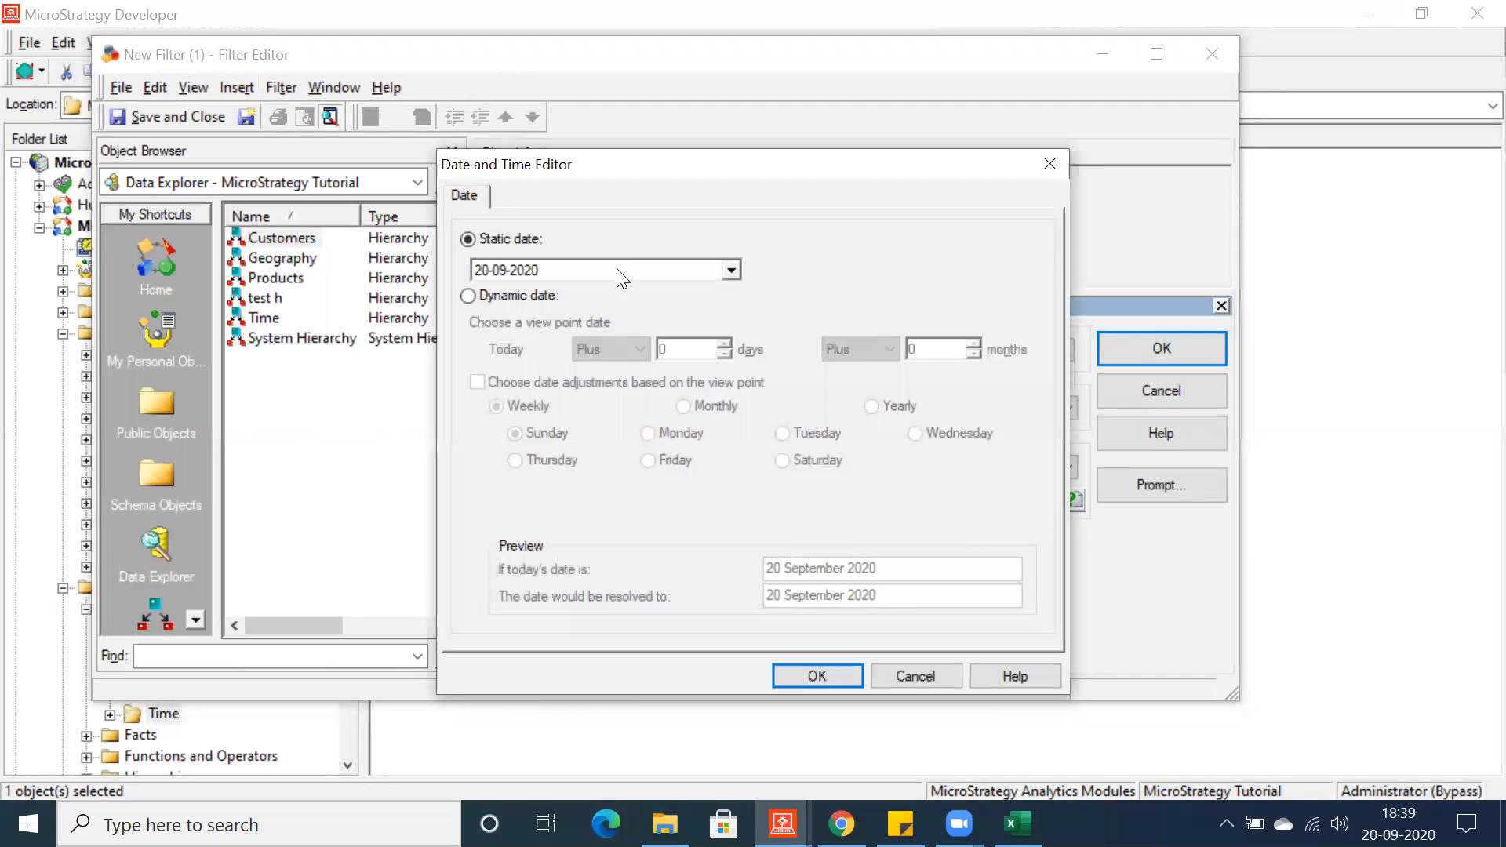
left_click(469, 297)
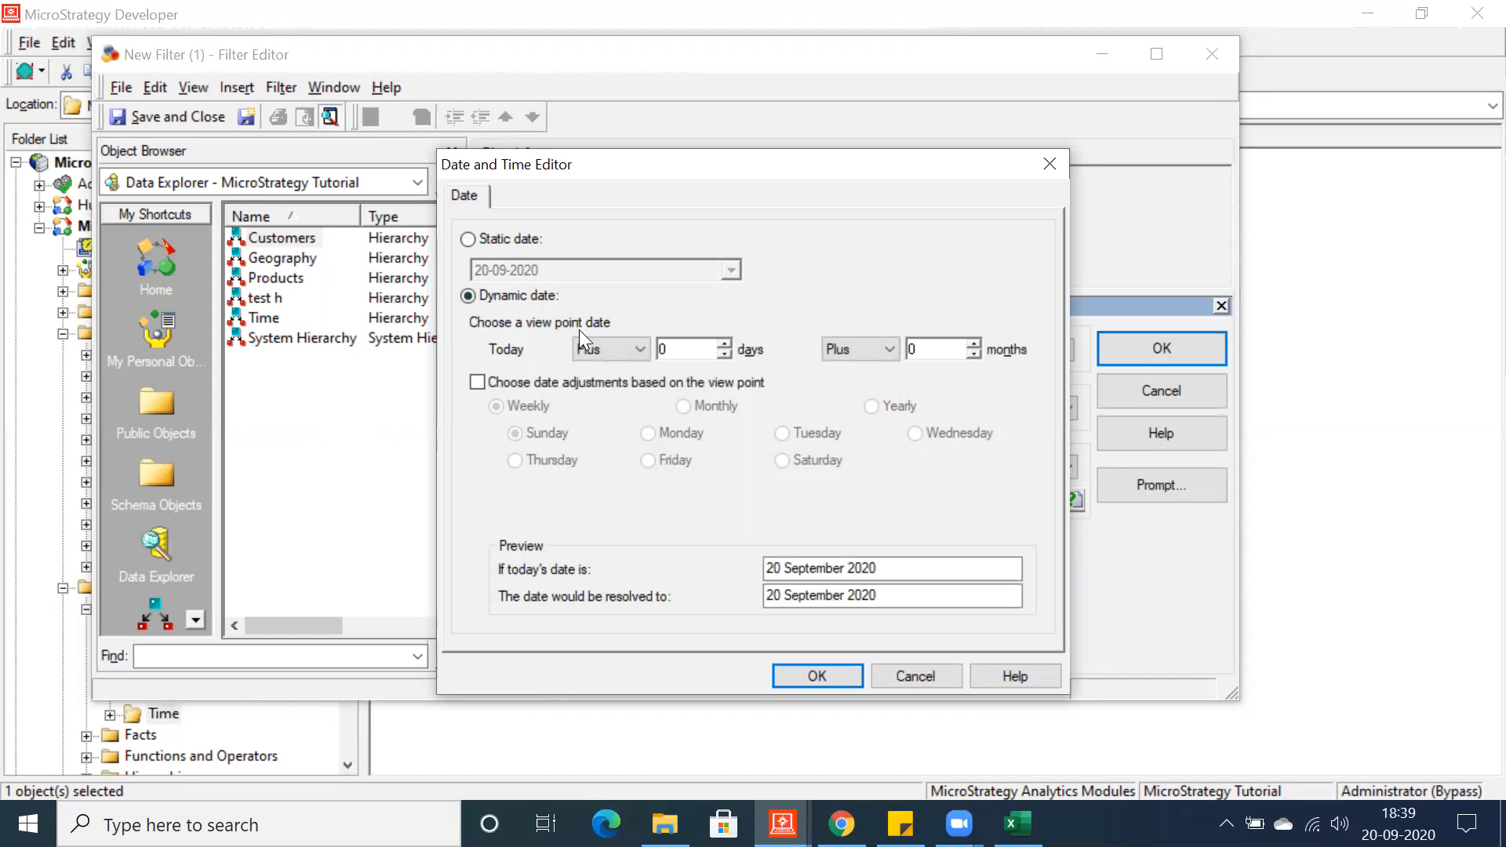
left_click(633, 350)
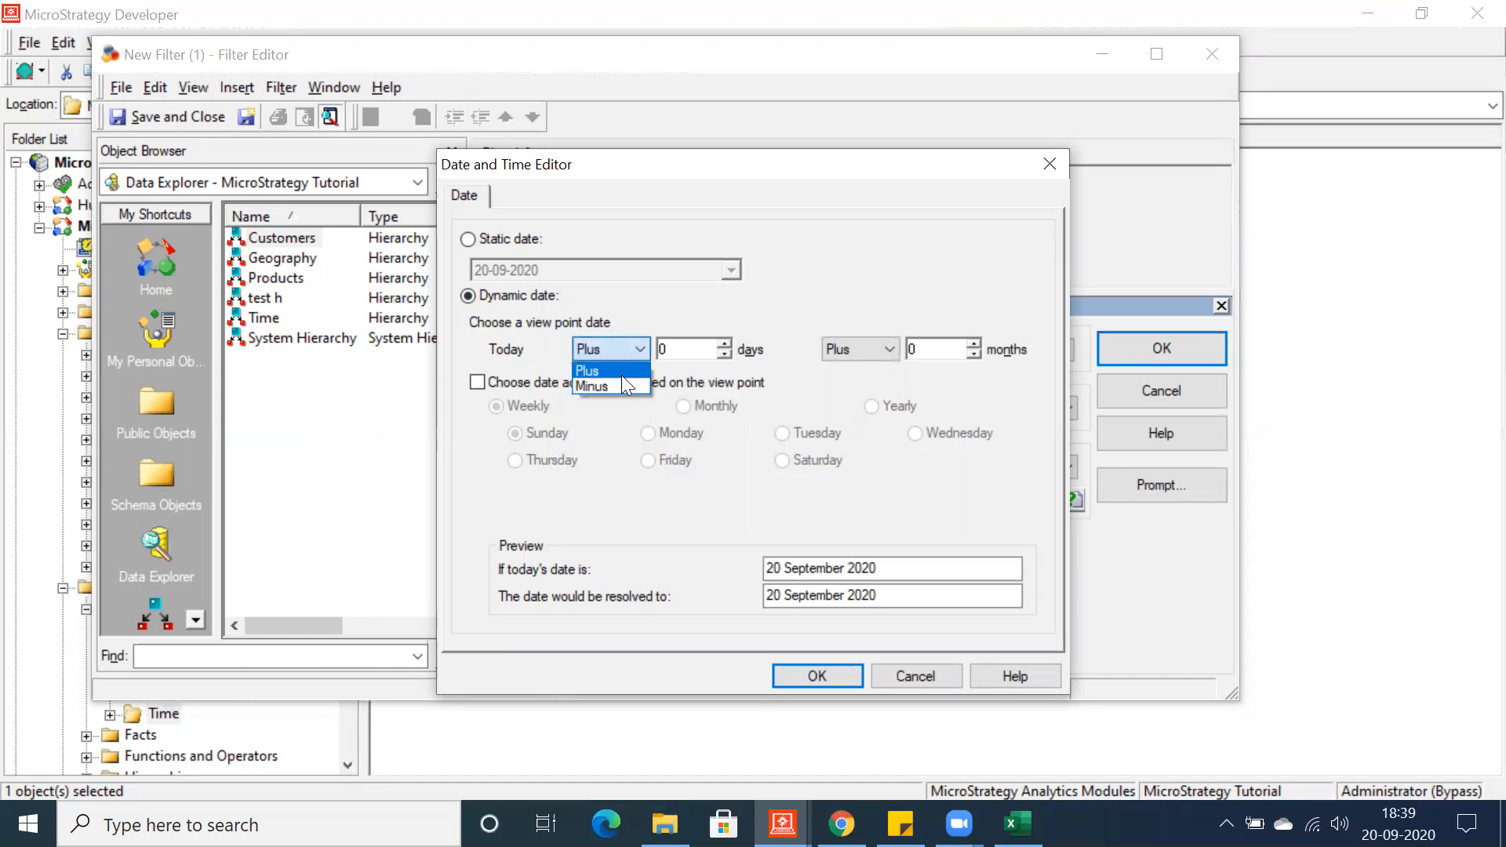
left_click(618, 381)
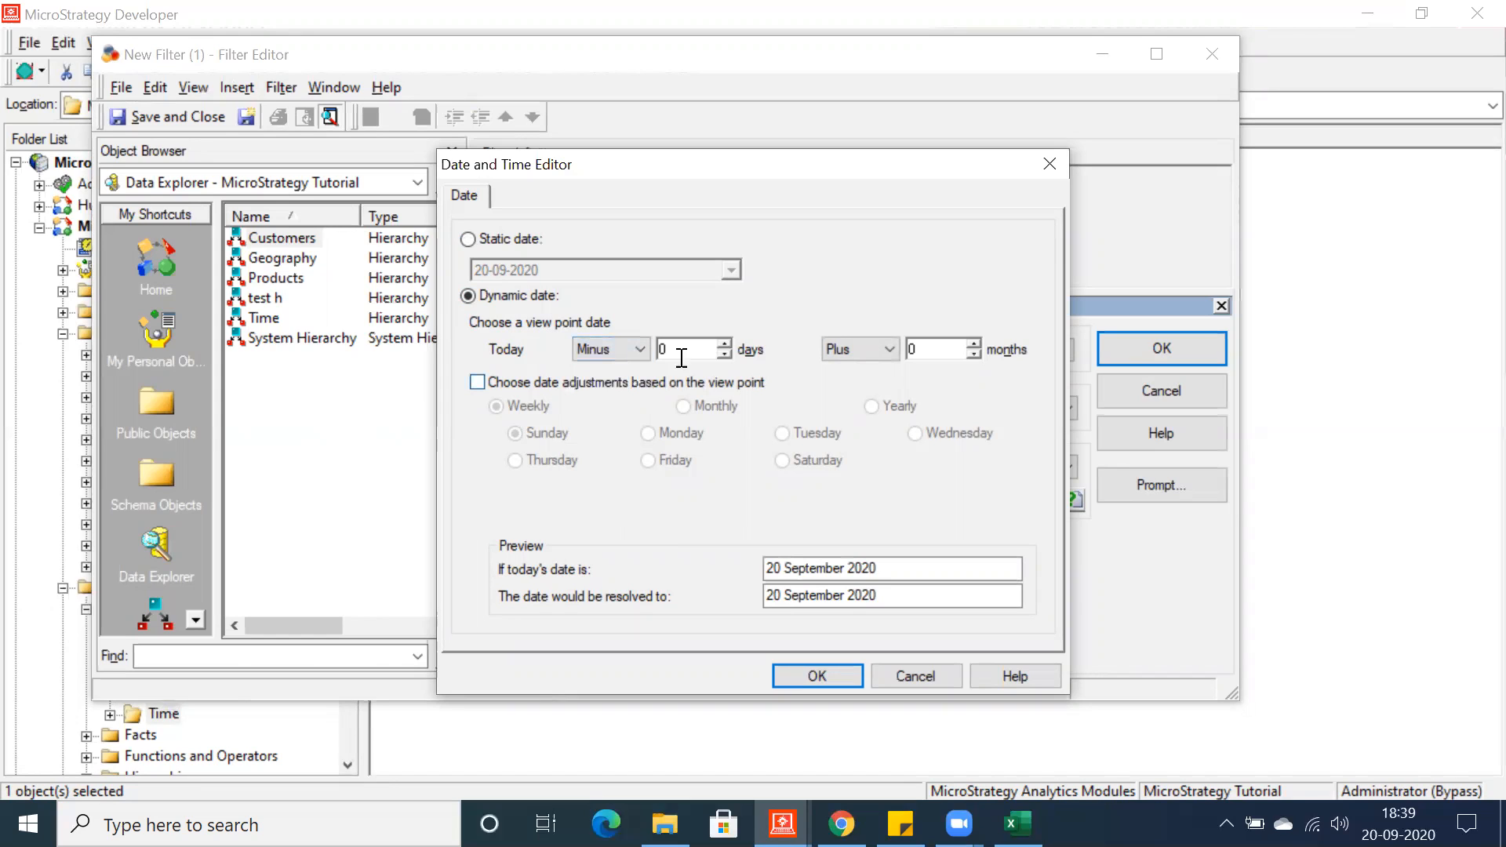
left_click(723, 344)
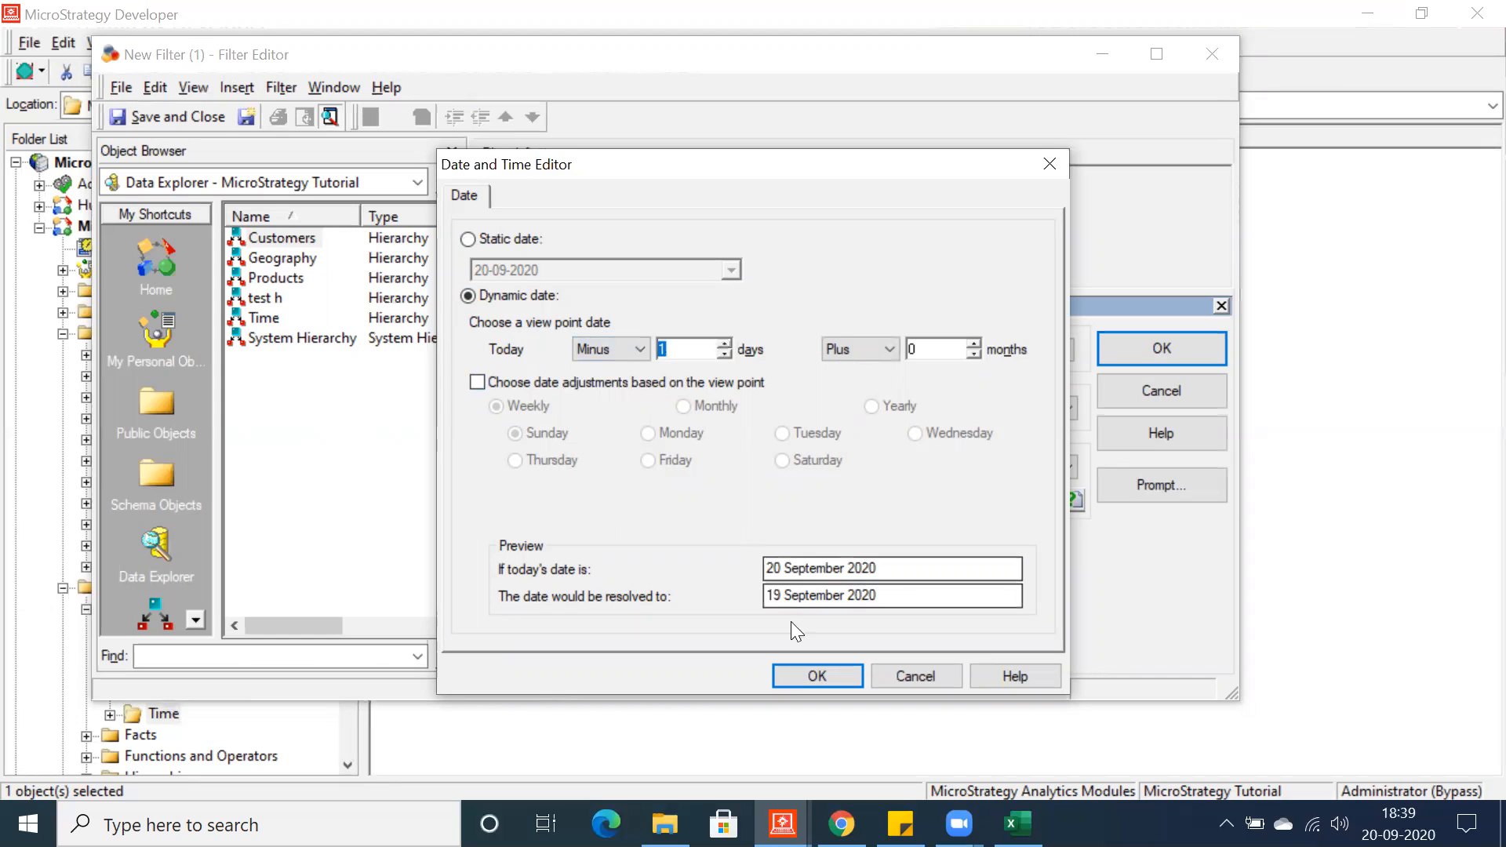
- Compare today's date with the resolved date in the dynamic date preview
left_click_drag(873, 568, 758, 557)
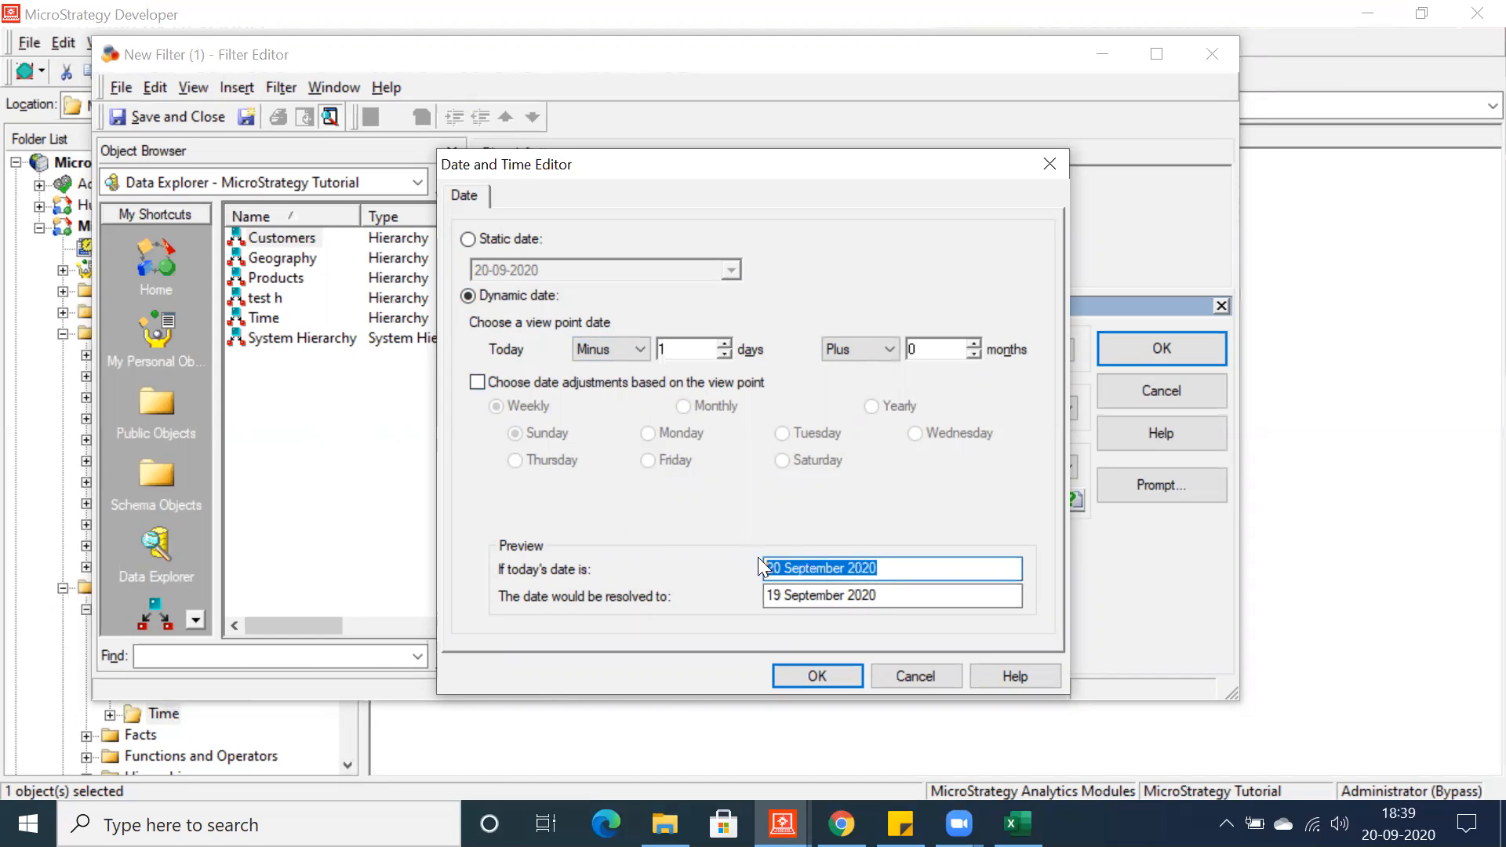
left_click(880, 569)
left_click_drag(901, 598, 753, 594)
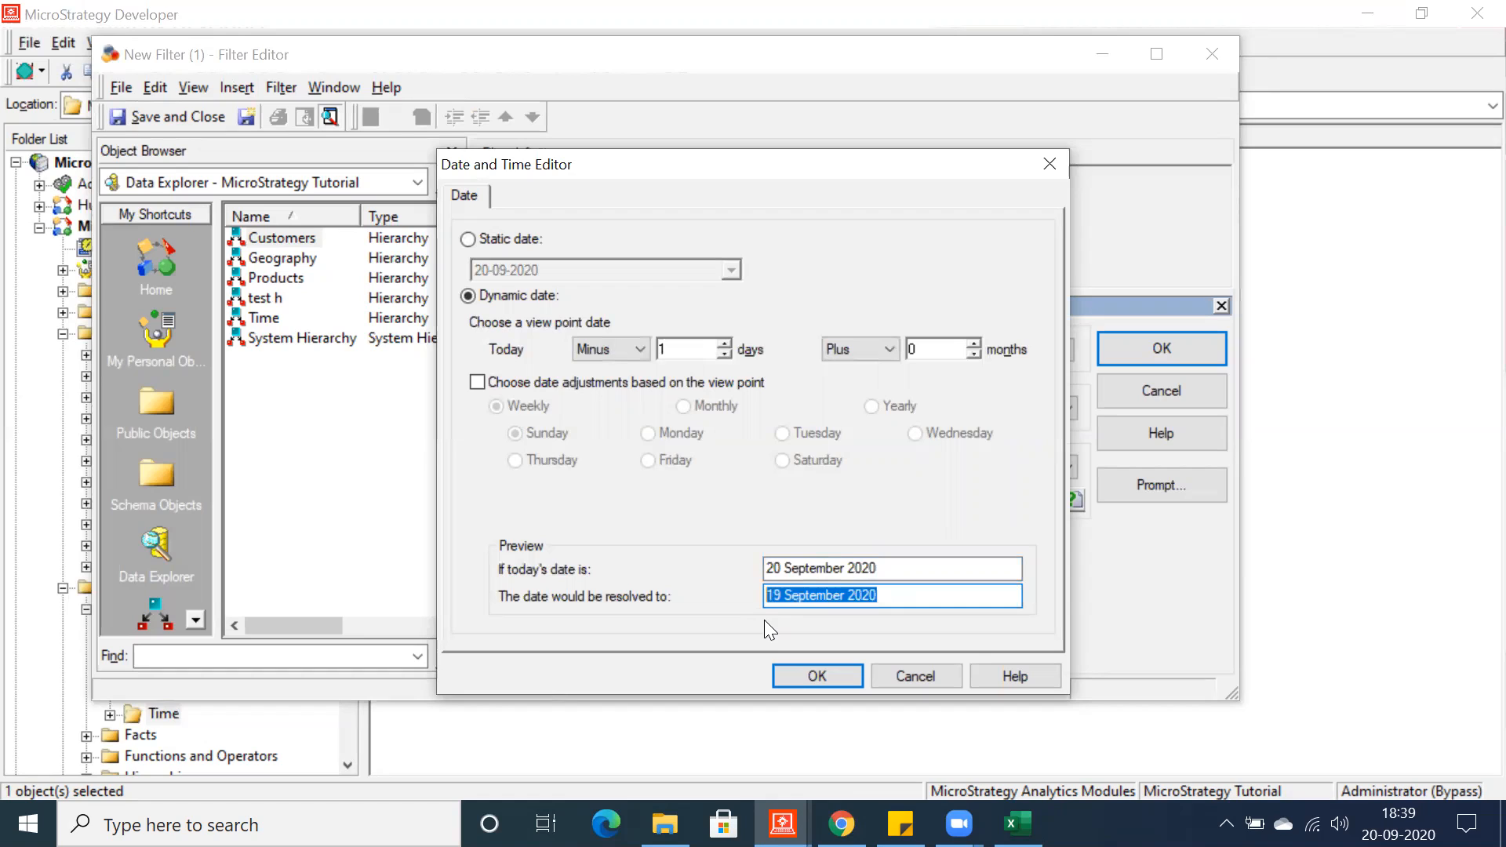
left_click(889, 599)
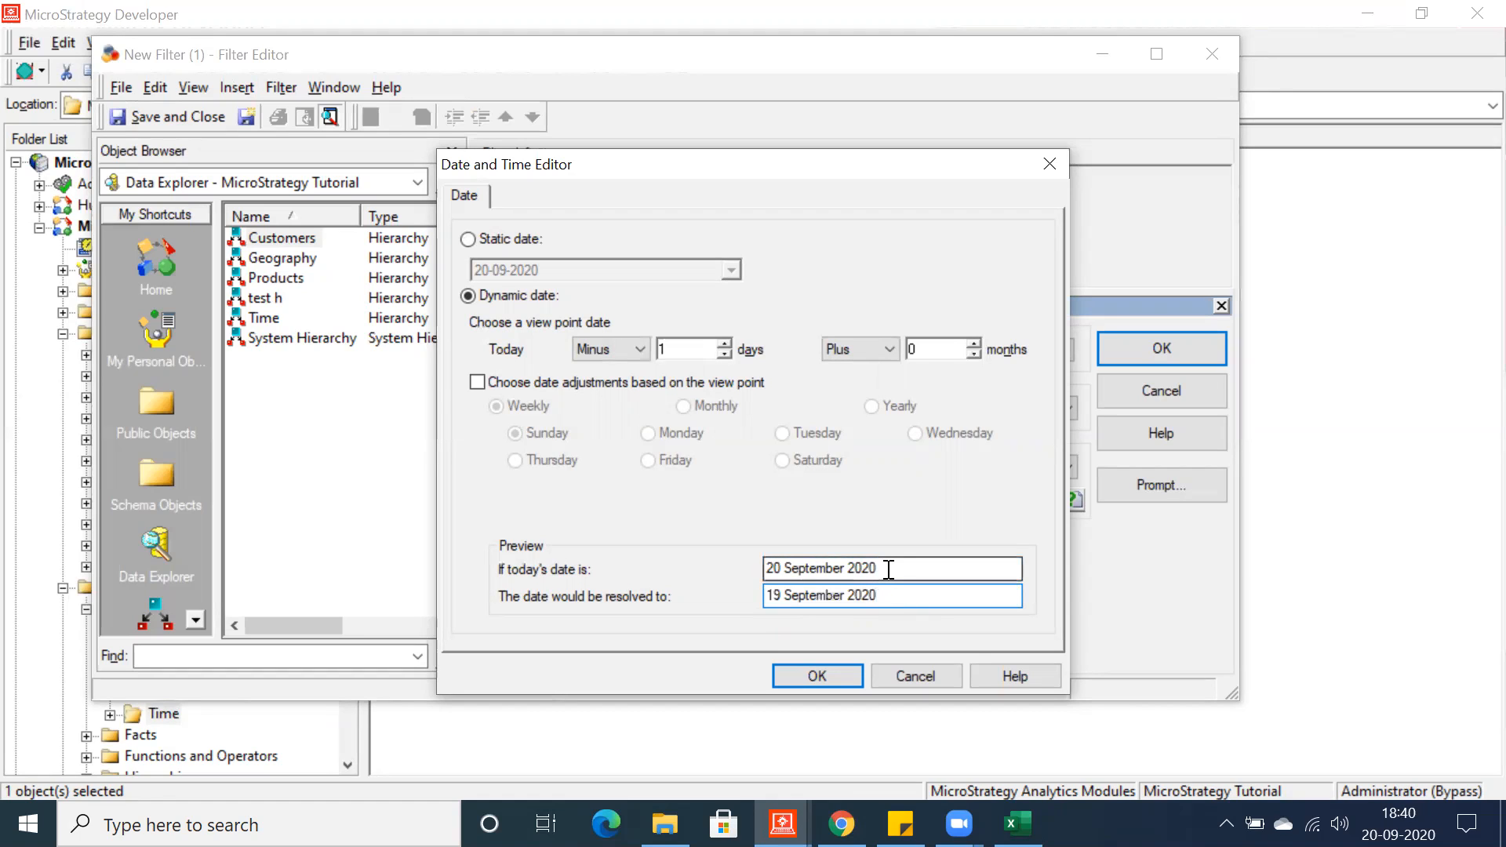
left_click_drag(884, 596, 751, 596)
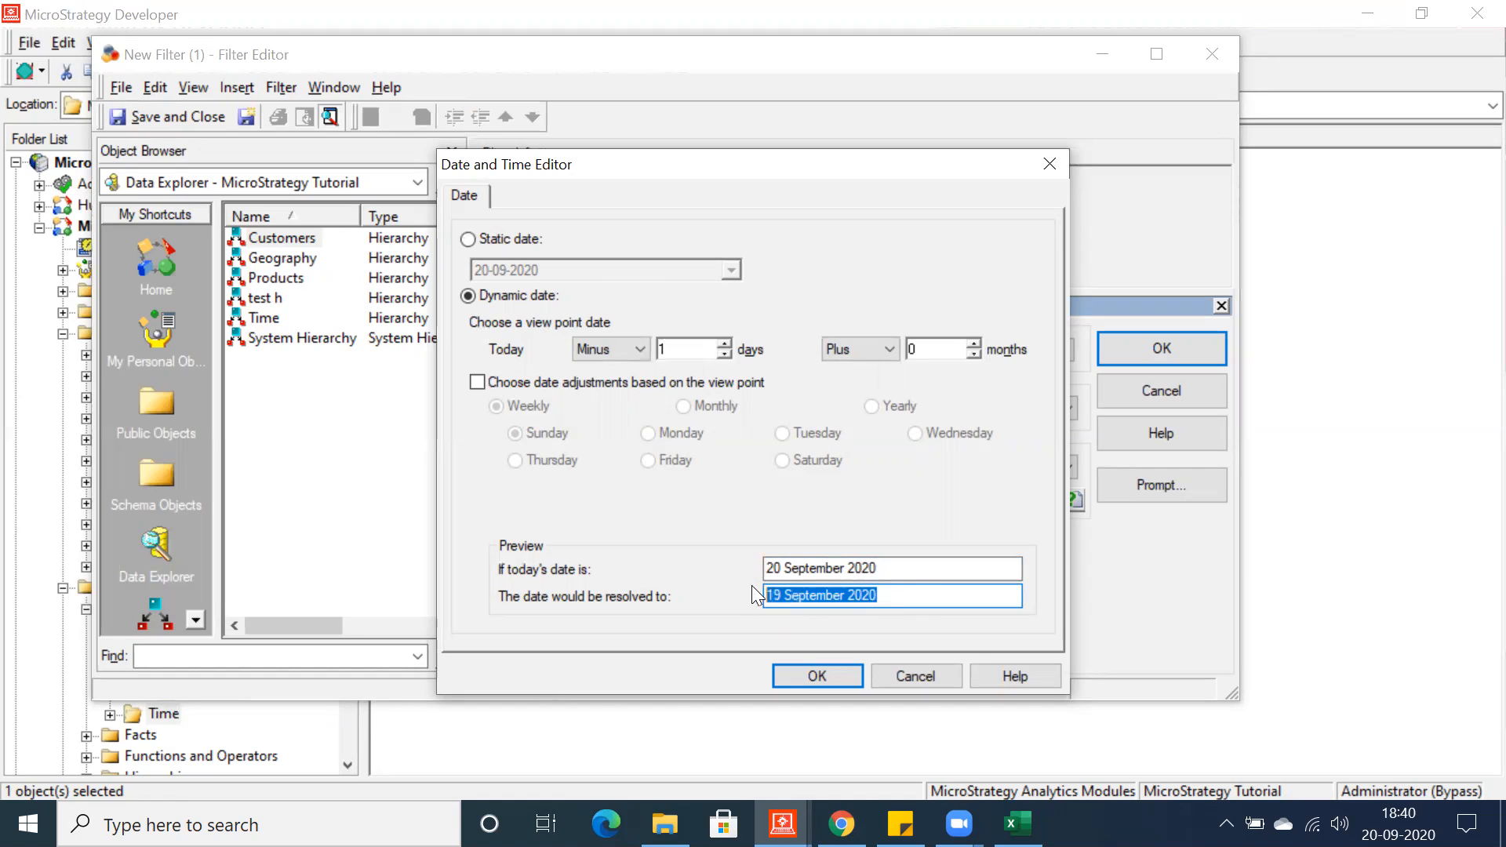
left_click(909, 596)
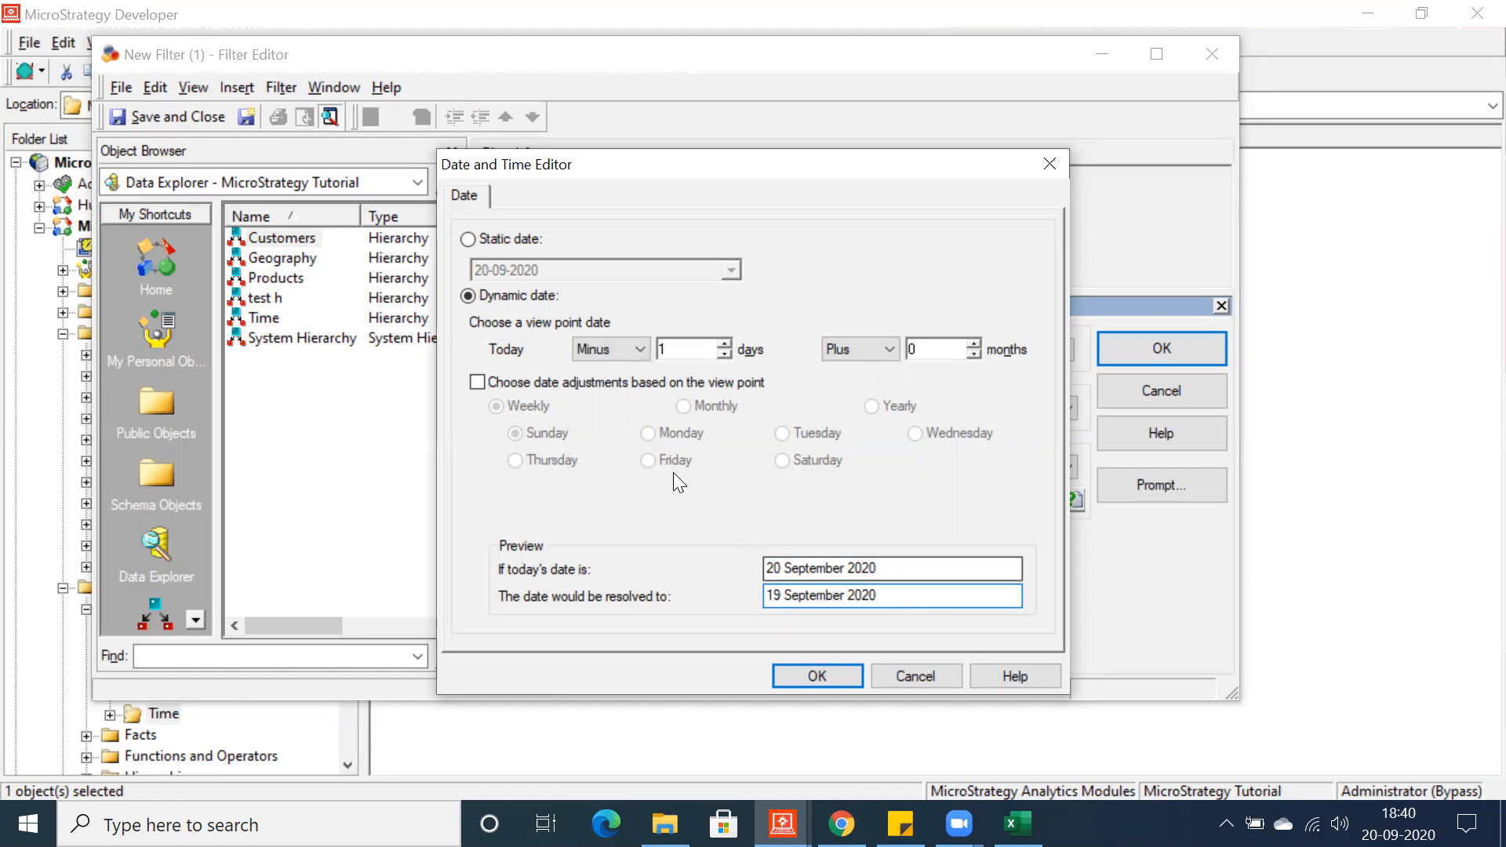
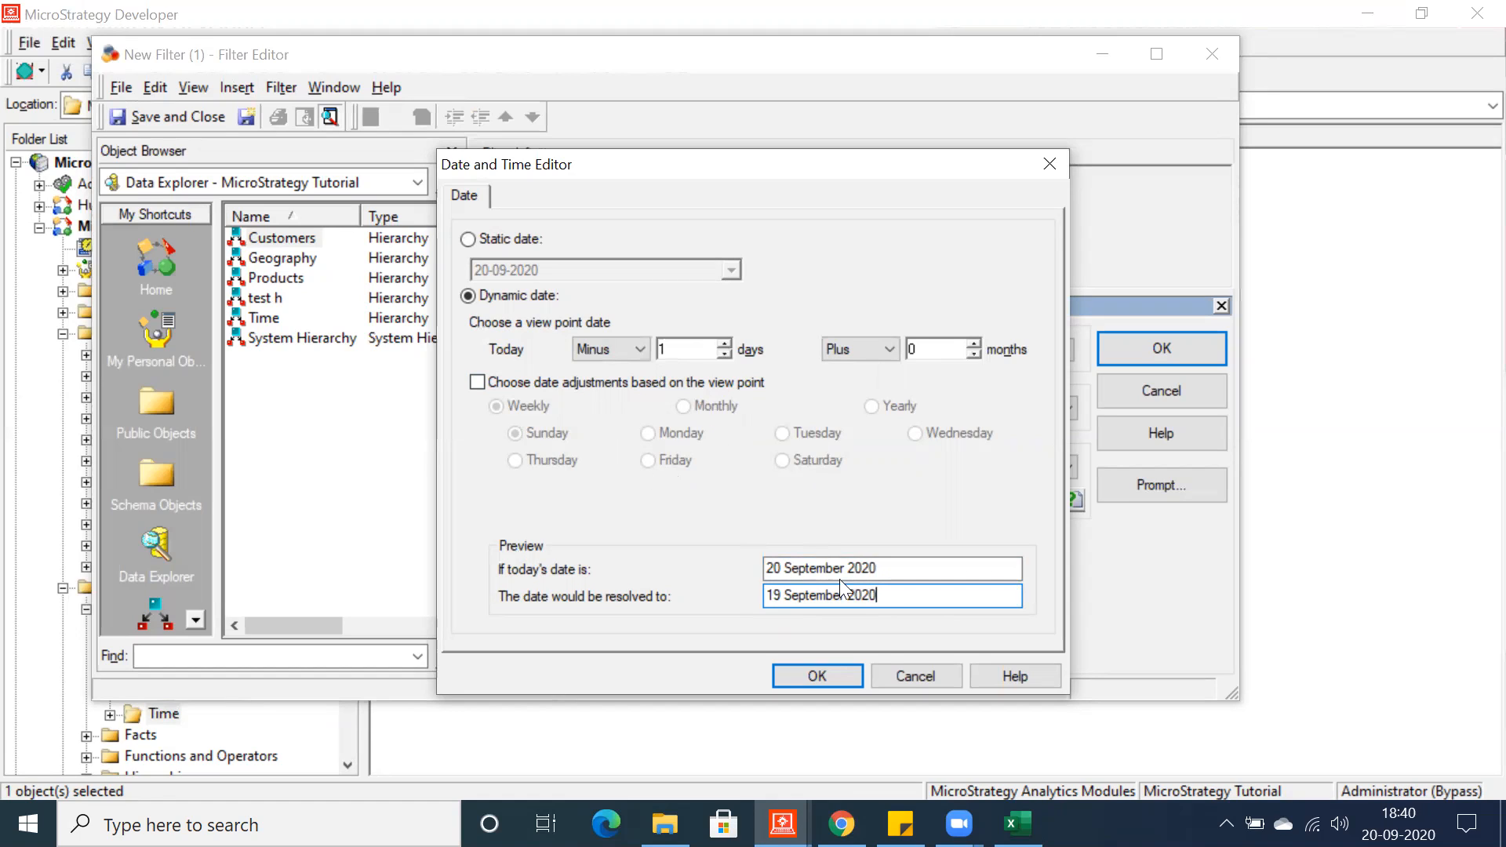
- Accept the dynamic date and the Year qualification, and save the filter as Today minus 1
left_click(812, 673)
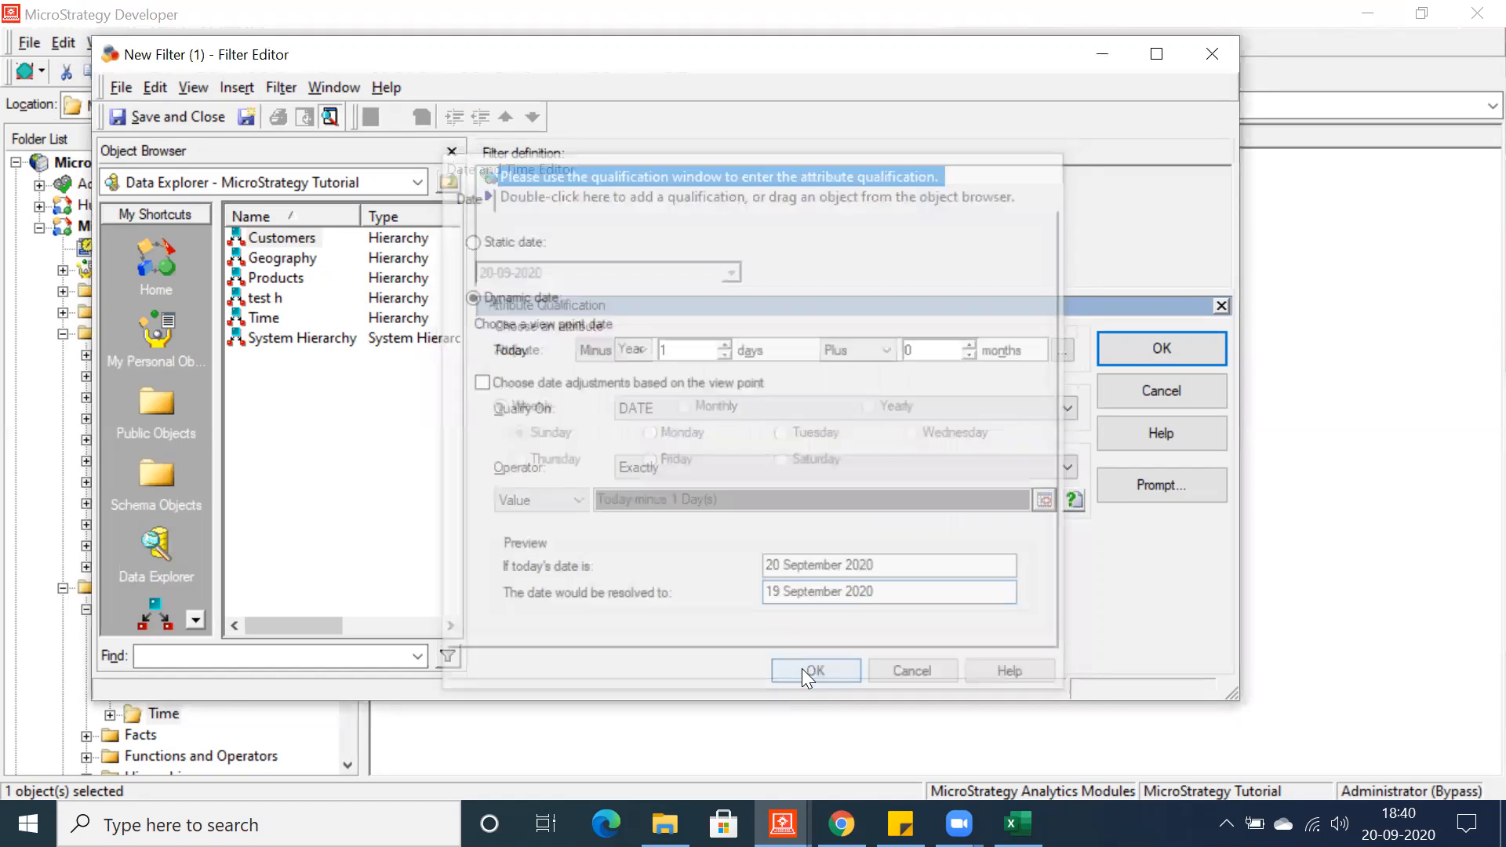
left_click(1155, 366)
left_click(185, 133)
type("T")
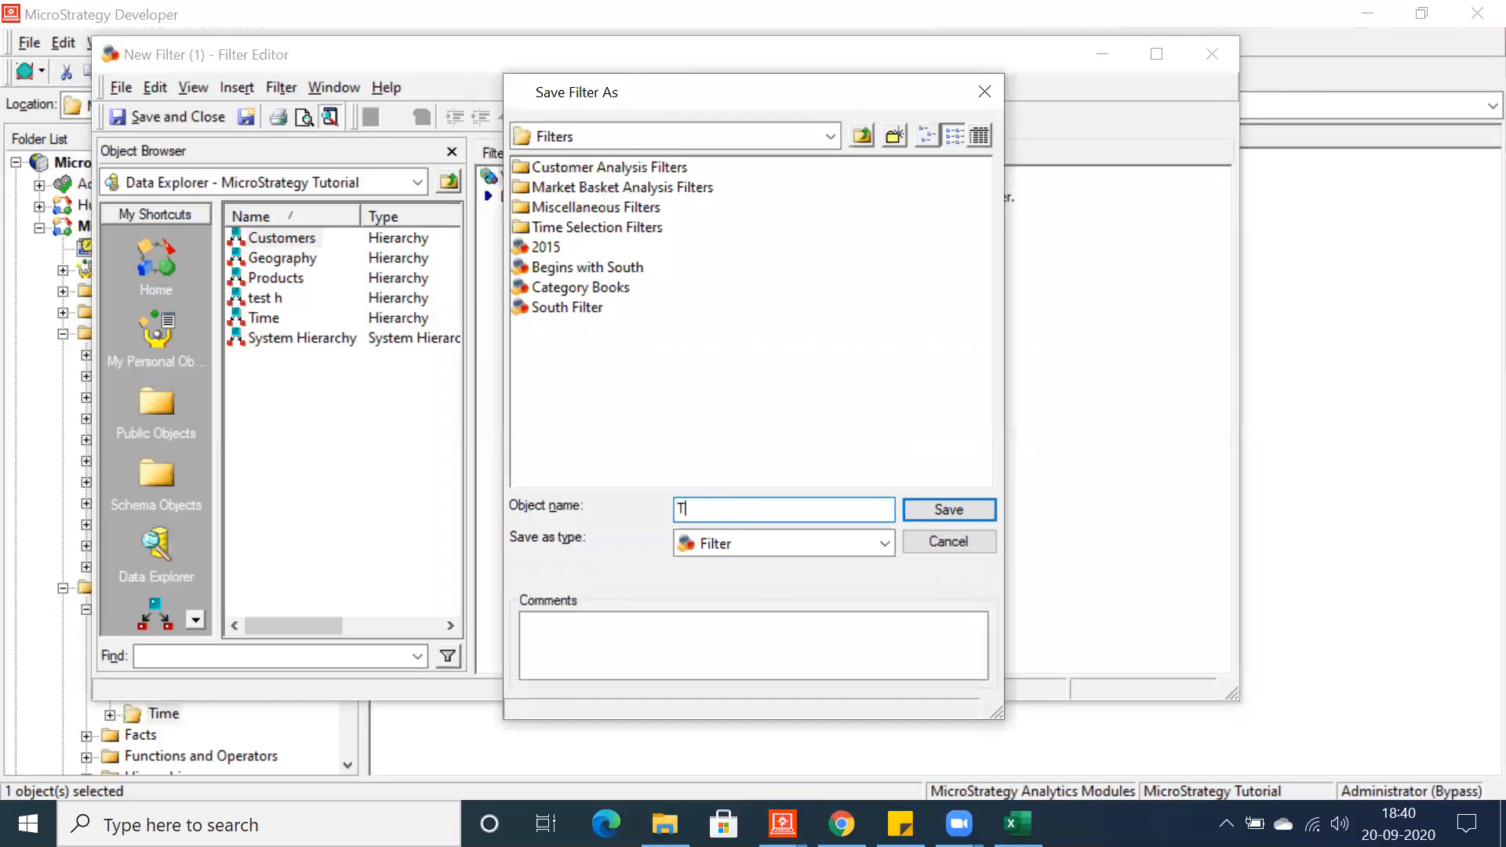
type("oday minus 1")
left_click(949, 509)
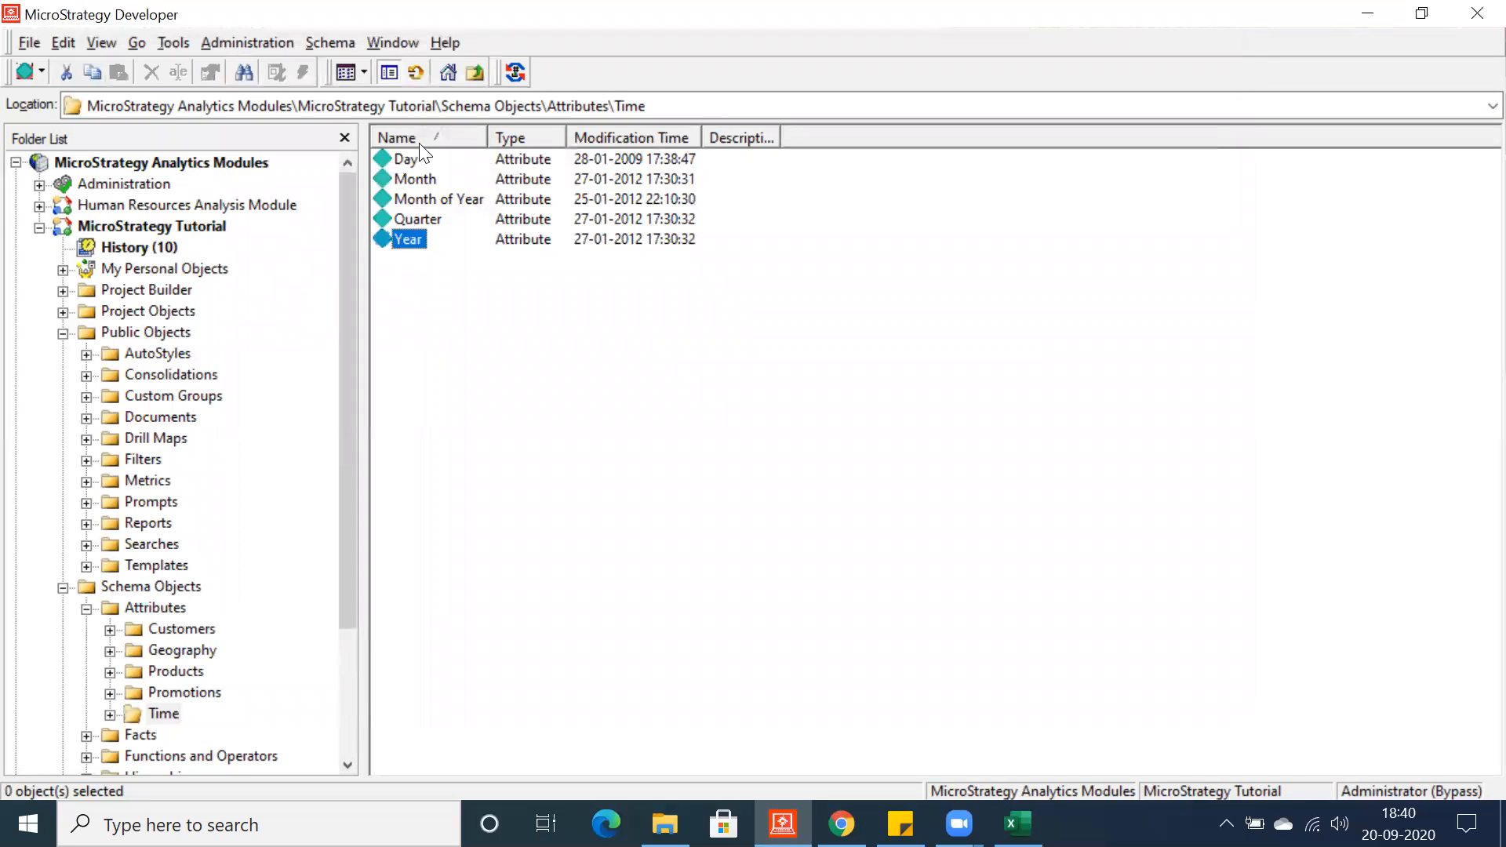
- Open Sample Report from the Reports folder in Public Objects for editing
left_click(405, 160)
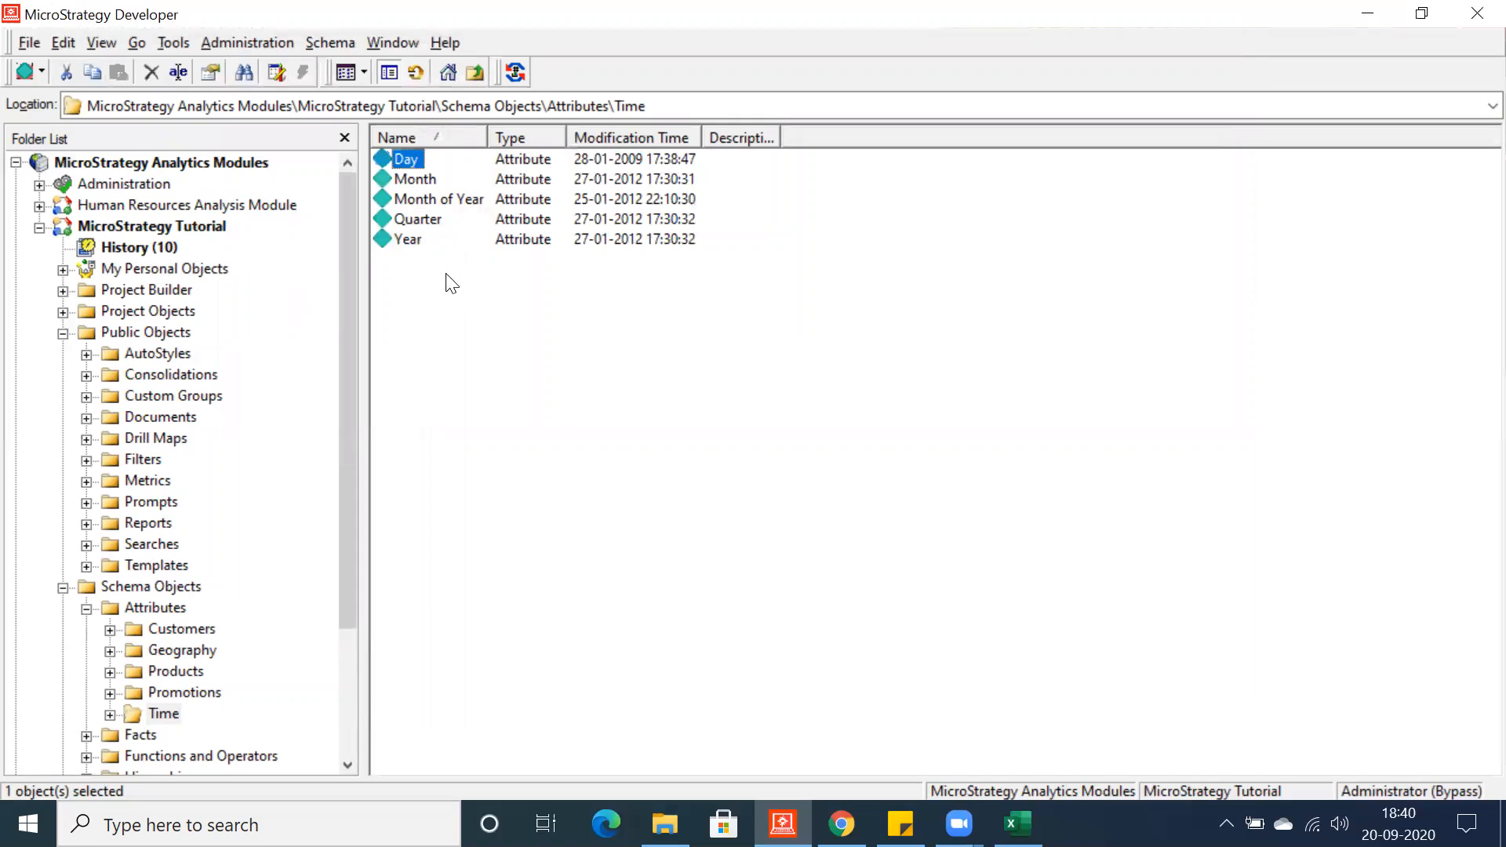
left_click(390, 245)
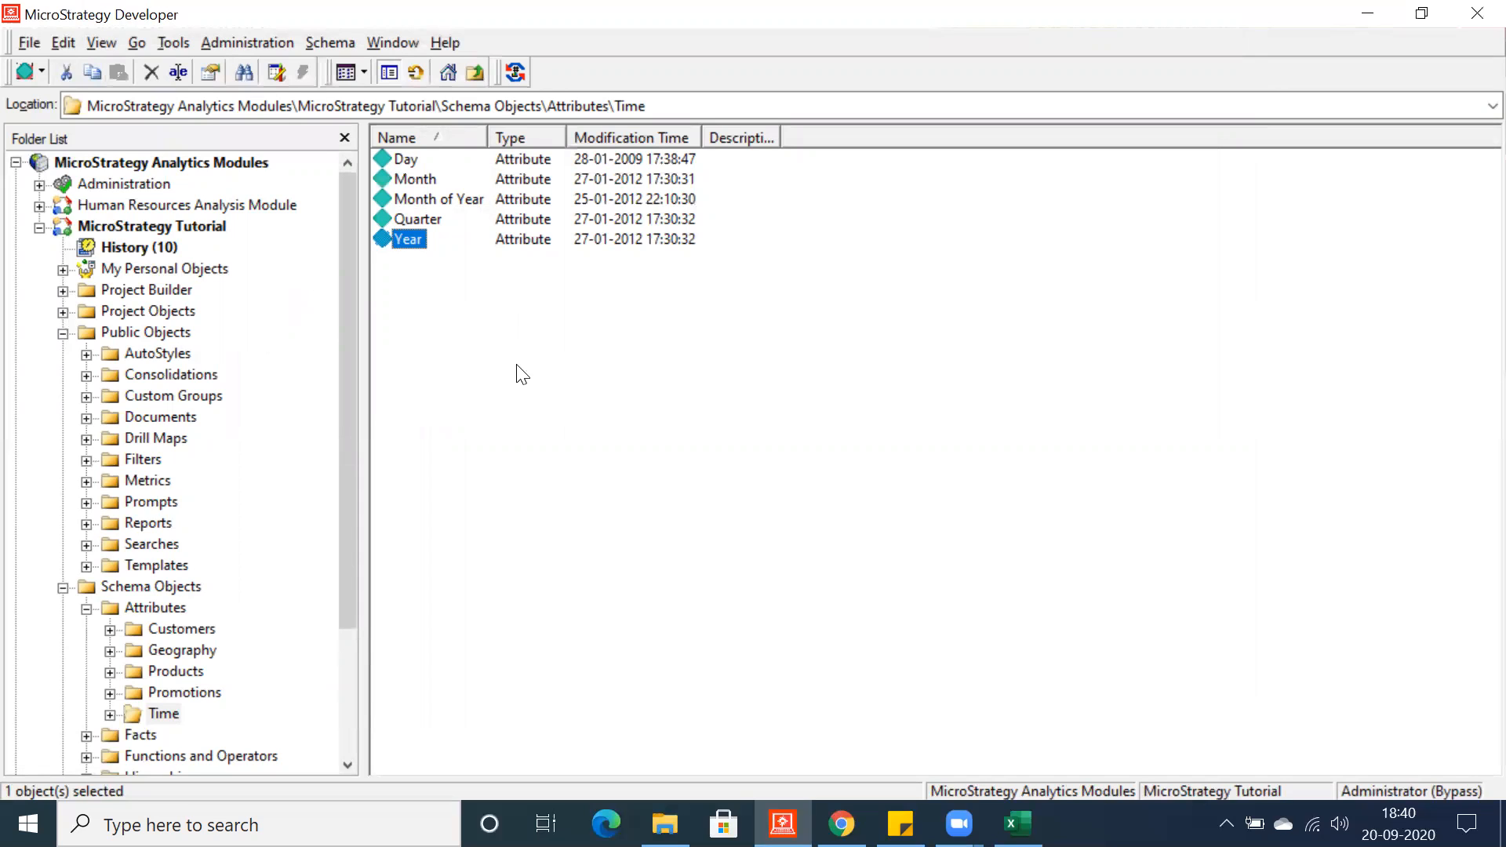
left_click(135, 523)
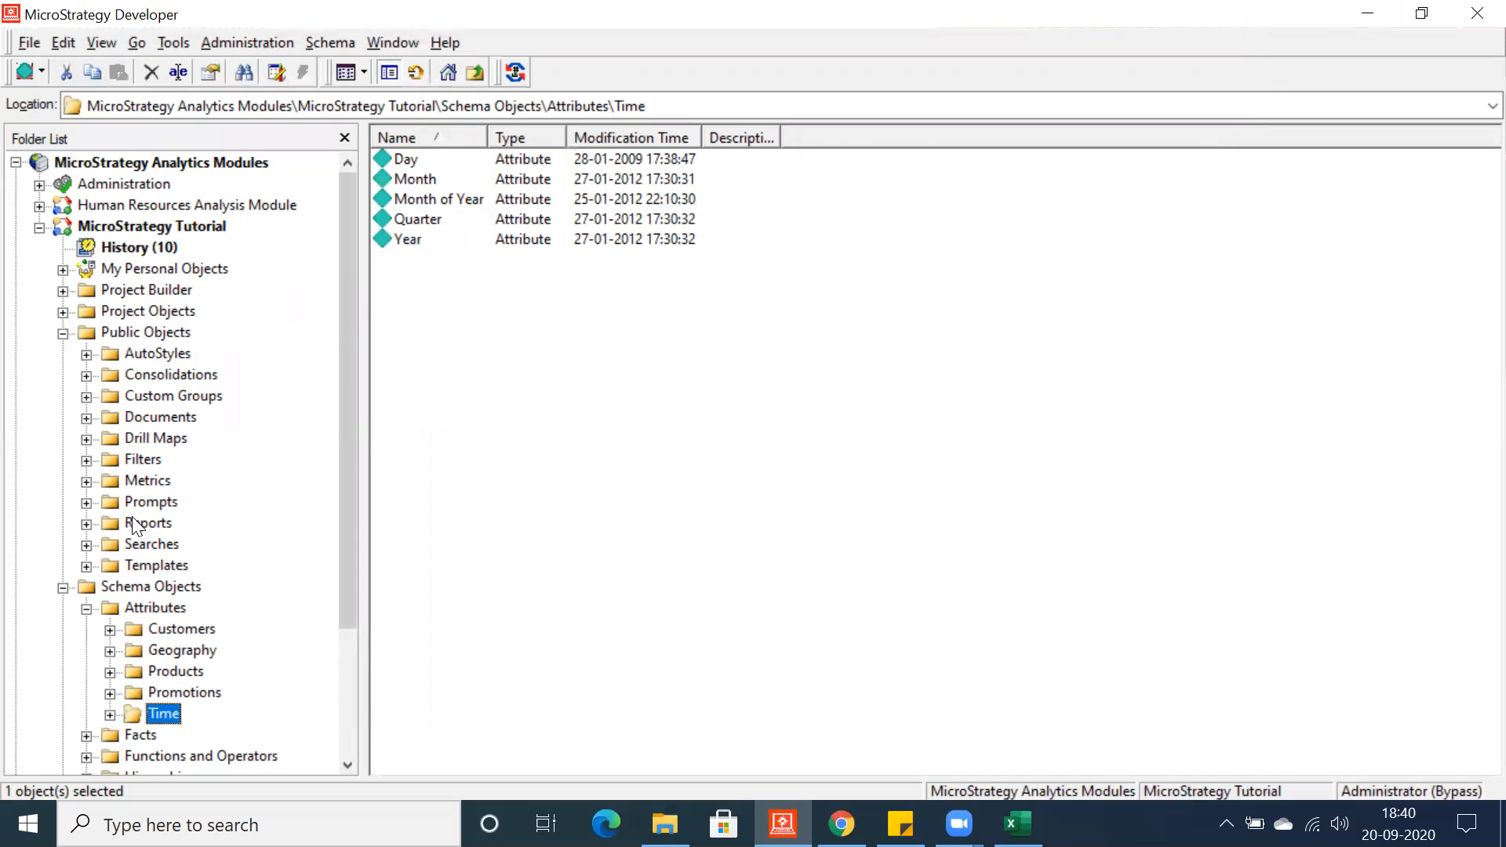
right_click(466, 373)
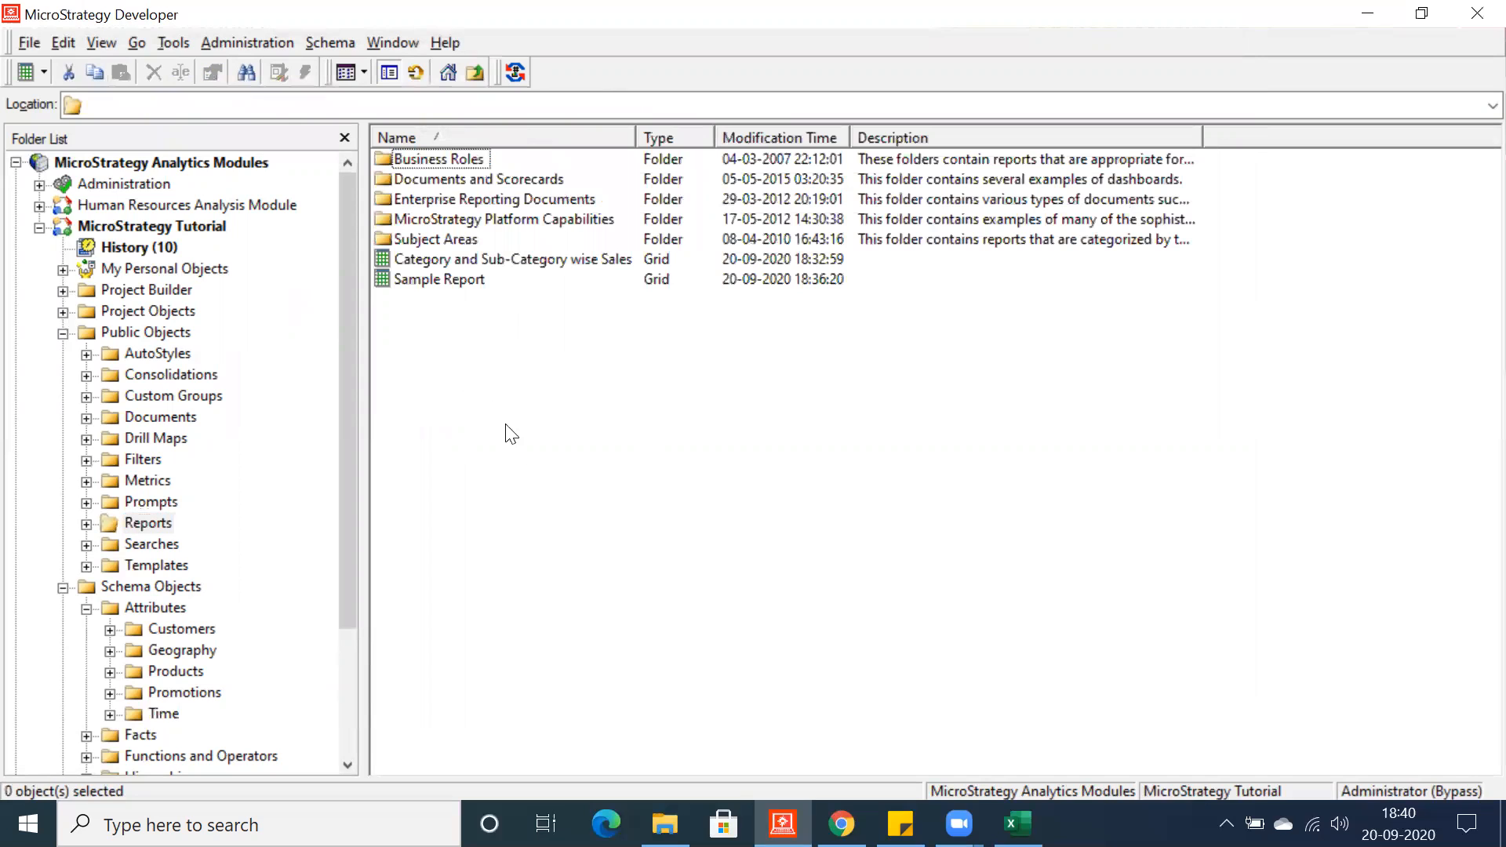
left_click(554, 499)
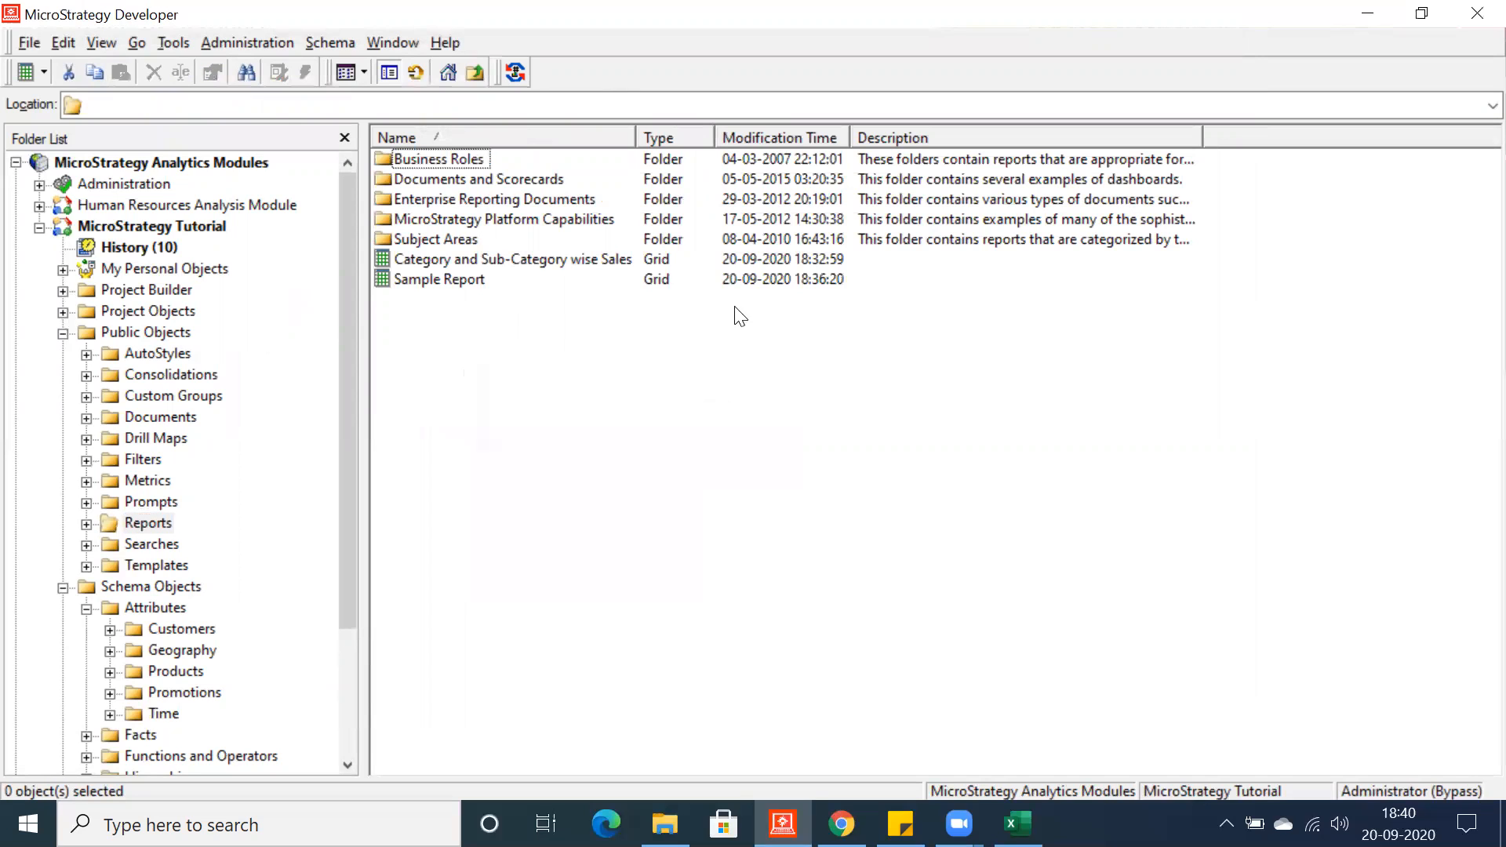
right_click(436, 289)
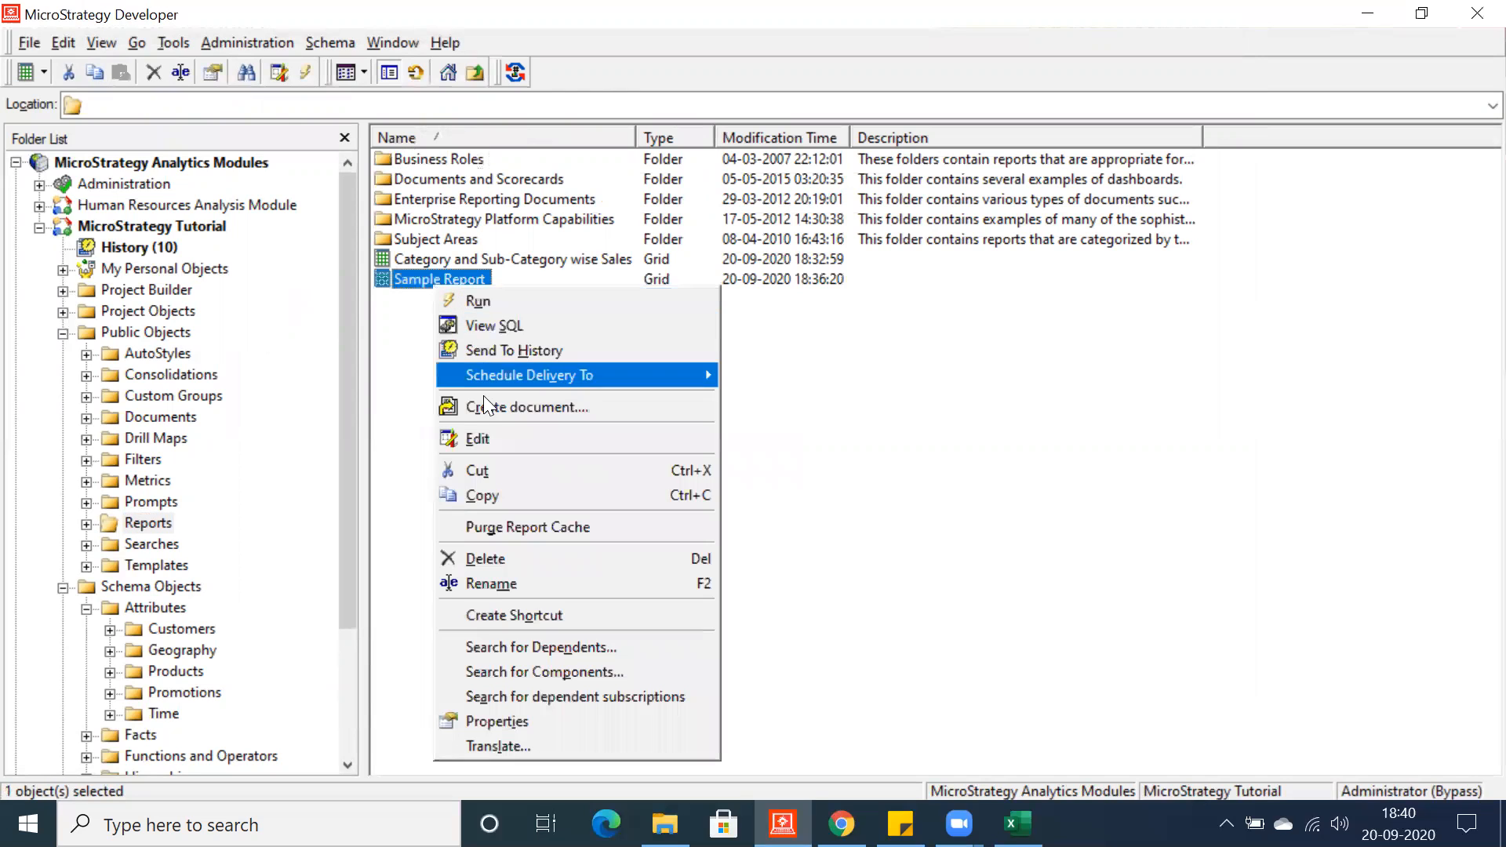
left_click(480, 438)
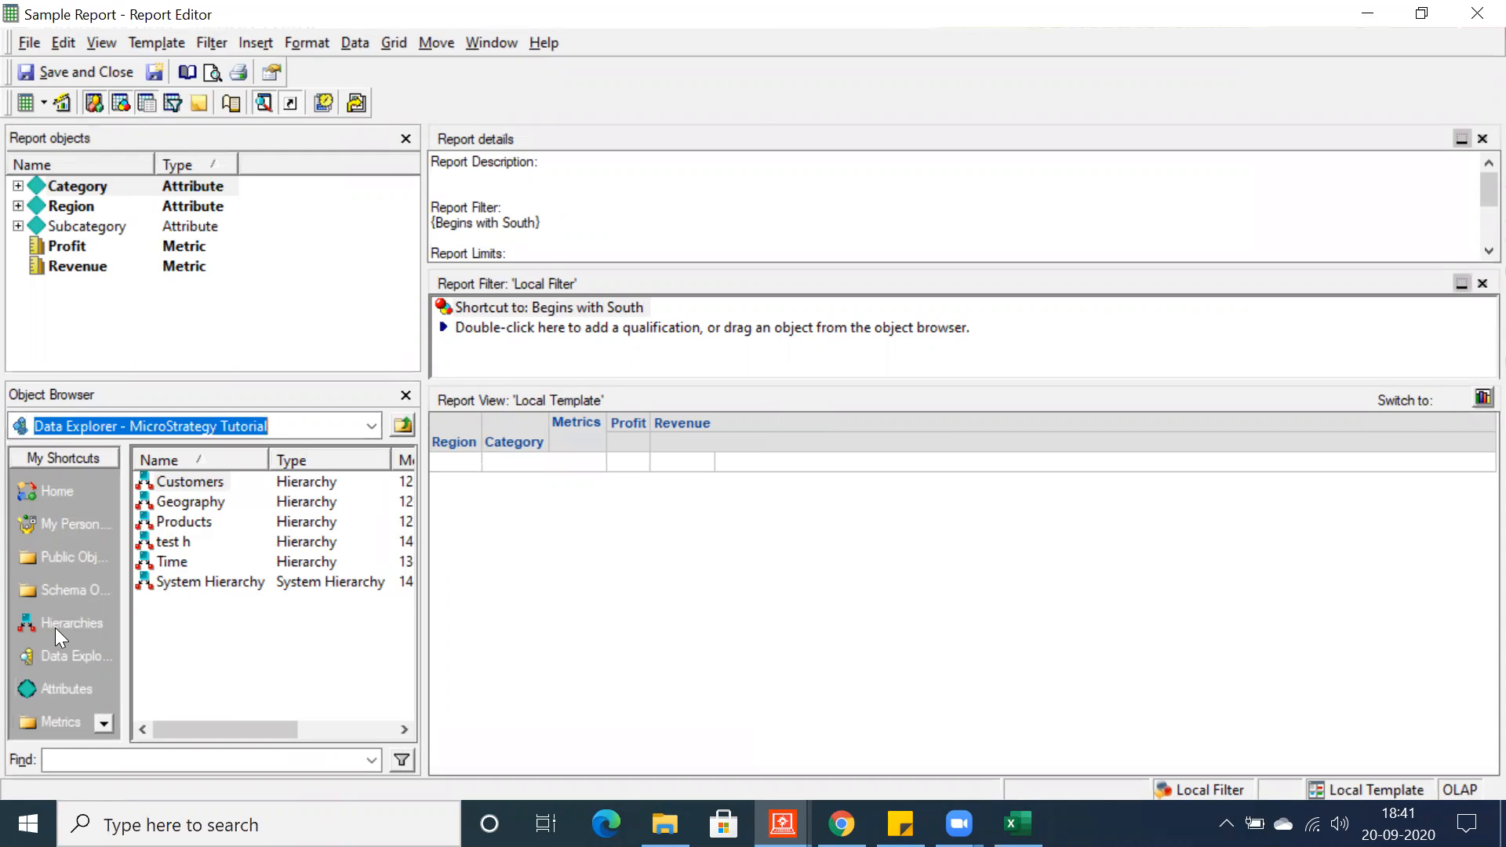
- Add the Today minus 1 filter from the public Filters folder to Sample Report's report filter
left_click(54, 563)
left_click(151, 581)
double_click(152, 581)
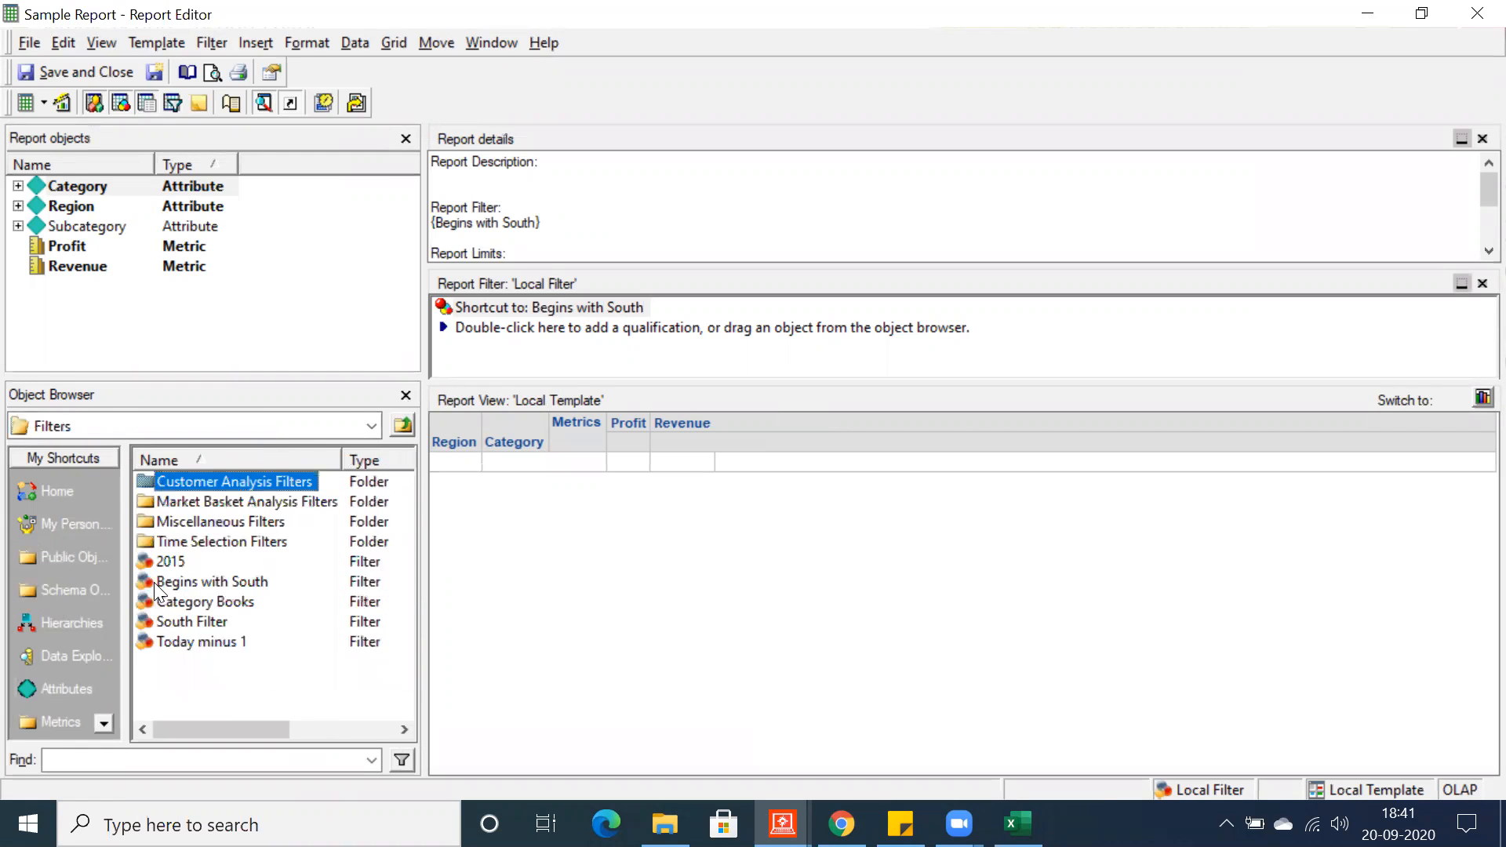
right_click(187, 640)
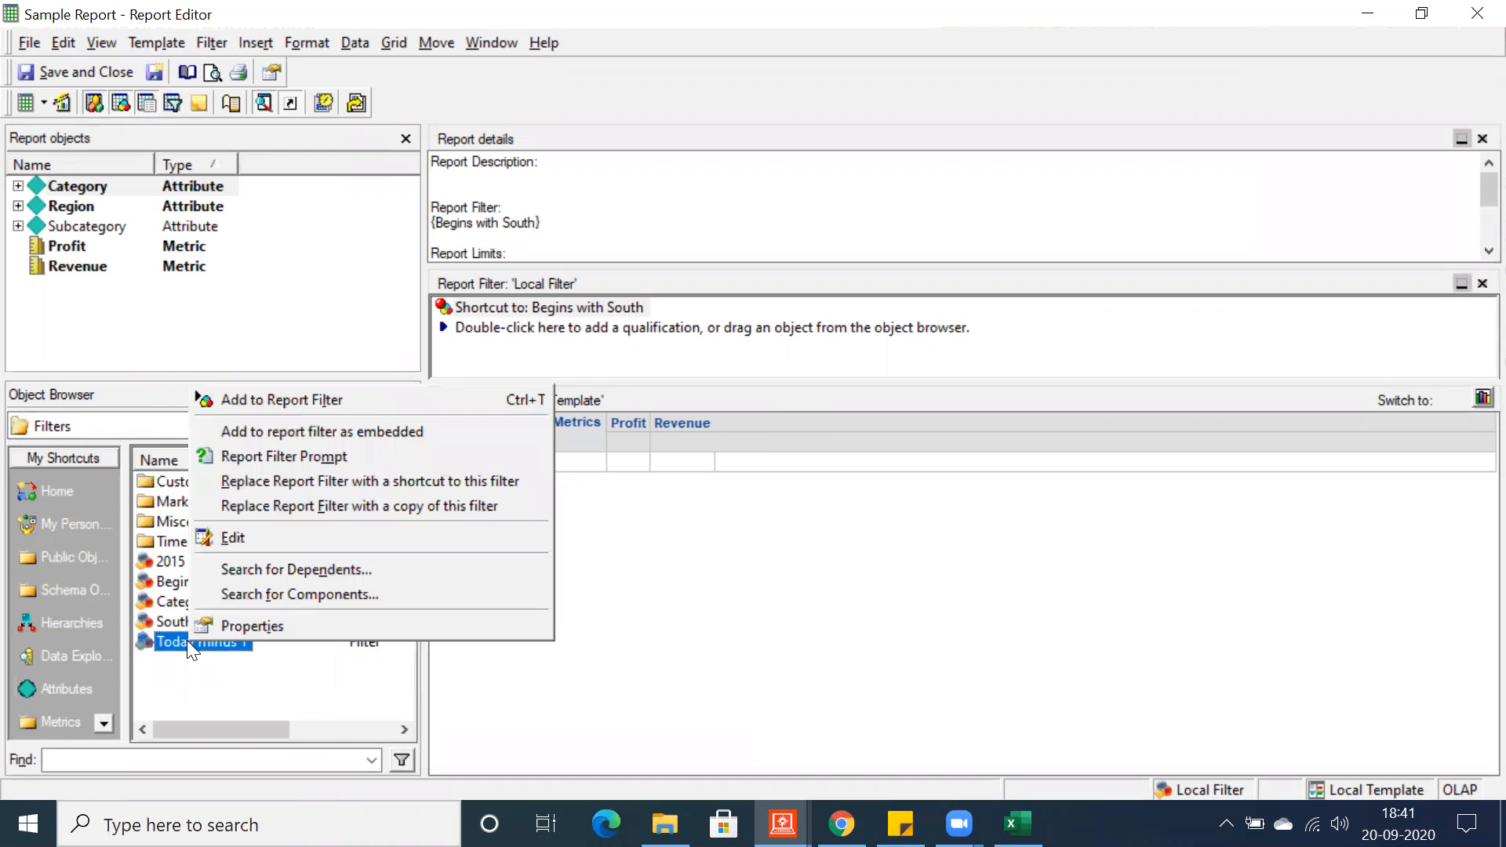
left_click(242, 403)
left_click(585, 347)
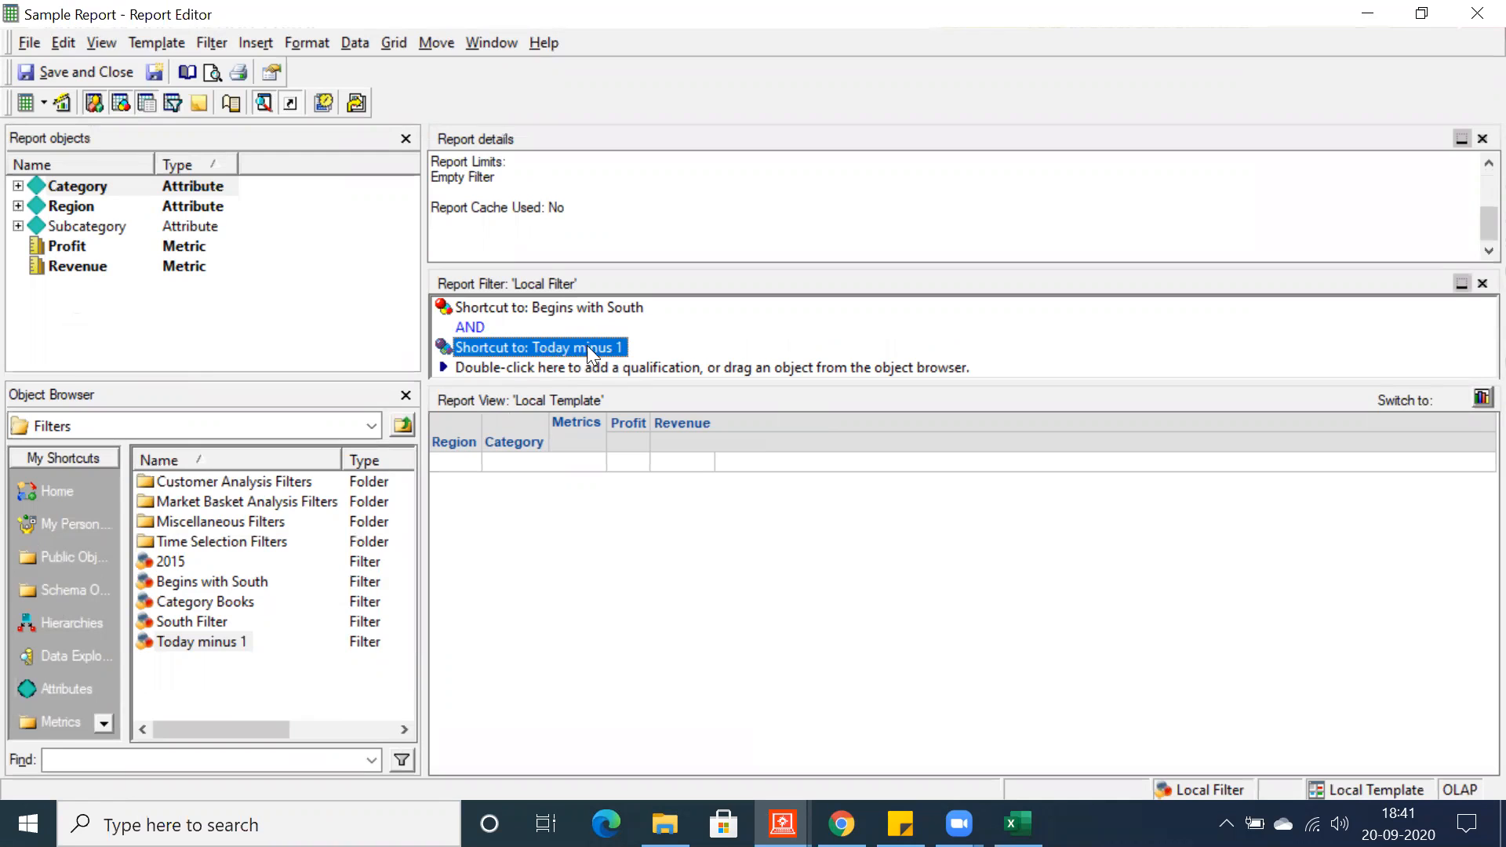
- Run Sample Report in grid view and read its execution status message
left_click(60, 105)
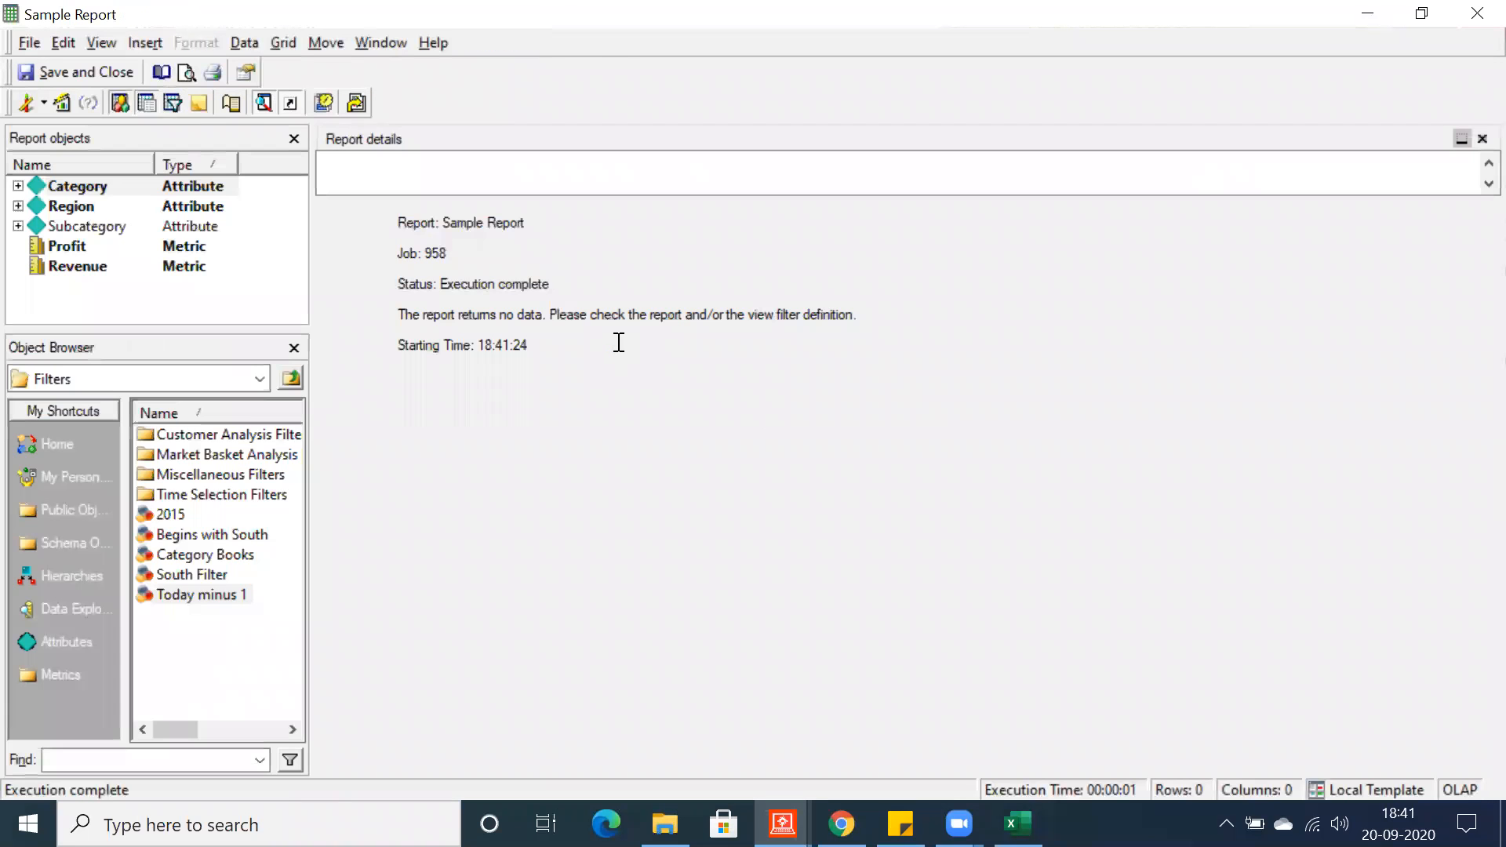
left_click_drag(562, 353, 406, 237)
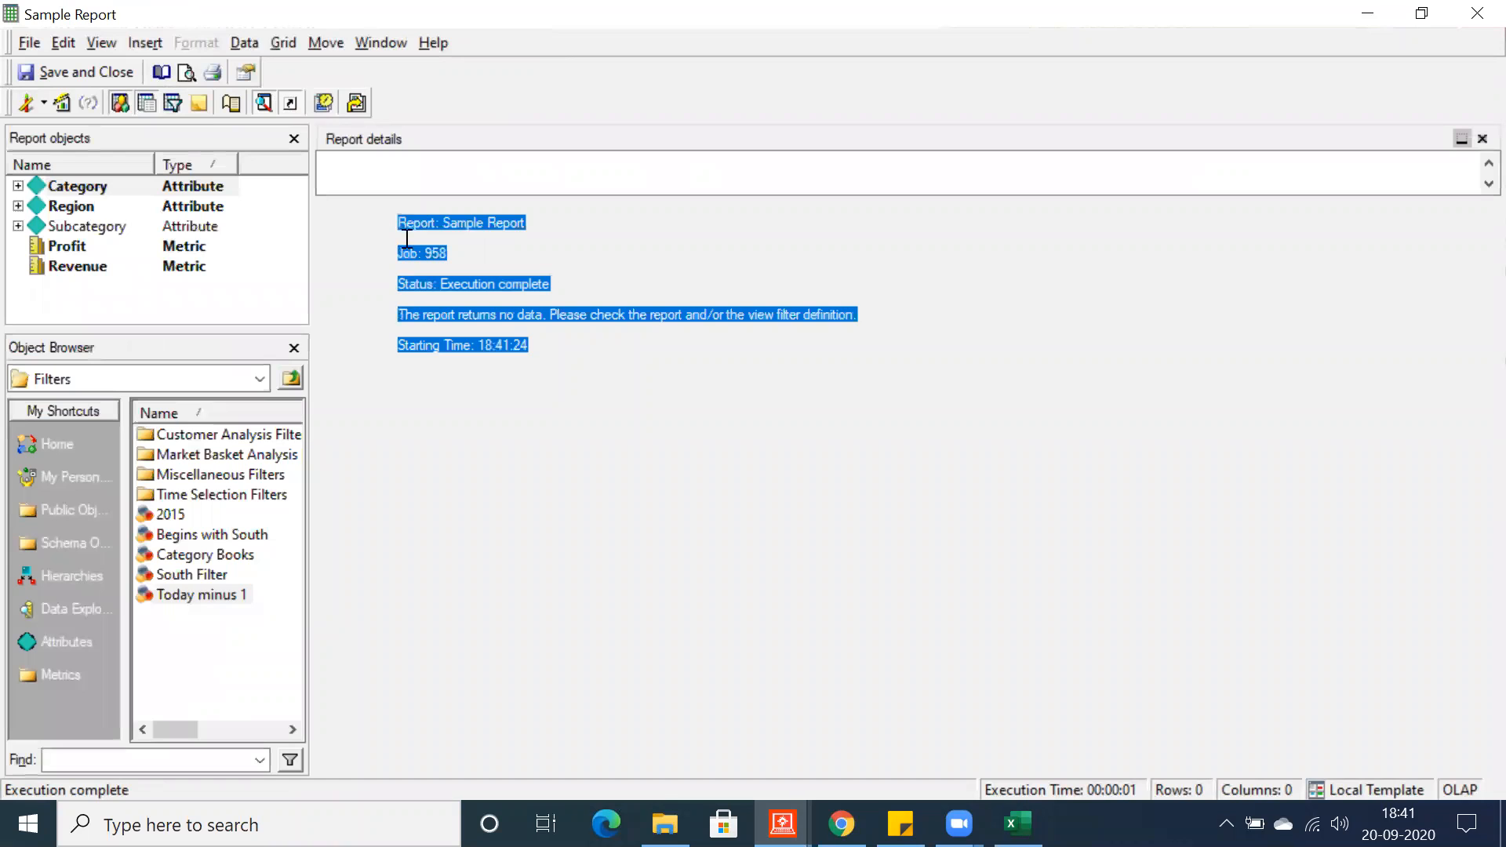
left_click(555, 337)
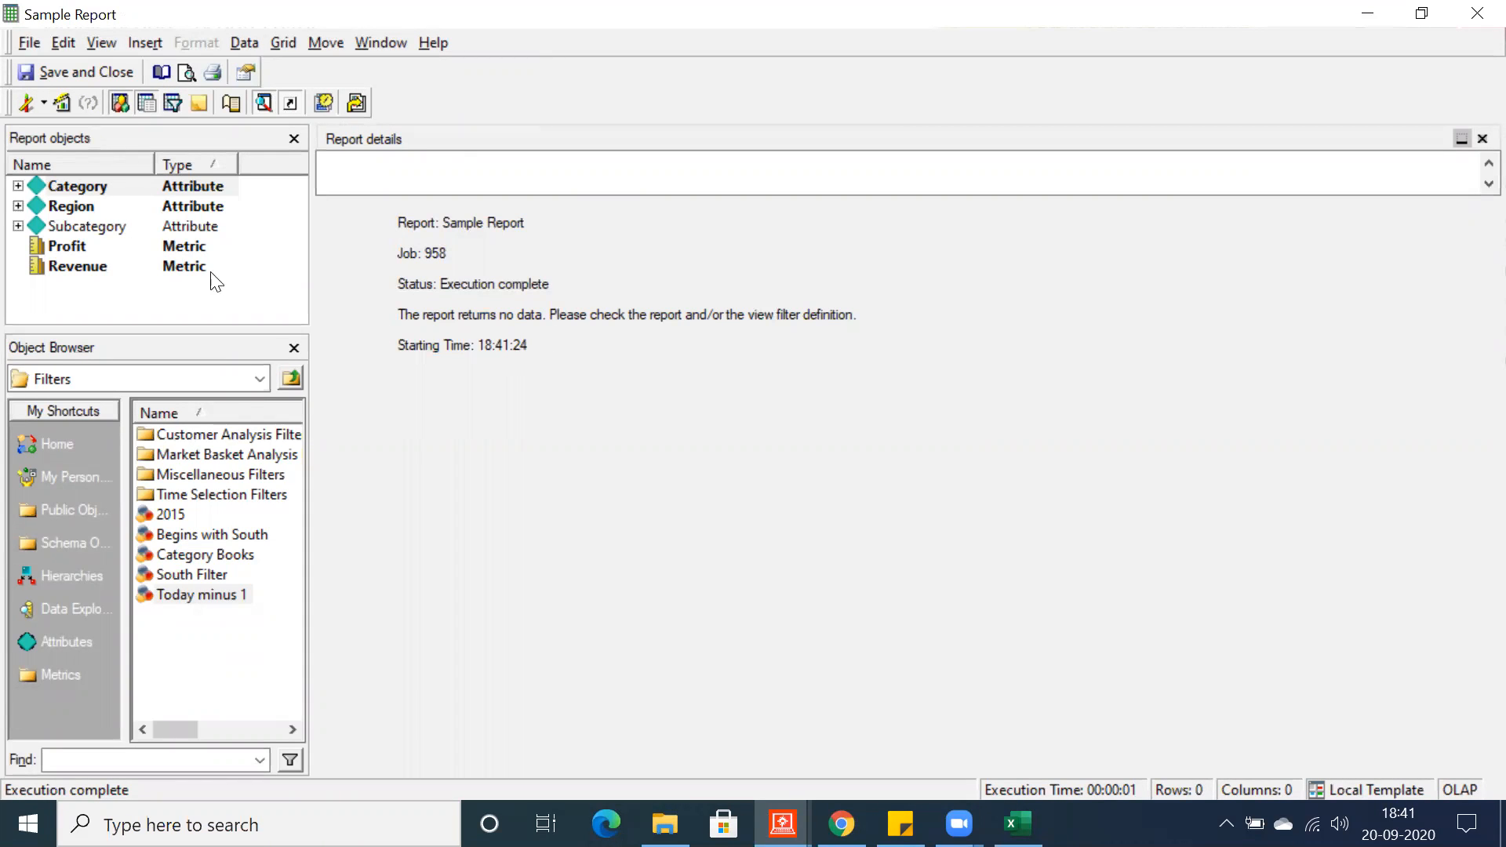
- Show the report's SQL and locate the filter conditions in its where clause
left_click(43, 104)
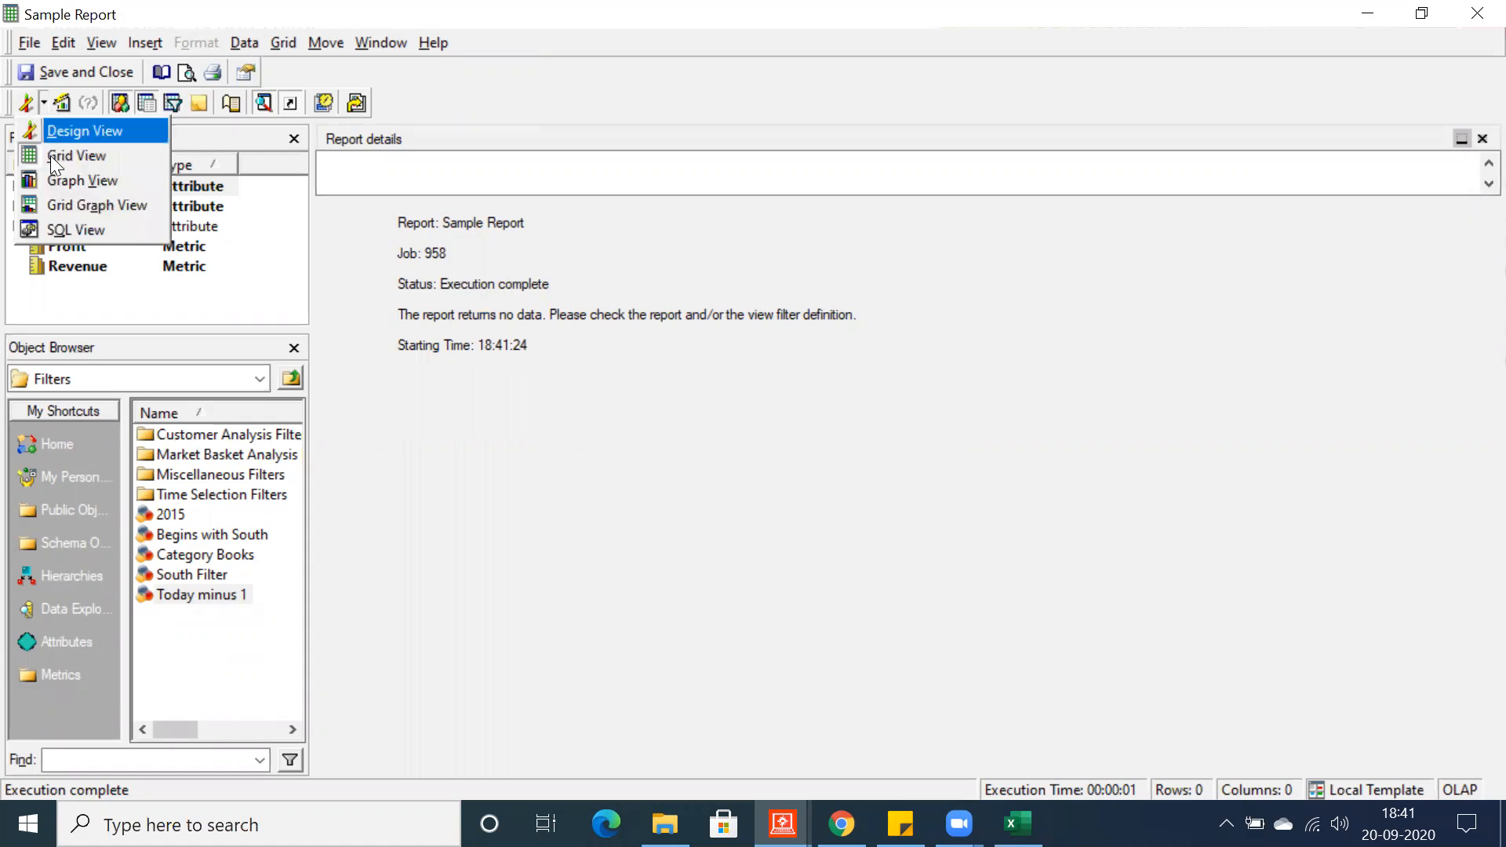
left_click(58, 225)
scroll(428, 381, "down", 20)
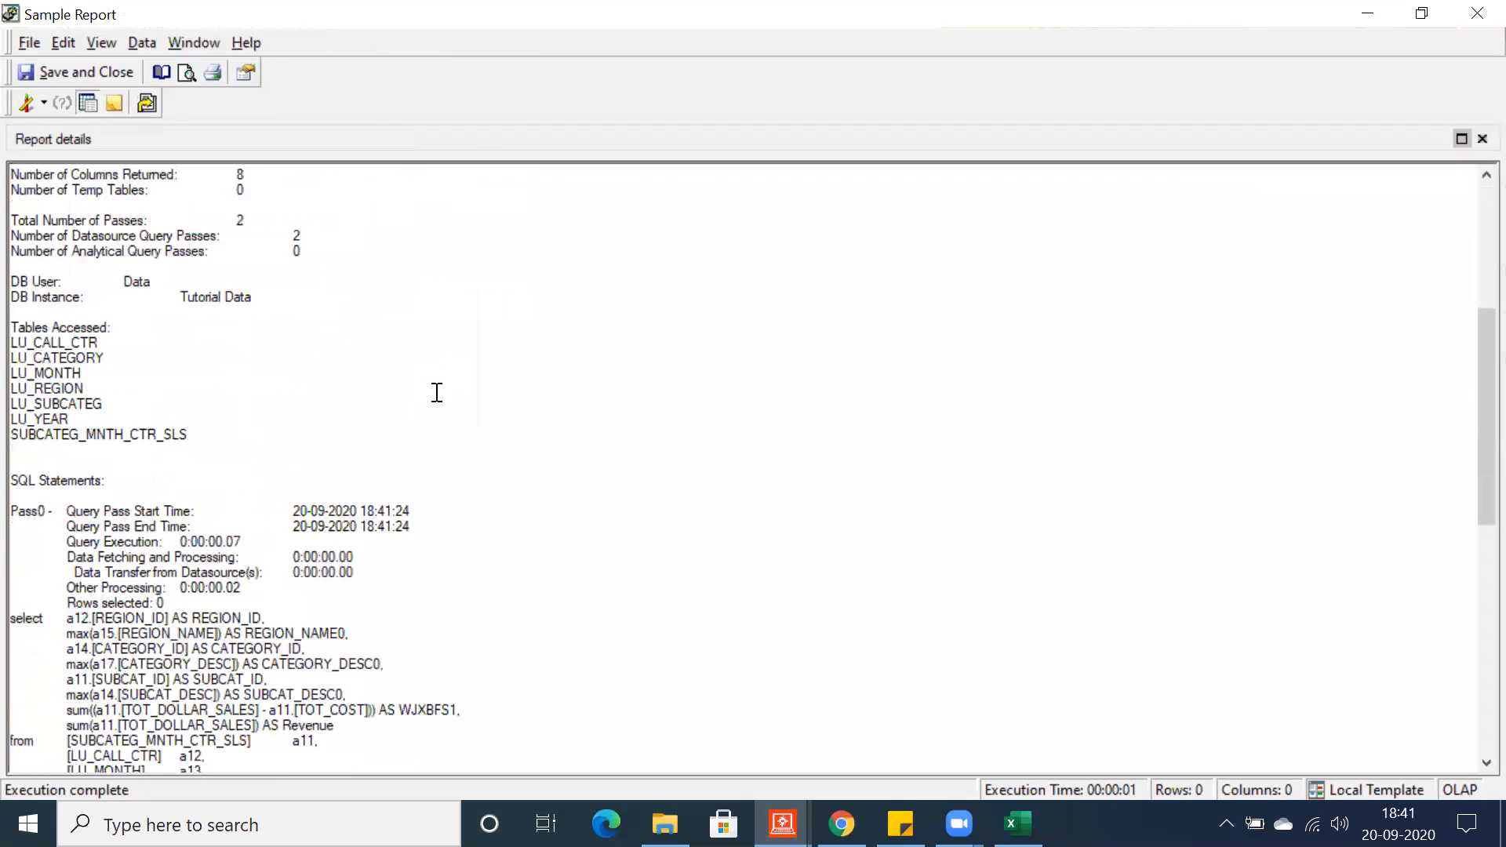
scroll(303, 437, "up", 1)
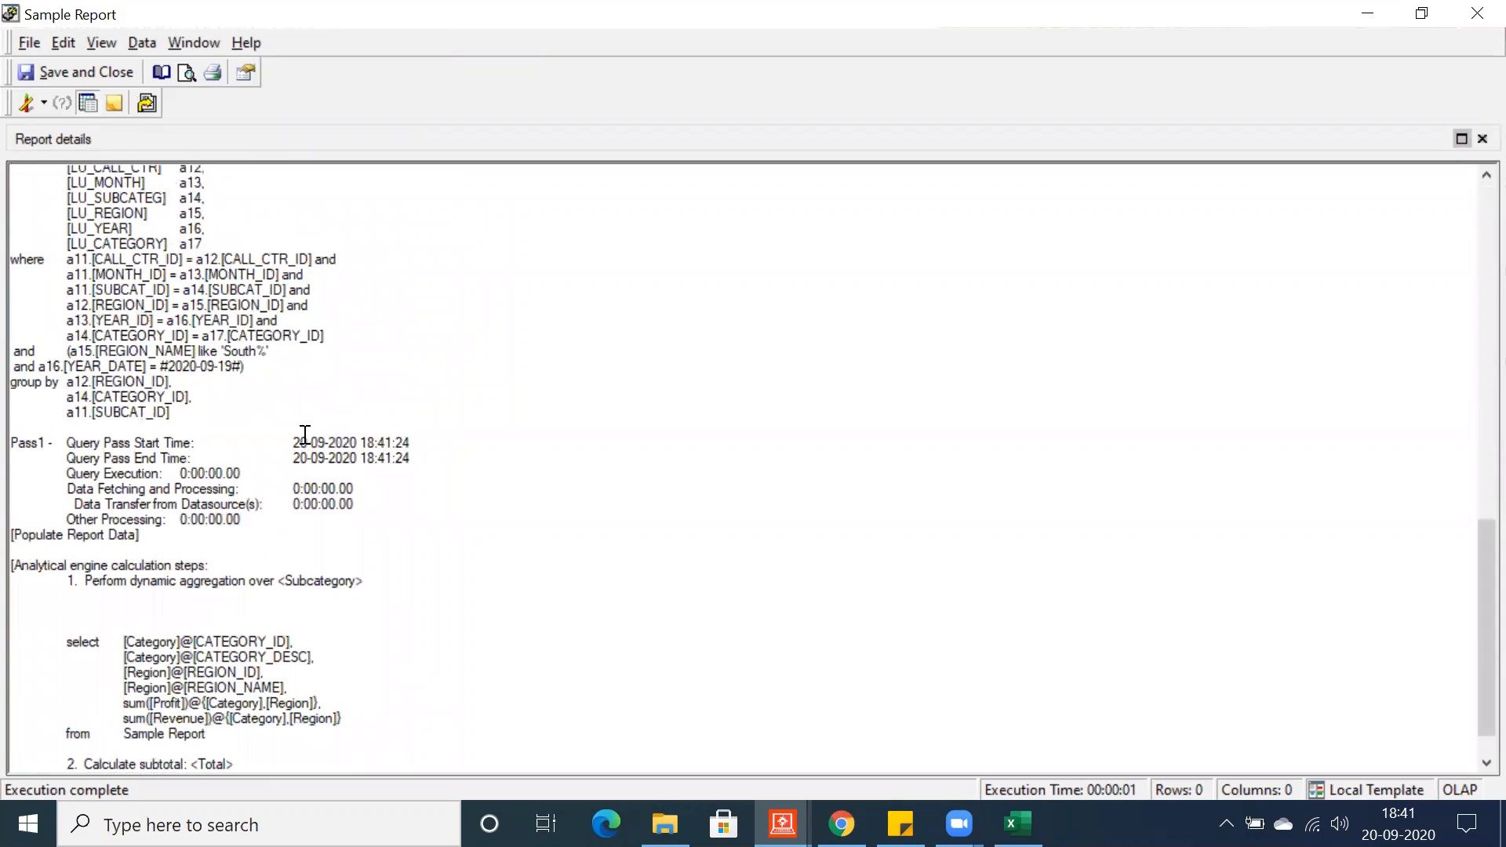
left_click_drag(244, 403, 12, 387)
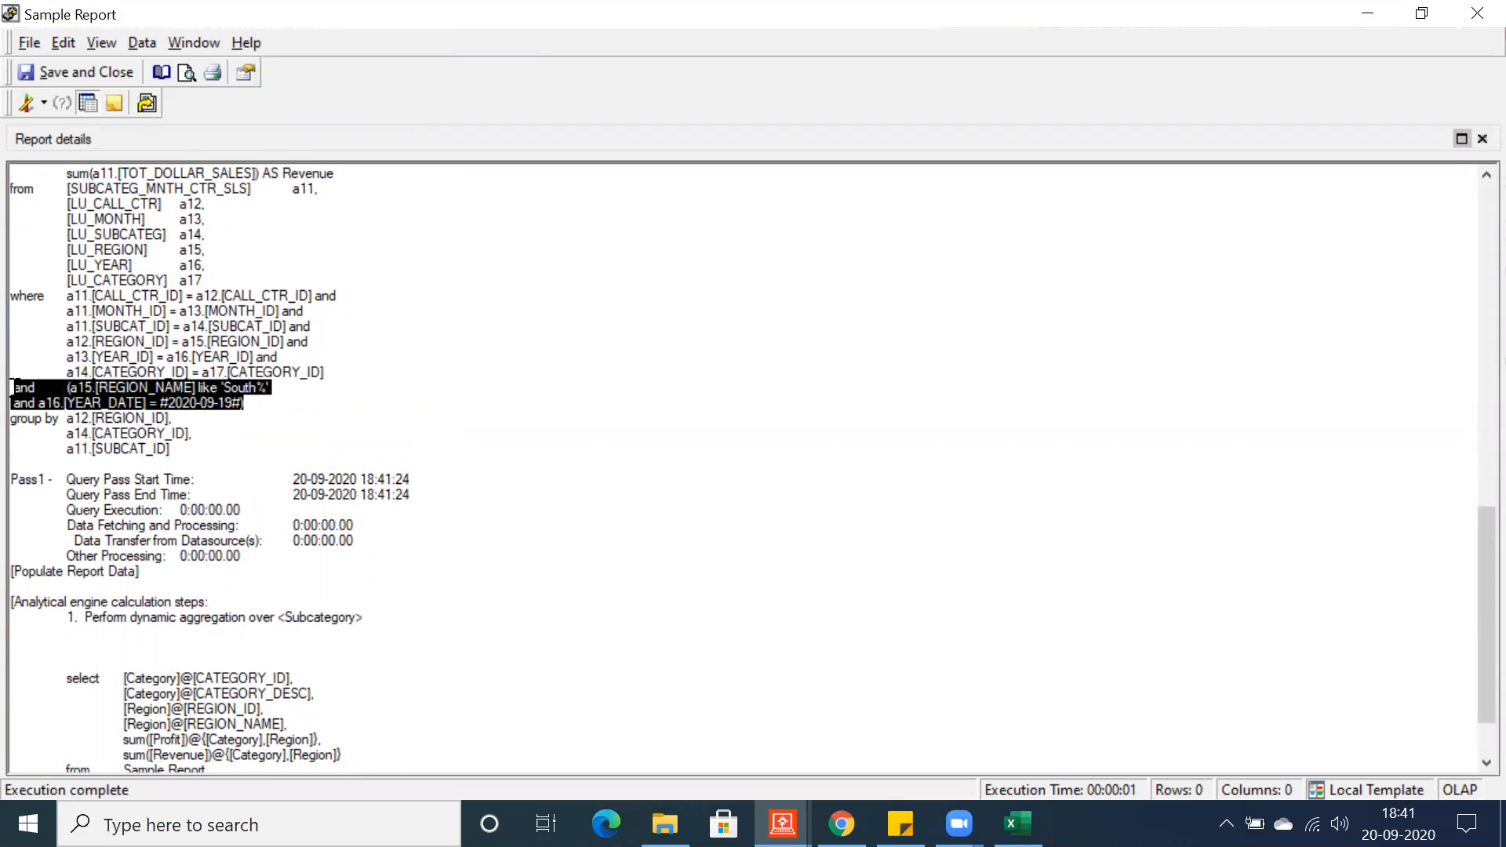
left_click(252, 409)
- Examine the REGION_NAME like condition in the SQL, including its text pattern and wildcard
left_click_drag(85, 388, 194, 390)
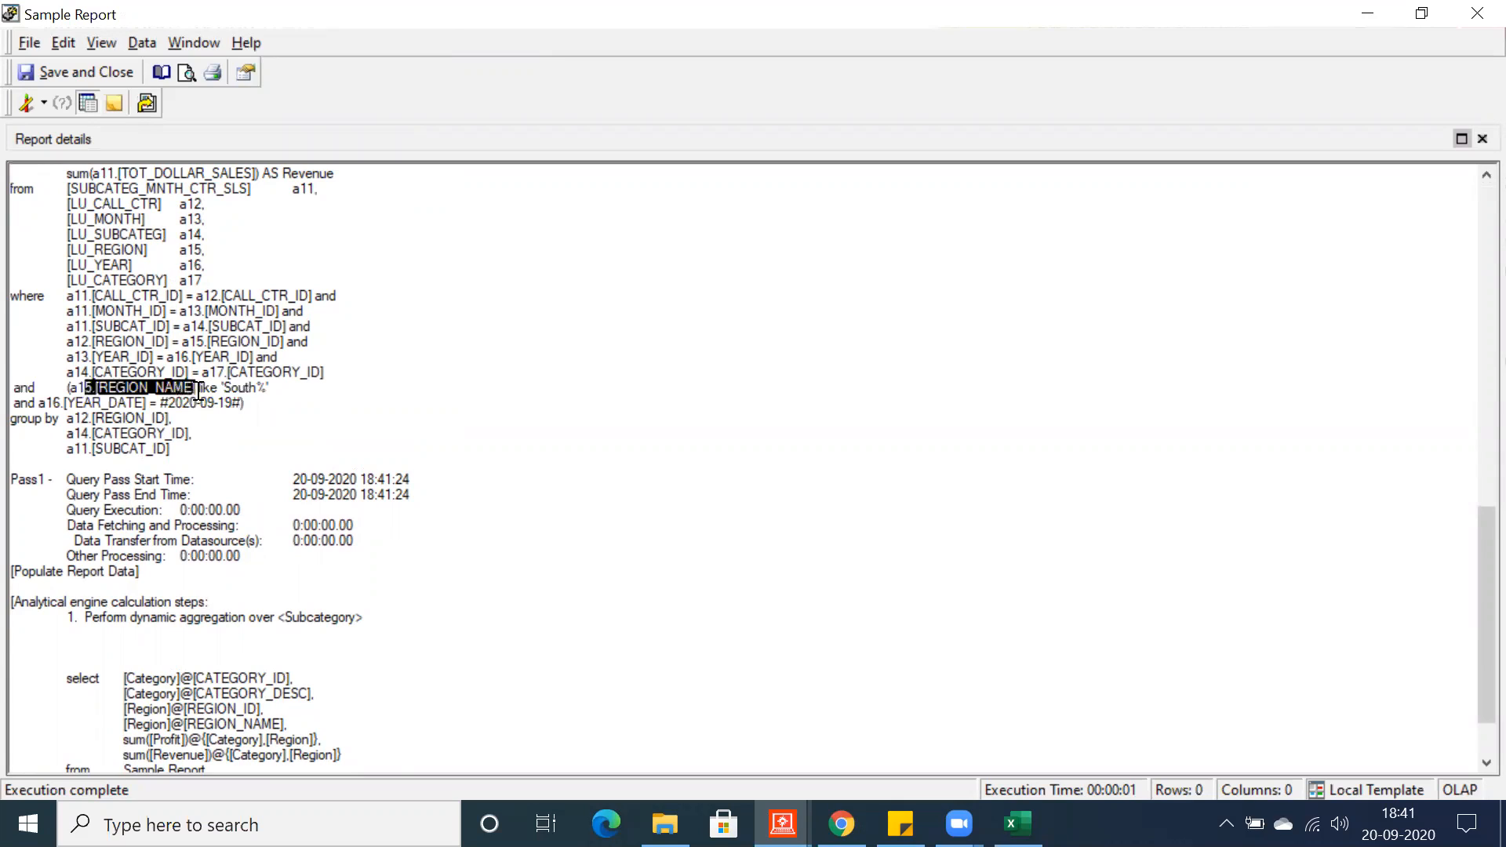
left_click(268, 392)
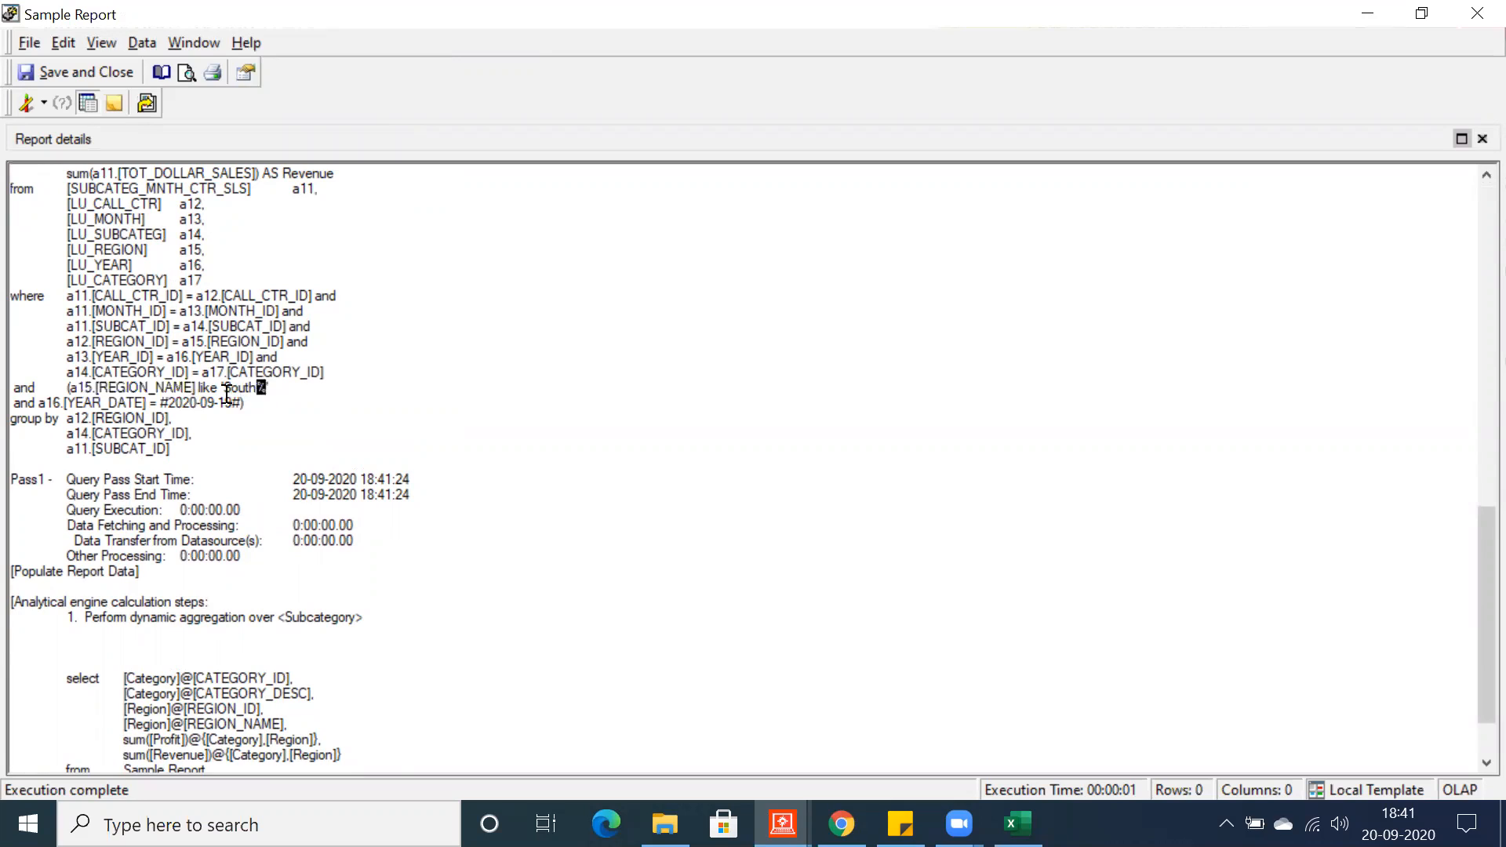
double_click(238, 387)
double_click(262, 388)
double_click(208, 388)
left_click_drag(238, 389, 260, 392)
left_click(269, 393)
- Examine the YEAR_DATE condition and its date value in the SQL, together with the combined filter clause
left_click_drag(41, 402, 151, 404)
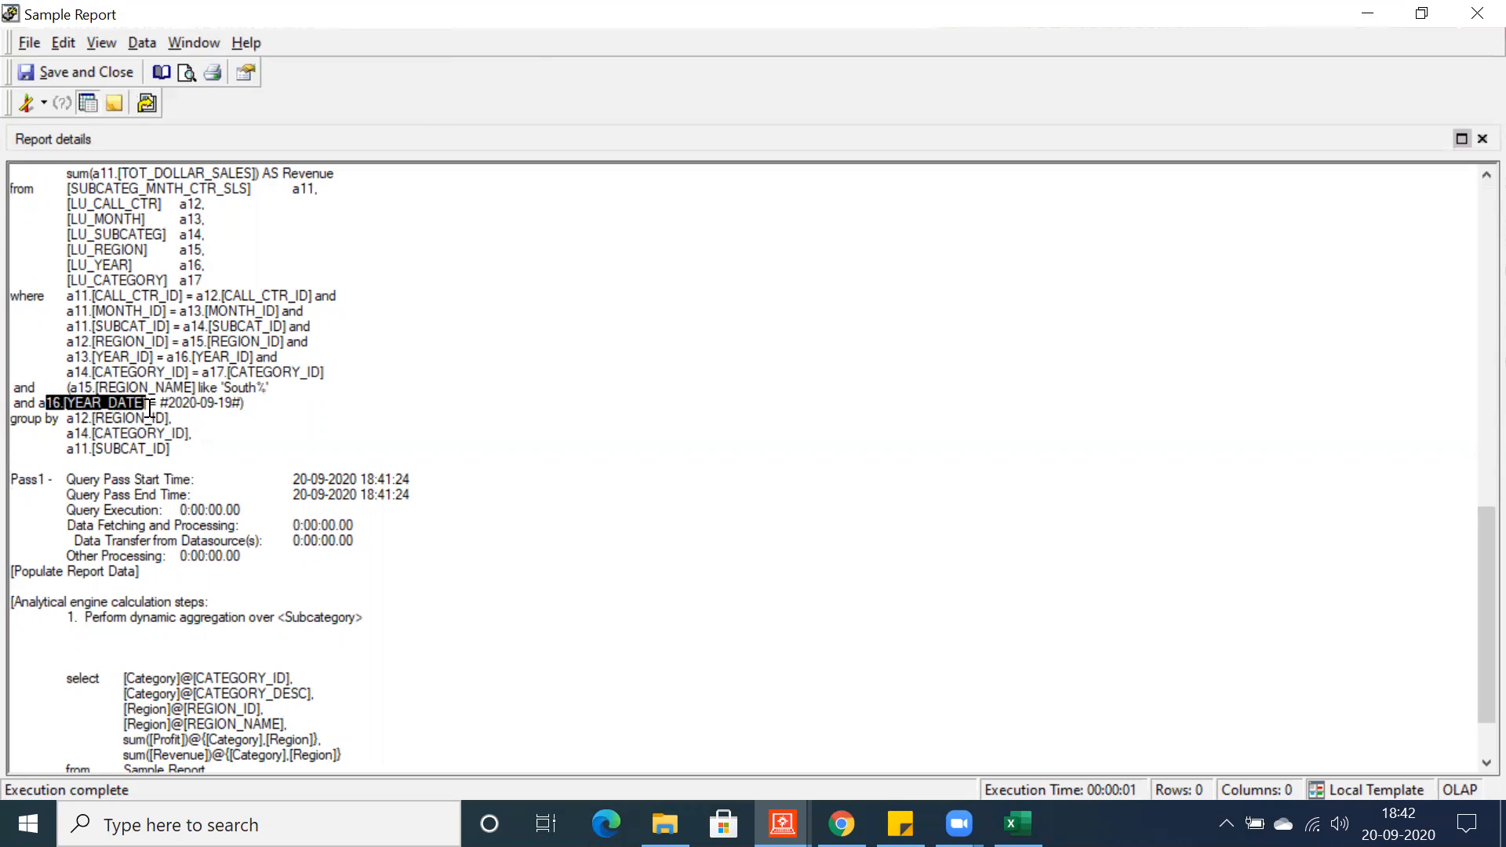
left_click(160, 403)
left_click_drag(159, 402, 244, 404)
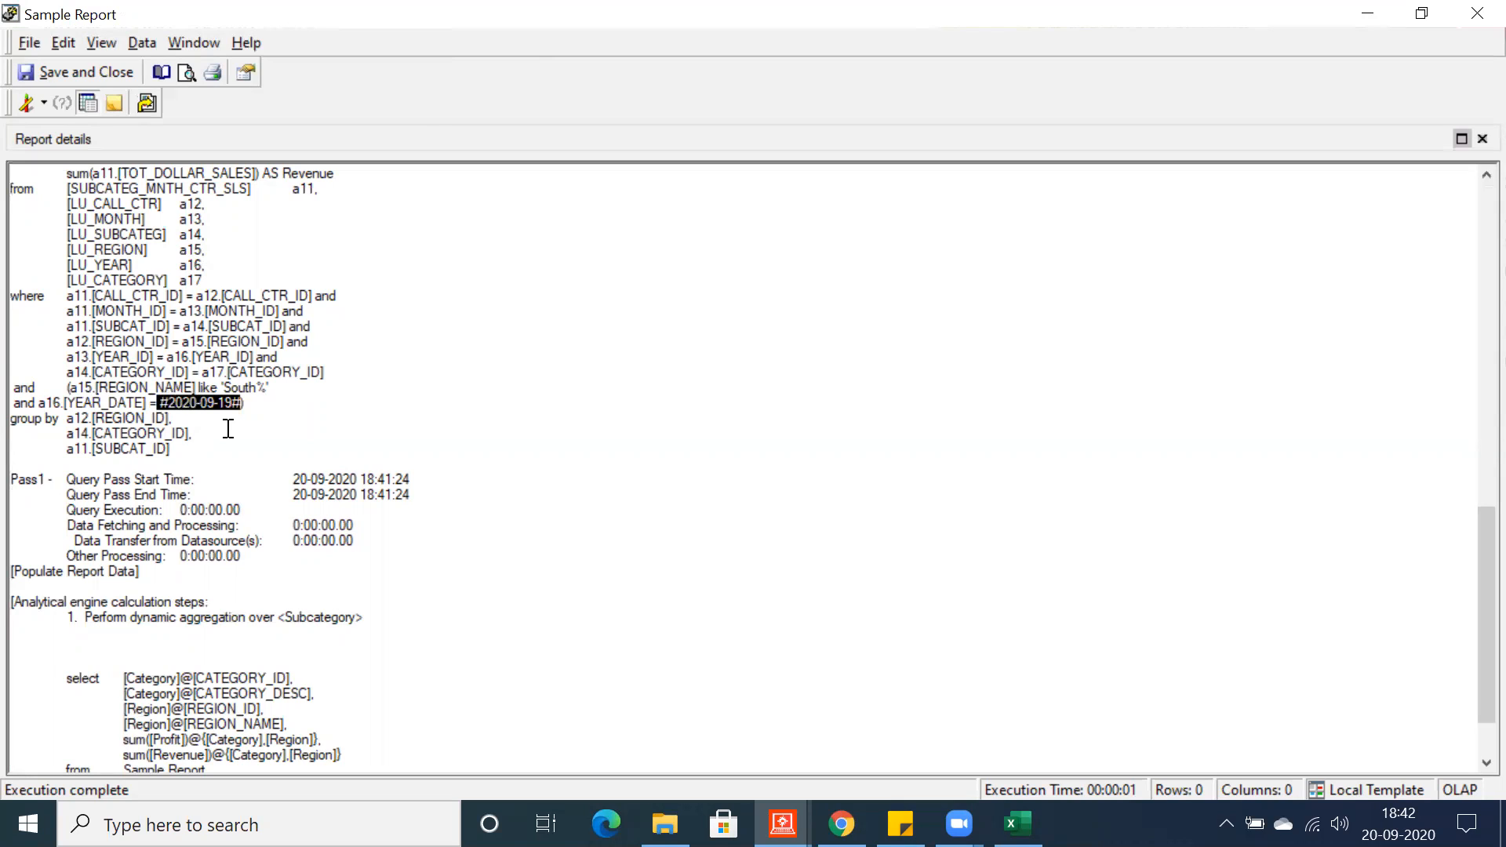
left_click(248, 406)
left_click_drag(248, 407, 158, 403)
left_click(254, 402)
scroll(250, 401, "down", 1)
scroll(249, 404, "up", 5)
left_click_drag(247, 552, 30, 546)
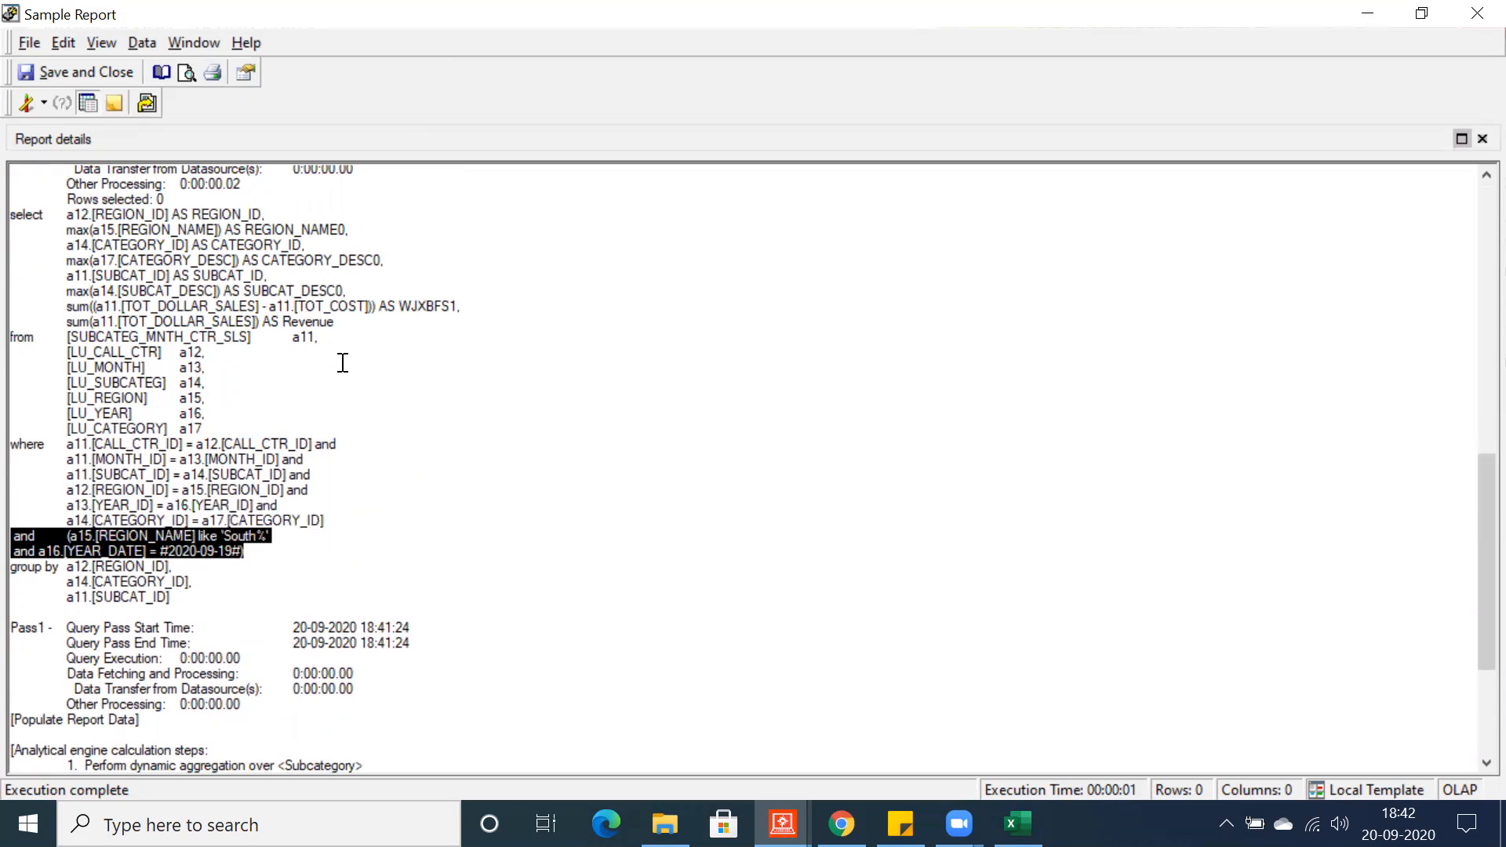
- Return Sample Report from SQL view through grid view to design view, and save and close it
left_click(43, 103)
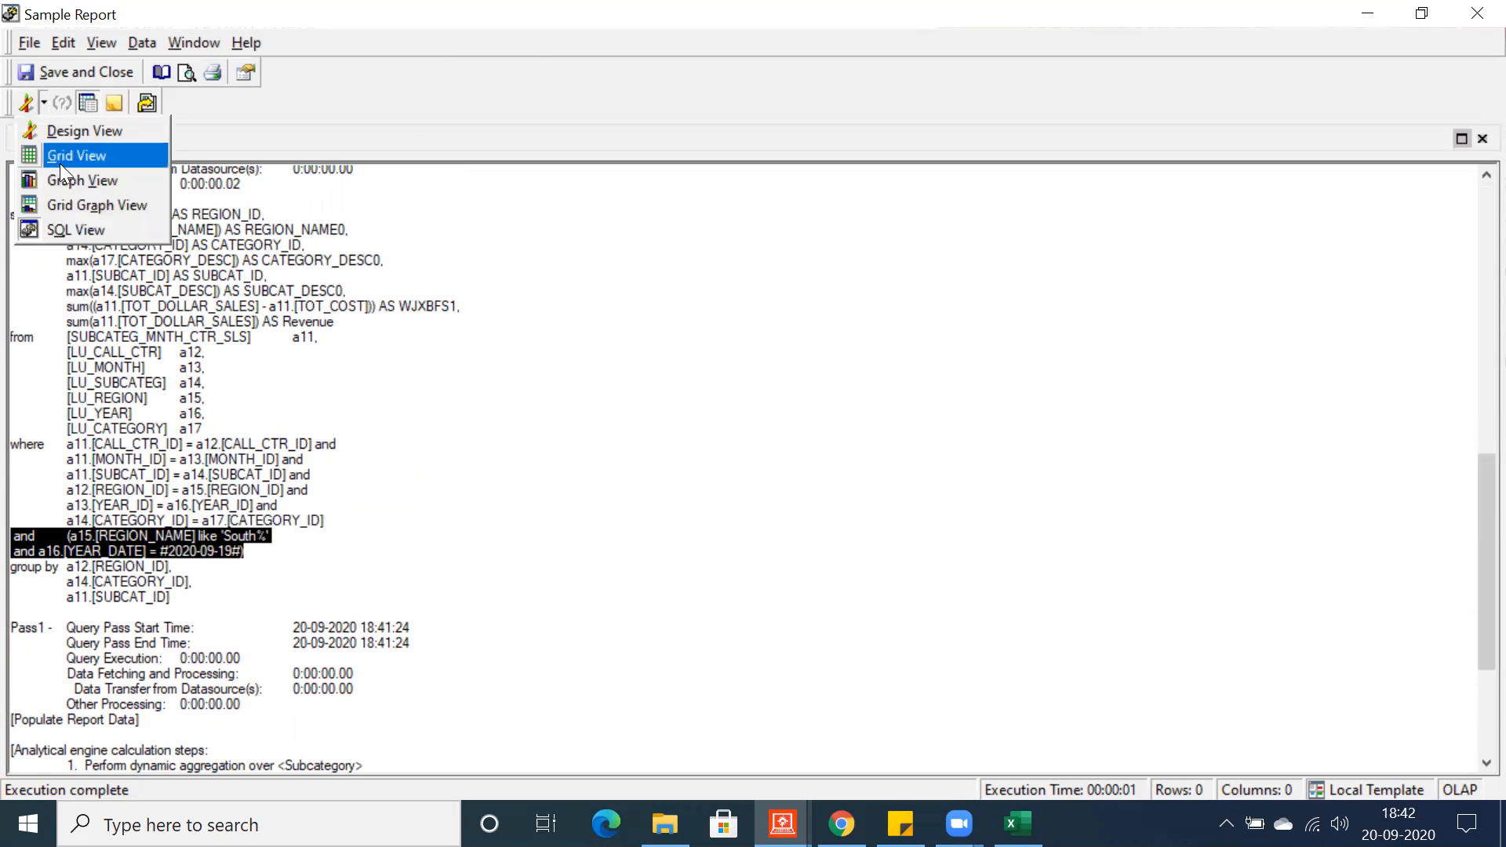
left_click(59, 160)
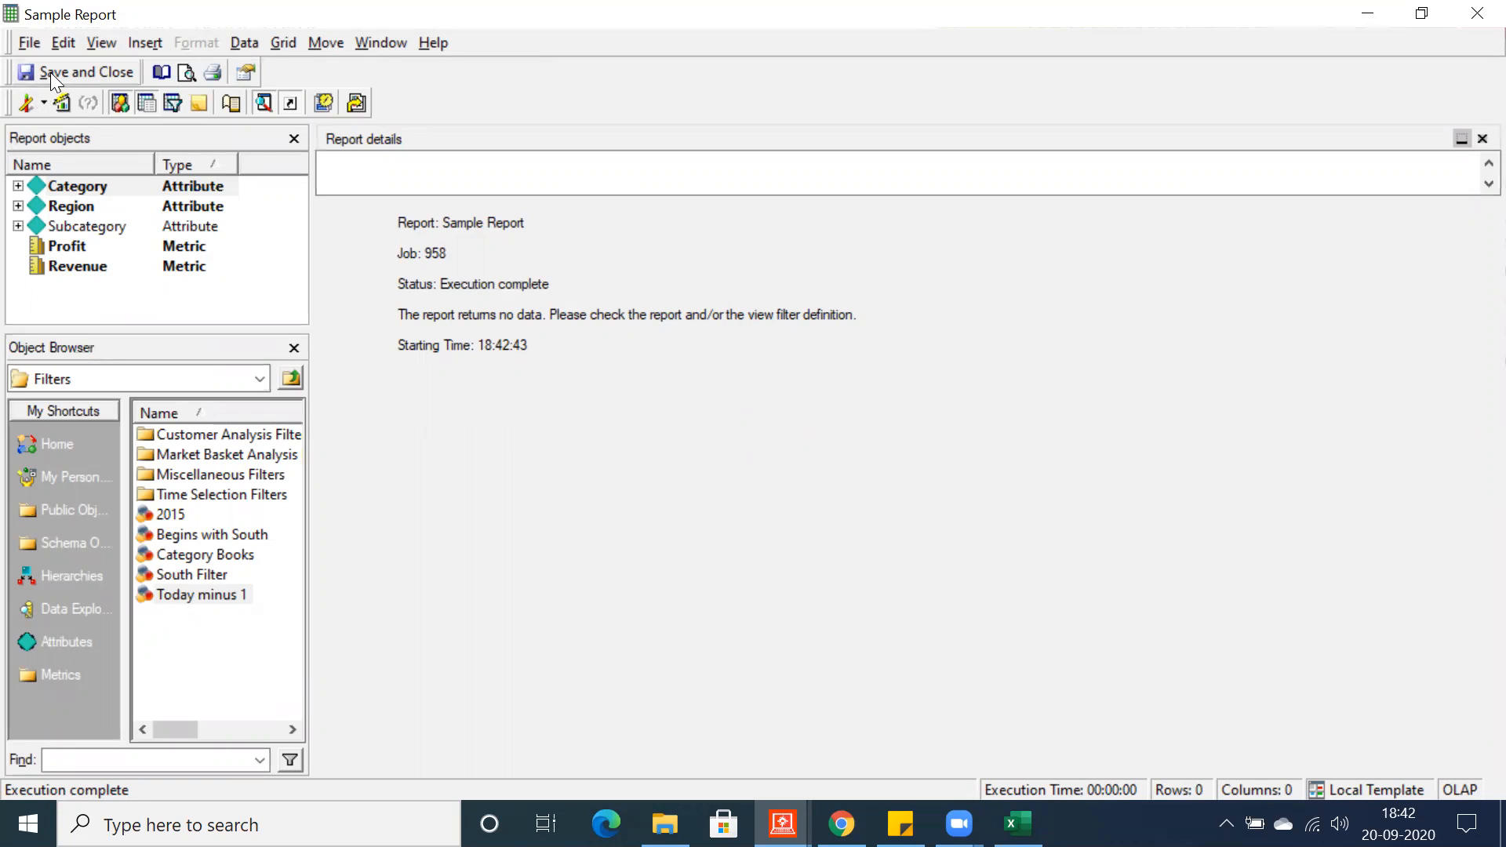
left_click(26, 103)
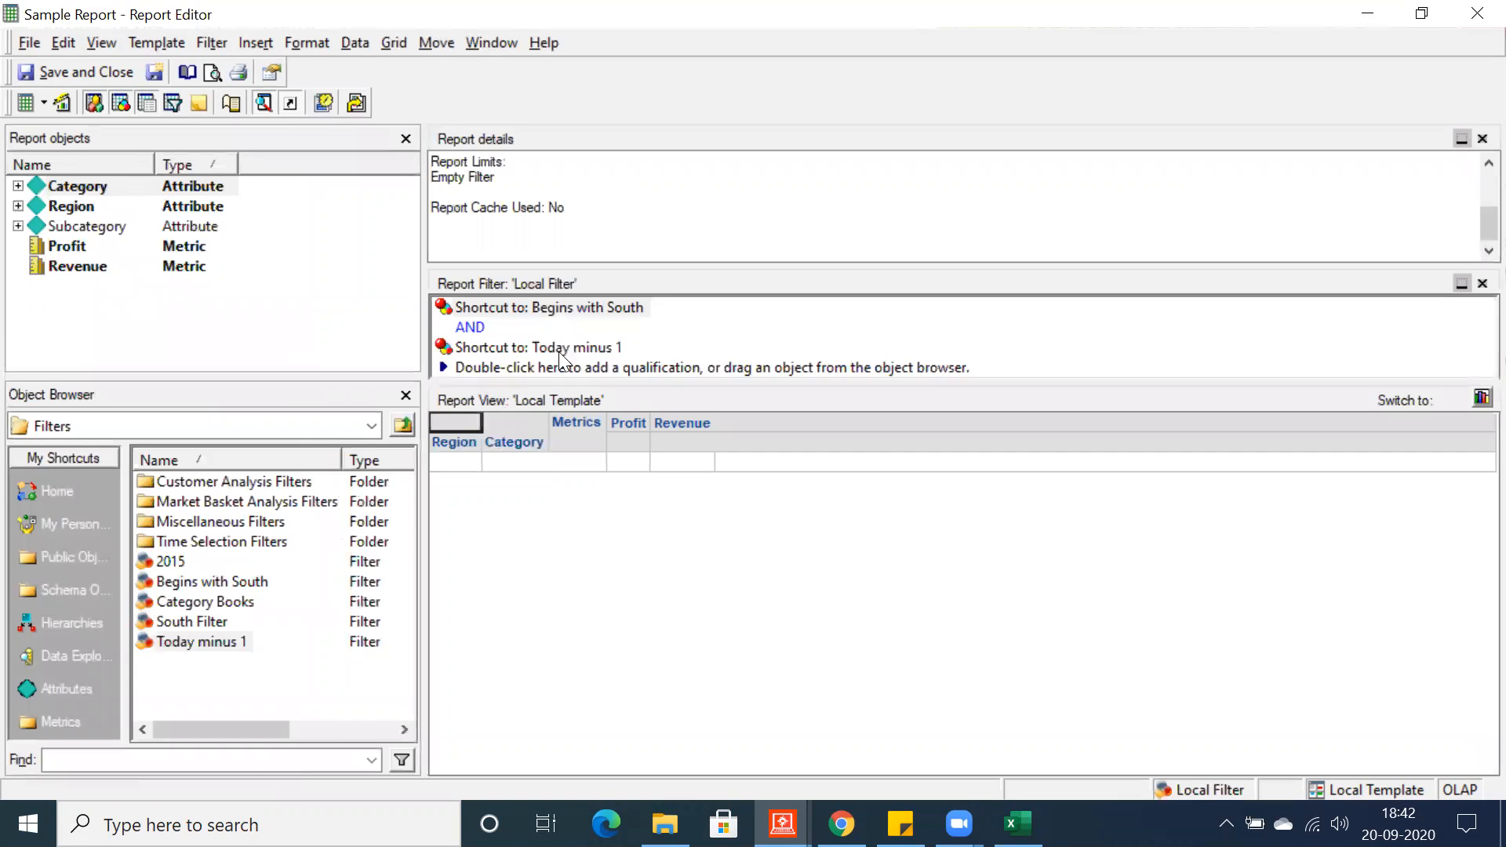
left_click(55, 74)
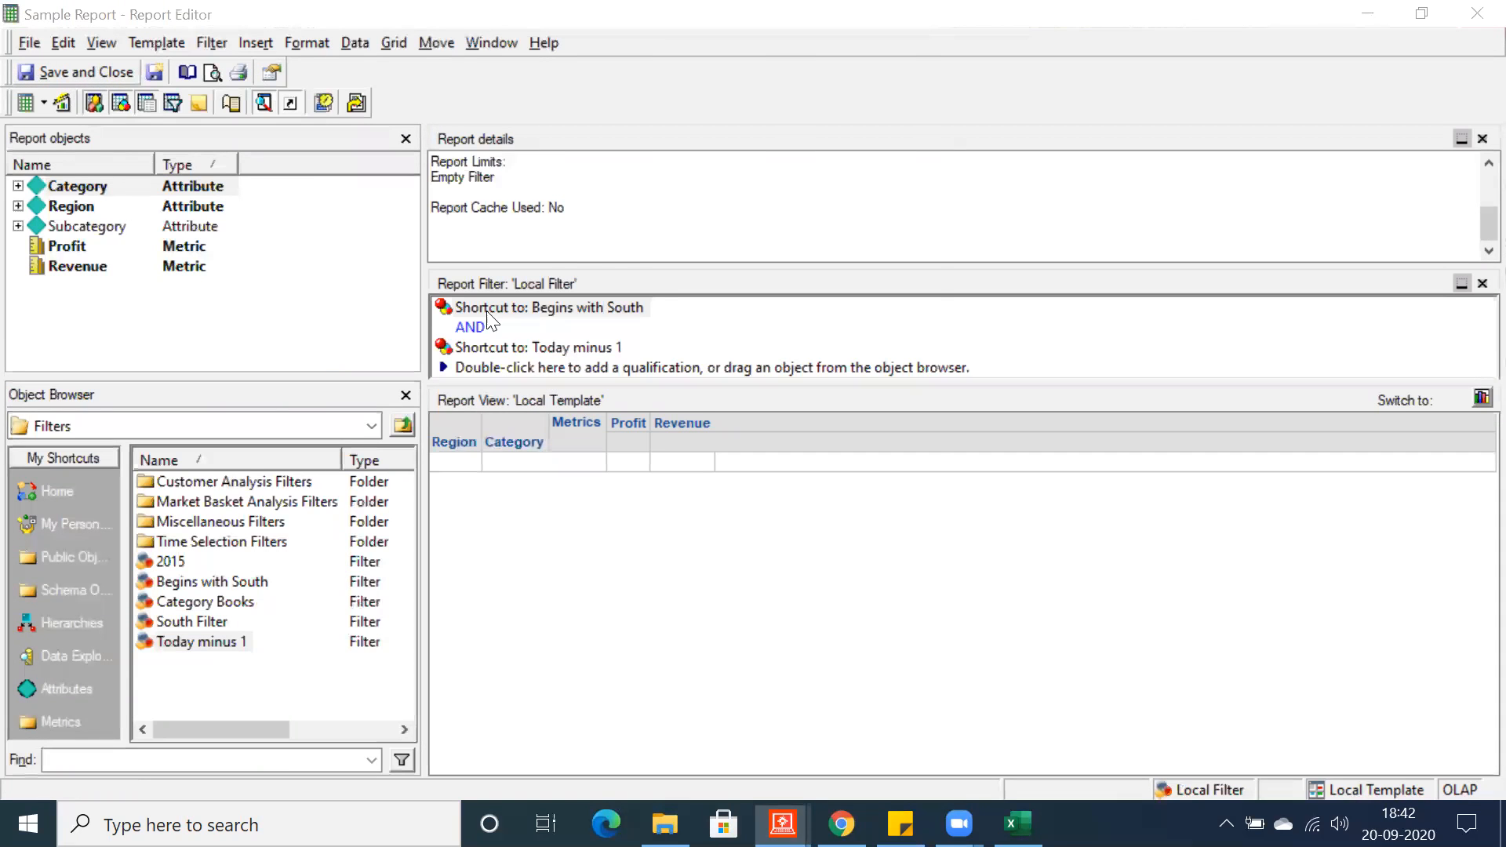
left_click(872, 551)
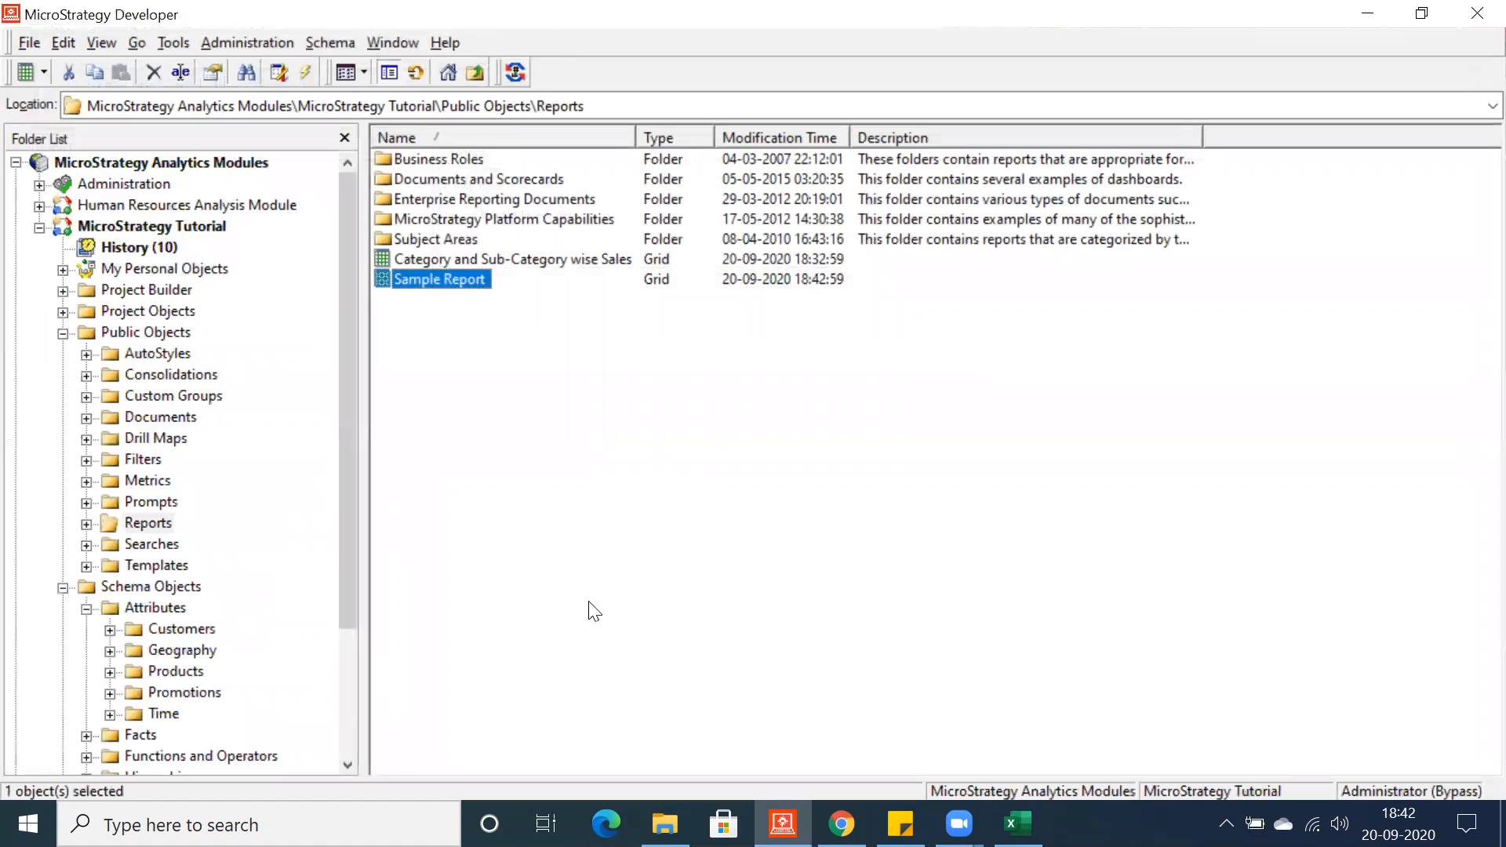
- Open the Today minus 1 filter's Year qualification for editing and set its operator to Between
left_click(143, 459)
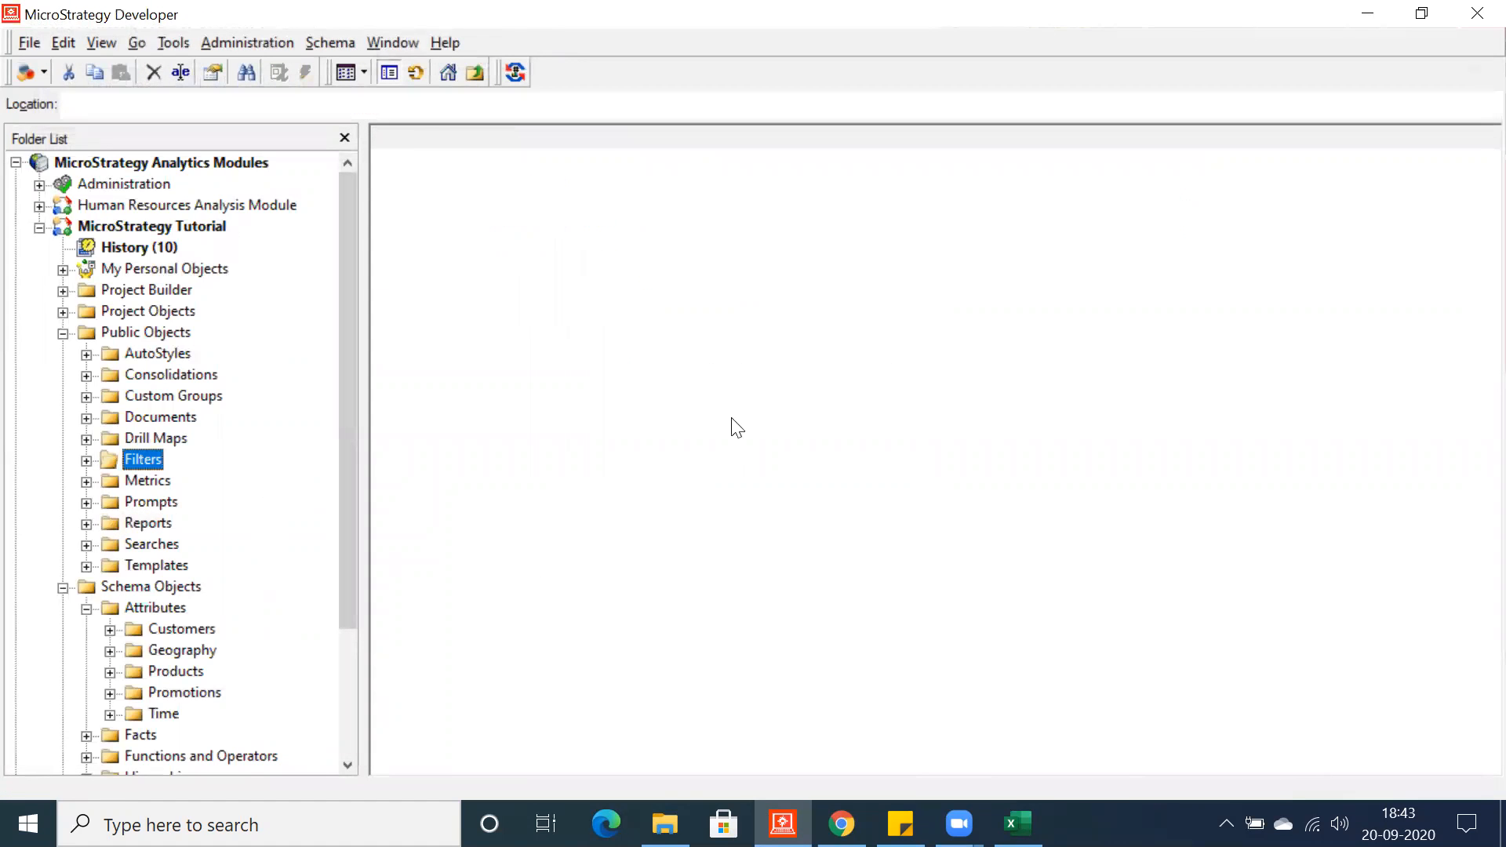
right_click(408, 339)
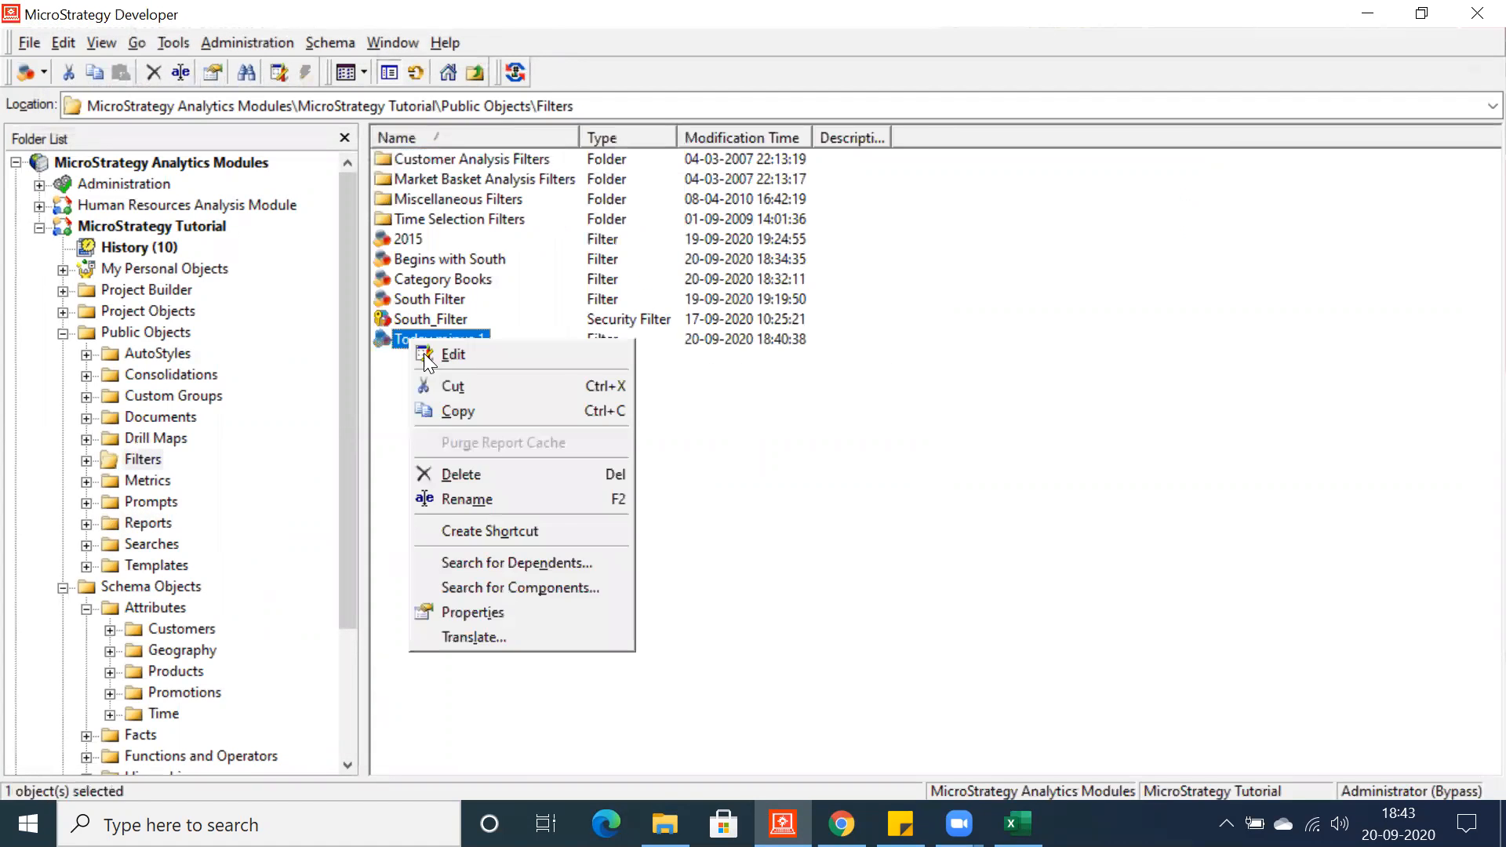
left_click(456, 353)
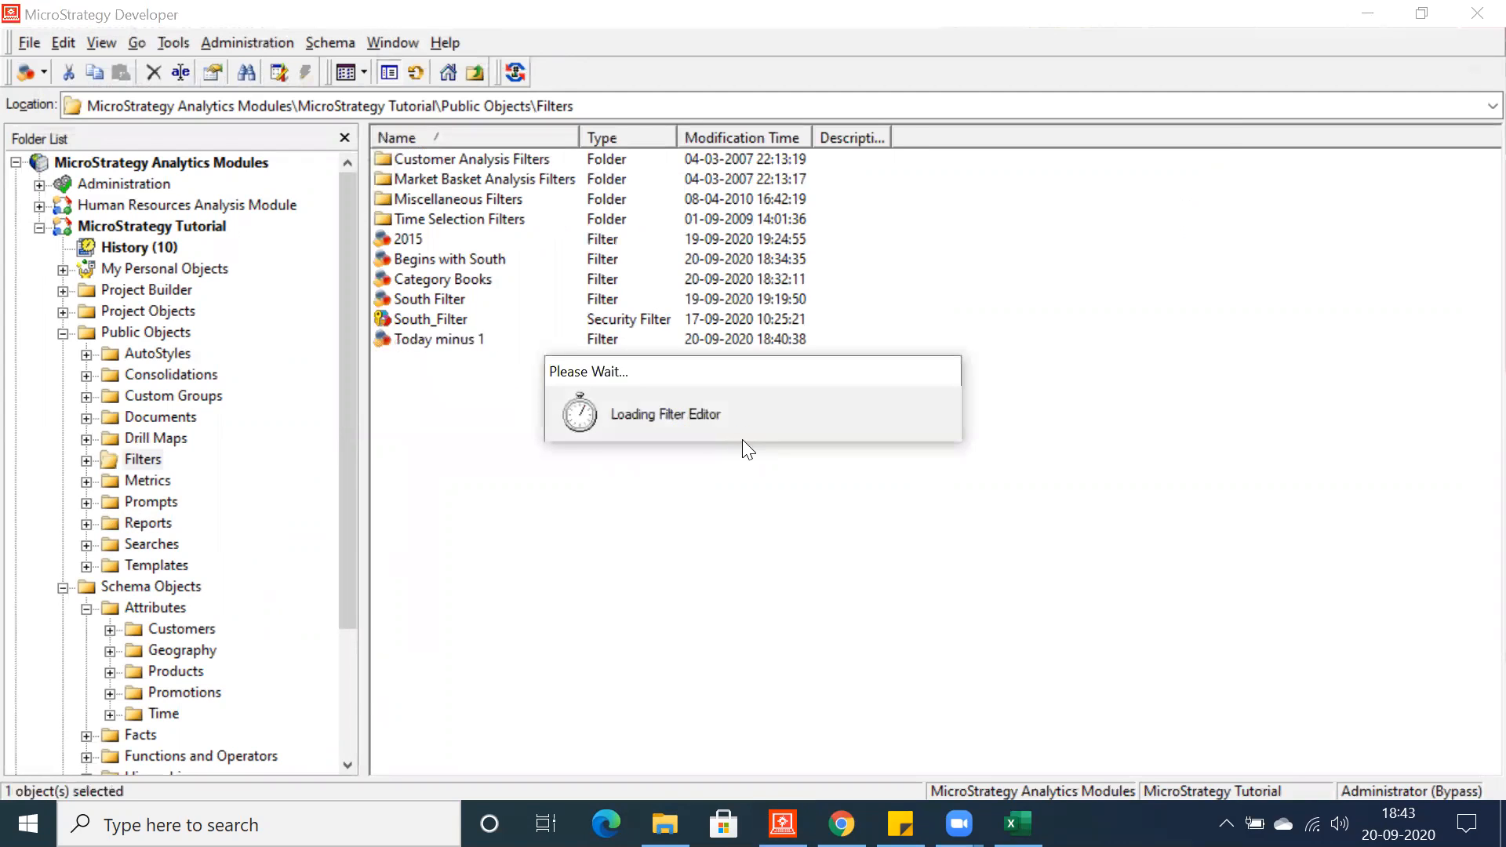
double_click(648, 180)
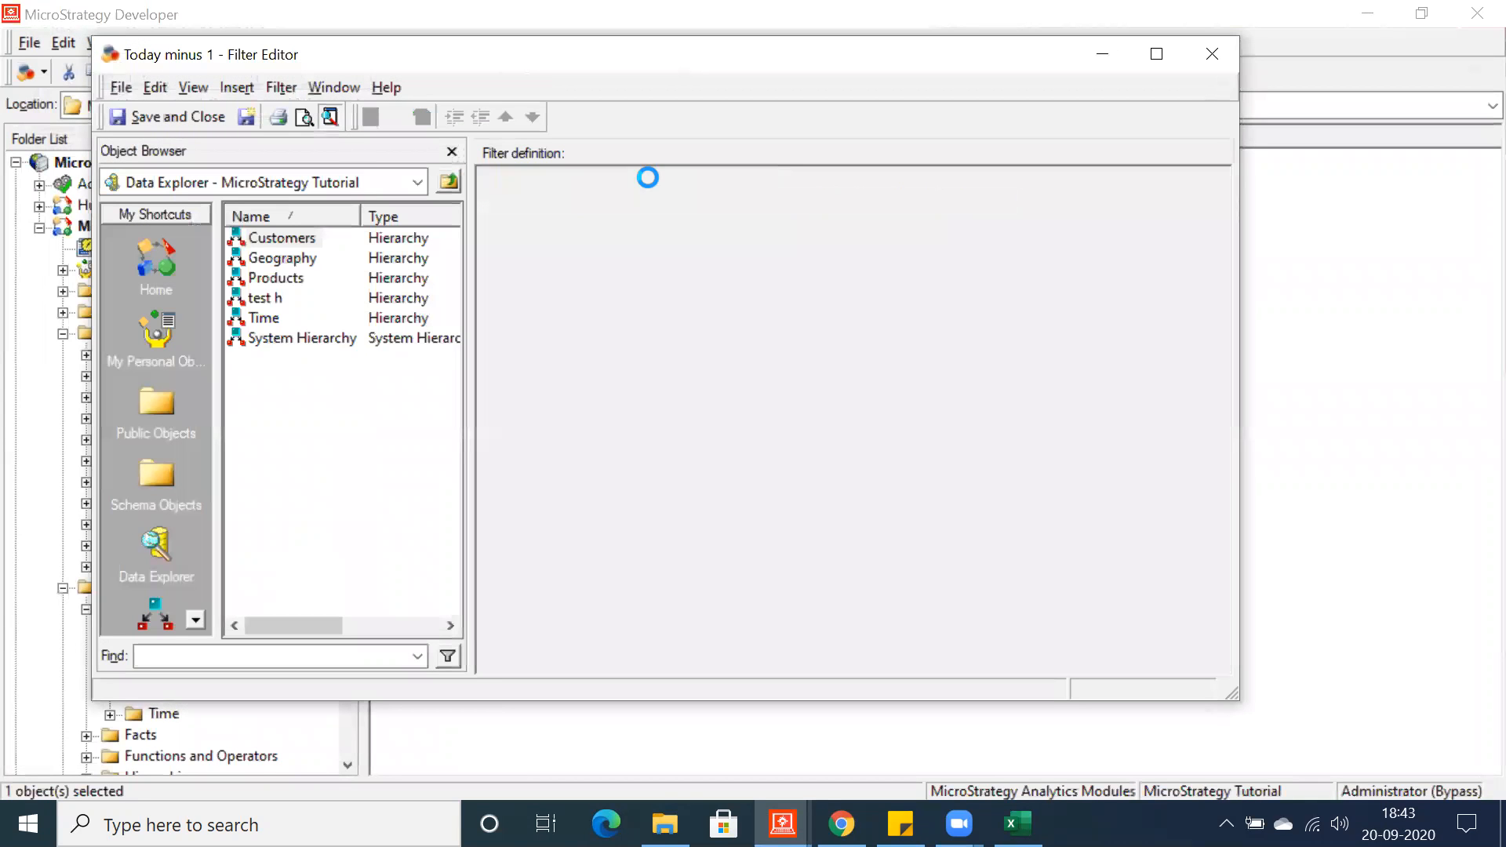
left_click(691, 461)
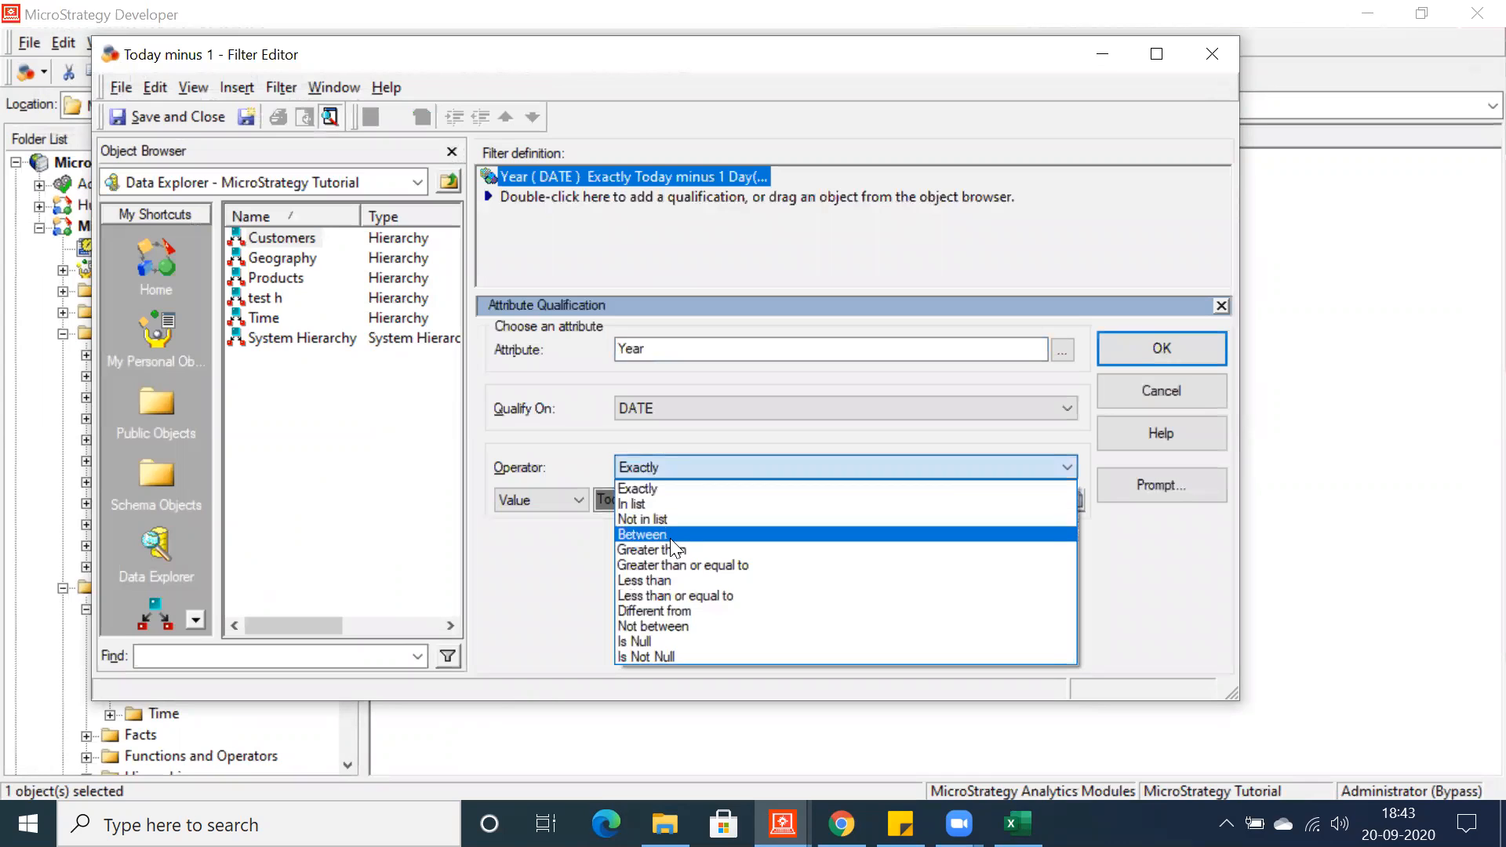
left_click(675, 534)
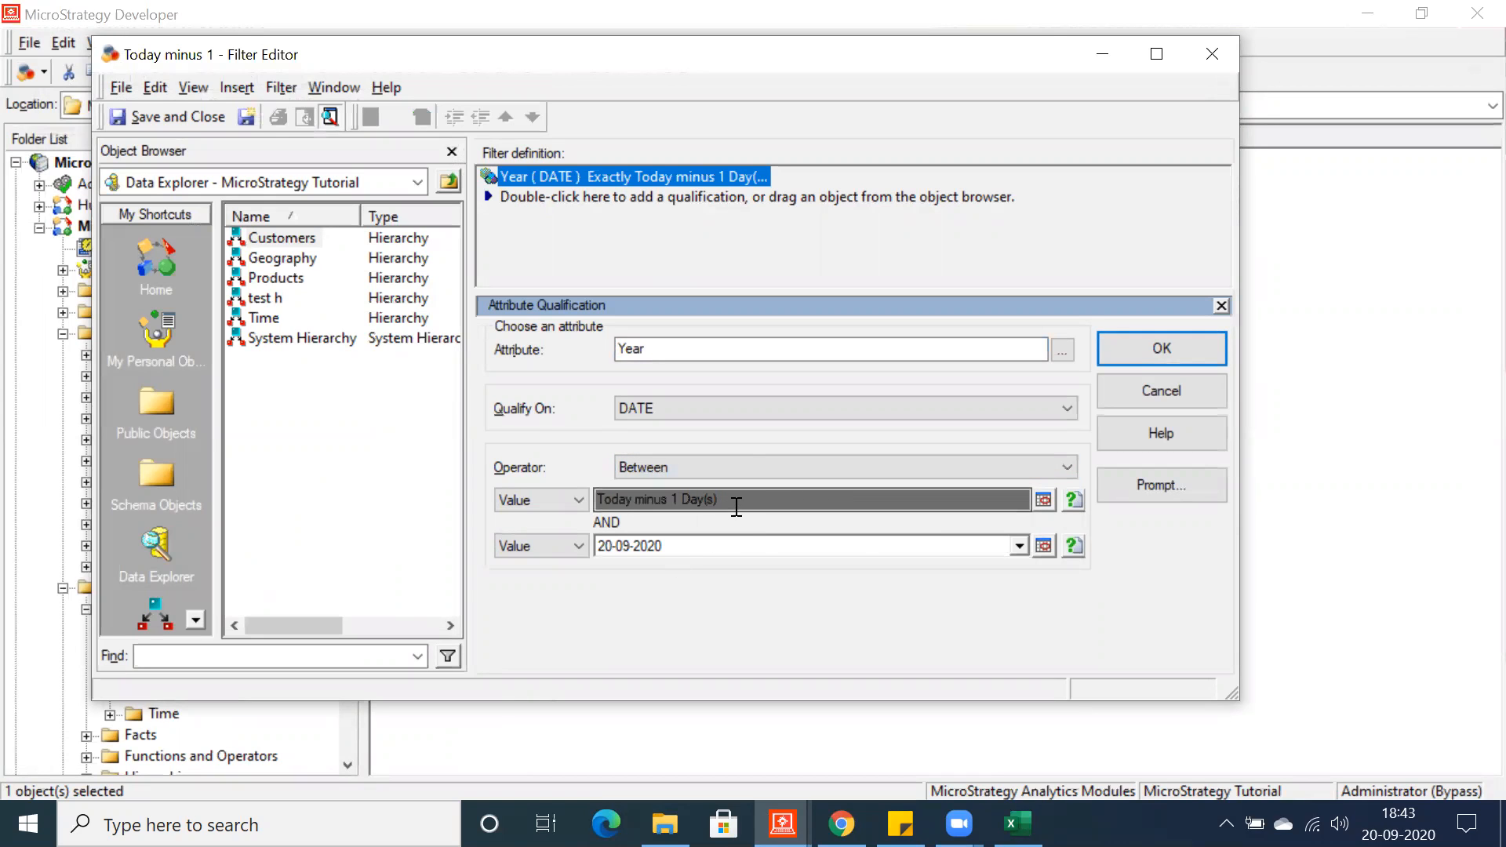
- Set the first Between value's dynamic date to today minus 1 day and minus 6 months
left_click(1043, 500)
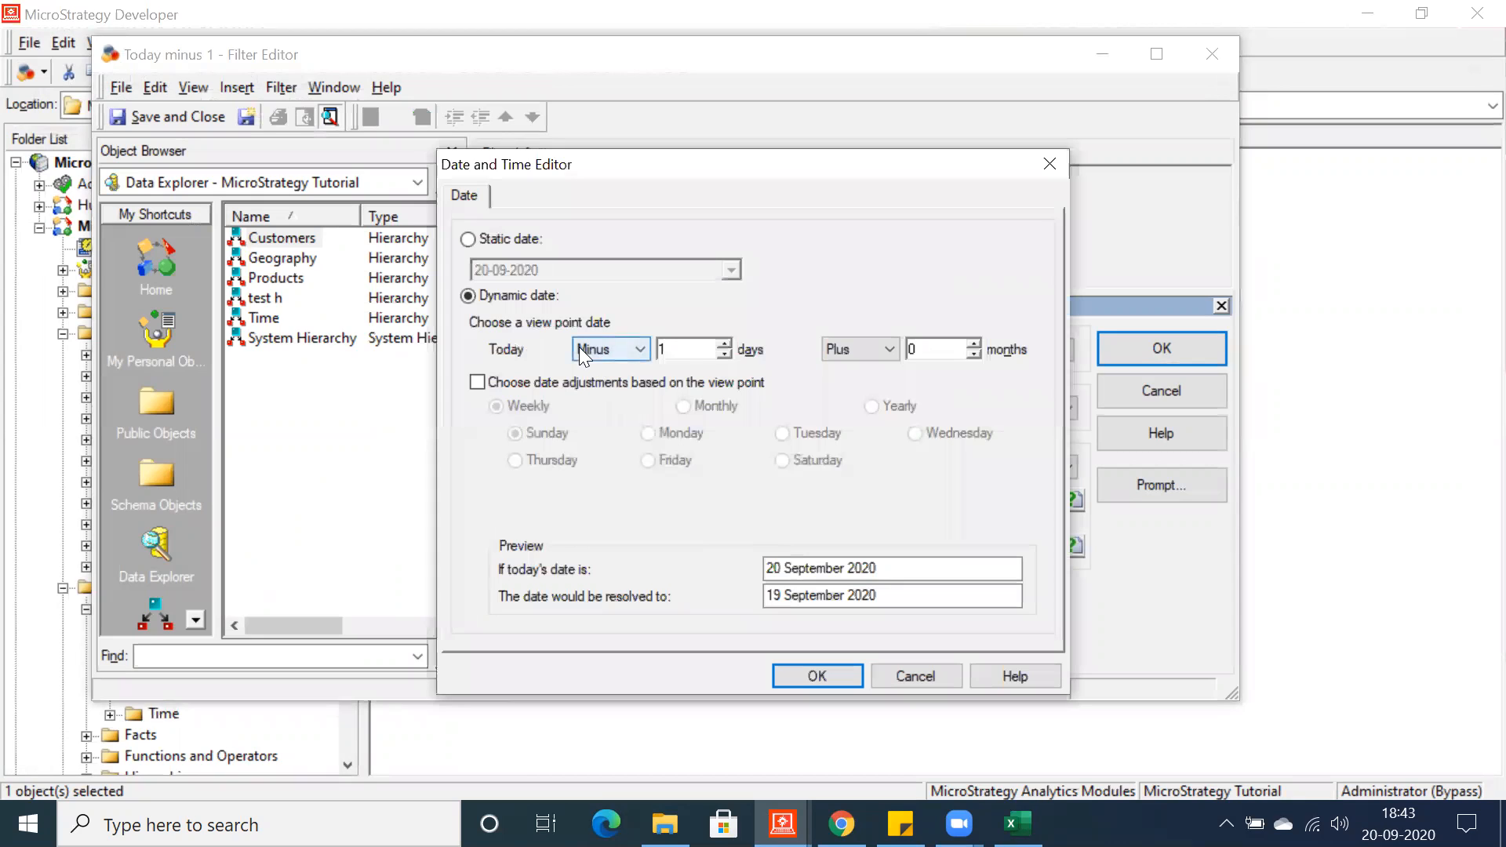
left_click(878, 355)
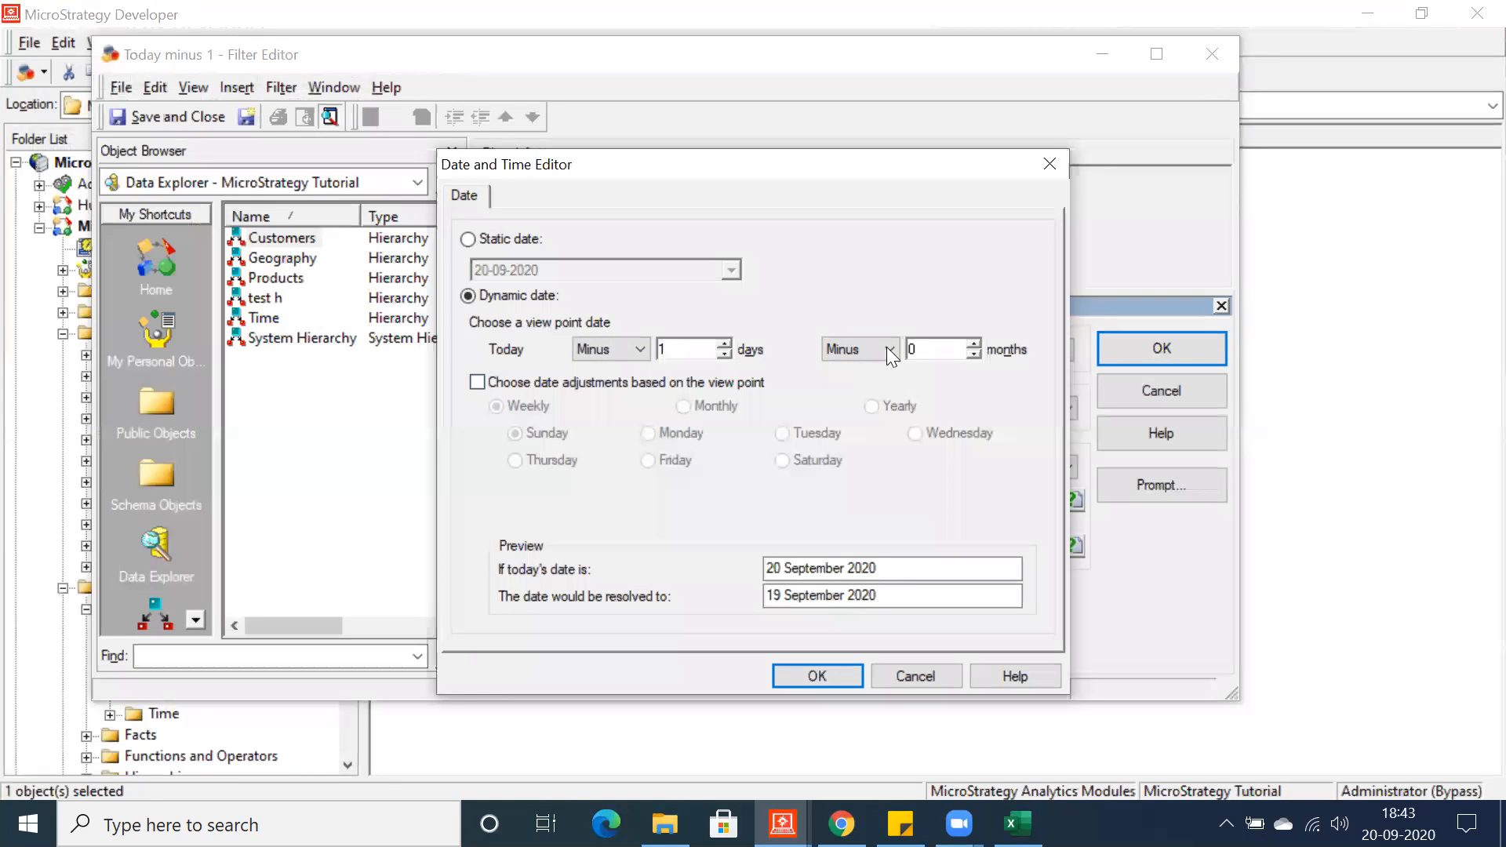
double_click(941, 349)
left_click(973, 344)
left_click(973, 344)
left_click(973, 343)
left_click(973, 344)
left_click(973, 344)
left_click(972, 343)
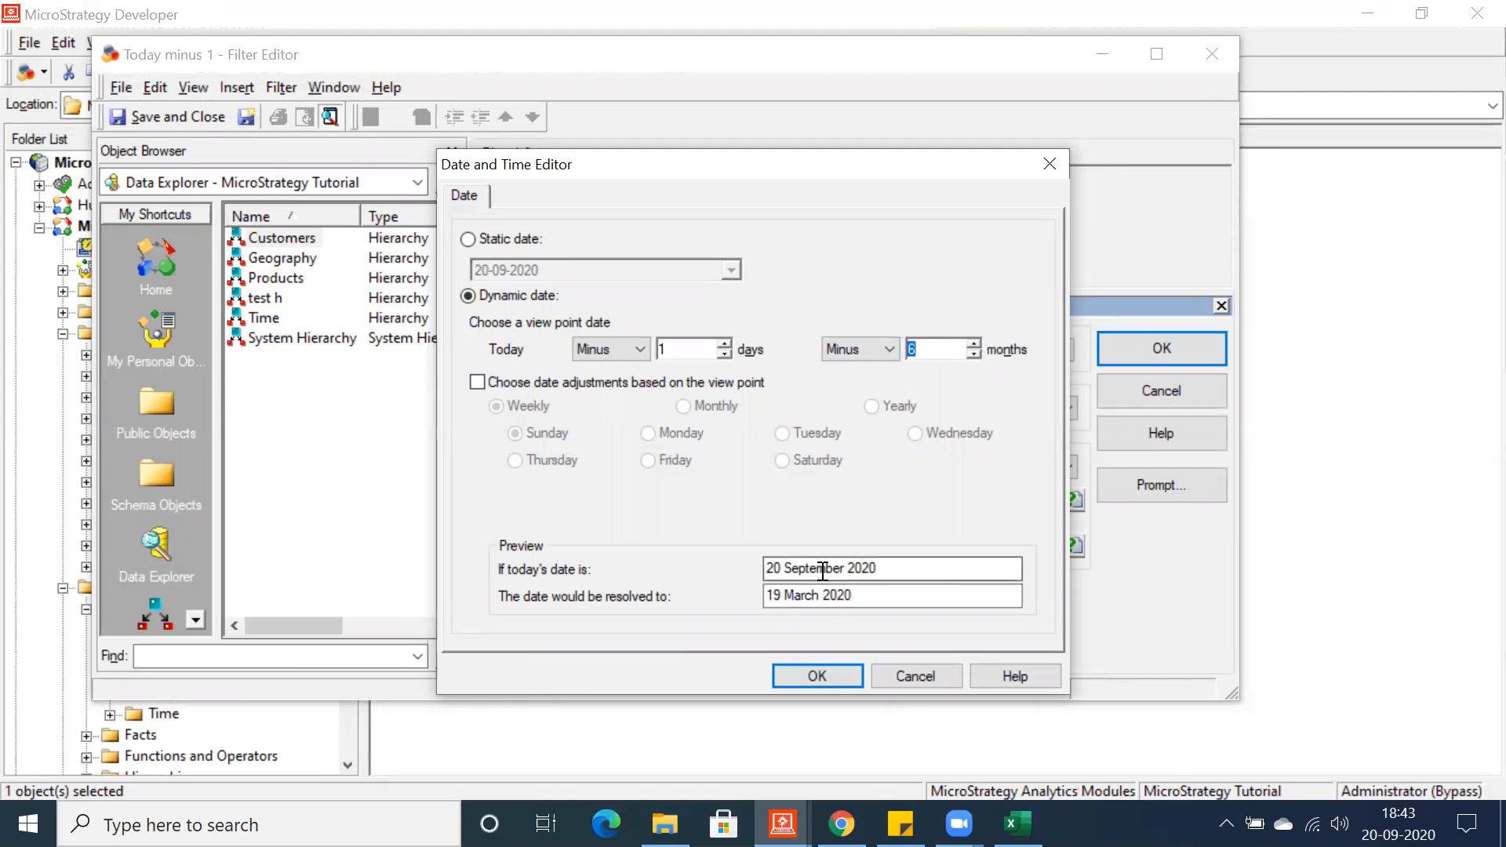
- Enable date adjustments based on the view point for the dynamic date
left_click(476, 383)
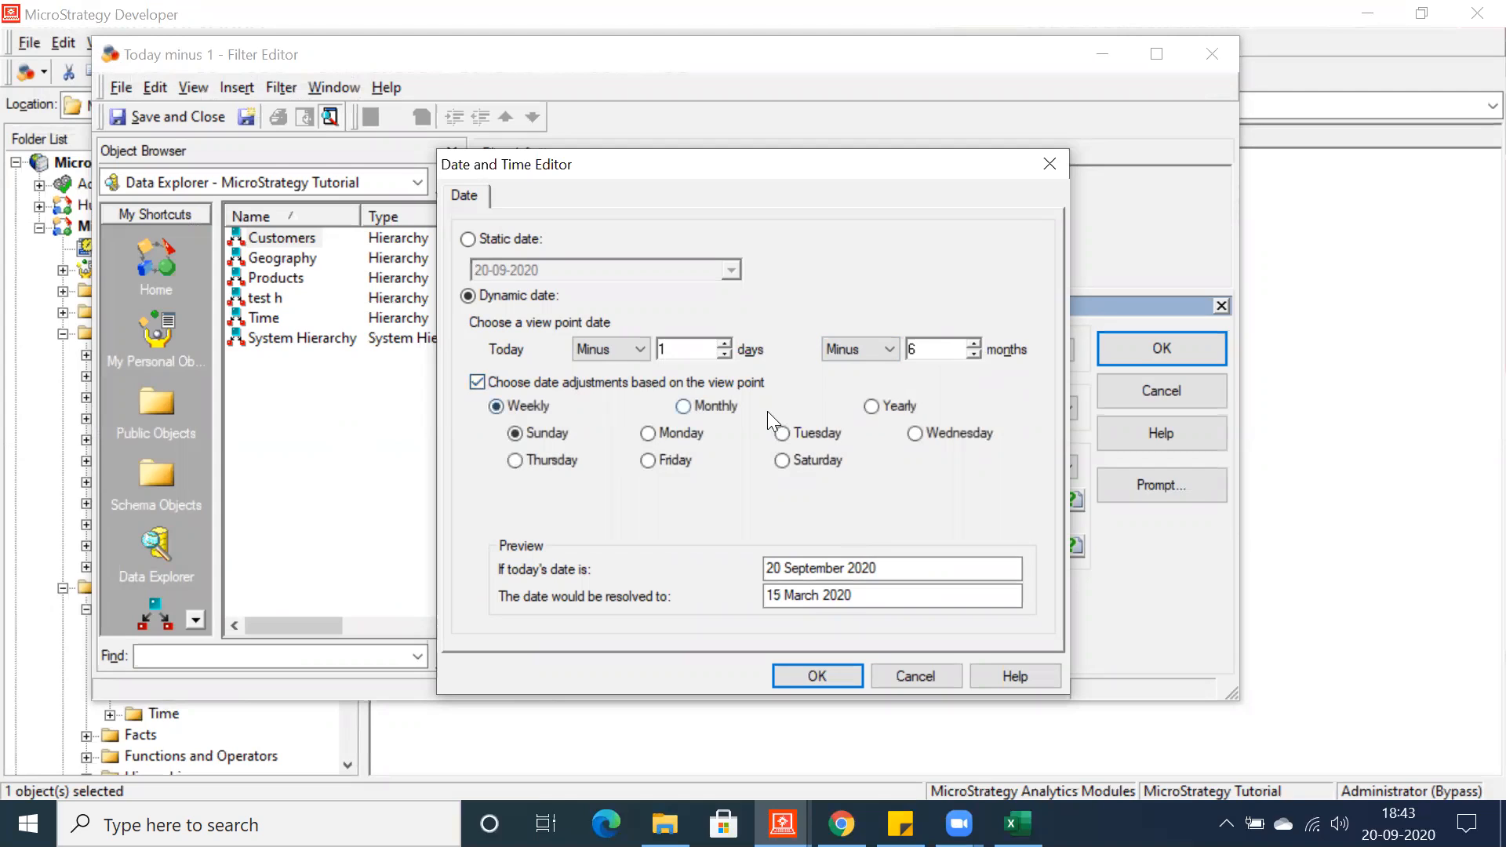
- Set the start date's adjustment to monthly on day 1 and apply the dynamic date to the Year qualification
left_click(684, 407)
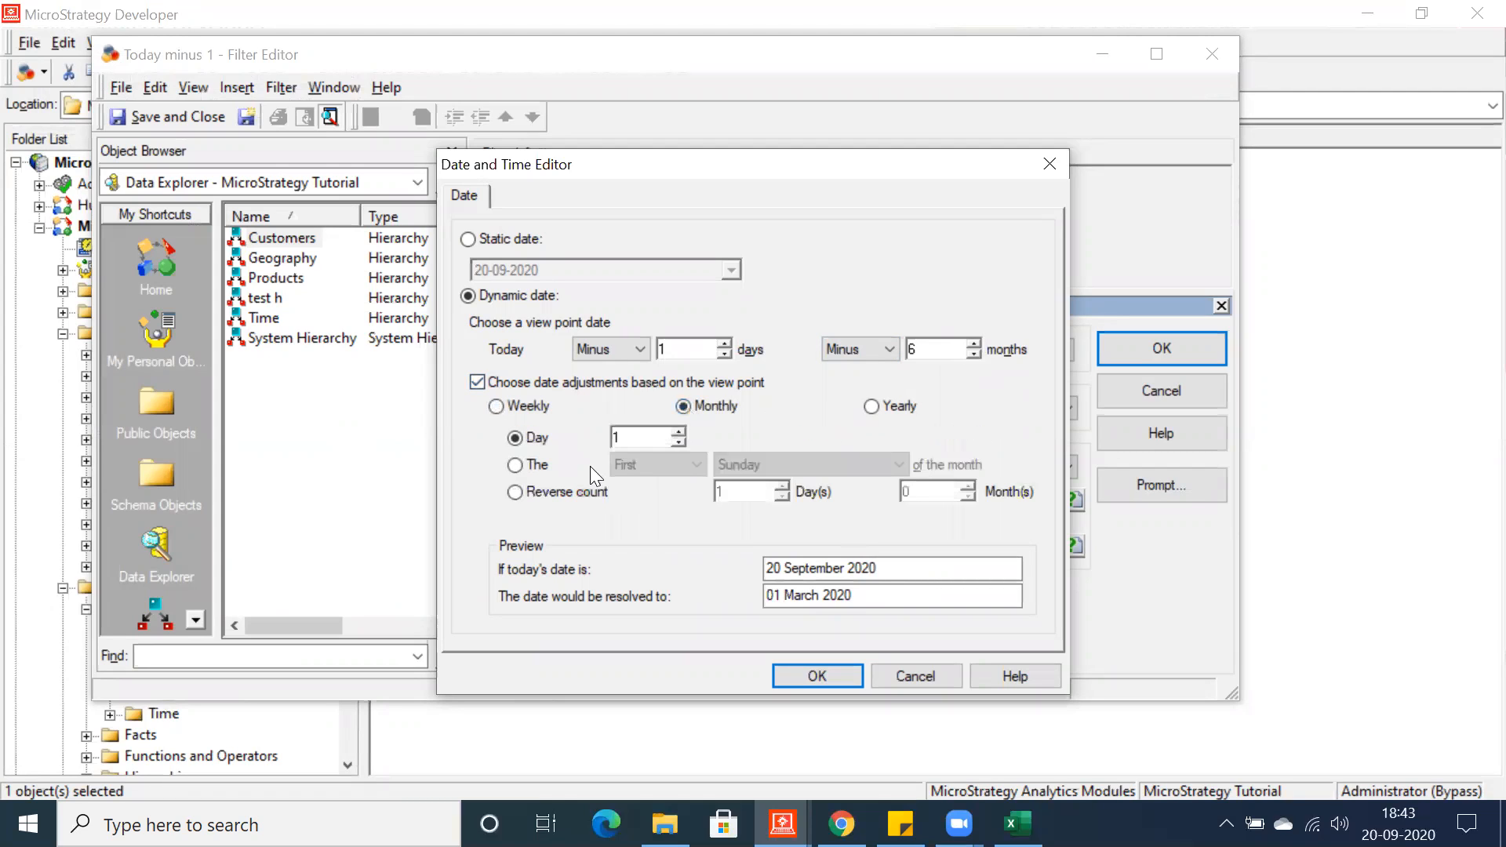
left_click_drag(867, 595, 664, 599)
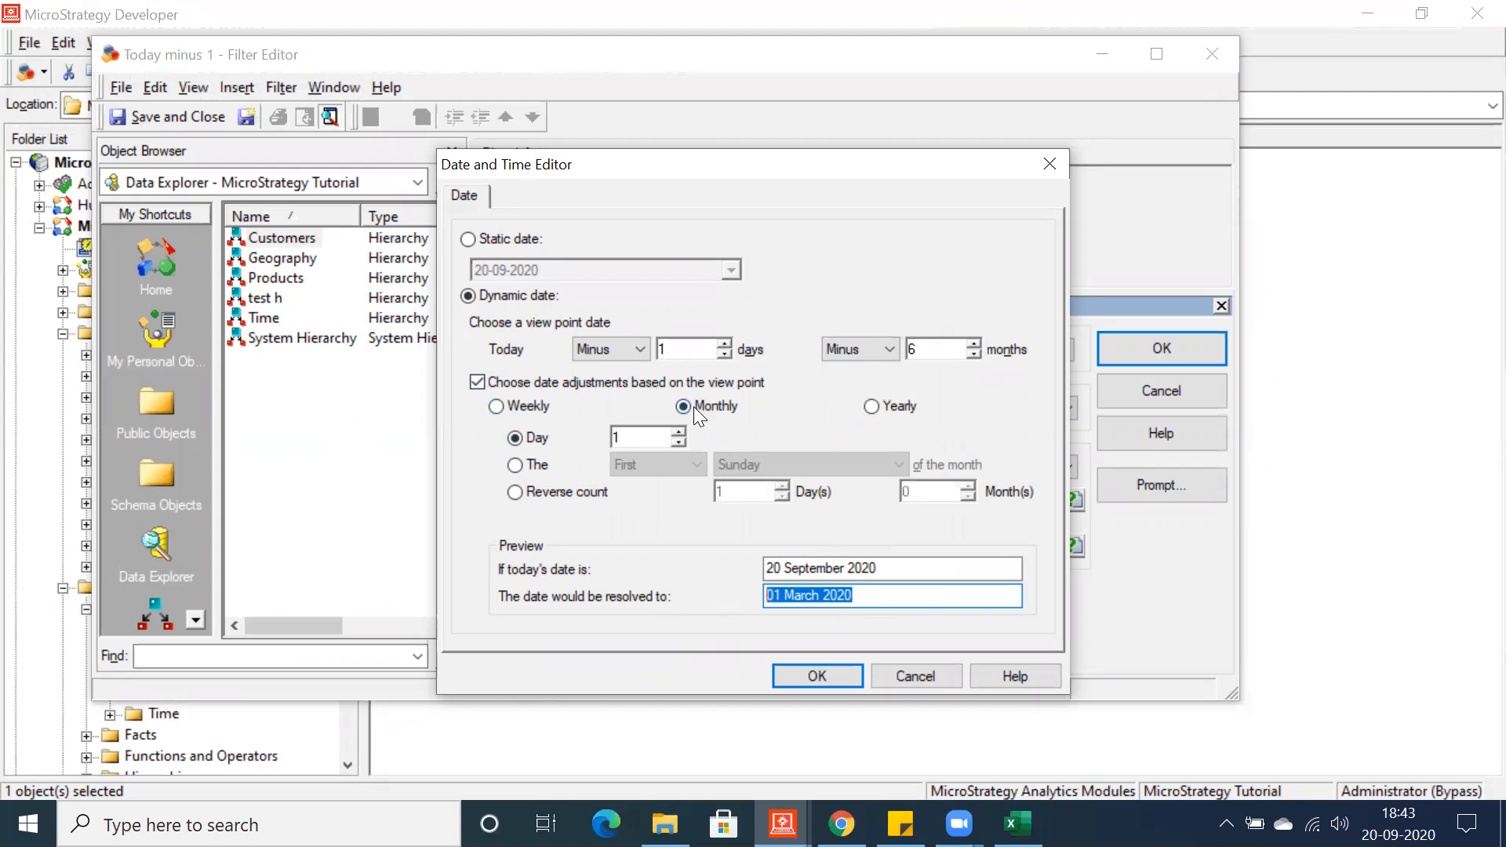
left_click(884, 589)
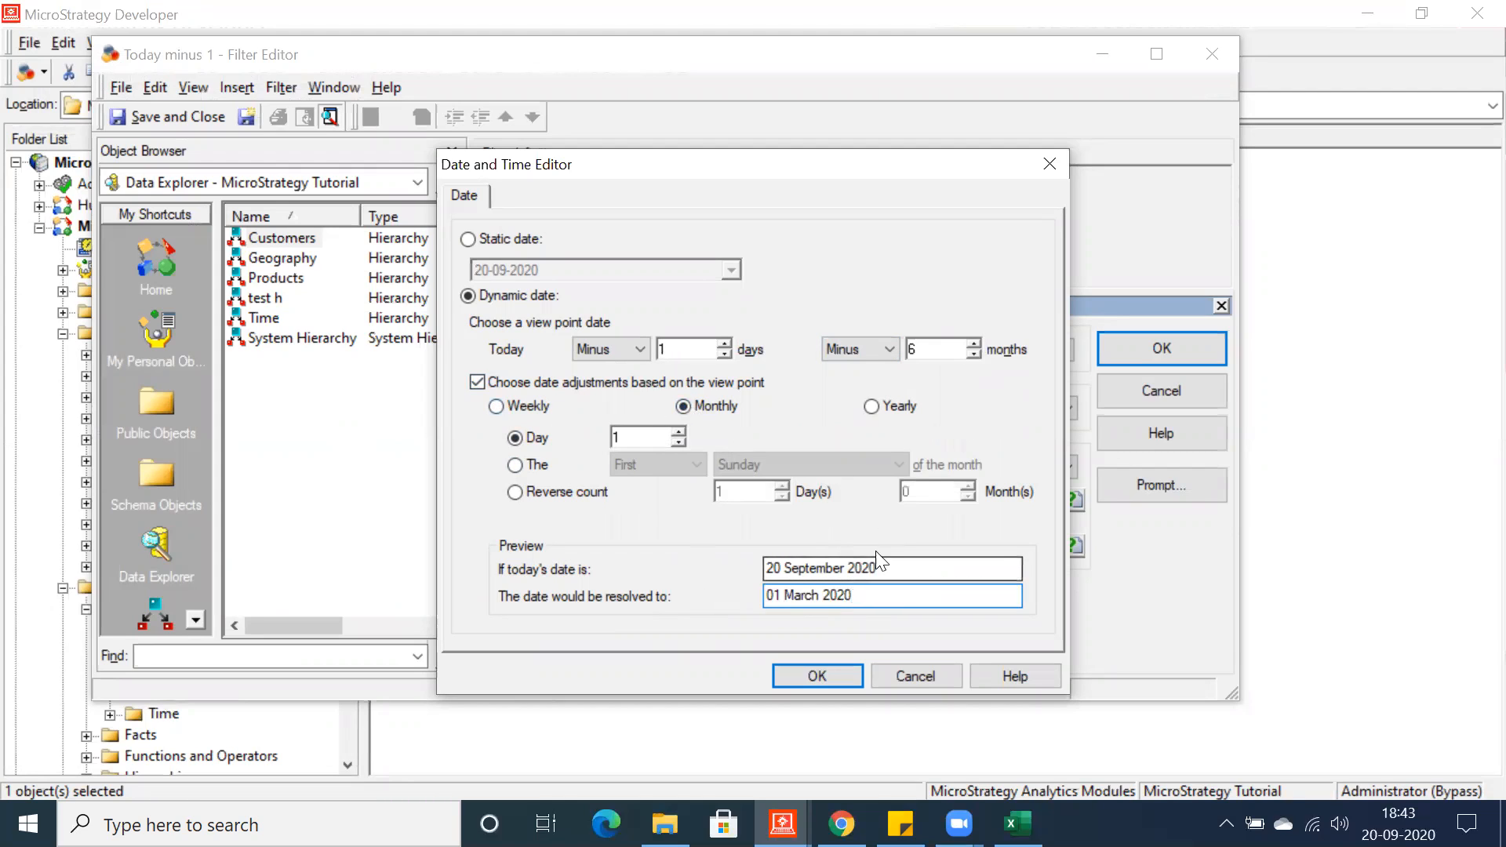
left_click_drag(889, 567, 731, 580)
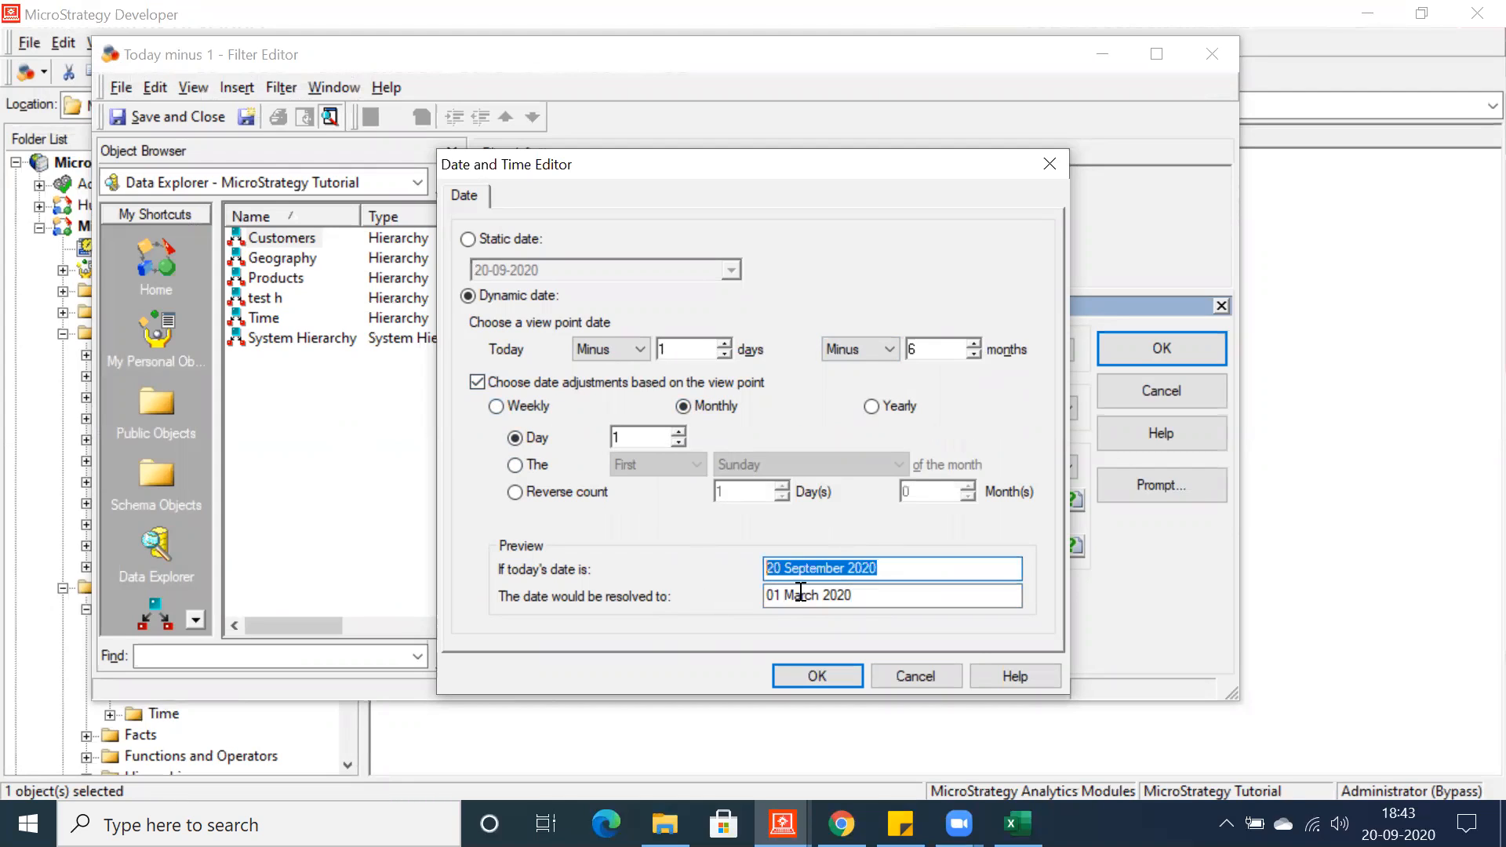
left_click_drag(975, 595, 765, 596)
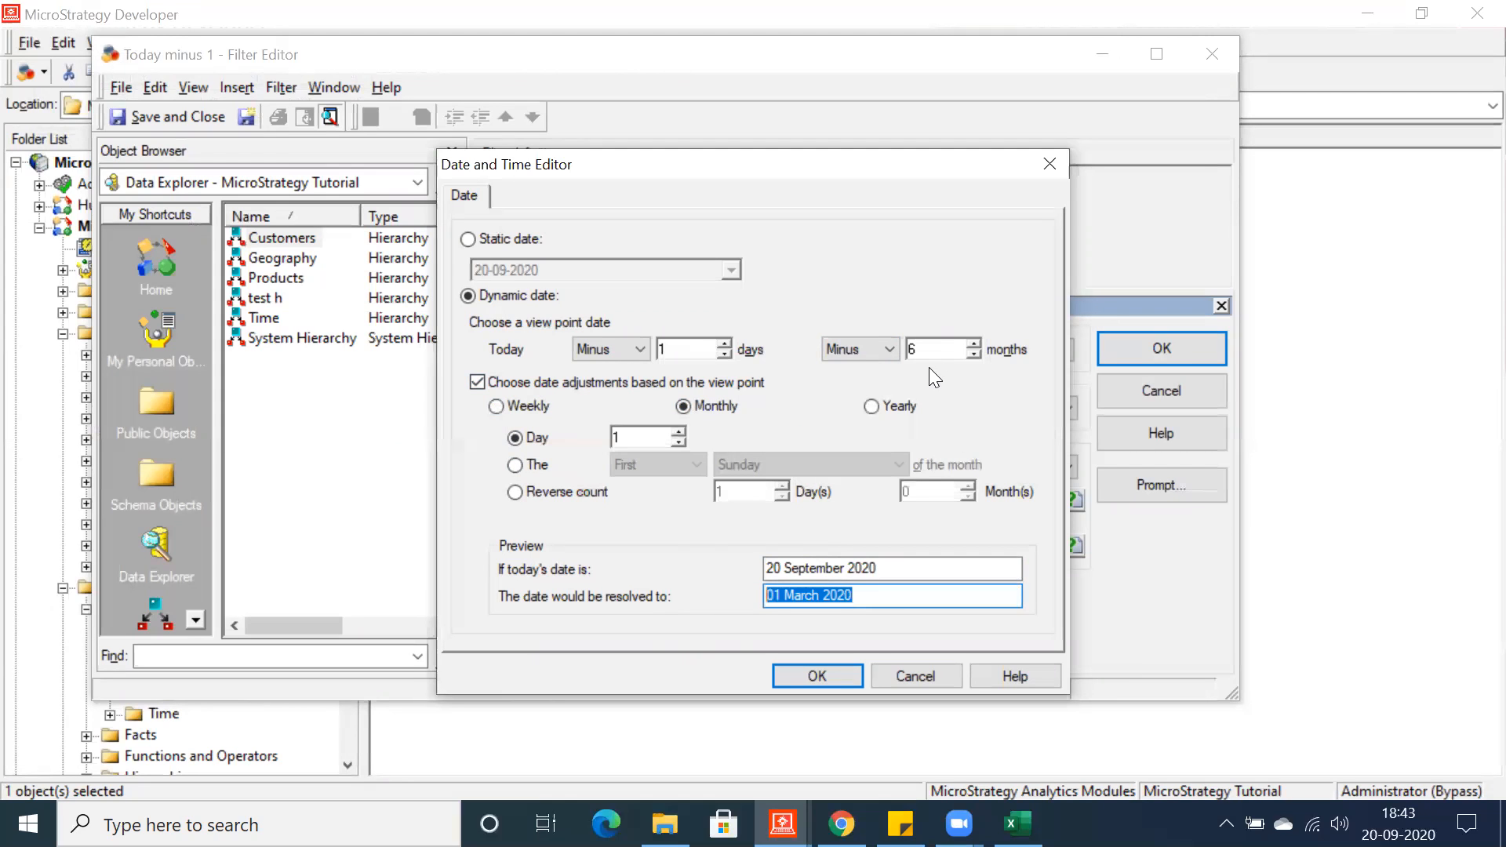
left_click(817, 675)
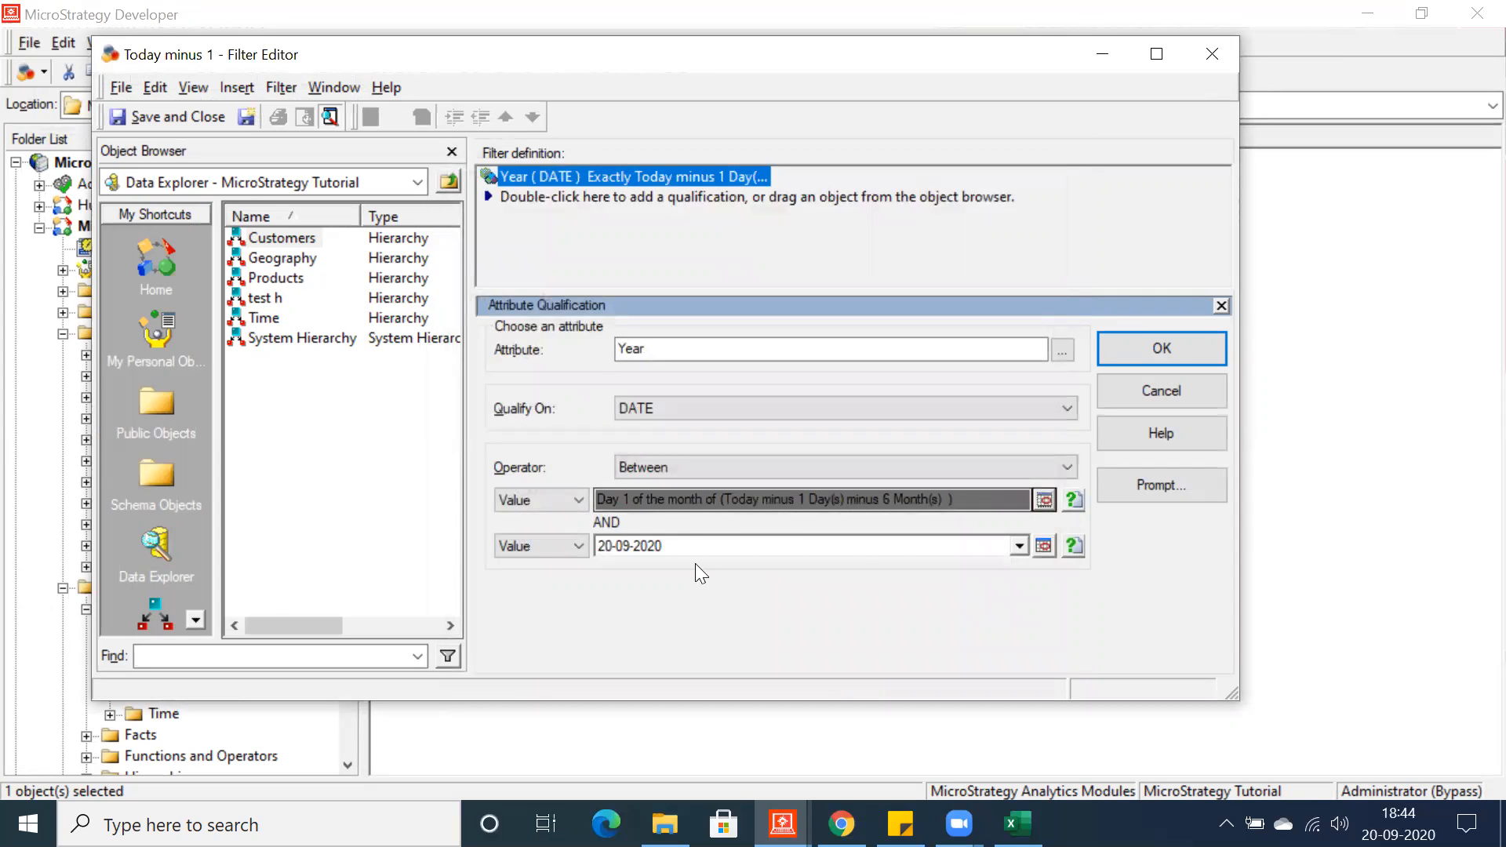
- Set the end value of the Between range to the dynamic date Today minus 1 day
left_click(1044, 545)
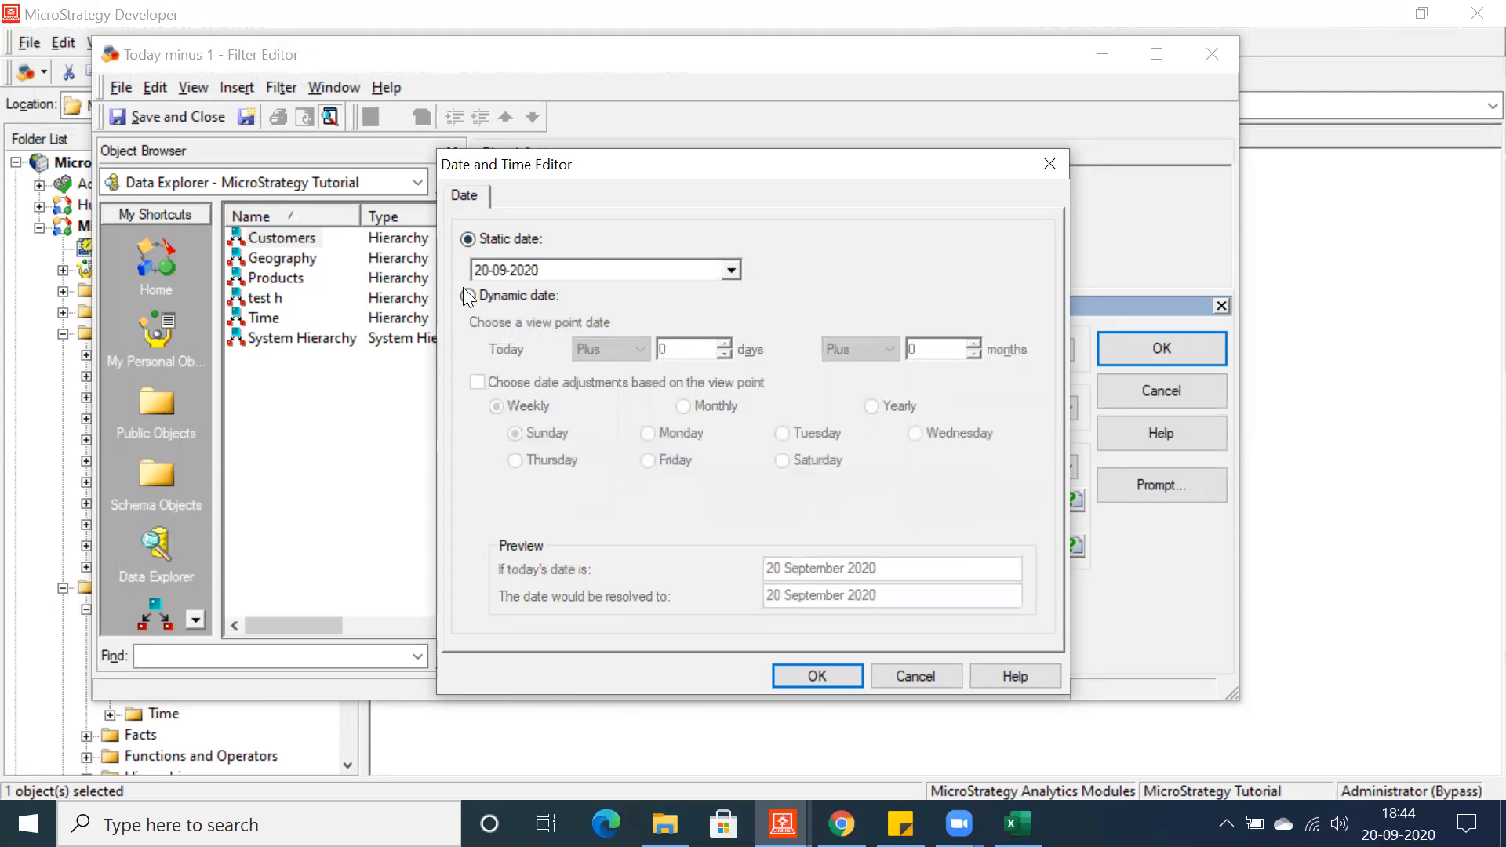
left_click(468, 295)
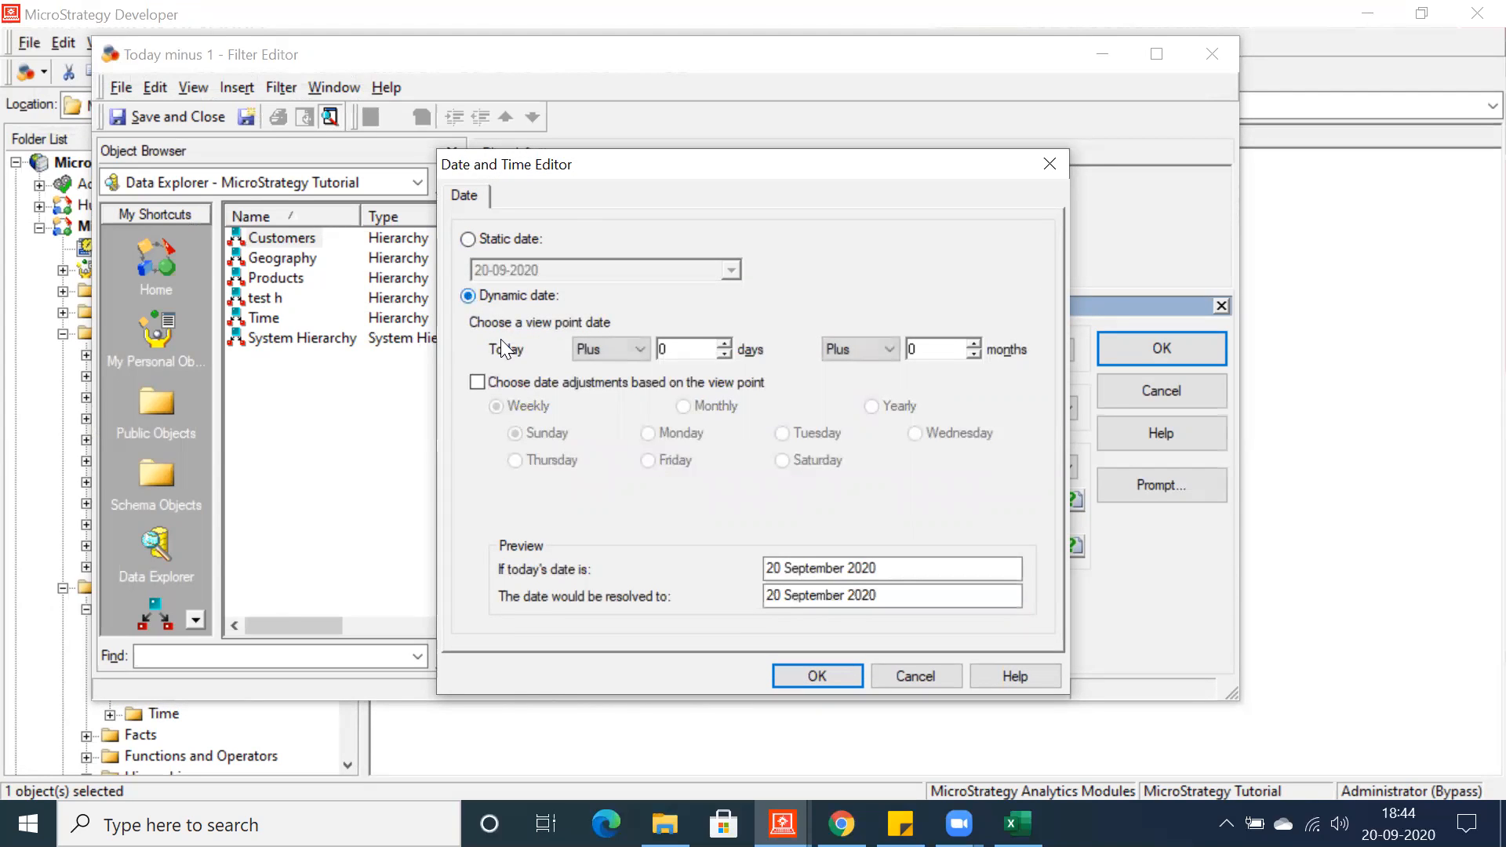
left_click(642, 349)
left_click(591, 388)
left_click(720, 344)
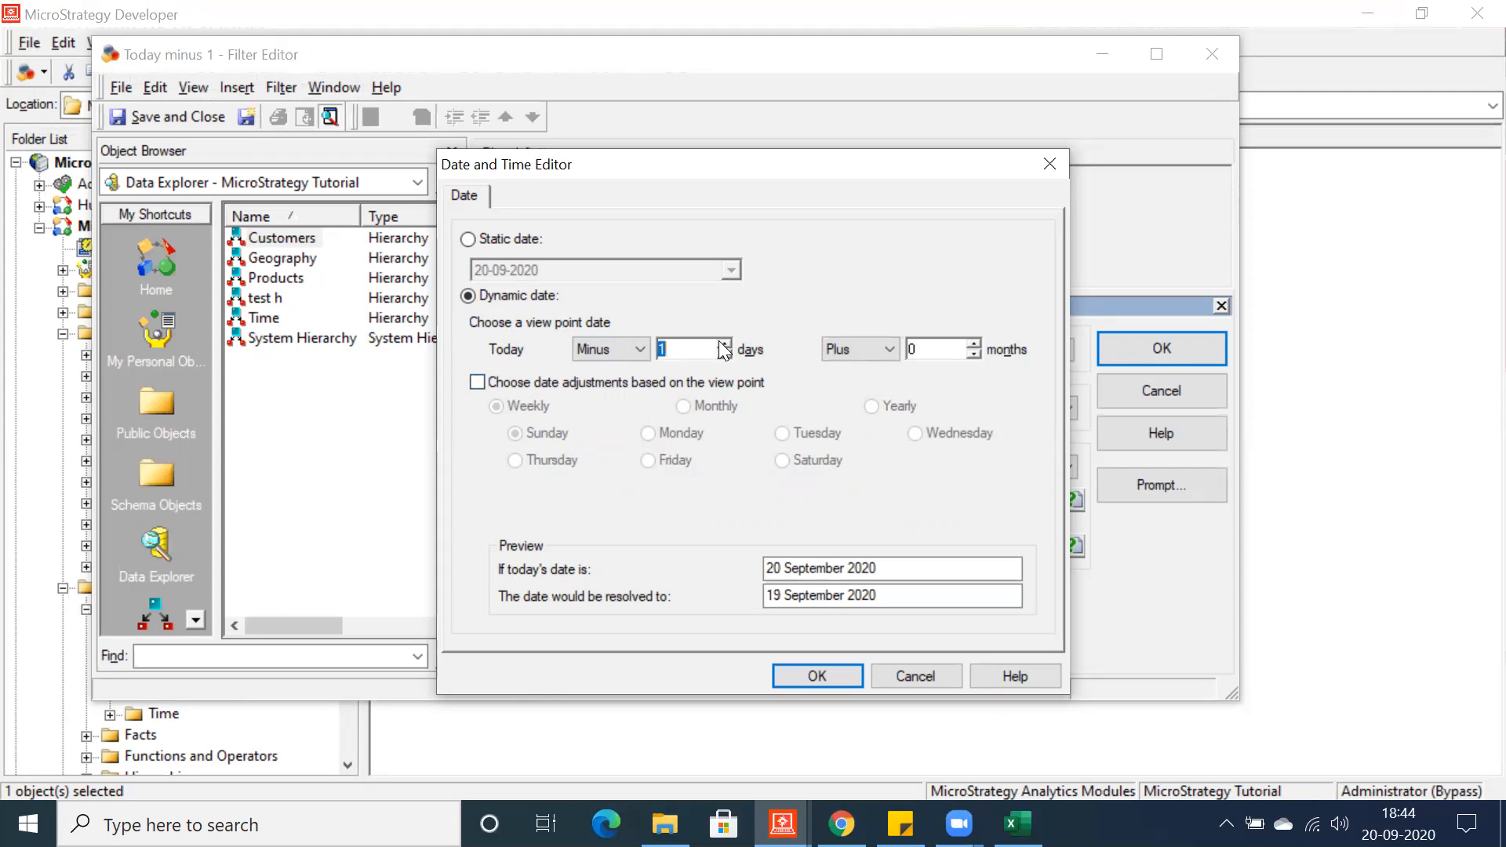
left_click(816, 676)
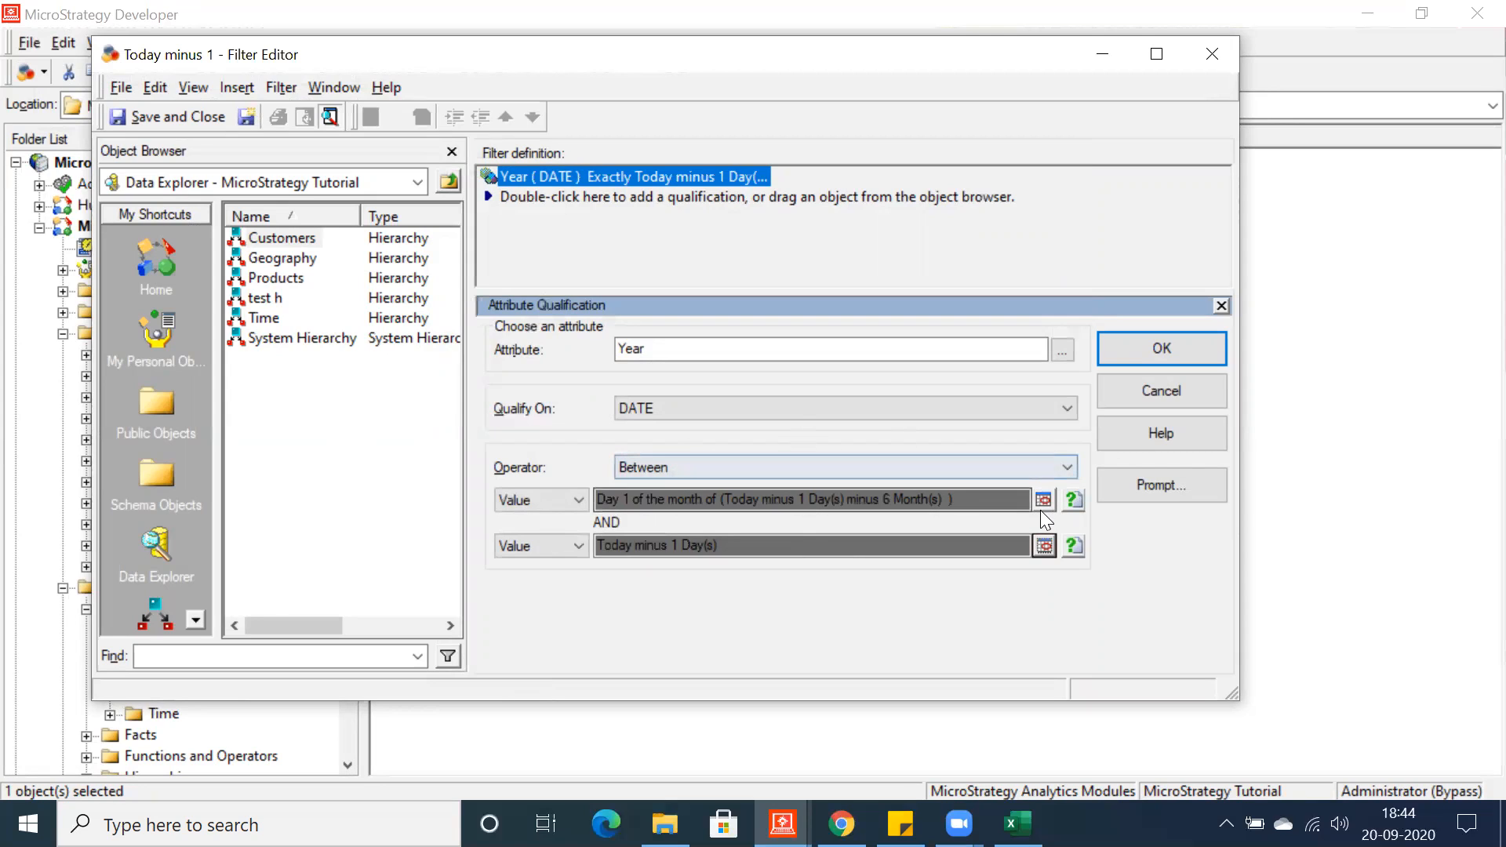
- Apply the Year date qualification, then save and close the Today minus 1 filter, keeping its existing name
left_click(1148, 352)
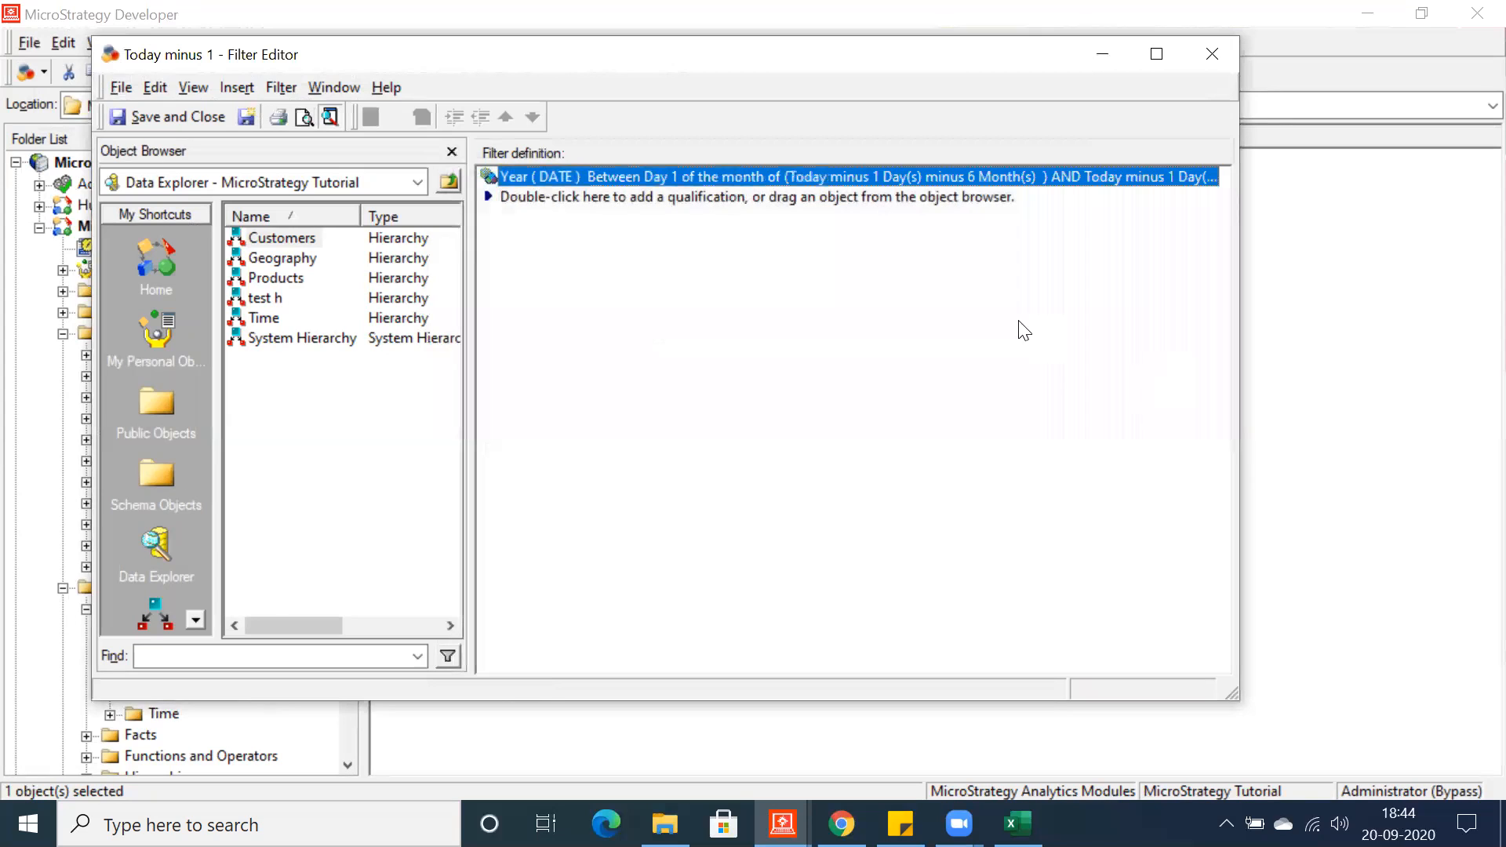
left_click(149, 119)
left_click(883, 554)
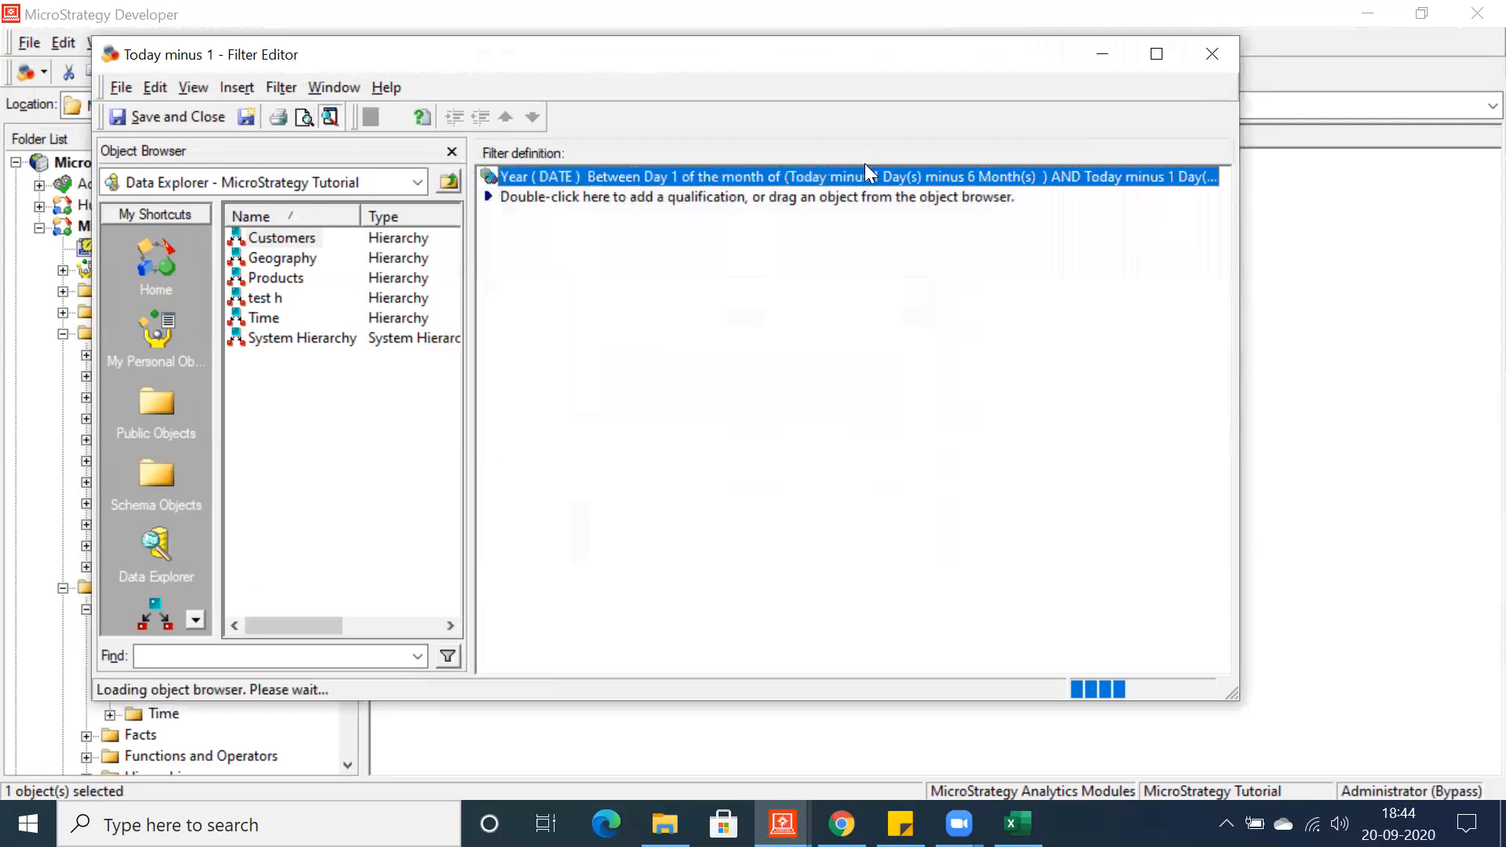
left_click(430, 431)
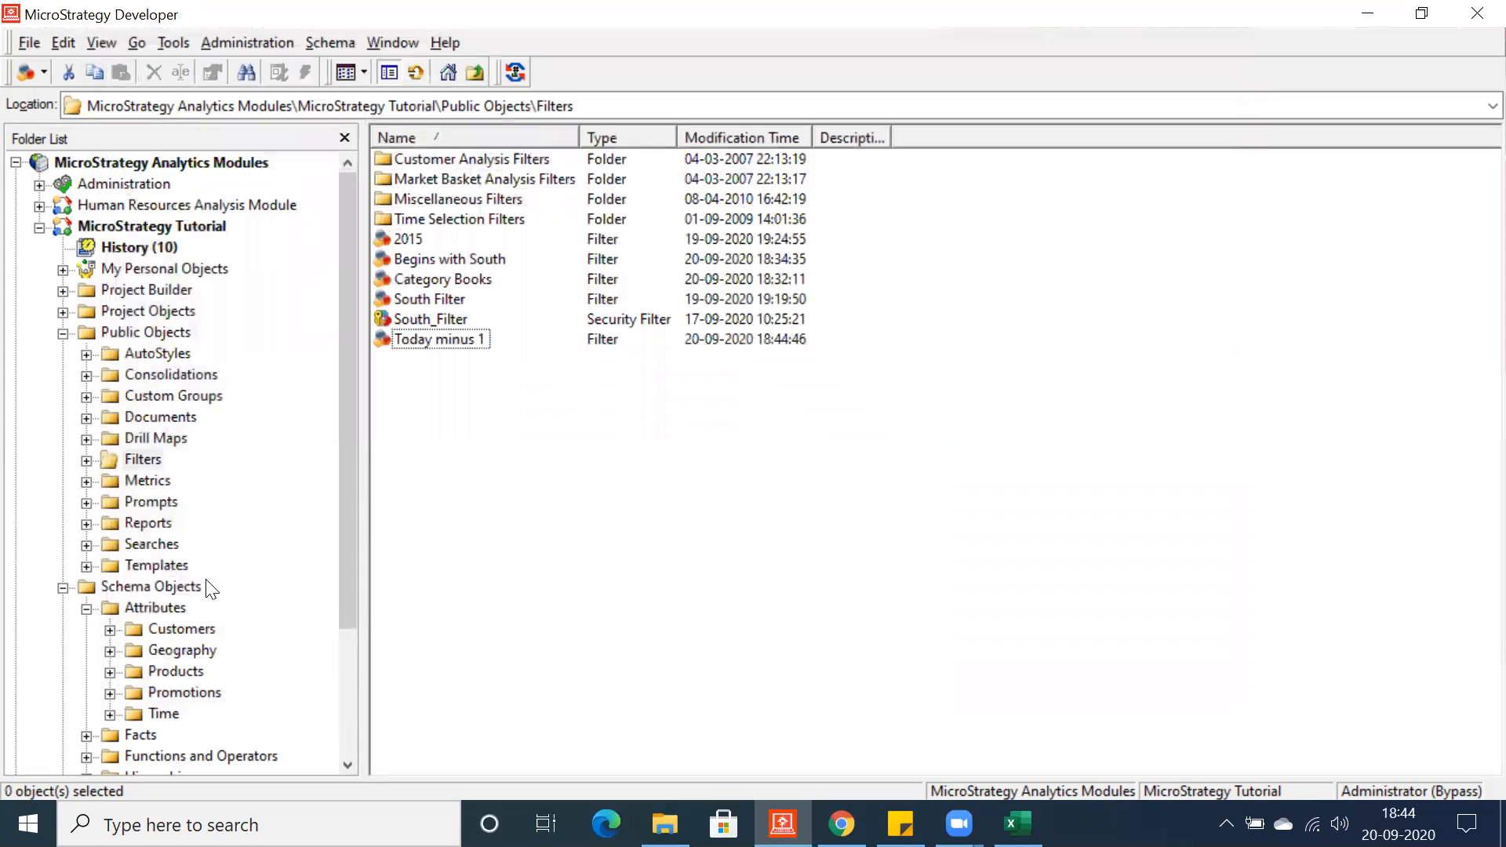
- Open the SQL view of Sample Report from the Reports folder under Public Objects
left_click(146, 523)
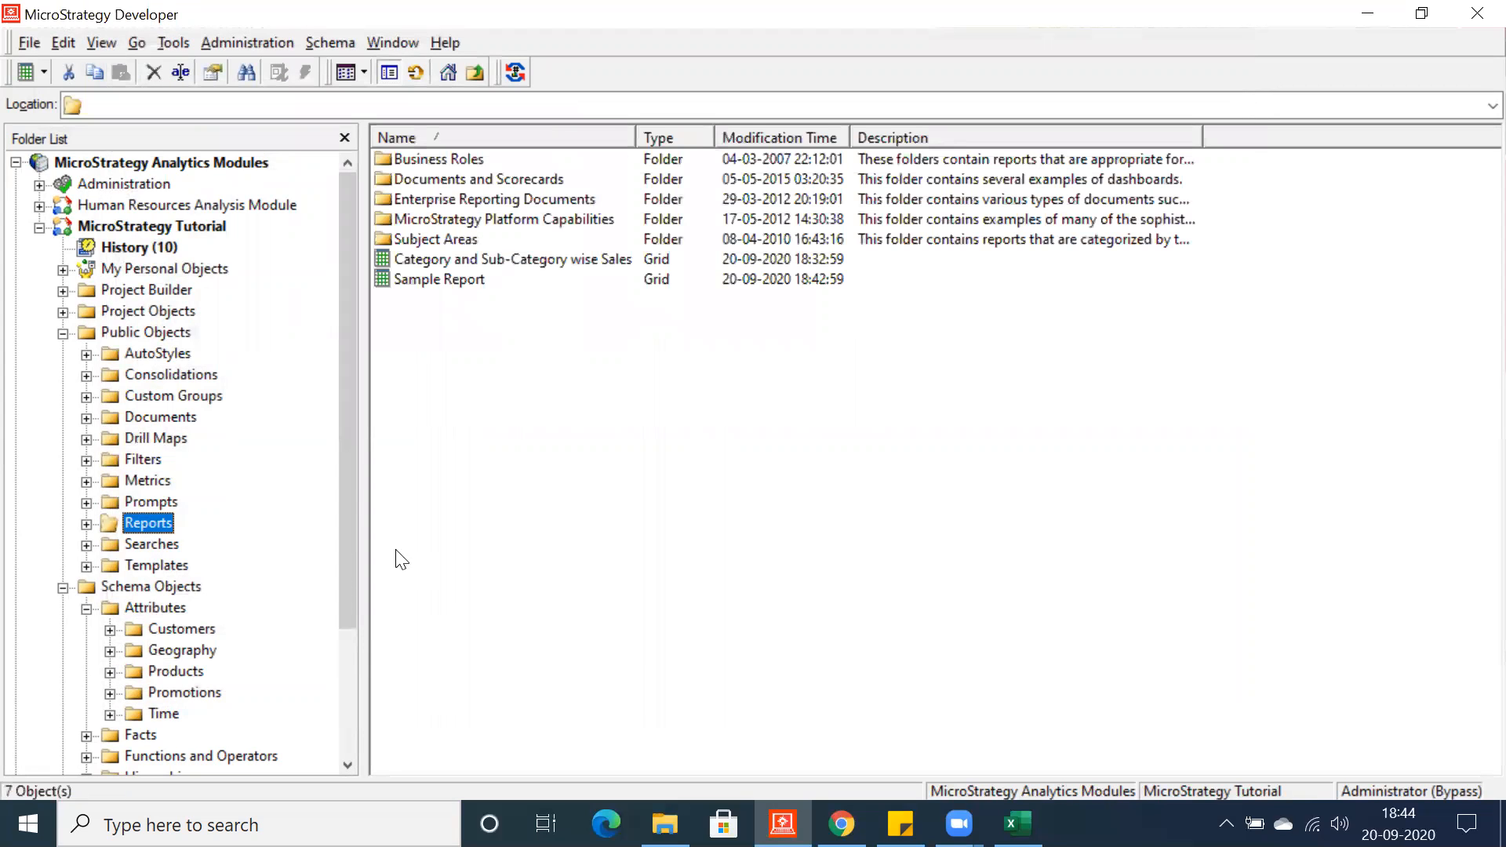
right_click(424, 284)
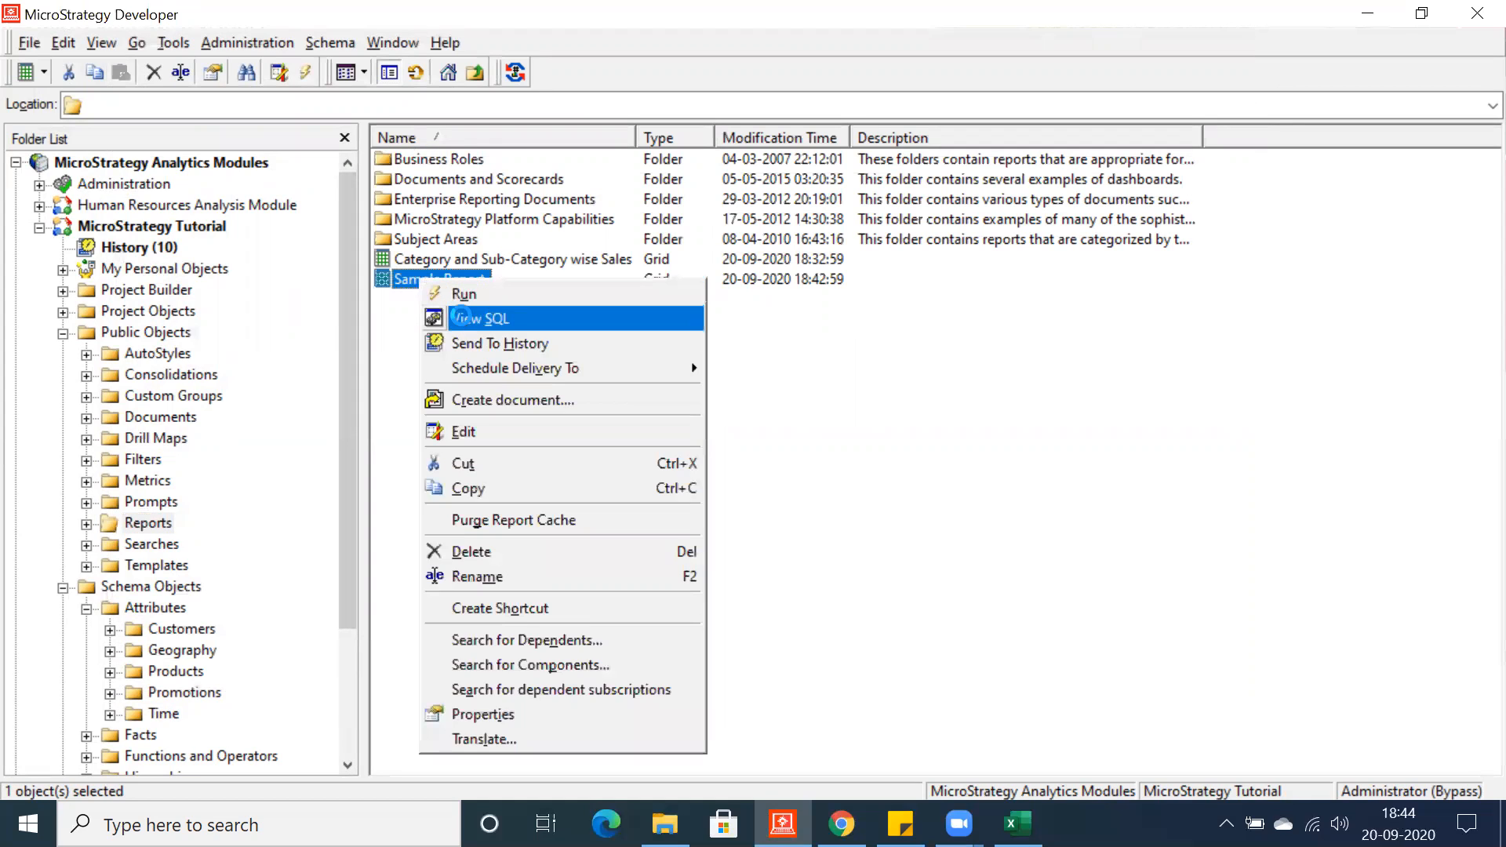
left_click(463, 317)
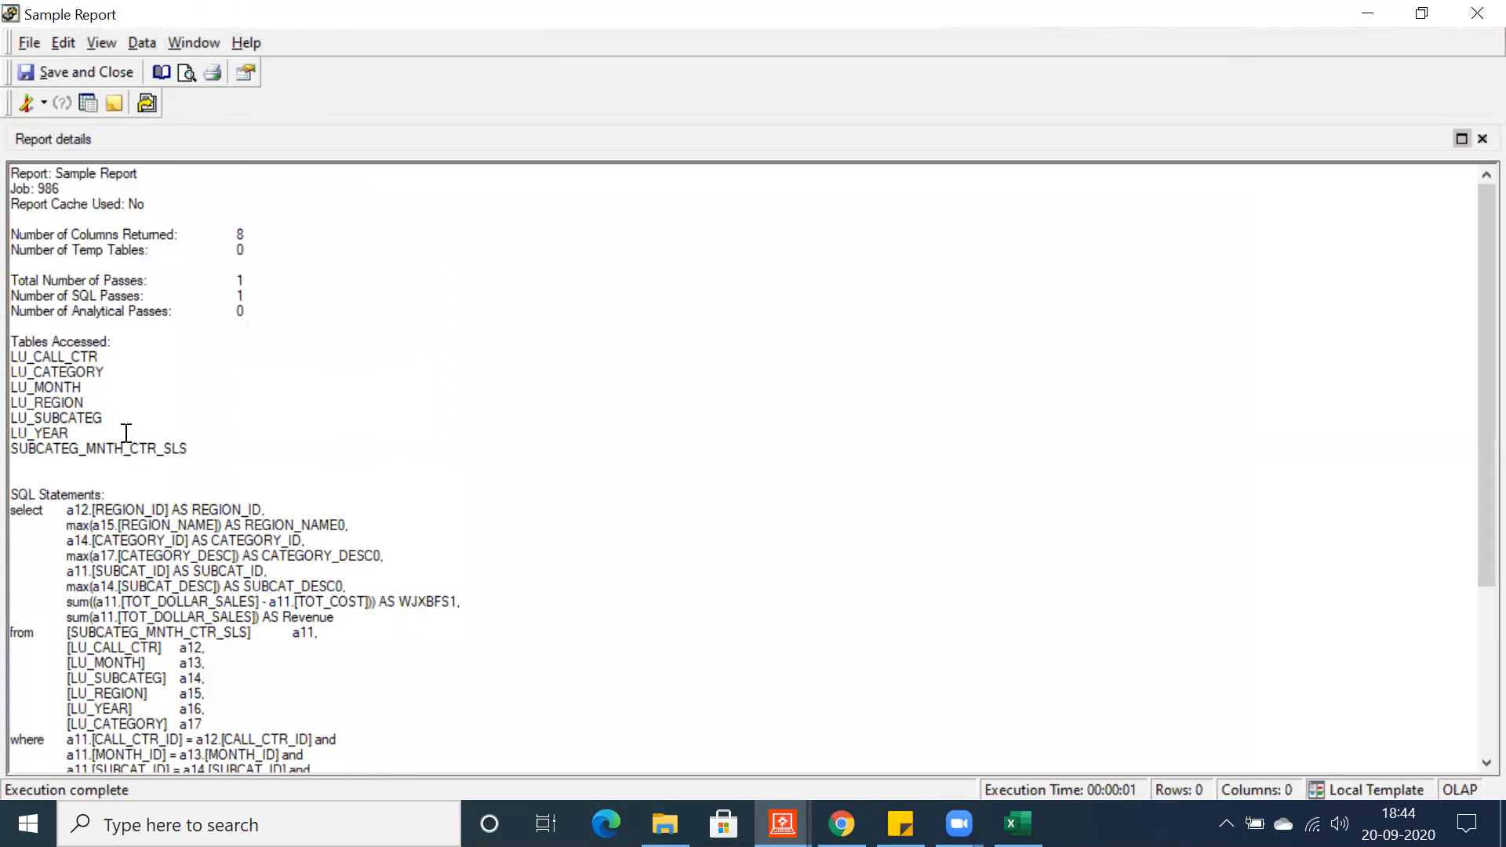
- Examine the YEAR_DATE between condition in the where clause of the report's SQL and close the report
scroll(126, 428, "down", 5)
left_click_drag(395, 598, 222, 607)
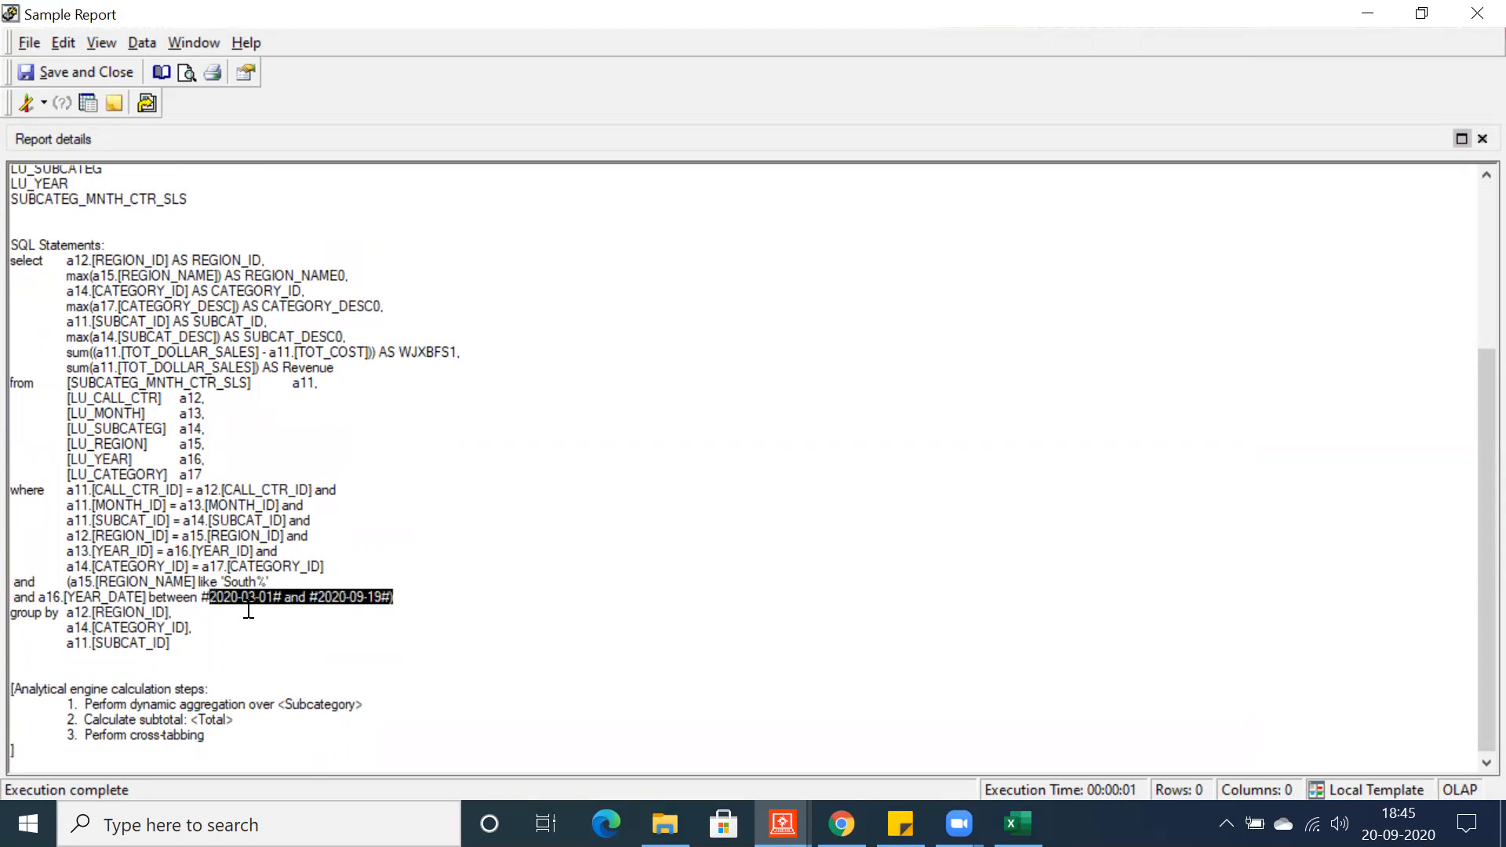
left_click(272, 598)
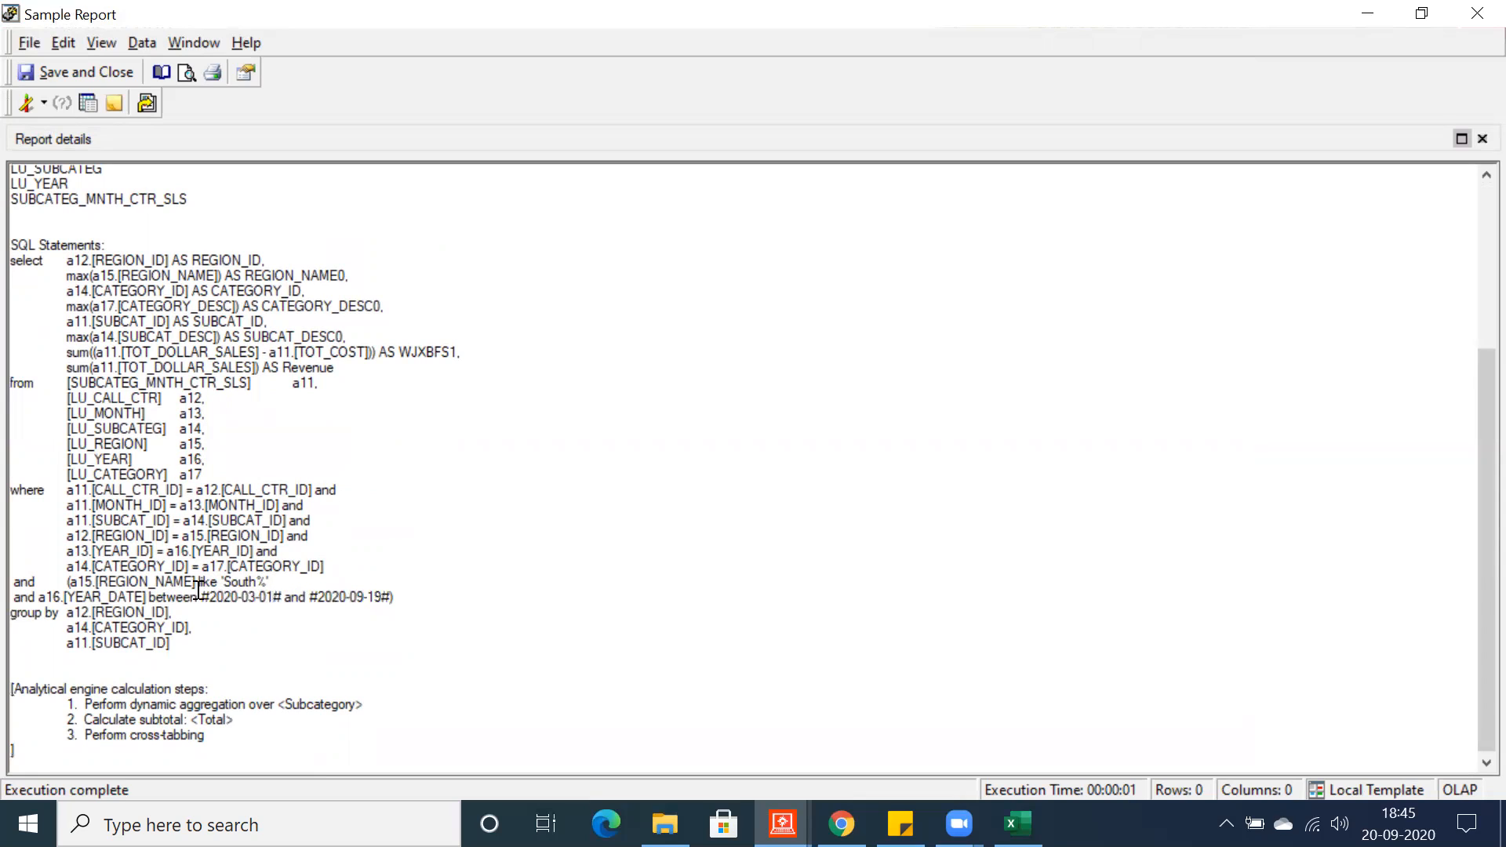
left_click_drag(149, 598, 199, 599)
mouse_move(318, 598)
left_mouse_down()
mouse_move(392, 599)
mouse_move(309, 593)
left_mouse_up()
left_click(394, 599)
left_click_drag(403, 599, 13, 558)
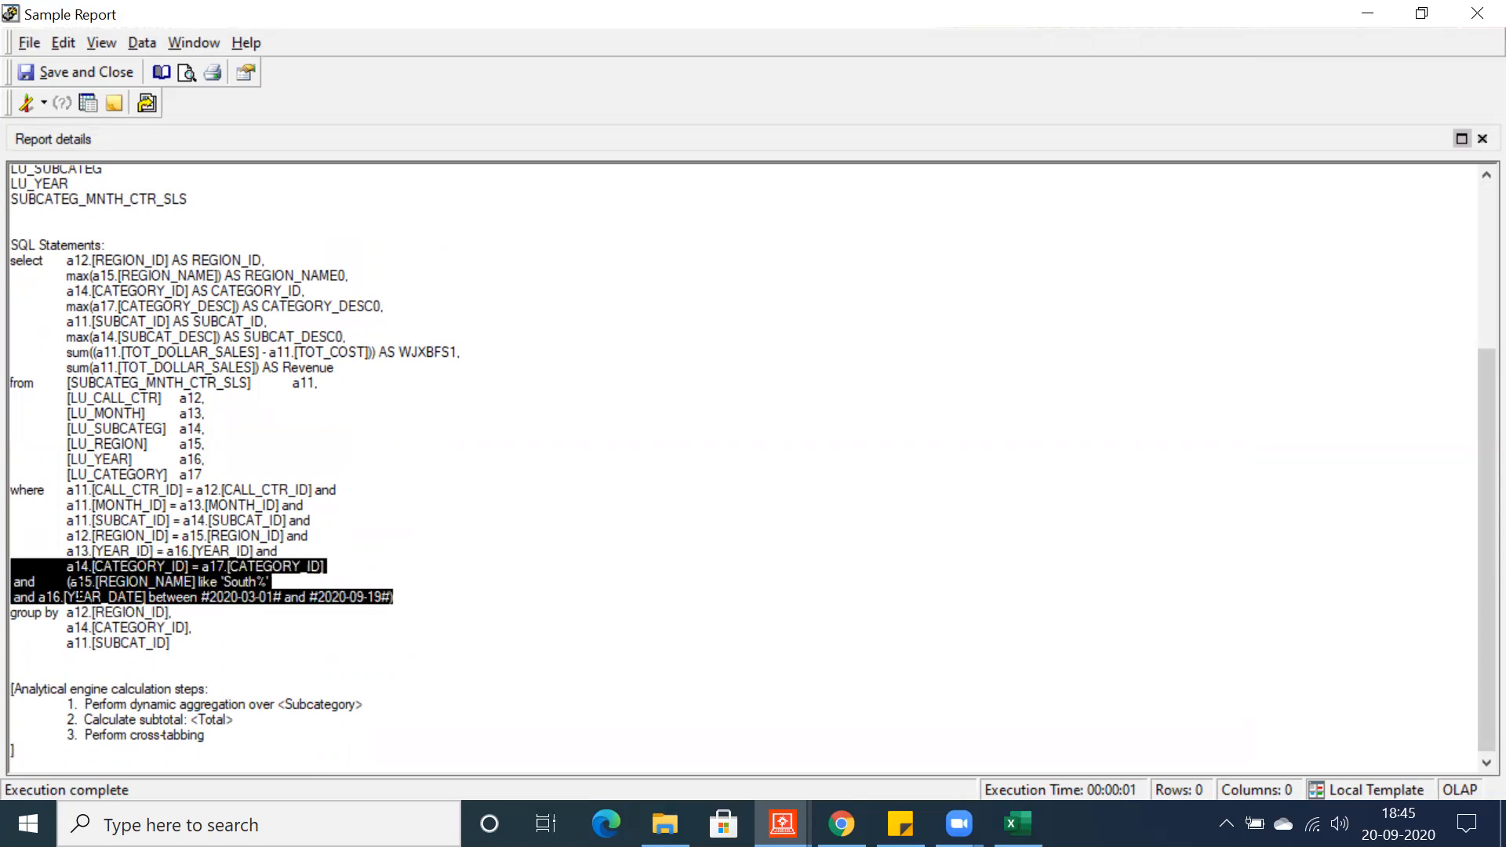
left_click(219, 617)
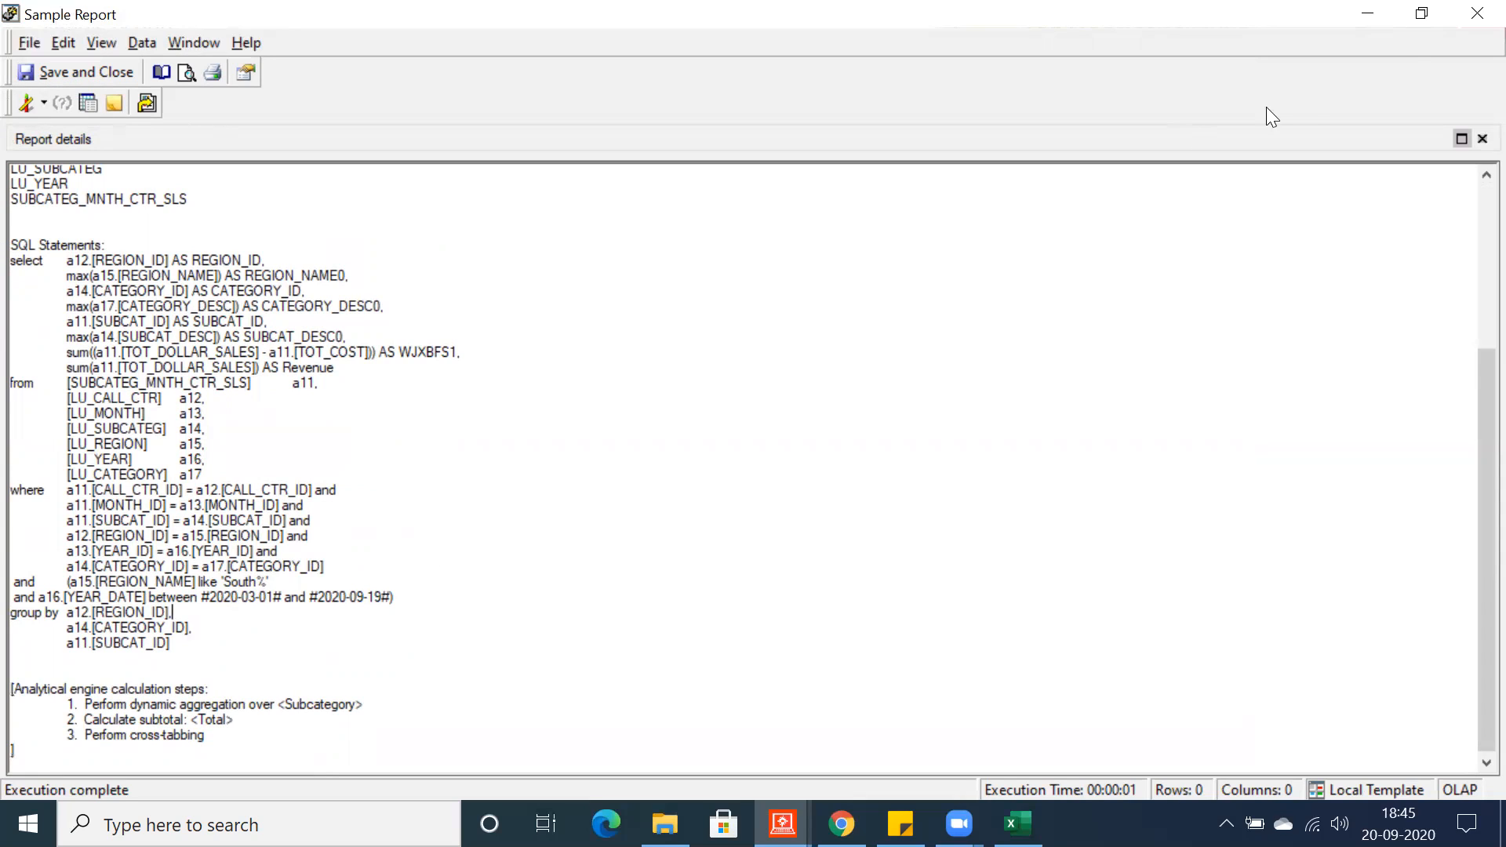
left_click(1477, 14)
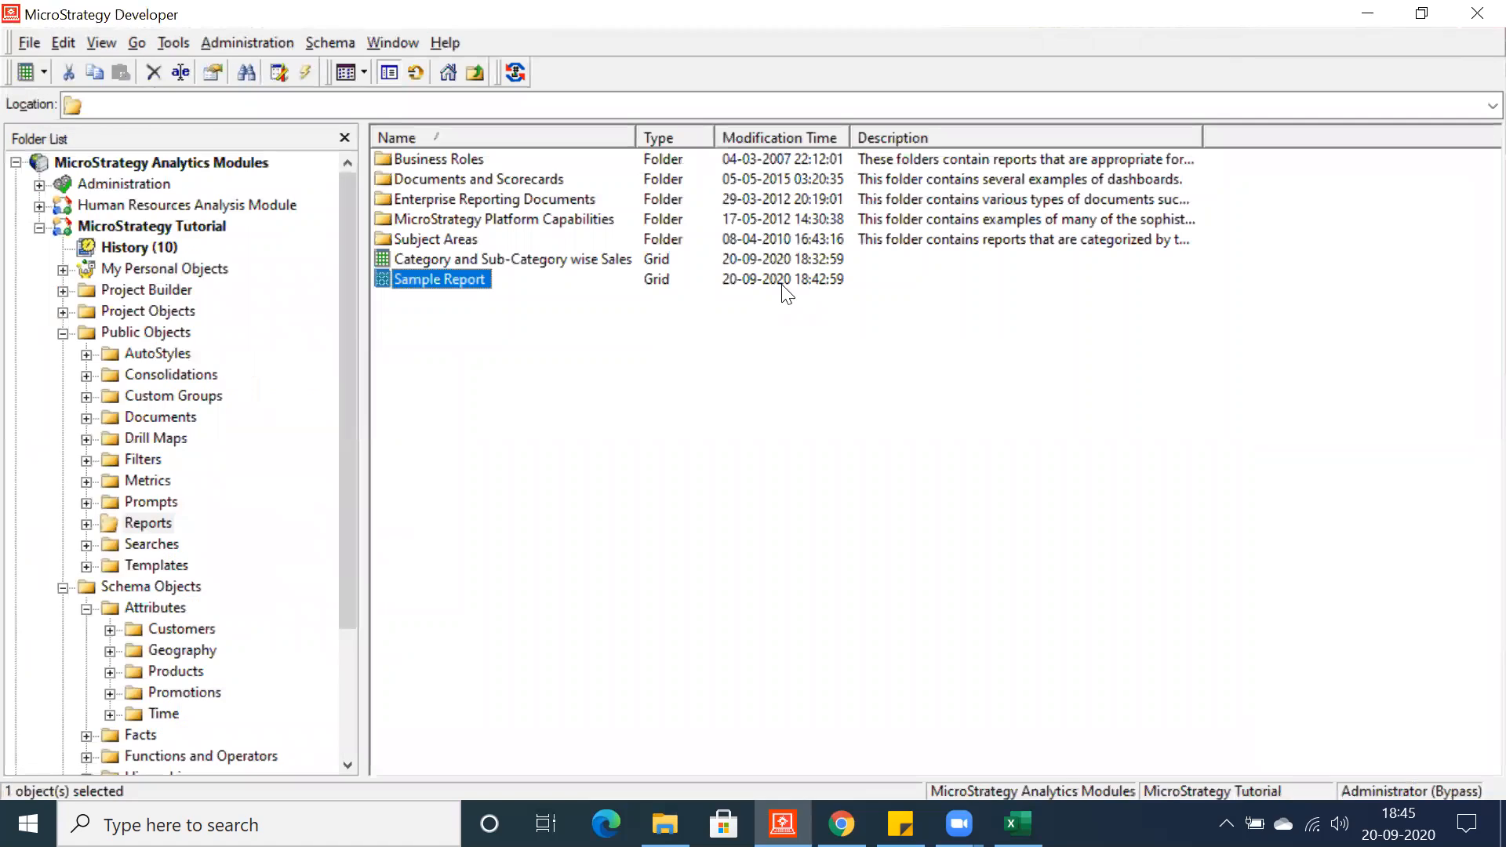
- Switch to the Excel notes, make Attribute Qualification in B6 bold with yellow fill, and widen column B to fit it
left_click(1017, 824)
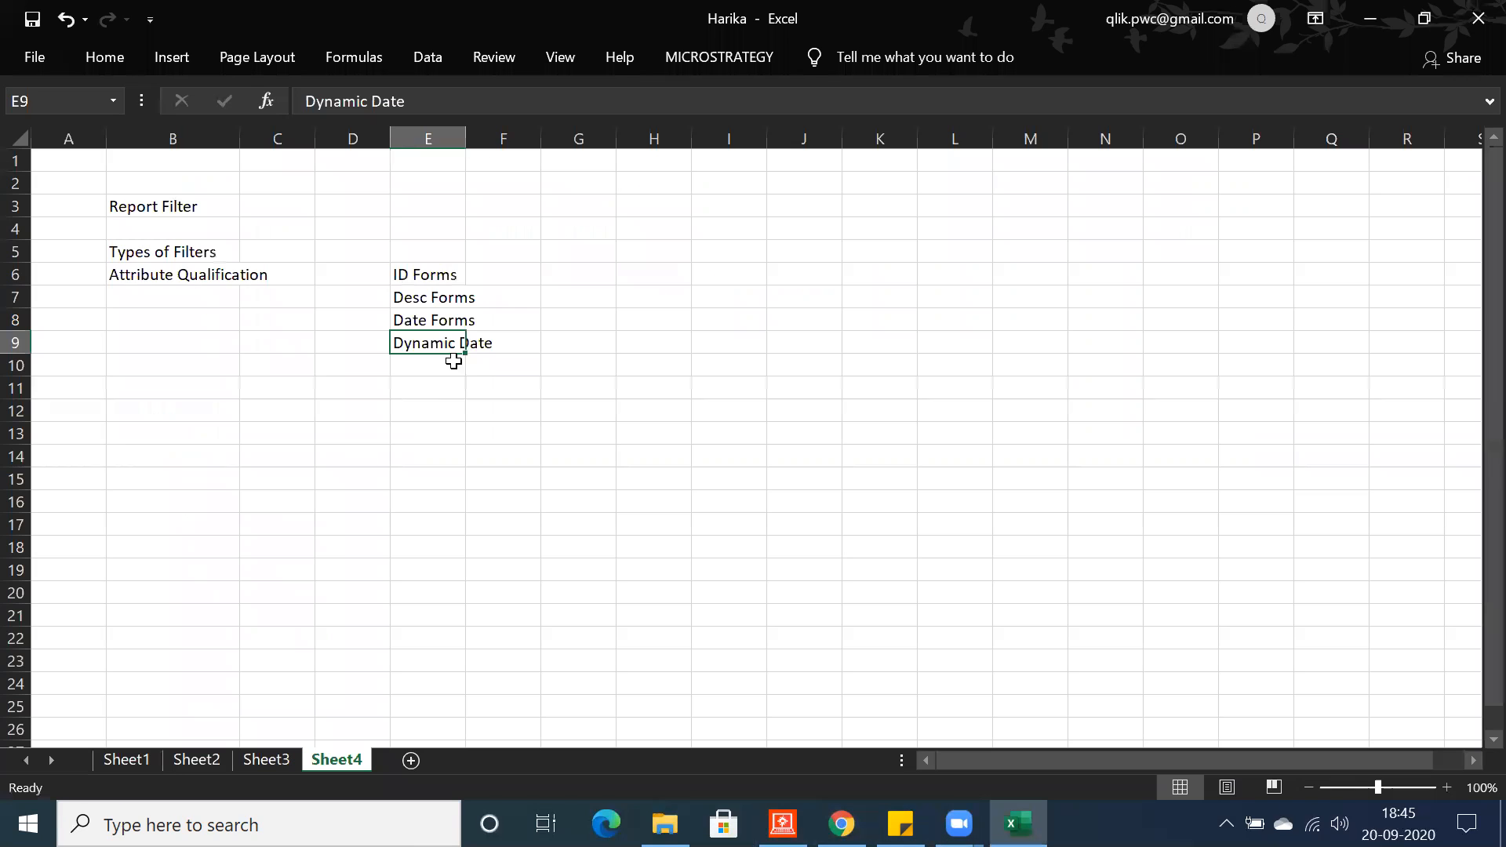
left_click(183, 272)
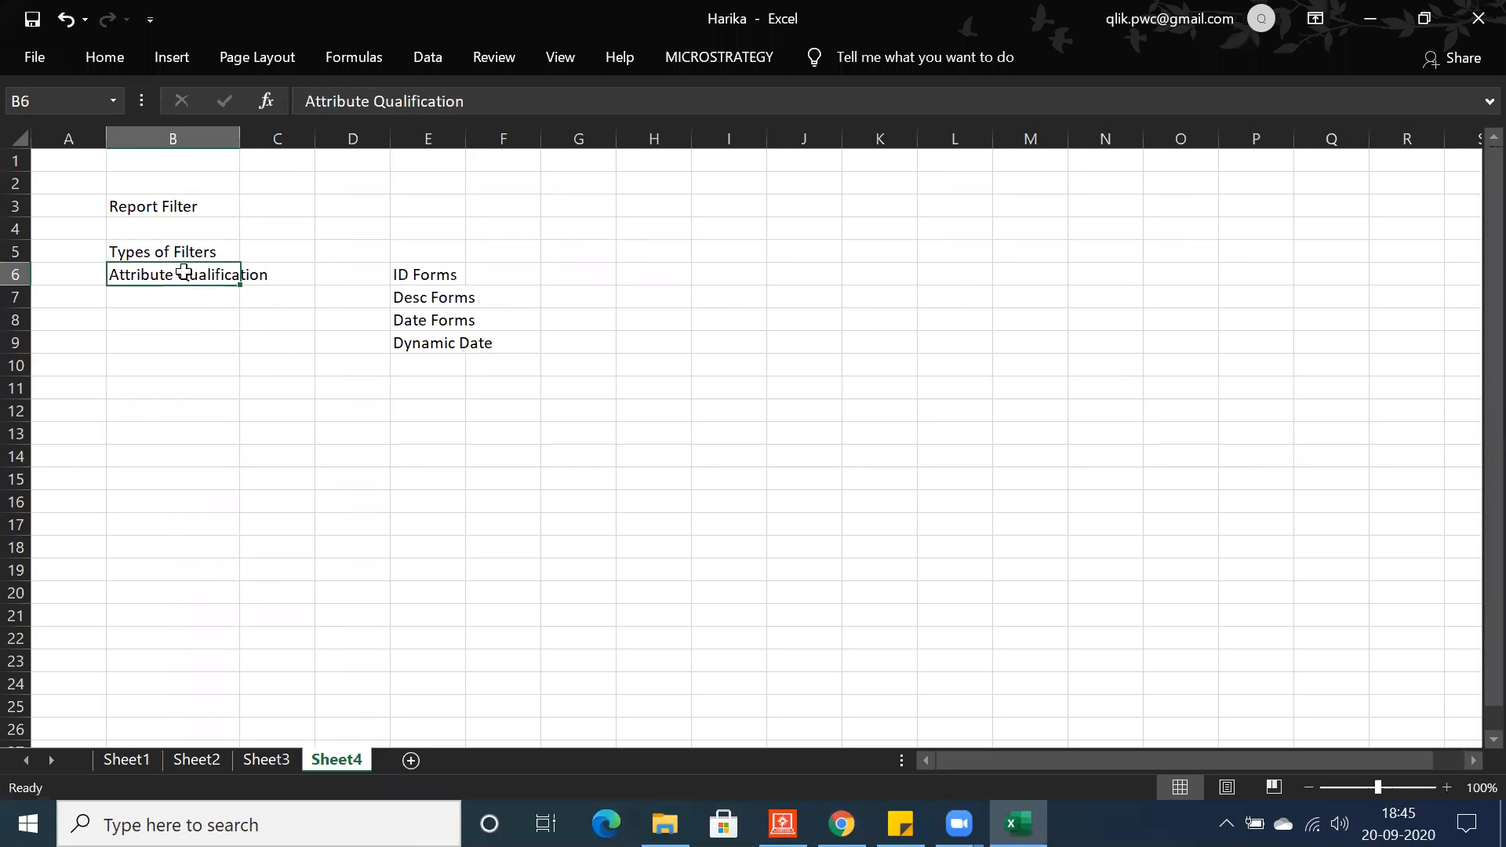
left_click(104, 63)
left_click(130, 138)
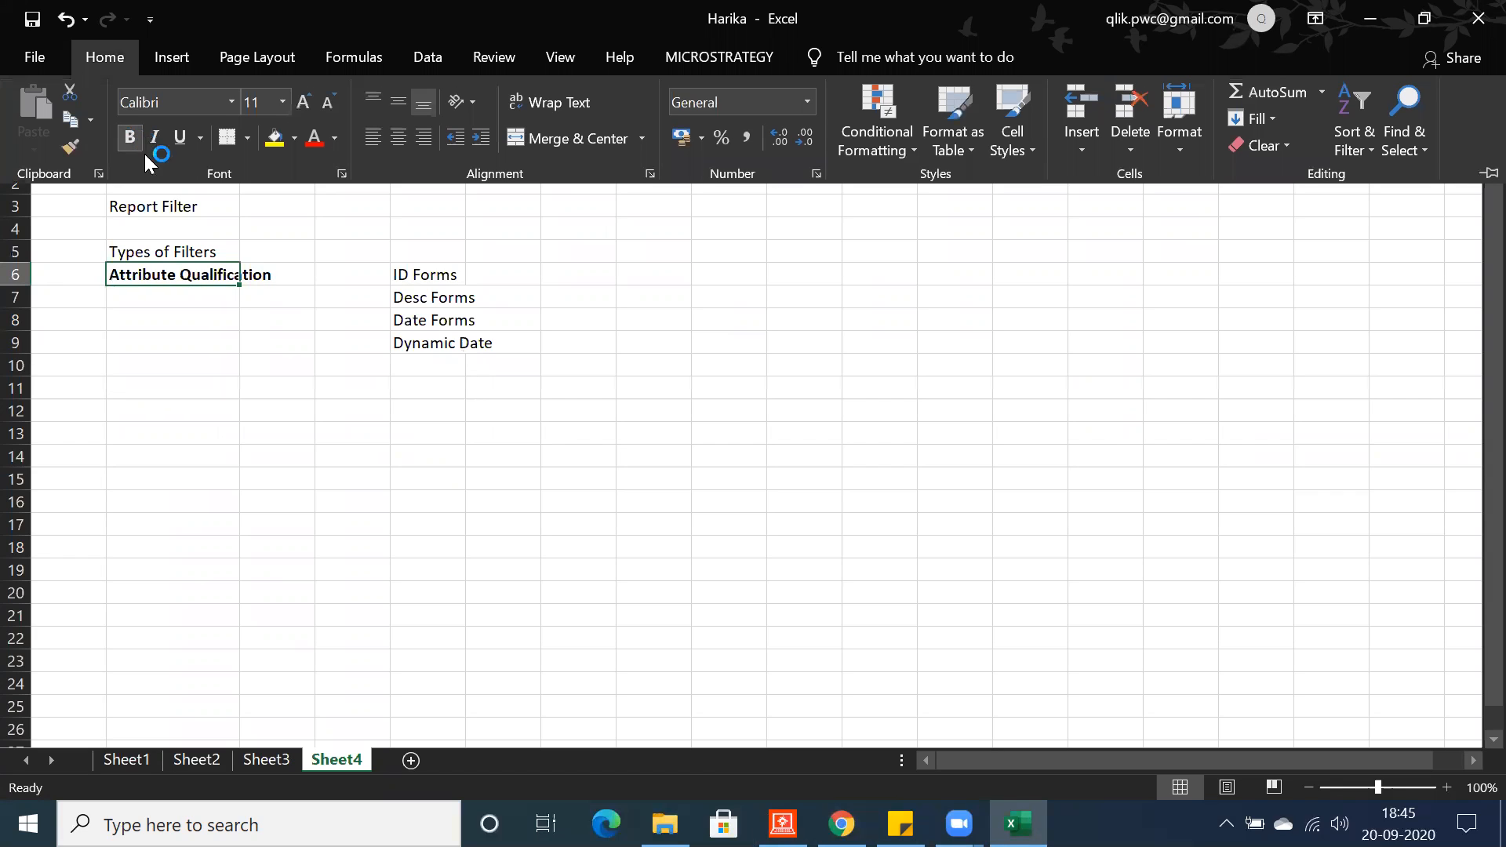
left_click(276, 141)
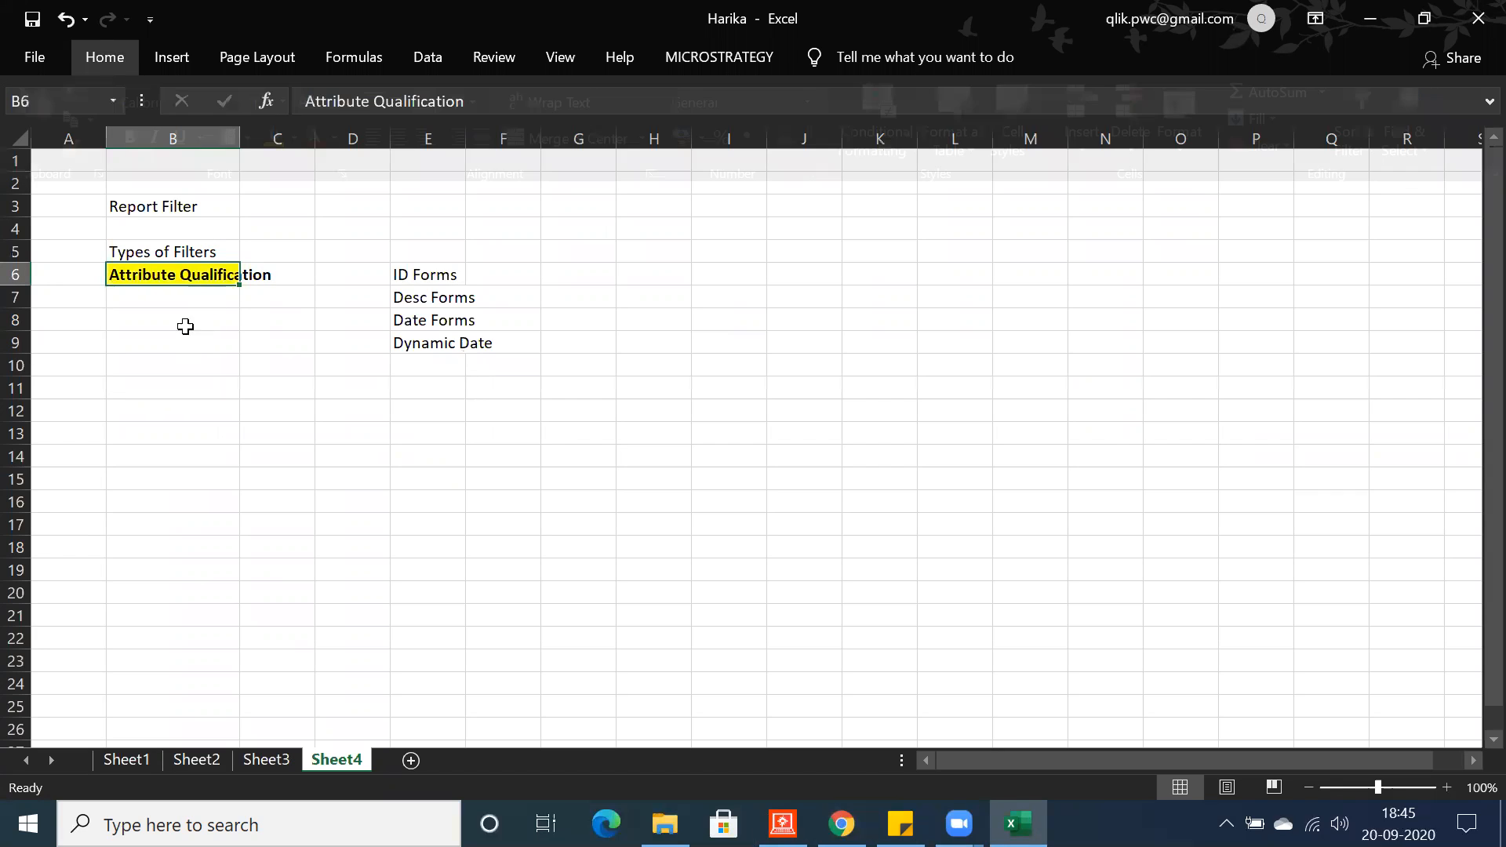
left_click_drag(246, 148, 299, 145)
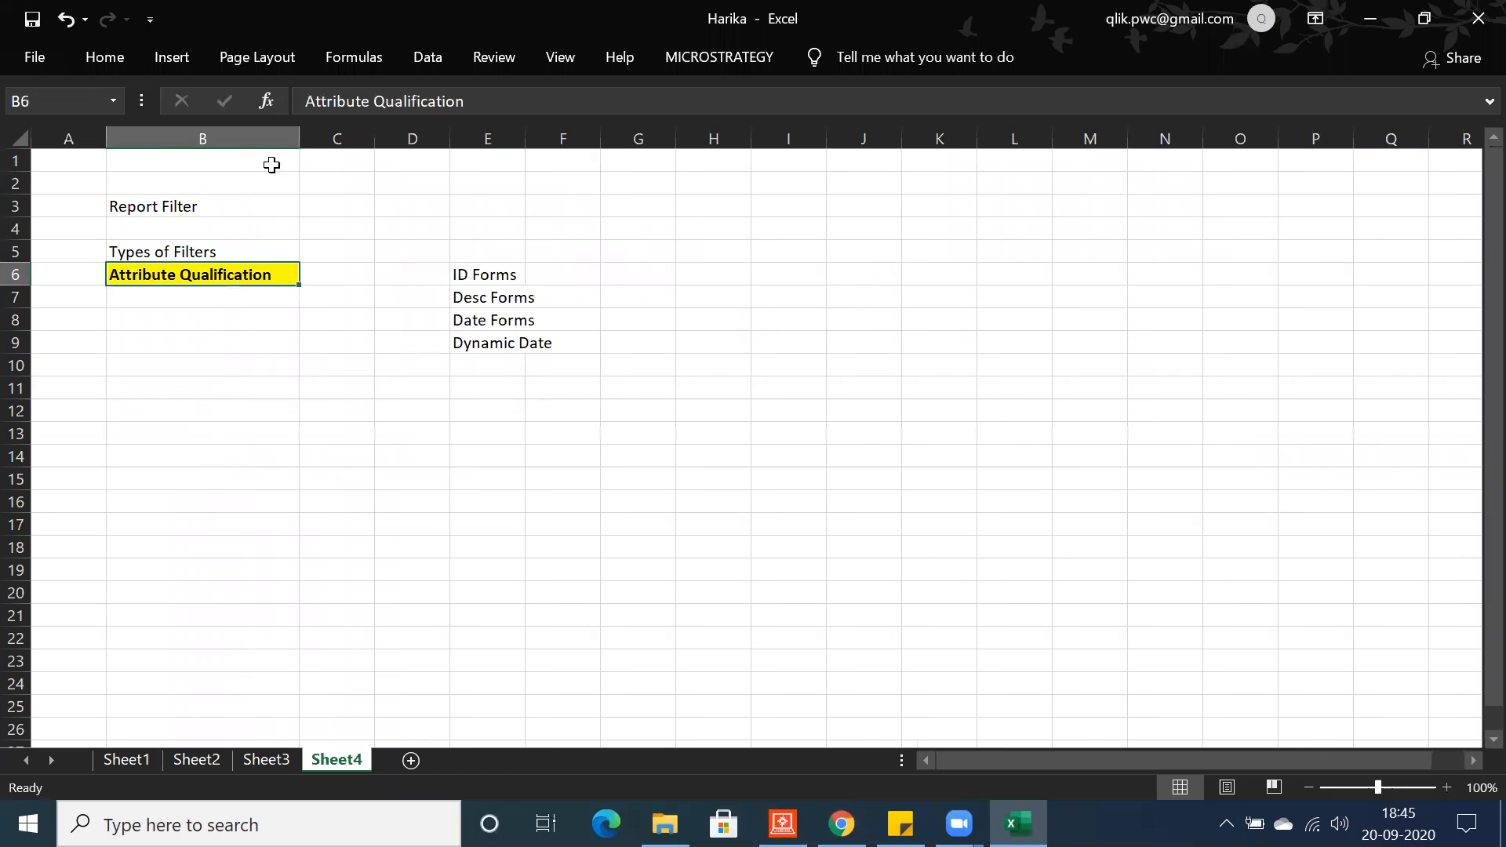
- Enter "Set Qualification" in cell B12
left_click(149, 409)
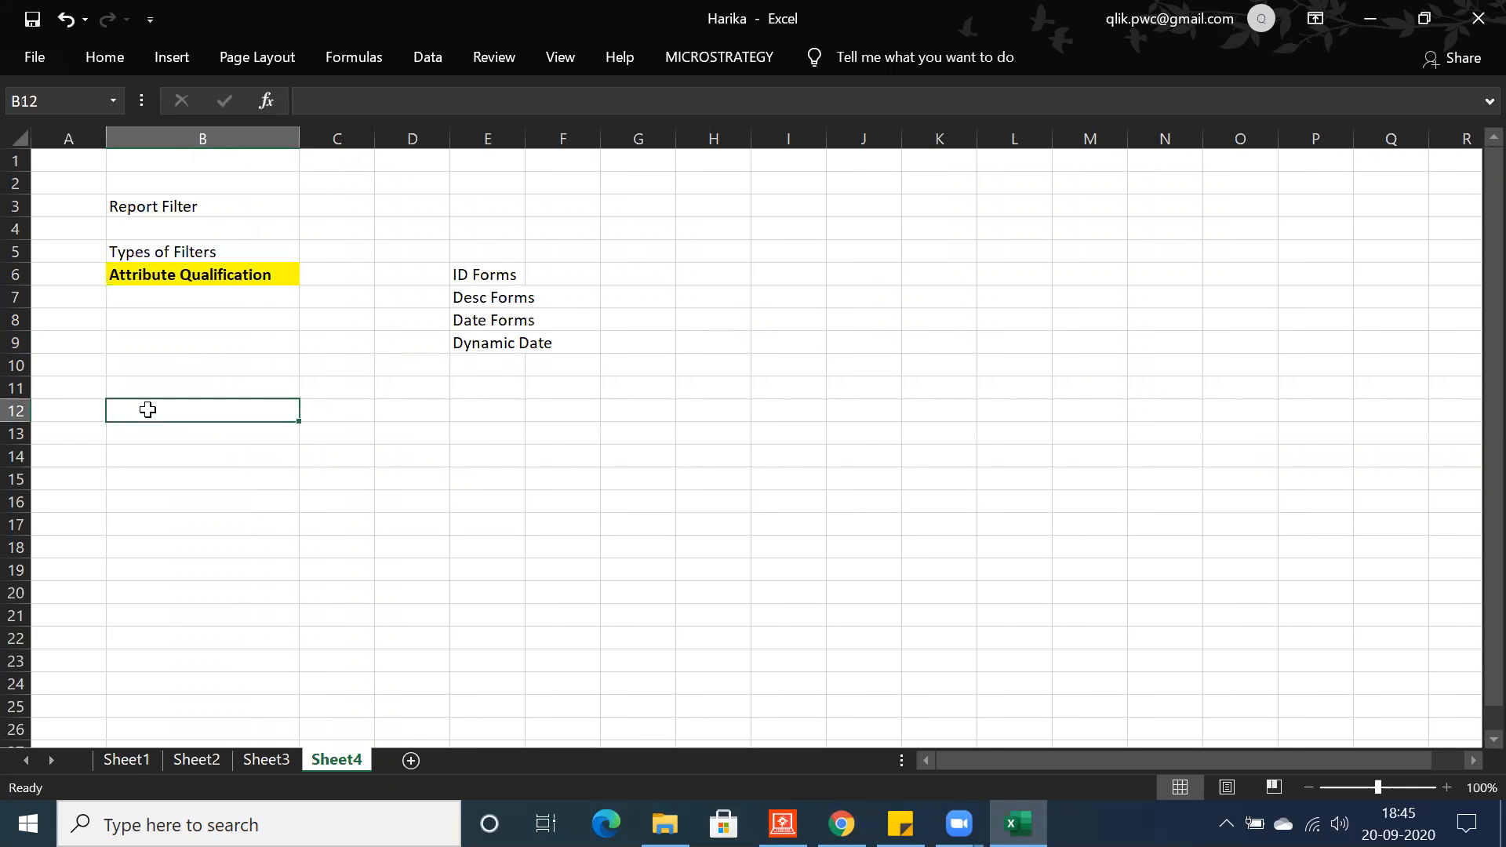
type("Set")
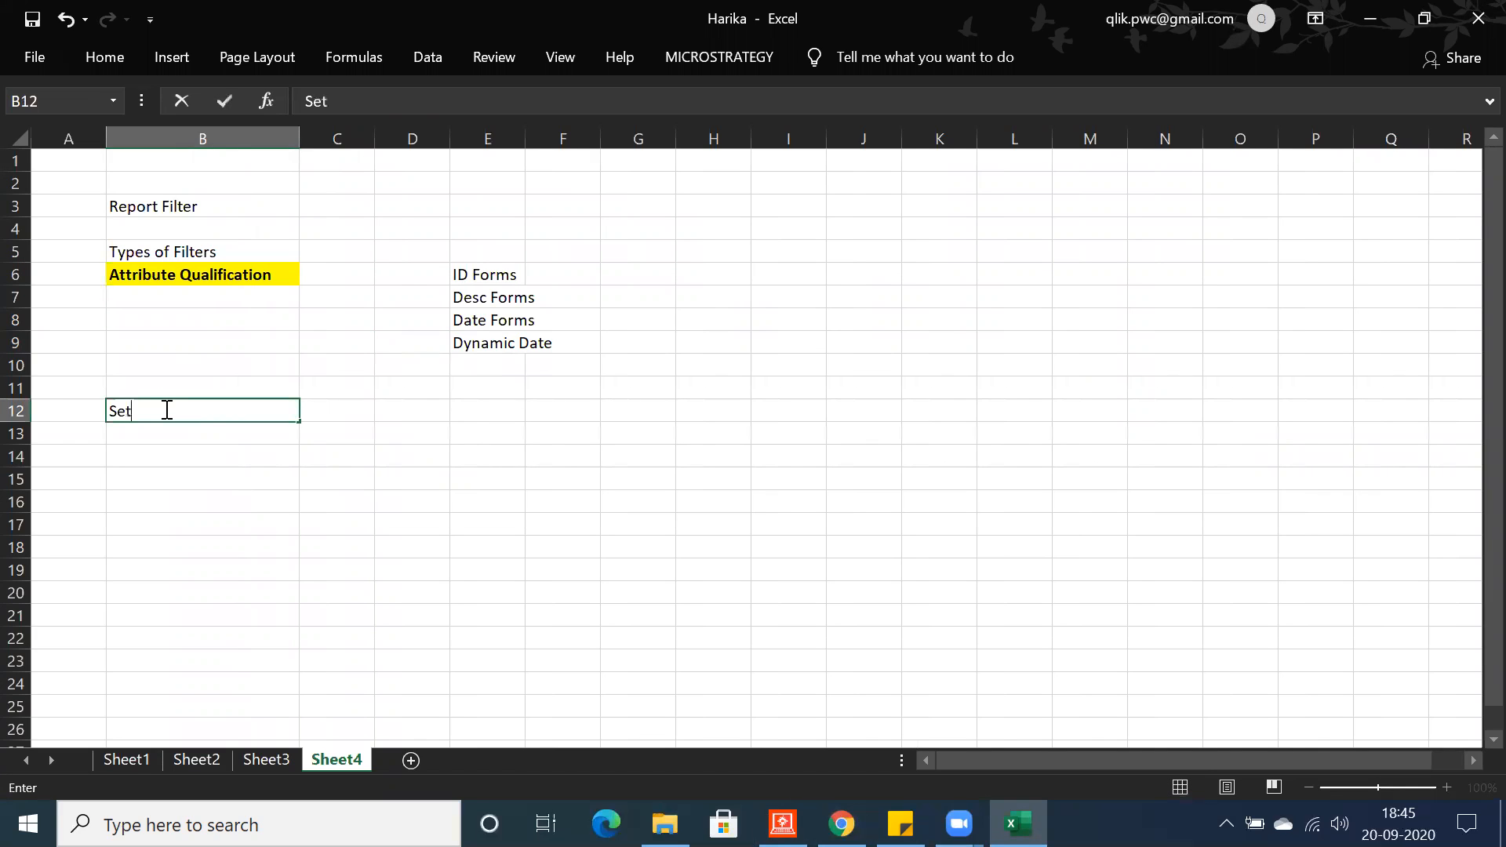
type(" Qualification")
key("Return")
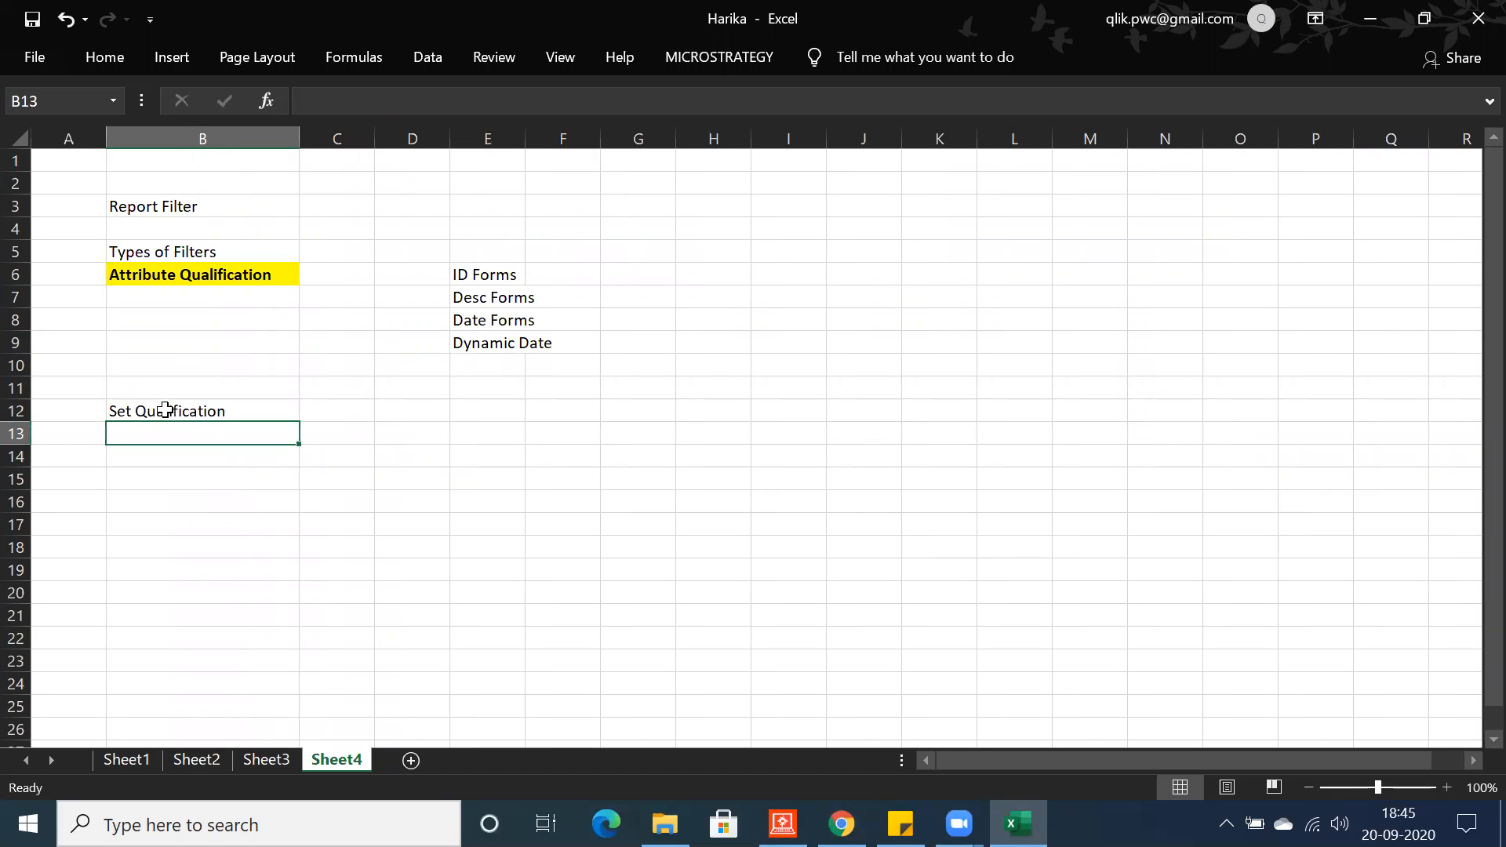
- Make the Set Qualification heading in B12 bold with yellow fill
left_click(165, 409)
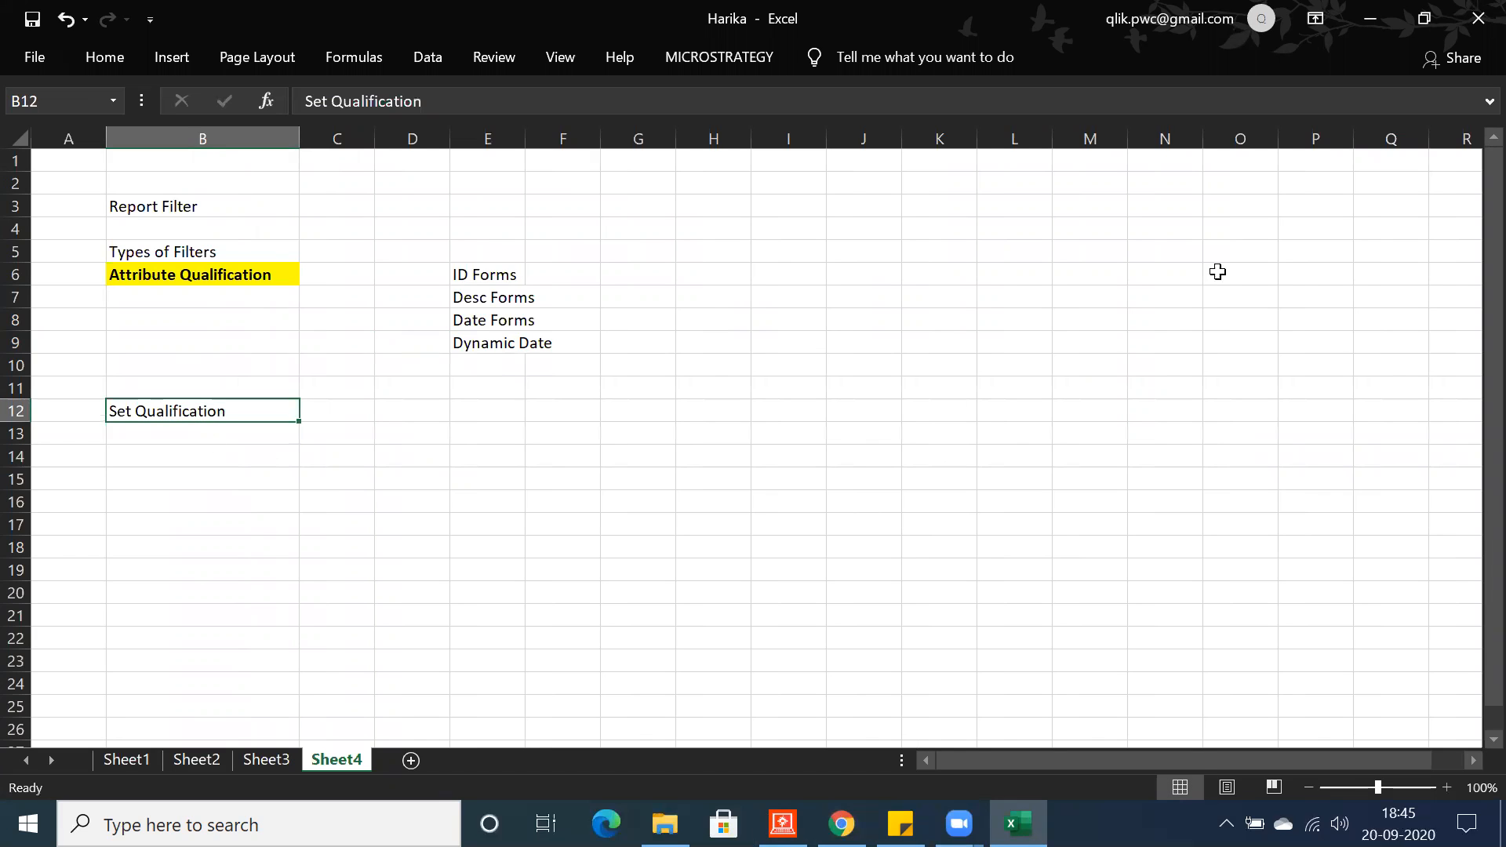
left_click(1481, 102)
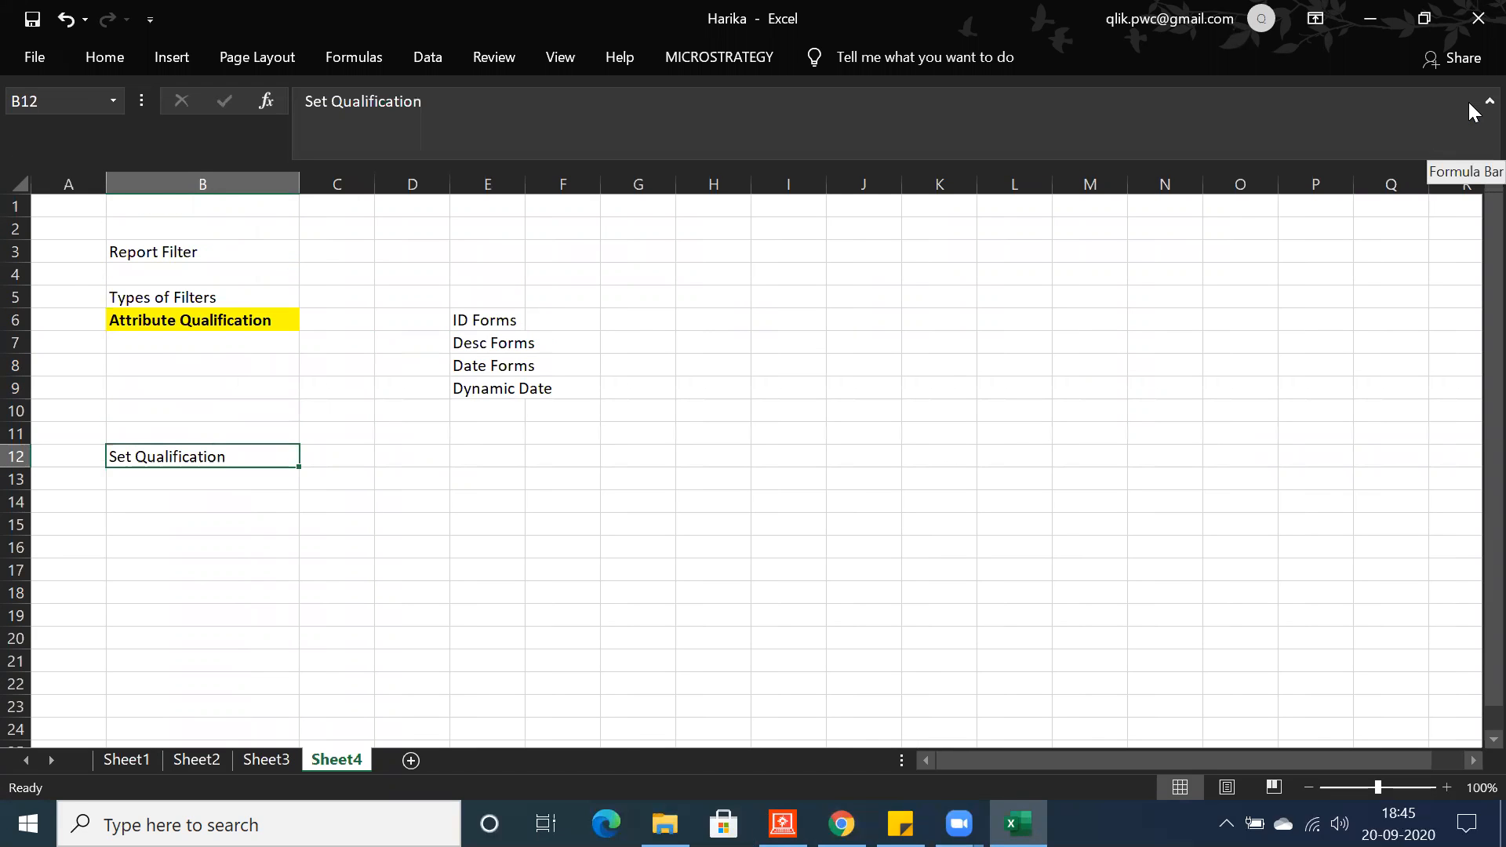
left_click(1486, 102)
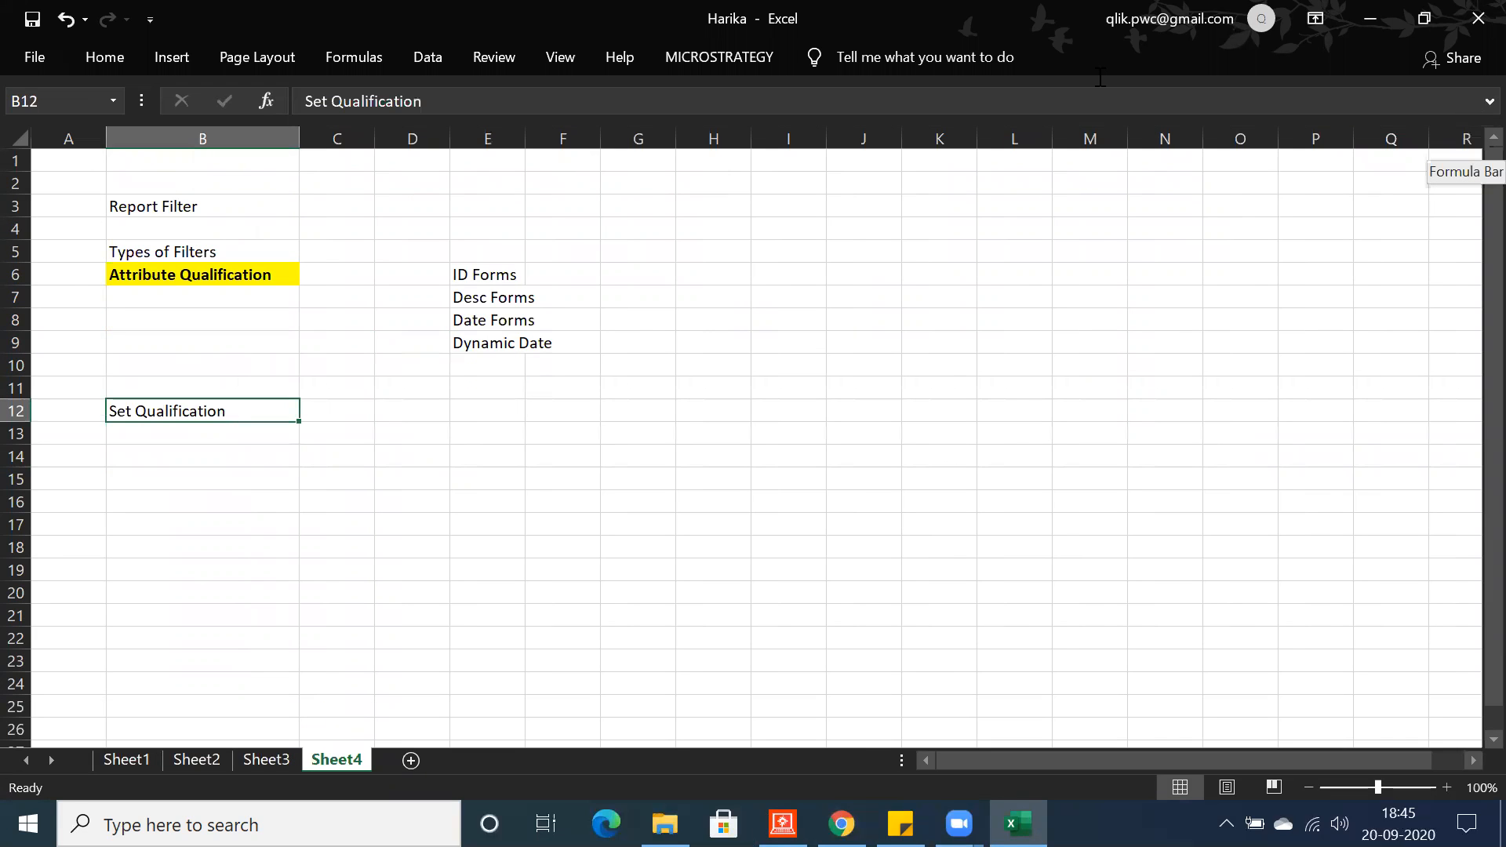
key("alt+h")
left_click(1484, 173)
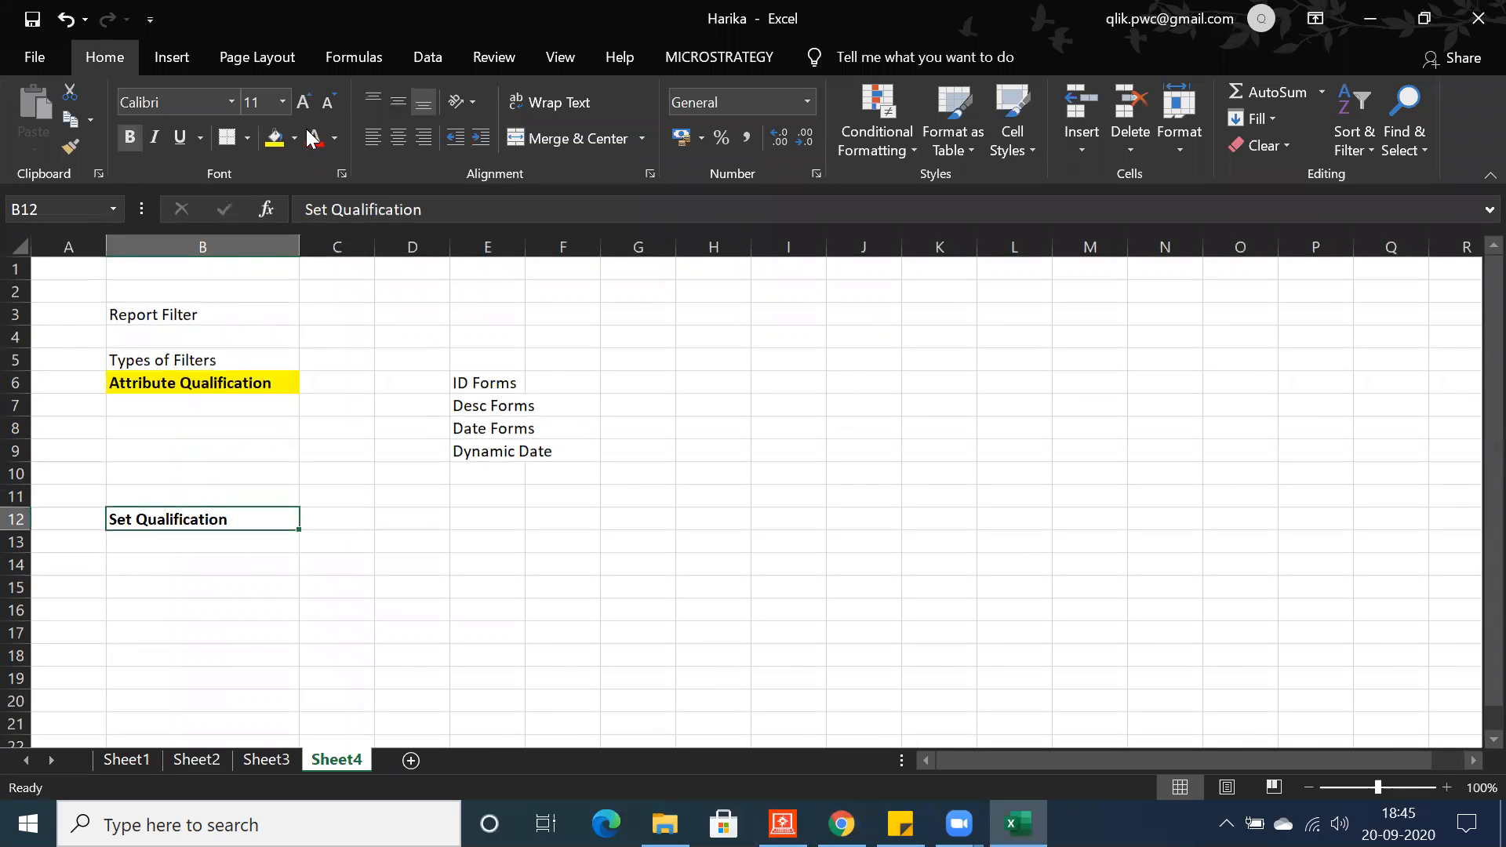
left_click(279, 149)
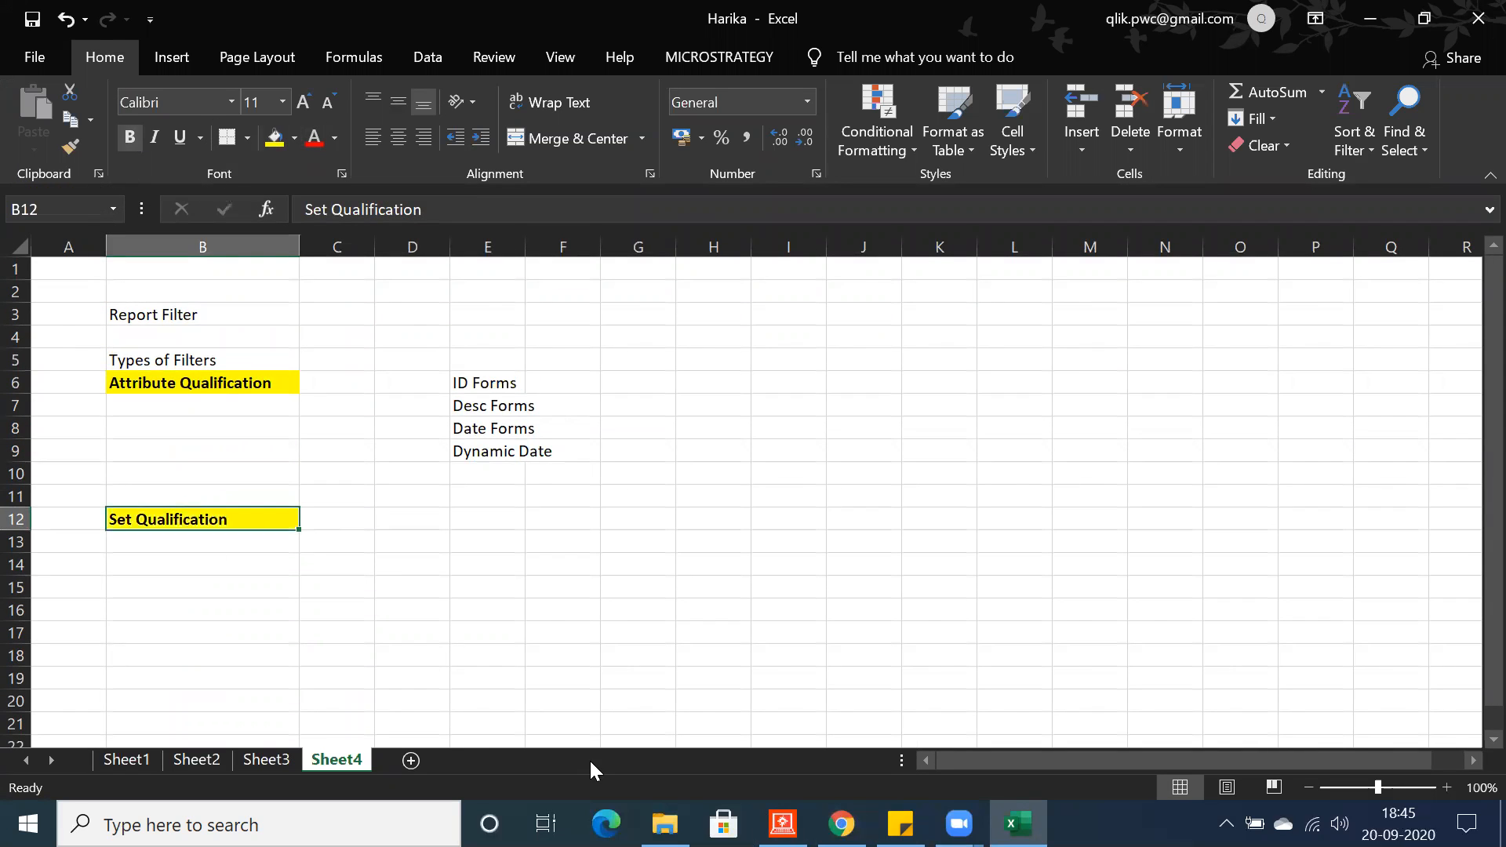
- Switch to MicroStrategy Developer and create a new empty filter in the Filters folder under Public Objects
left_click(783, 823)
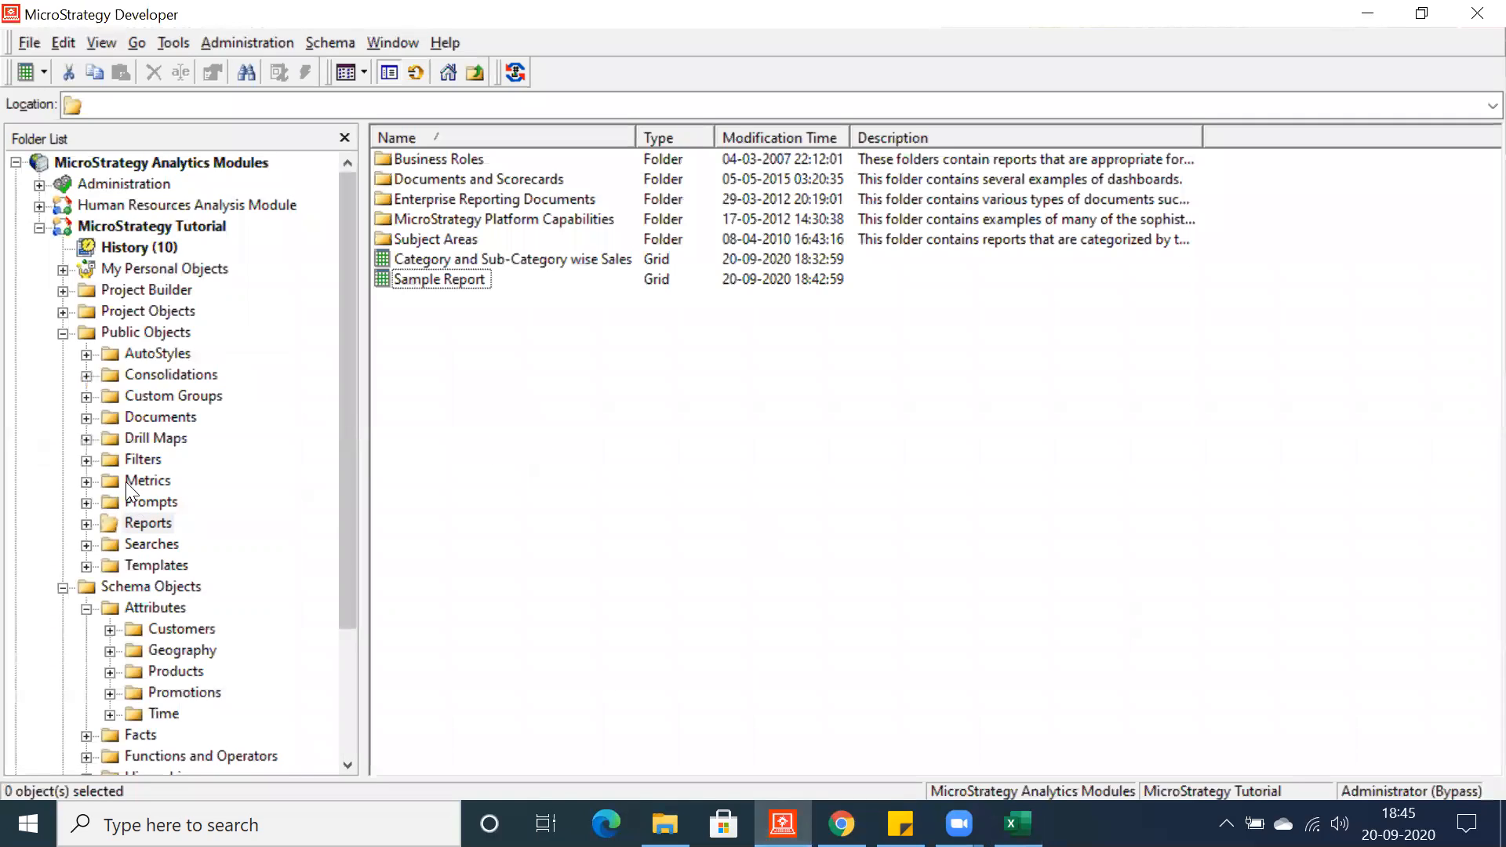
left_click(130, 462)
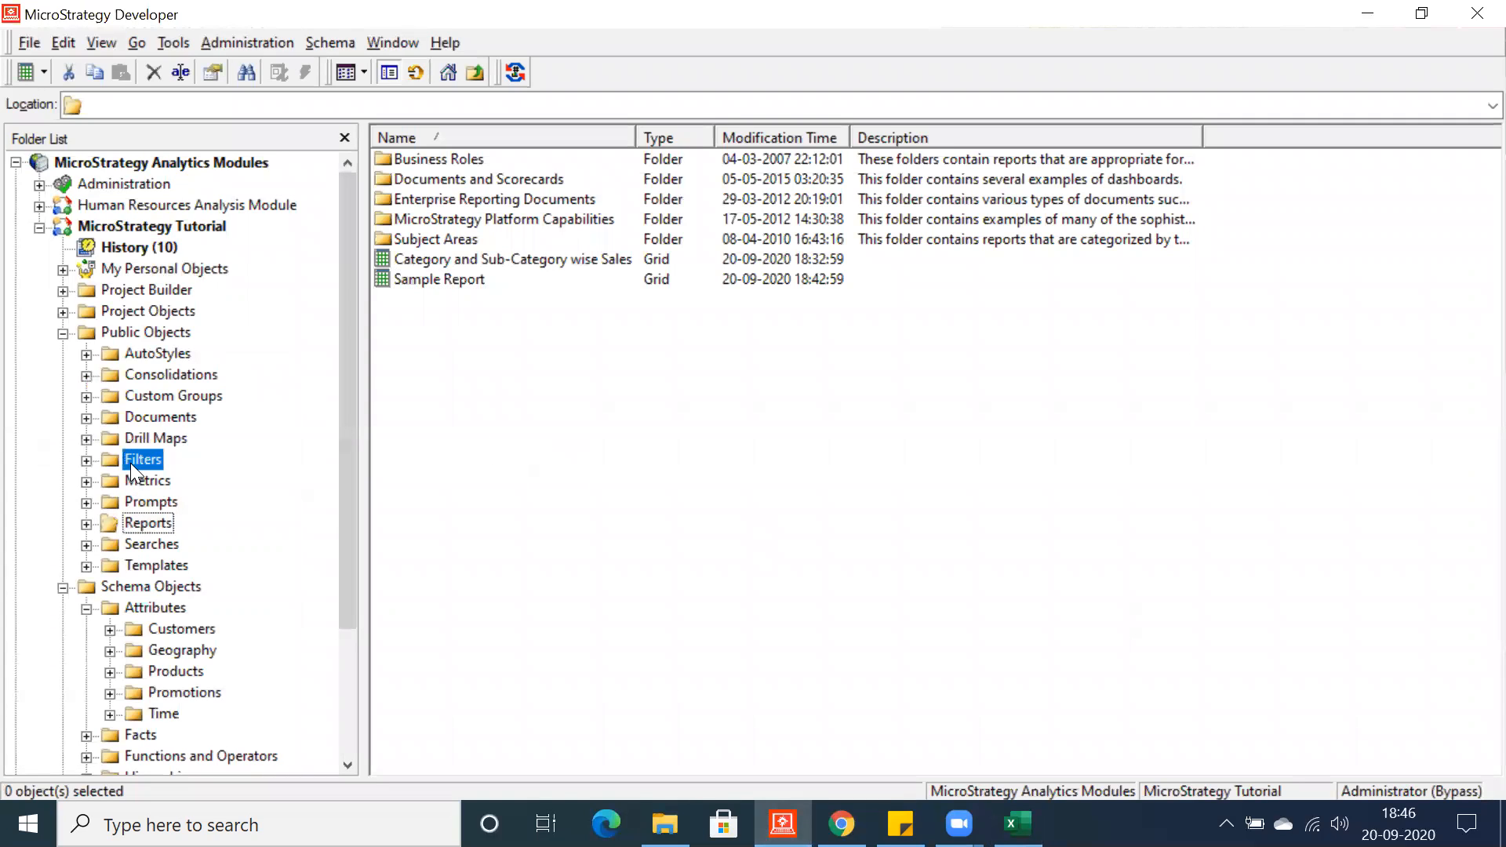
right_click(434, 430)
mouse_move(507, 585)
key("f")
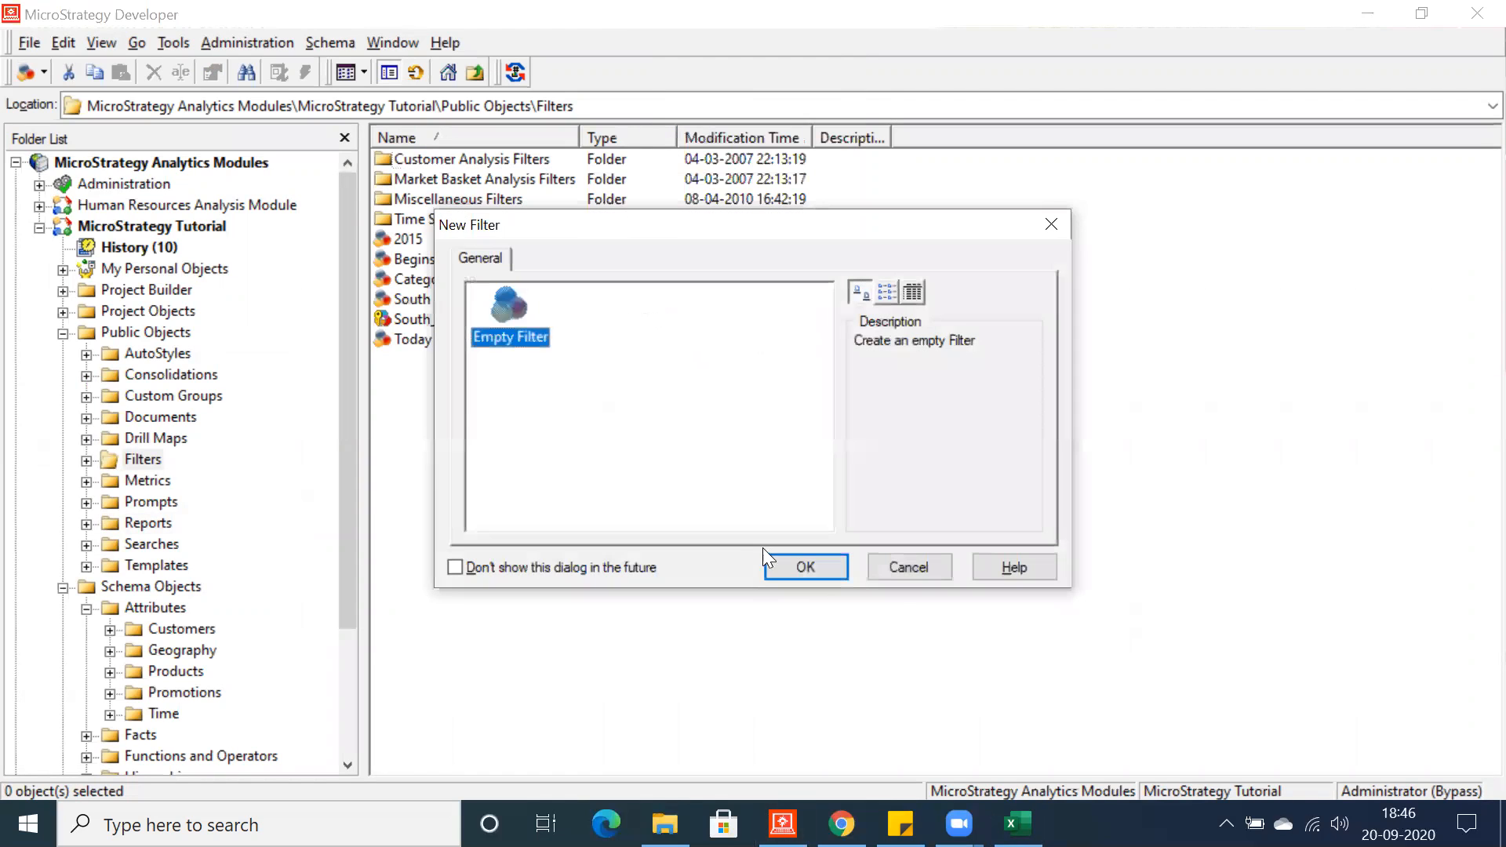
left_click(799, 573)
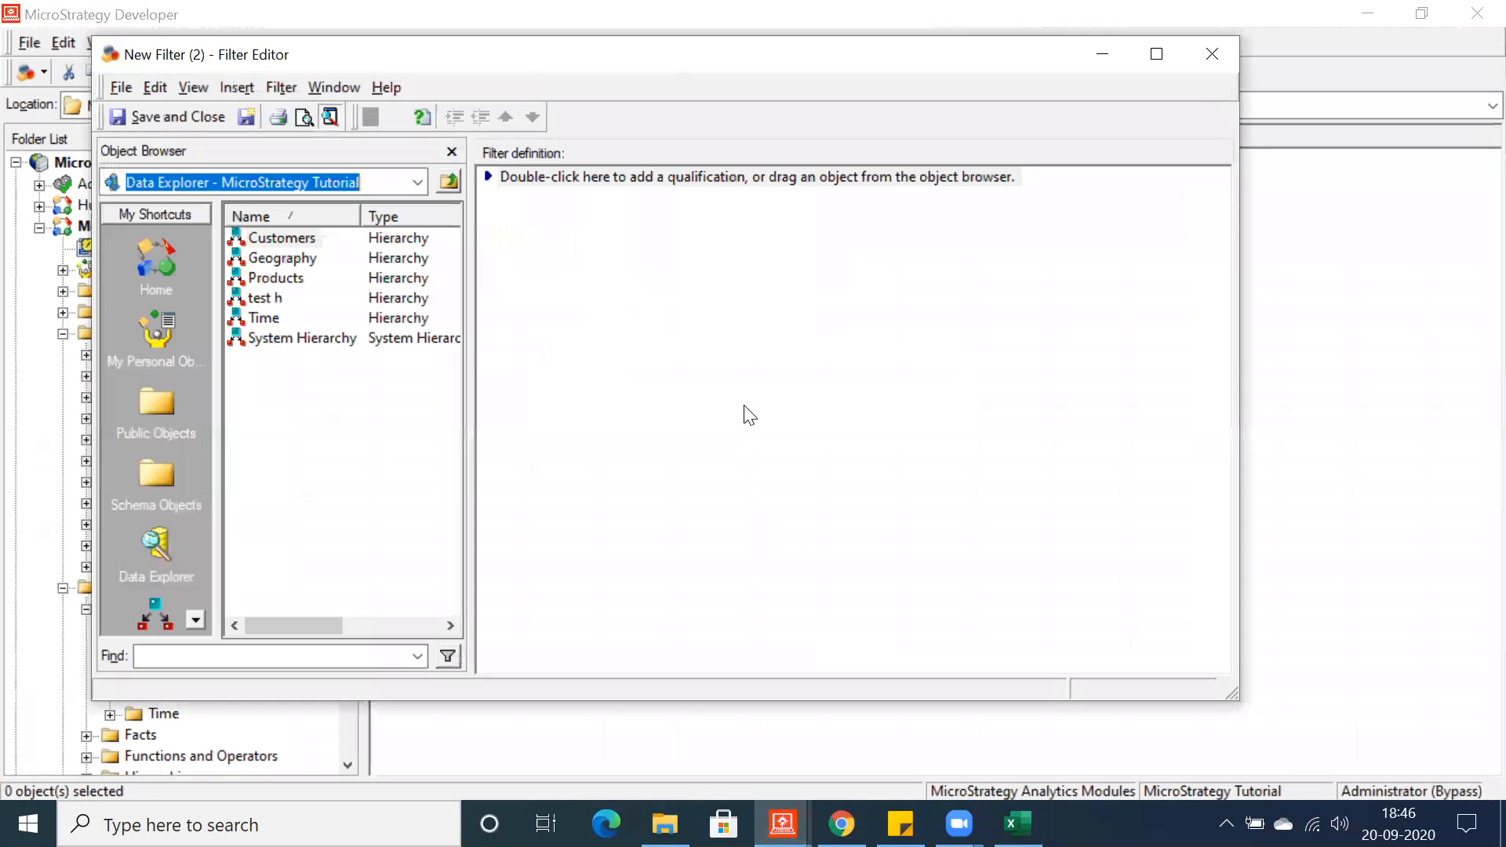
- Add a Set qualification to the empty filter definition with Metric as its type
double_click(595, 178)
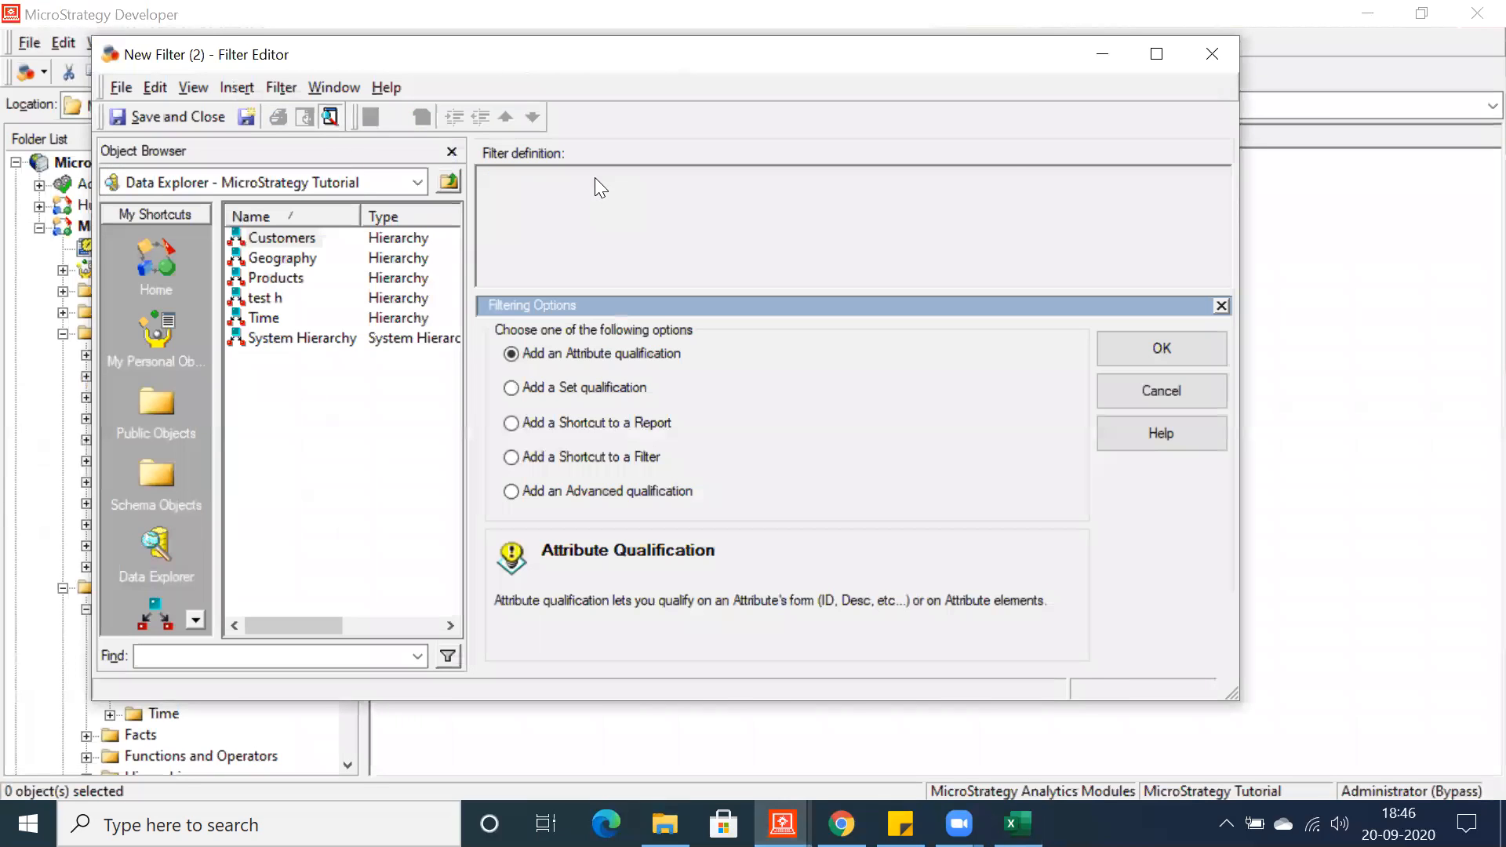
left_click(571, 396)
left_click(1111, 345)
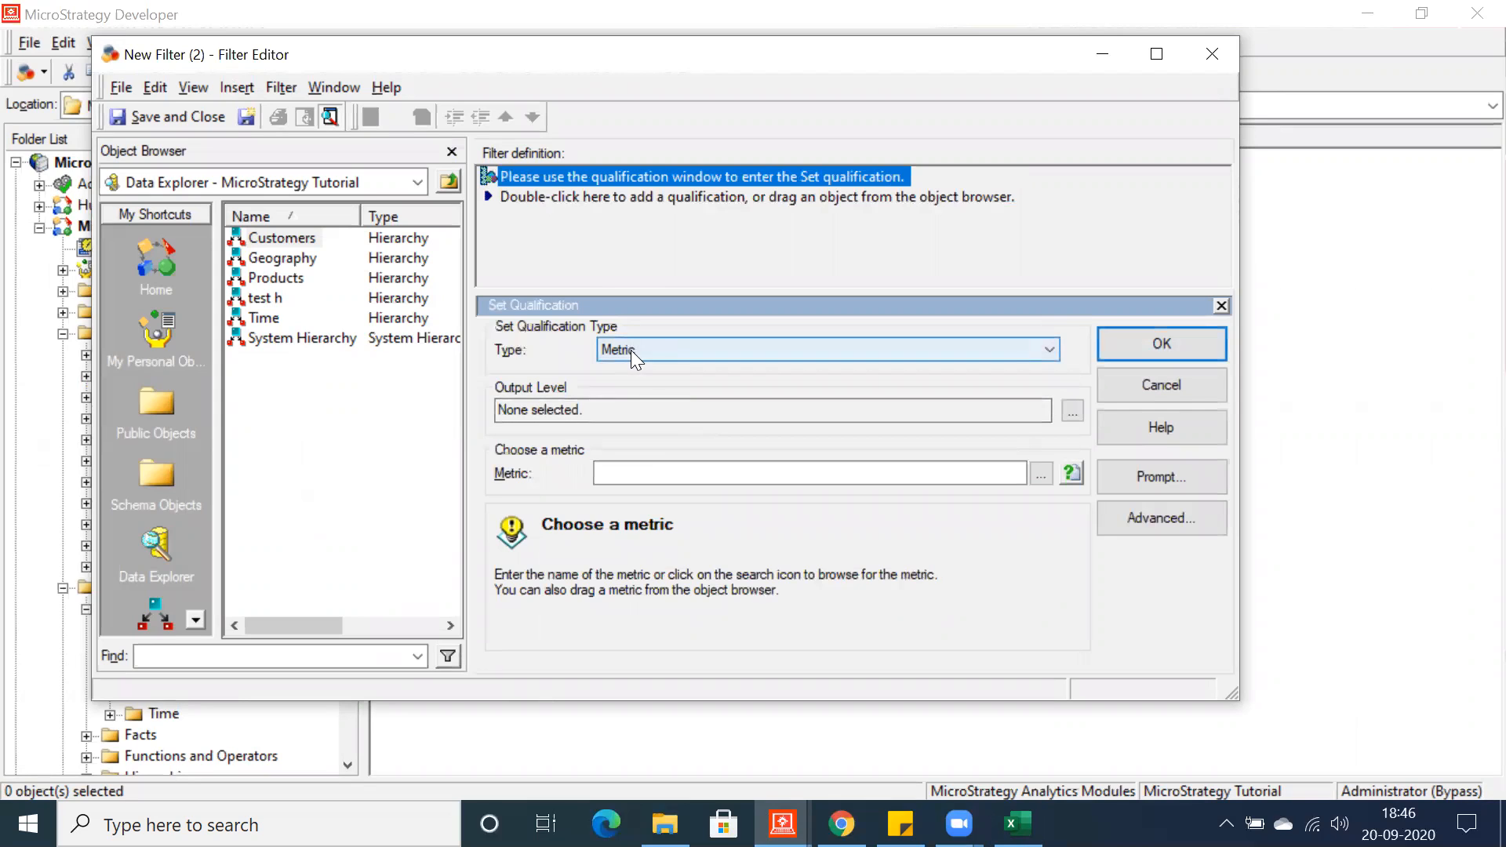
left_click(631, 350)
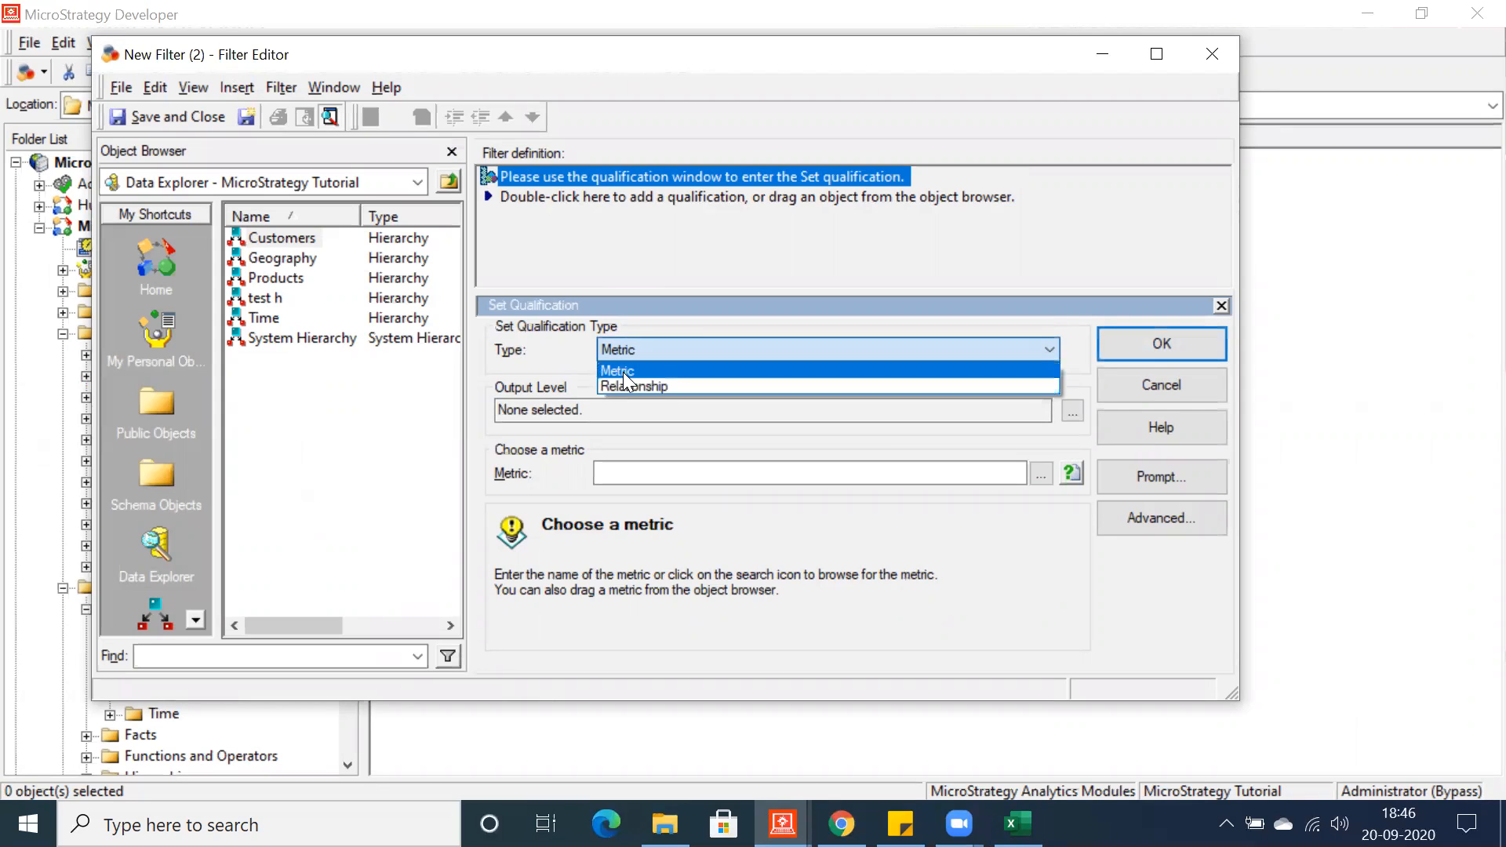
left_click(623, 374)
- Switch to the Excel notes and enter "Metric" in B13 and "Relationship filter" in B14 under the Set Qualification heading
left_click(1017, 823)
left_click(265, 547)
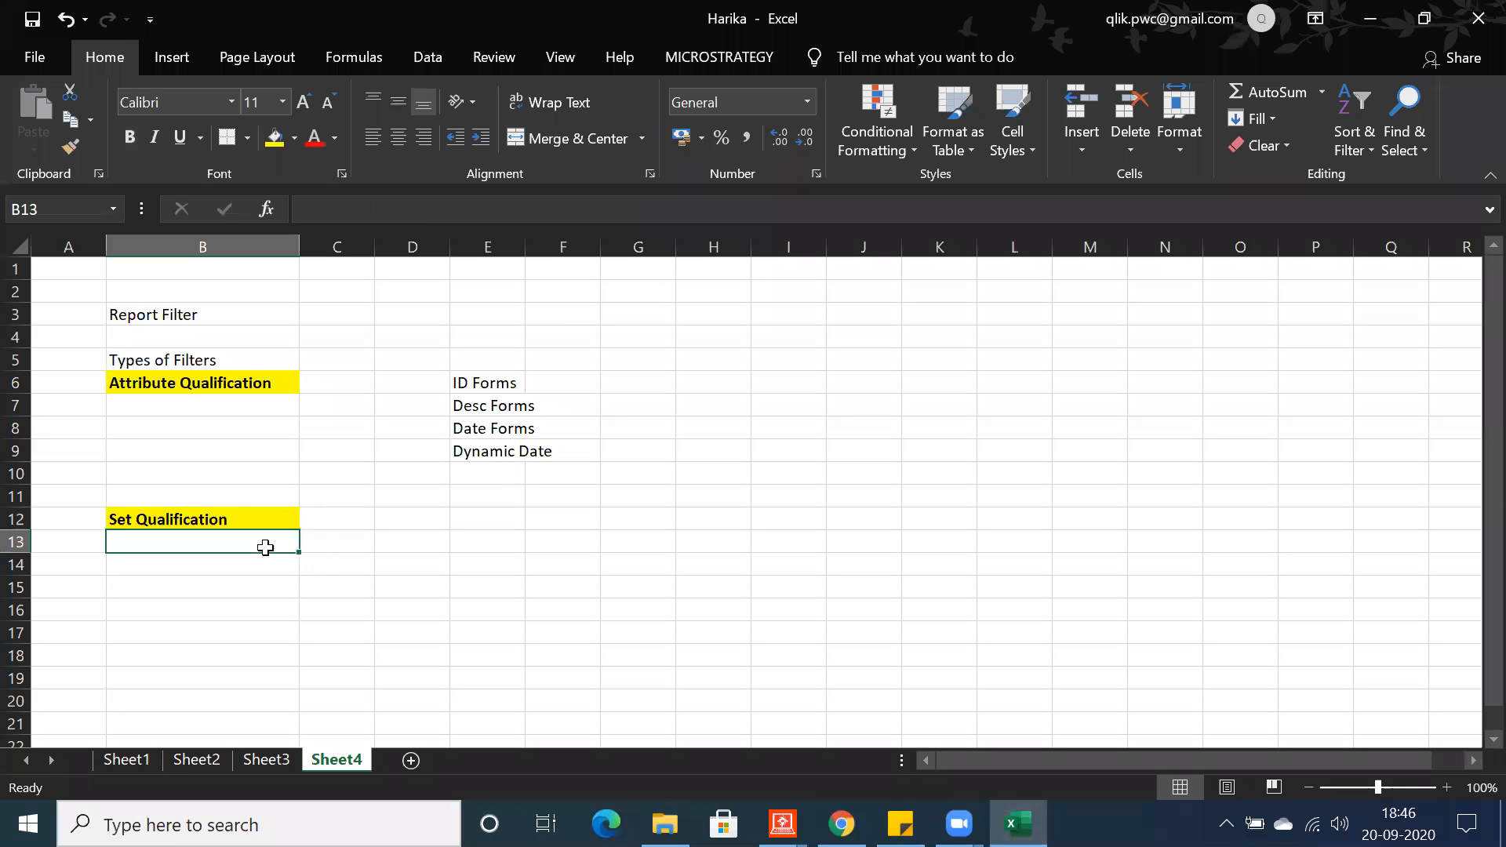
type("Metric")
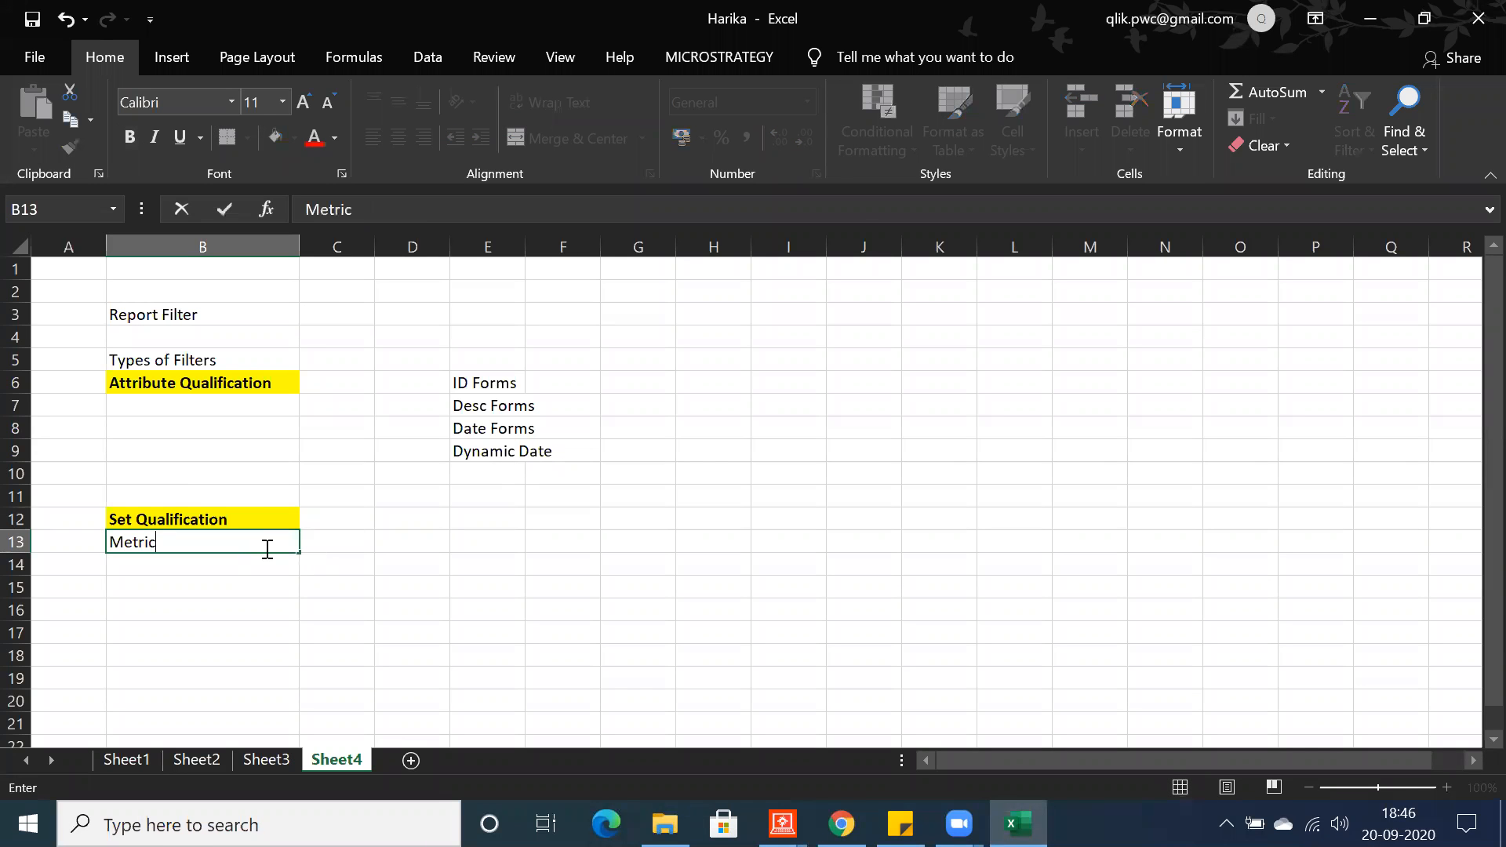
key("Return")
type("Rel")
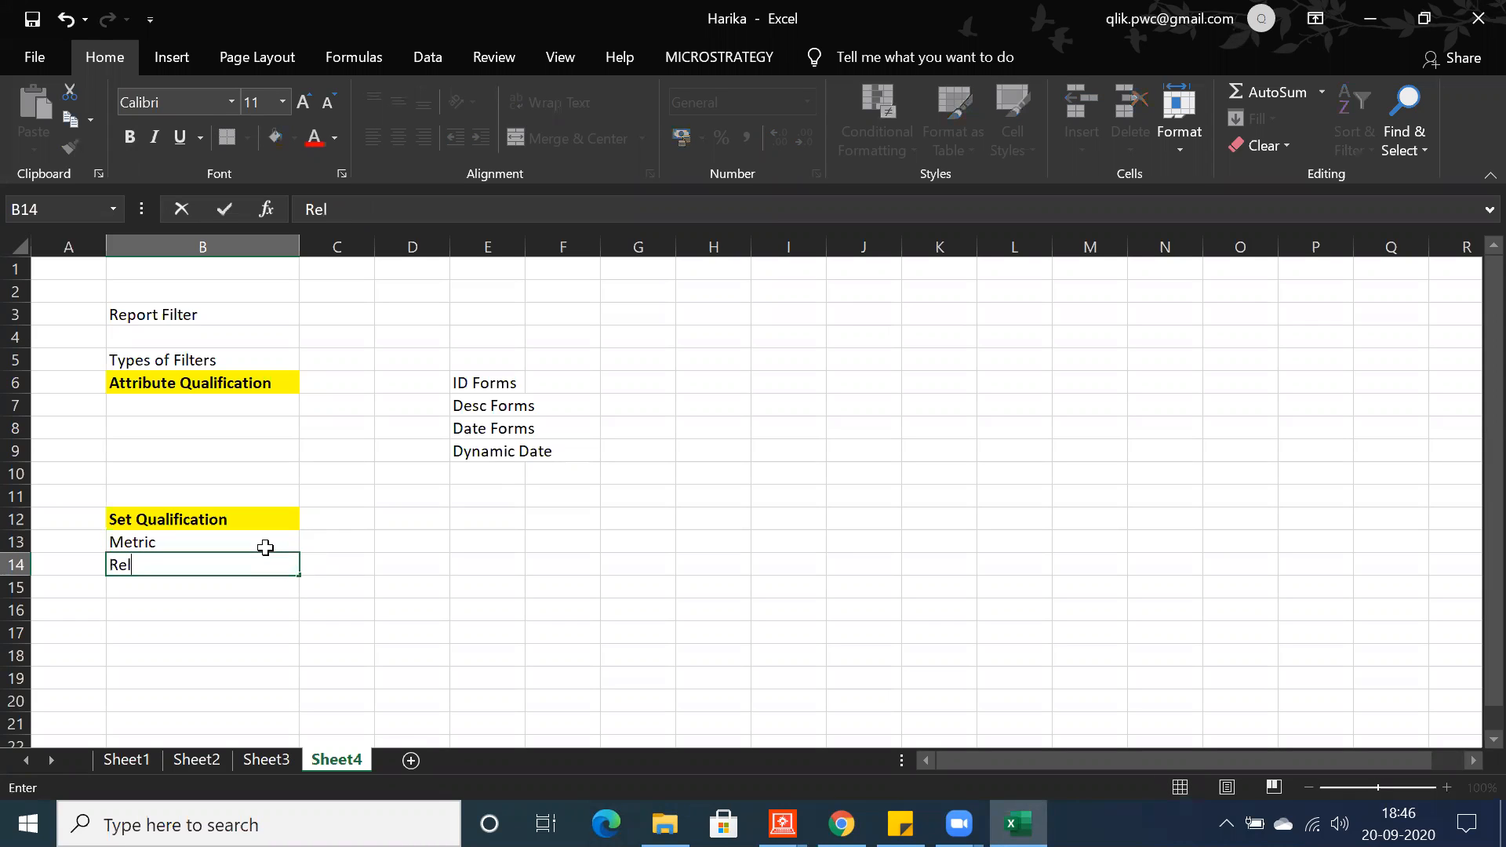
type("ationship filter")
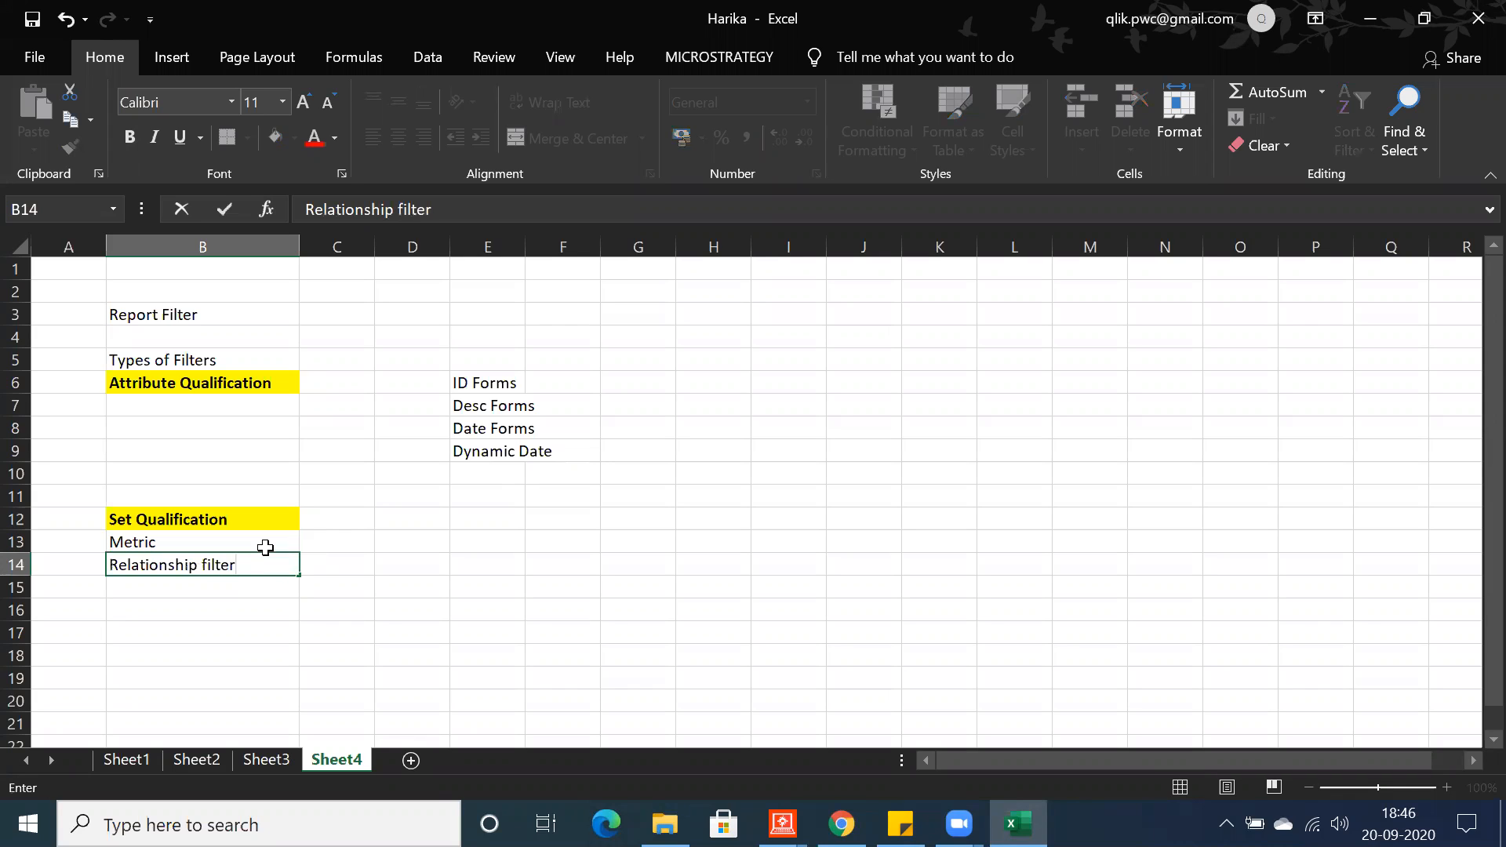
key("Return")
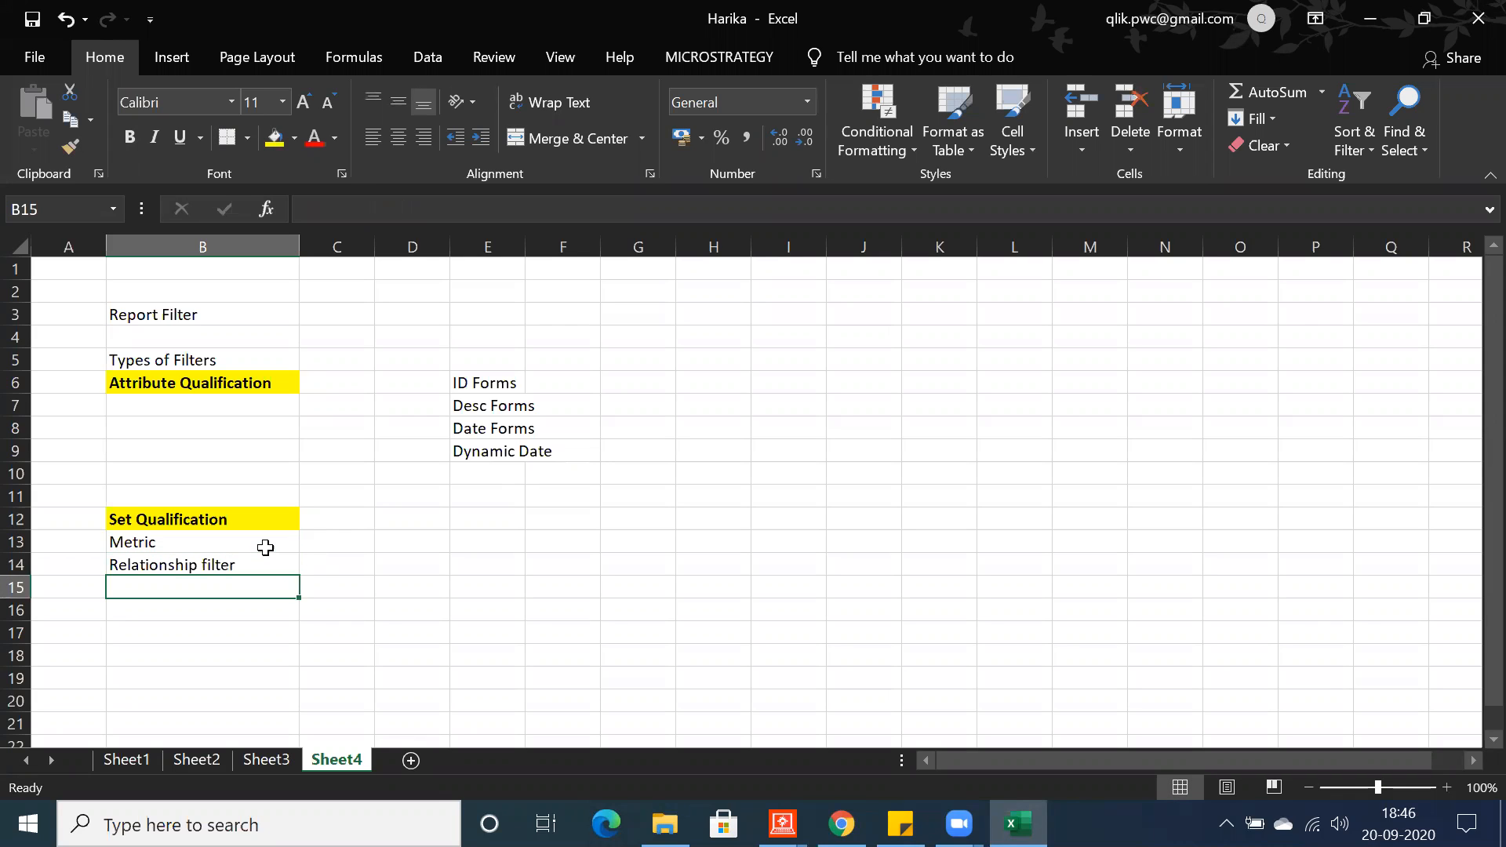
- Colour the Metric entry in B13 with a red font
left_click(243, 539)
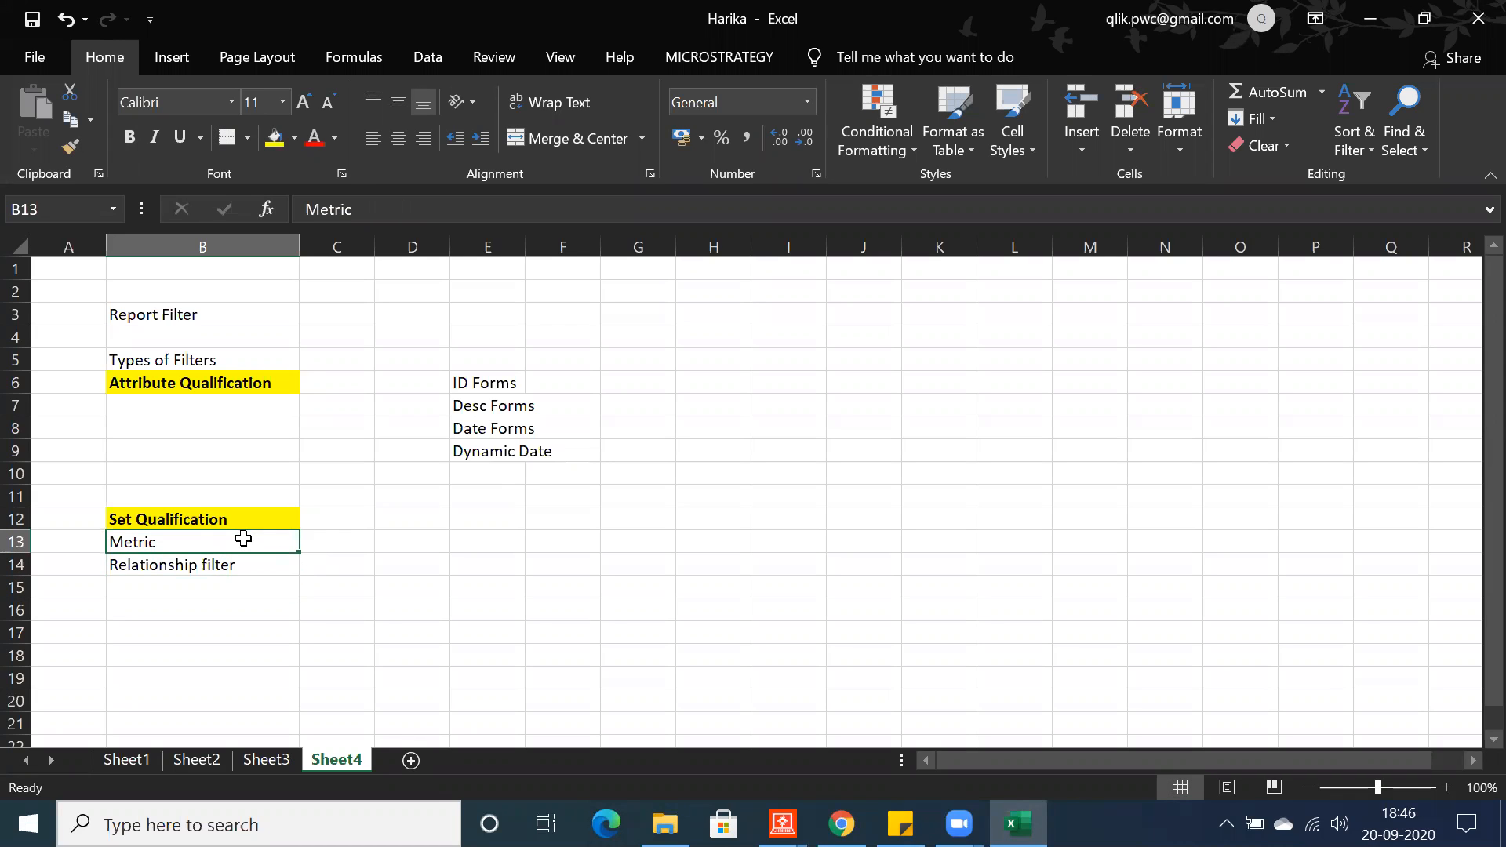
left_click(243, 564)
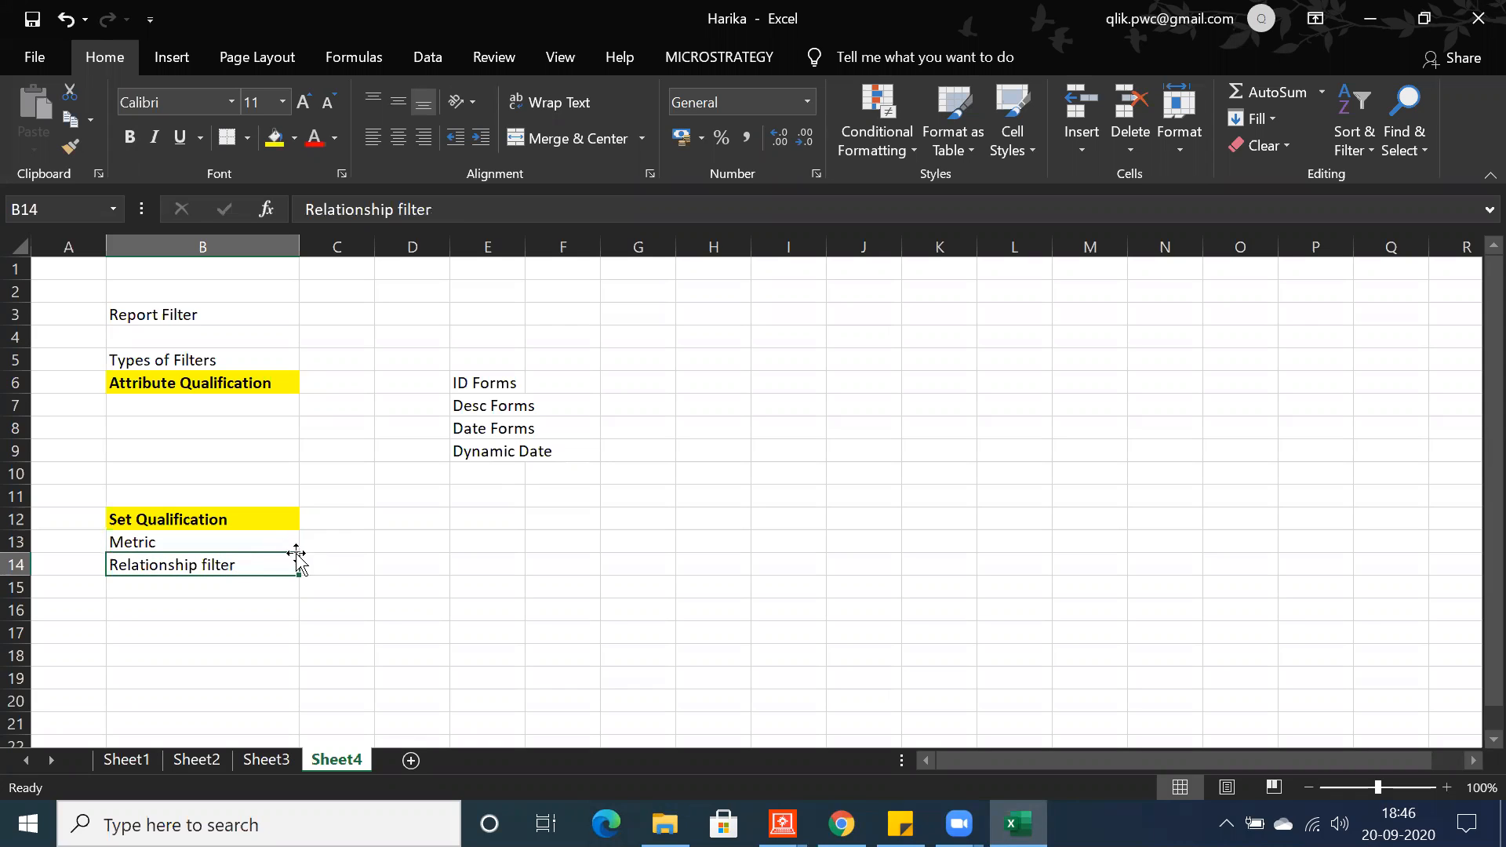
left_click(323, 547)
left_click(226, 542)
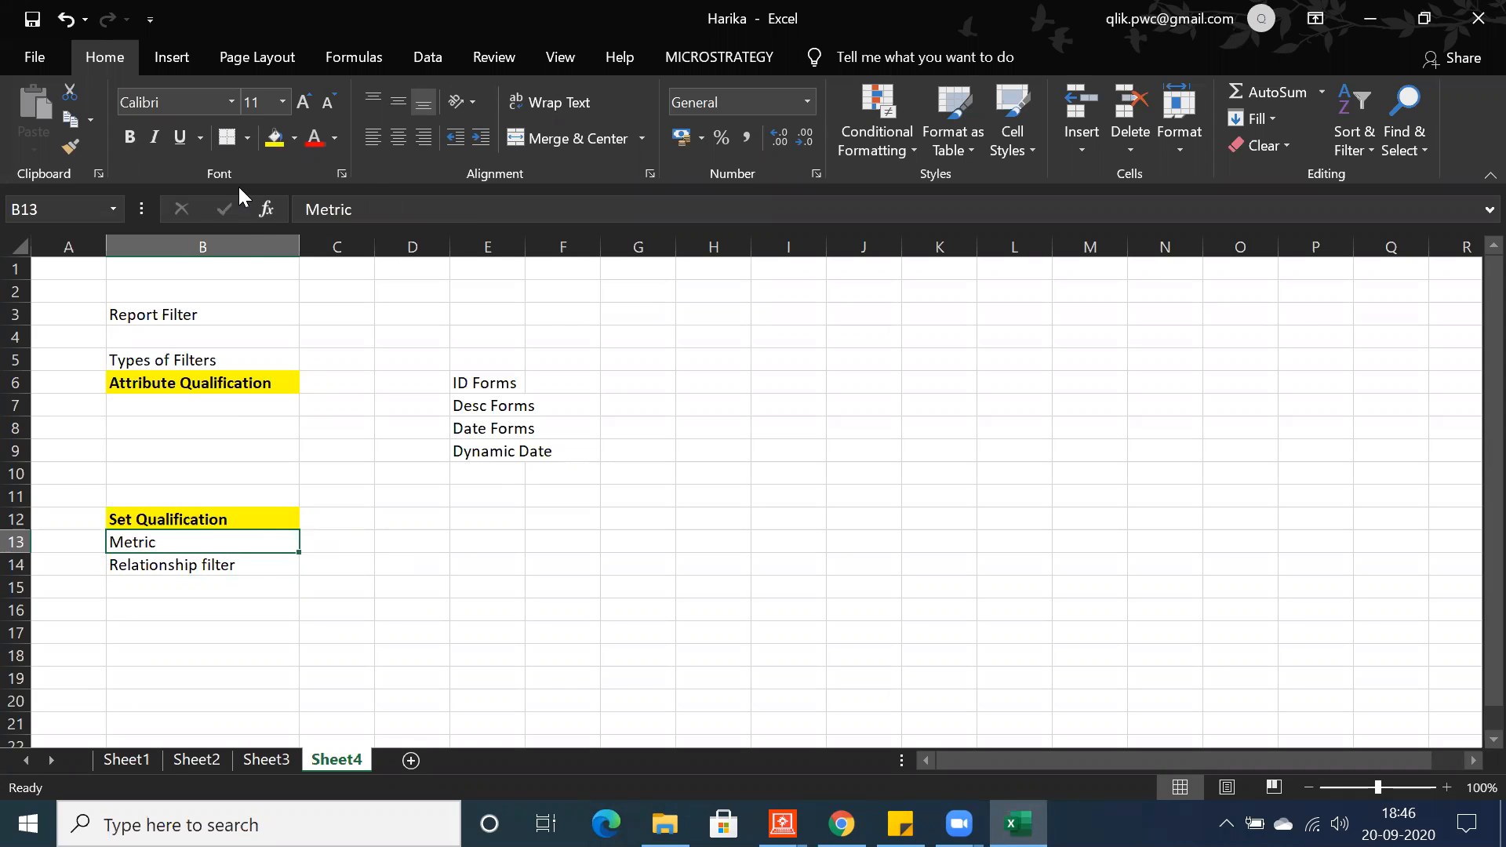
left_click(314, 141)
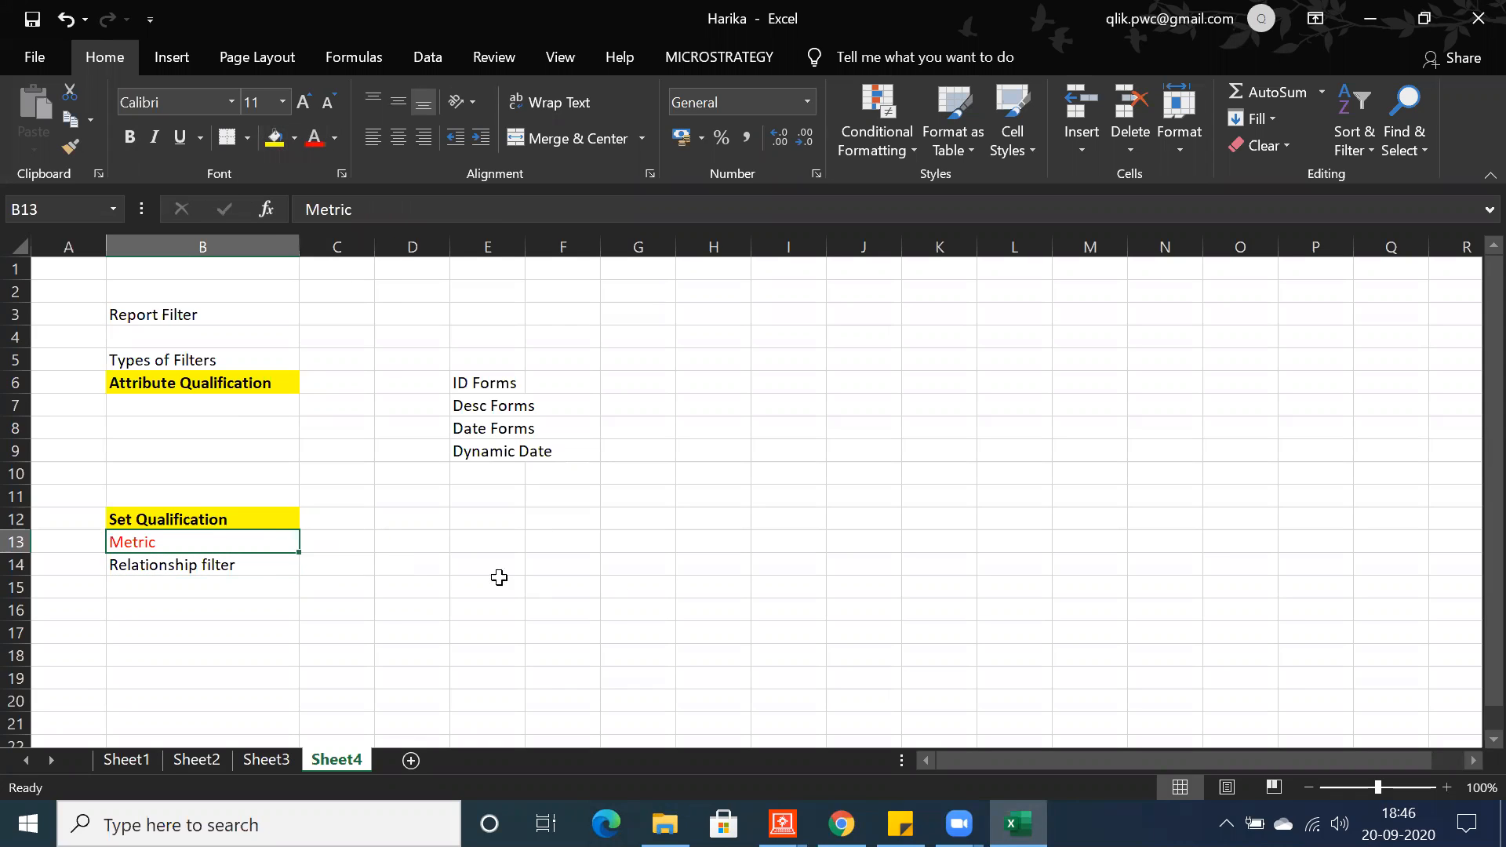
- List "Values", "Rank" and "percent" in cells E13 to E15 beside the Metric entry
left_click(477, 535)
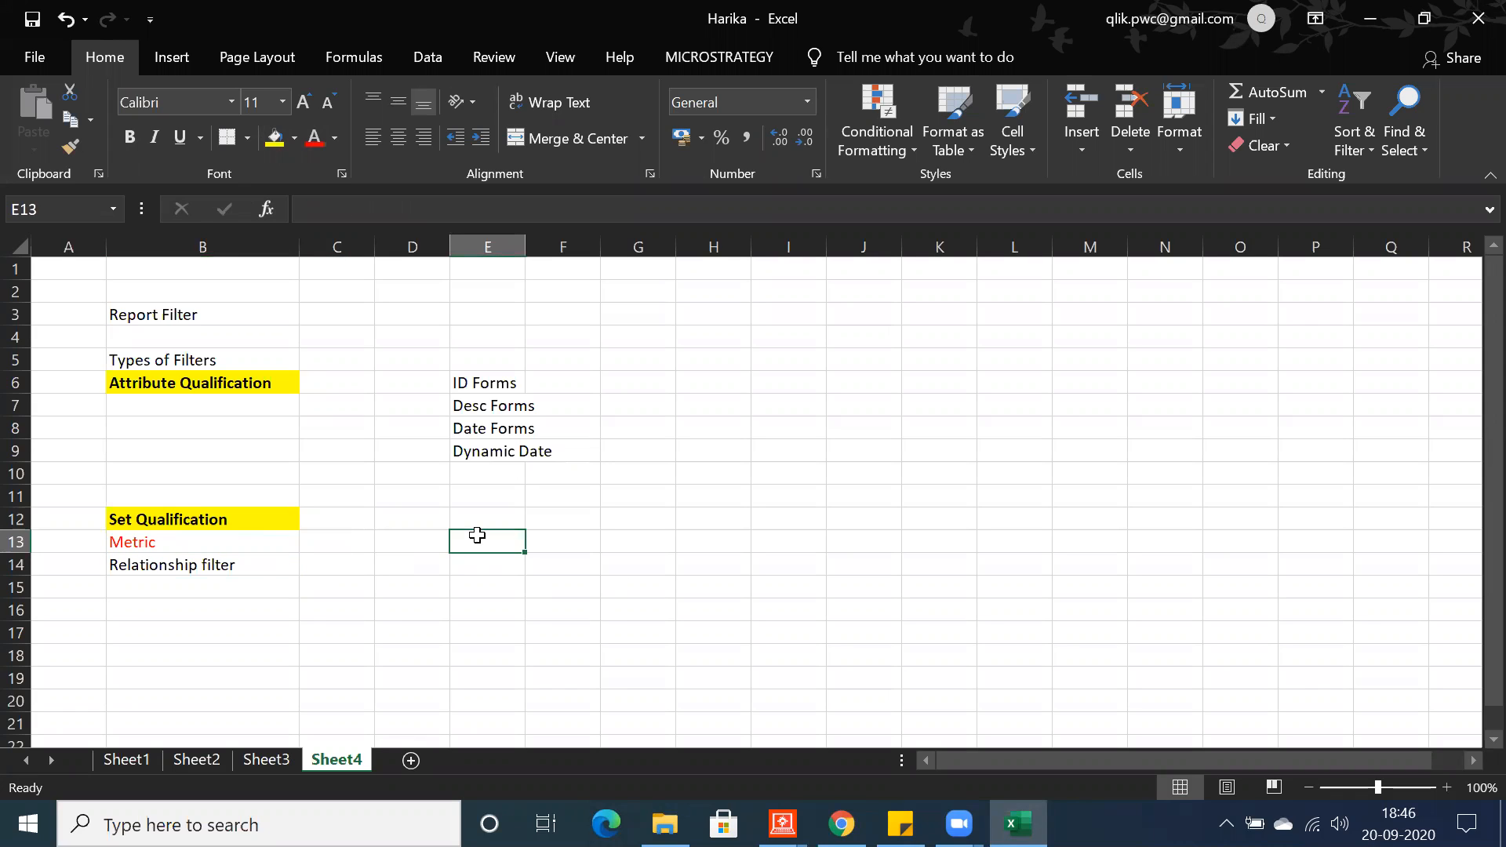
type("Values")
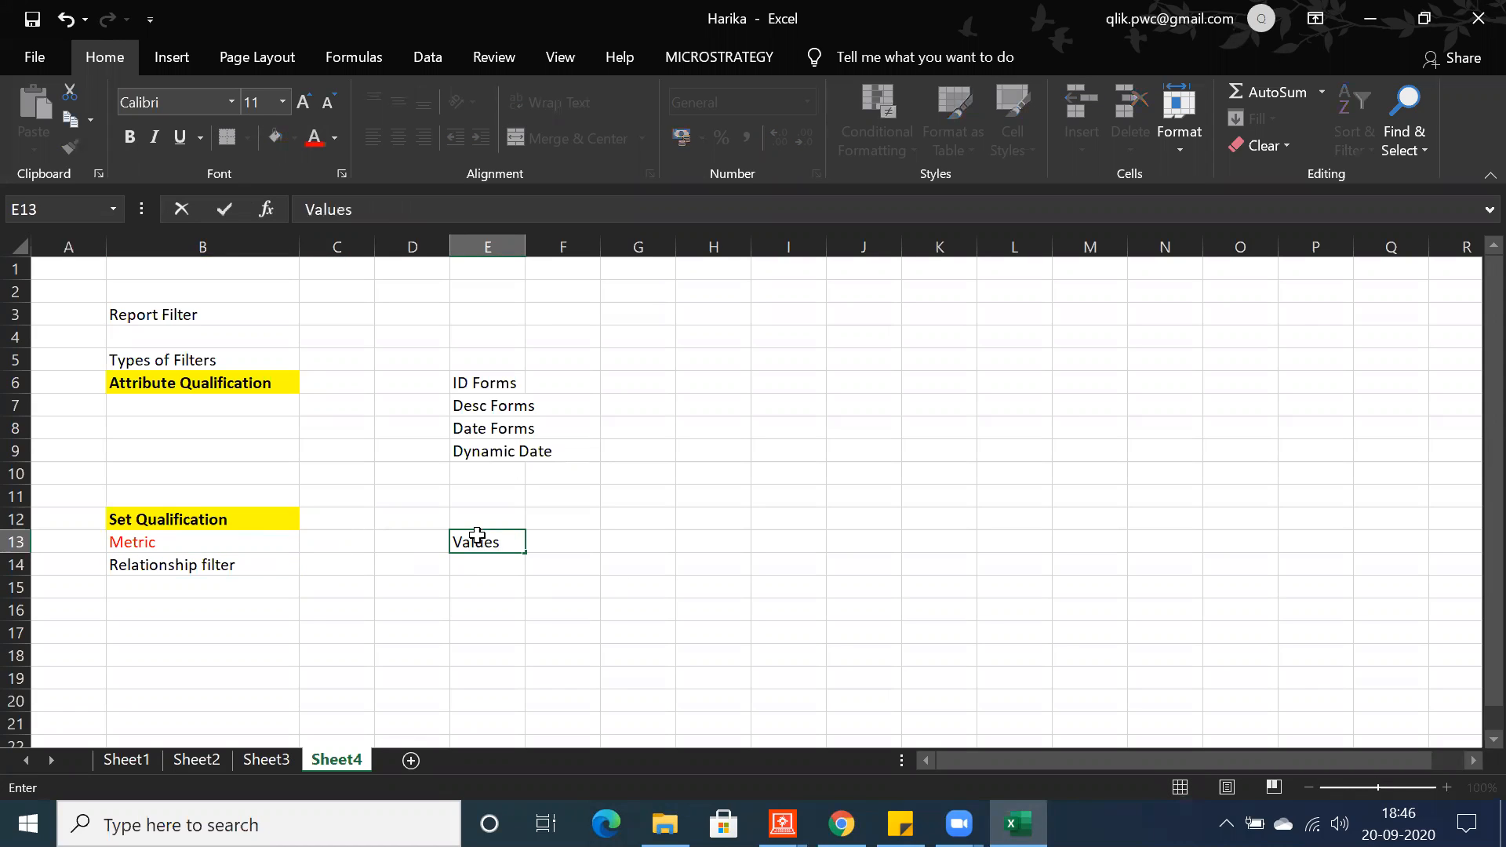
key("Return")
type("Rank")
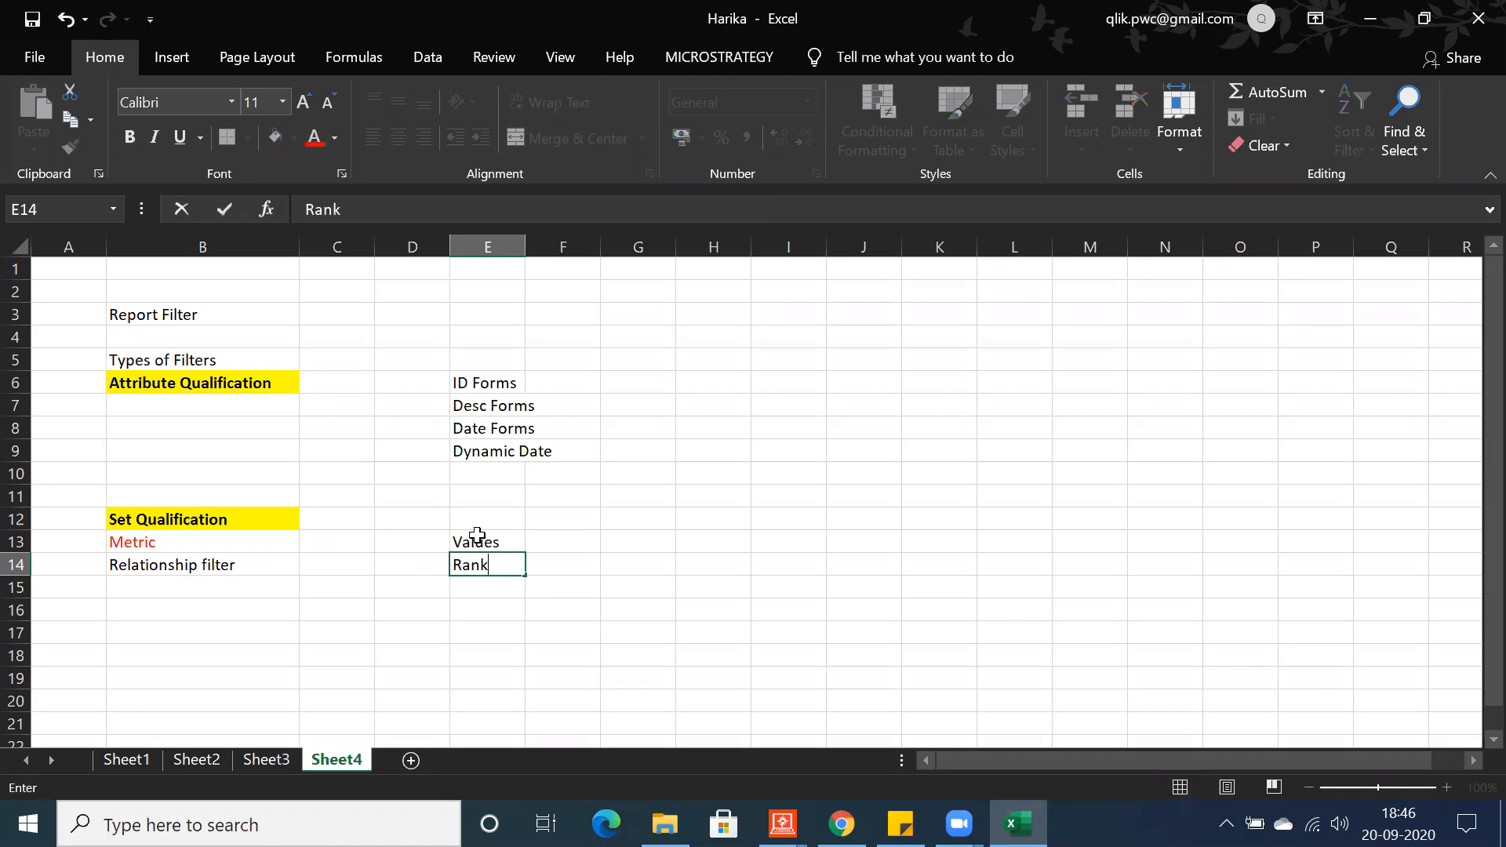
key("Return")
type("percent")
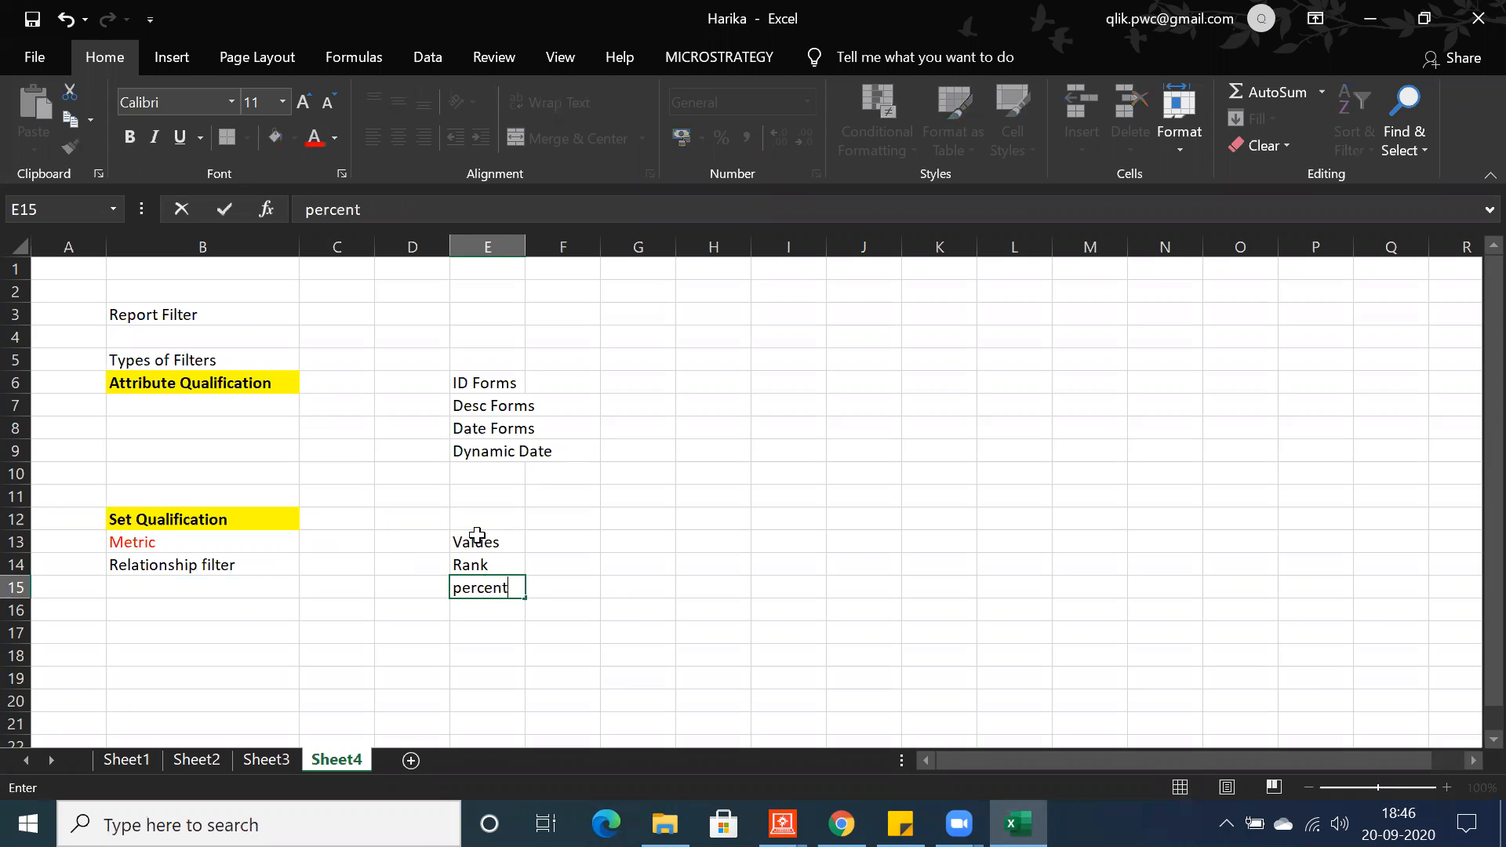
key("Return")
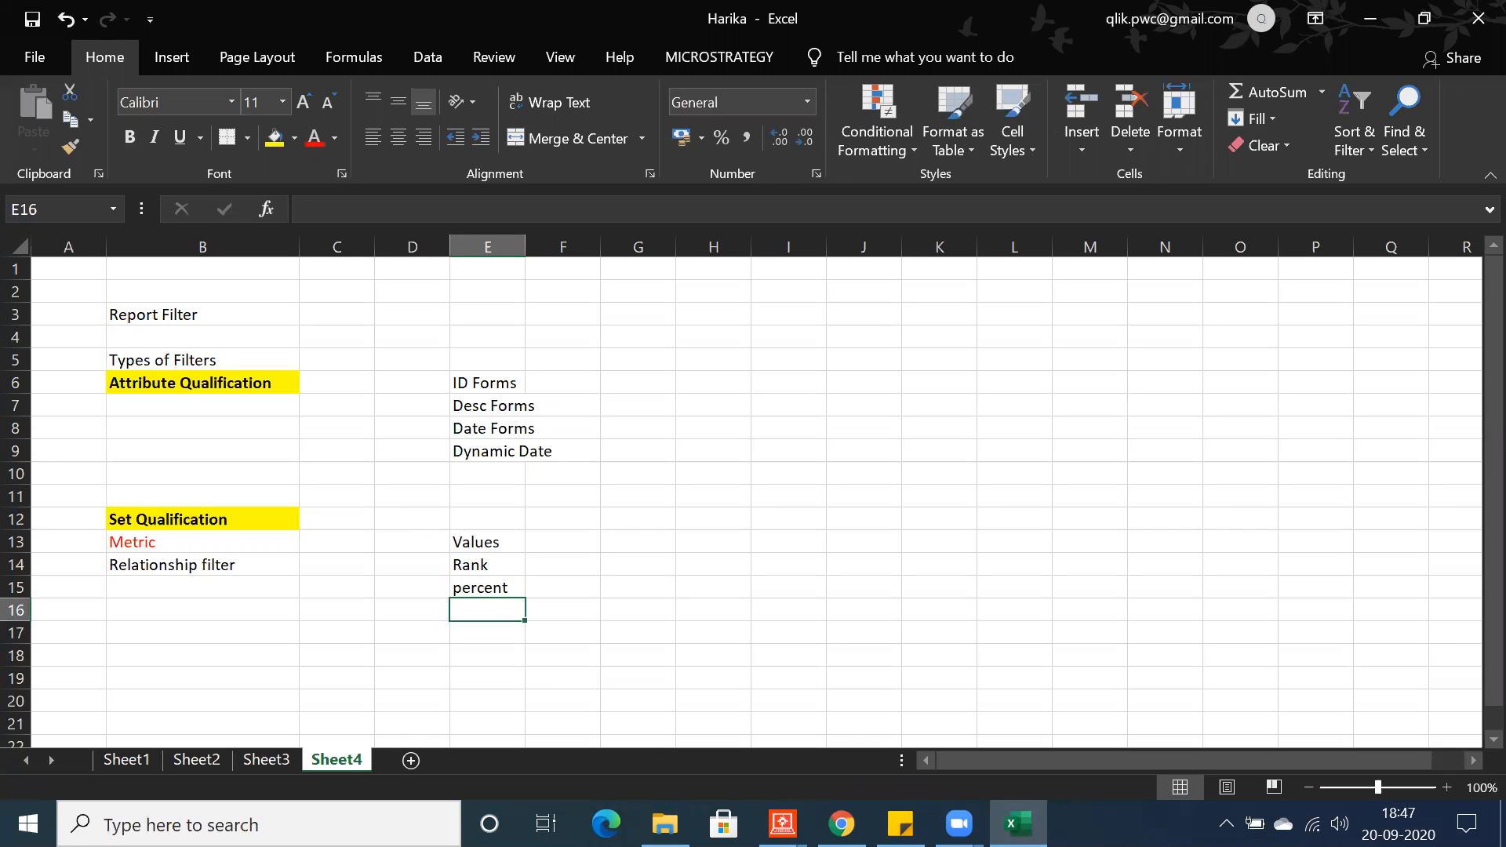
- Switch back to the MicroStrategy Filter Editor, maximize its window and keep Metric as the set qualification type
left_click(783, 822)
left_click(852, 685)
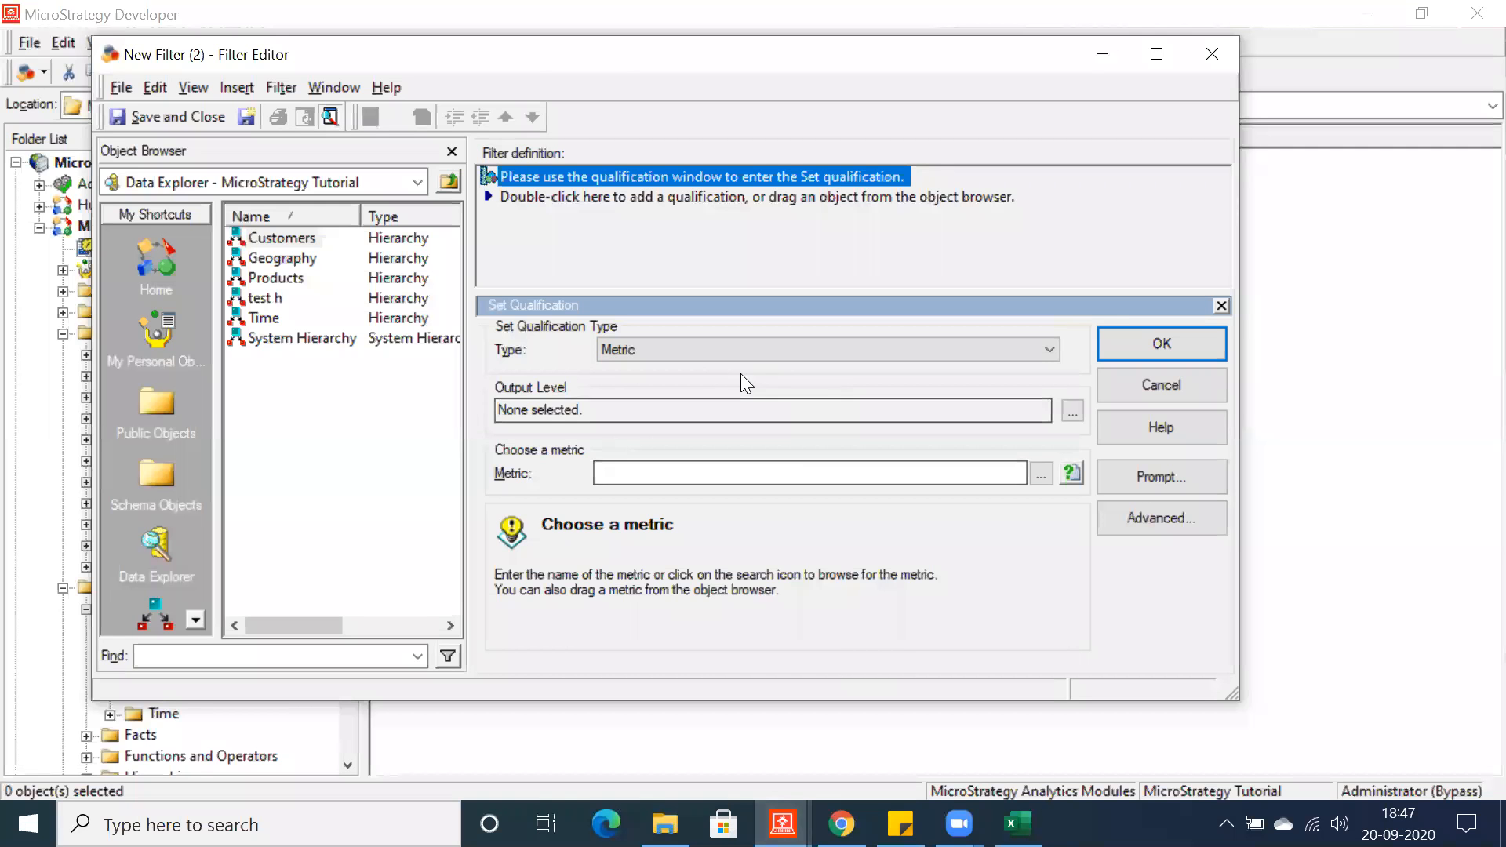
double_click(602, 68)
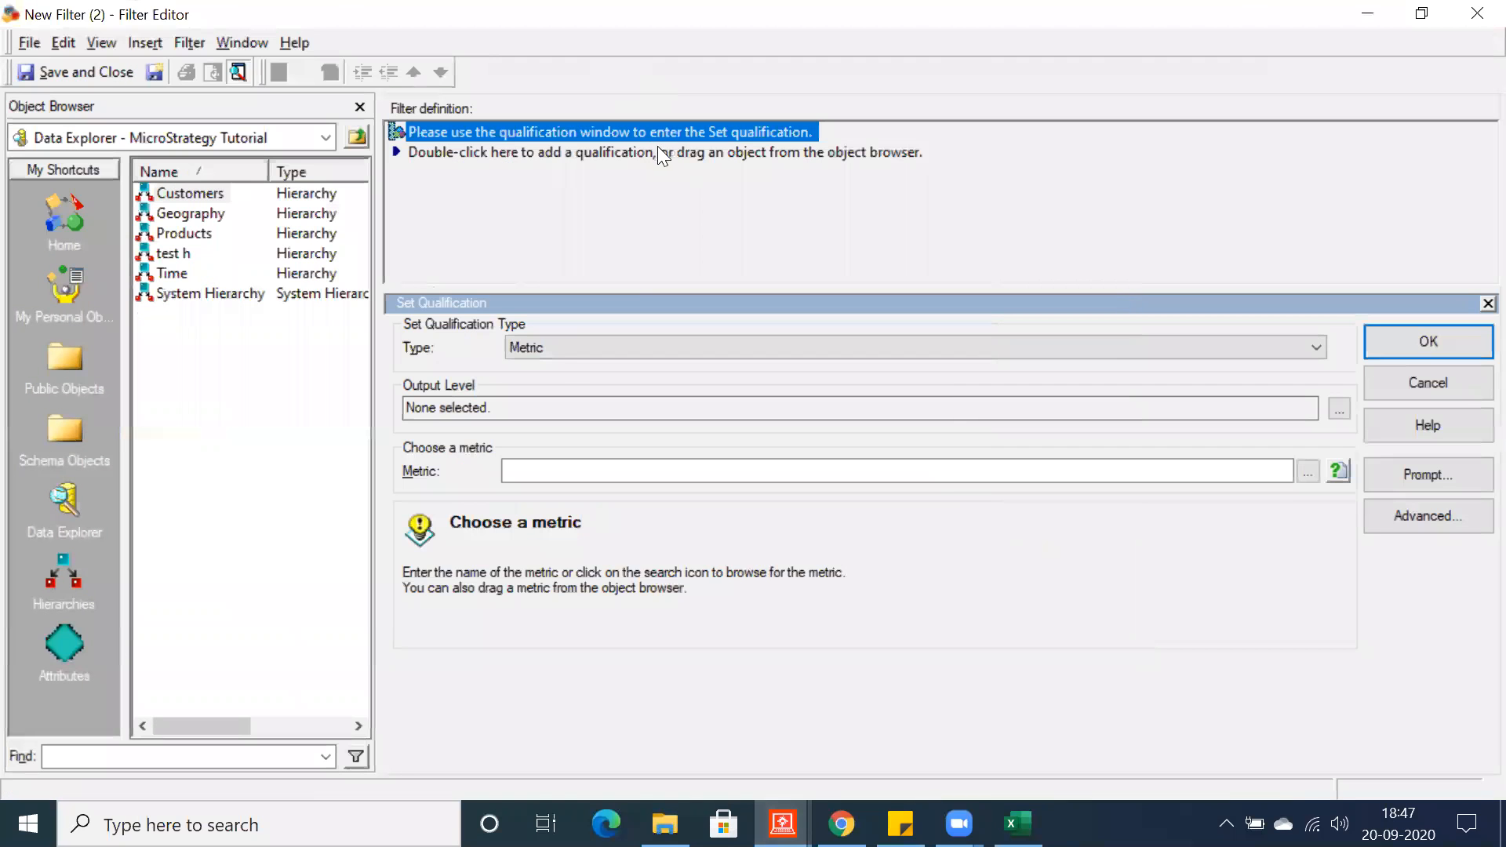
left_click(601, 349)
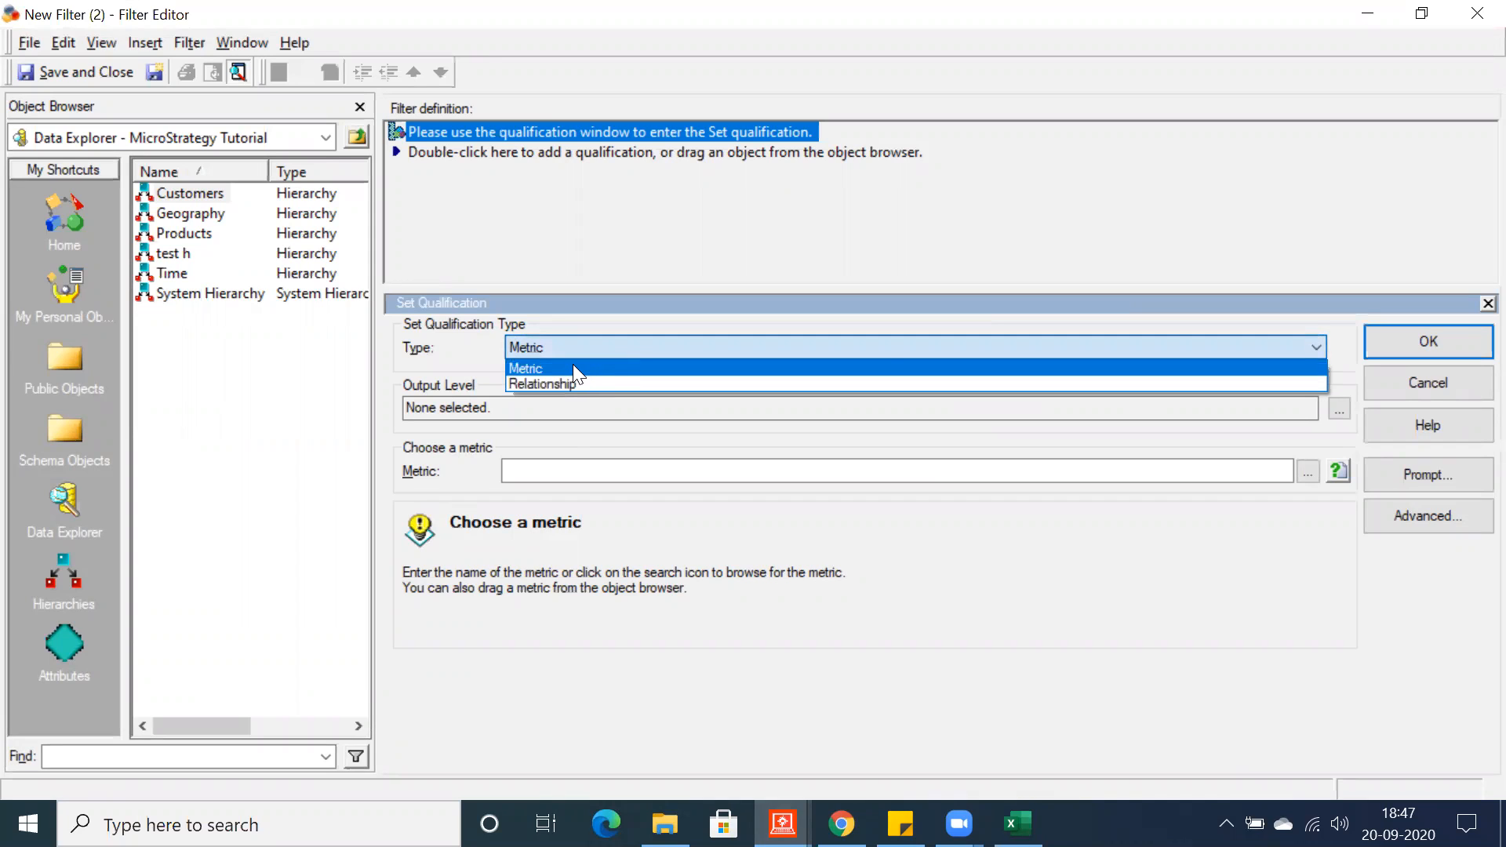
left_click(573, 364)
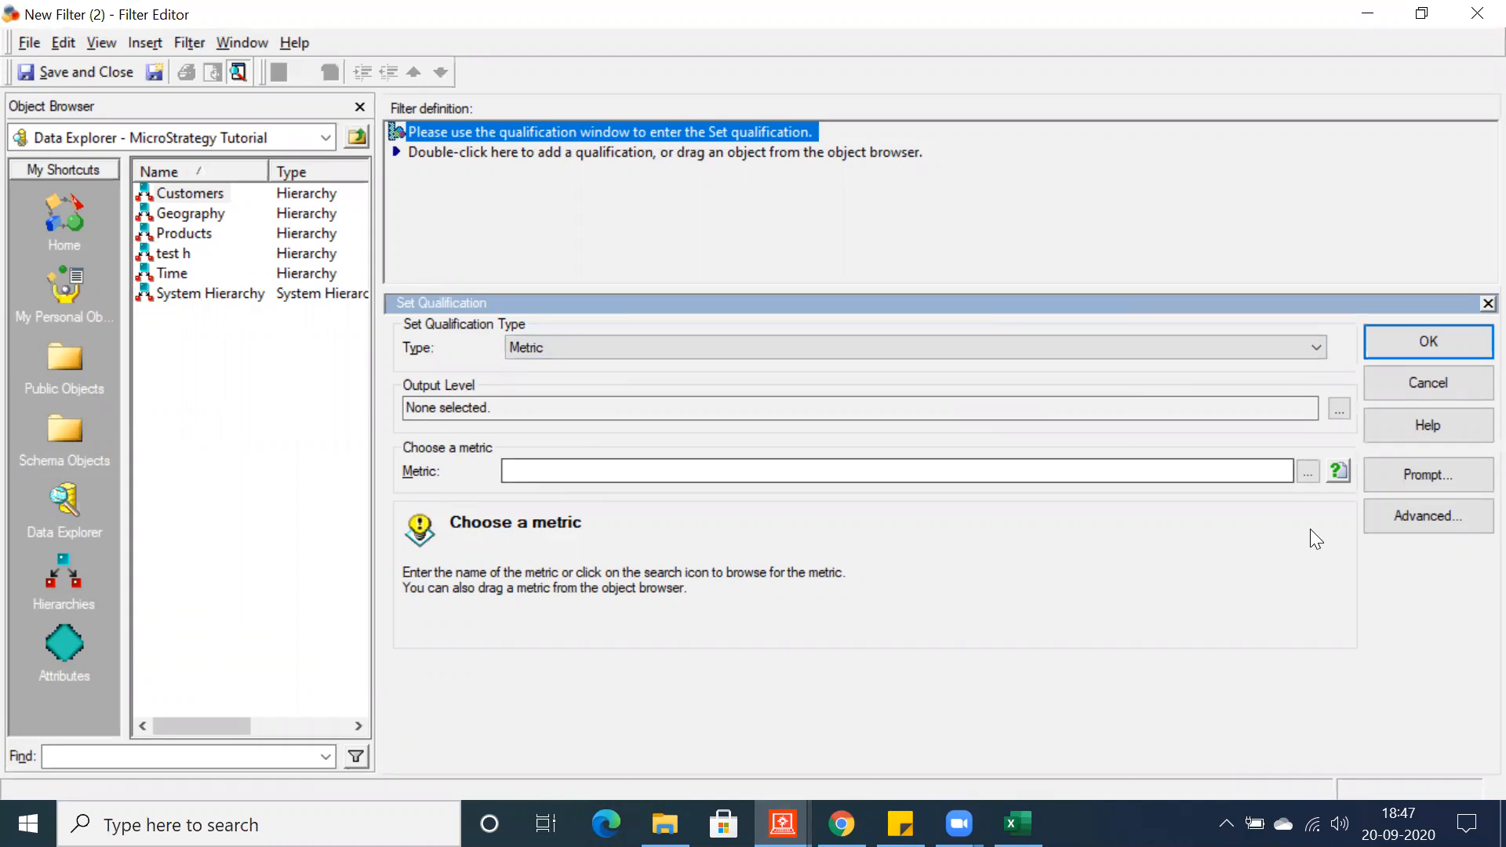
- Choose the Profit metric from the Sales Metrics folder for the set qualification
left_click(1308, 472)
double_click(568, 267)
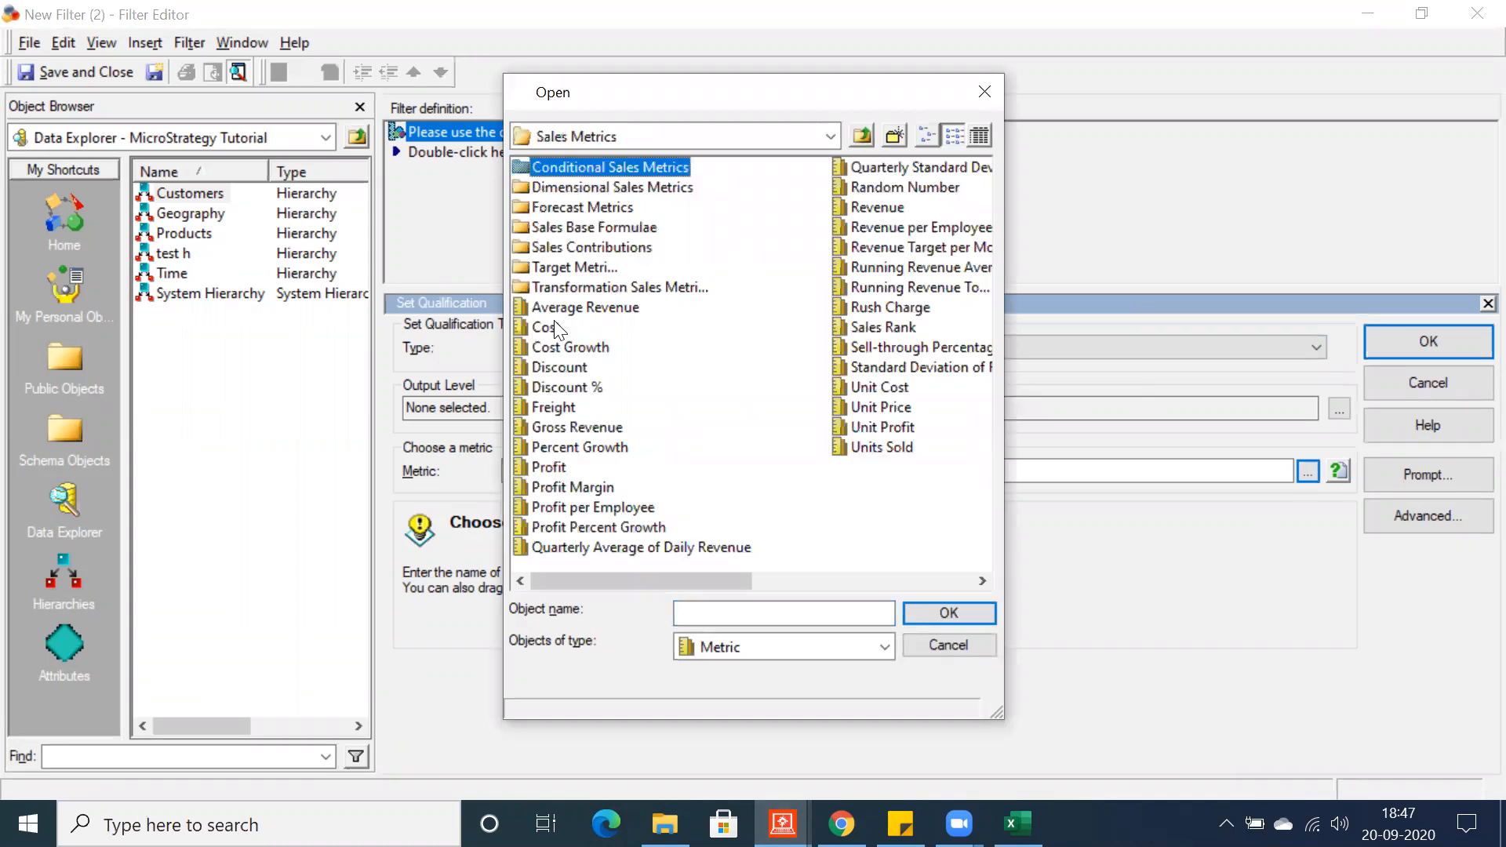
left_click(549, 467)
left_click(919, 616)
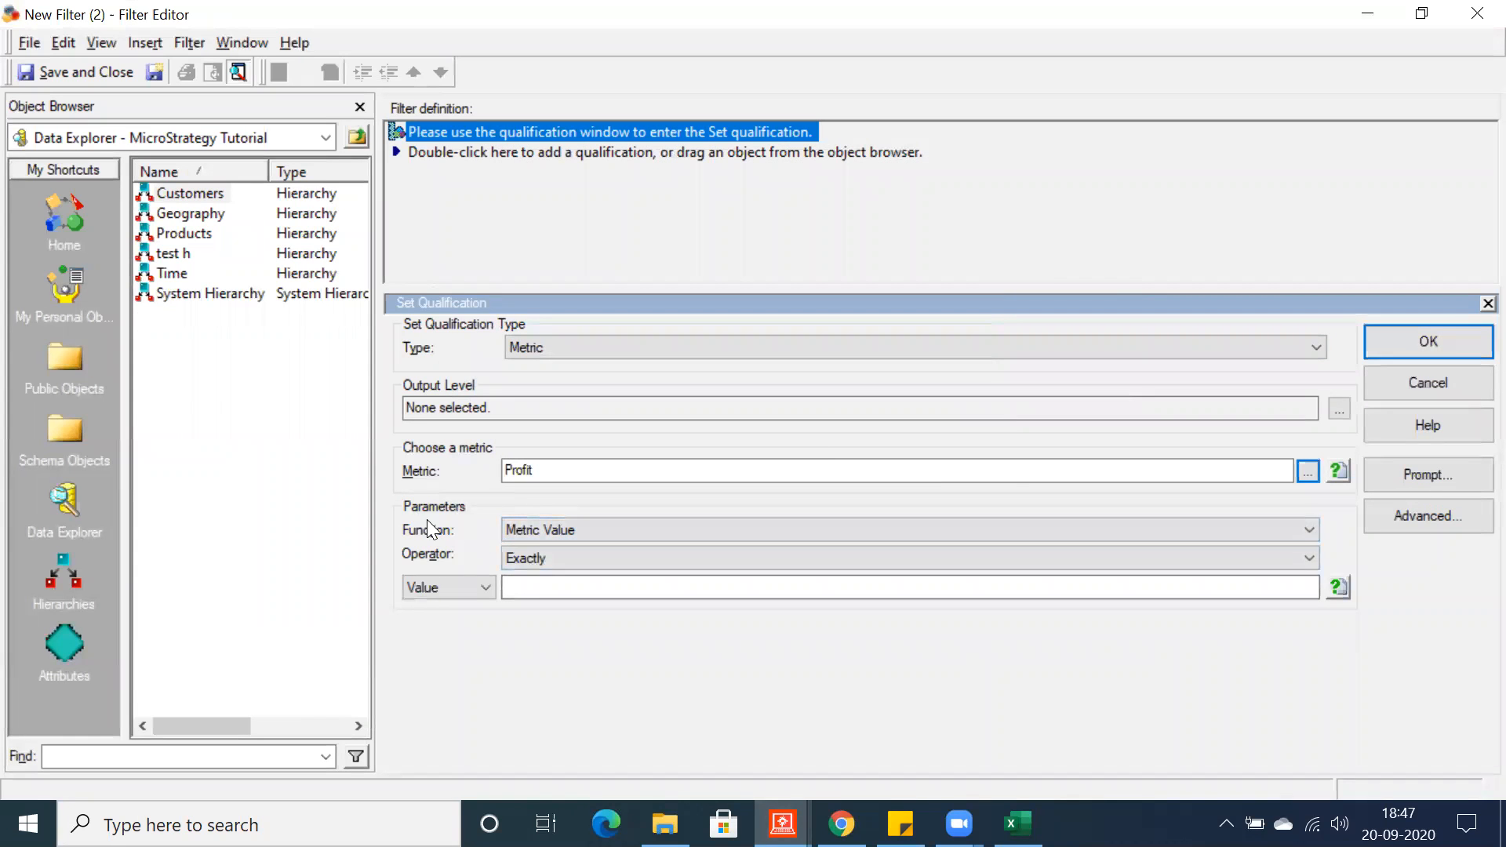
- Keep Metric Value as the function and set the Profit condition to Greater than with a value of 100000
left_click(517, 529)
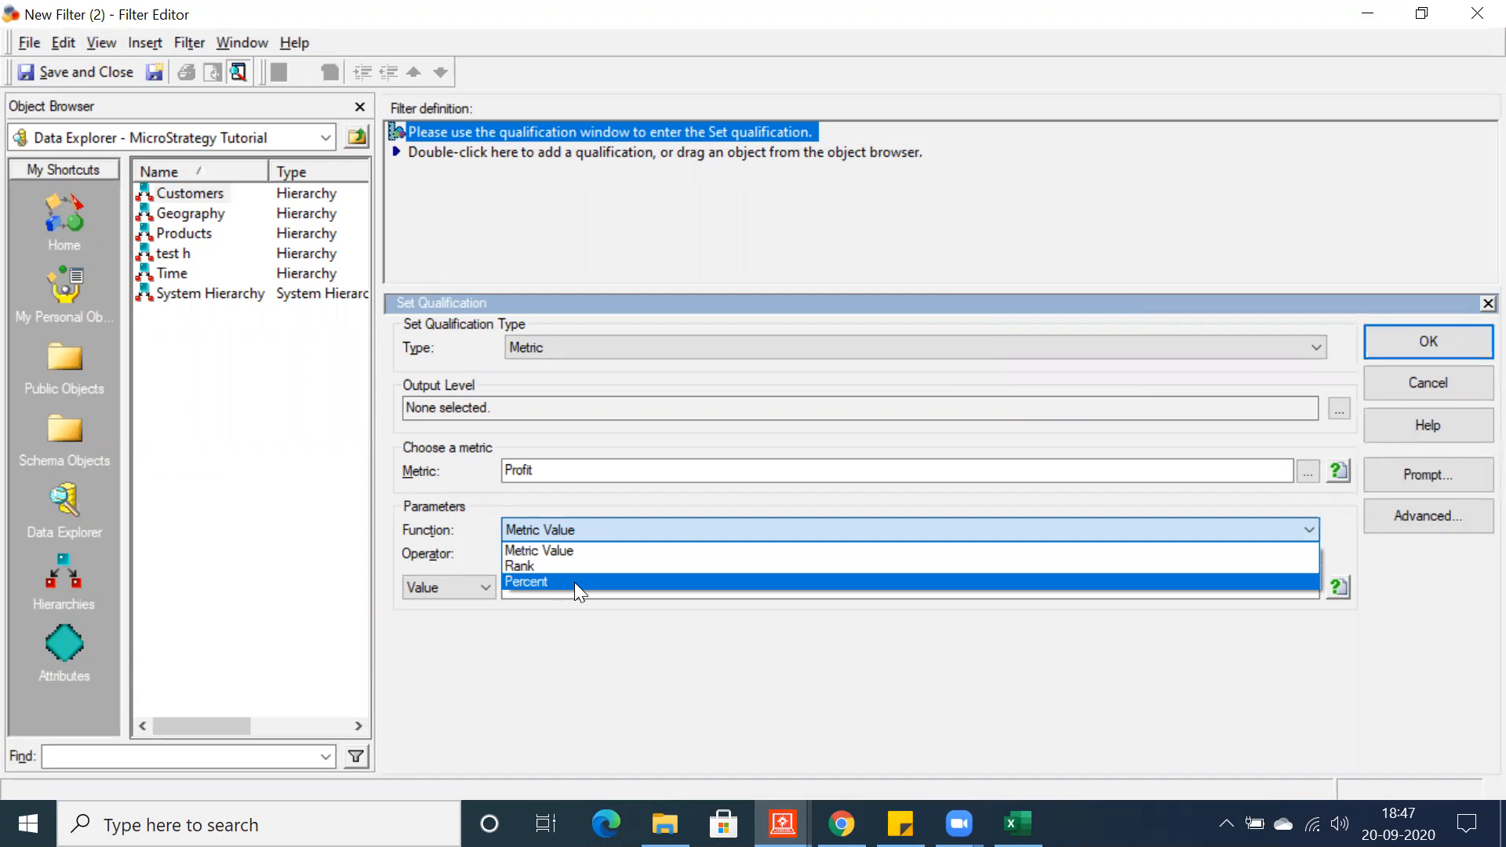
left_click(593, 623)
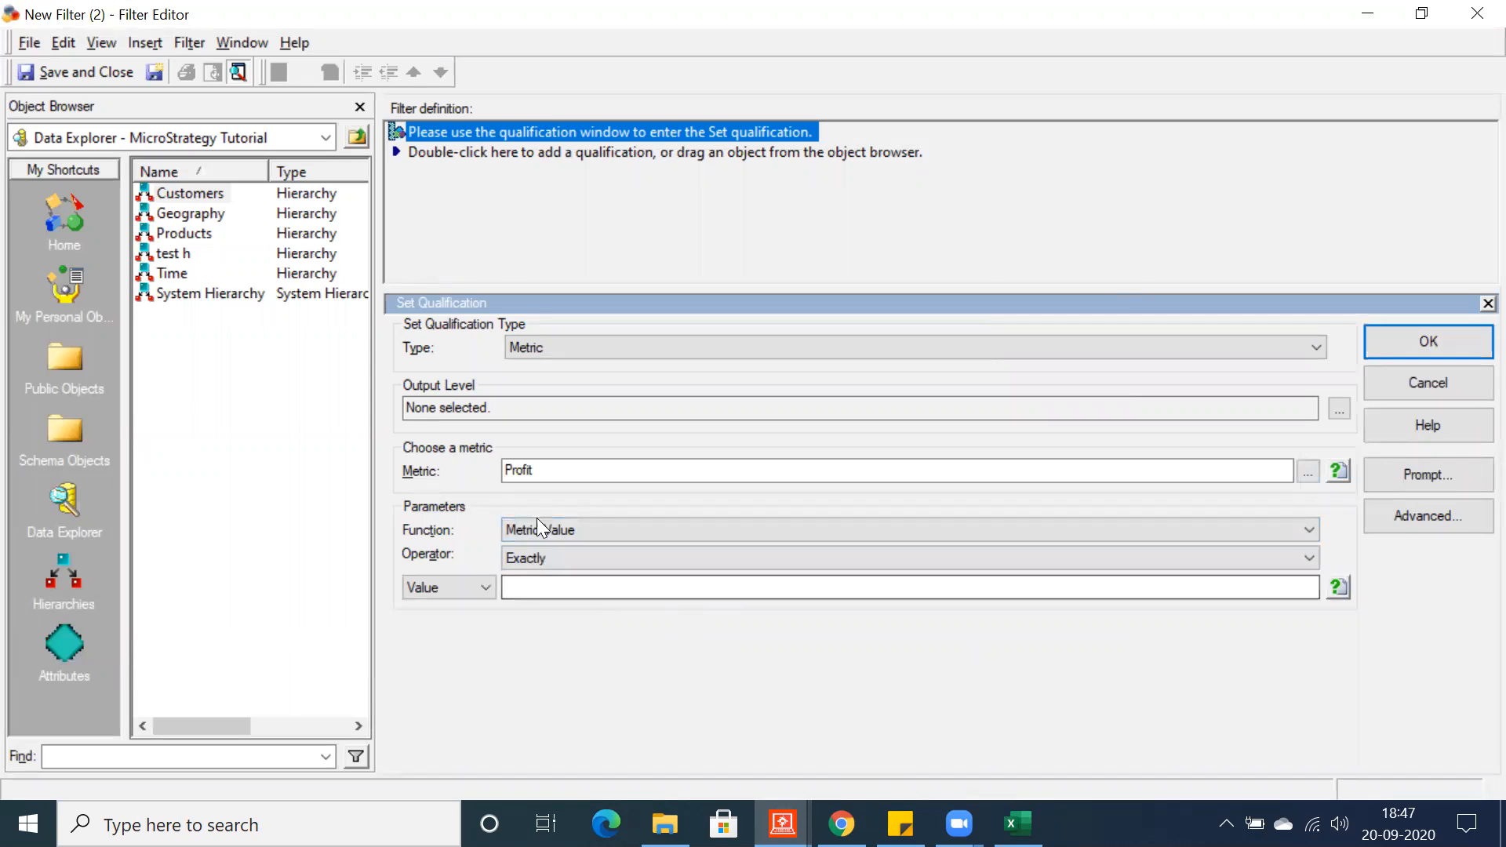
left_click(530, 560)
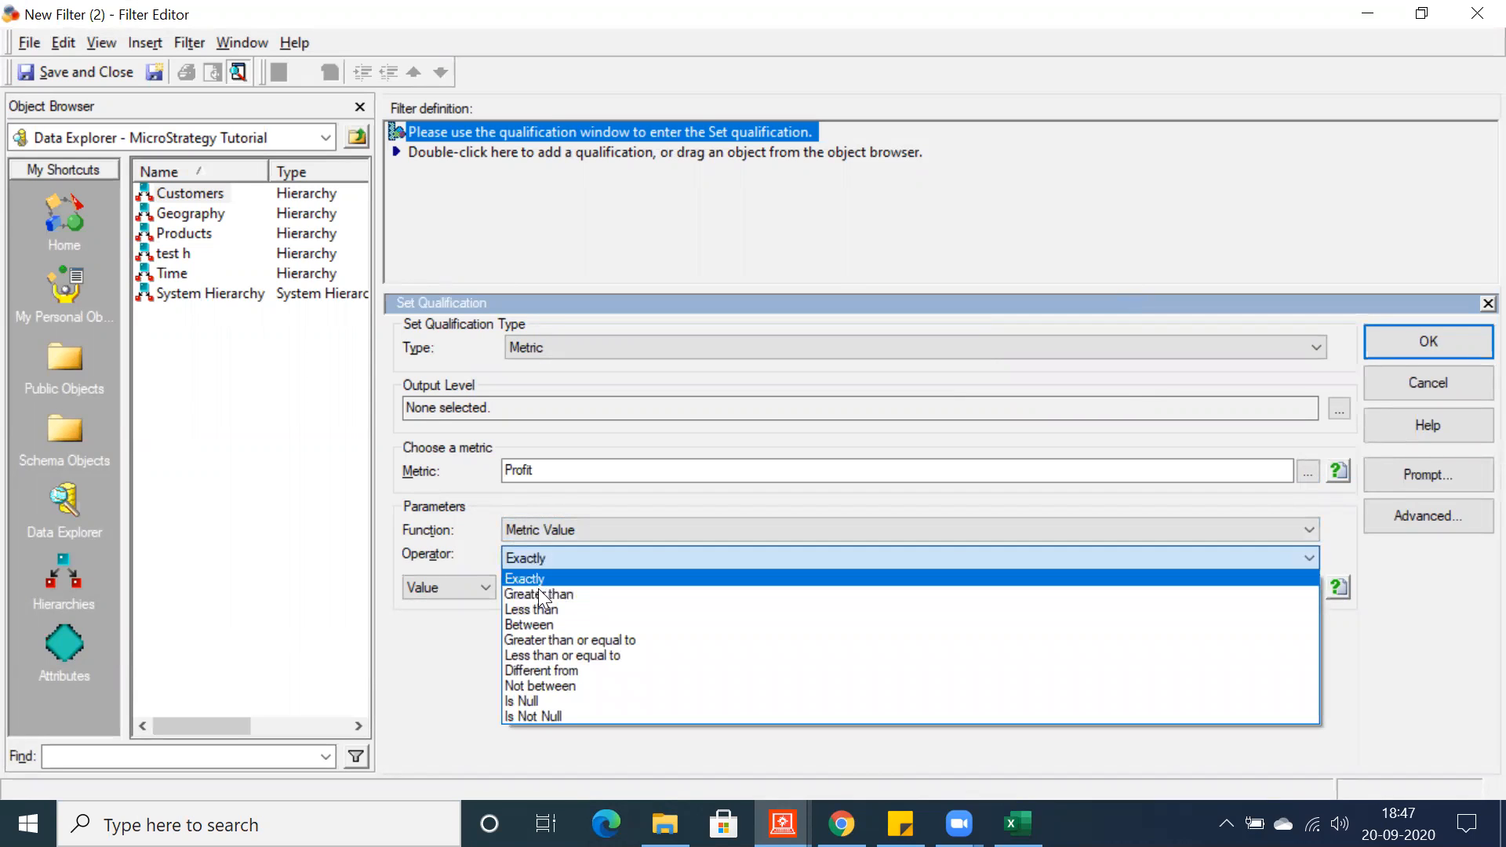
left_click(544, 596)
left_click(529, 585)
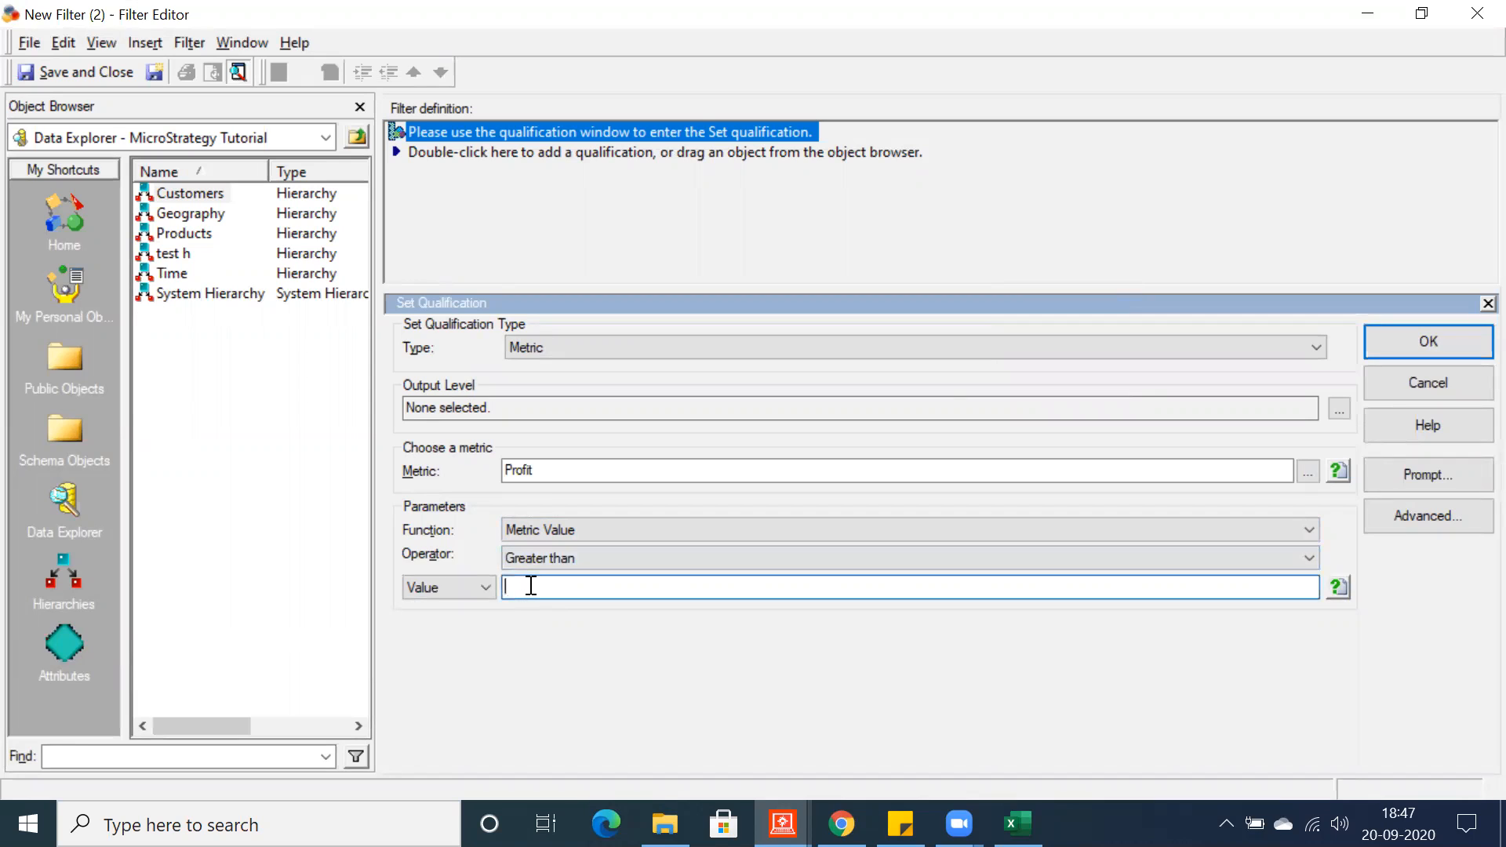
type("100000")
- Change the Profit condition's operator to Greater than or equal to and apply the set qualification to the filter
left_click(665, 557)
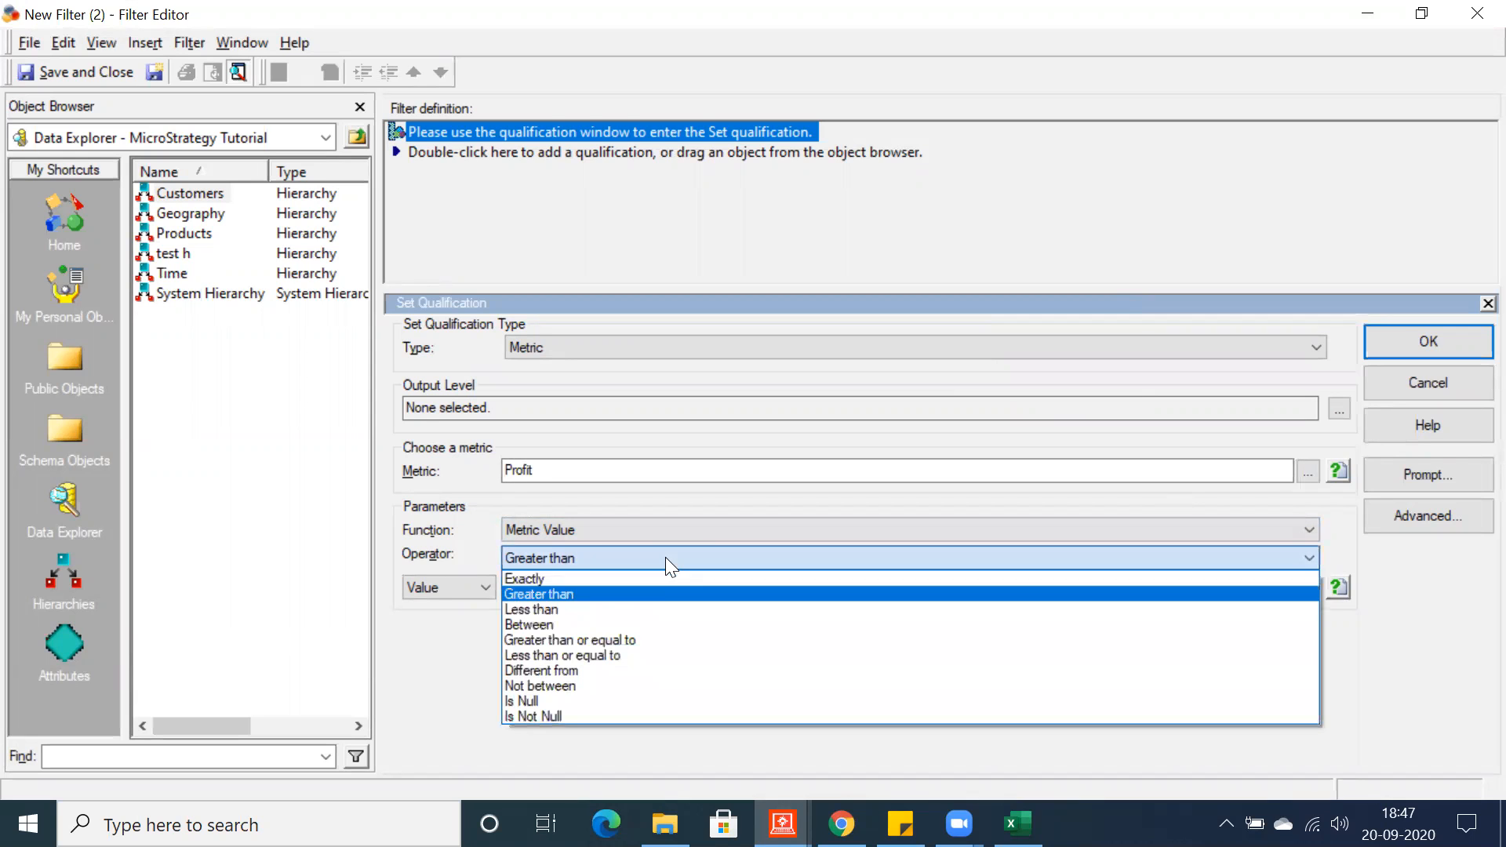
left_click(582, 645)
left_click(622, 580)
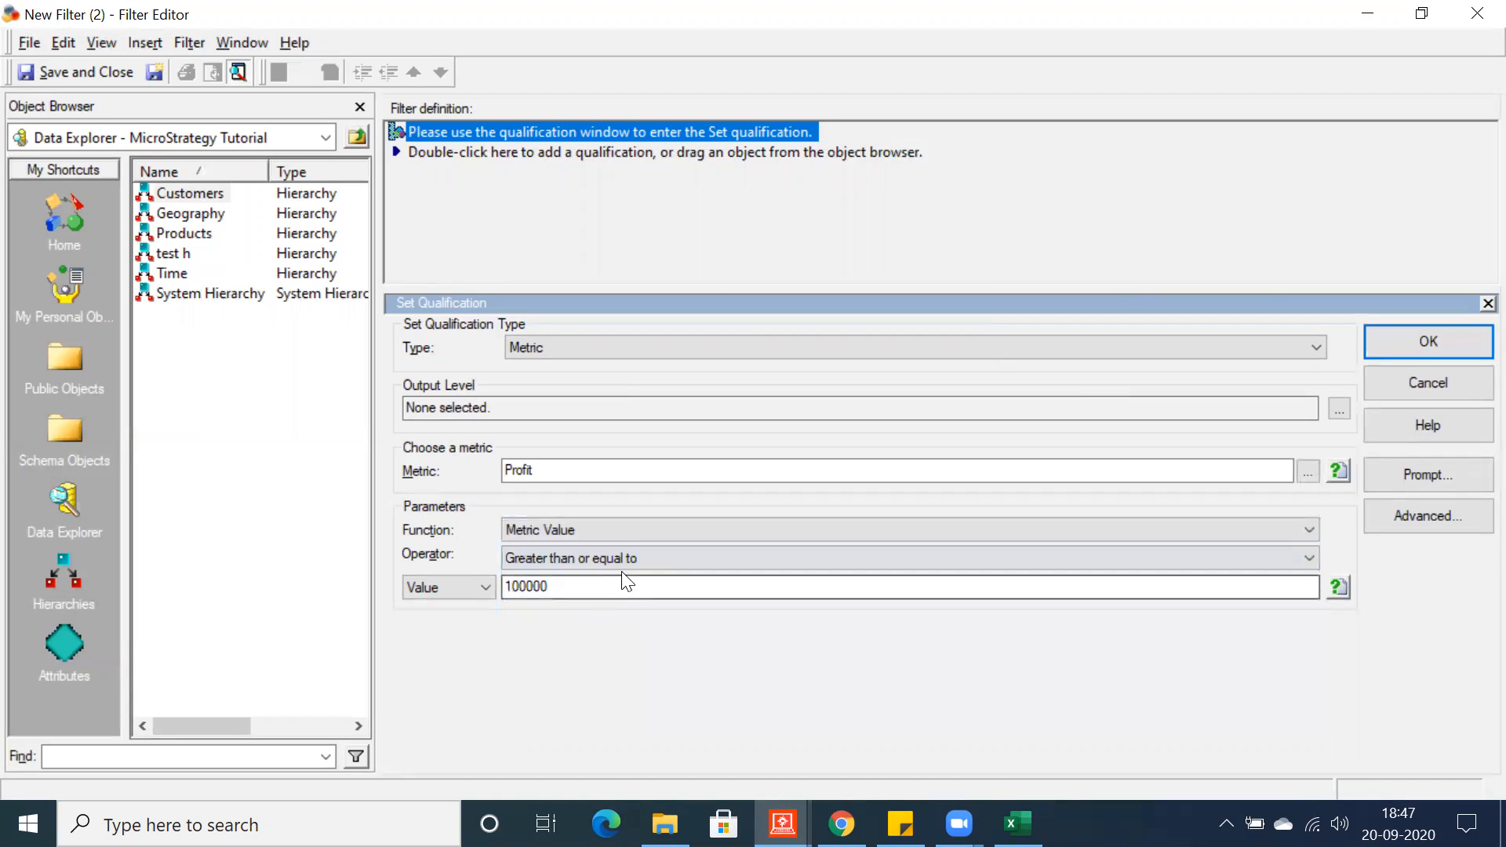
double_click(622, 587)
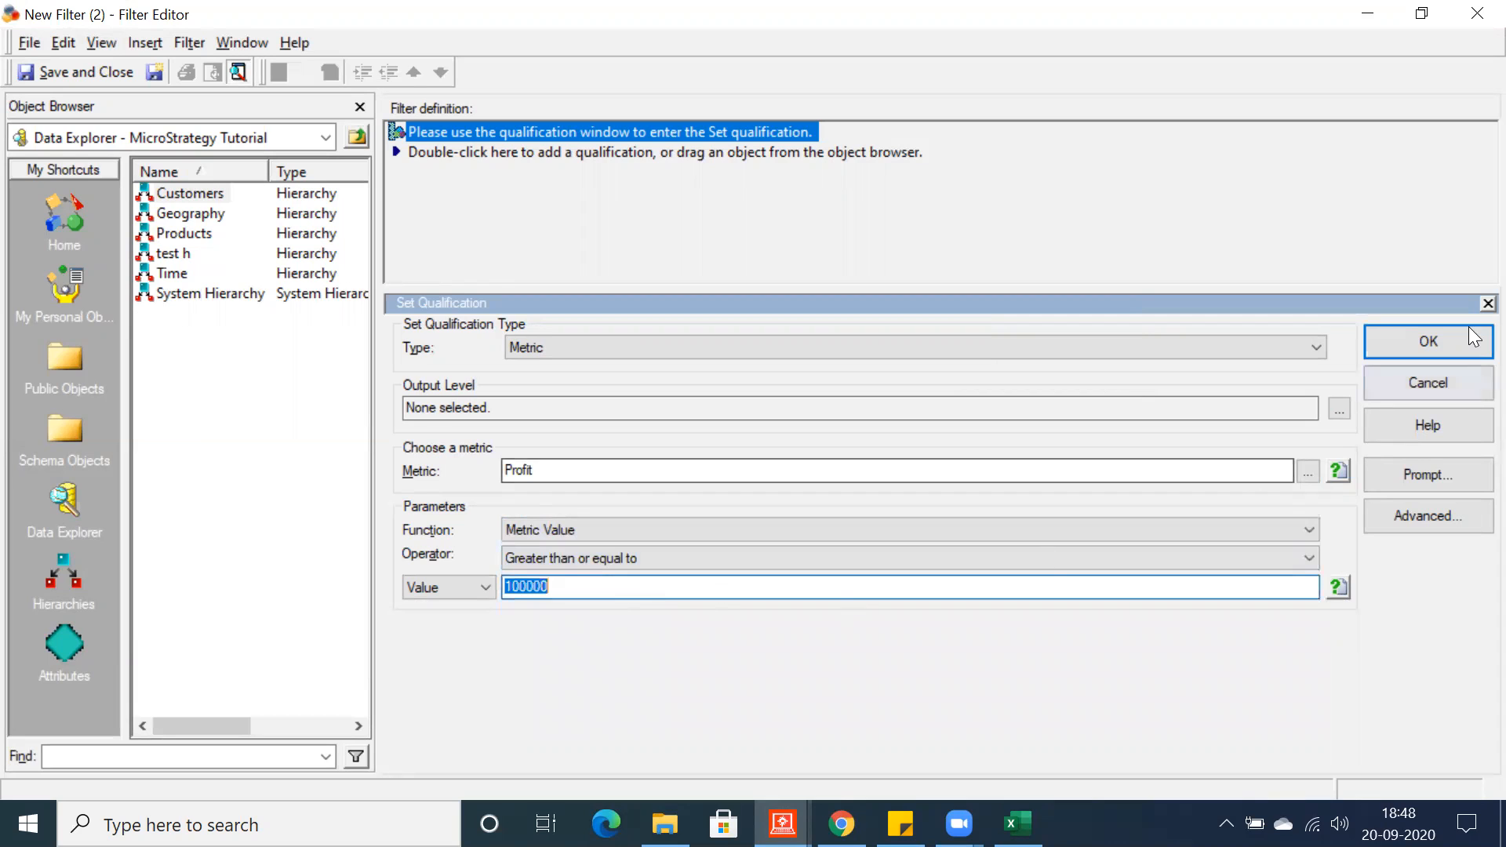
left_click(1443, 350)
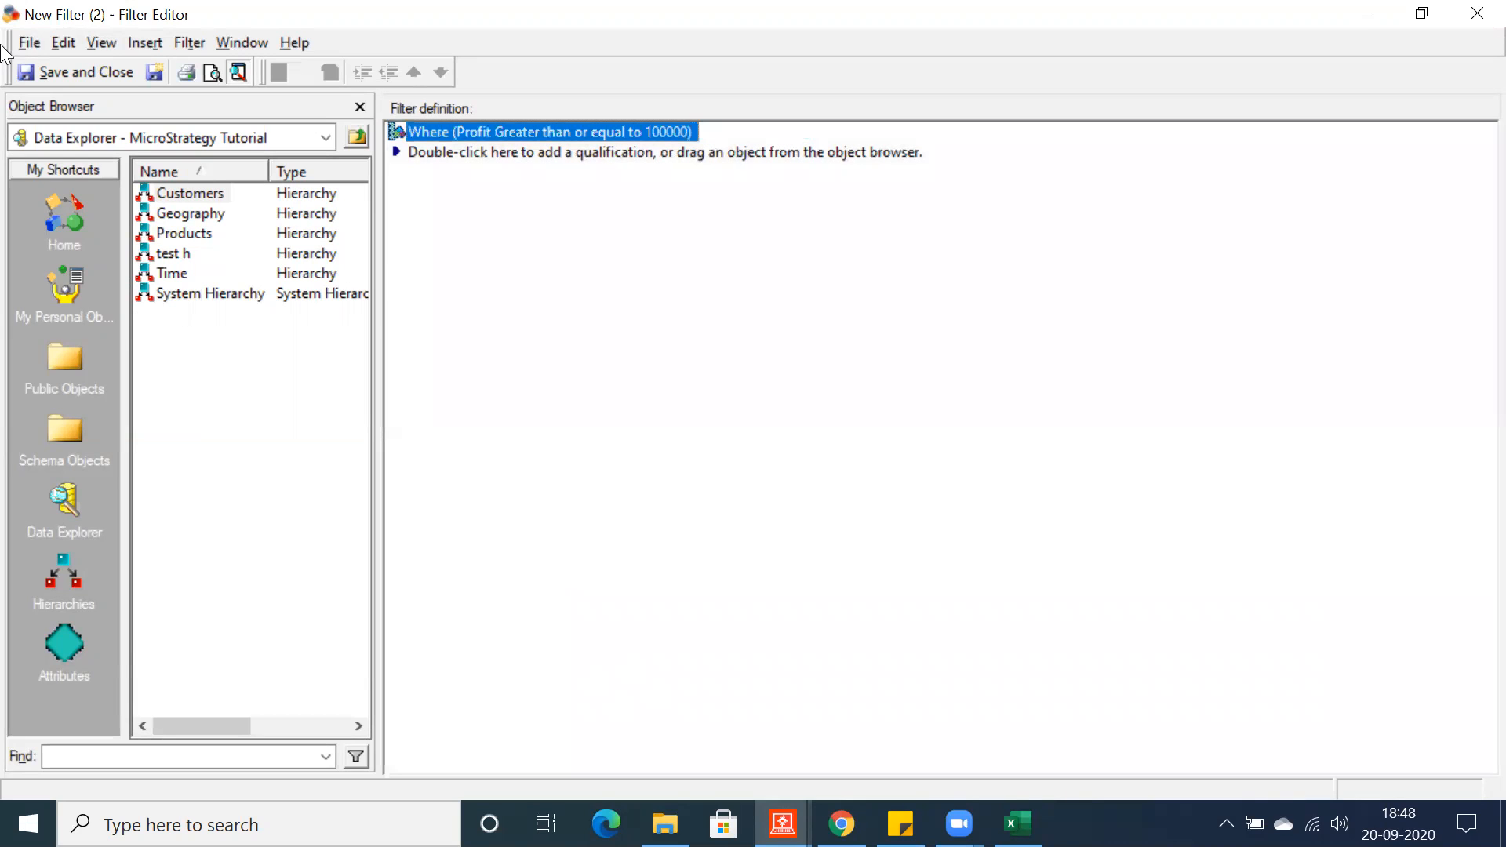
- Save the filter in the Filters folder as "Profit >= 1 L" and close it
left_click(86, 72)
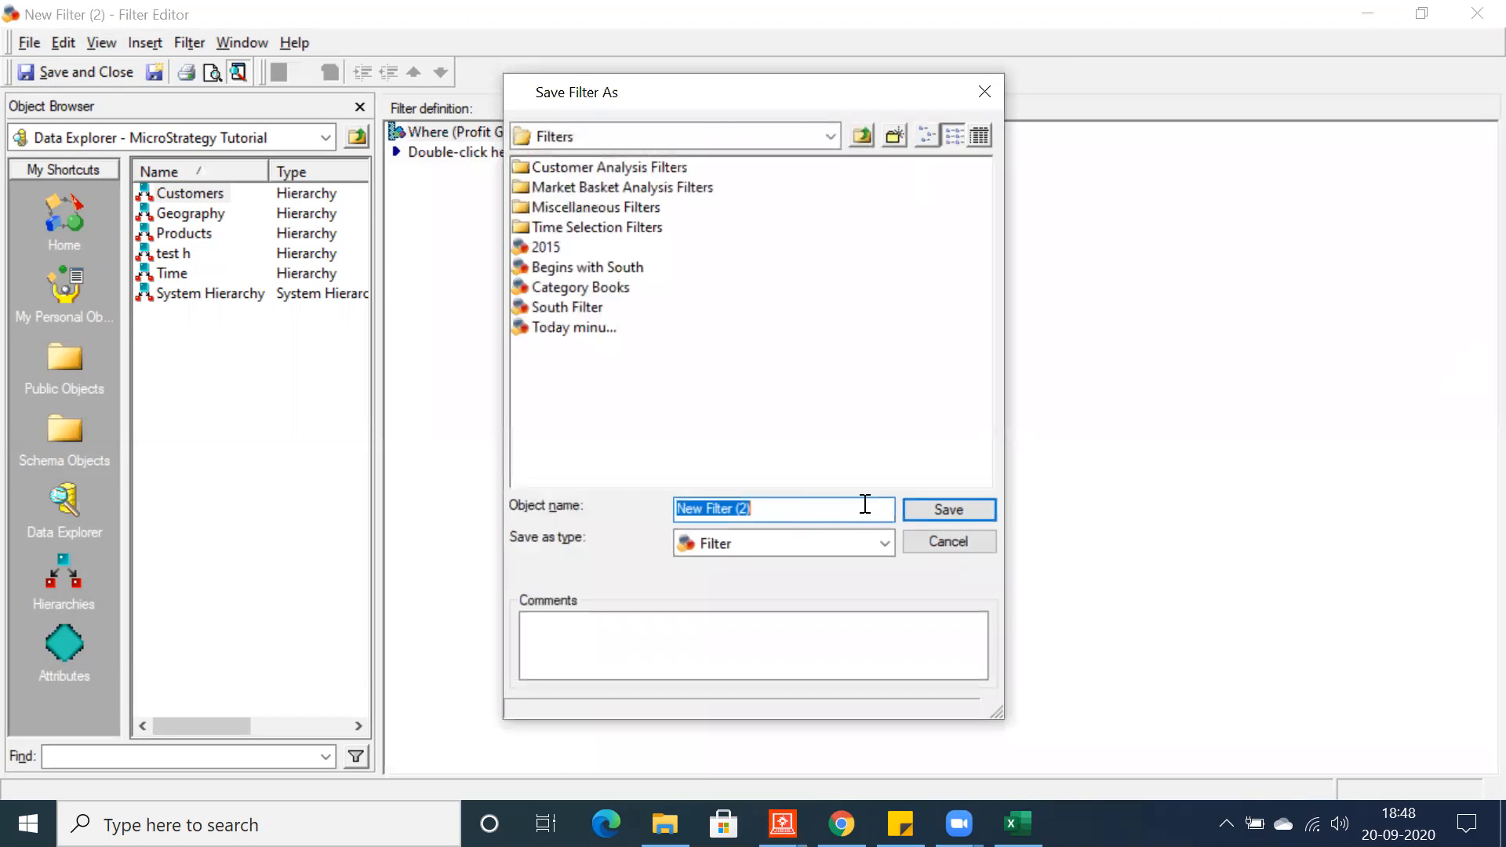
type("Profit >")
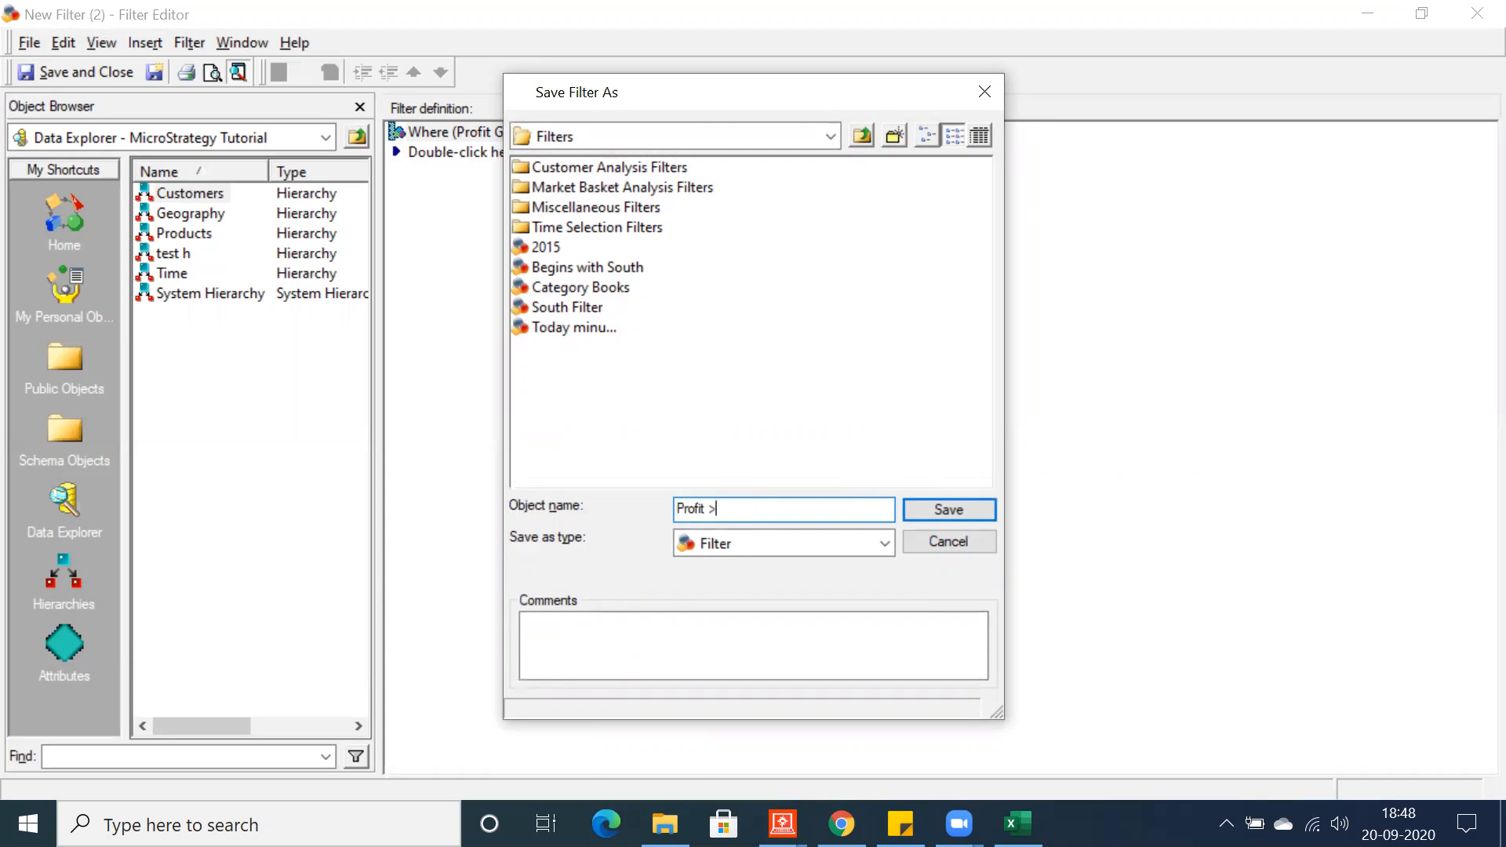
type("= 1Lk")
left_click(985, 510)
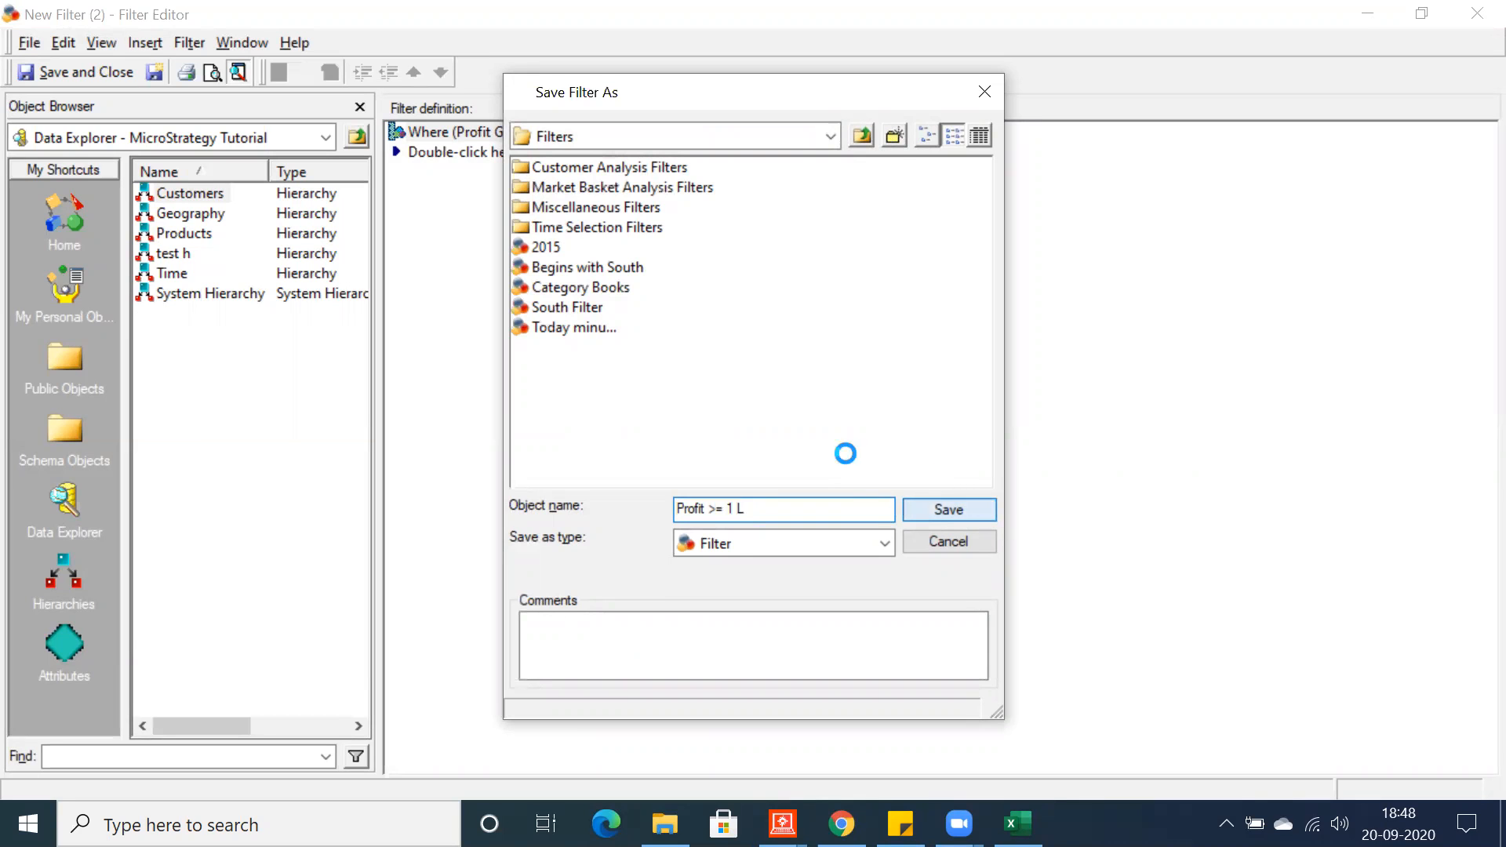
left_click(503, 469)
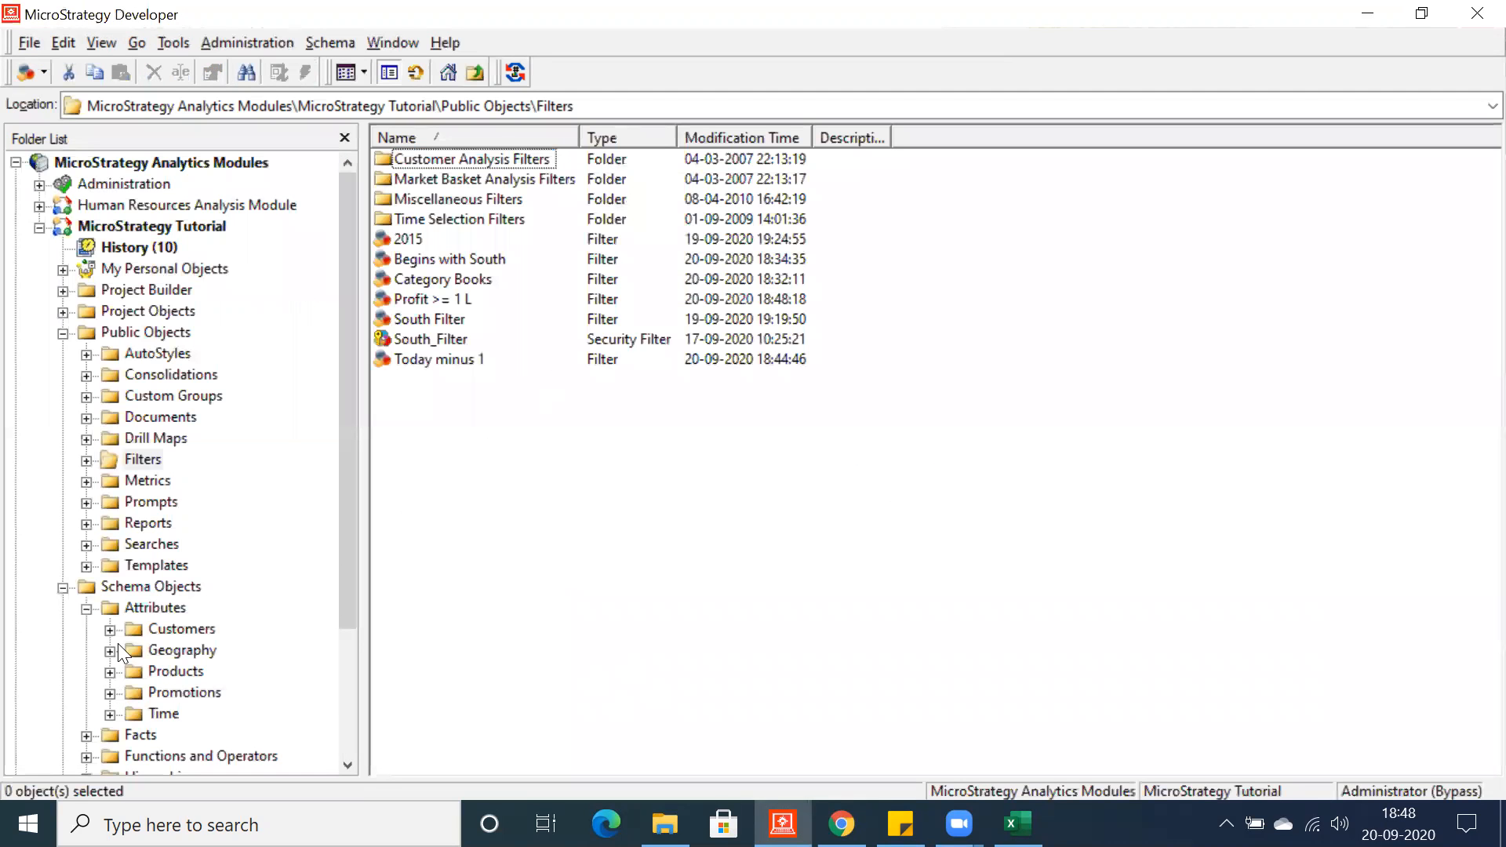
- Create a new blank report in the Reports folder under Public Objects
left_click(143, 523)
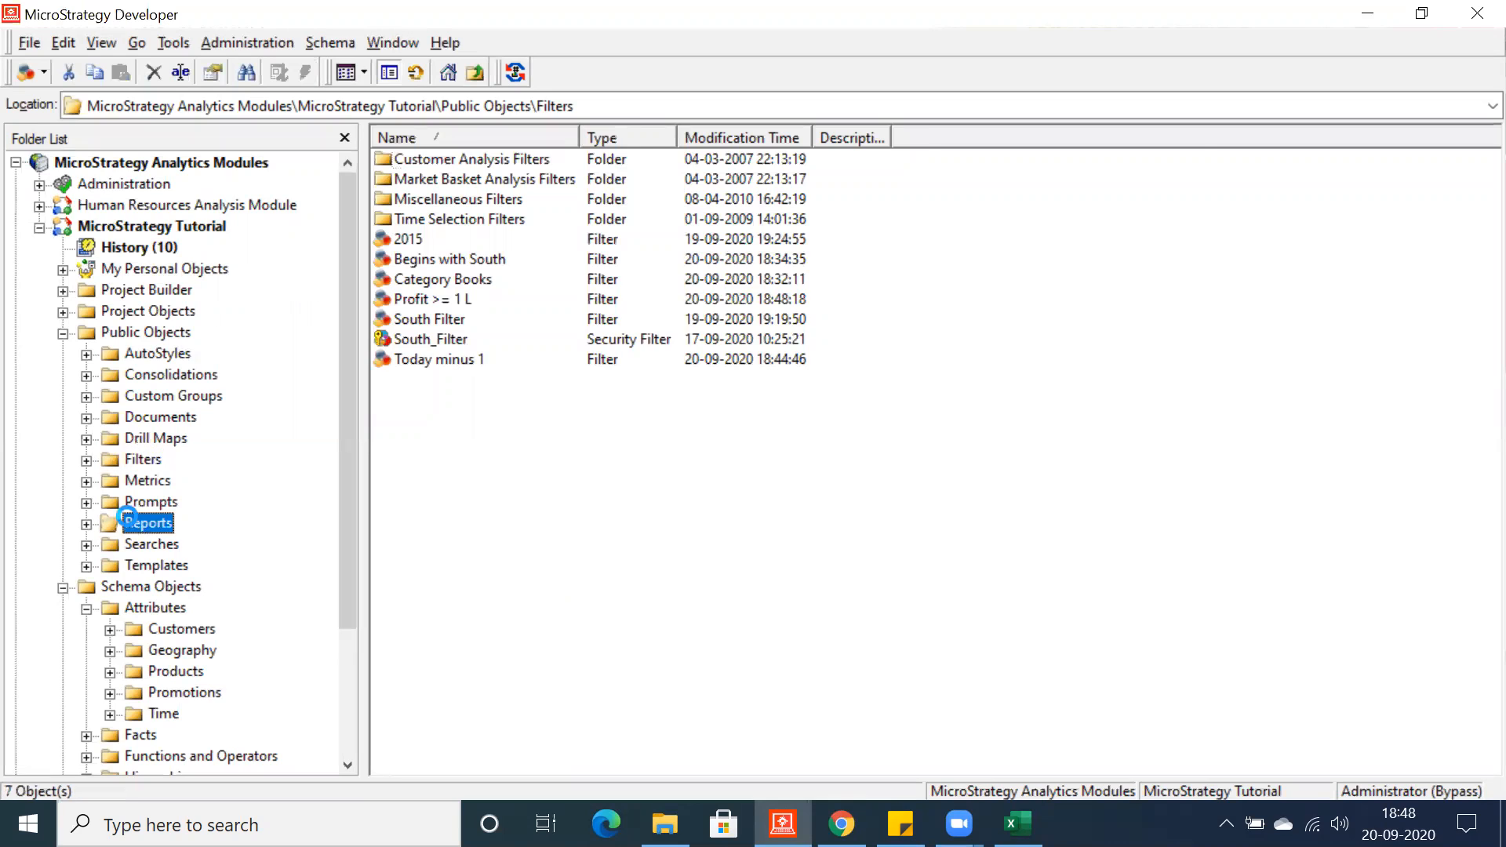
right_click(452, 365)
mouse_move(513, 522)
key("r")
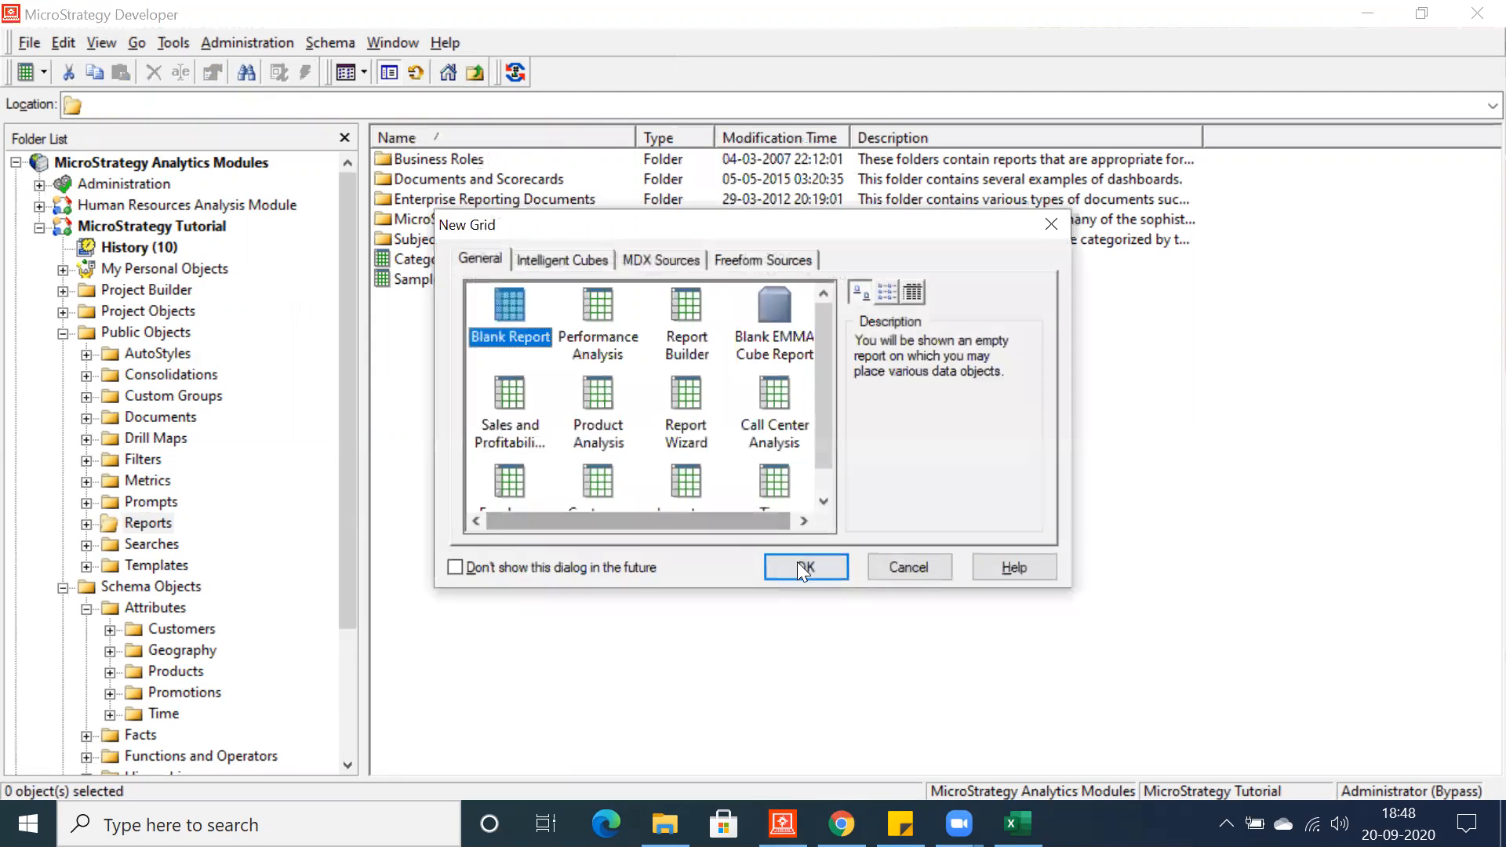
left_click(803, 566)
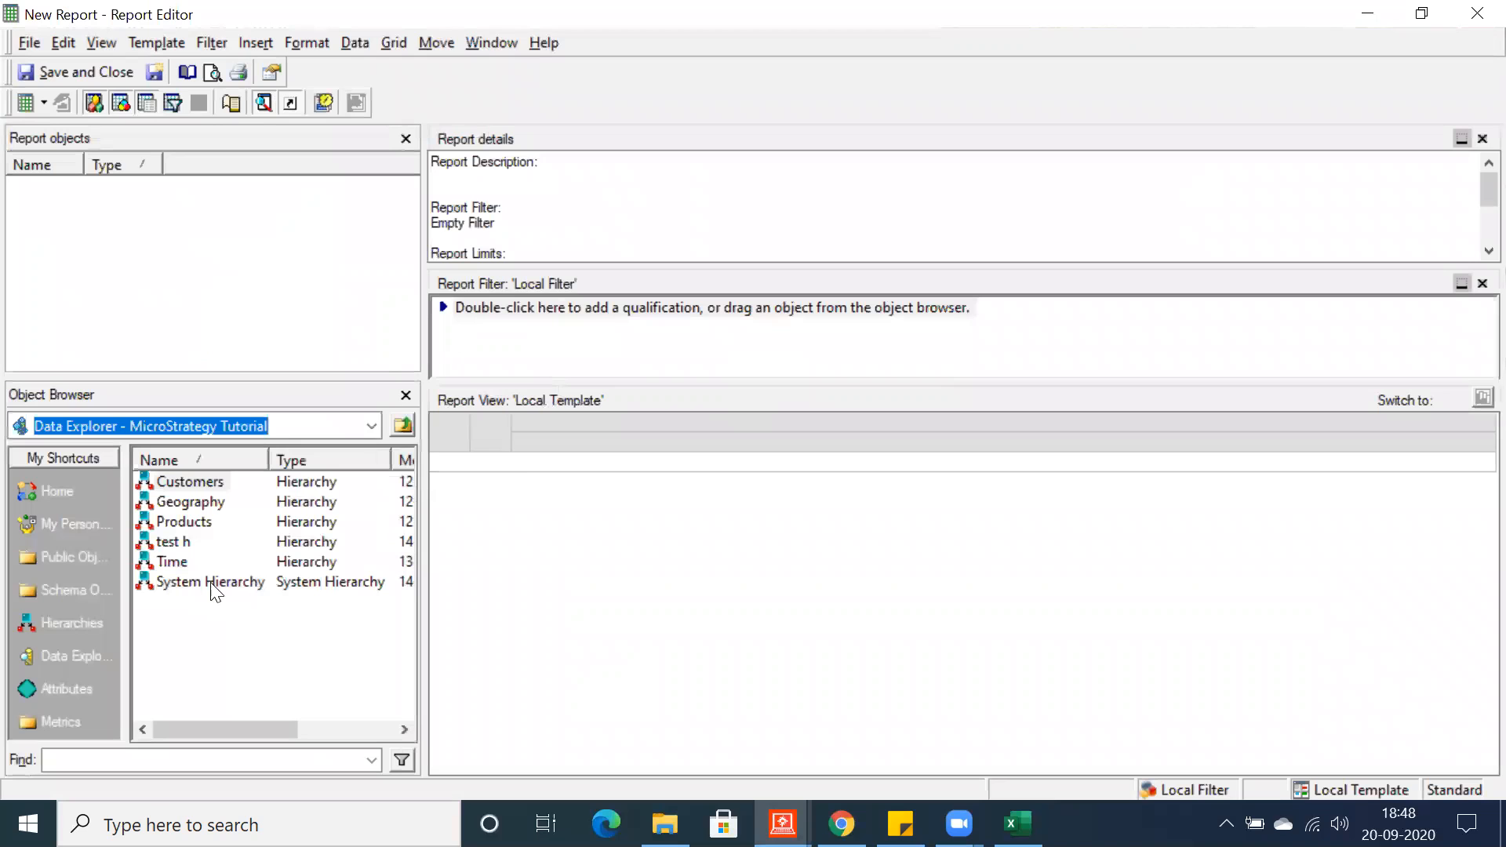
- Add the Subcategory attribute from Products and the Profit metric from Sales Metrics to the report template
left_click(42, 687)
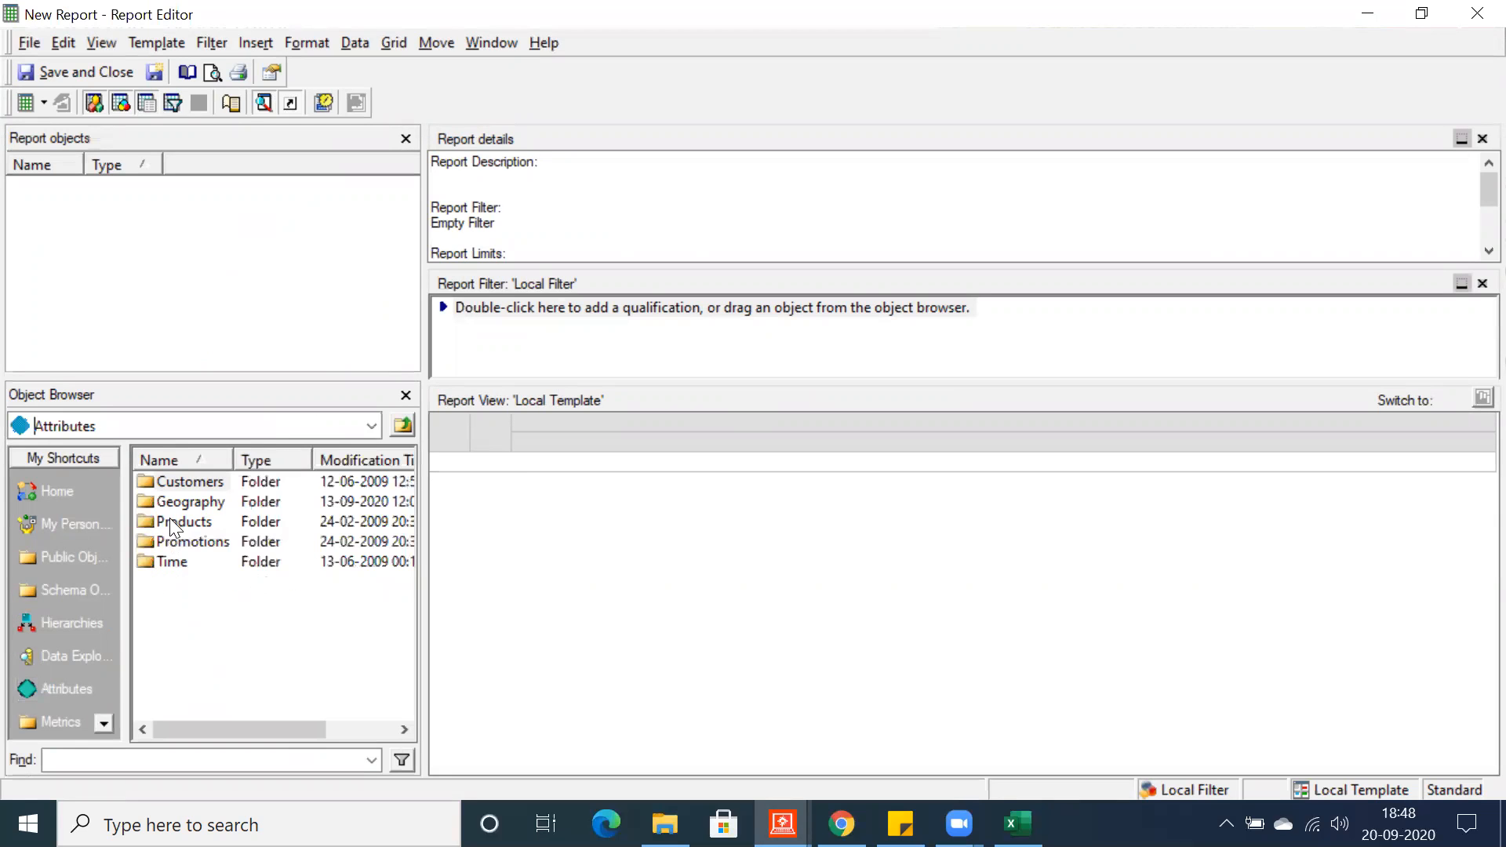
double_click(169, 517)
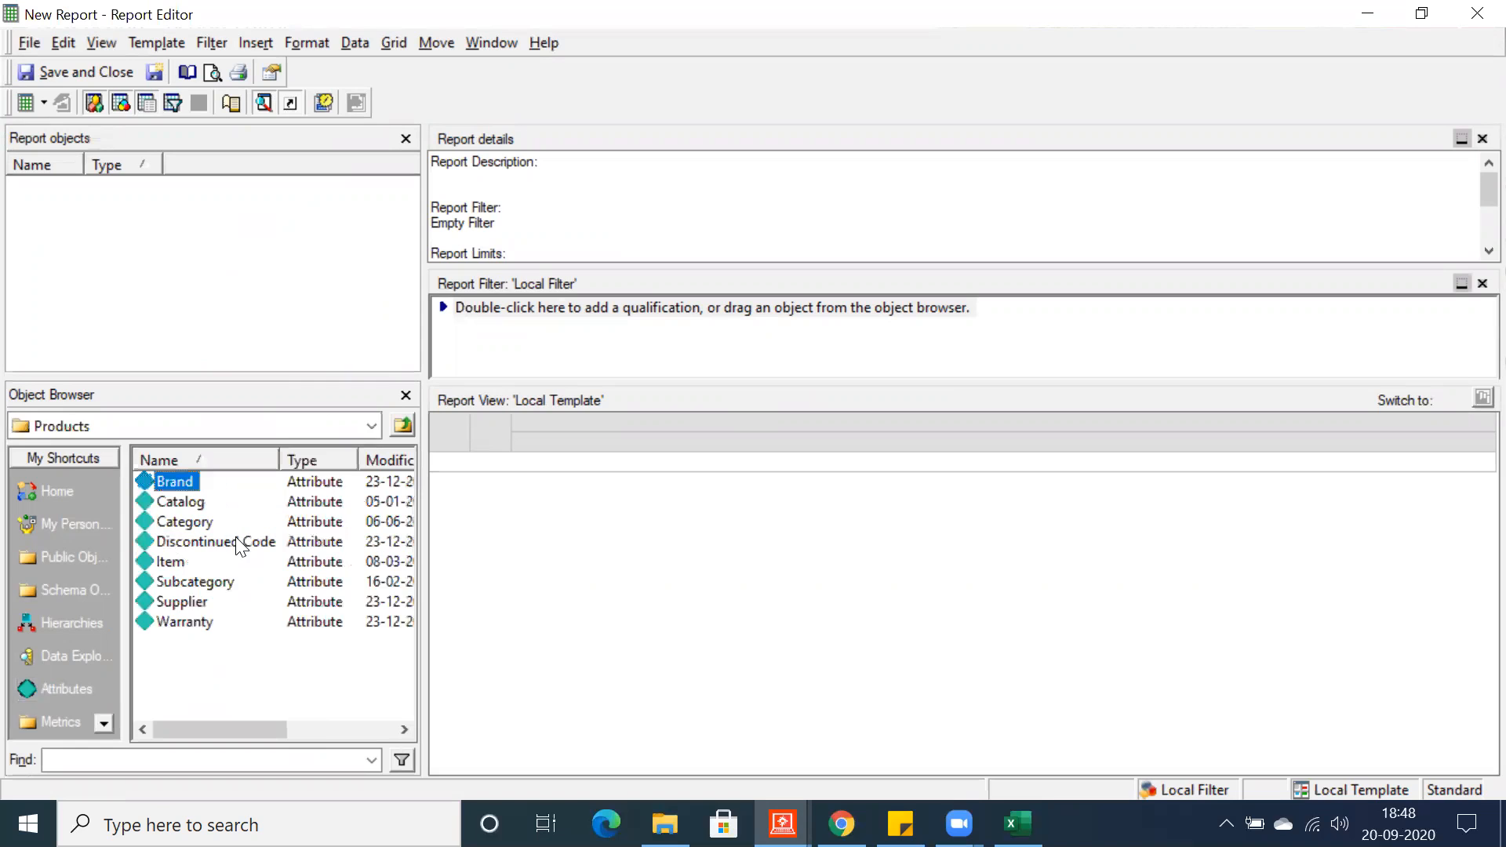
double_click(188, 582)
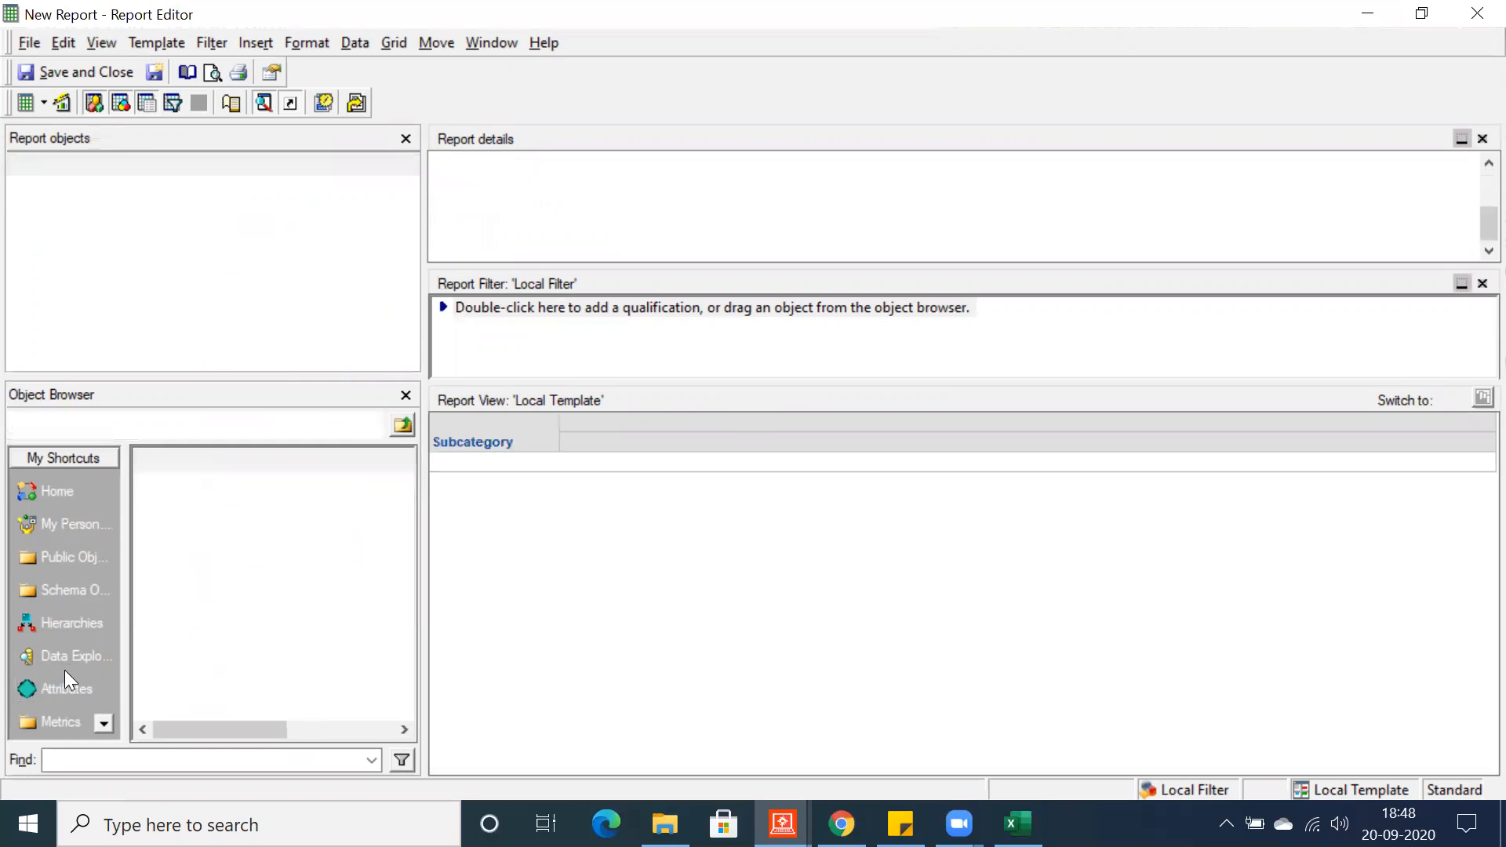
left_click(39, 723)
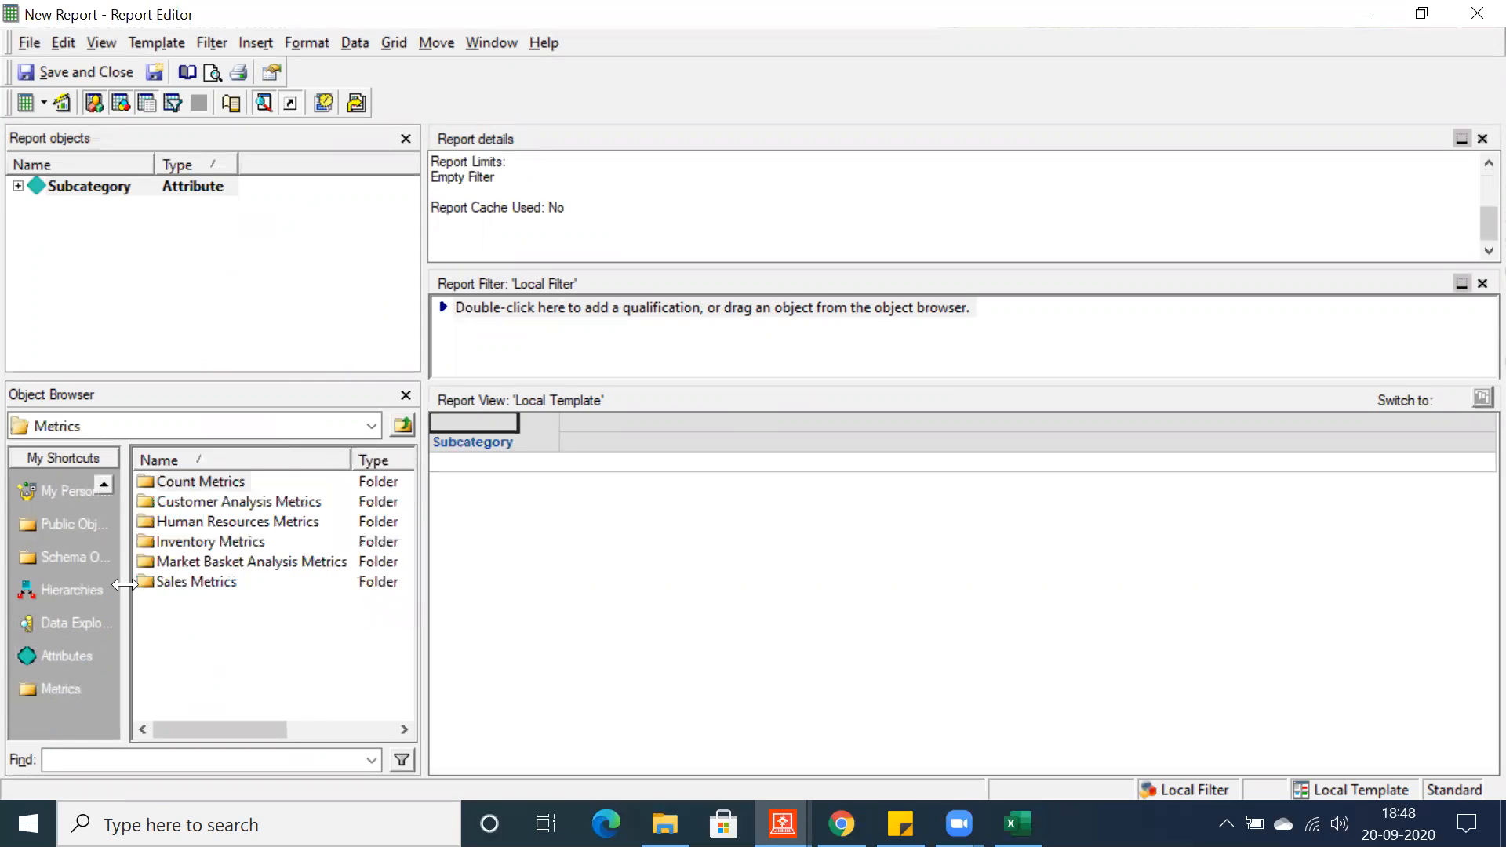
double_click(171, 583)
scroll(179, 612, "down", 1)
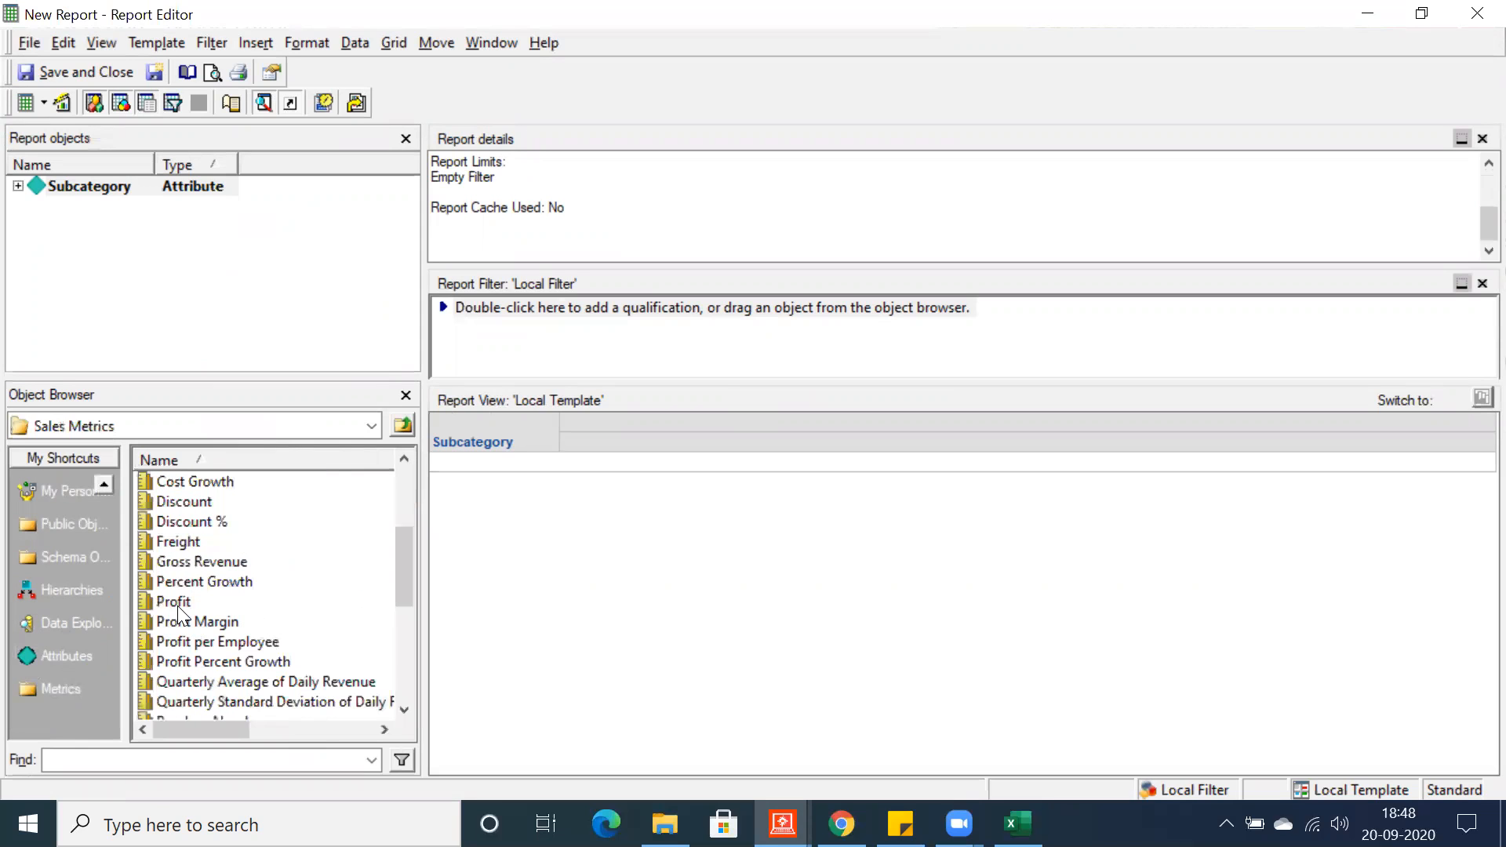
left_click_drag(177, 604, 529, 463)
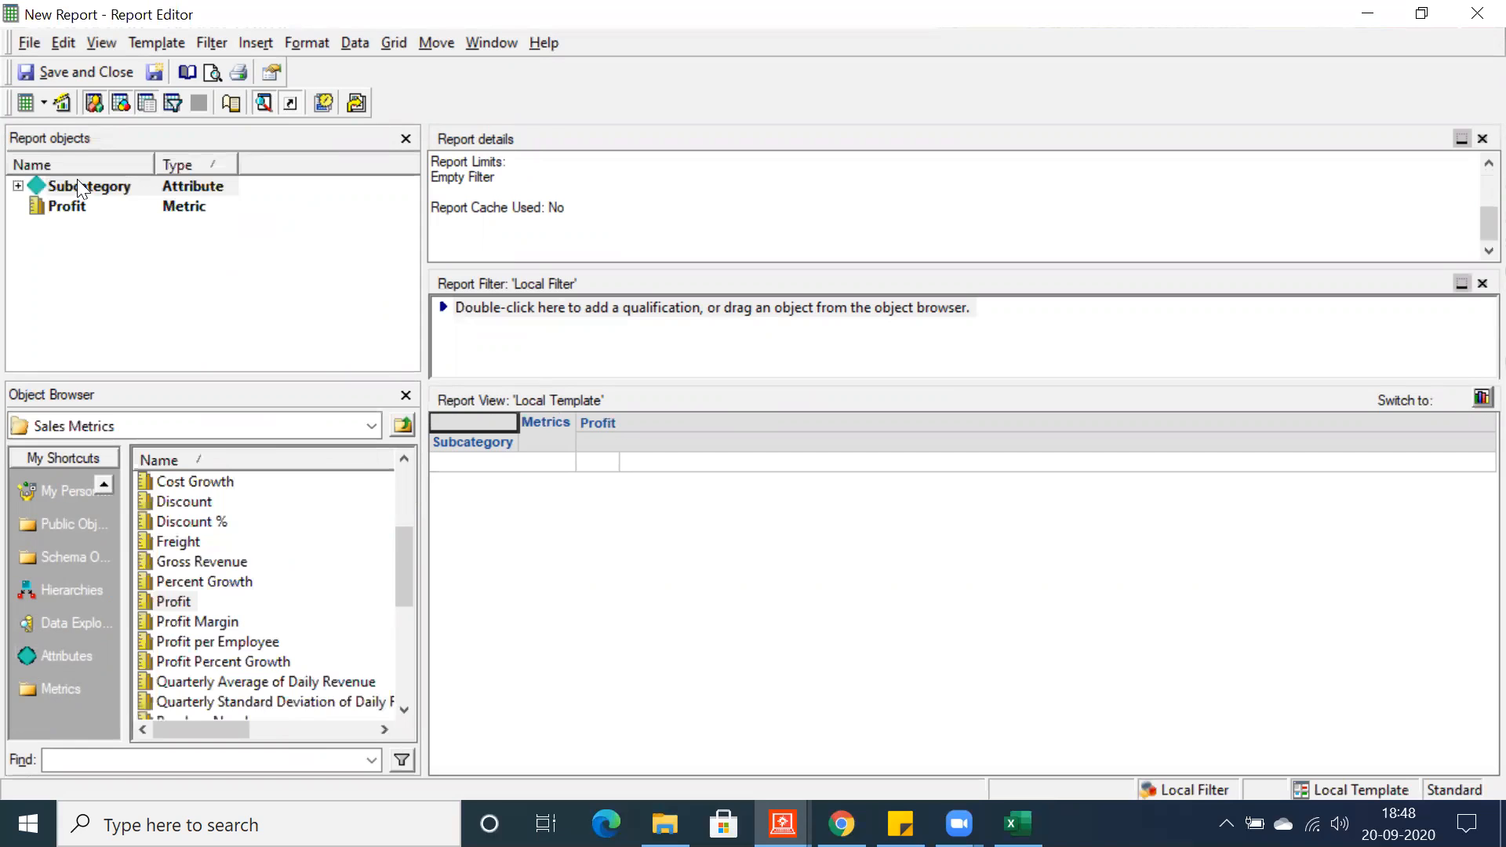
- Run the report and sort its rows by Profit in descending order to inspect the values around 100000
key("F11")
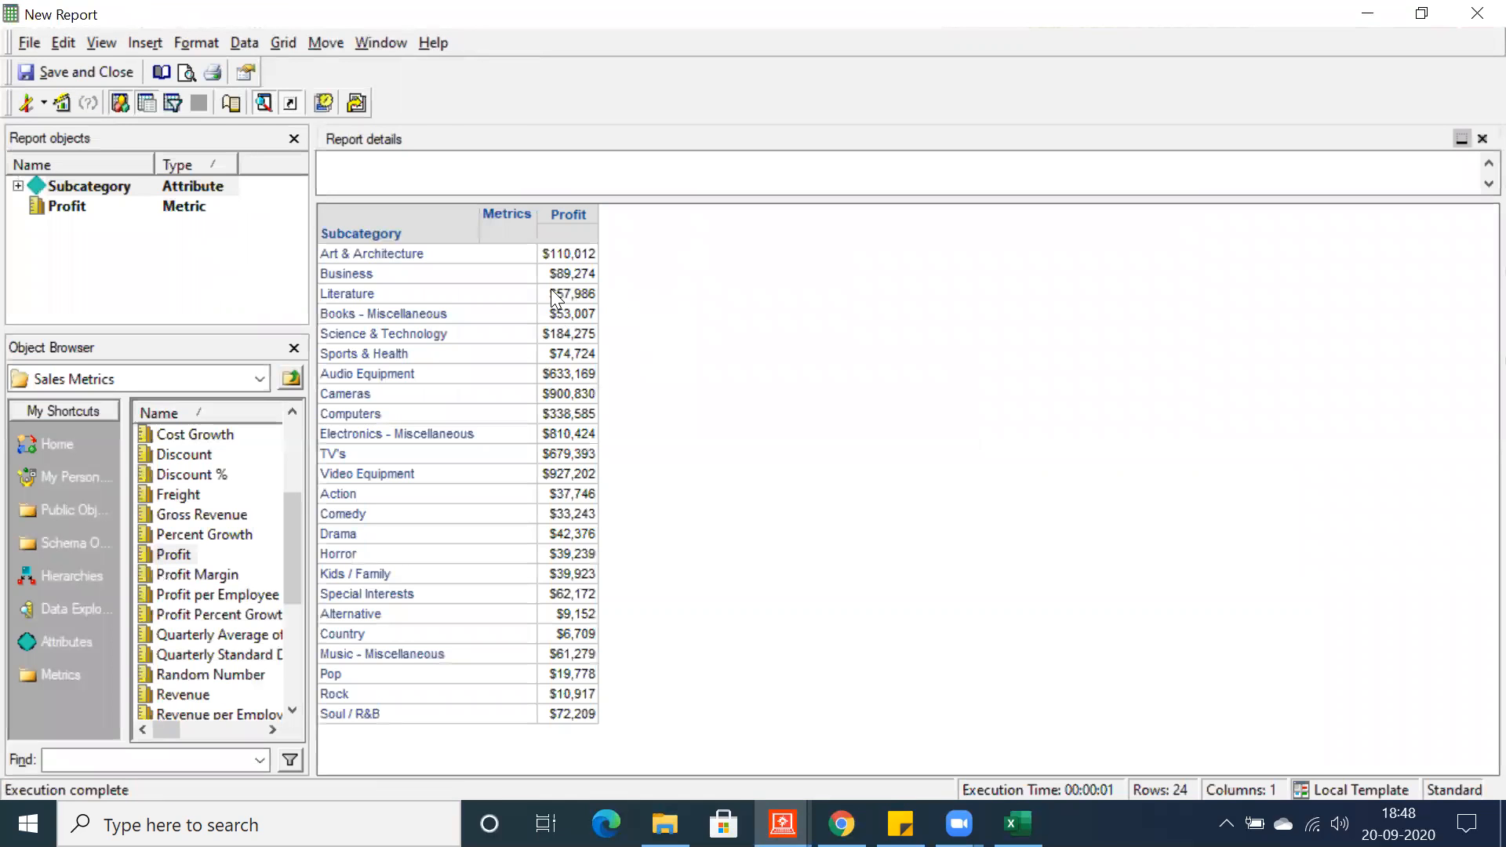
right_click(560, 219)
mouse_move(676, 262)
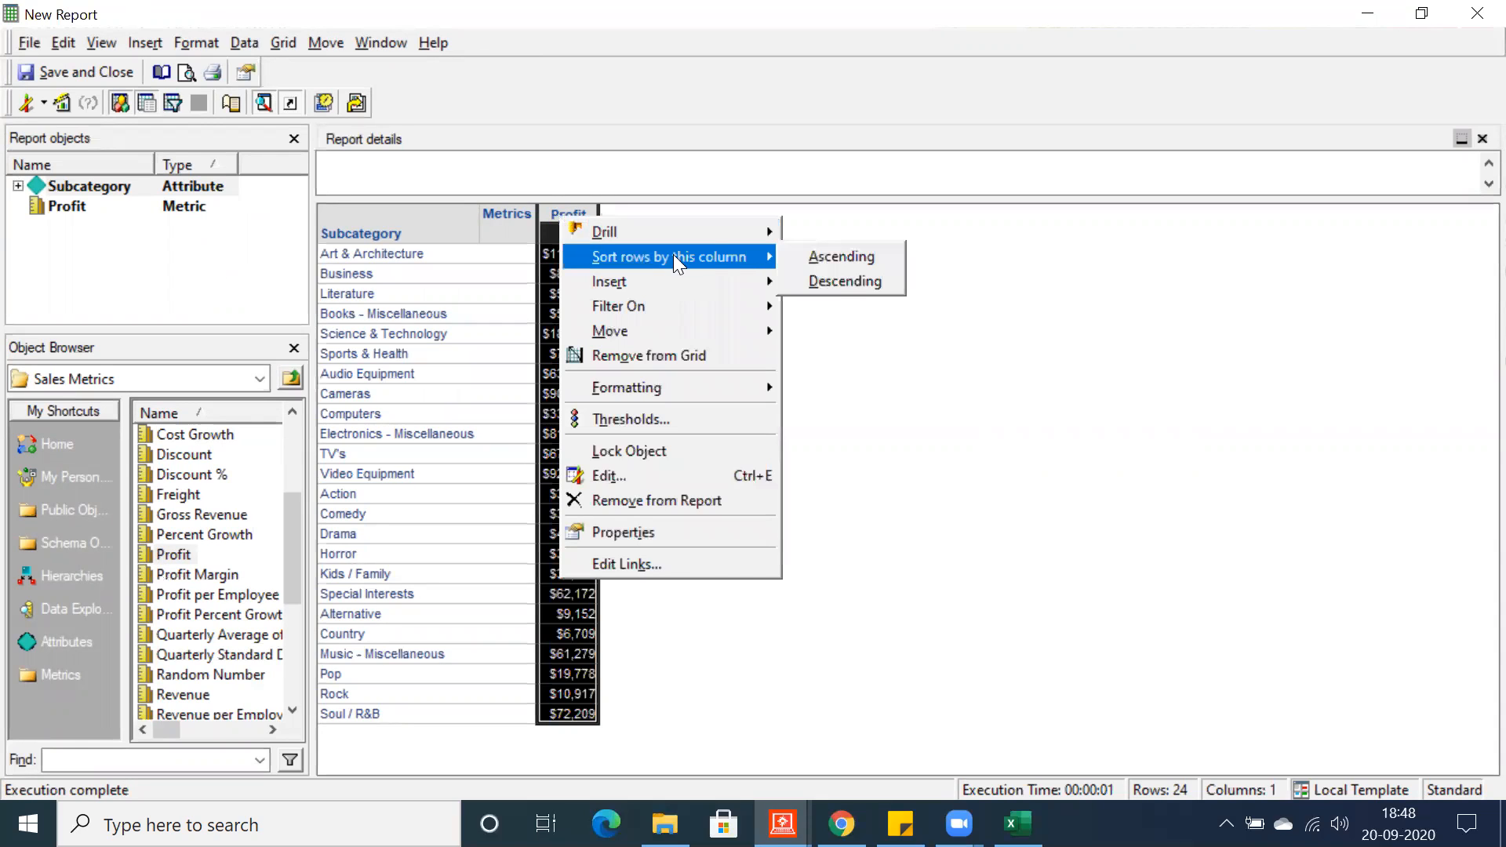
left_click(831, 282)
left_click(562, 401)
left_click_drag(574, 257, 572, 392)
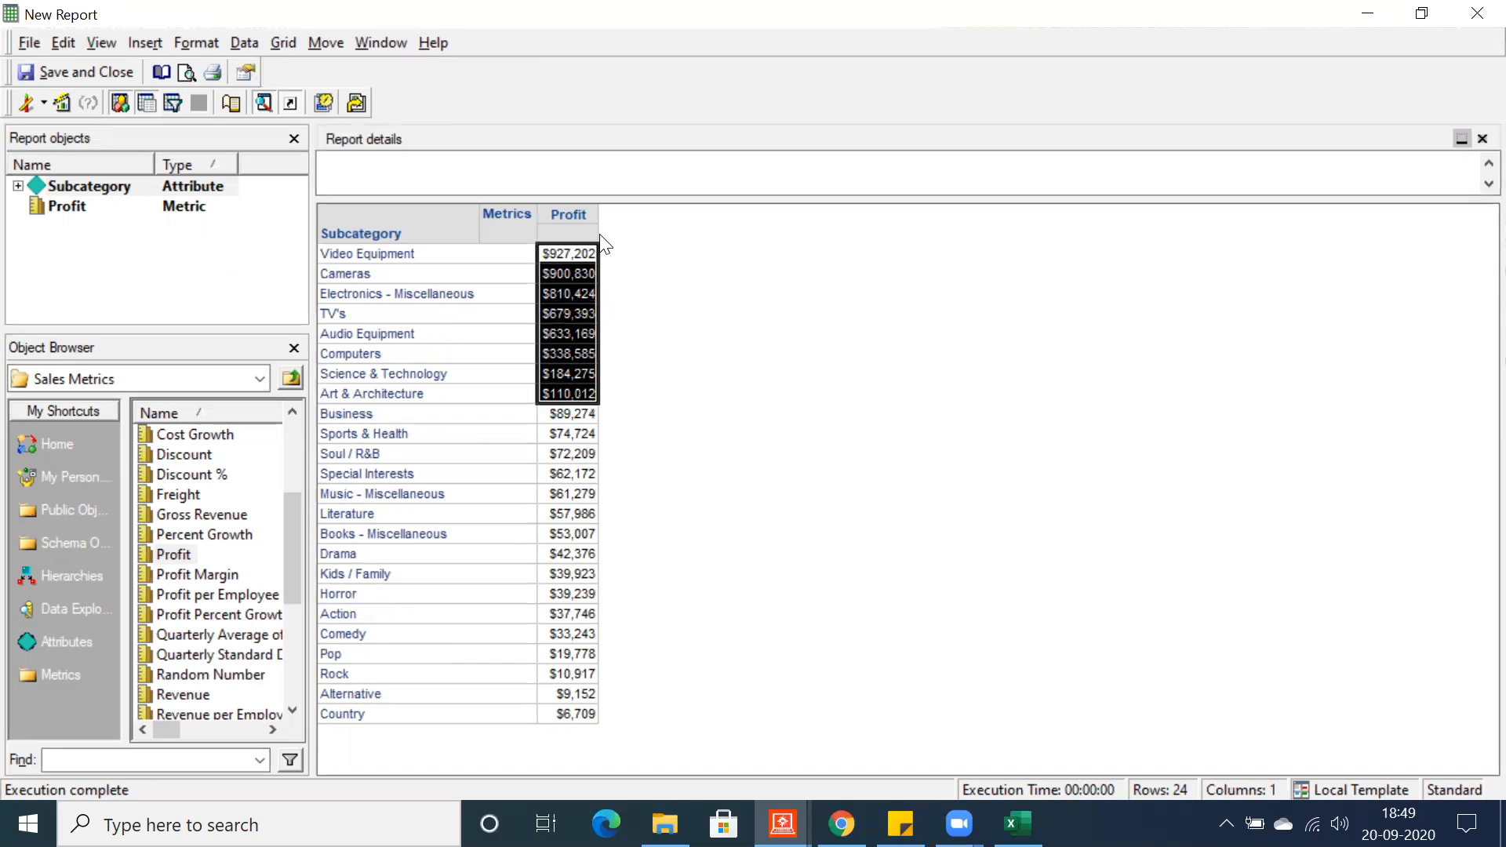
left_click(558, 413)
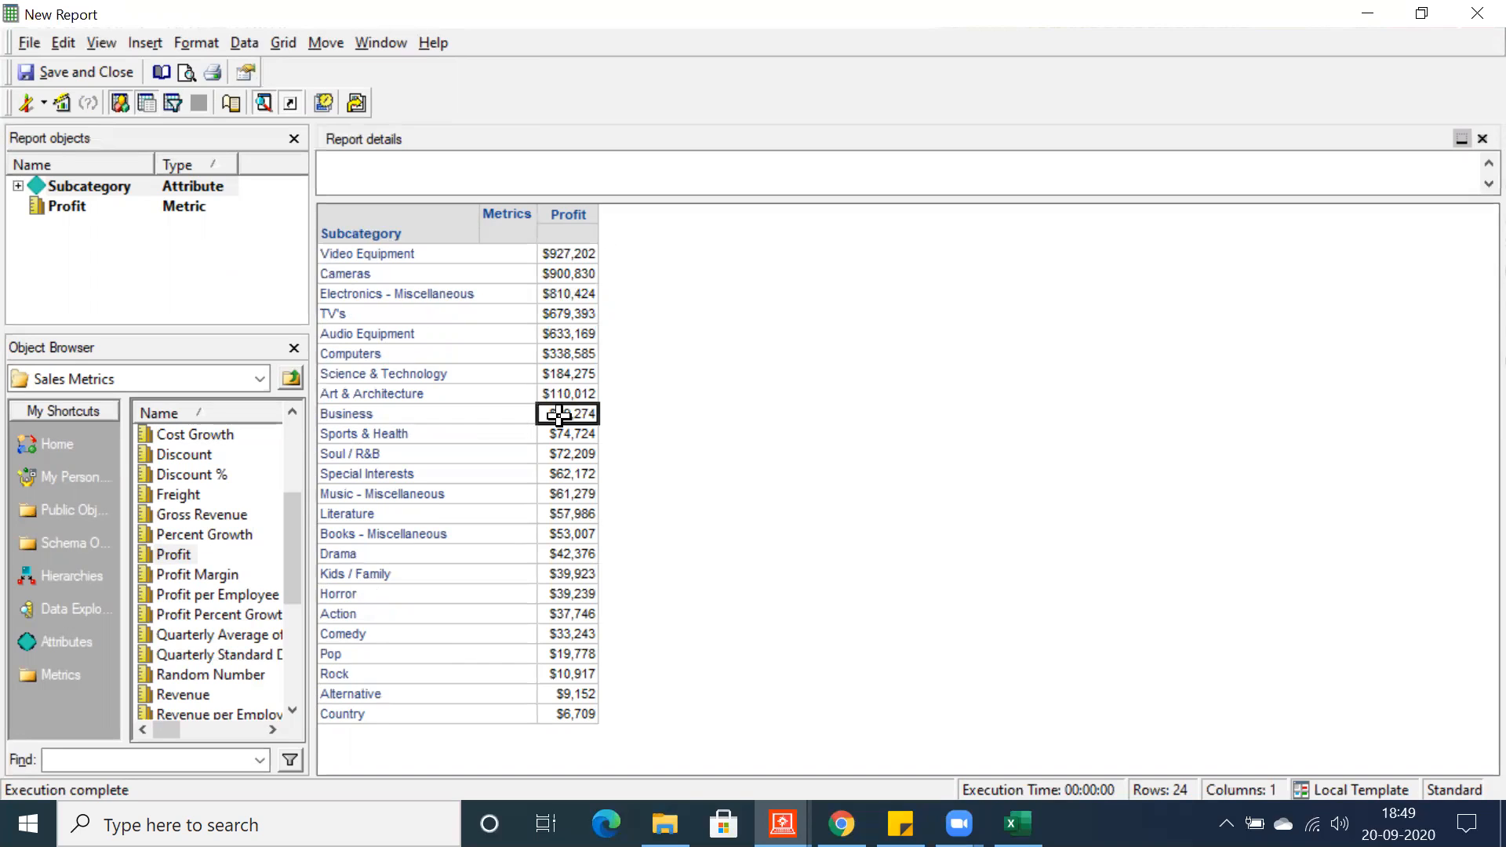
- Return to the report design, add the "Profit >= 1 L" filter to the report filter and rerun the report
left_click(23, 105)
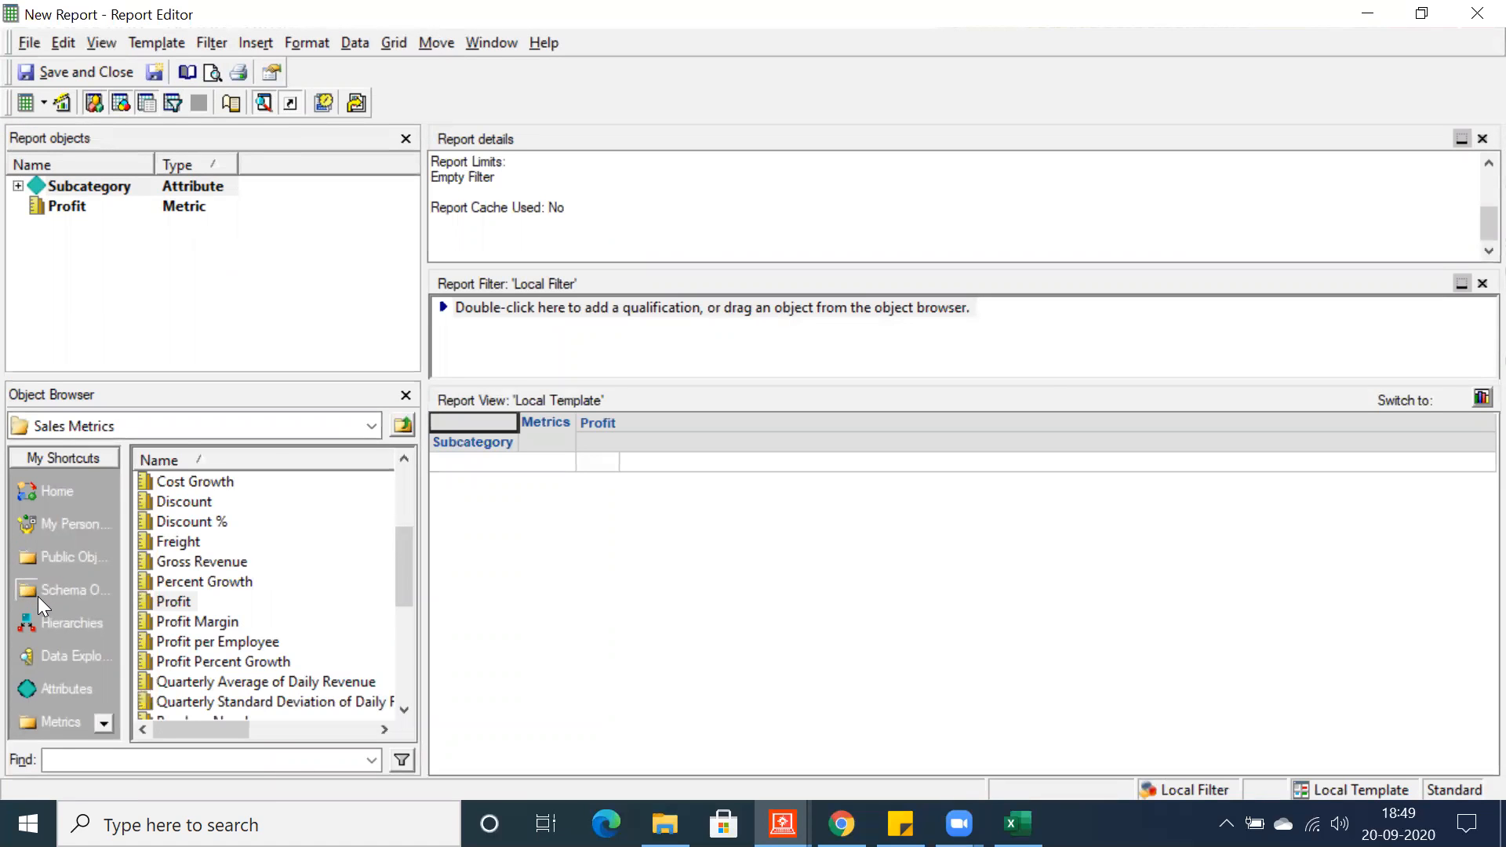
left_click(53, 560)
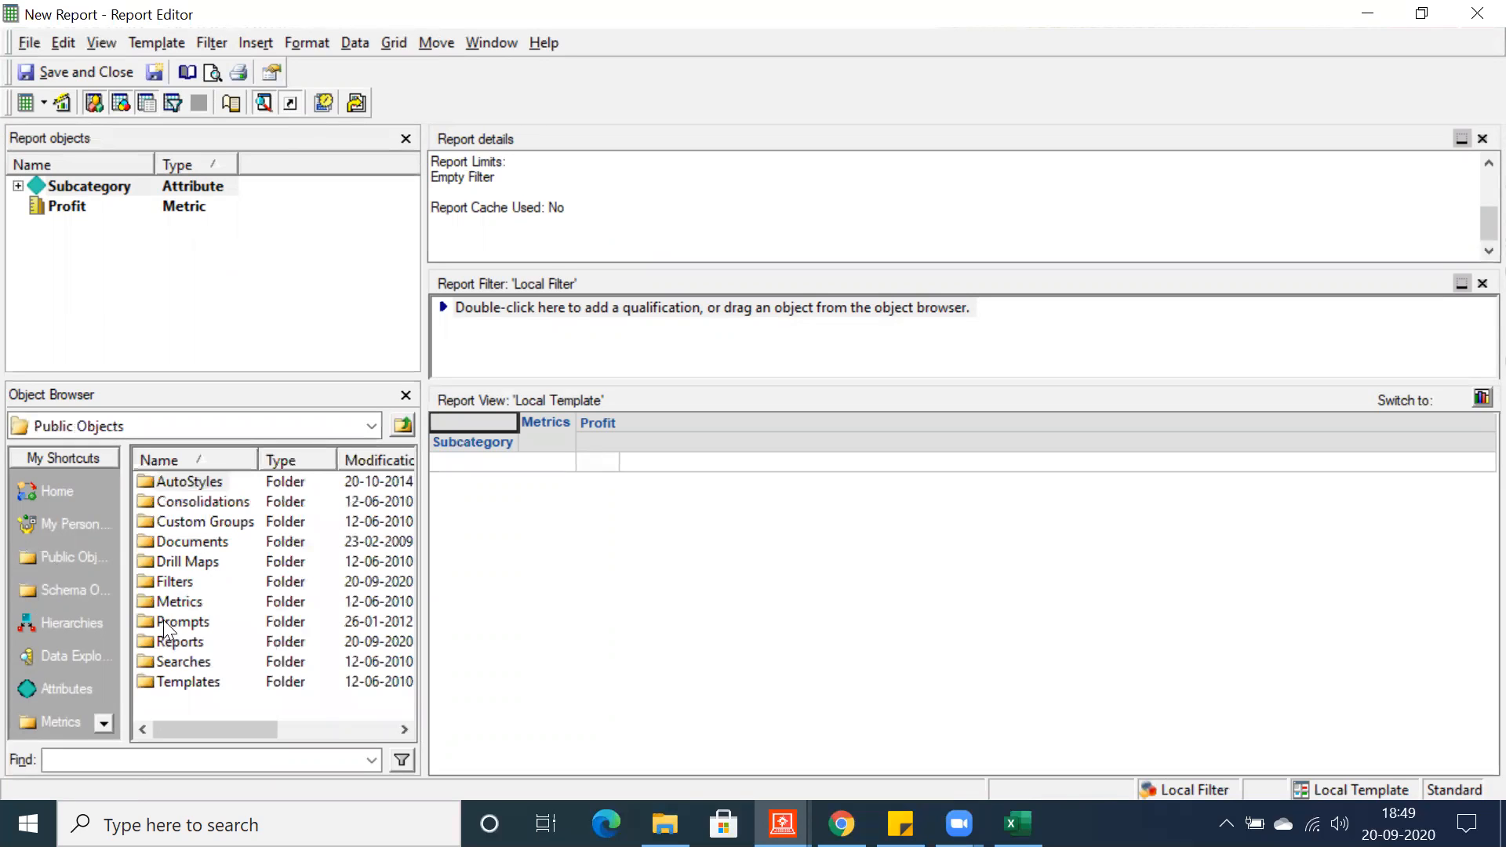
double_click(167, 582)
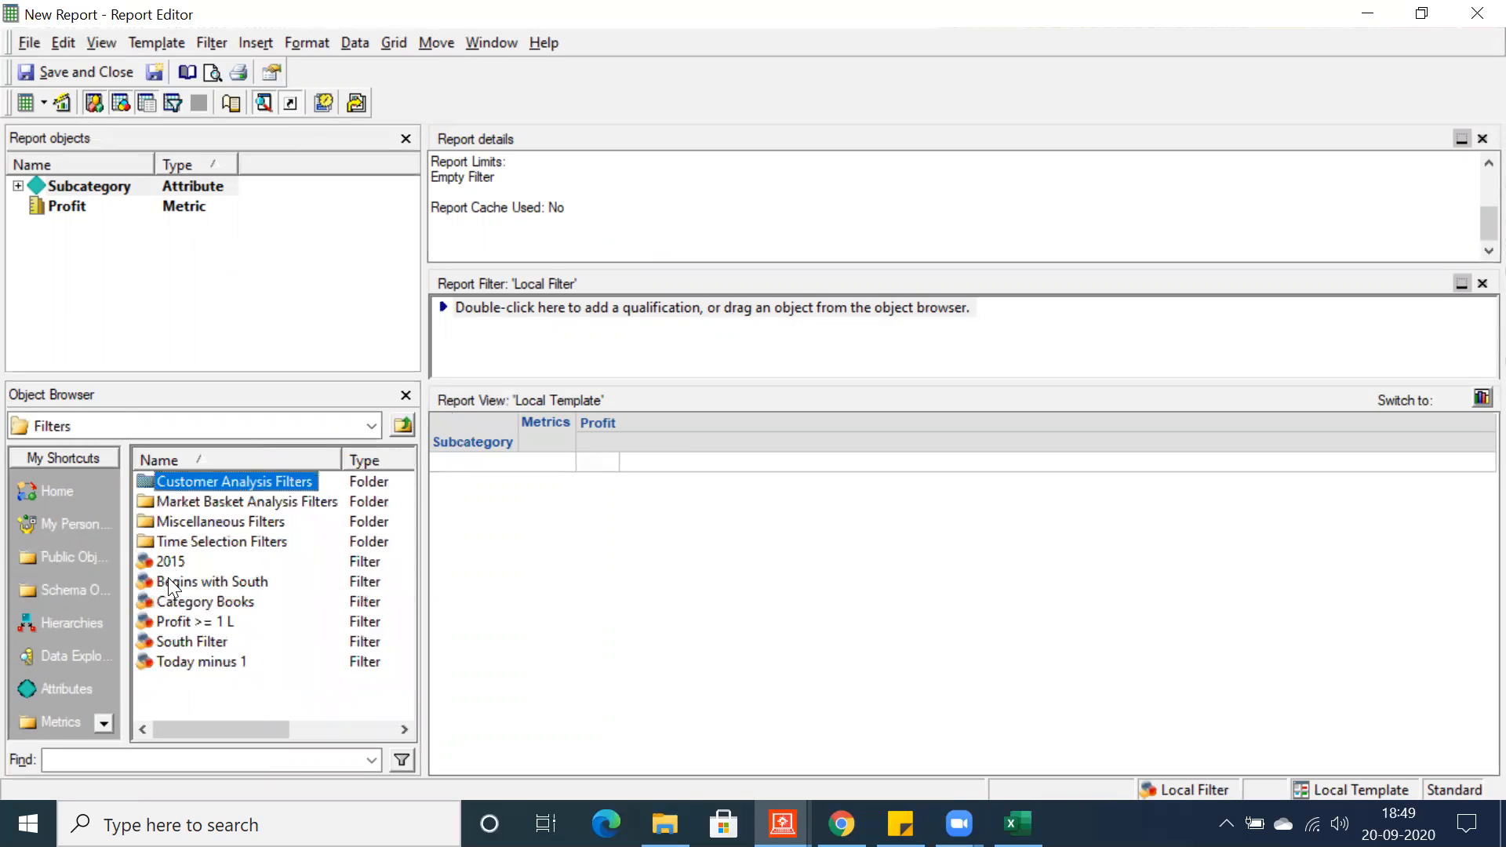
right_click(179, 618)
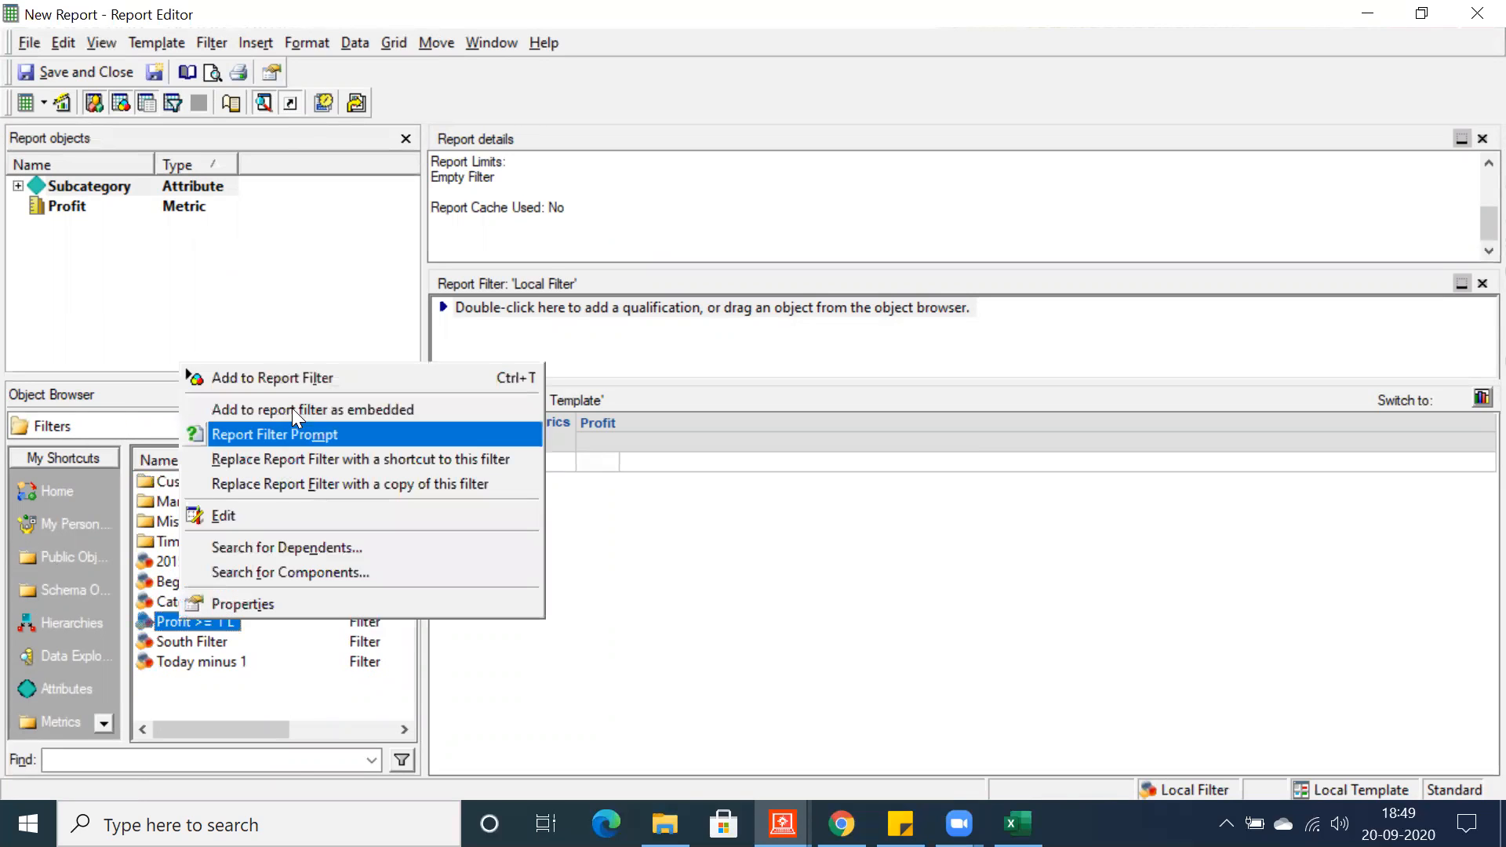
left_click(283, 376)
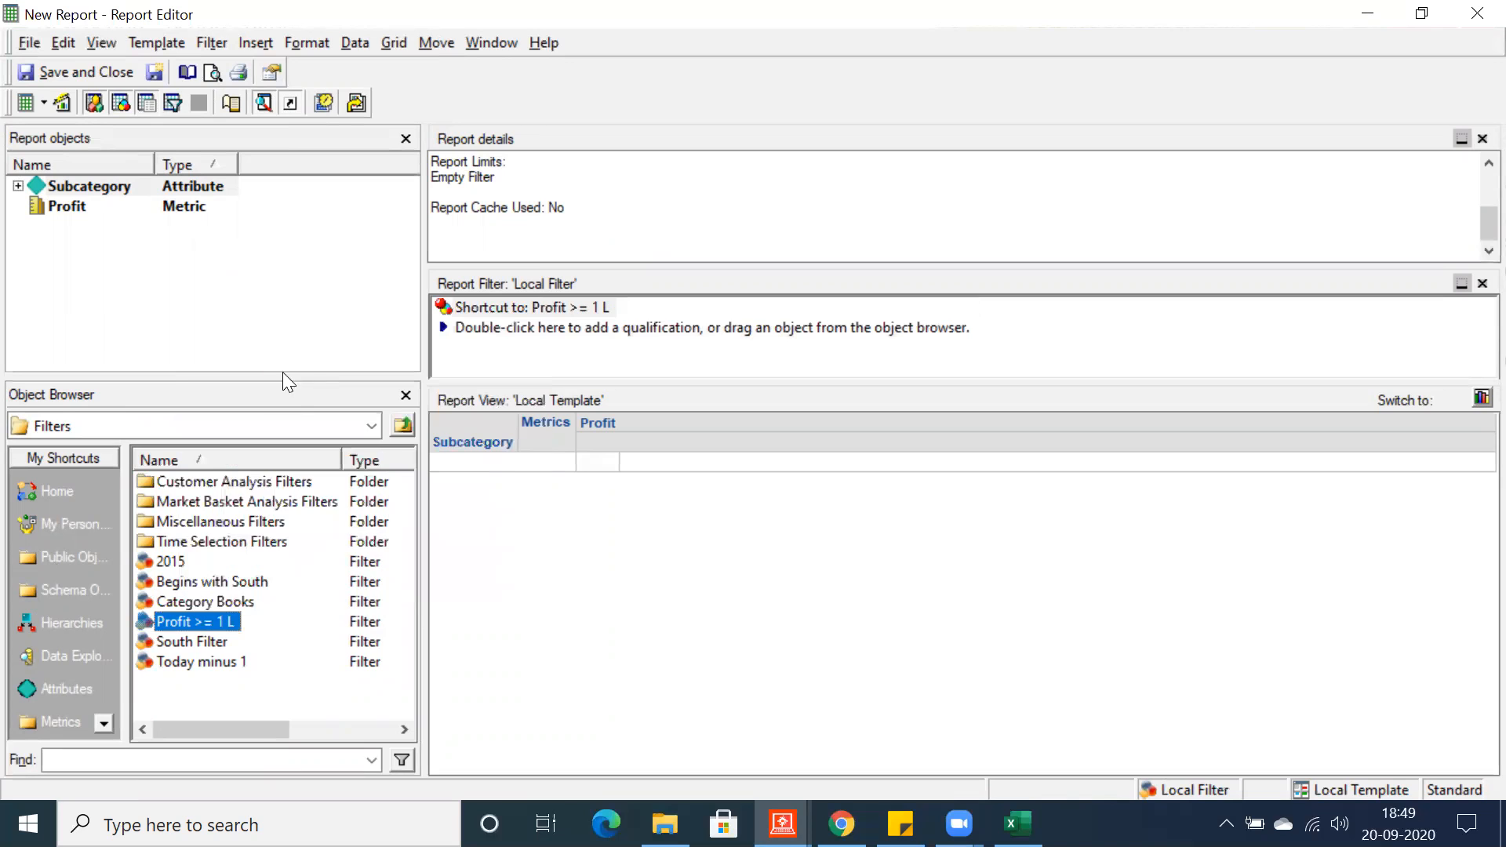
left_click(567, 309)
left_click(31, 100)
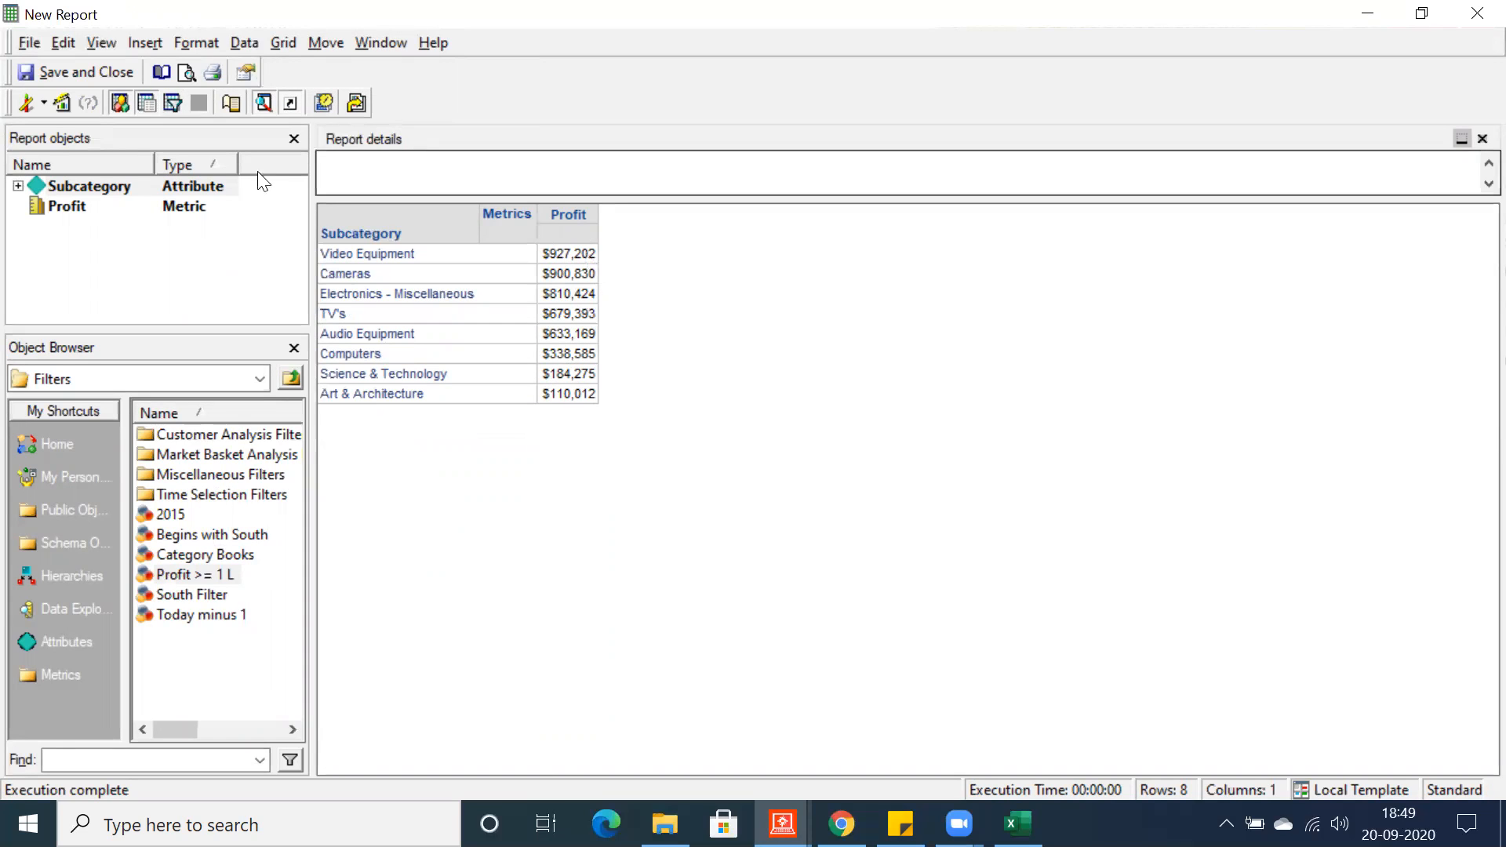
- Show the report's SQL and examine the having clause that applies the Profit condition in Pass1
left_click(45, 103)
left_click(58, 232)
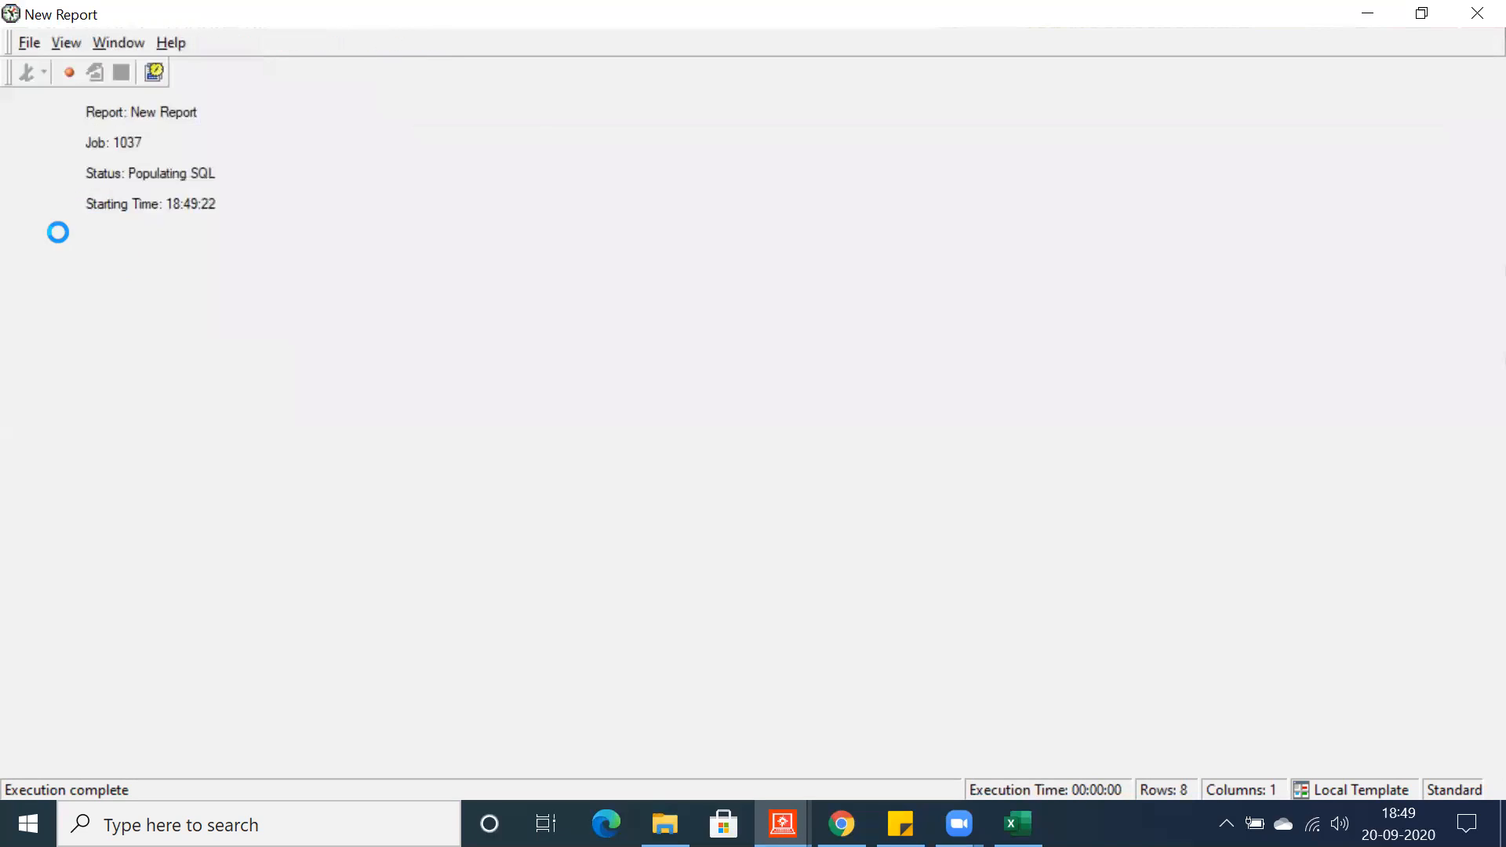
scroll(409, 435, "down", 16)
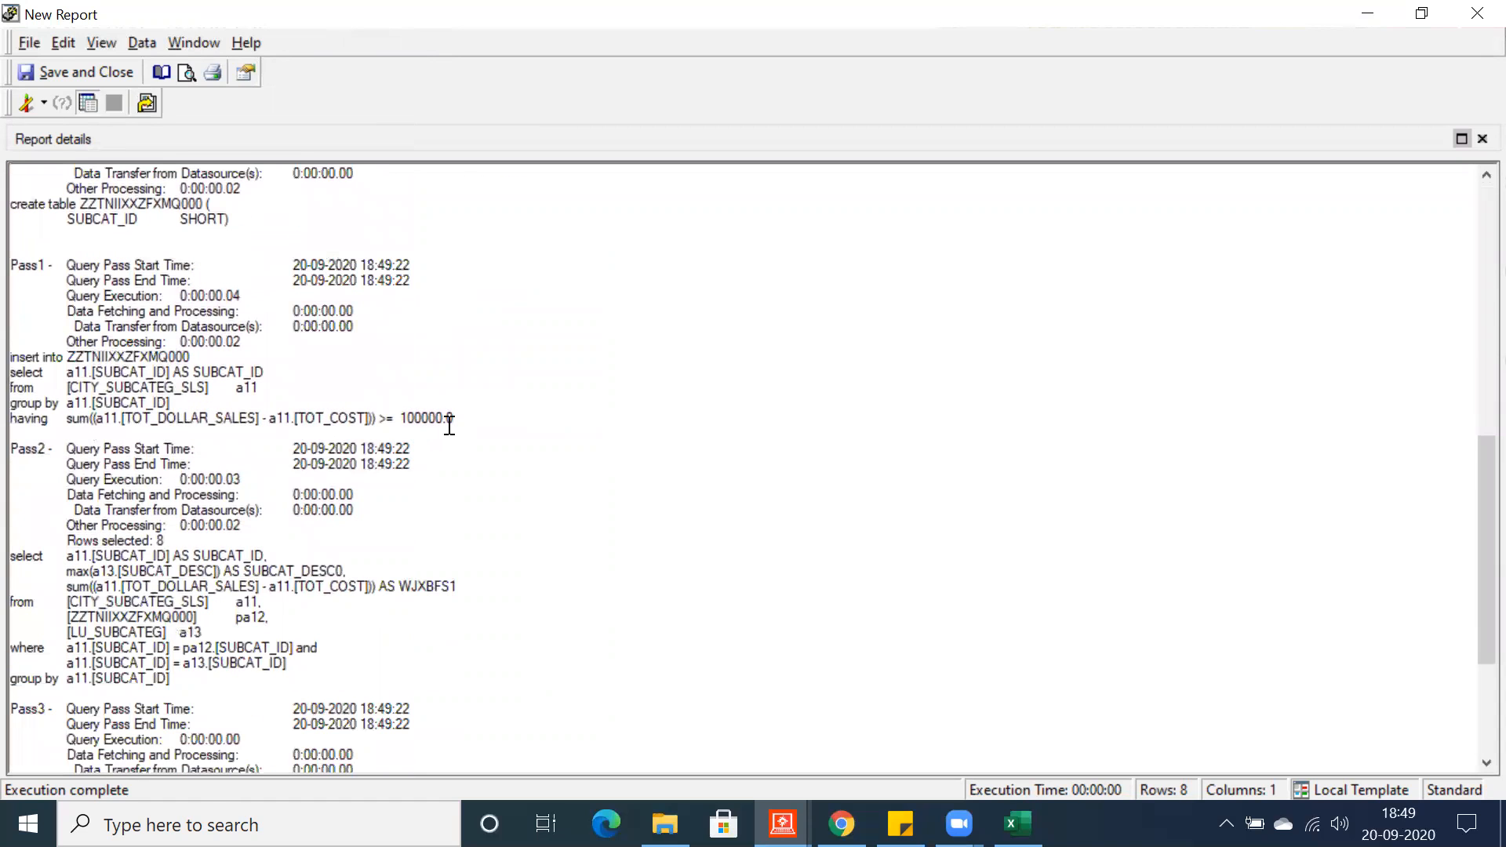
left_click_drag(464, 417, 6, 420)
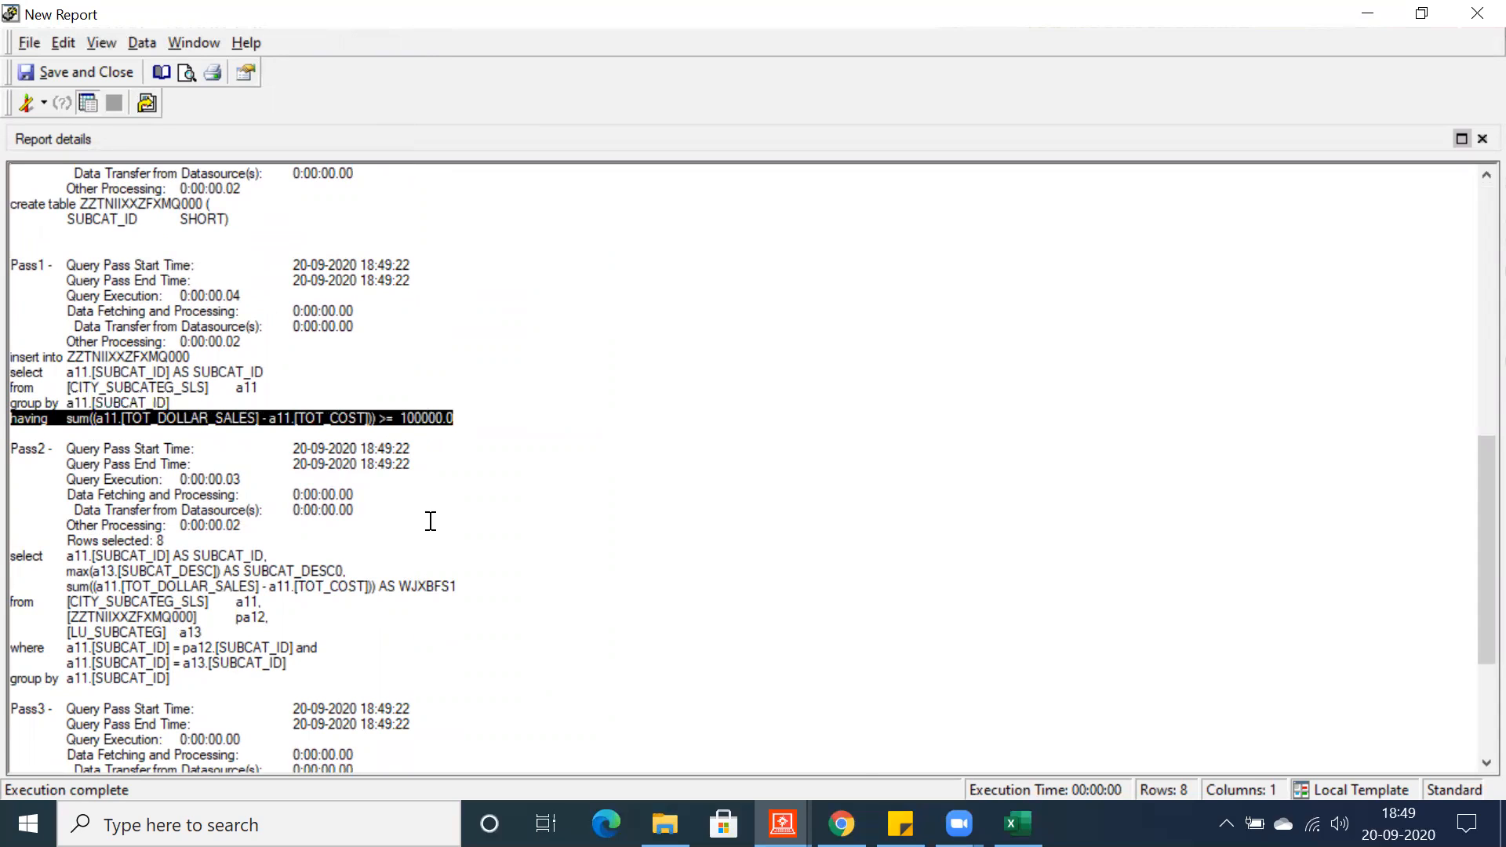
- Switch to the Excel notes, review the where and Having clause lines under Report Filter on Sheet3, and return to Sheet4
left_click(1018, 824)
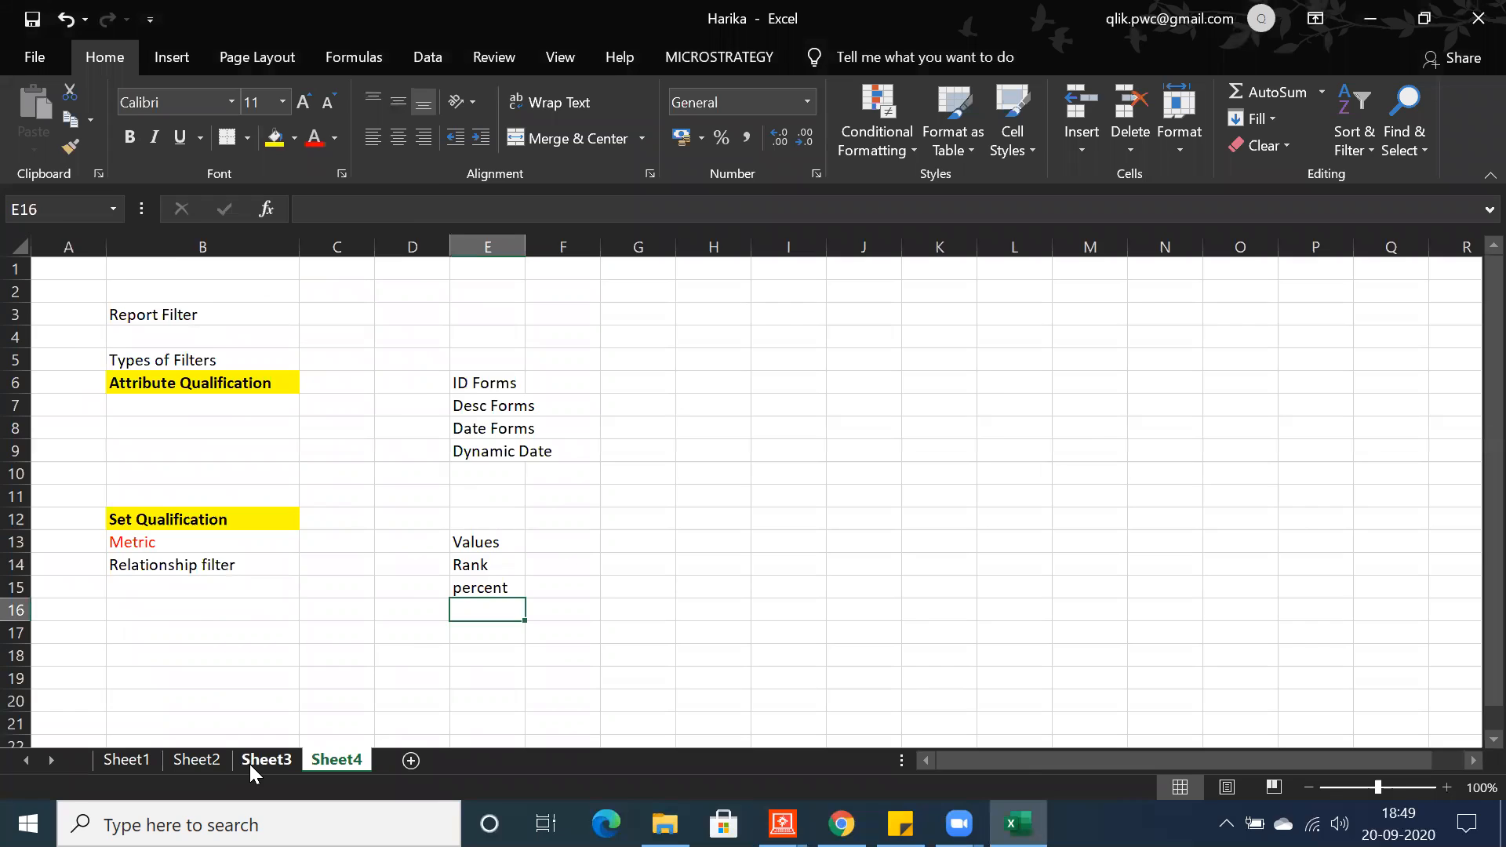
left_click(249, 766)
left_click(390, 424)
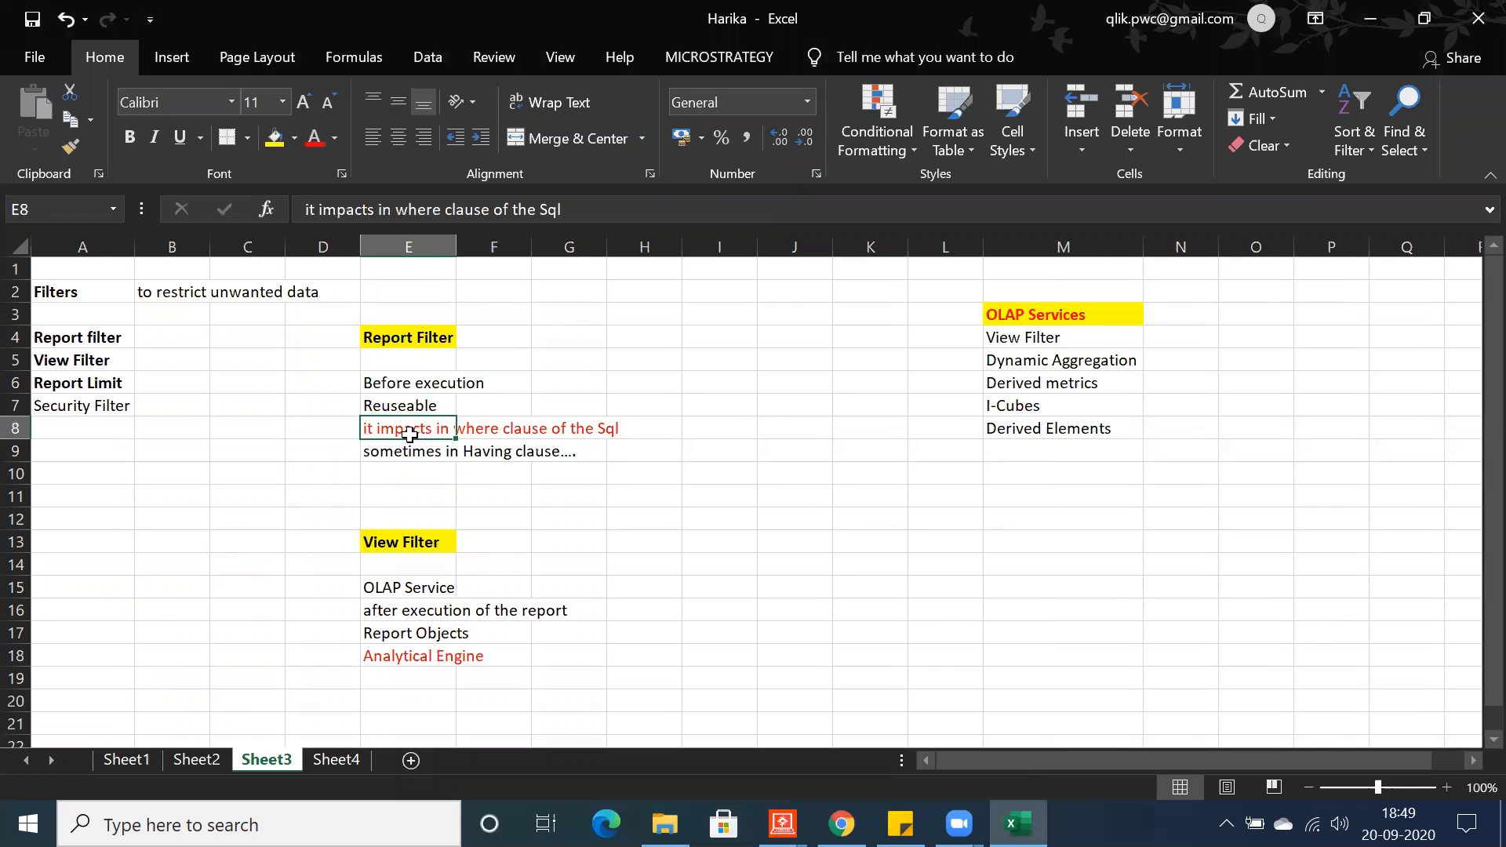
left_click(371, 447)
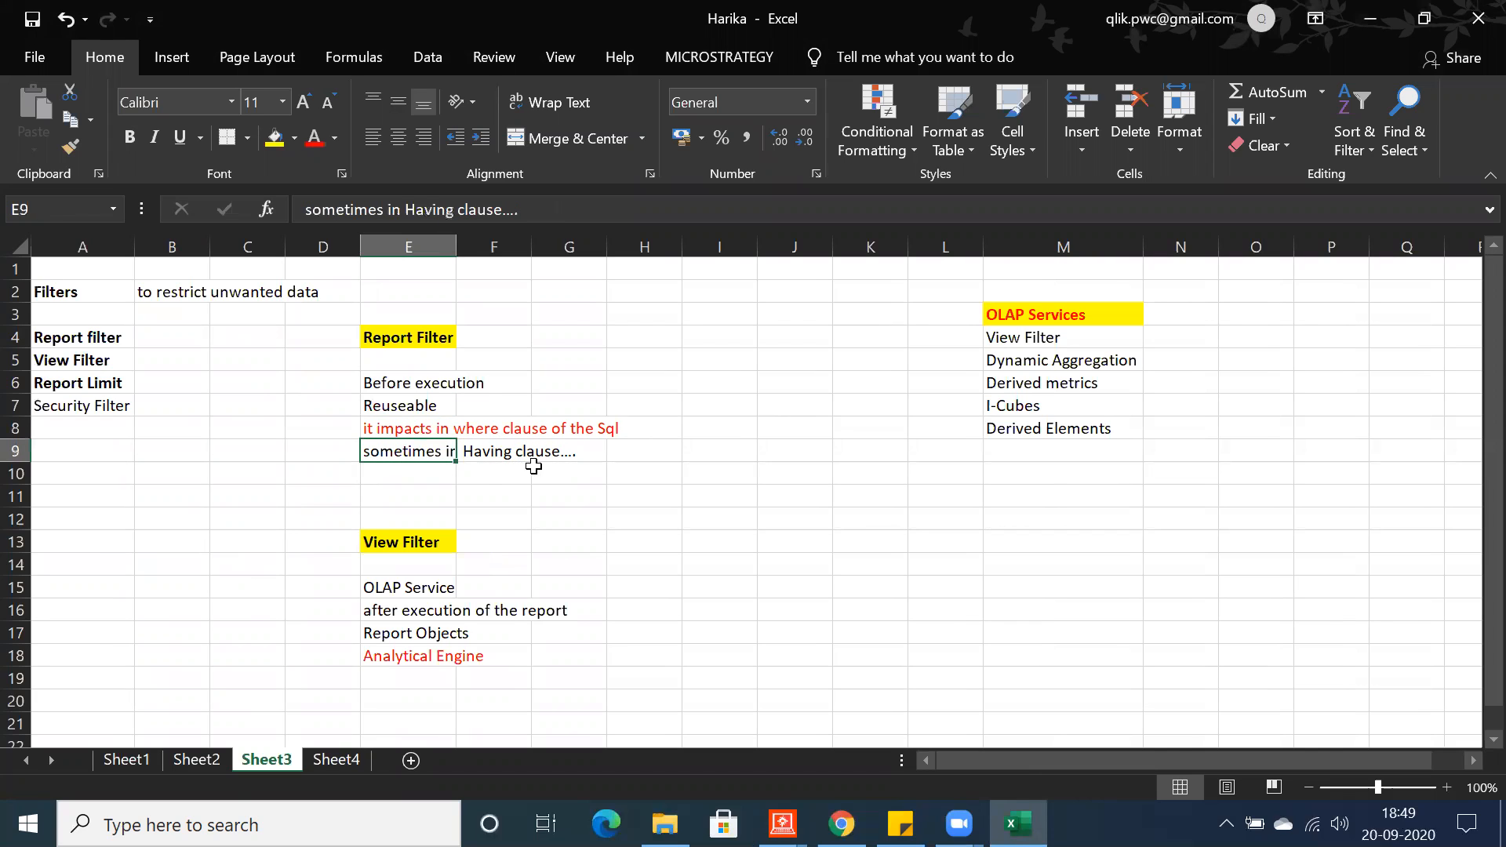
left_click(333, 762)
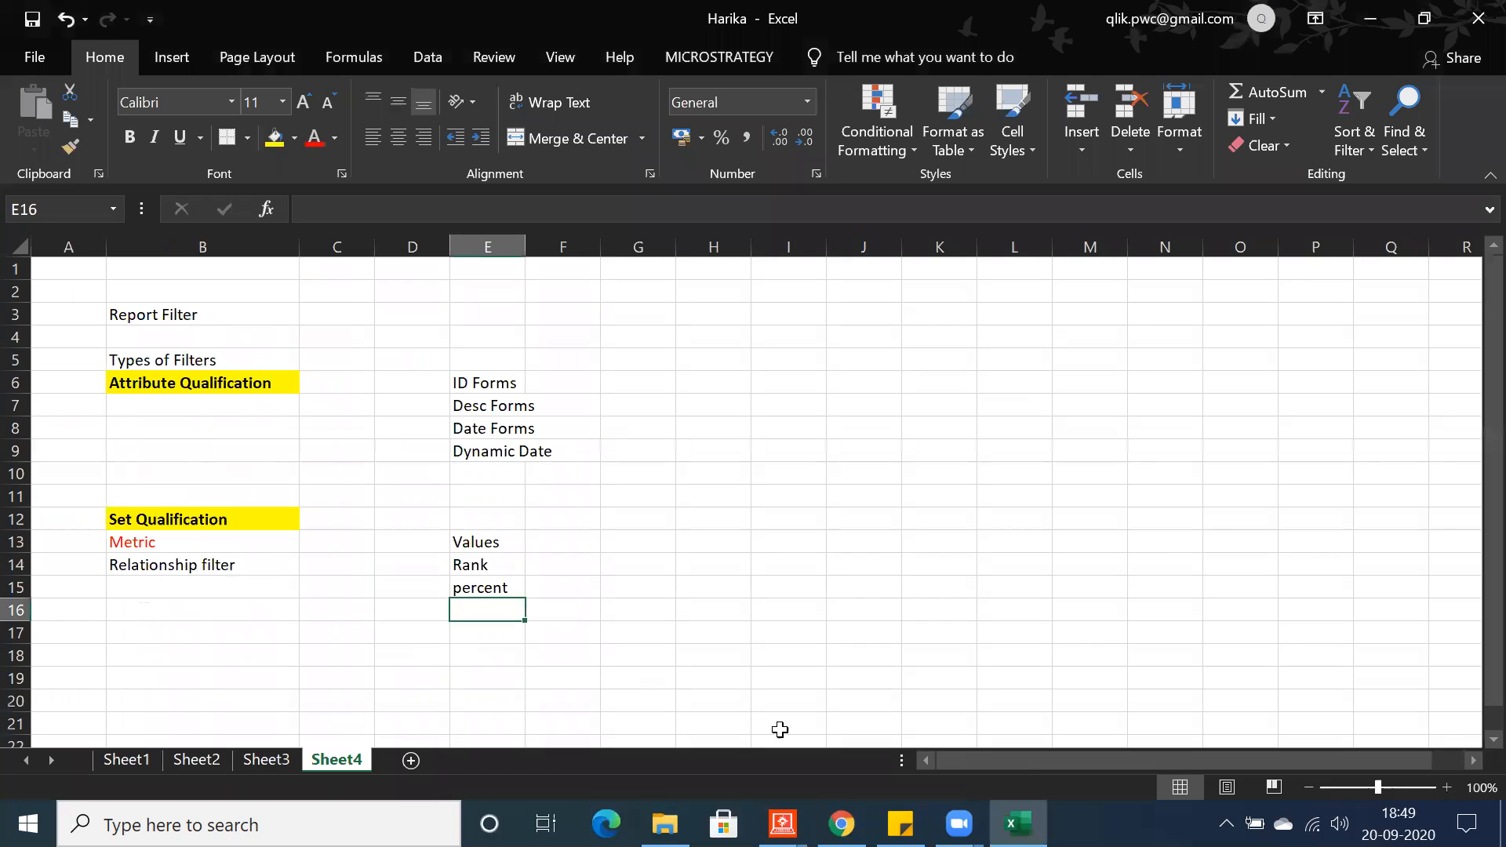
- Switch back to the MicroStrategy New Report window and examine the group by and having clauses in Pass1
left_click(782, 824)
left_click(914, 706)
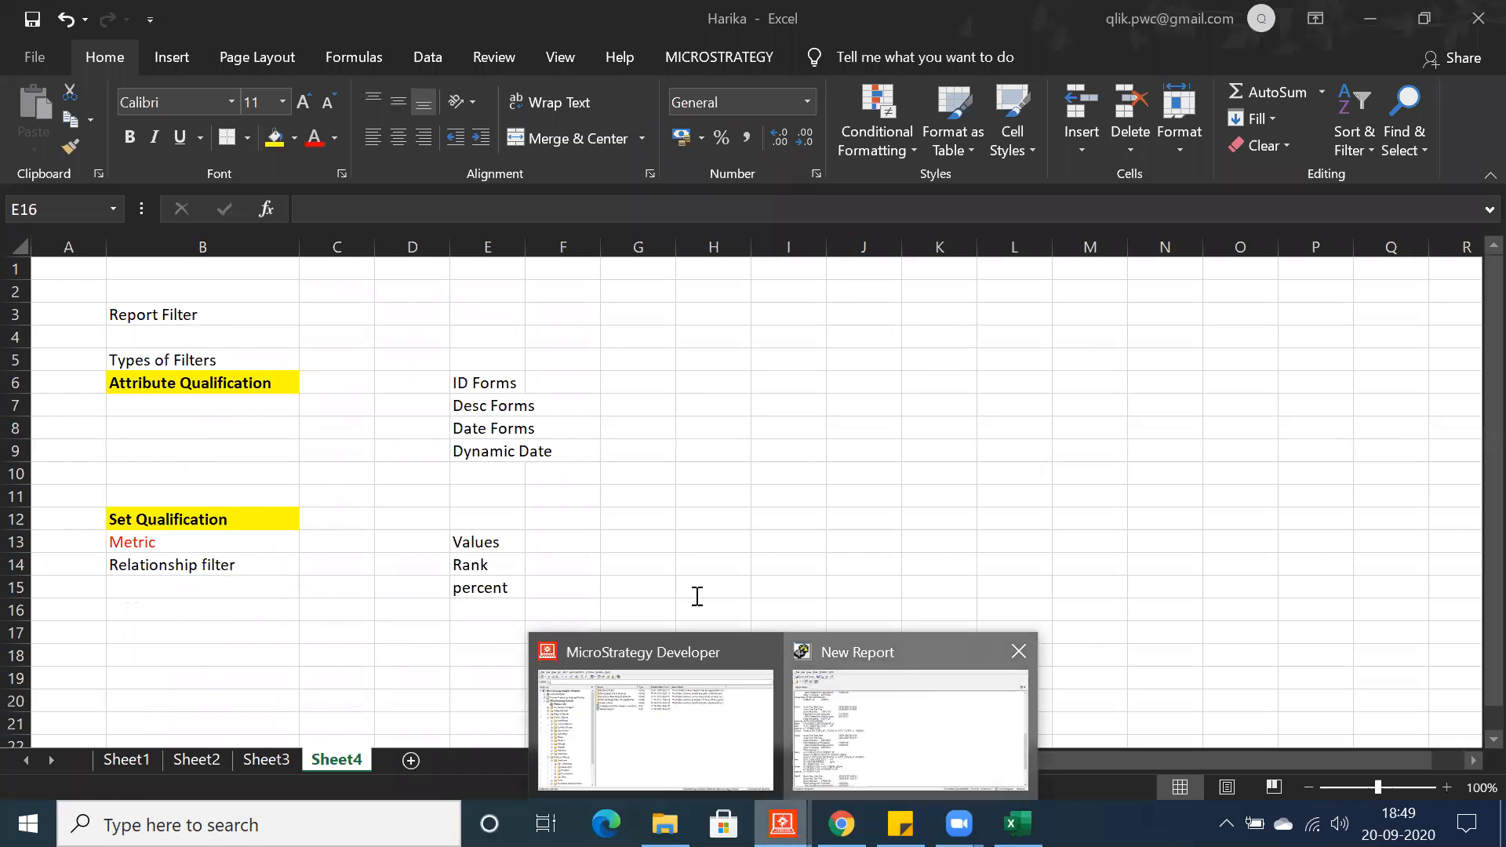
left_click(66, 432)
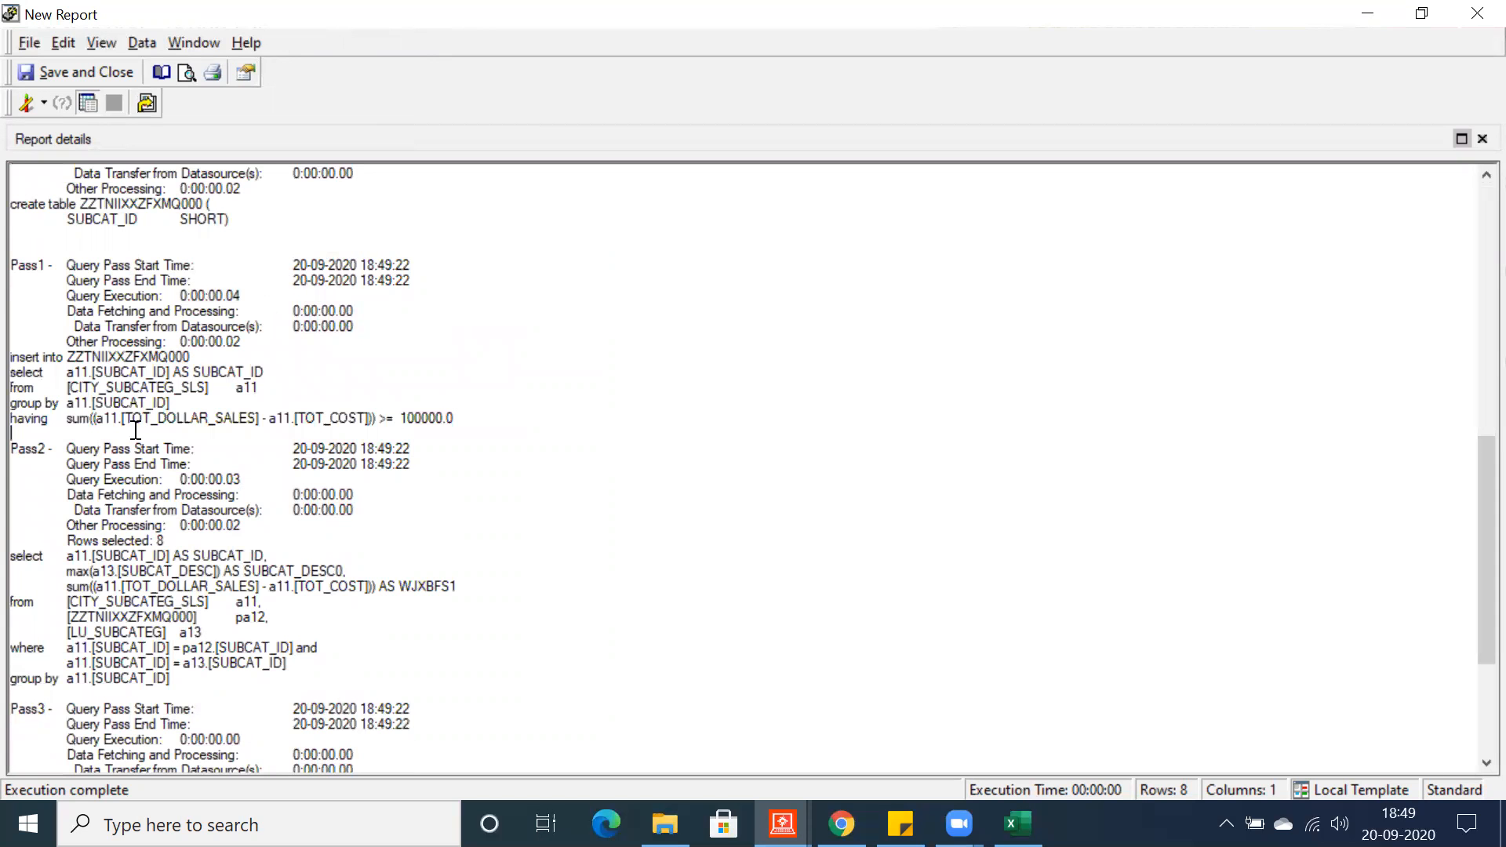
left_click_drag(471, 421, 11, 341)
left_click(45, 427)
left_click_drag(12, 431, 12, 405)
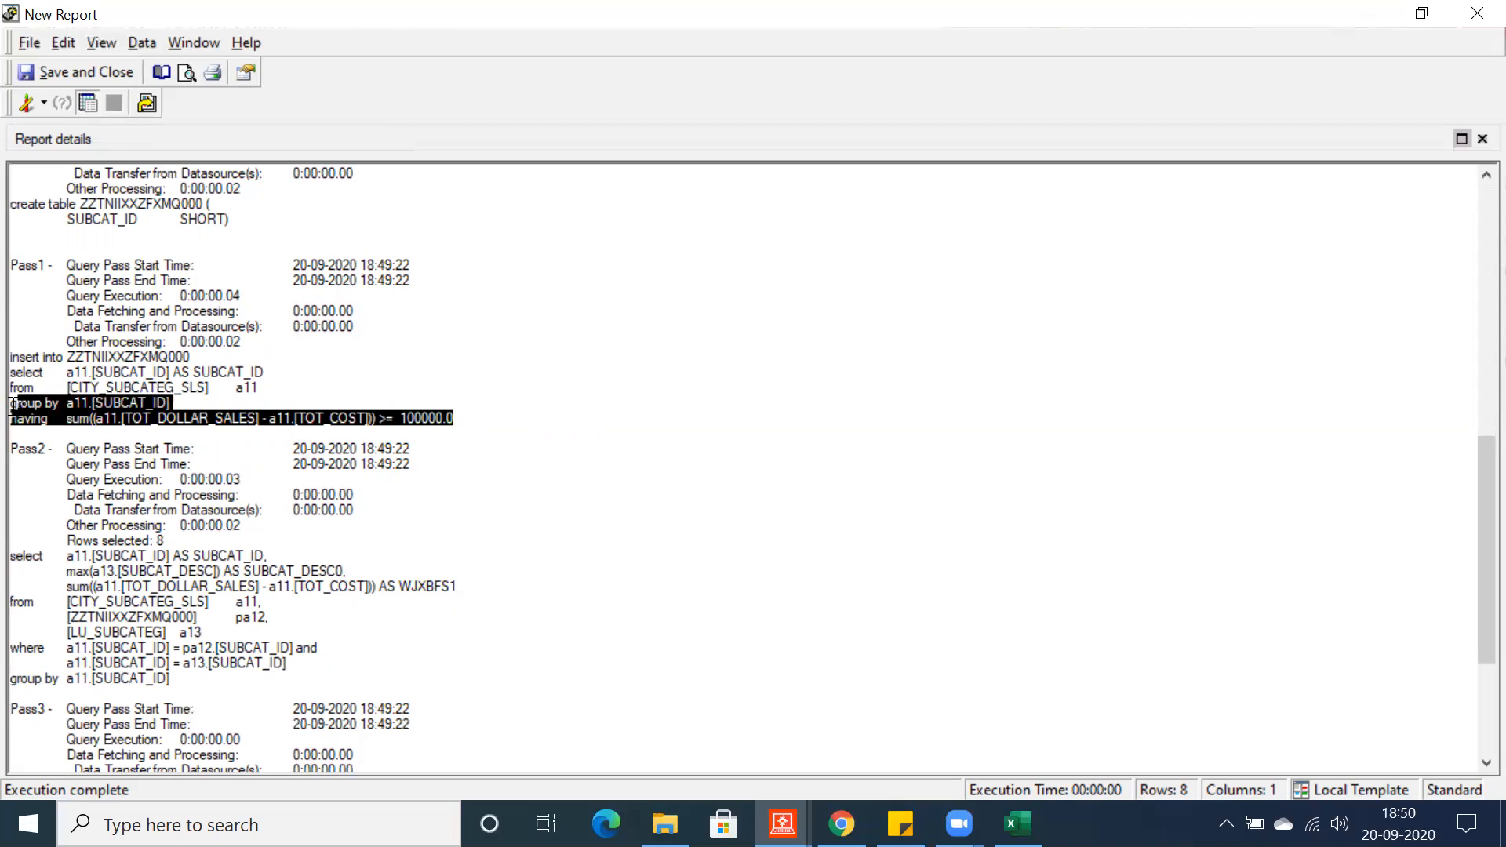
- Trace the temporary table from the insert statement in Pass1 to the from clause in Pass2
double_click(93, 357)
scroll(133, 536, "down", 2)
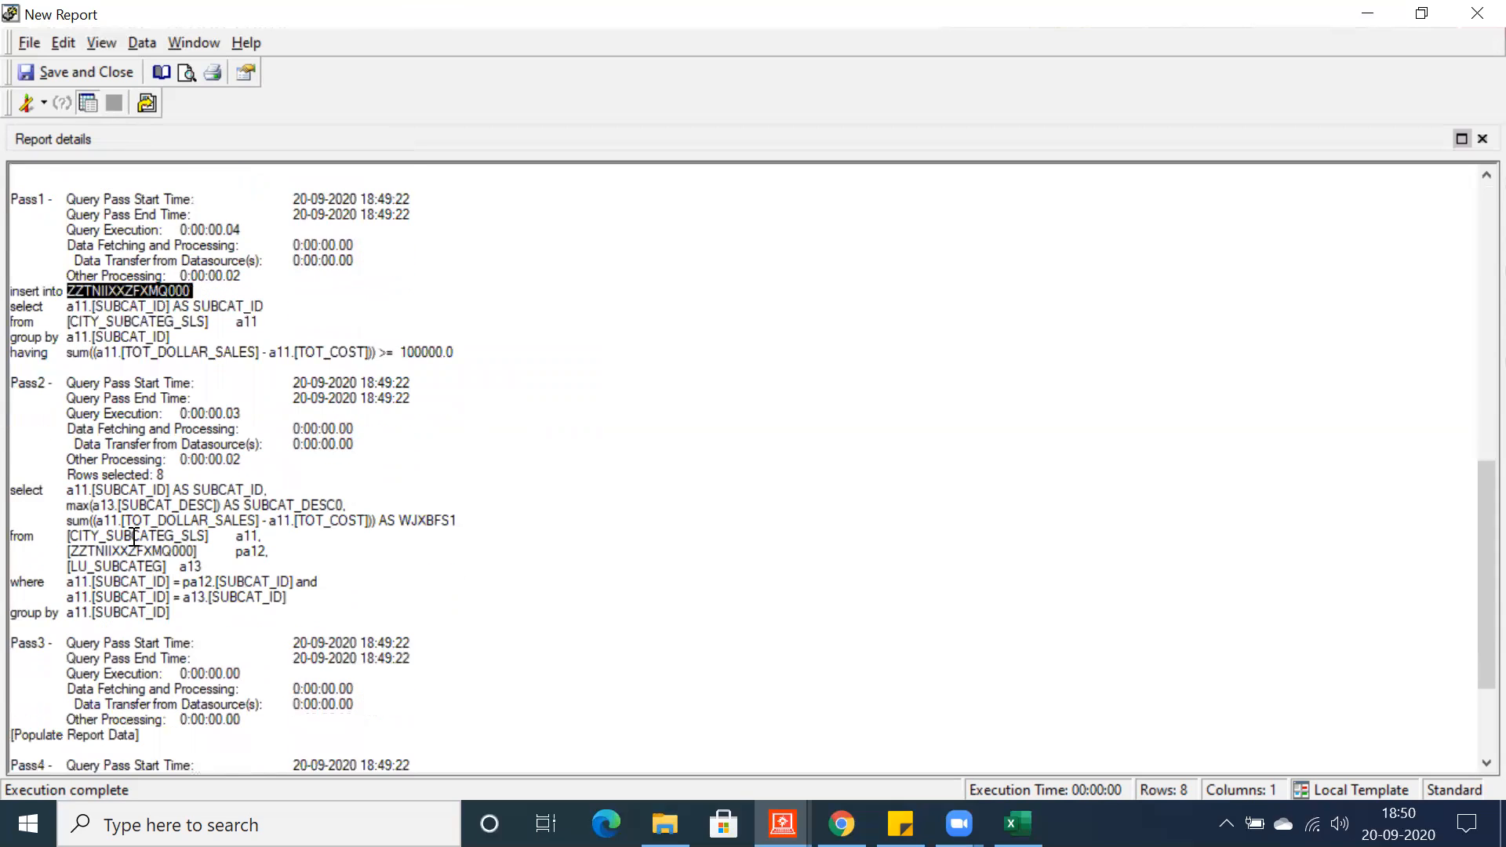
left_click(266, 523)
left_click_drag(266, 524, 60, 511)
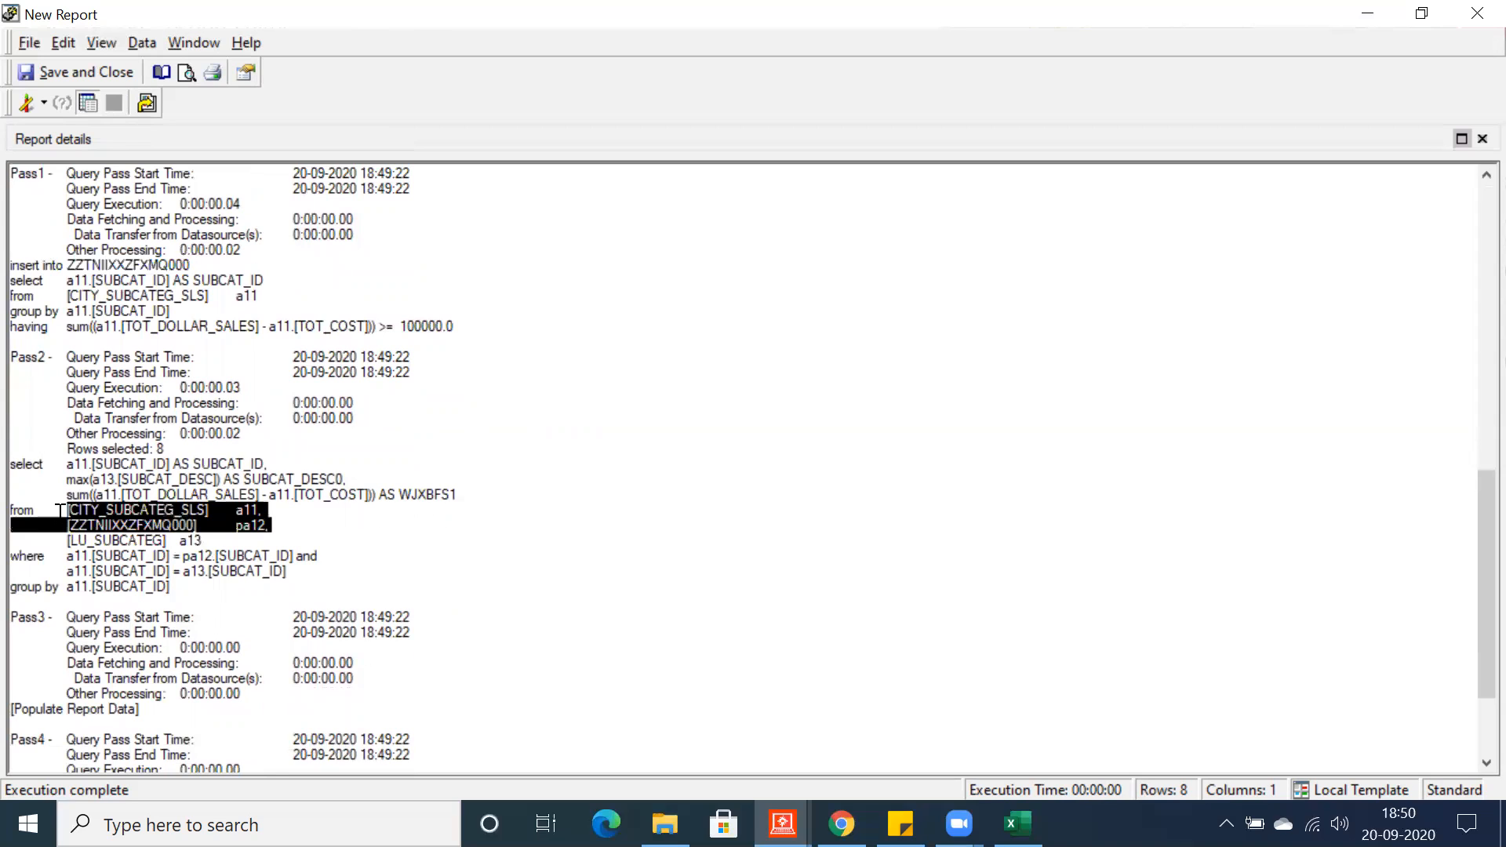
- Examine the from and where clauses in Pass2 of the report SQL and return to the insert statement in Pass1
left_click(202, 530)
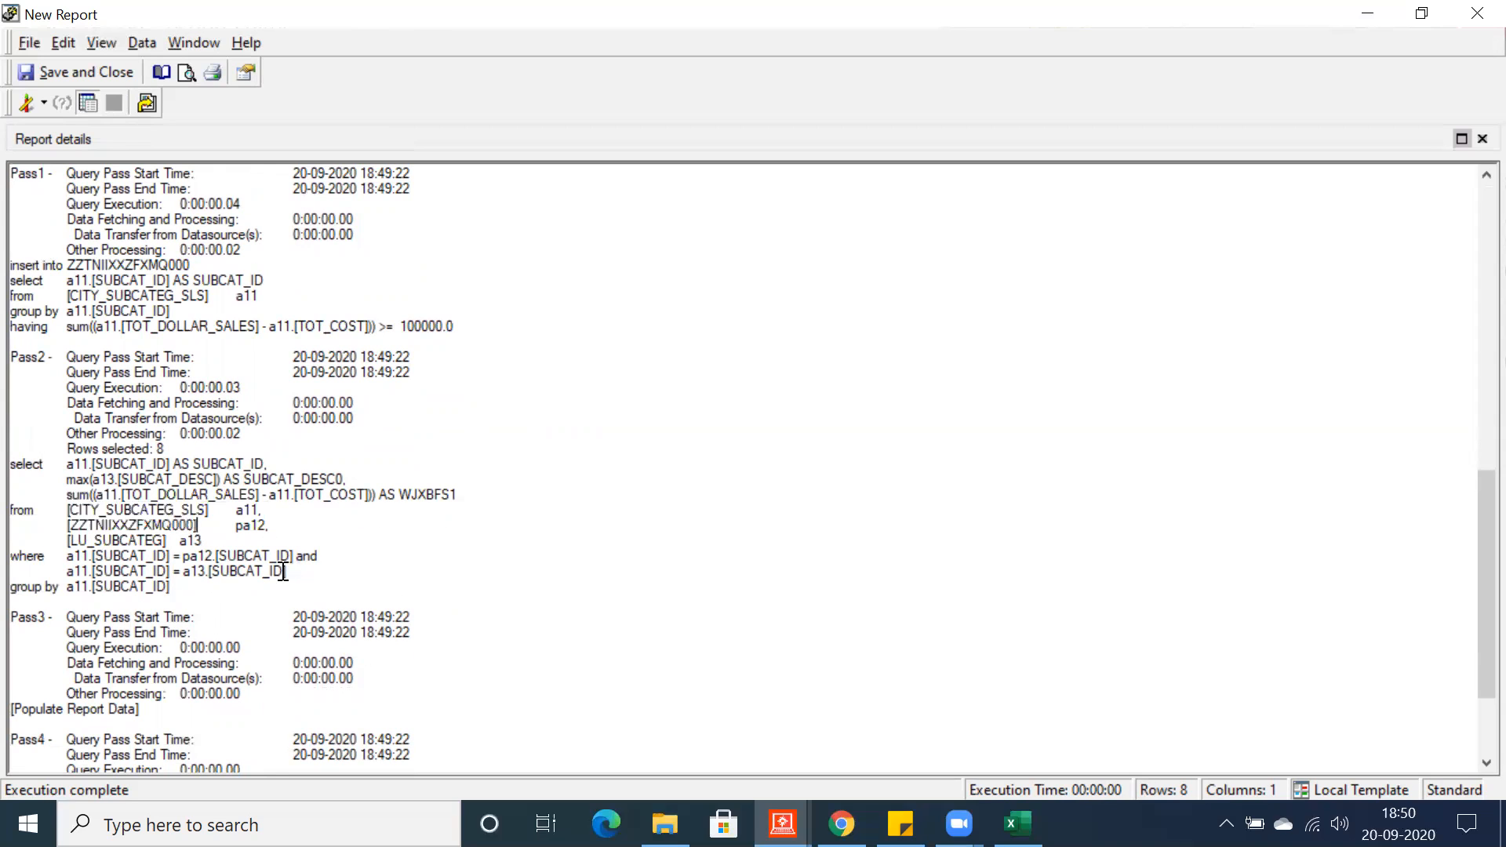
scroll(254, 575, "down", 1)
left_click_drag(244, 549, 65, 434)
left_click(391, 530)
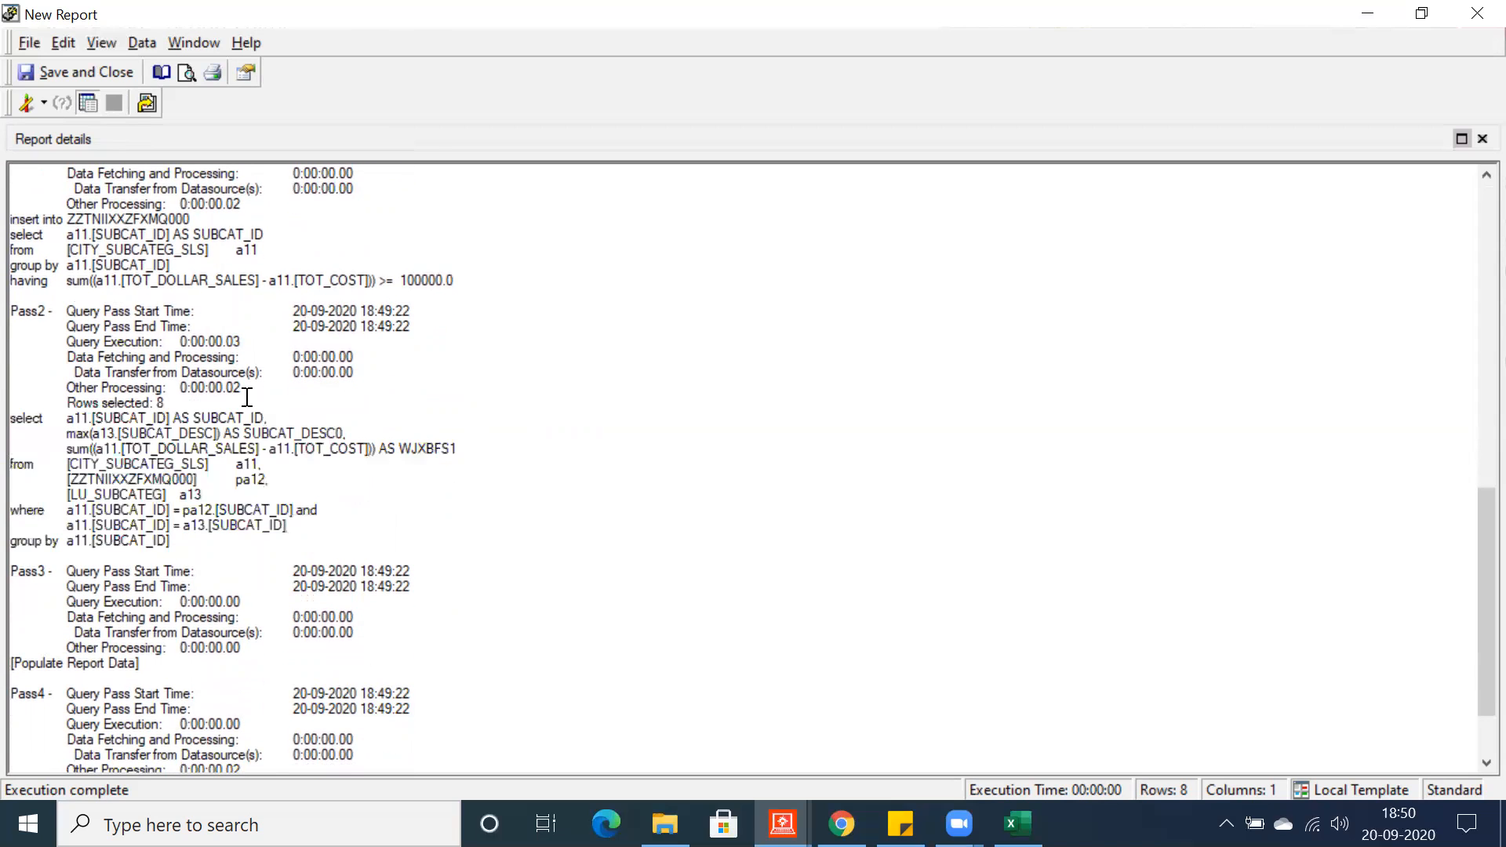
scroll(242, 394, "up", 2)
left_click(38, 279)
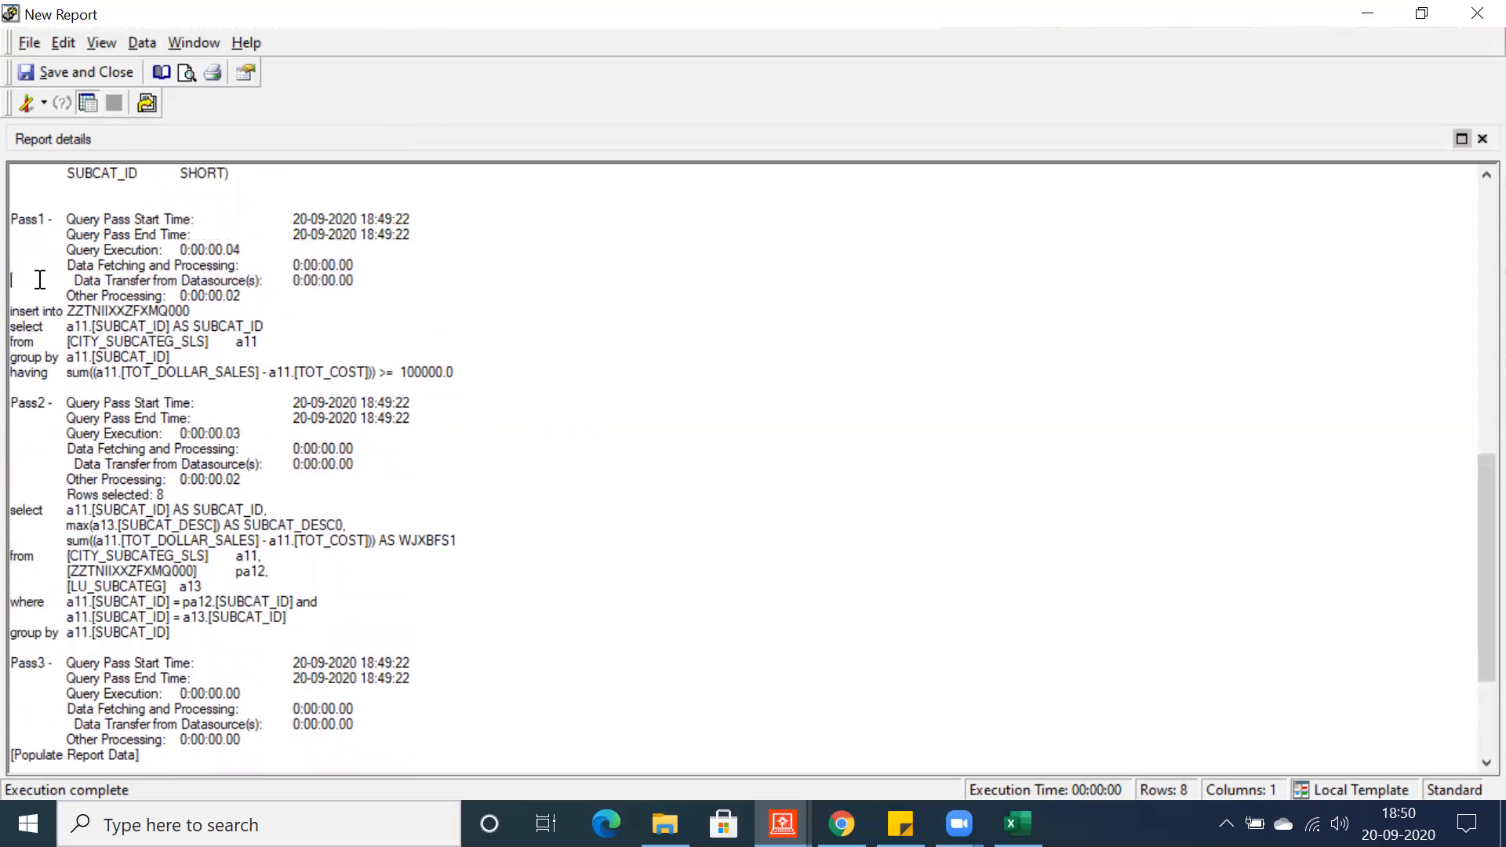
- Show the new report as a grid and save it in the Reports folder as "Profit > 1L"
left_click(43, 102)
left_click(37, 154)
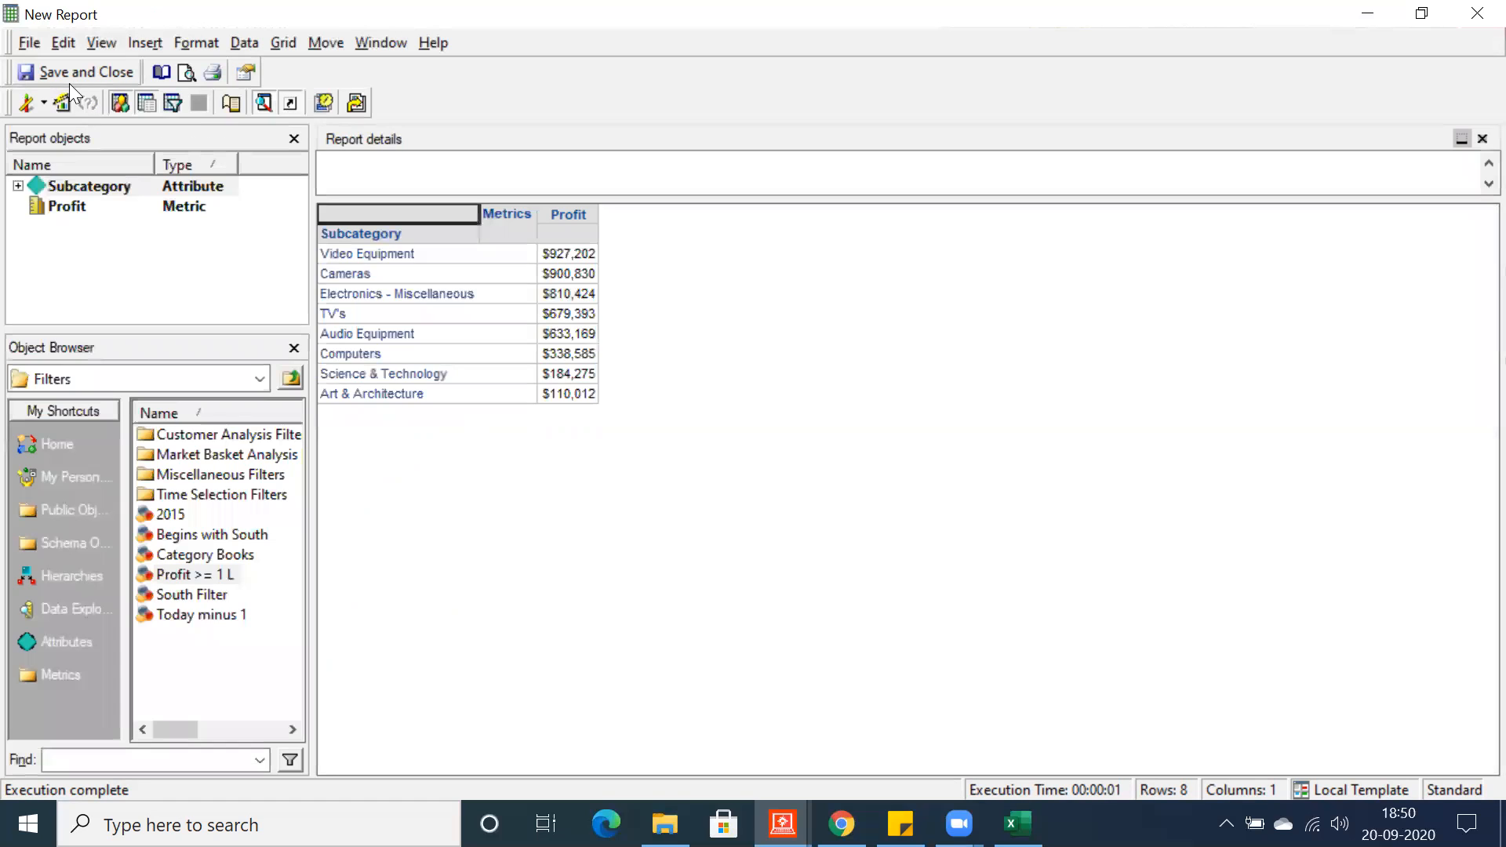
left_click(69, 77)
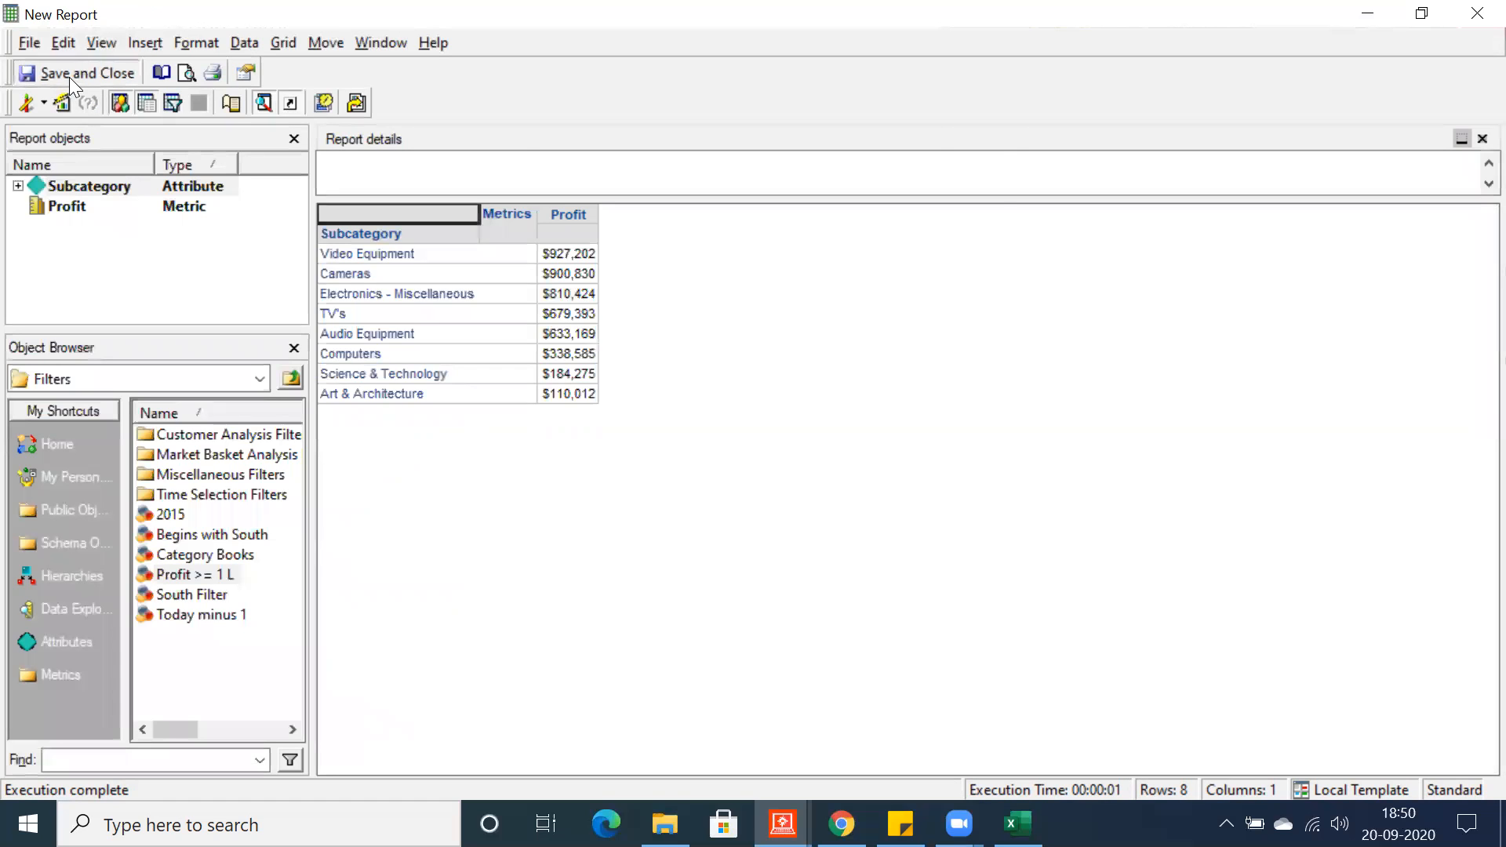
type("Profit > 1L")
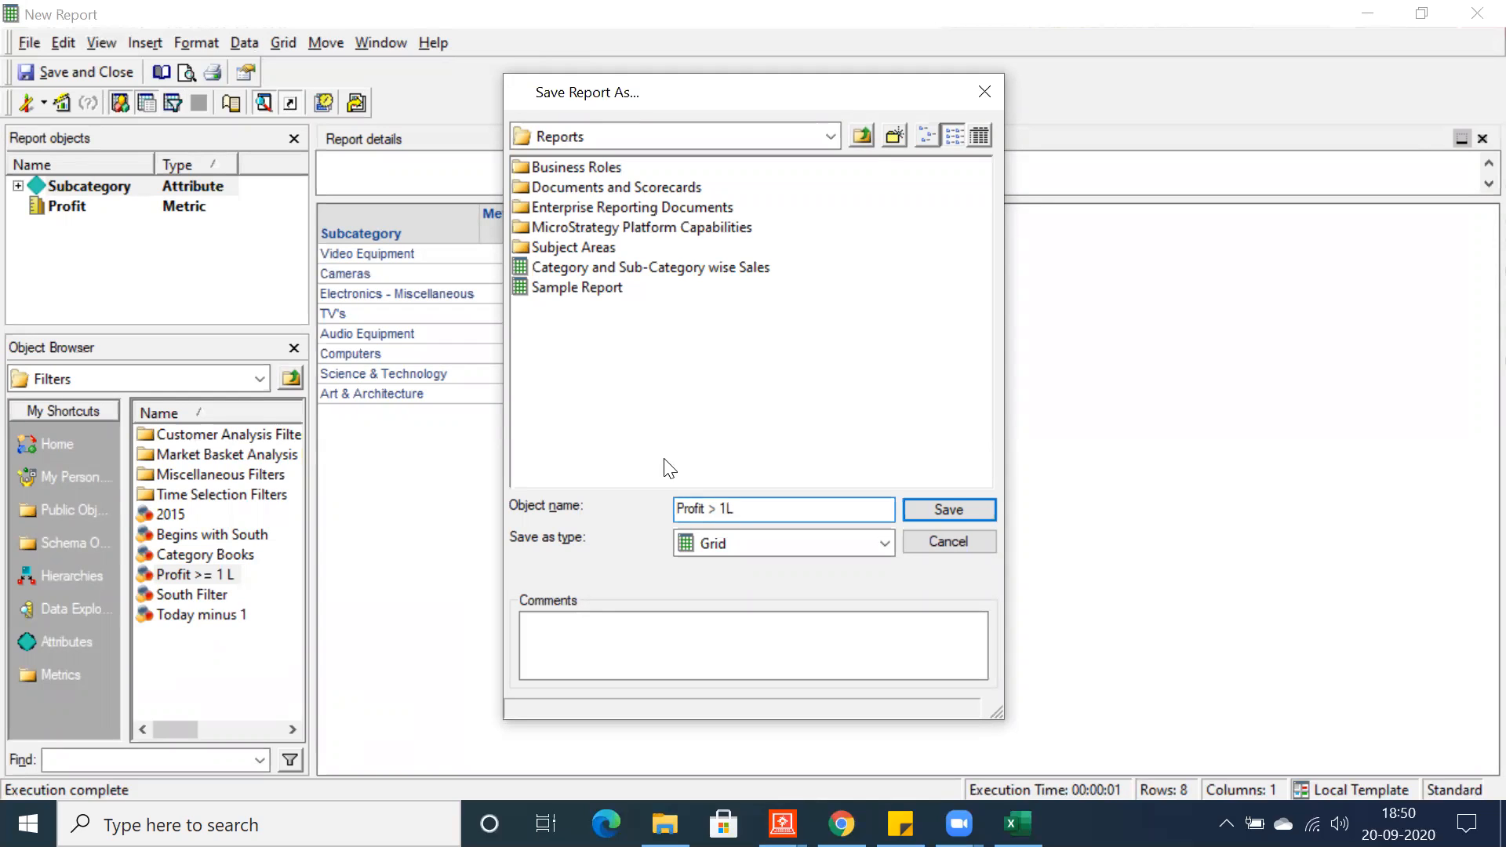
left_click(949, 509)
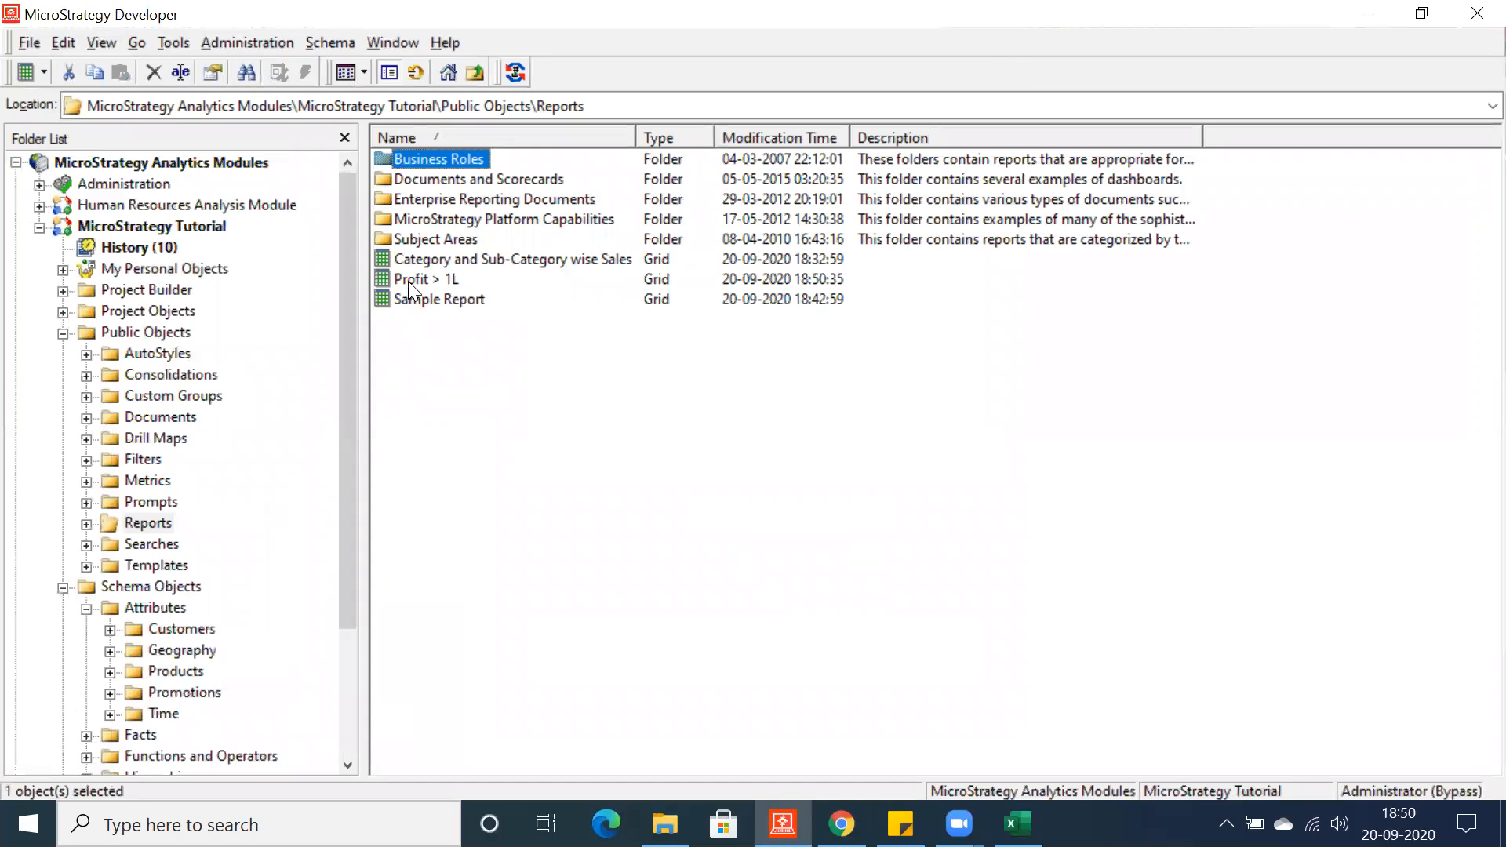
- Open the SQL of the saved Profit > 1L report and examine its create table, having and insert into lines
right_click(409, 276)
left_click(463, 320)
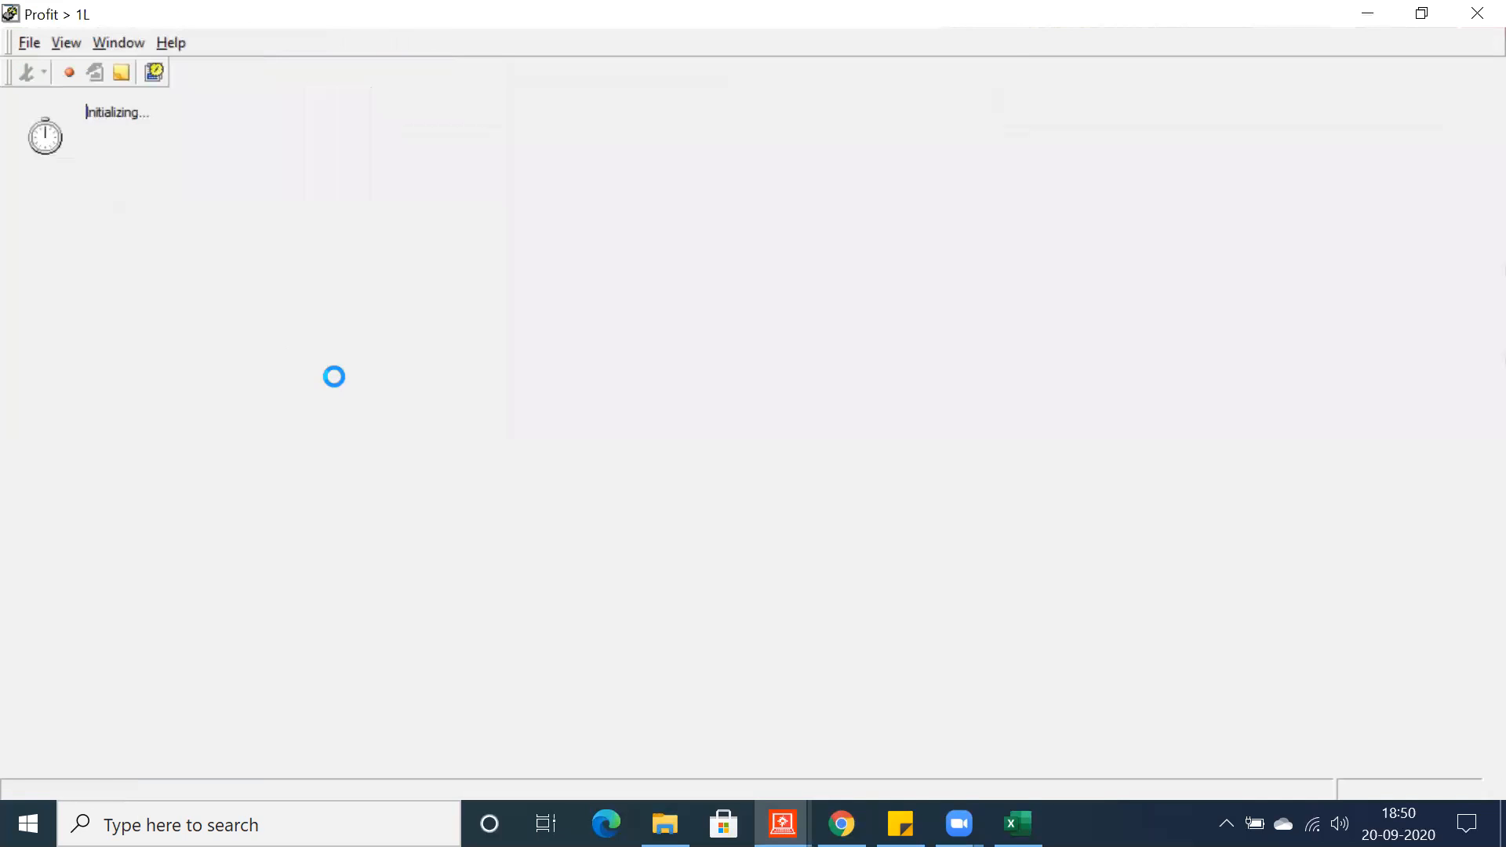
scroll(298, 462, "down", 2)
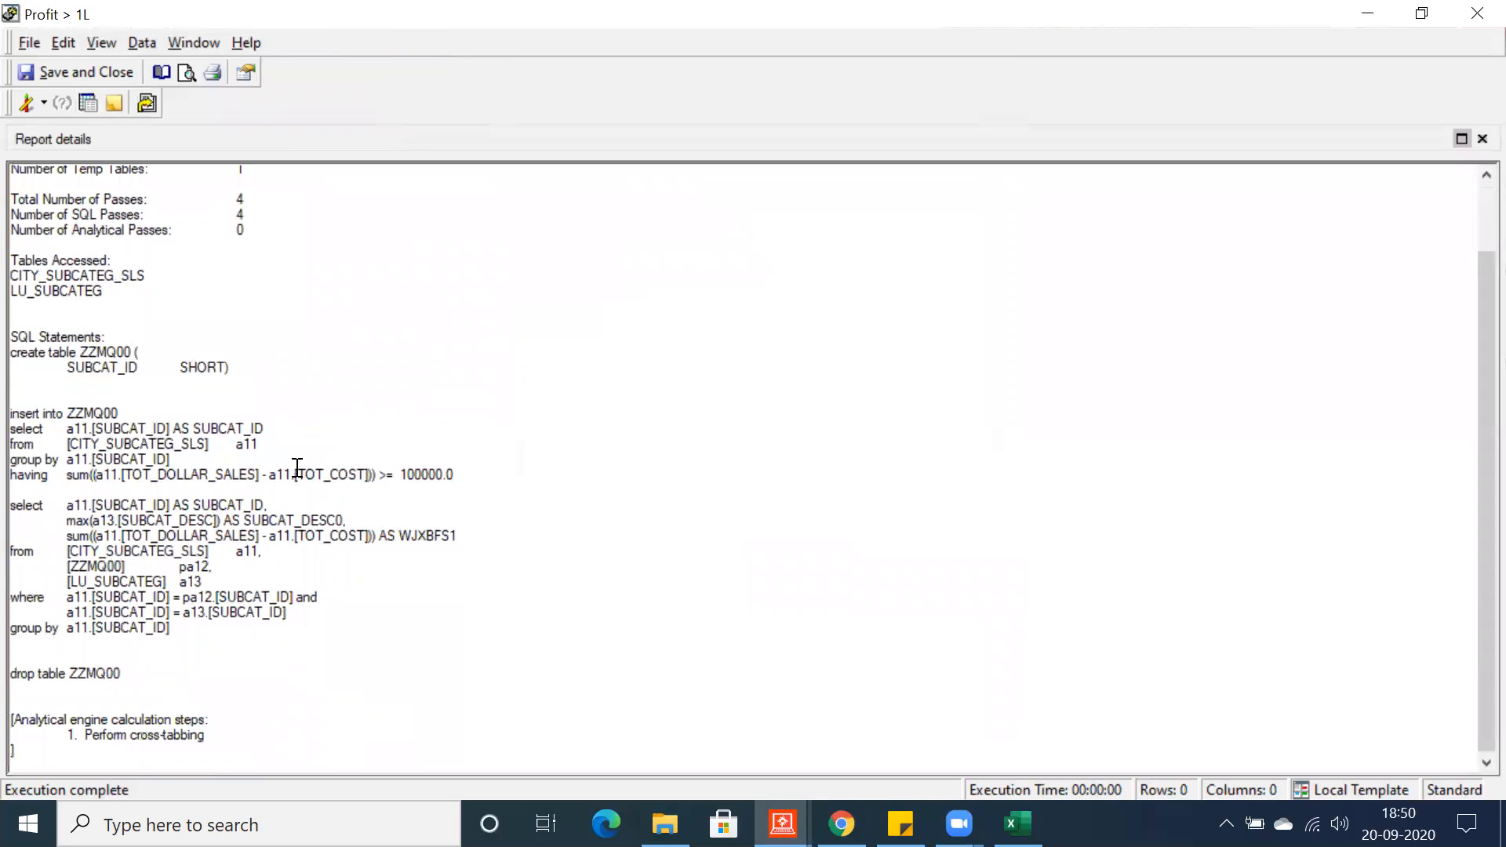
left_click_drag(14, 358, 223, 384)
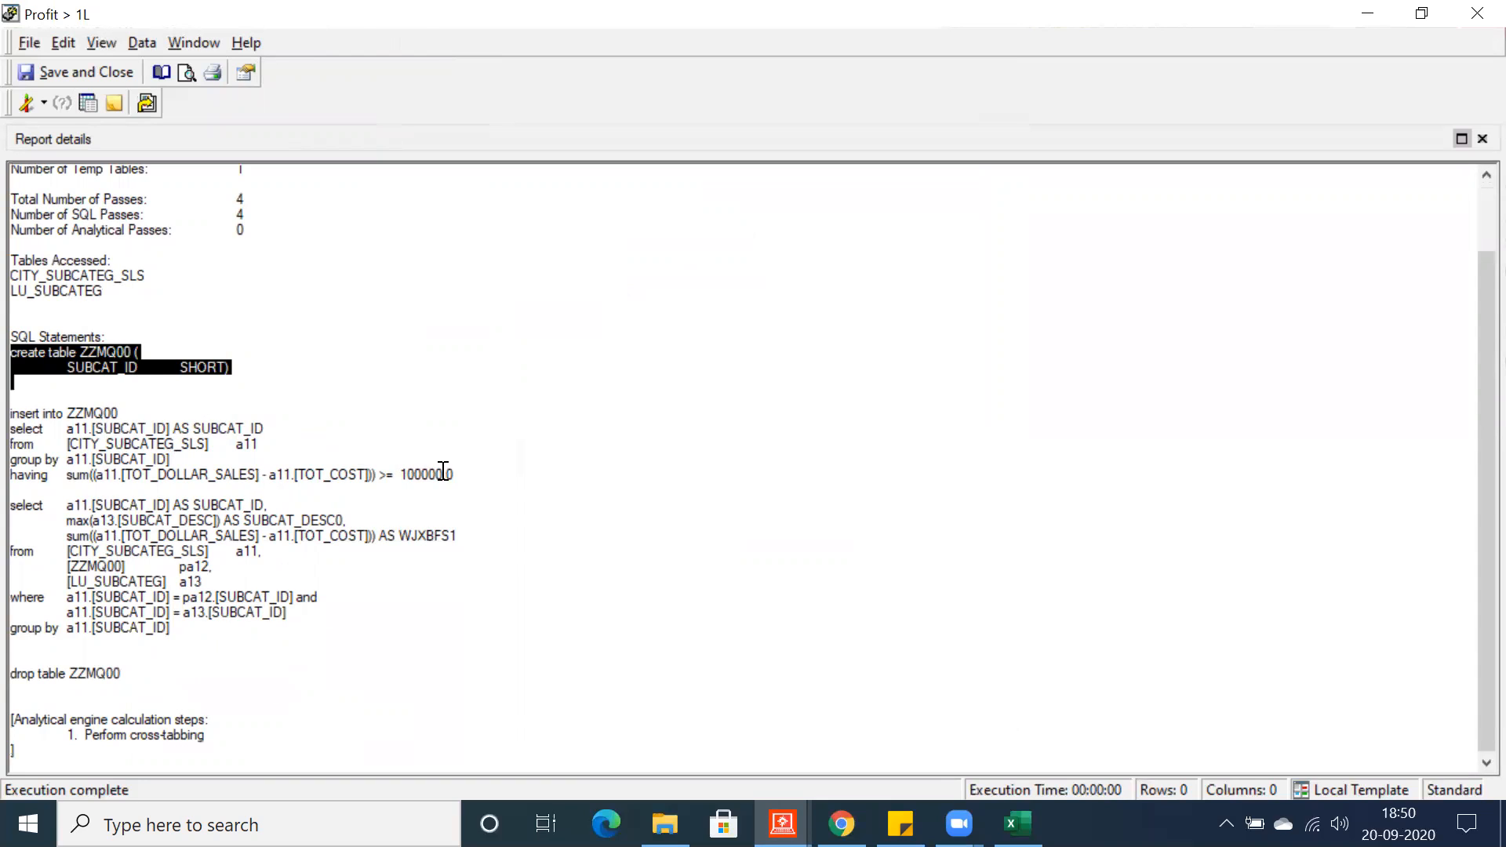
left_click_drag(475, 479, 16, 471)
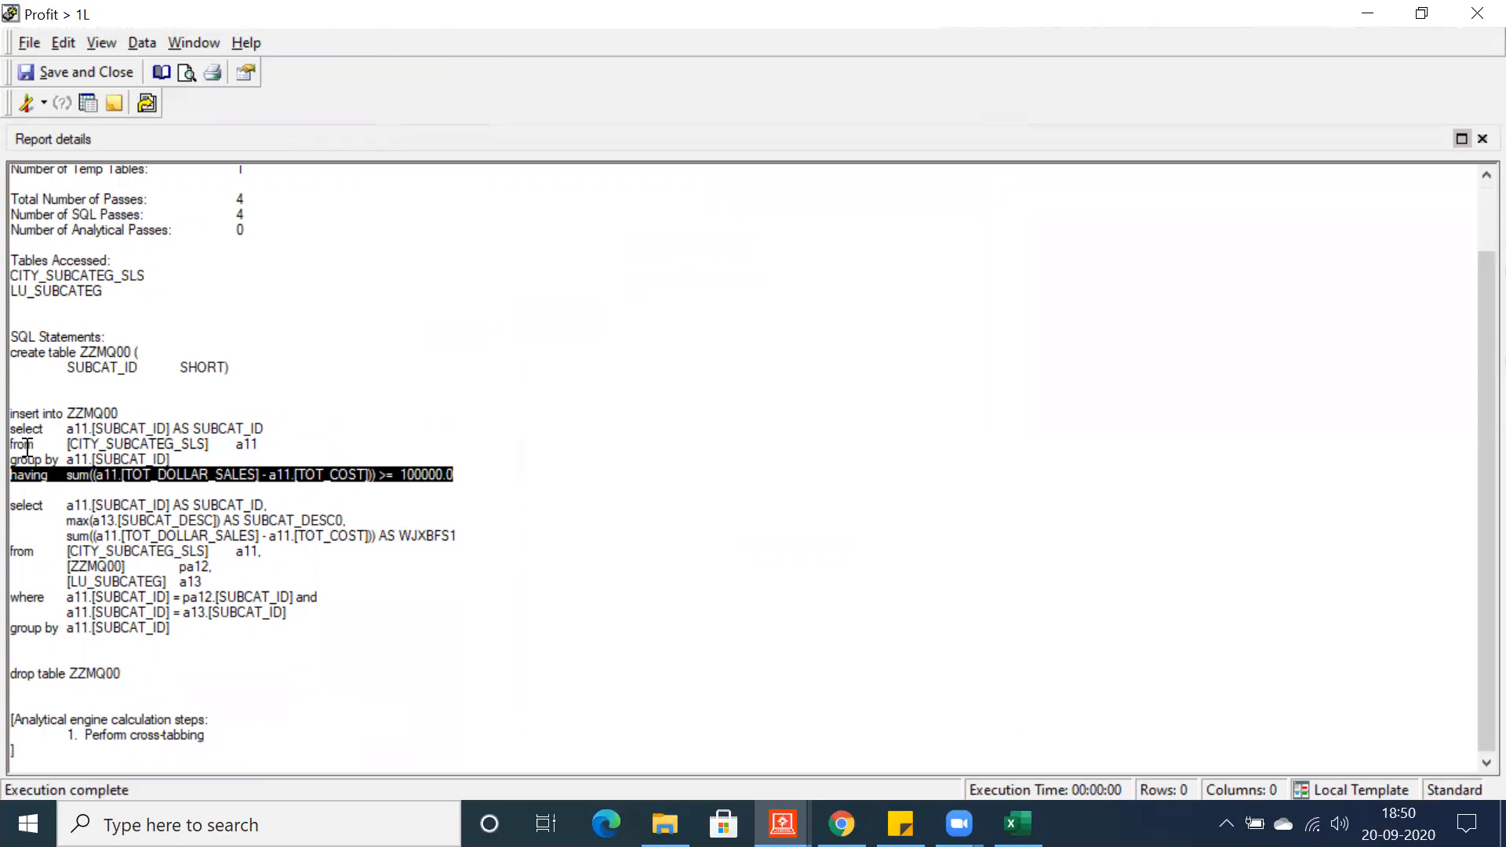
left_click(86, 419)
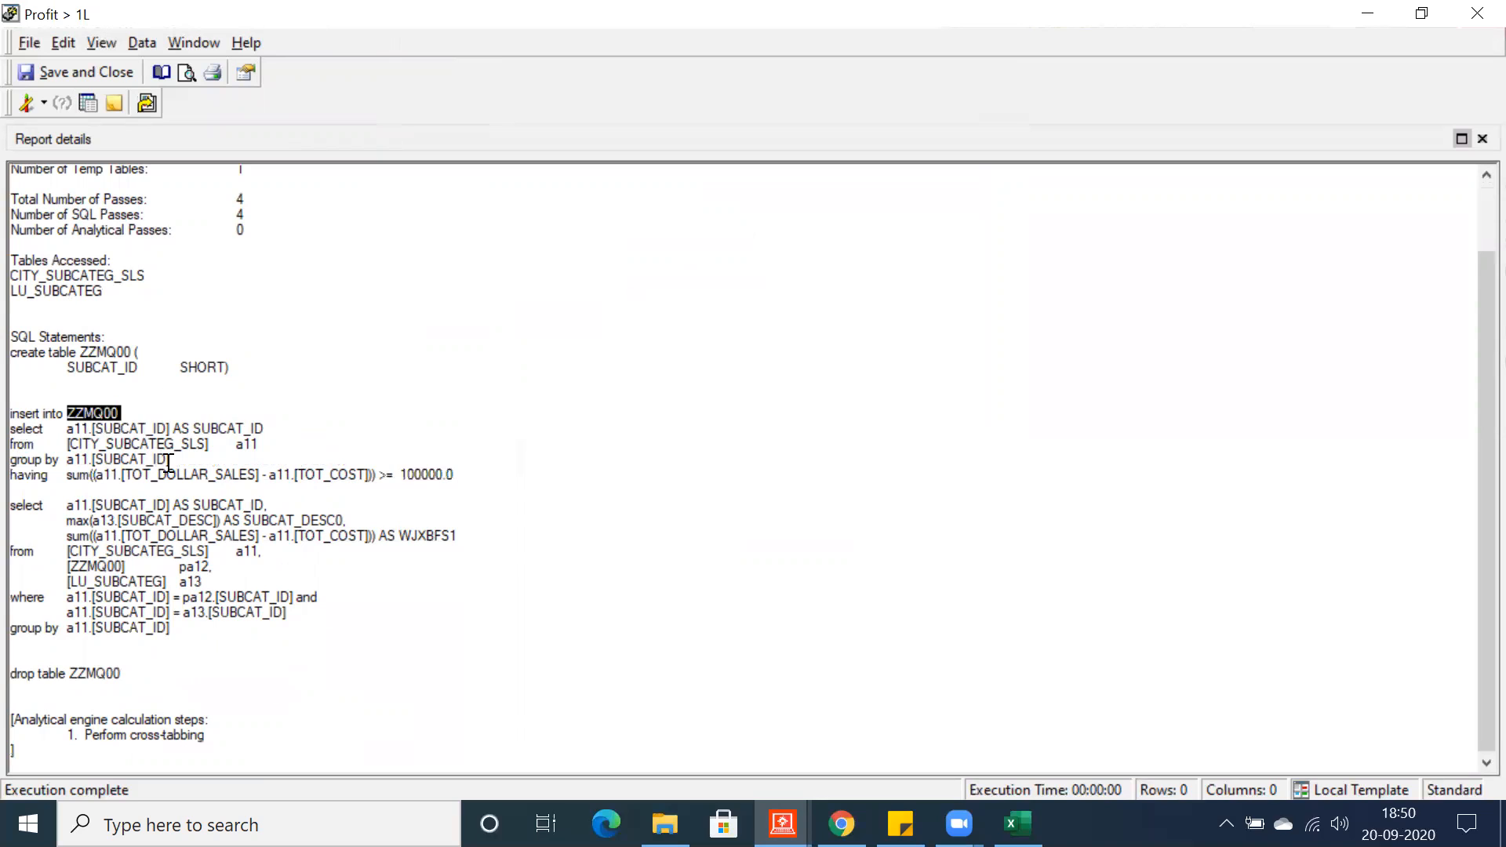
- Trace temporary table ZZMQ00 from the insert statement to the second select, and examine the SUBCAT_ID join in its where clause
double_click(100, 568)
double_click(96, 411)
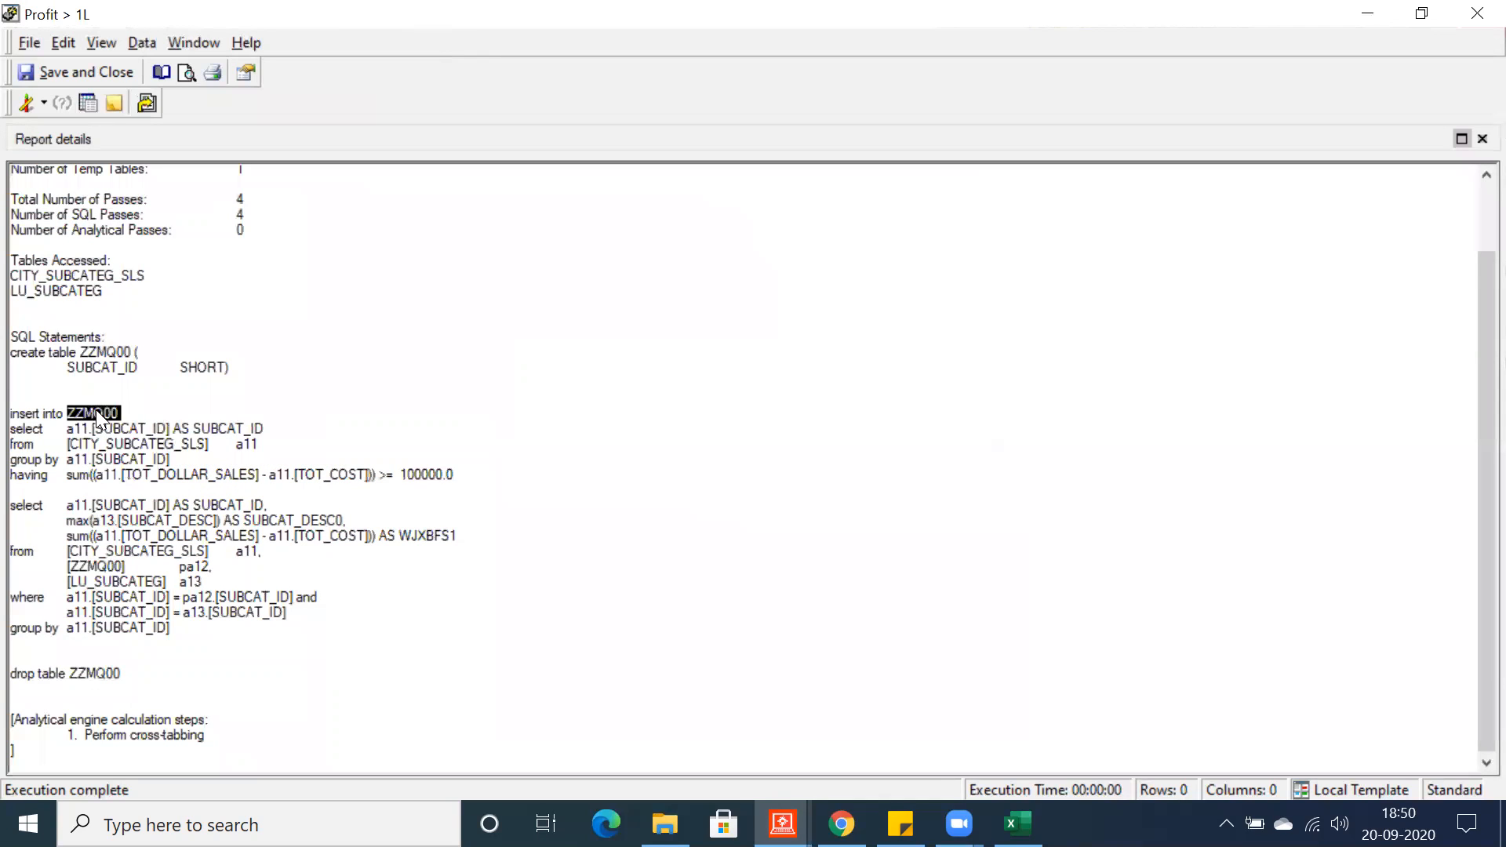
double_click(94, 568)
left_click_drag(236, 456, 11, 413)
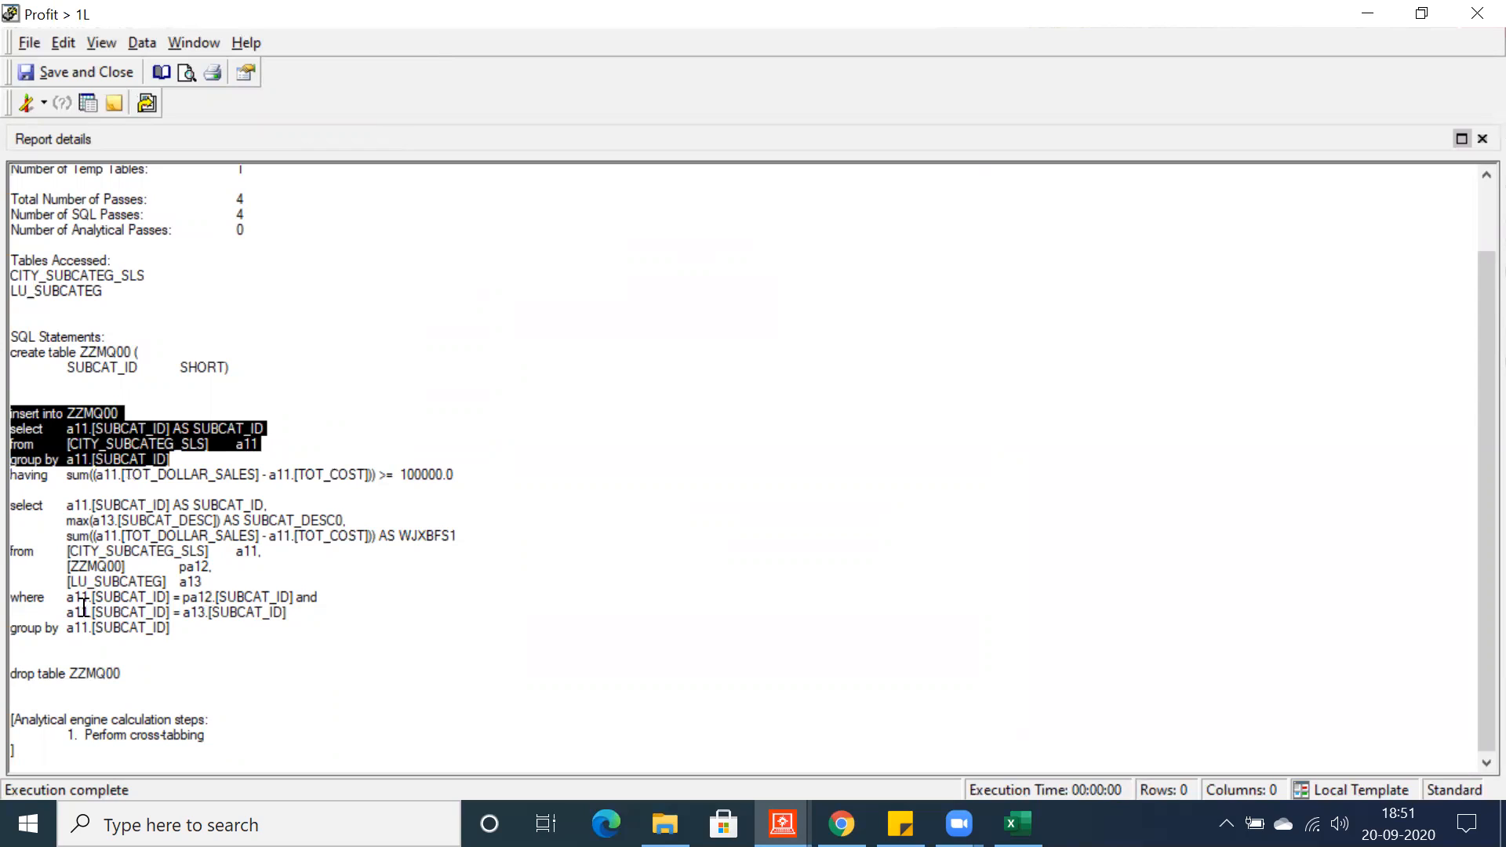
left_click_drag(94, 598, 146, 598)
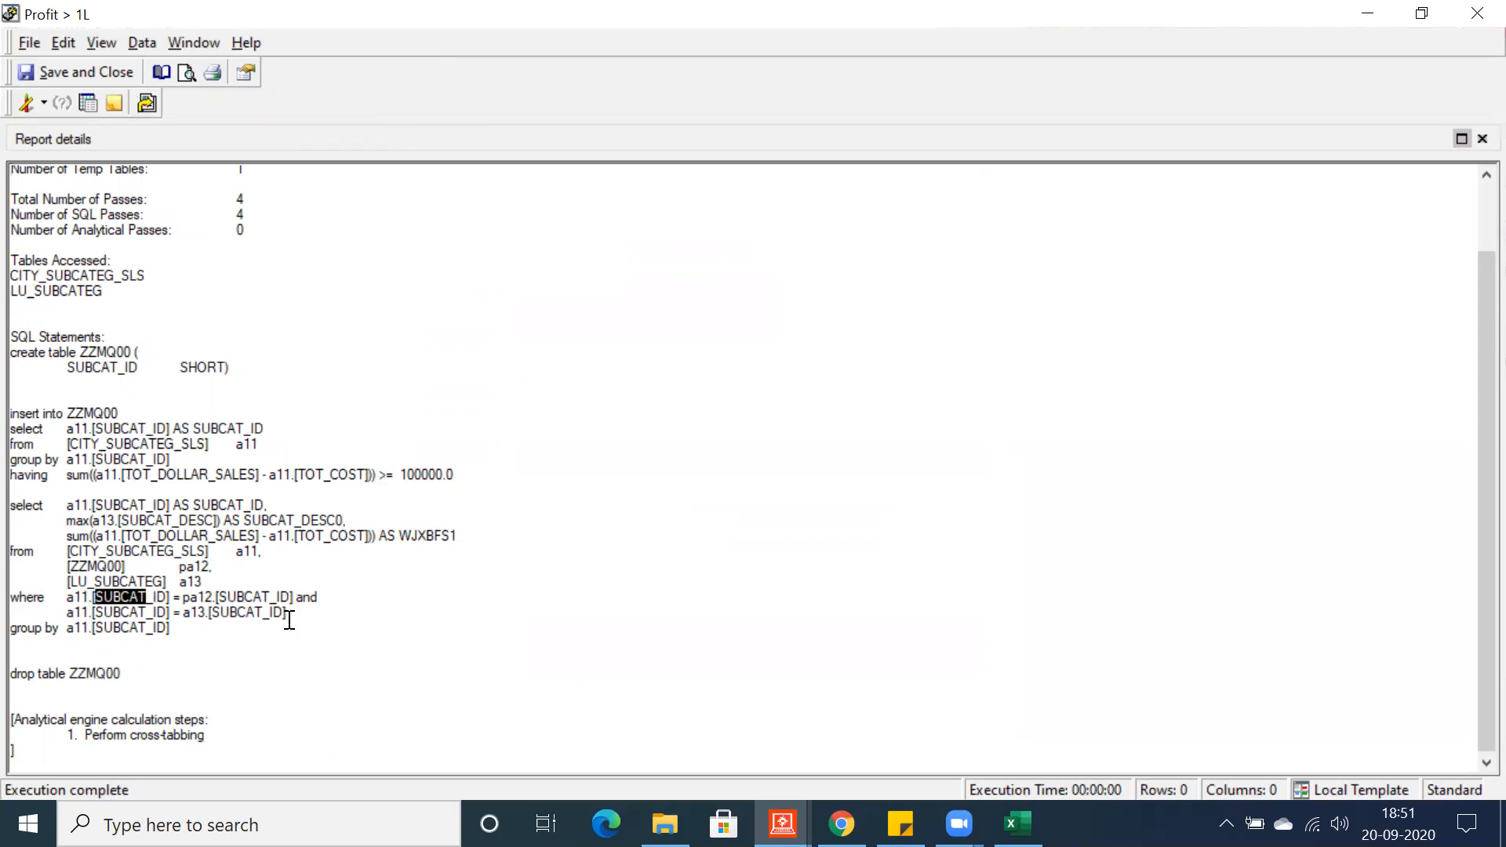
- Show the Profit > 1L report as a grid and check the Profit values for Video Equipment and Art & Architecture
left_click(46, 110)
left_click(51, 152)
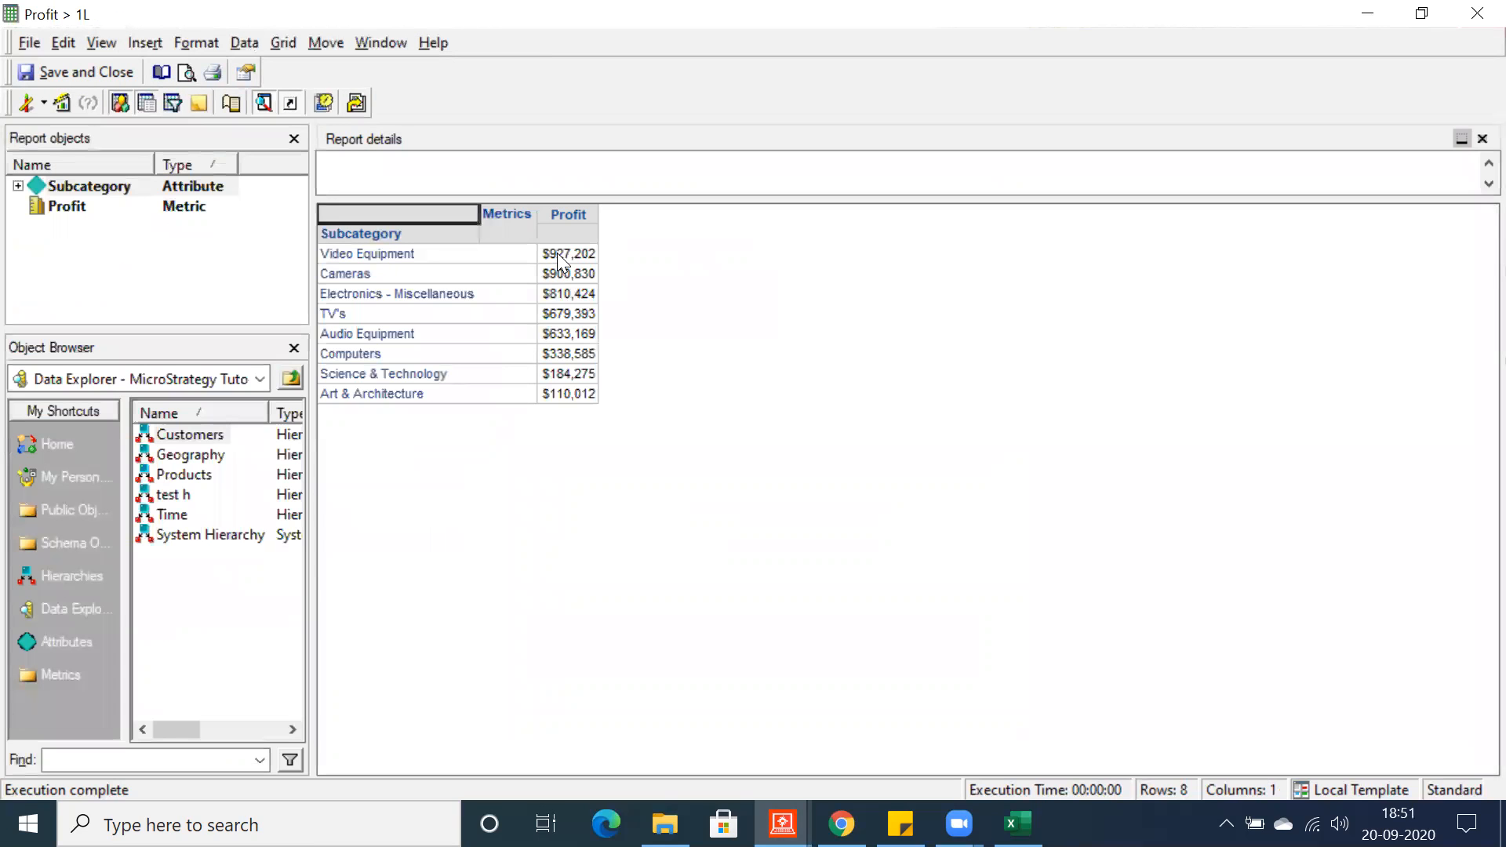
left_click(557, 253)
left_click(558, 391)
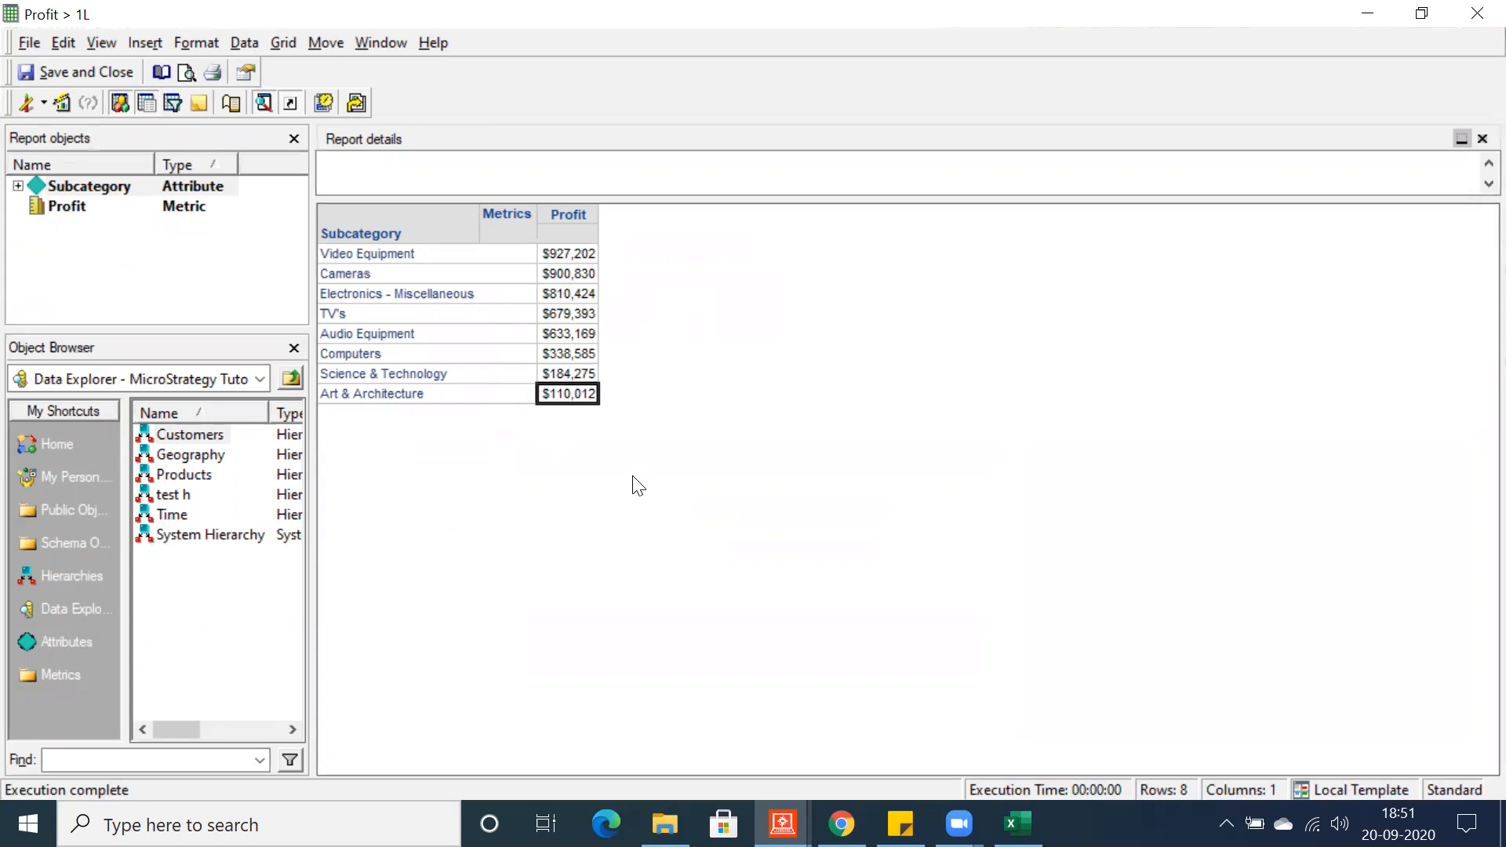
- Switch to the Excel notes and review the Values entry beside Metric under Set Qualification on Sheet4
left_click(782, 820)
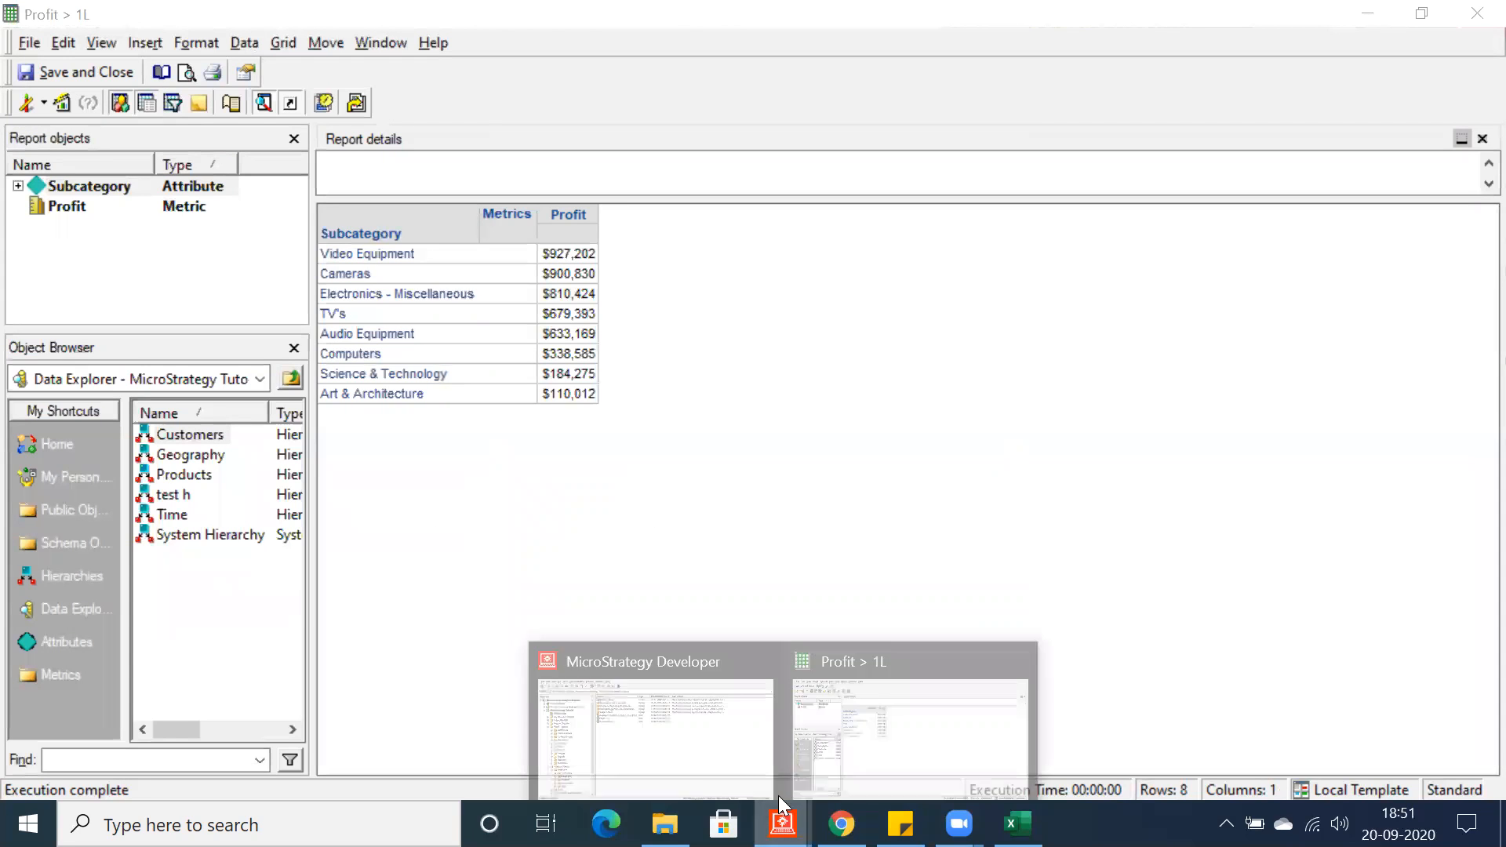
left_click(1017, 824)
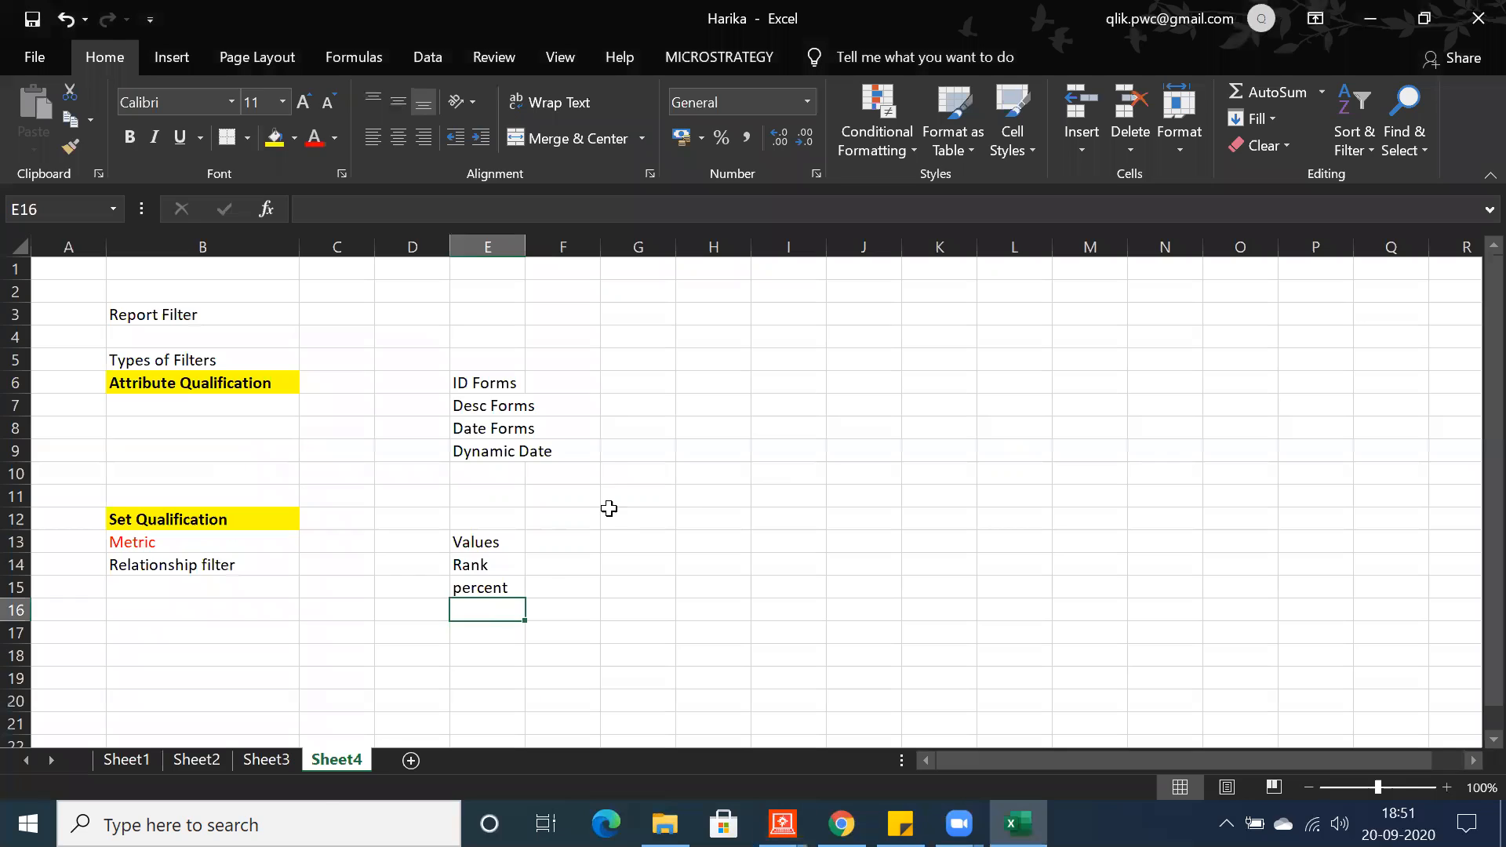
left_click(498, 544)
left_click(562, 541)
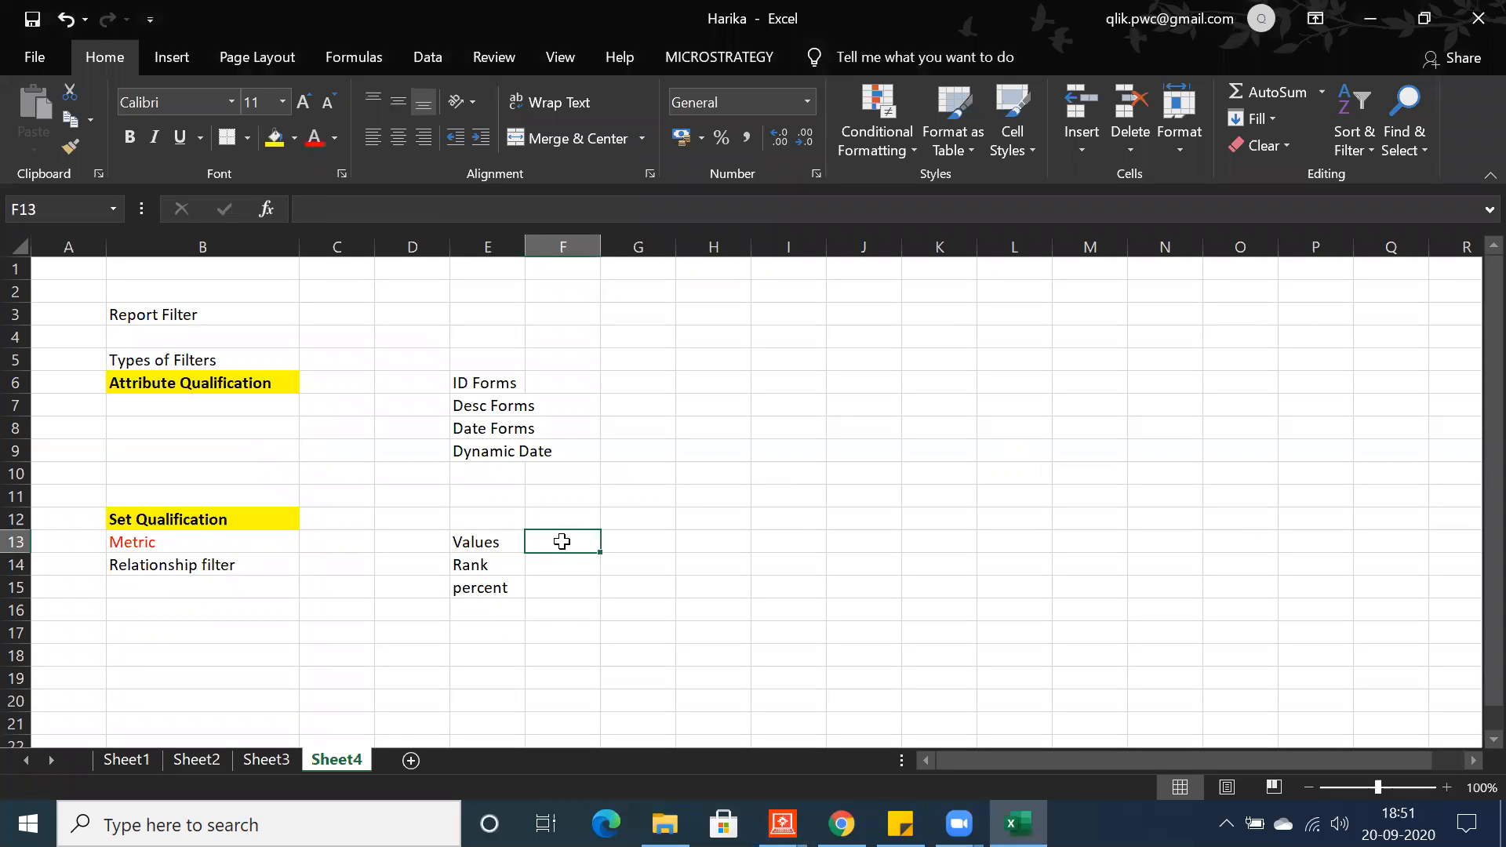
left_click(480, 547)
left_click(561, 541)
left_click(495, 540)
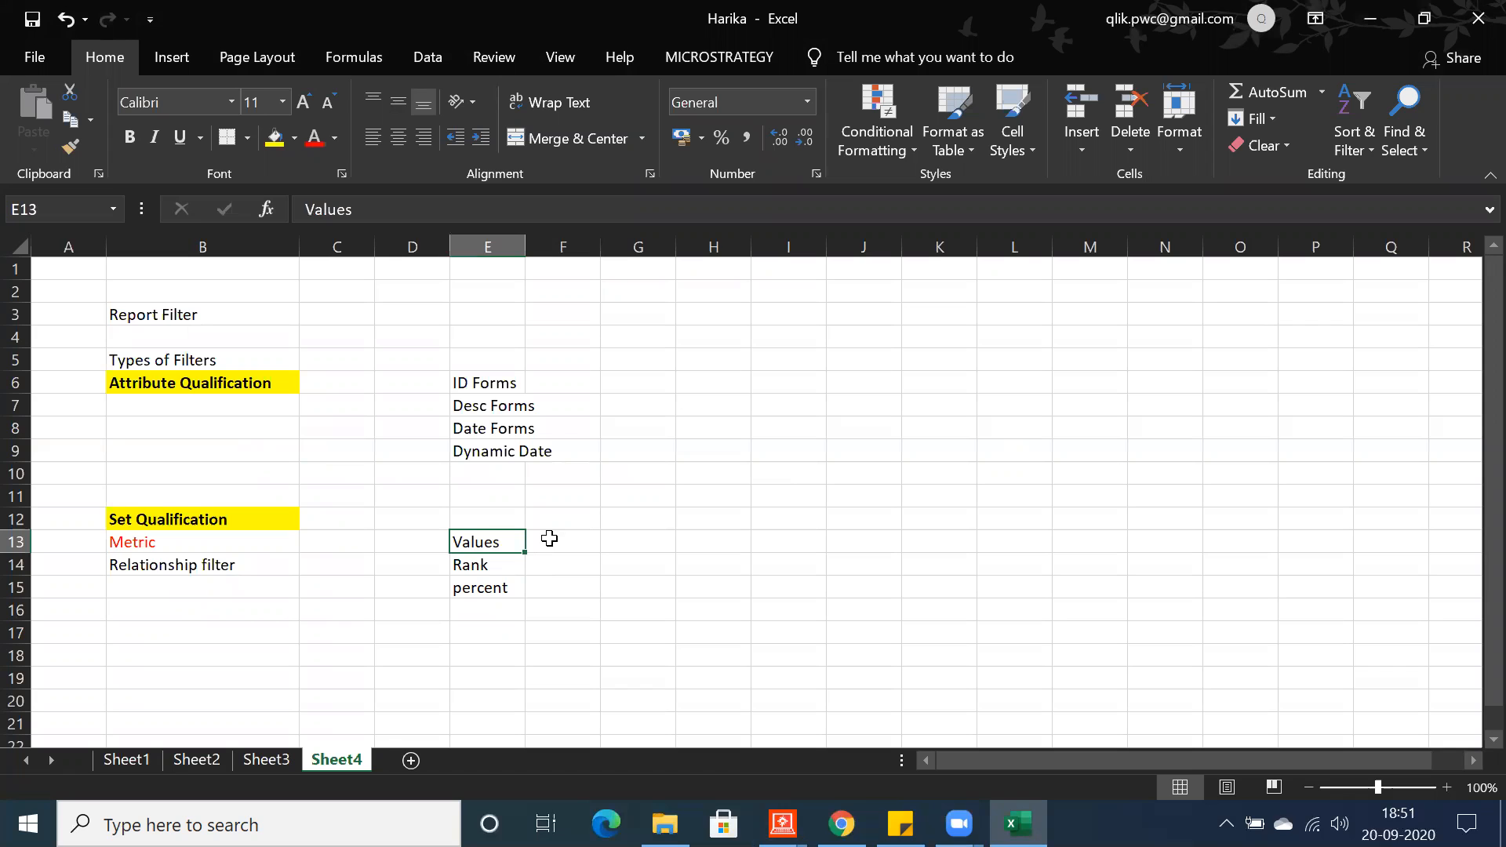
left_click(549, 539)
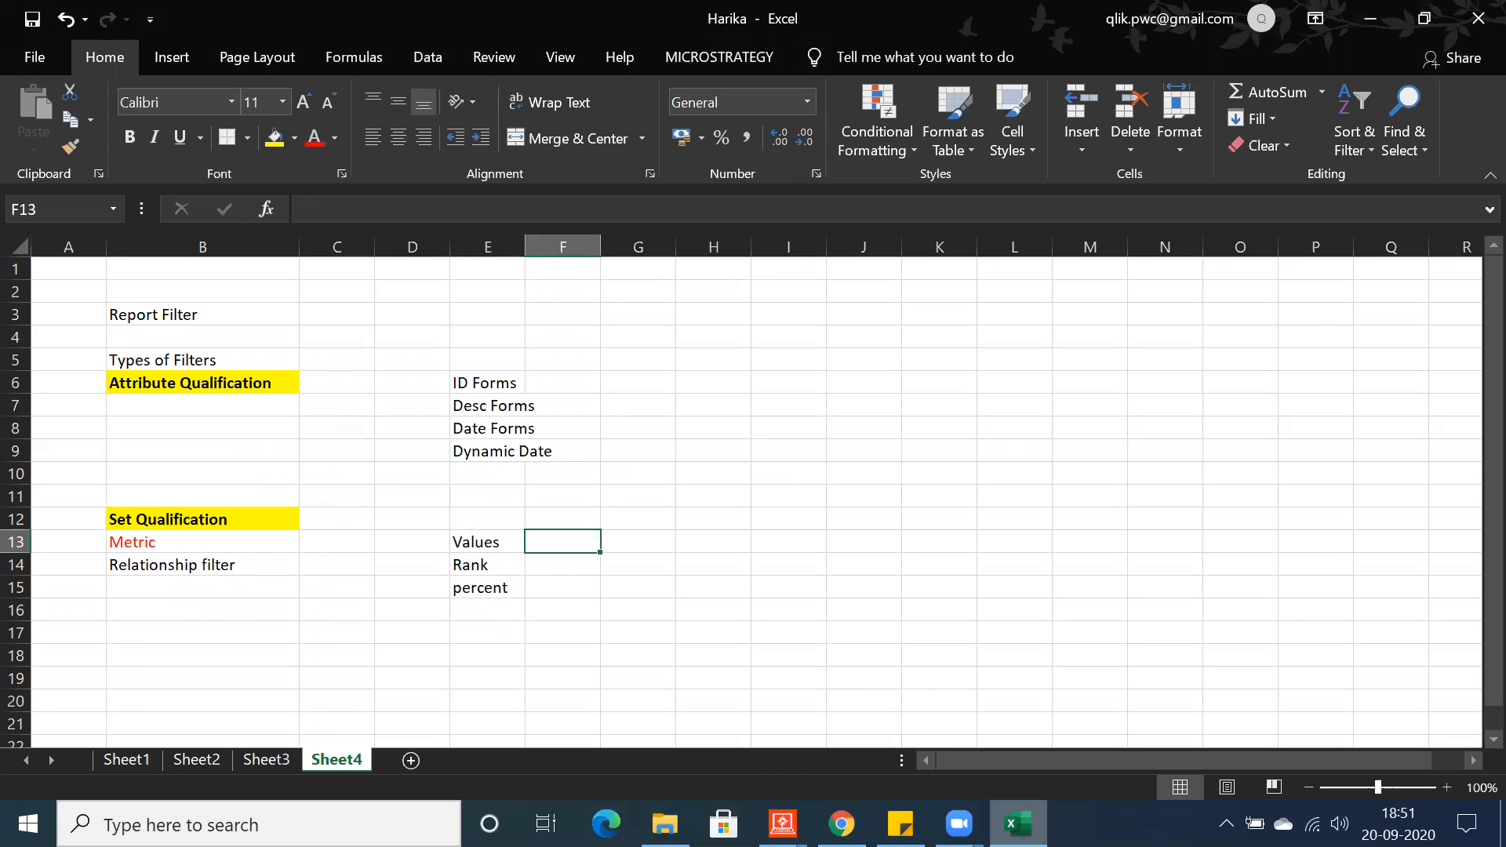
- Switch back to the Profit > 1L report, start a view filter qualification on Profit, and review the available operators
left_click(1017, 824)
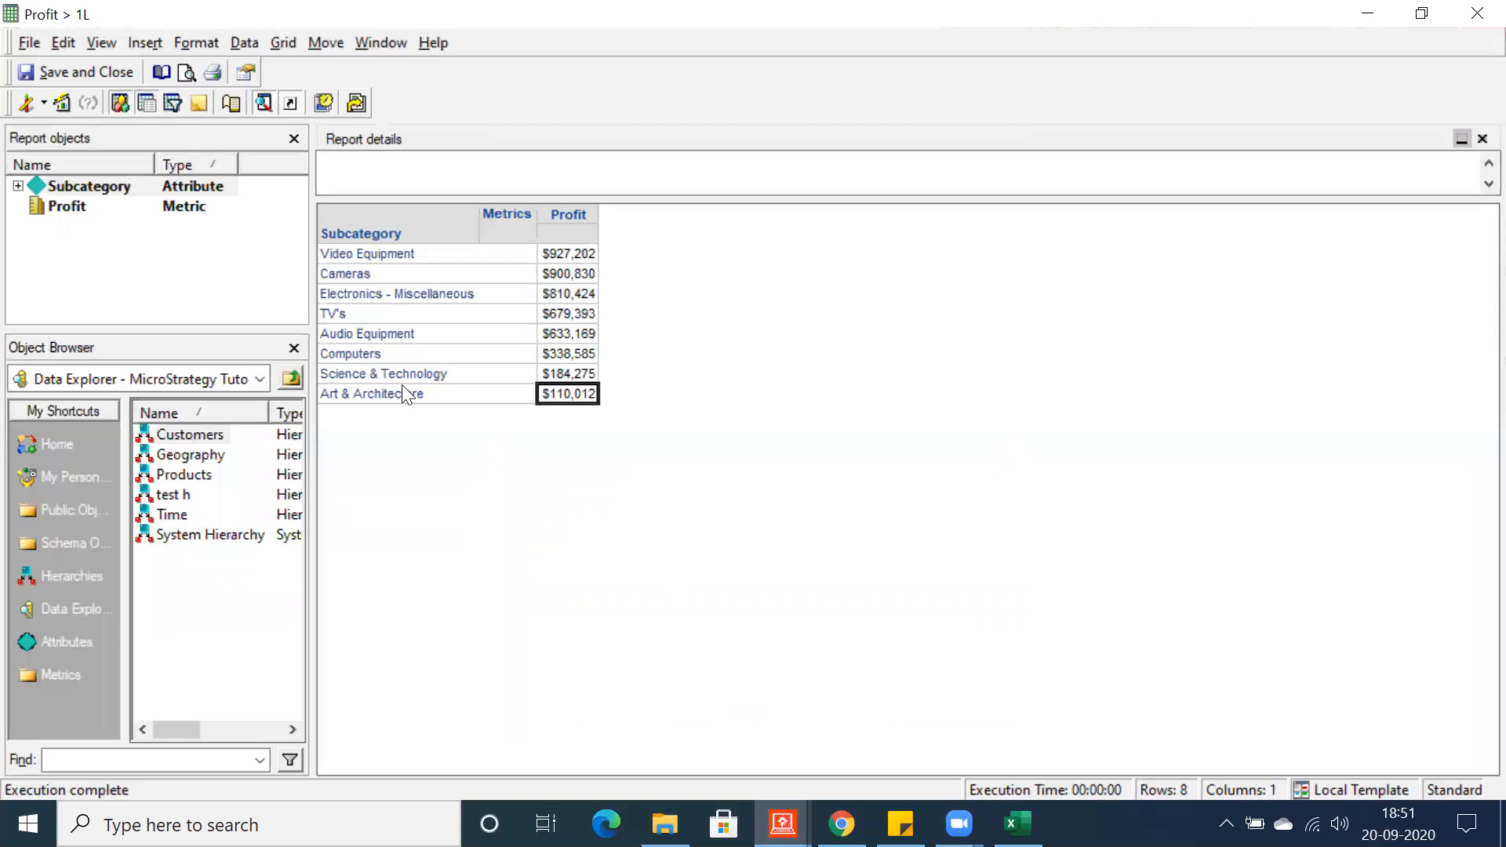
left_click(101, 41)
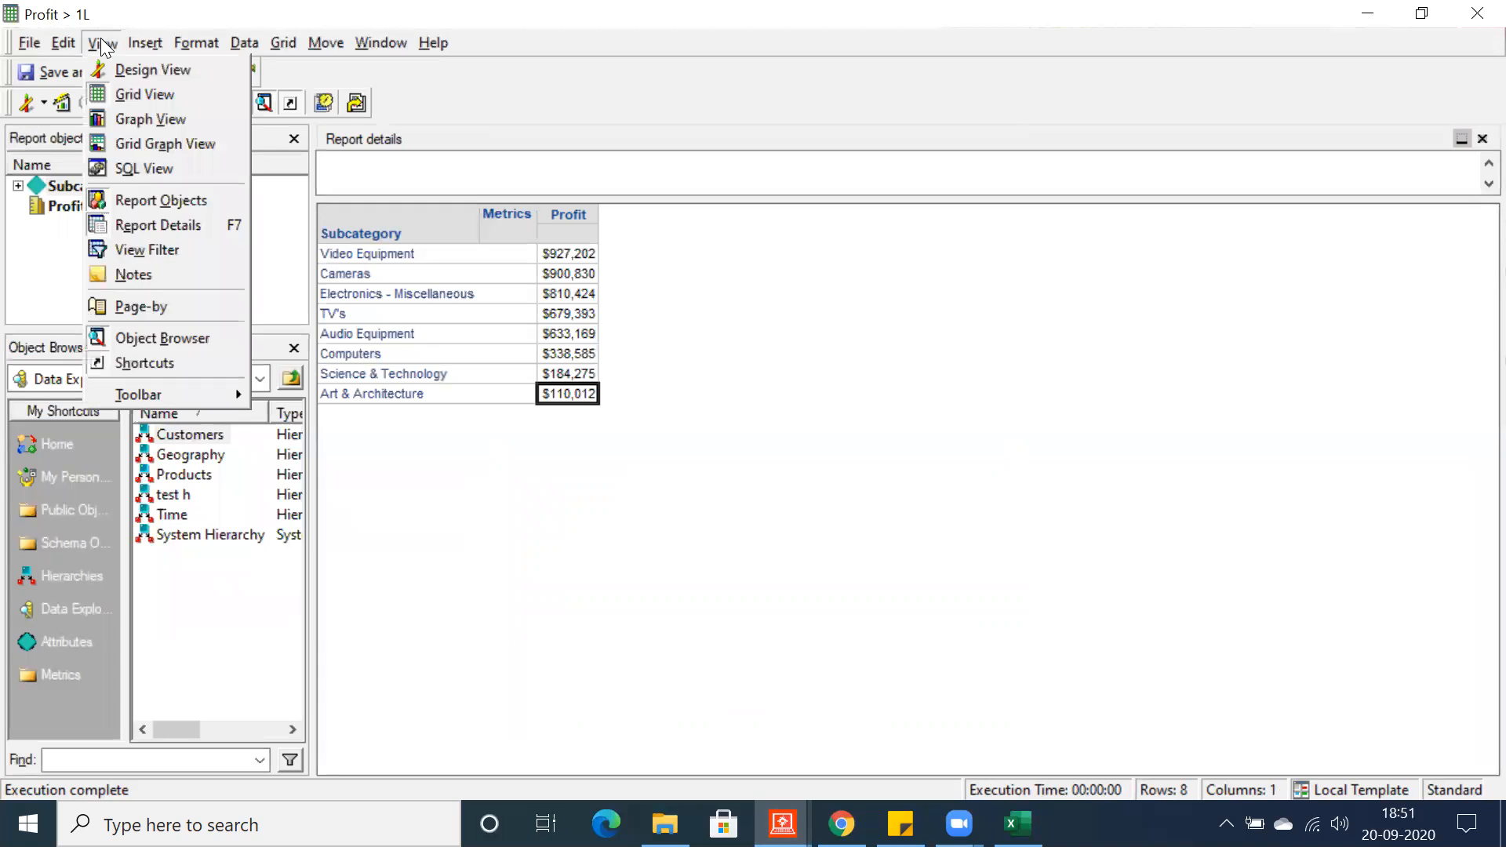
left_click(146, 251)
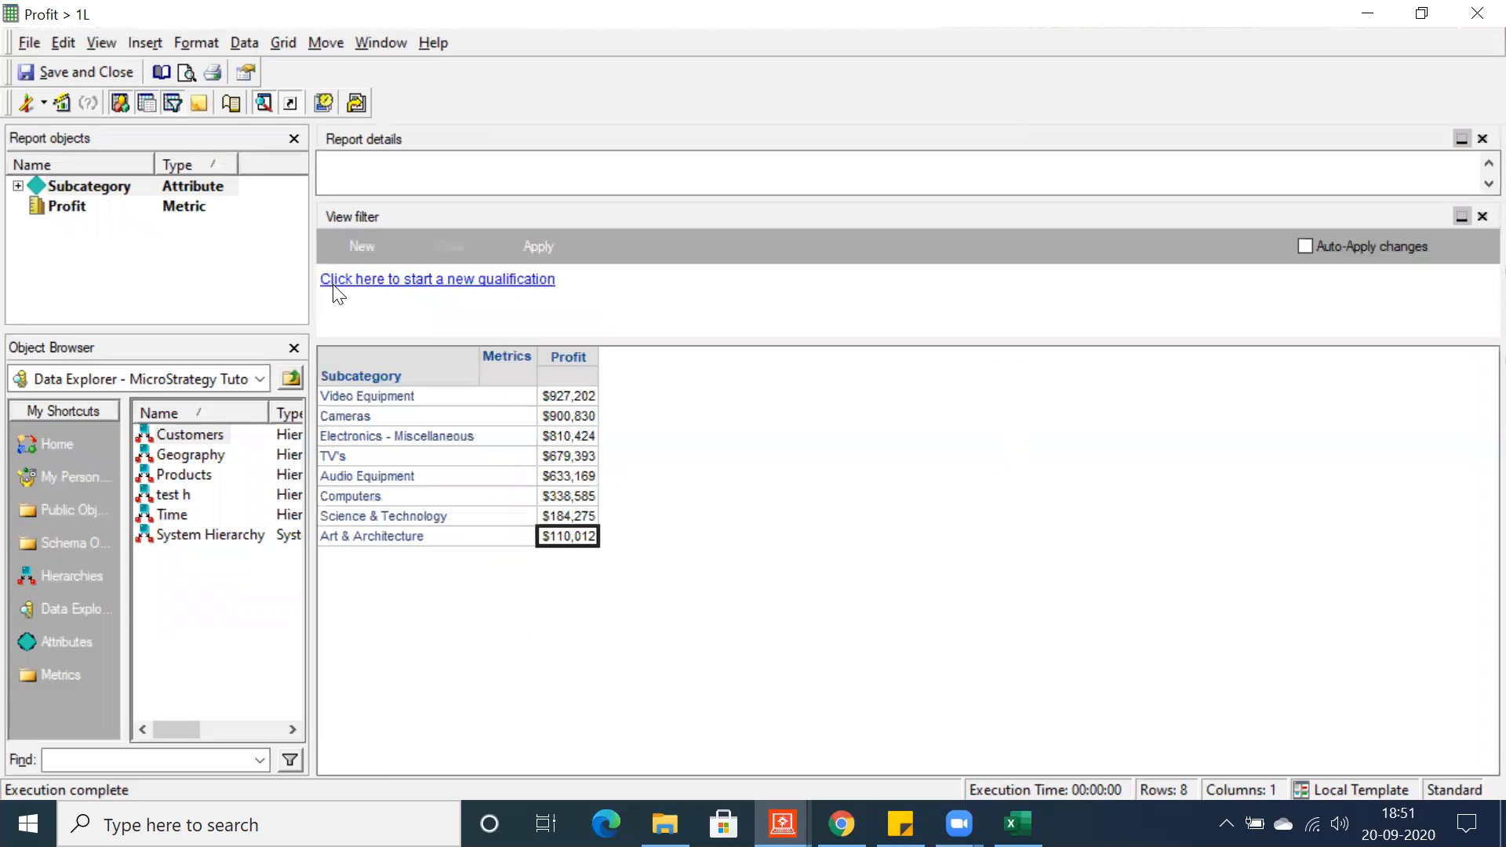
left_click(334, 284)
left_click(335, 287)
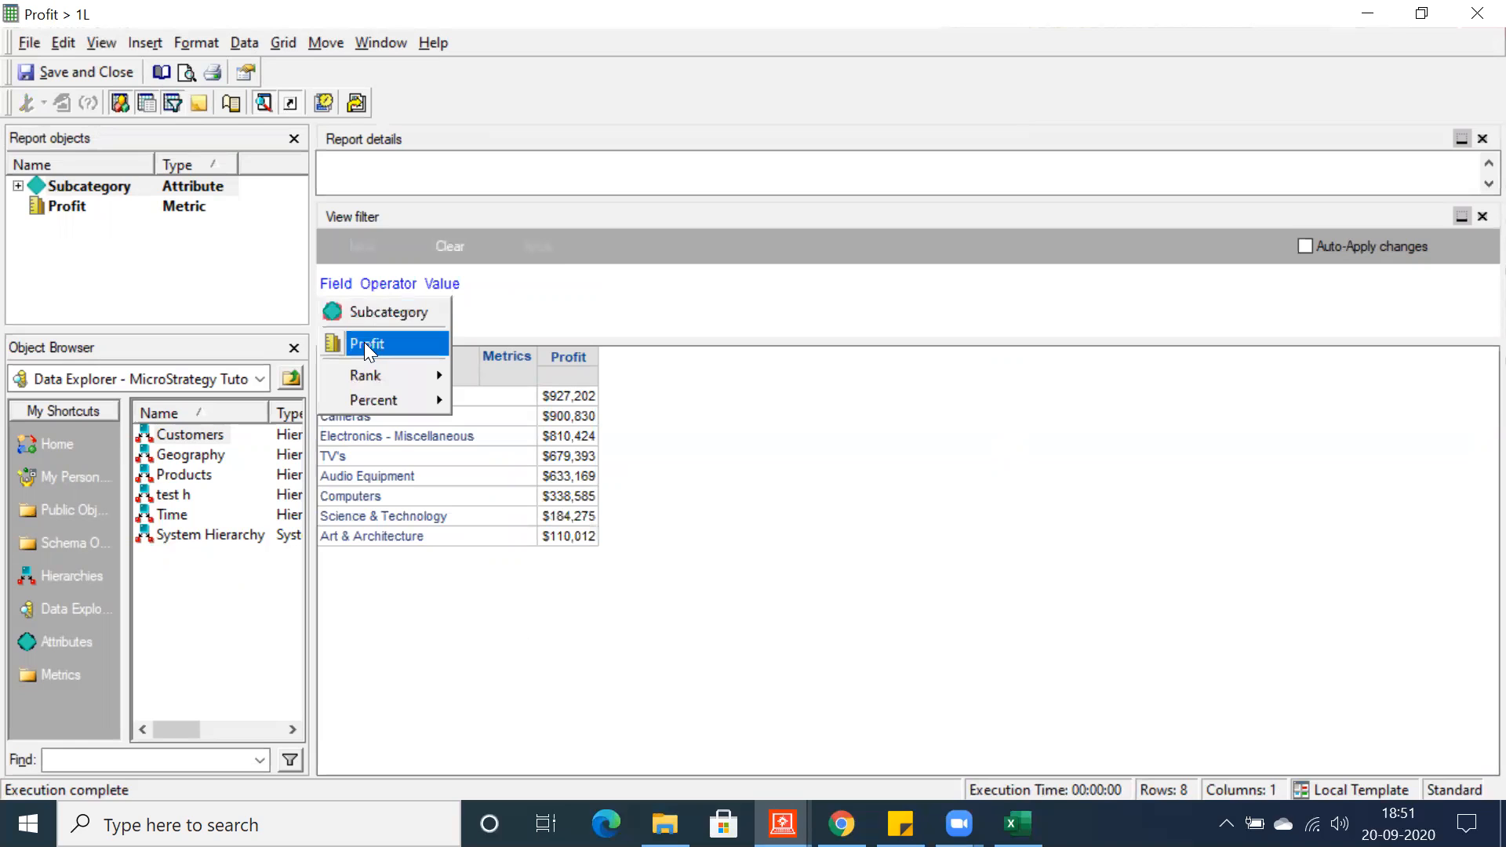
left_click(363, 342)
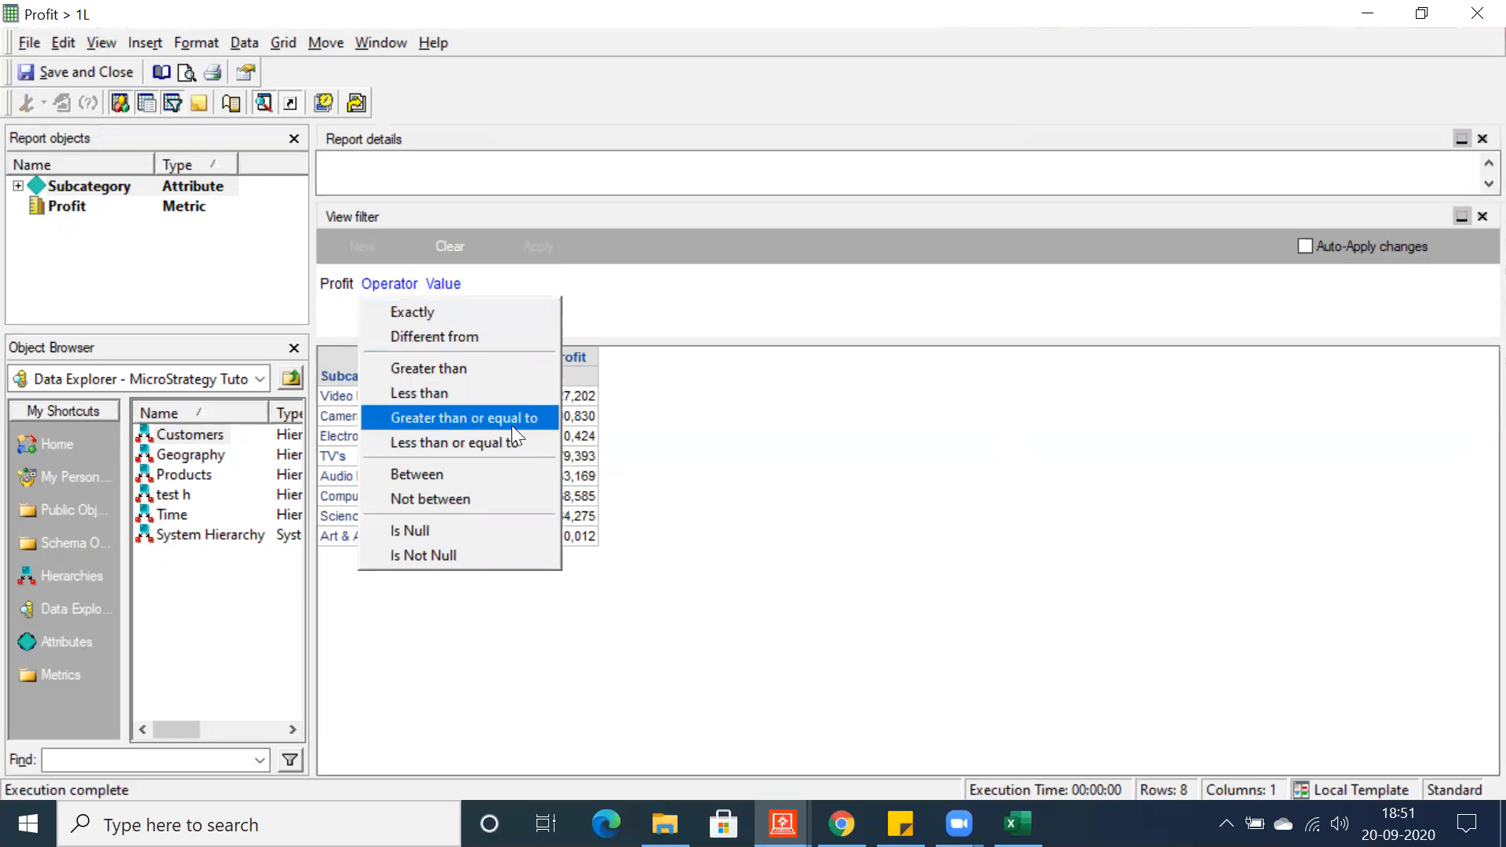
left_click(602, 461)
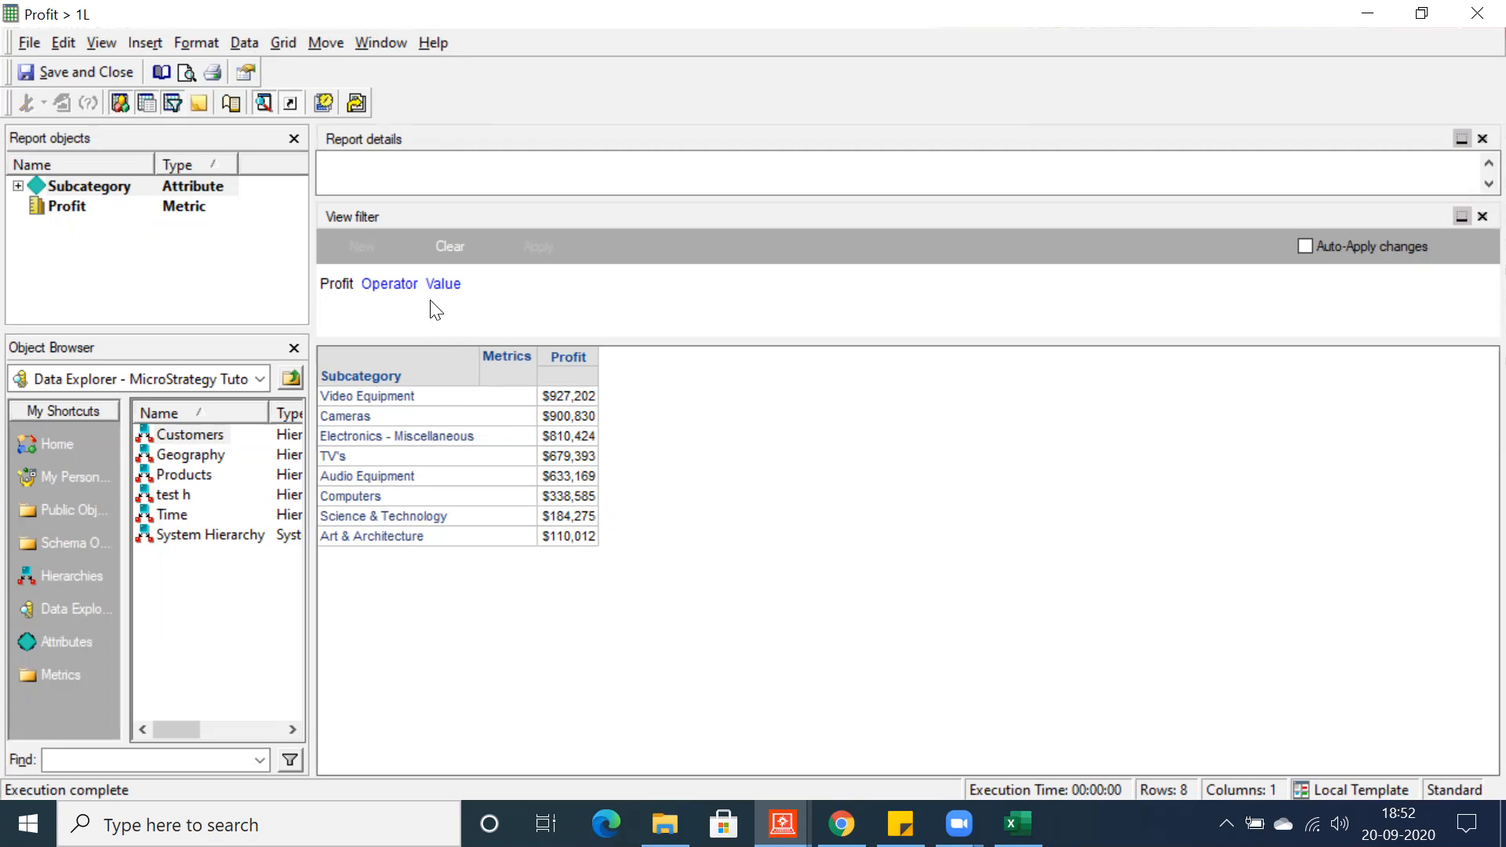
- Close the view filter pane, and save and close the Profit > 1L report
left_click(1481, 218)
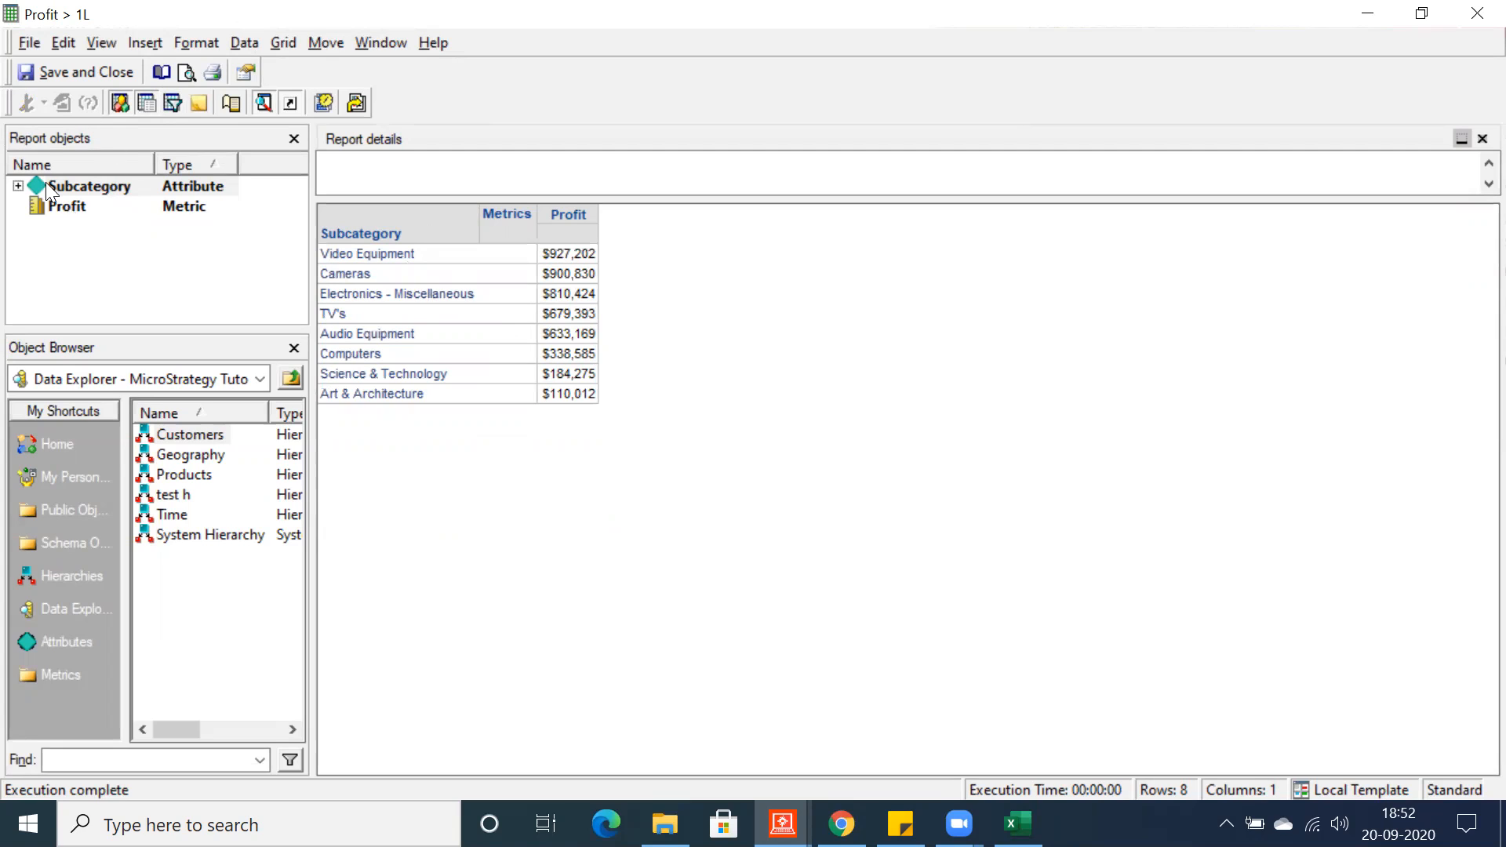
left_click(58, 74)
left_click(883, 557)
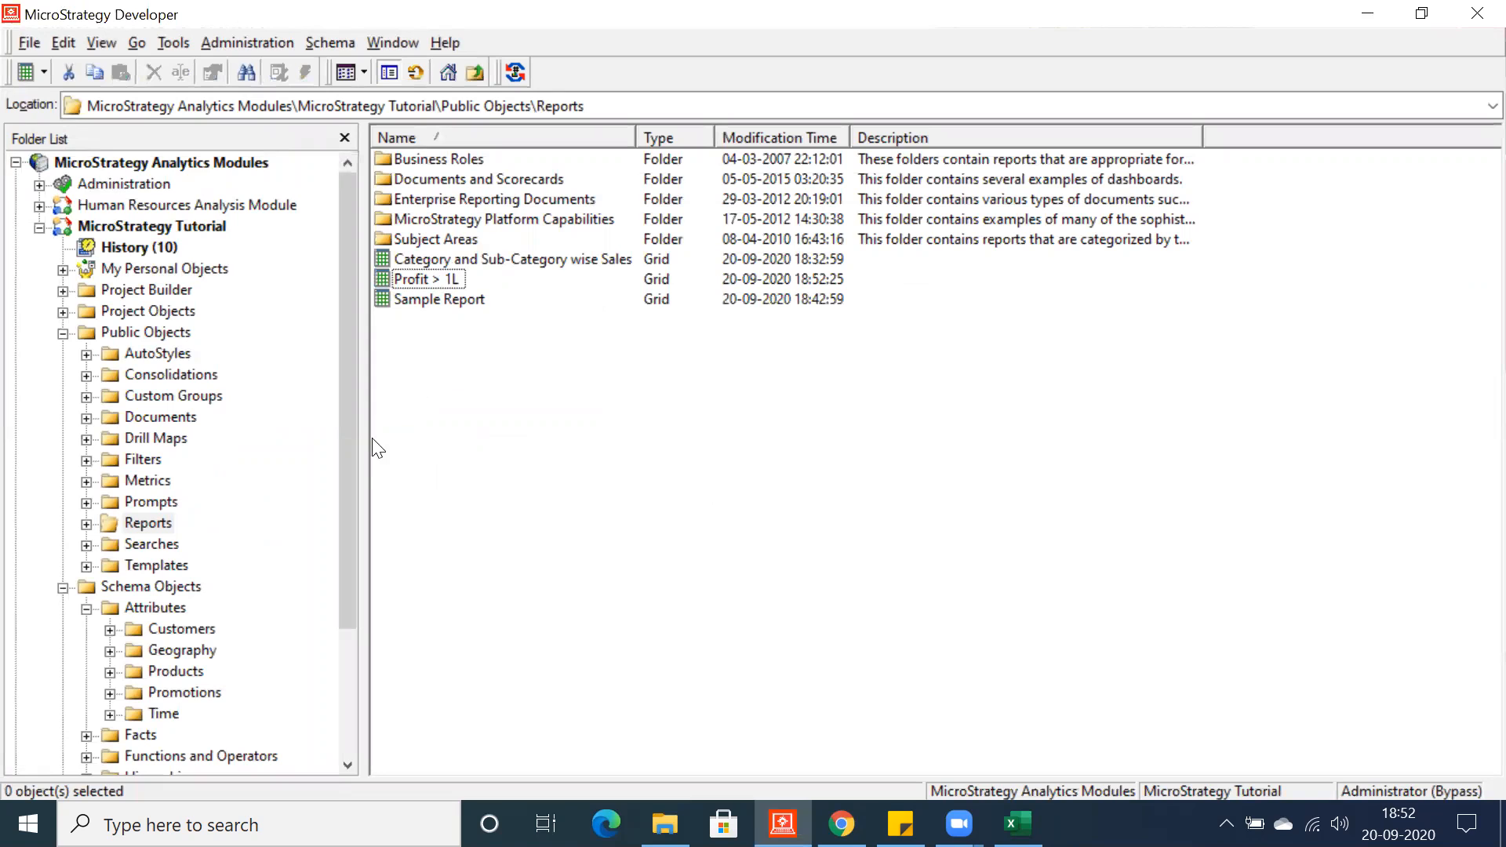
- Create an empty filter in the Public Objects Filters folder and add a Set qualification to it
left_click(140, 460)
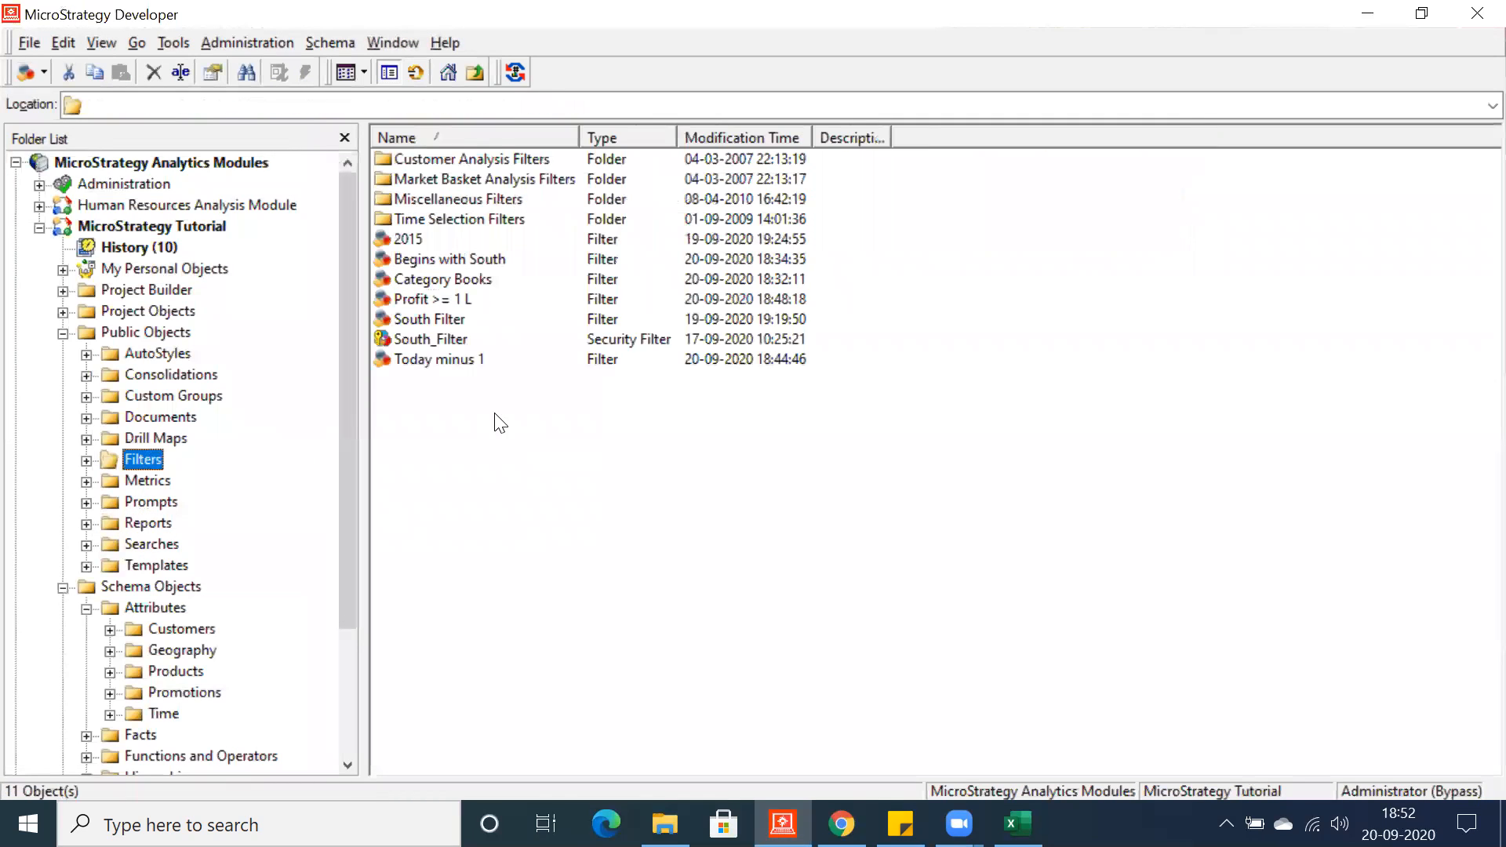
right_click(453, 422)
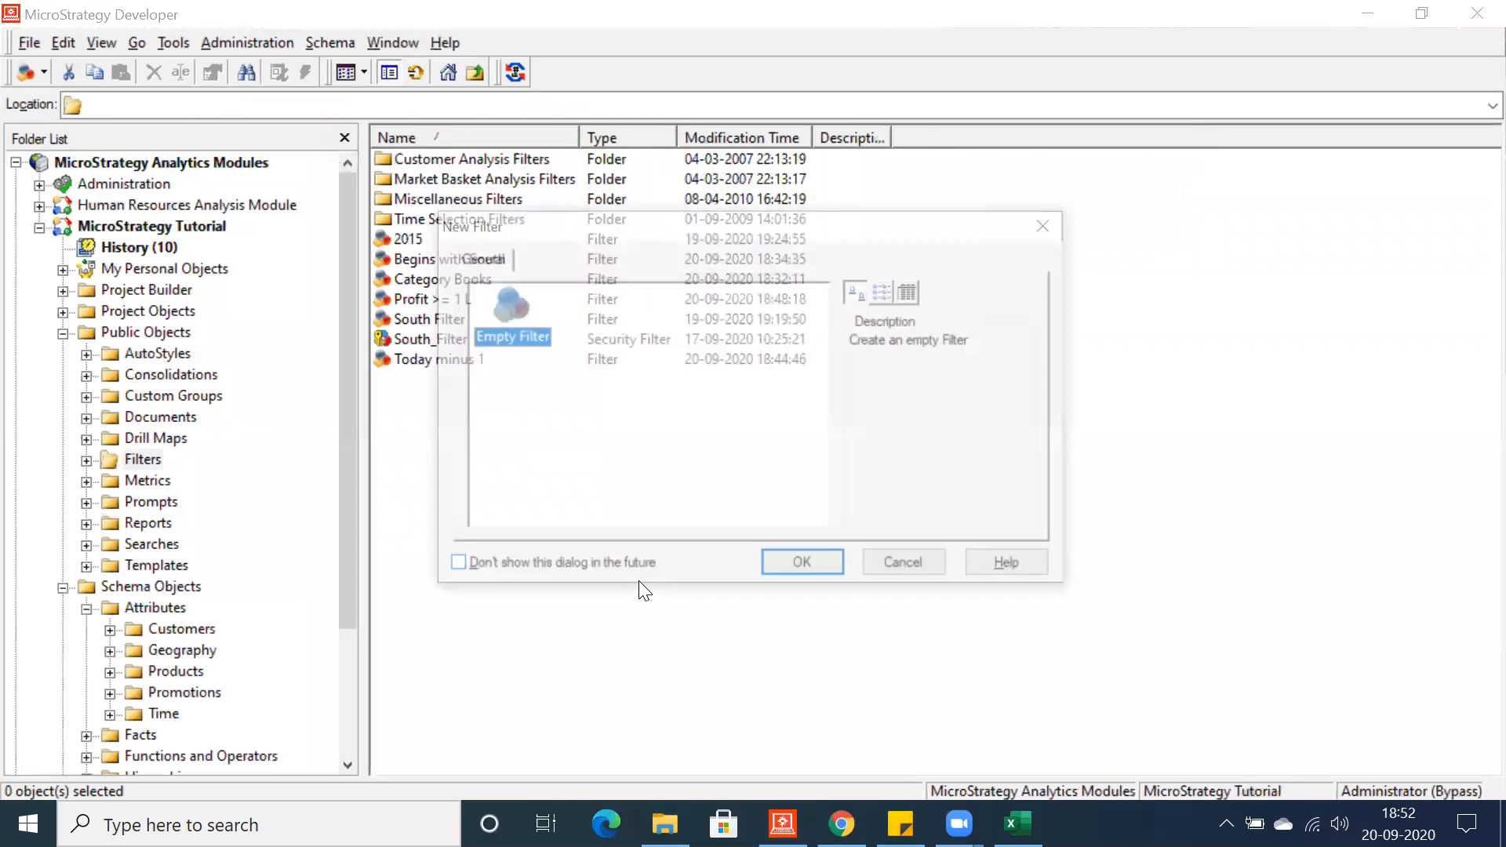
left_click(794, 561)
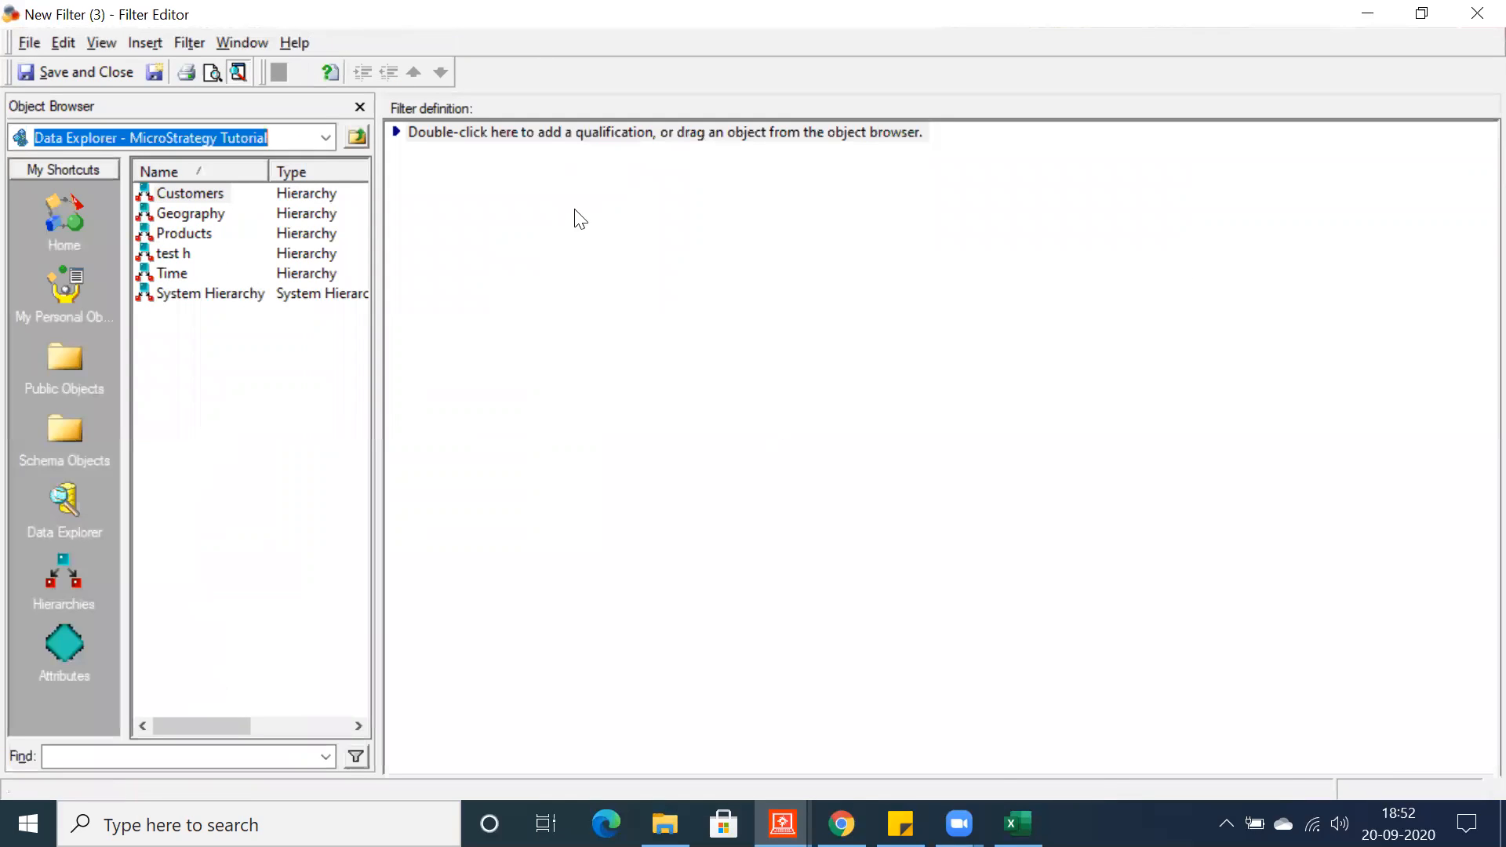
double_click(548, 130)
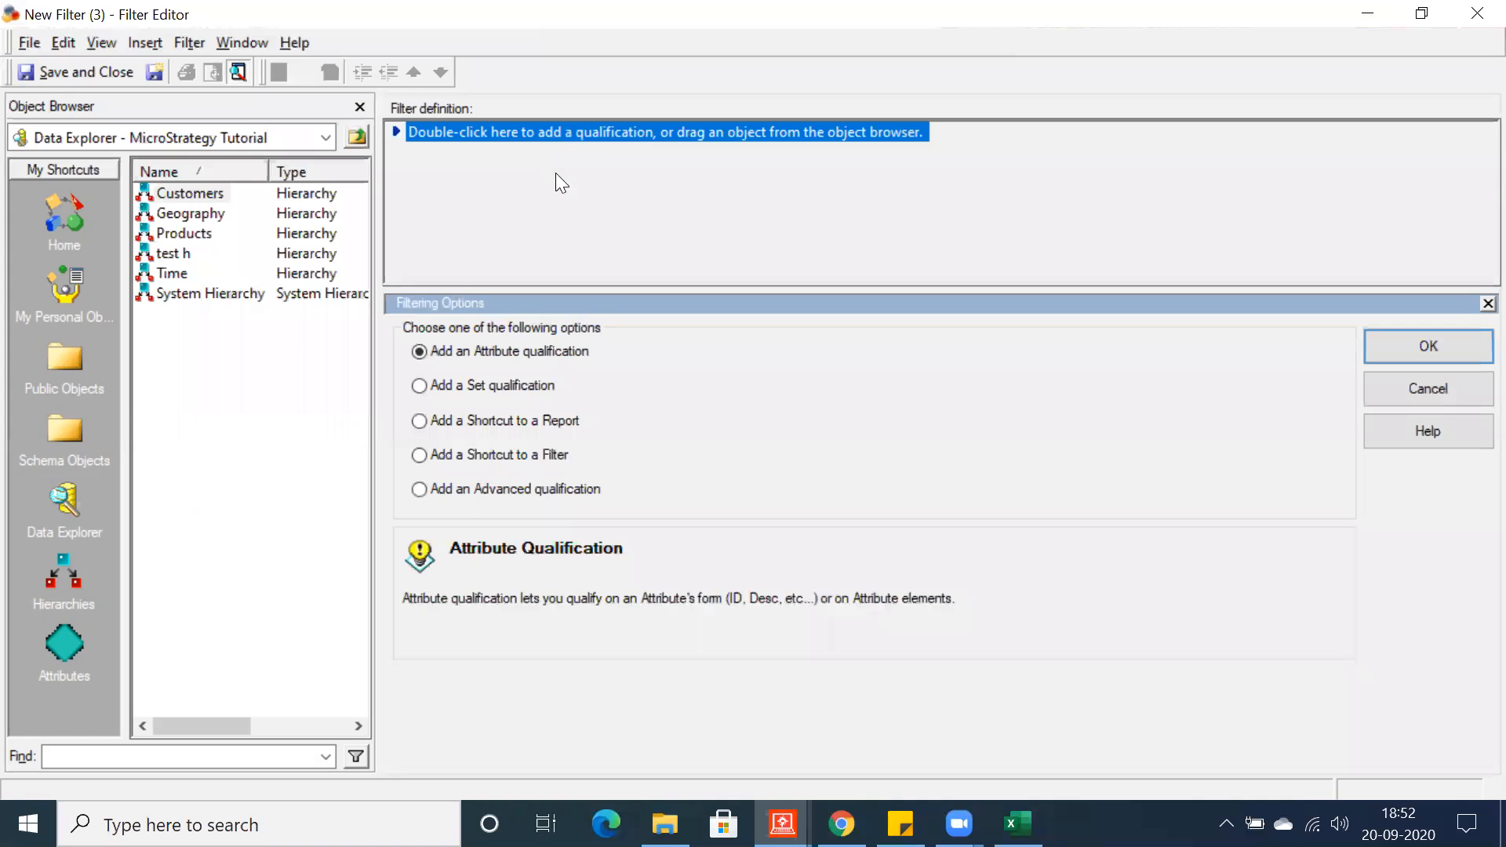
left_click(482, 392)
left_click(1396, 342)
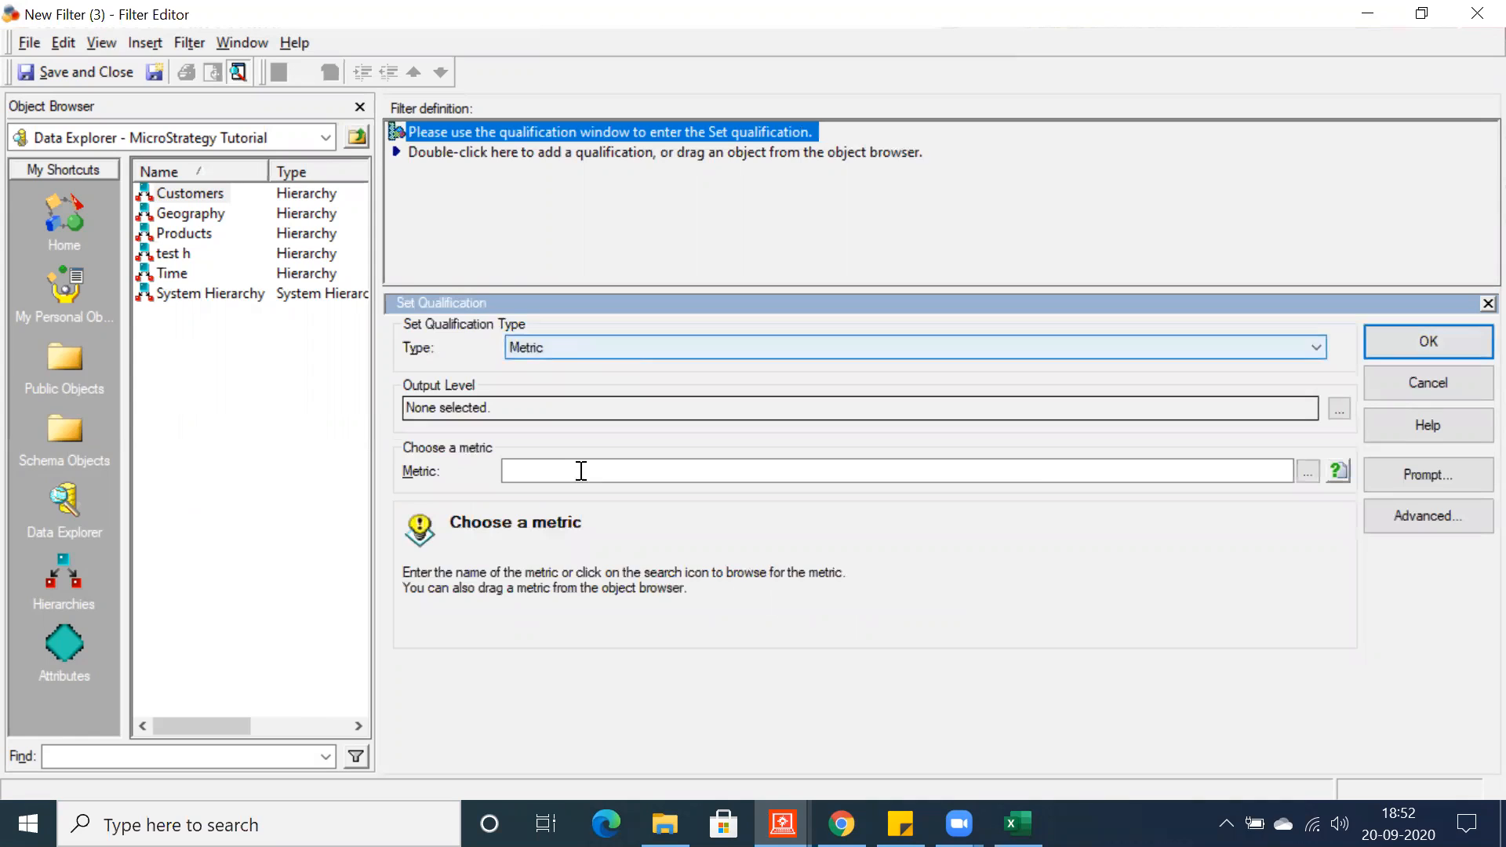
- Choose the Profit sales metric for the set qualification and review the operators available for the Metric Value function
left_click(1103, 478)
type("prof")
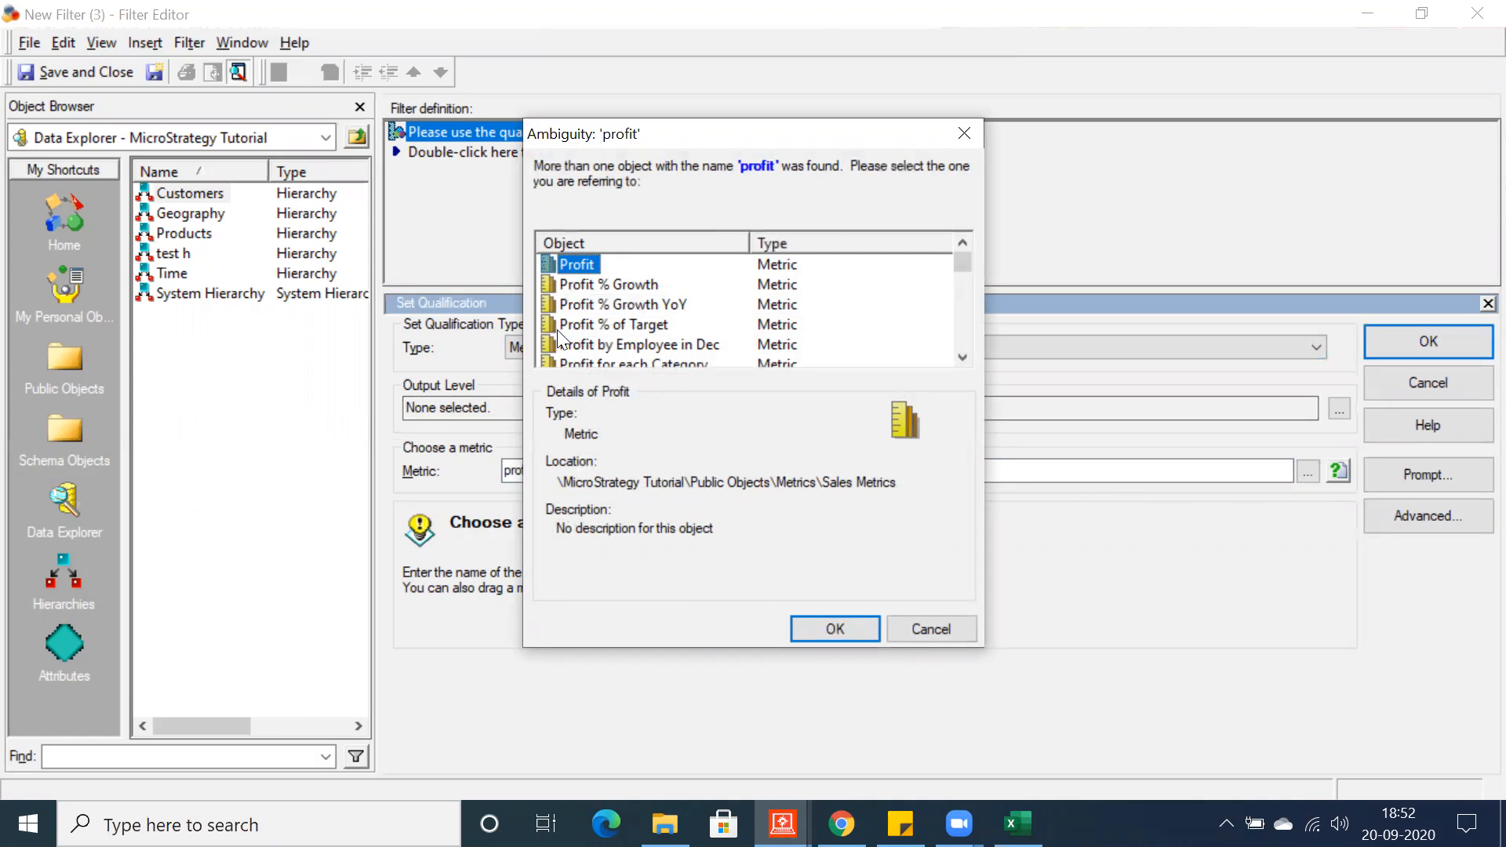
scroll(588, 333, "down", 3)
scroll(593, 337, "up", 3)
left_click(816, 634)
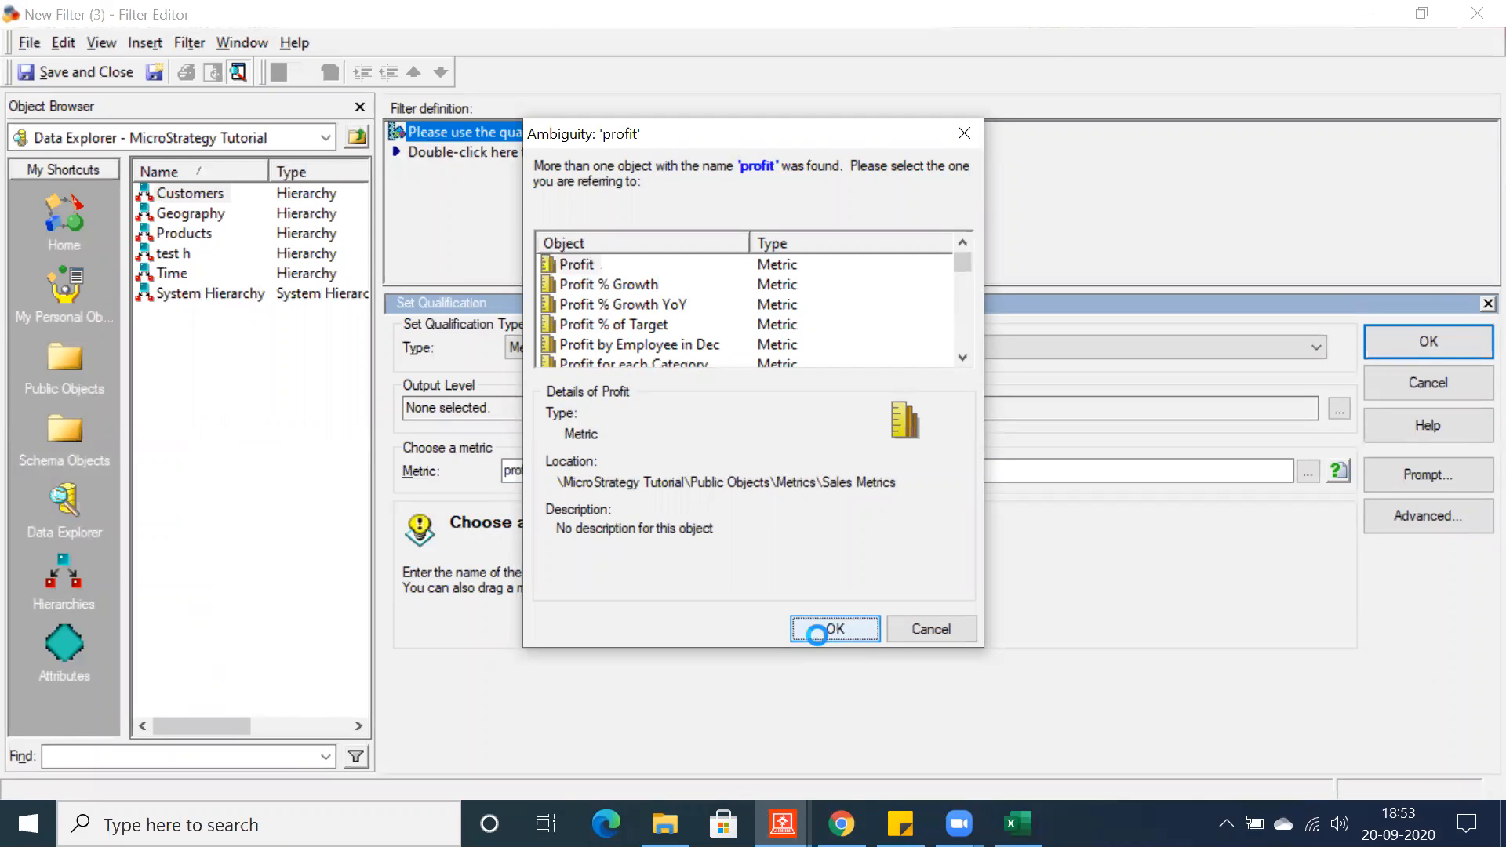
left_click(576, 530)
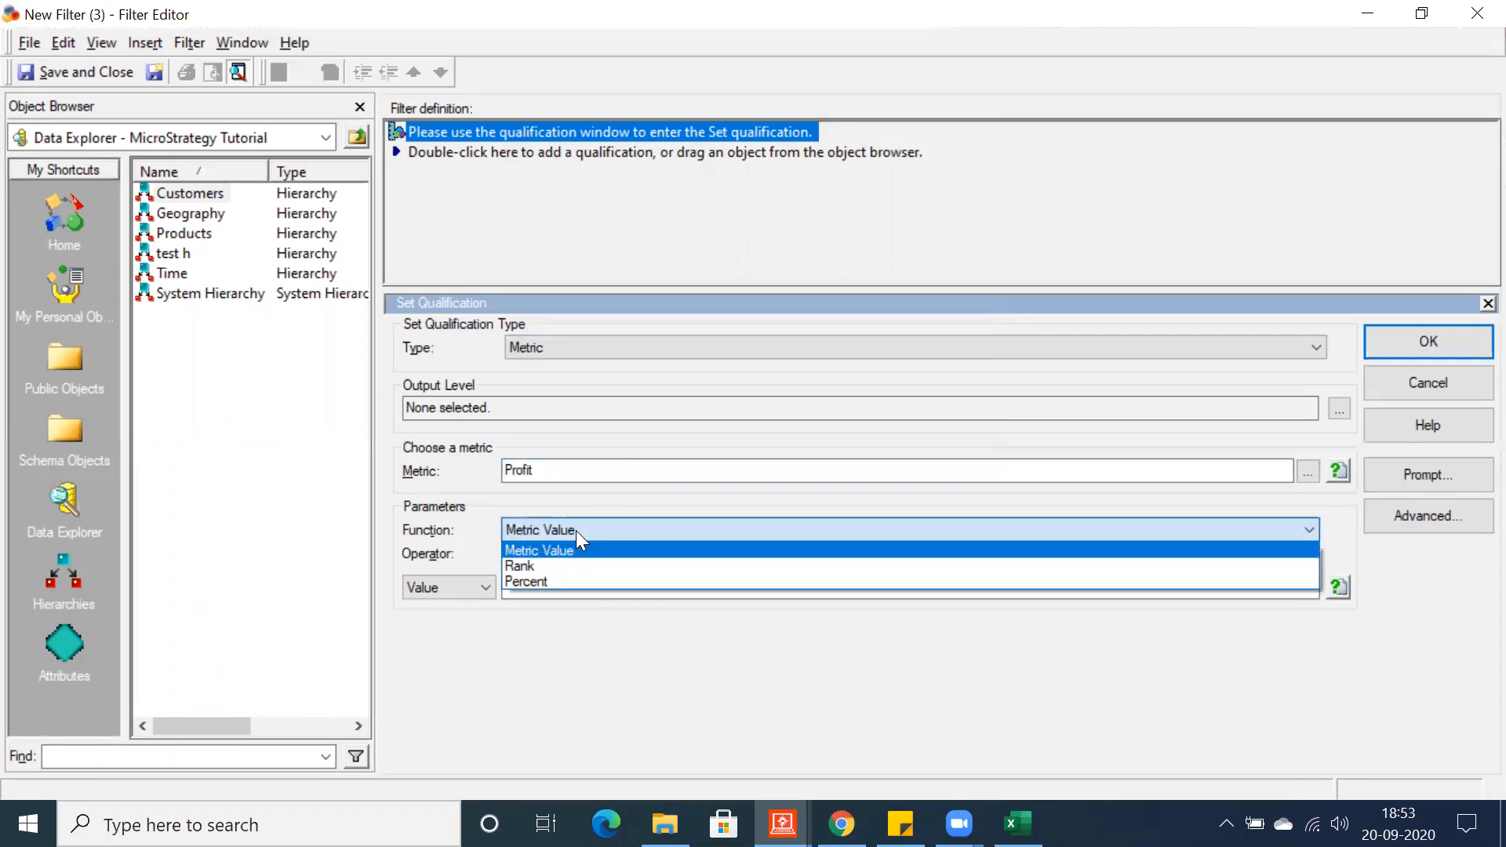
left_click(546, 550)
left_click(546, 556)
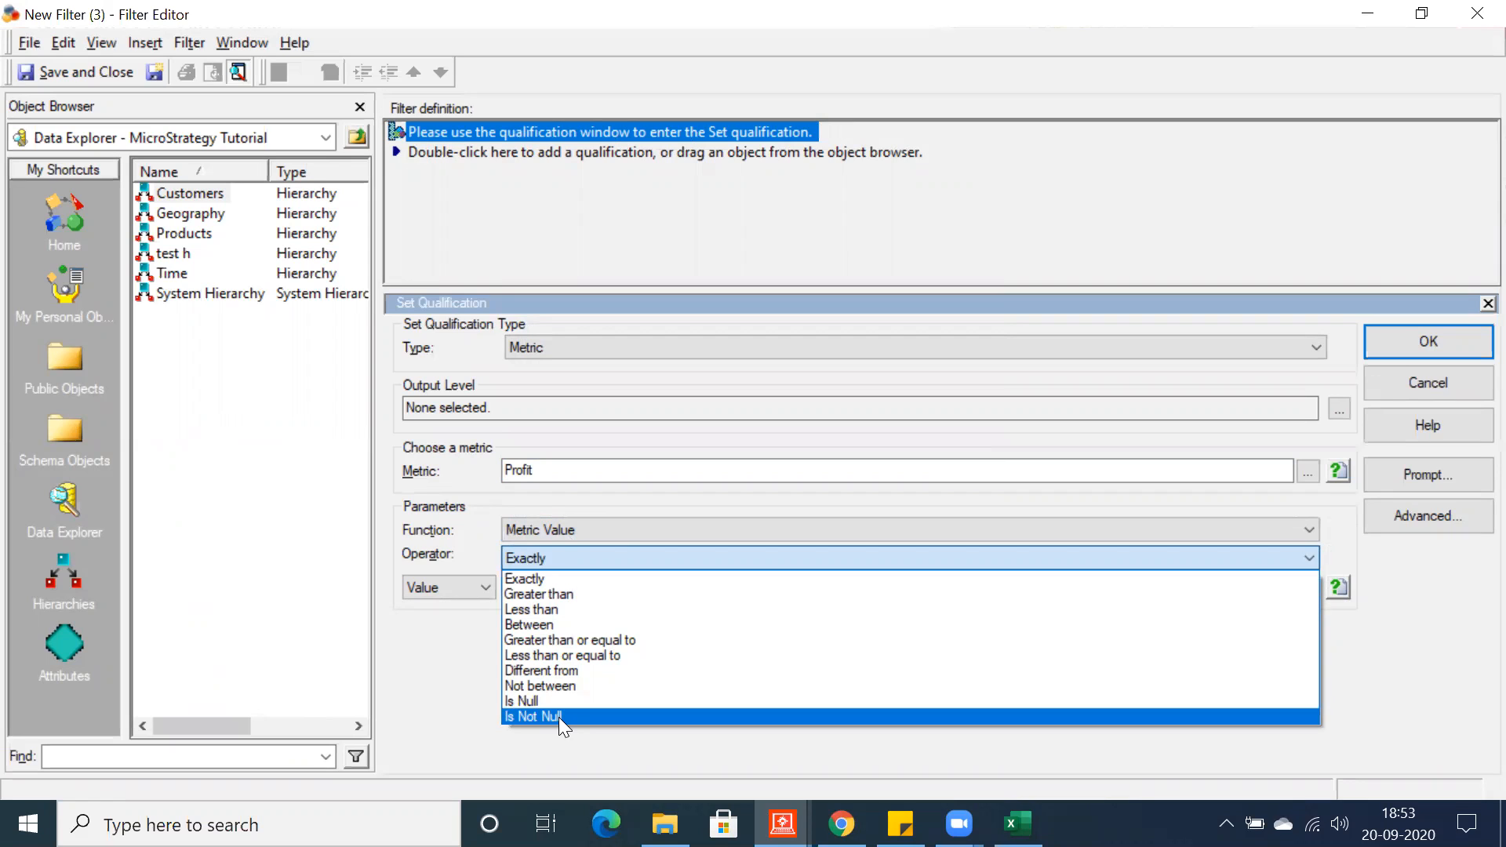
left_click(401, 635)
- Set the Profit qualification to the Rank function with the Top operator and value 5, and accept it
left_click(593, 531)
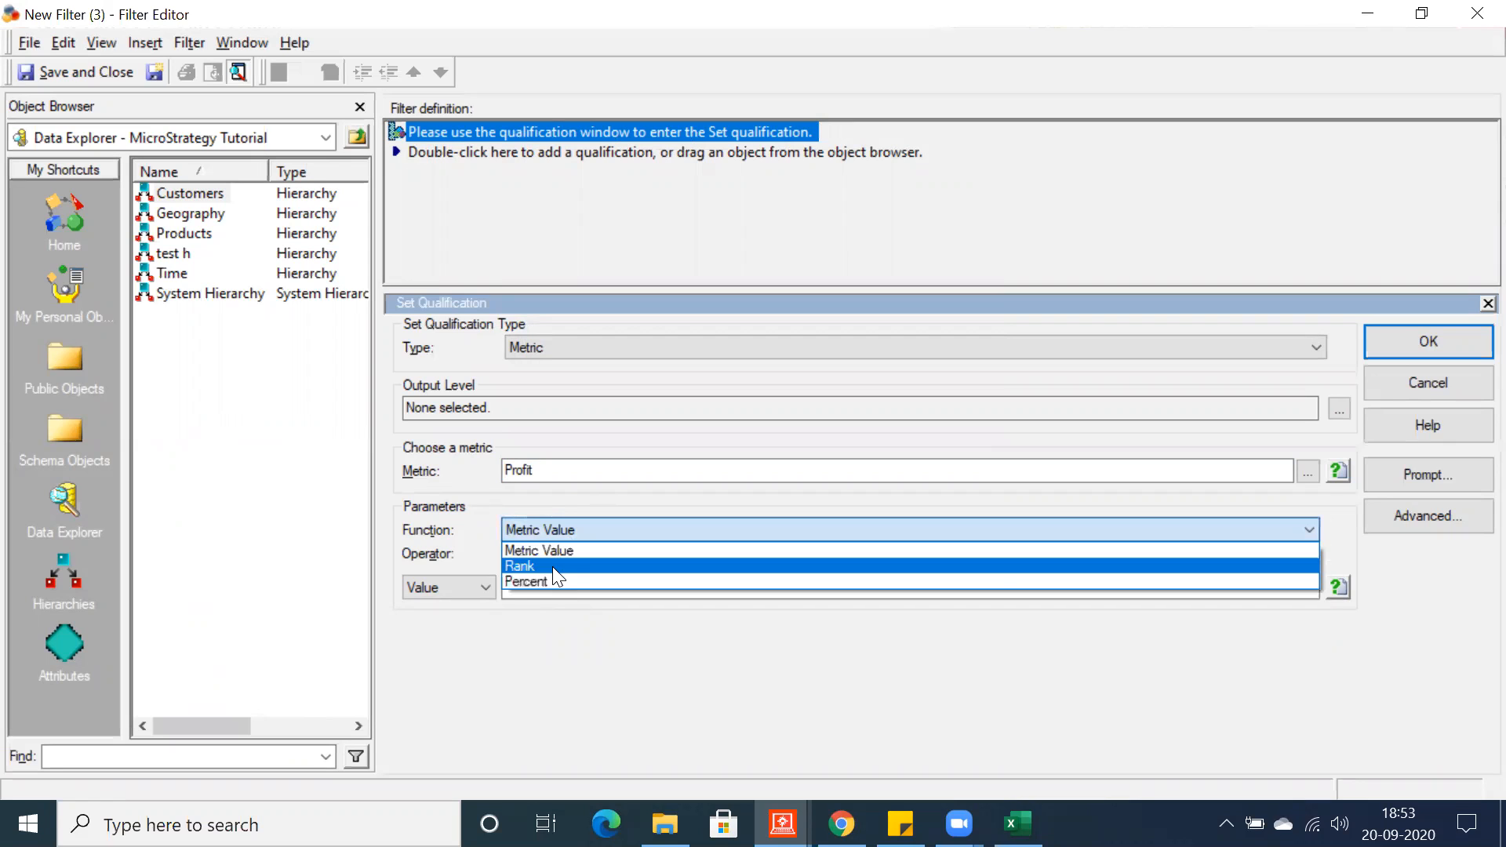
left_click(552, 567)
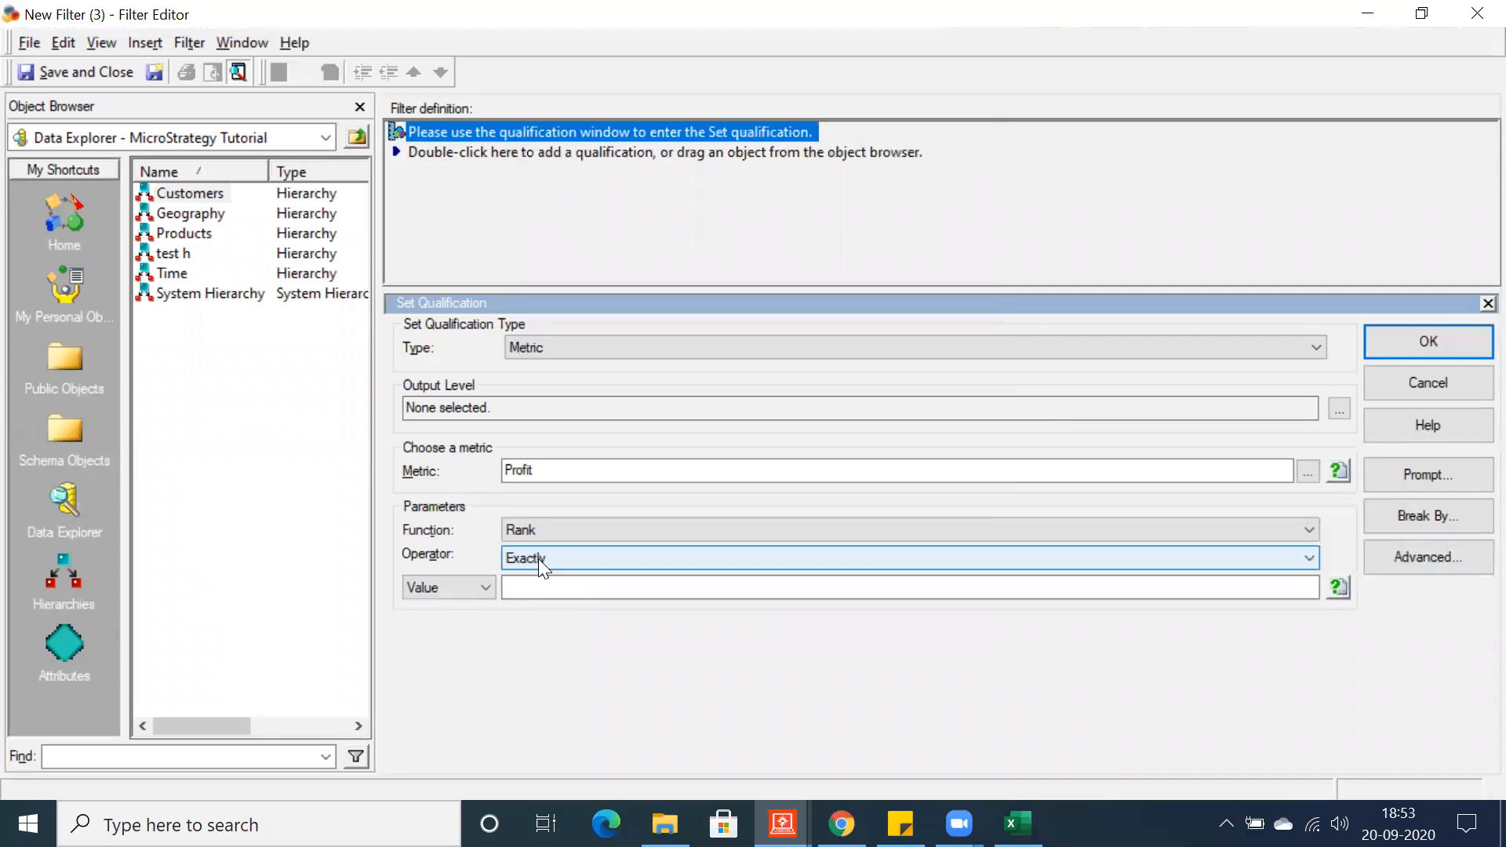
left_click(538, 558)
left_click(532, 577)
left_click(532, 578)
type("5")
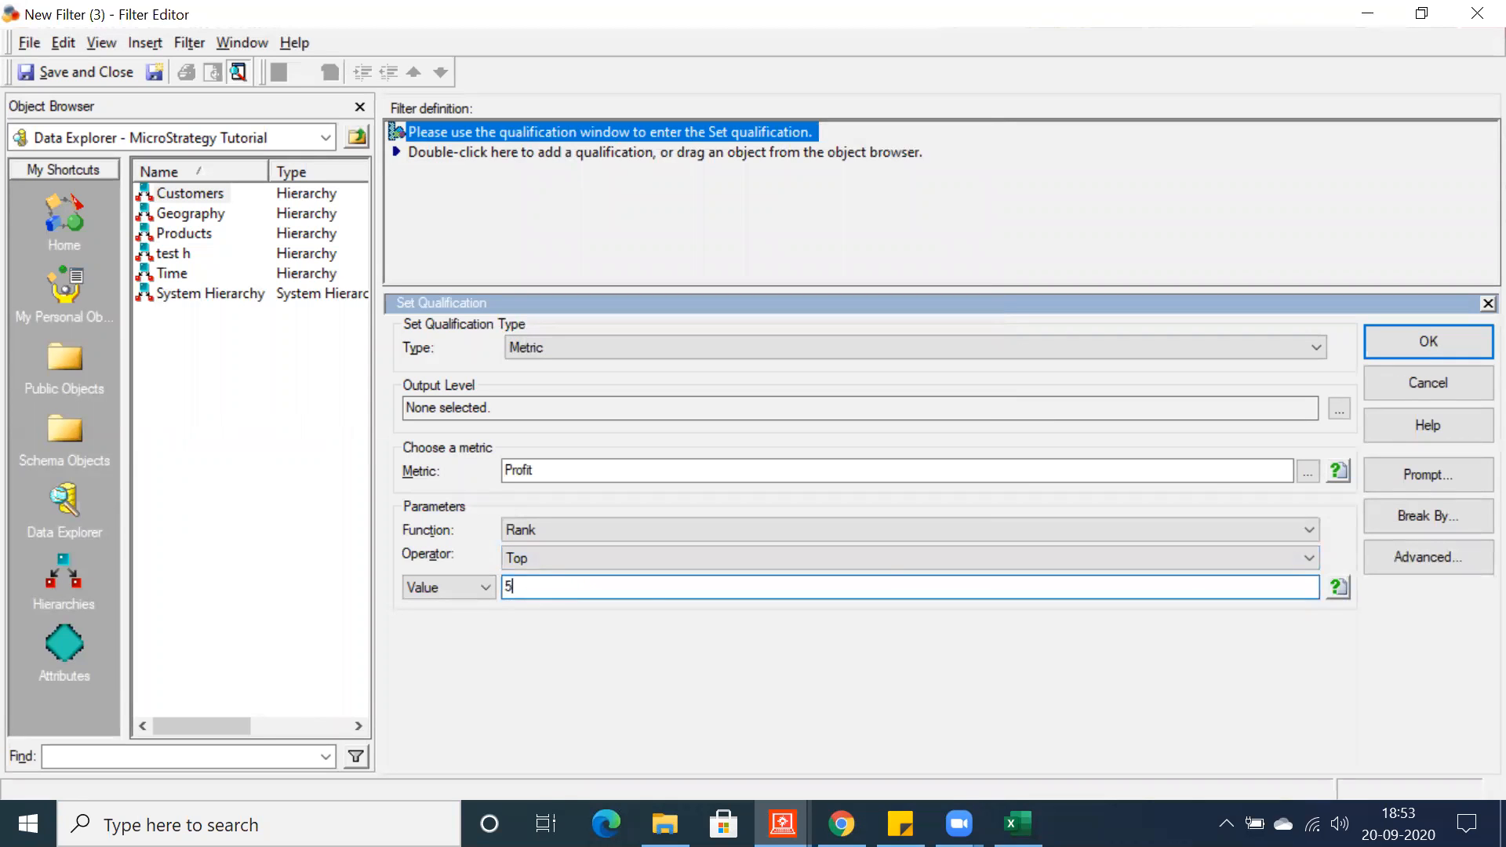
left_click(1412, 345)
- Save the filter in the Filters folder as "Top 5 based on Profit" and close its editor
left_click(76, 73)
type("Top")
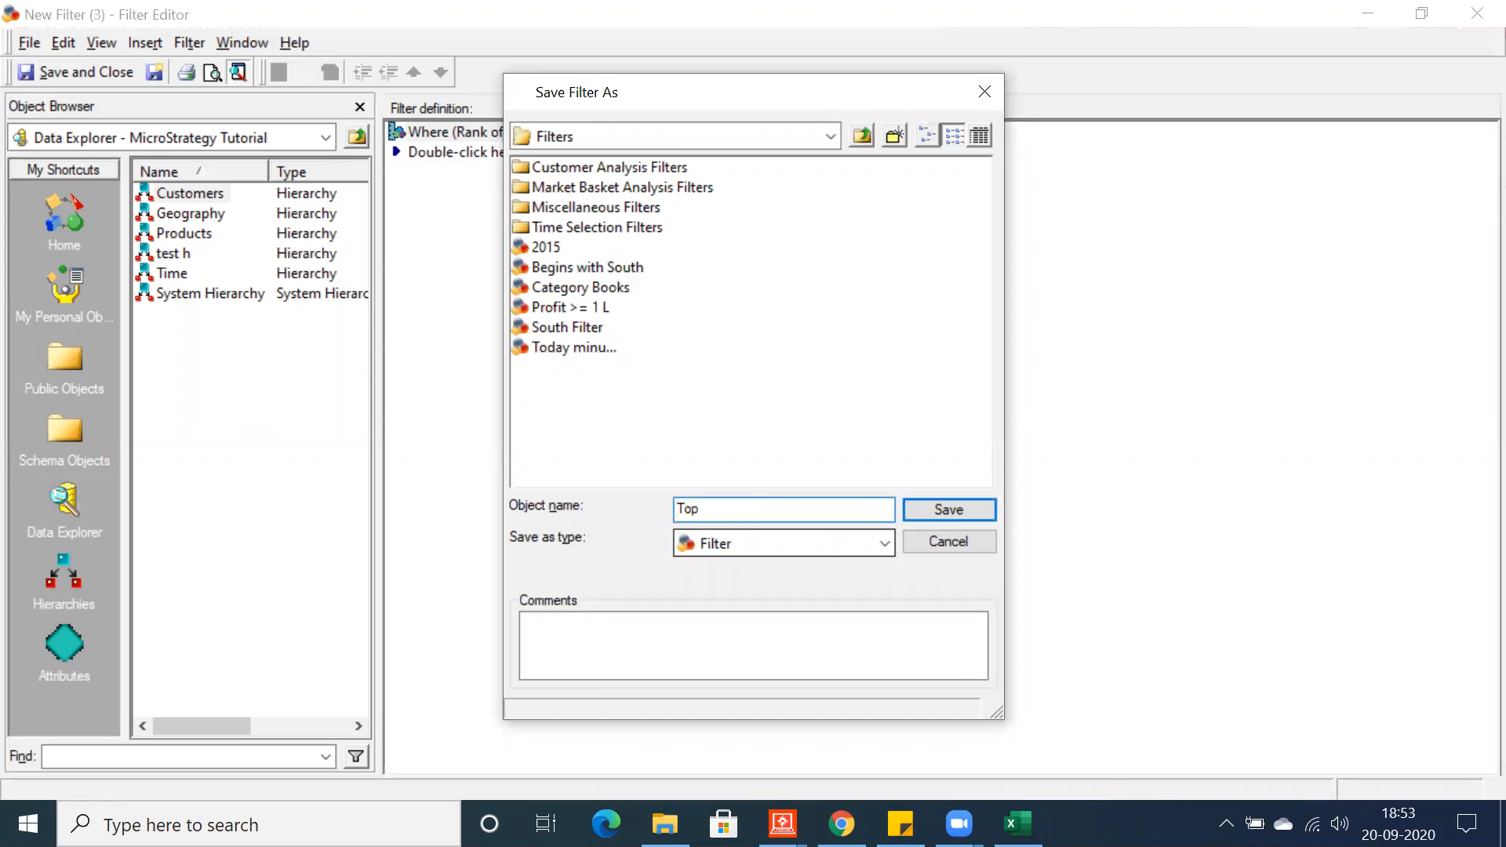
type(" 5 based on Profit")
left_click(962, 509)
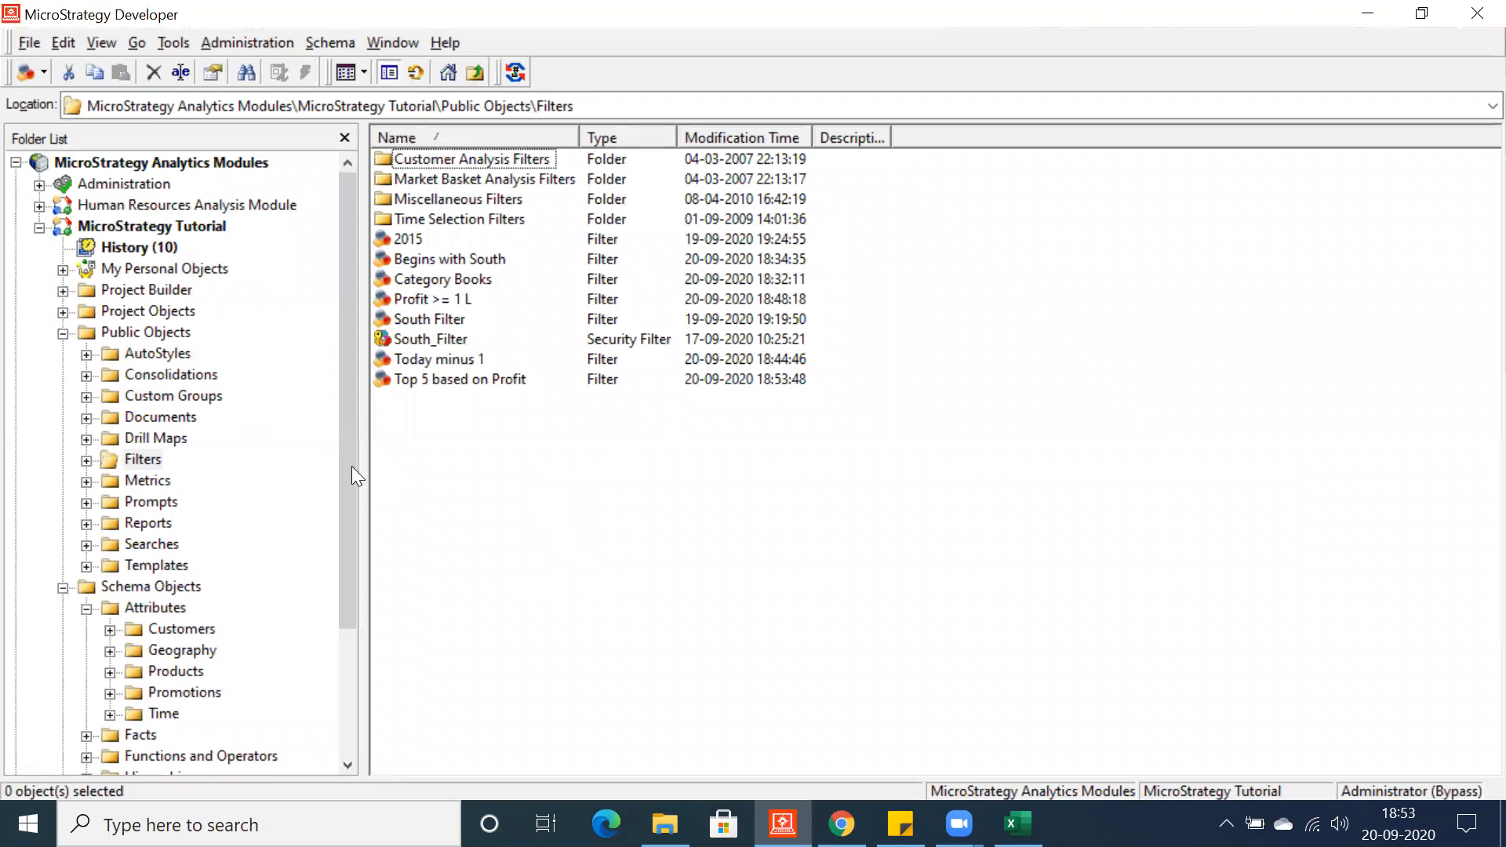
- Open the Profit > 1L report from the Reports folder for editing and remove its Profit >= 1 L filter shortcut
left_click(145, 524)
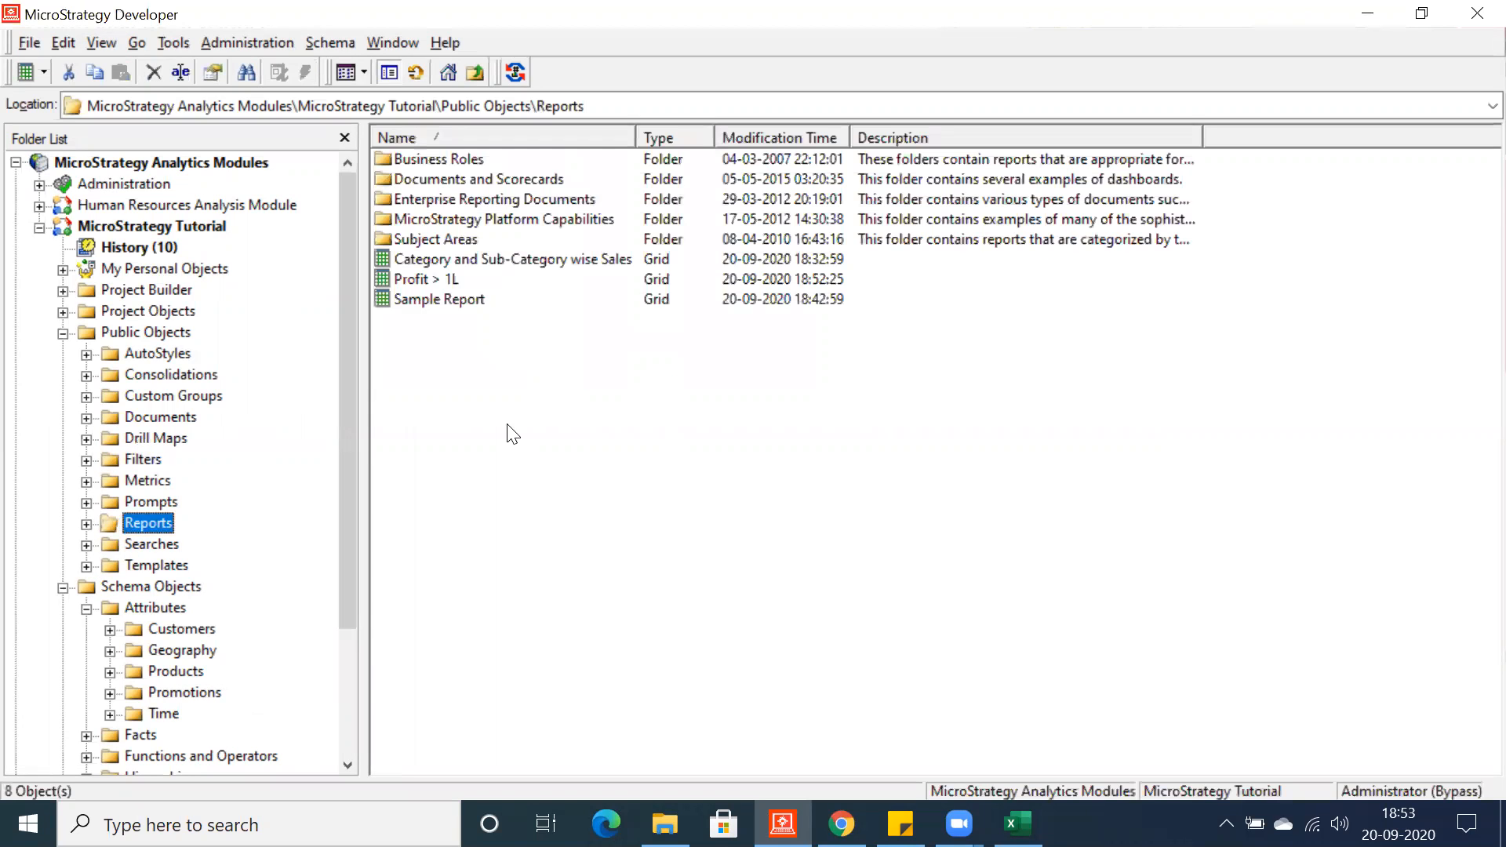
key("Tab")
right_click(416, 278)
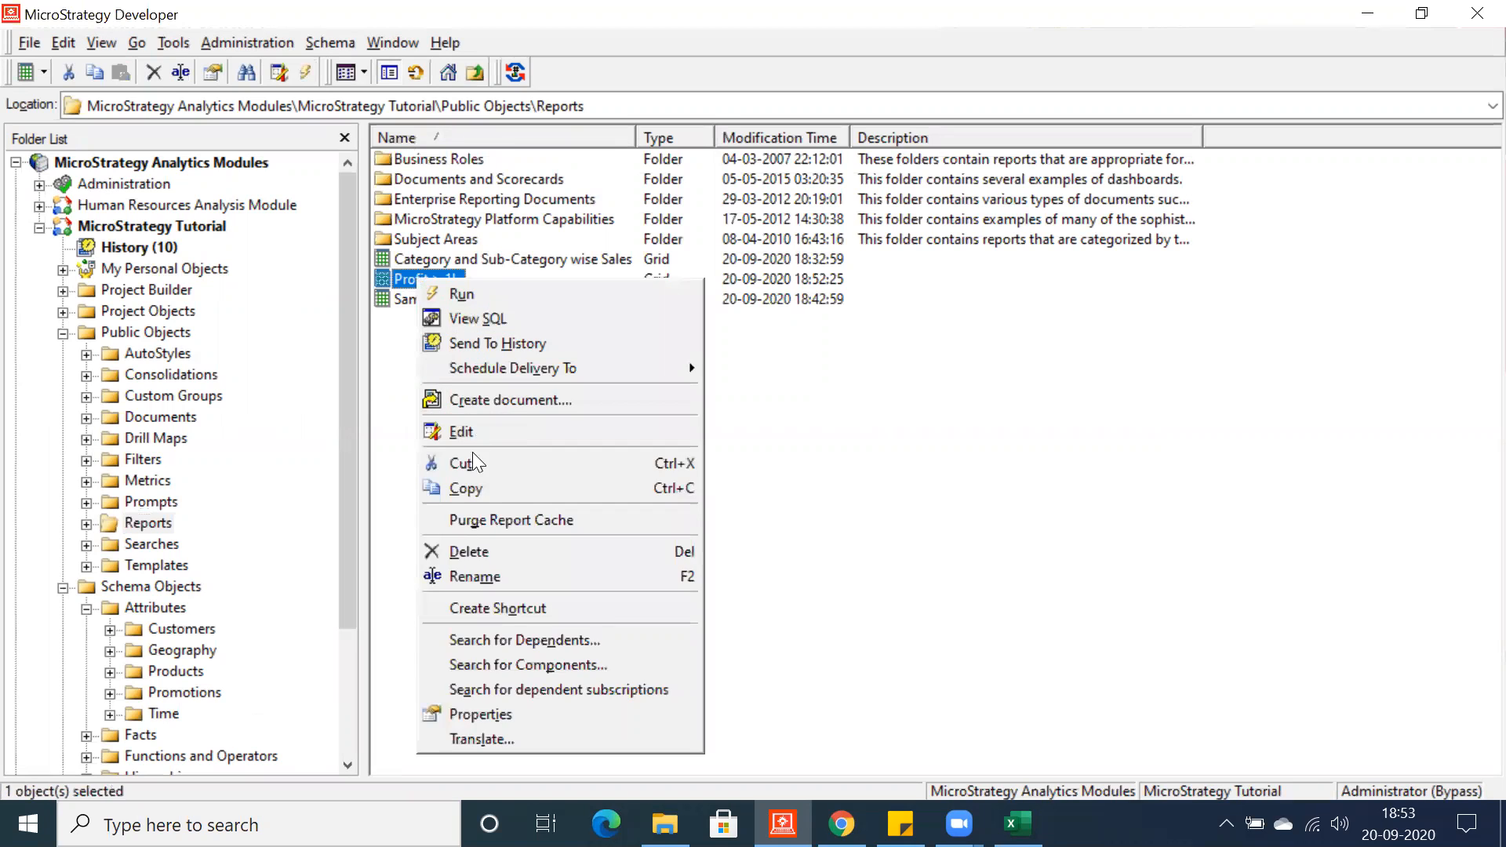
left_click(469, 429)
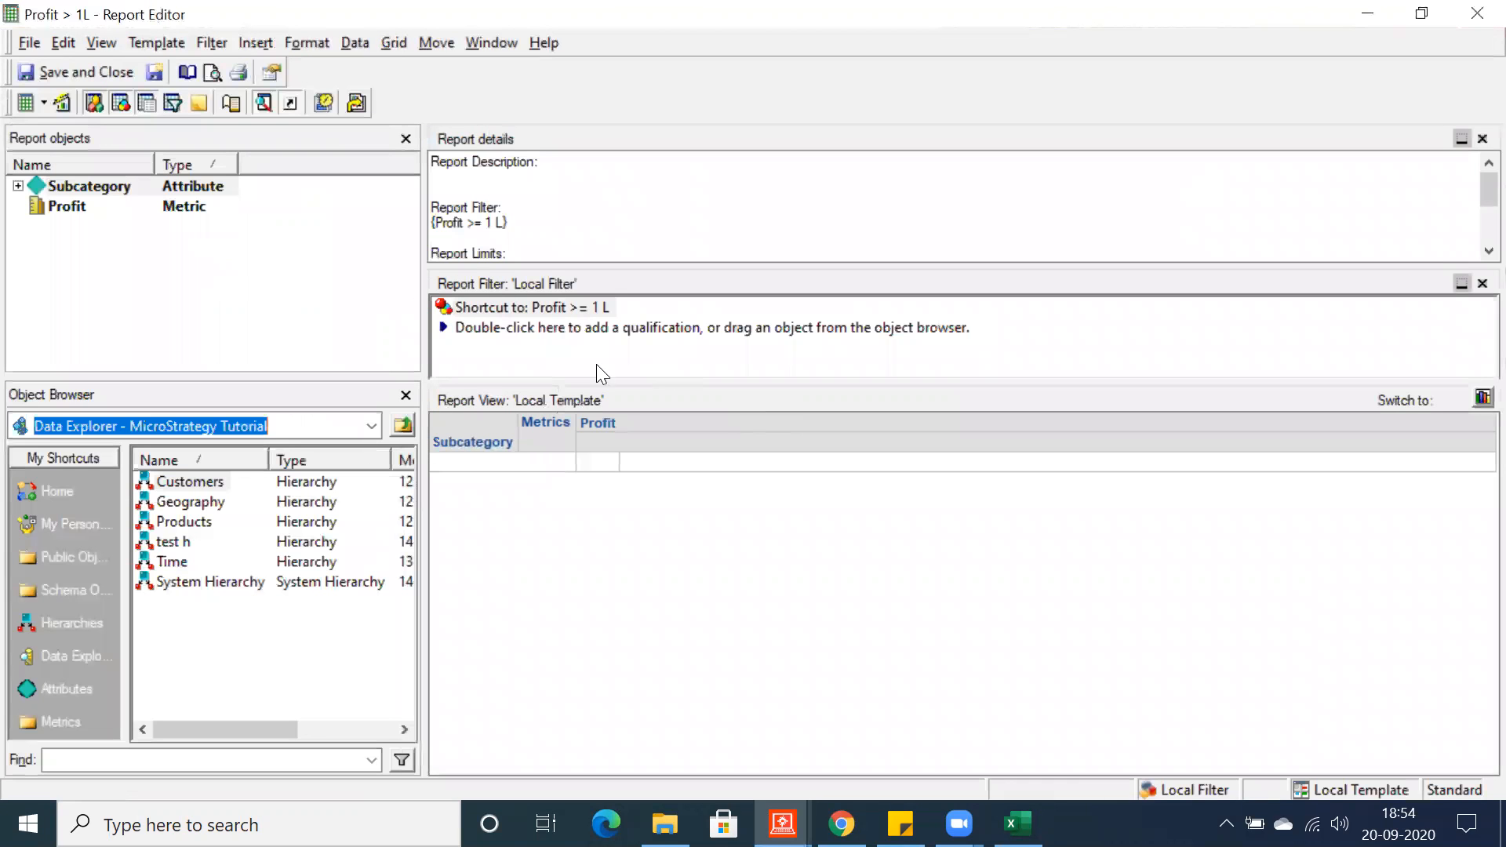
right_click(537, 312)
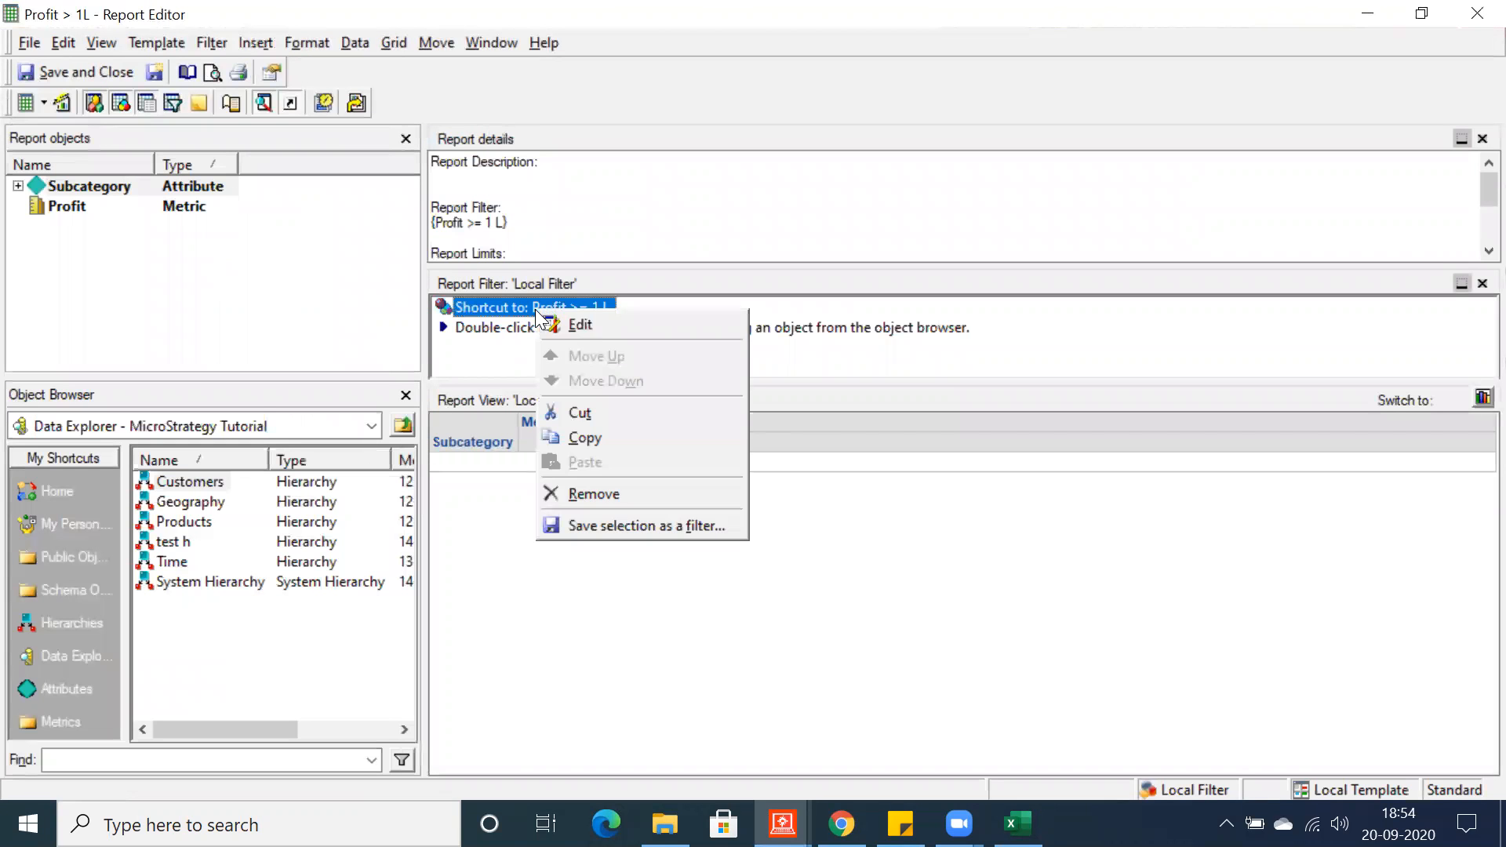
left_click(605, 493)
left_click(808, 489)
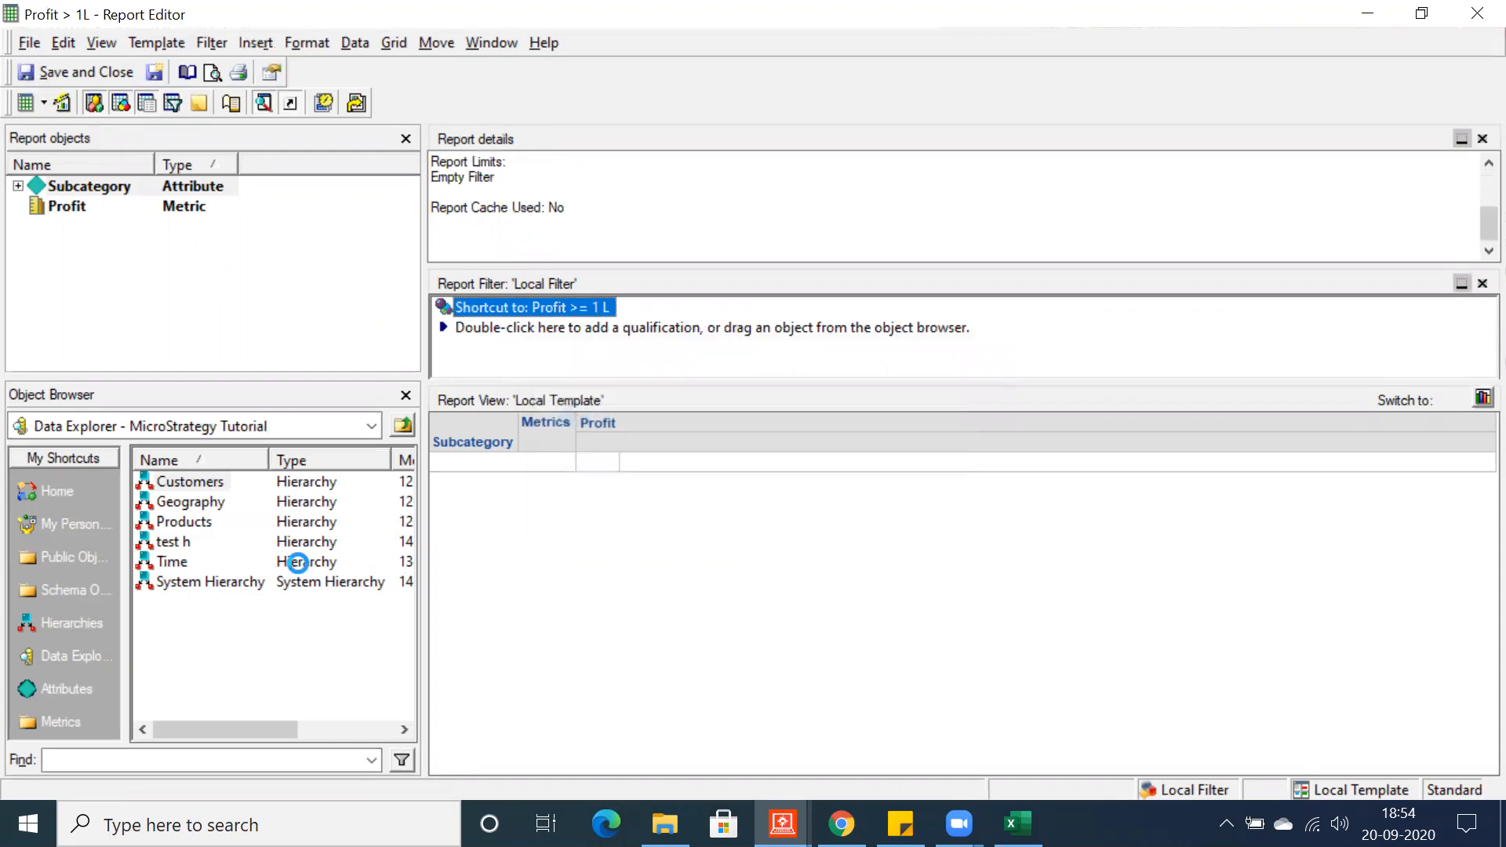
- Add the Top 5 based on Profit filter from Public Objects to the report filter and run the report
left_click(53, 560)
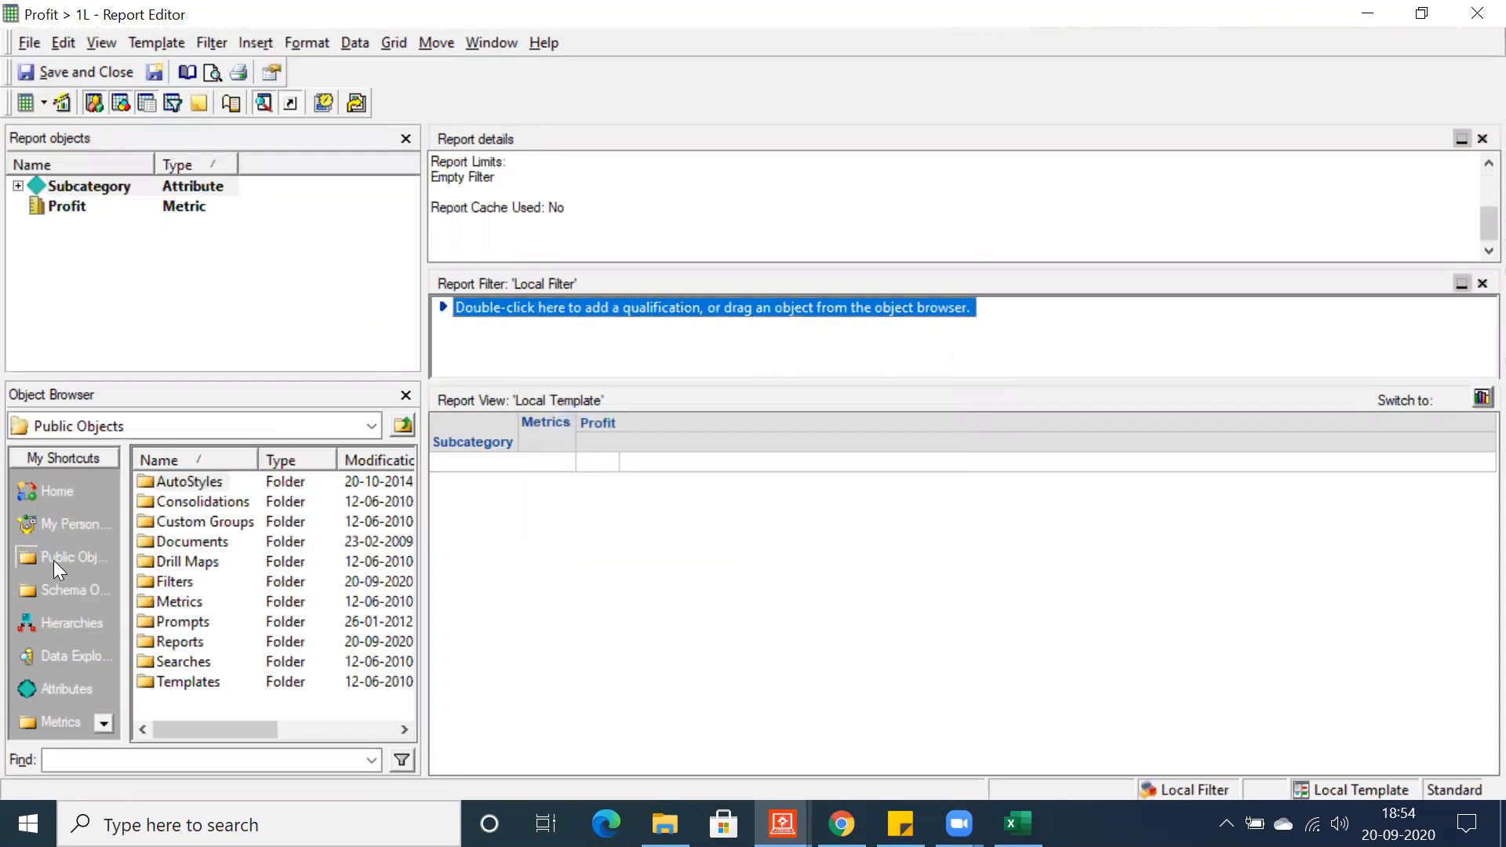
double_click(173, 581)
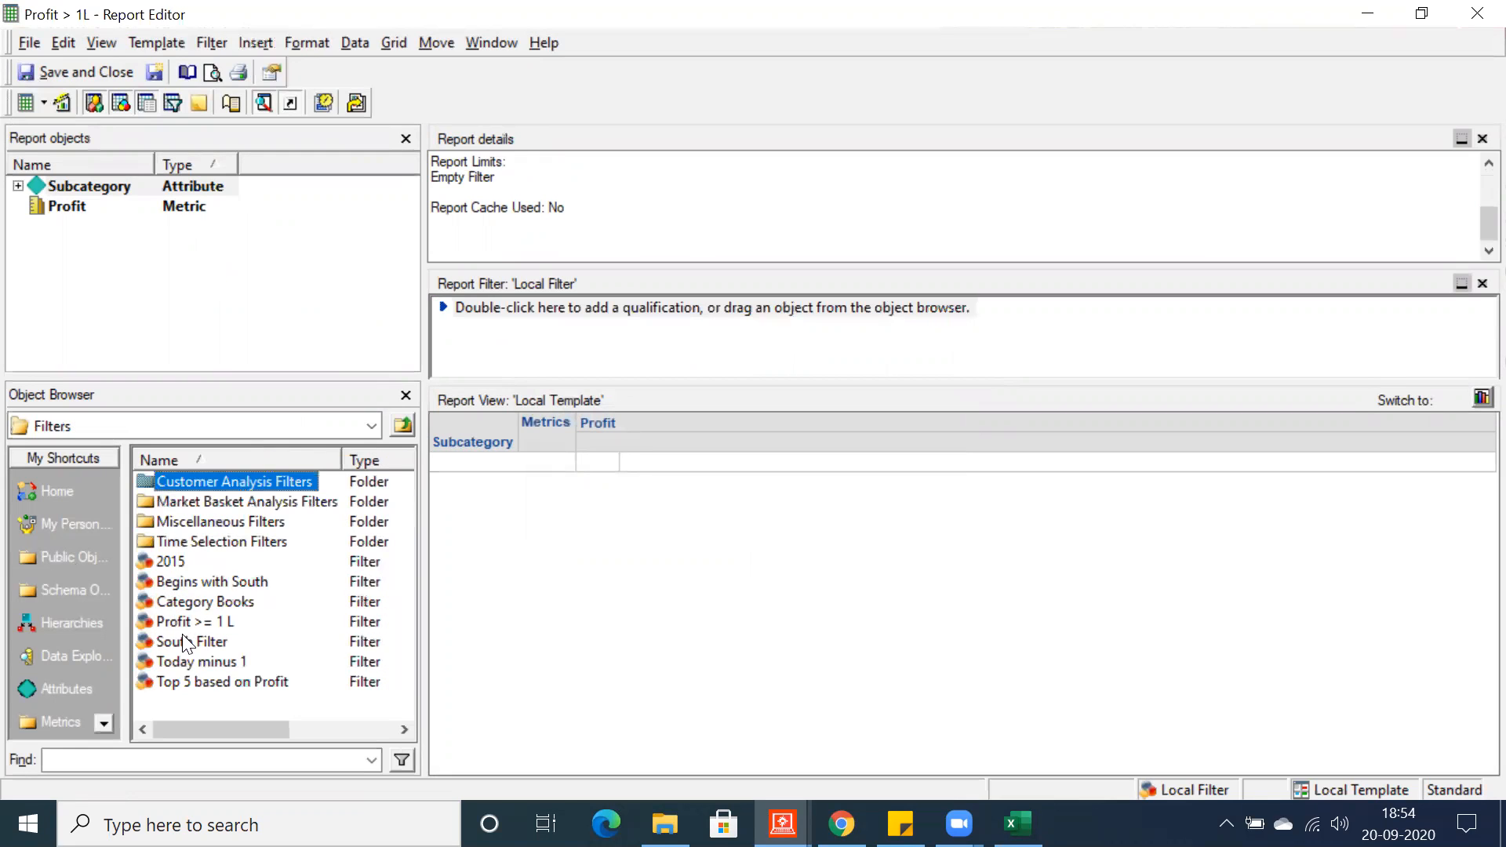
right_click(182, 679)
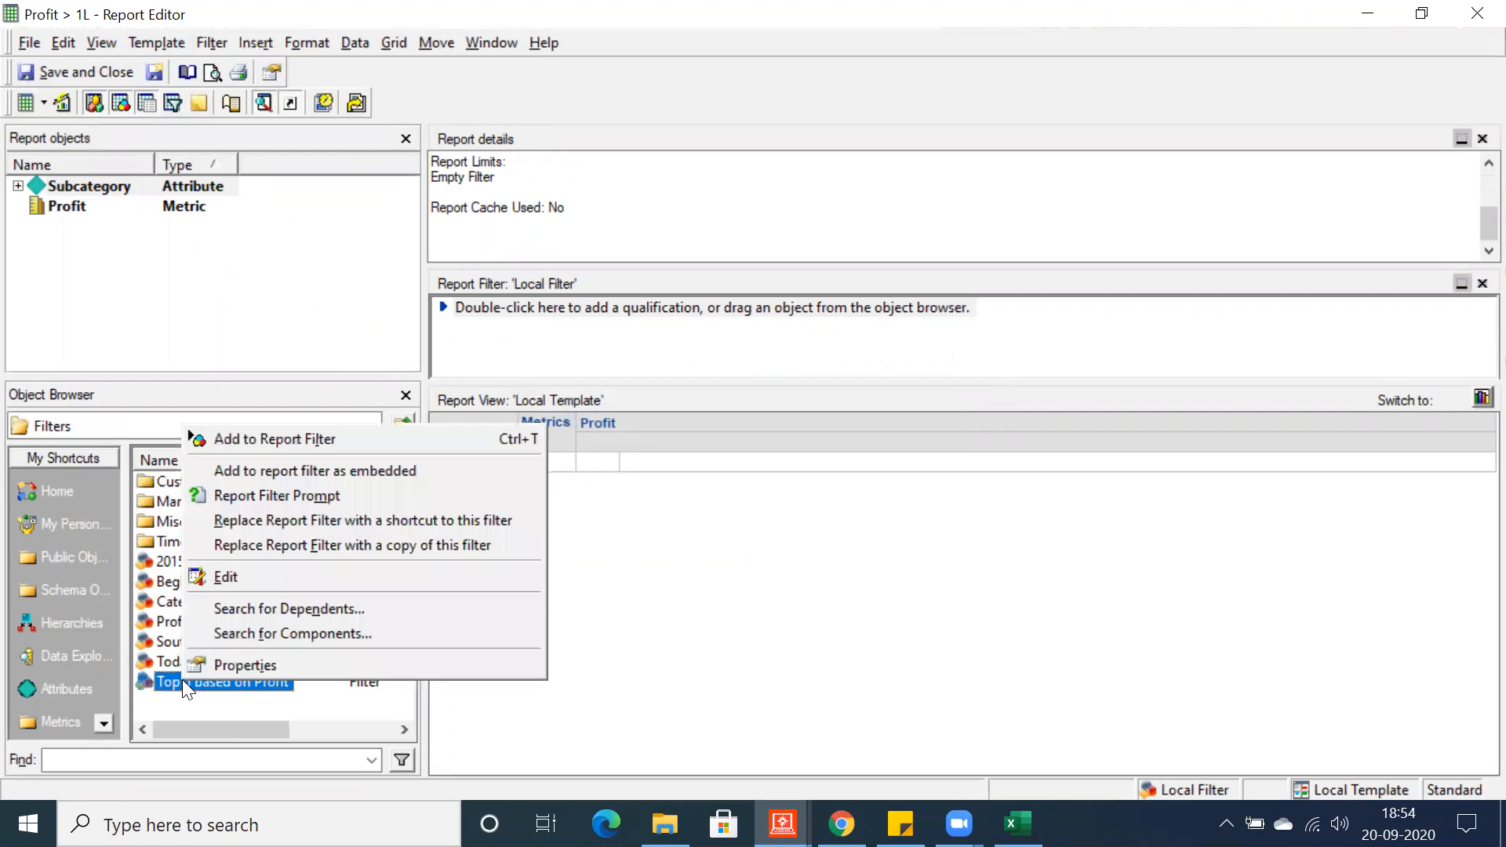
left_click(265, 441)
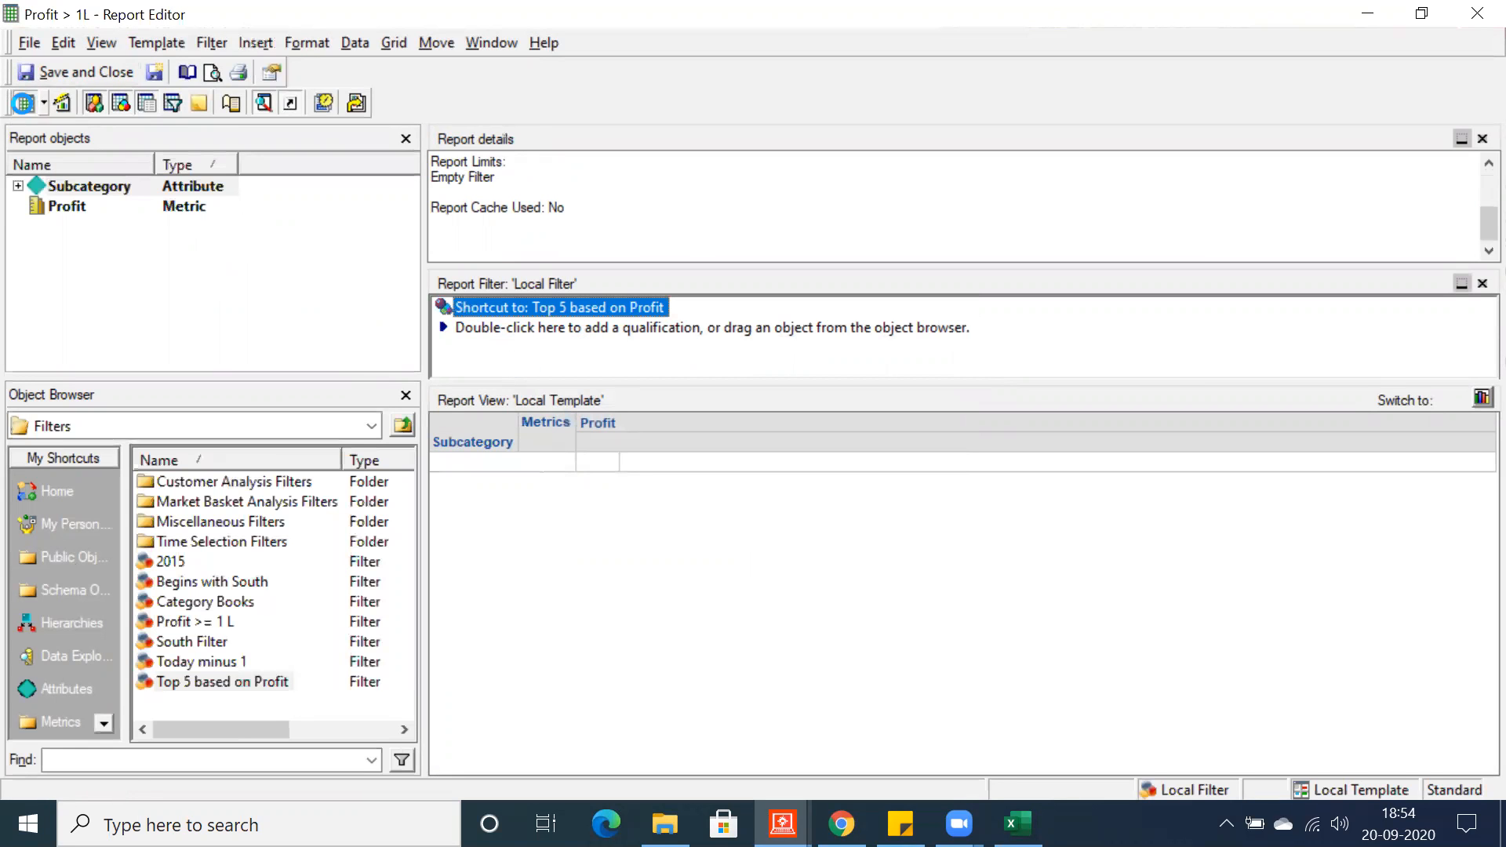
left_click(22, 103)
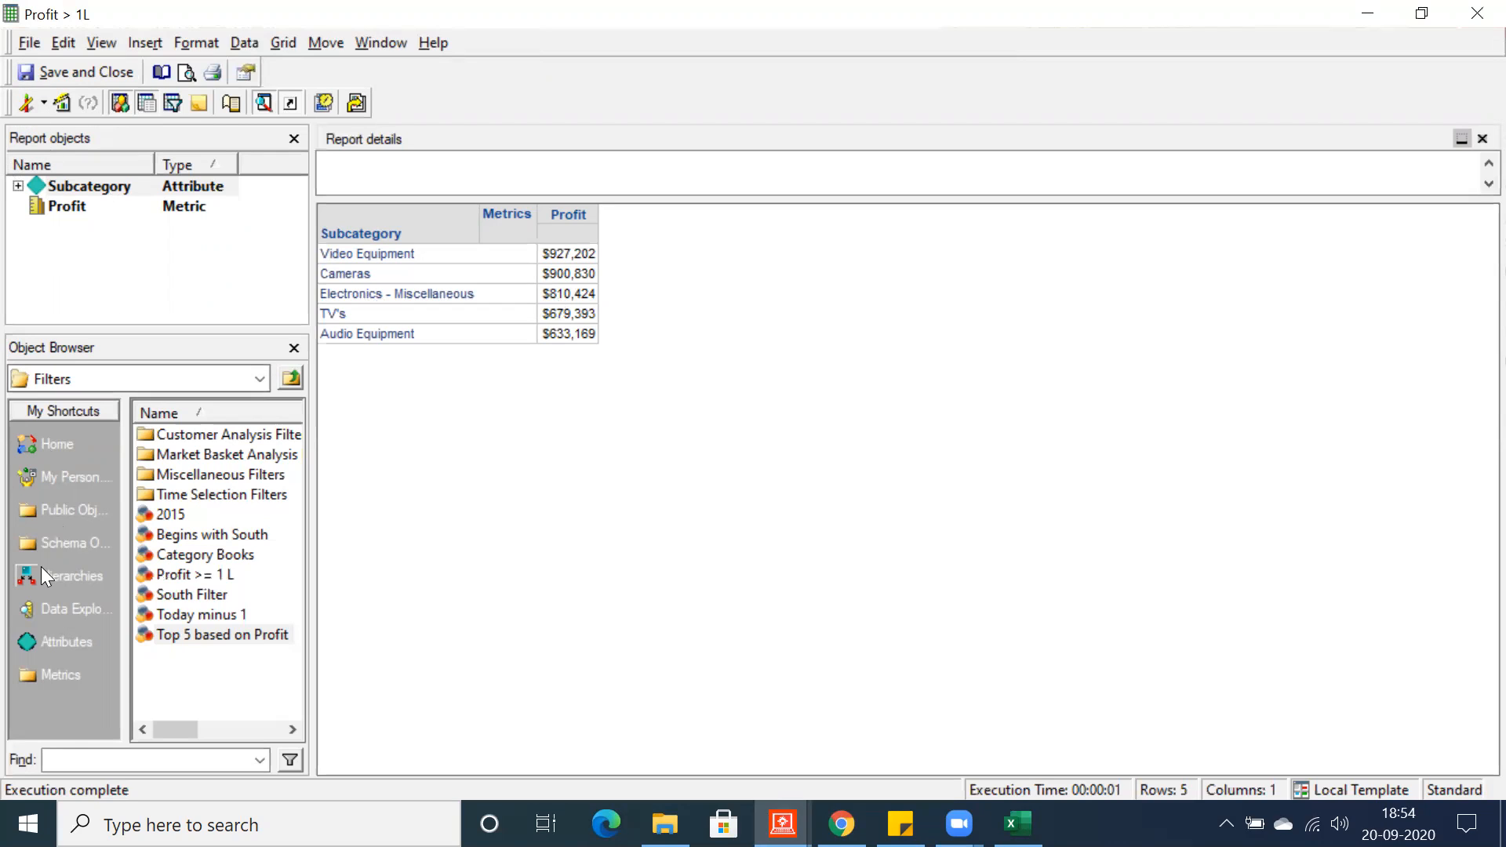
- Add the Category attribute from Products to the report grid ahead of Subcategory, and return to the design view
left_click(44, 632)
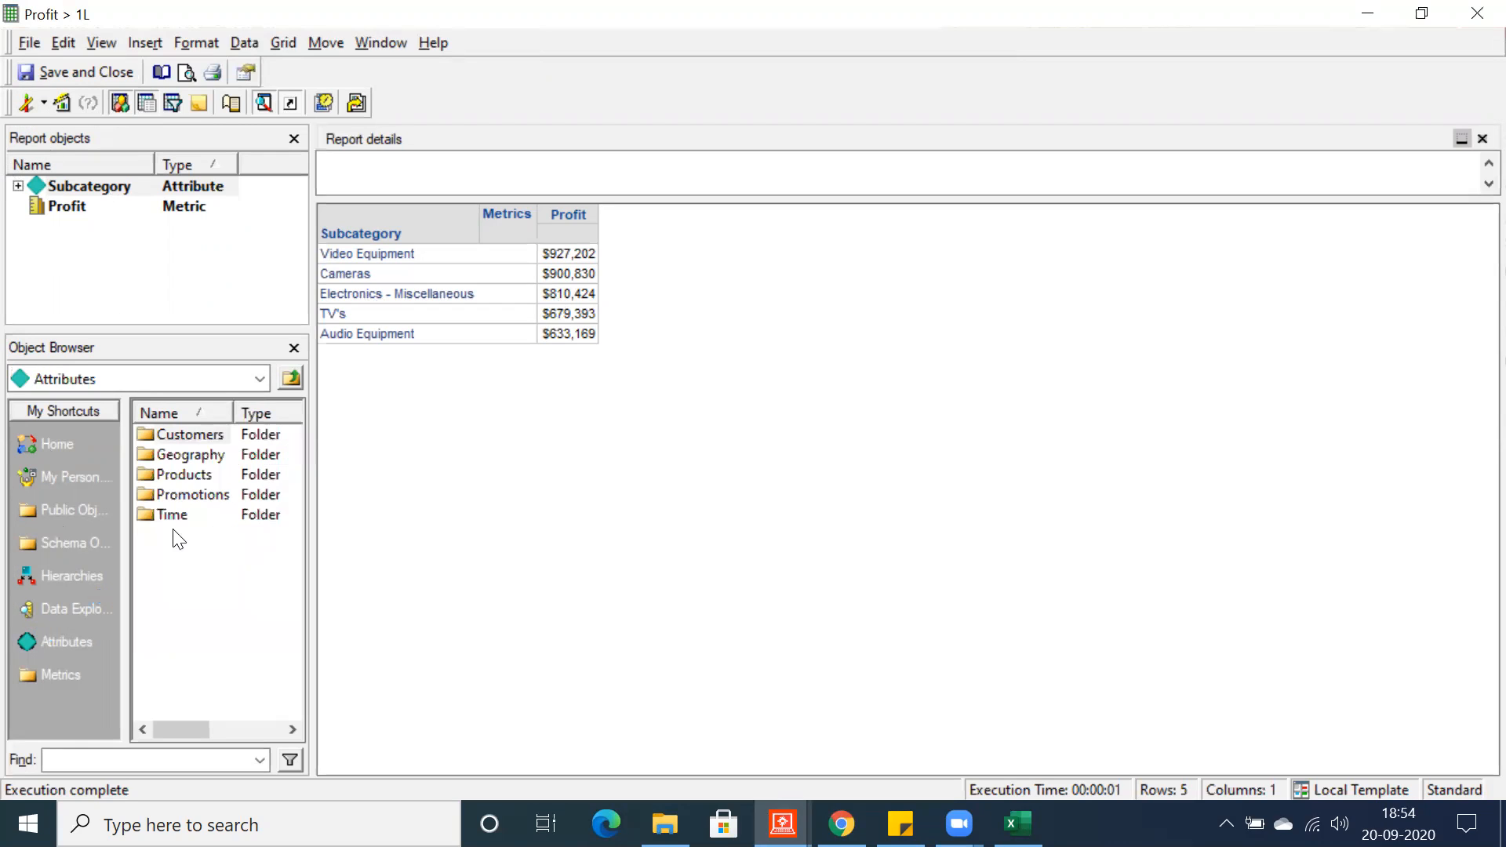
double_click(163, 474)
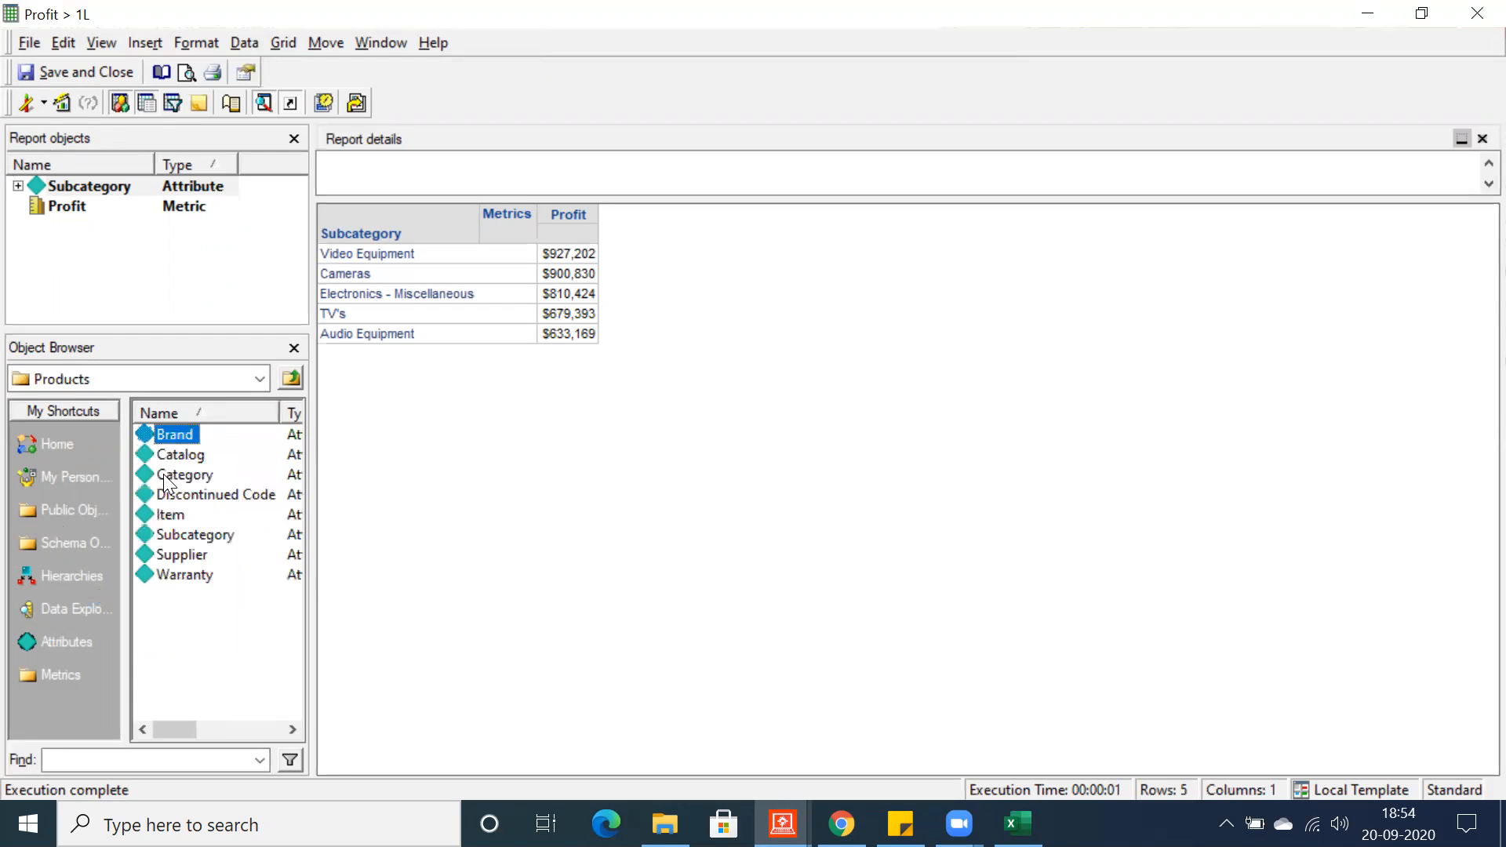
double_click(167, 476)
left_click(787, 477)
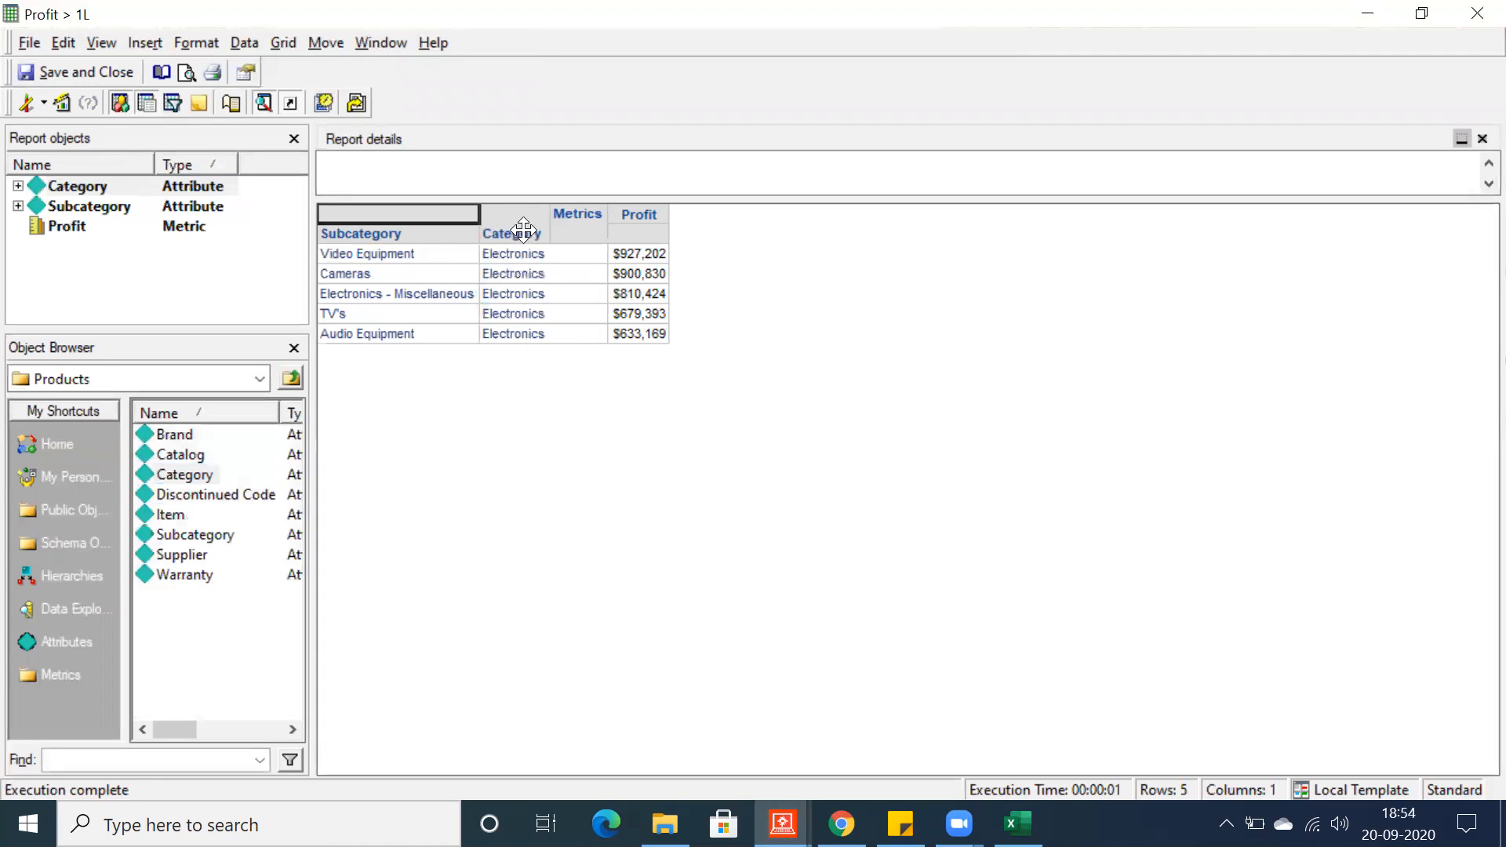
left_click_drag(413, 236, 367, 229)
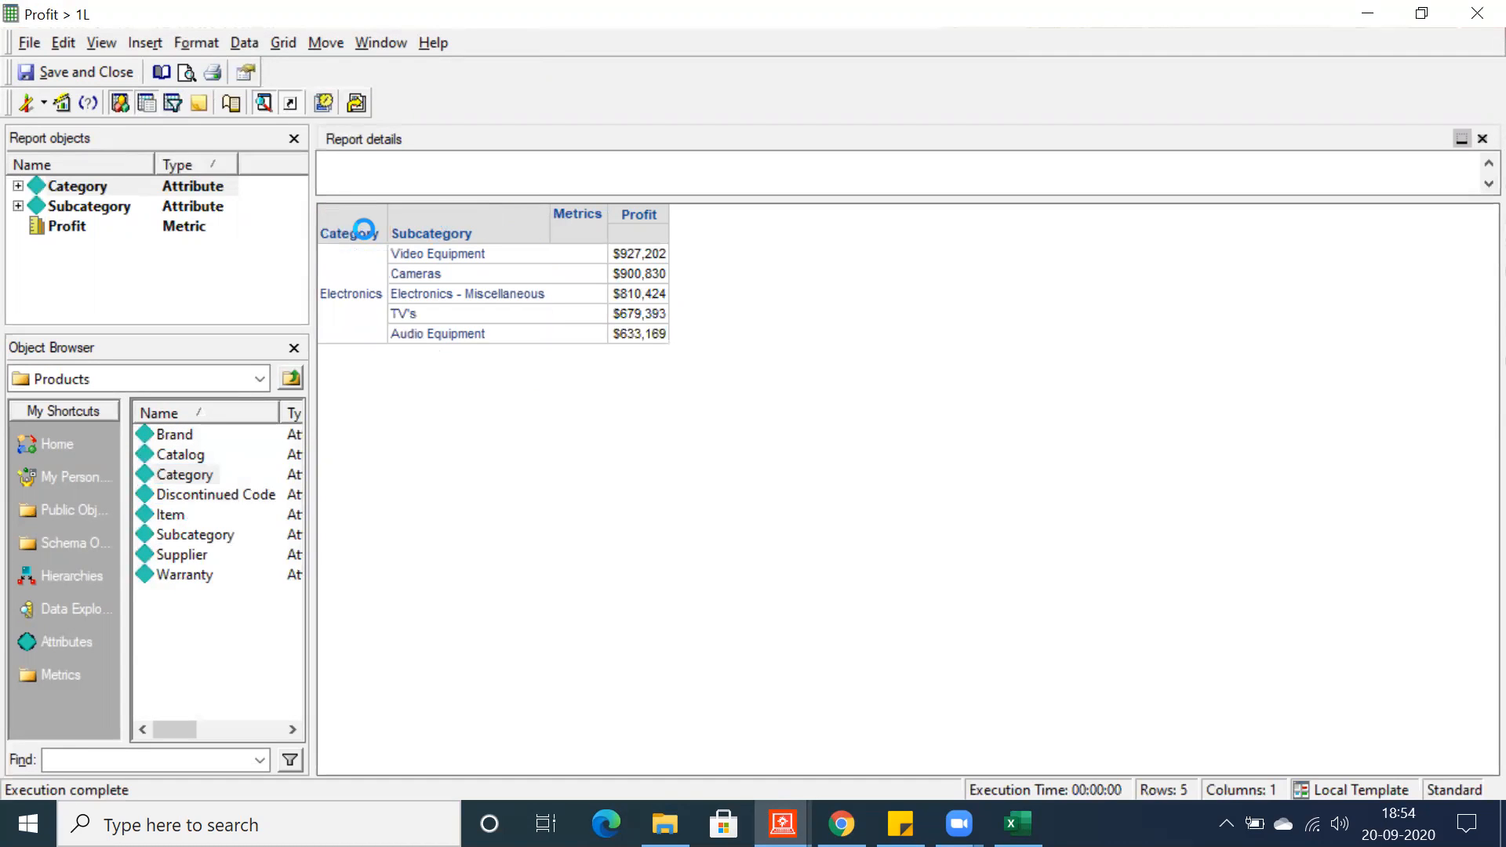
left_click(25, 103)
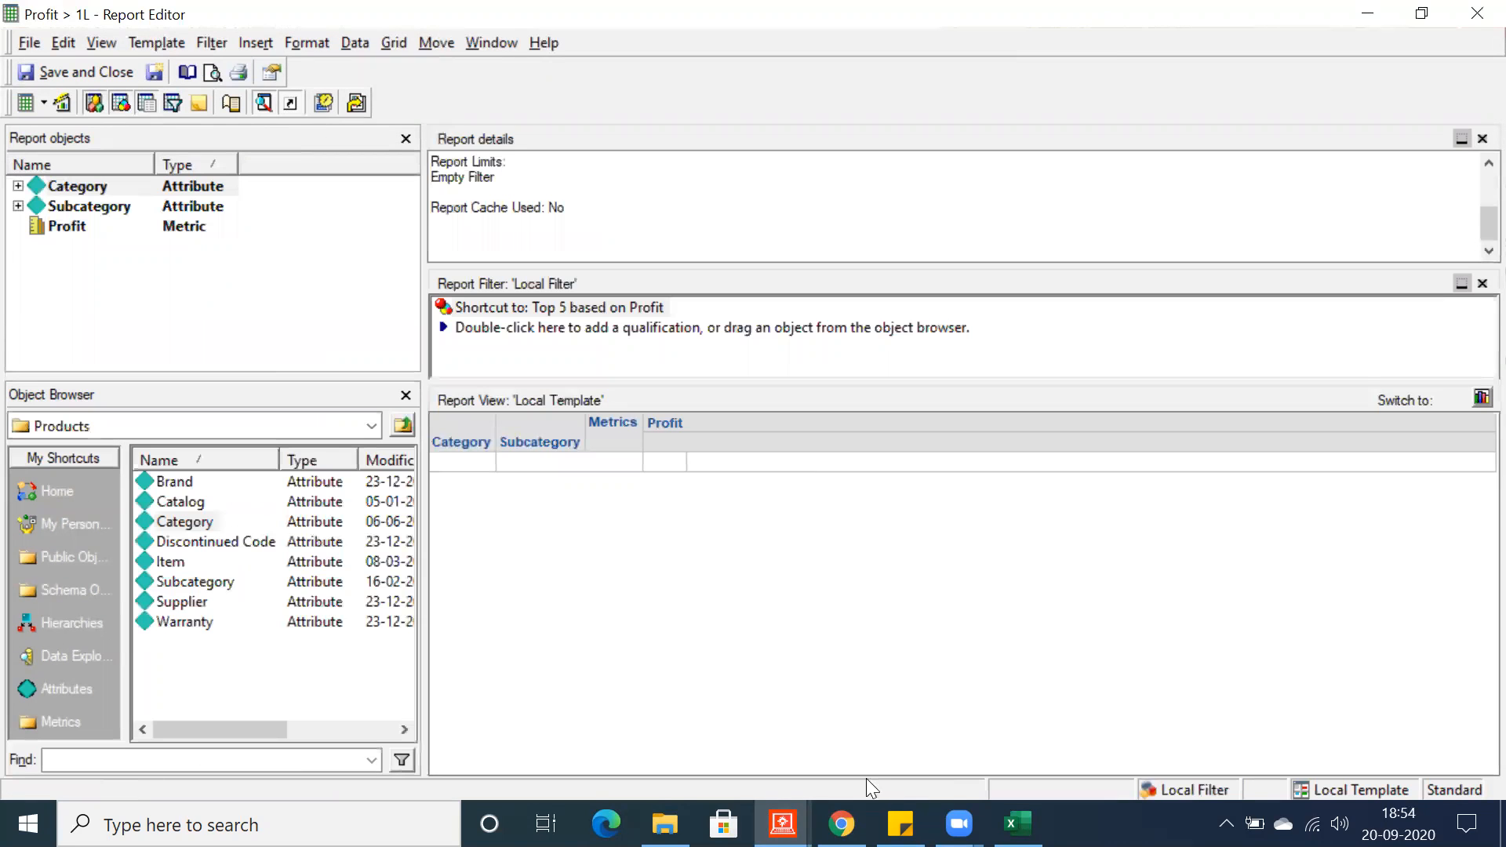
left_click(782, 824)
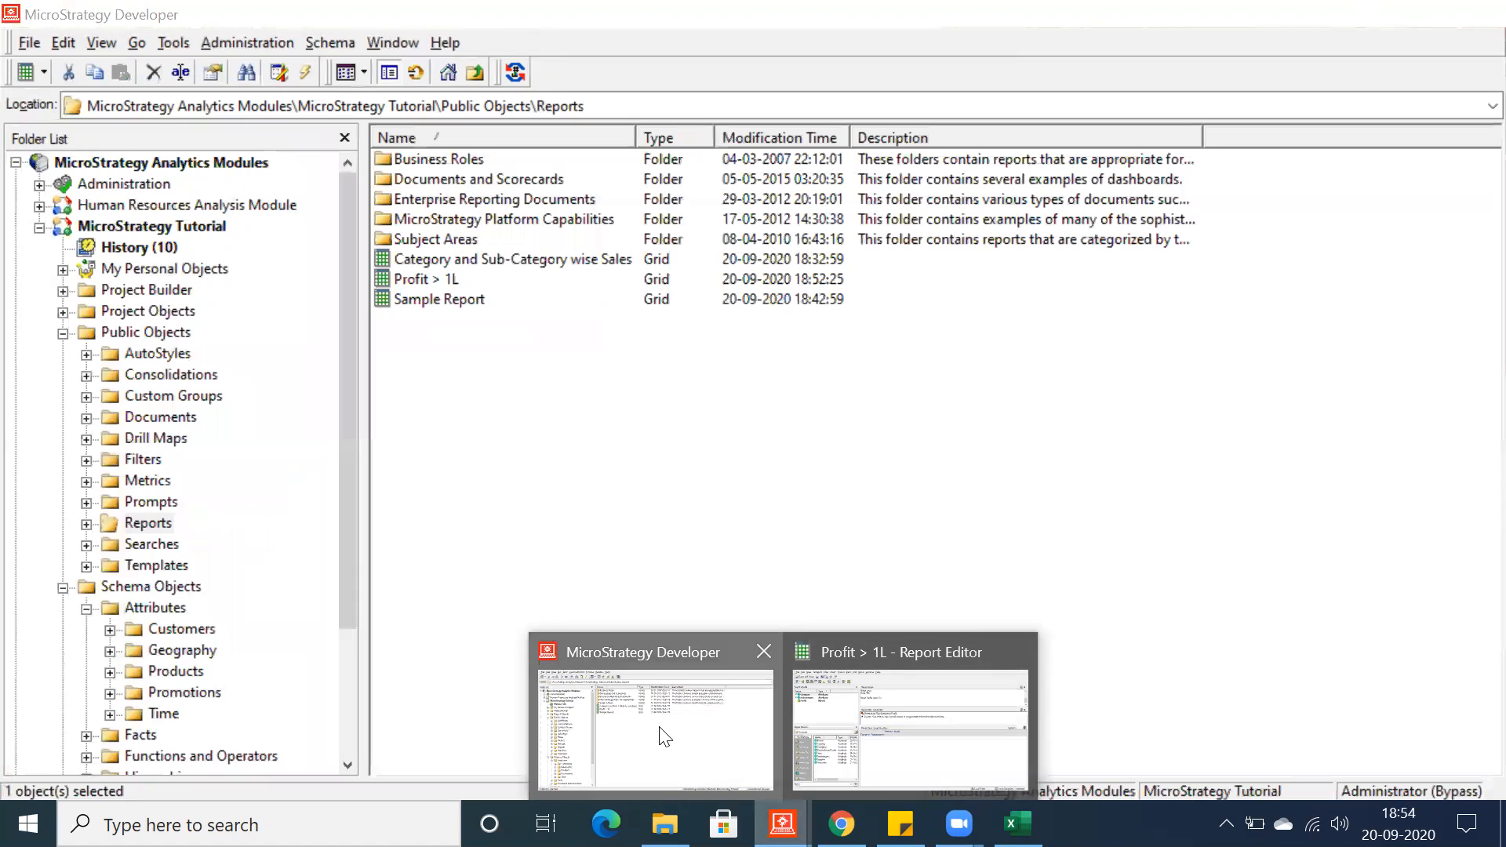
left_click(664, 734)
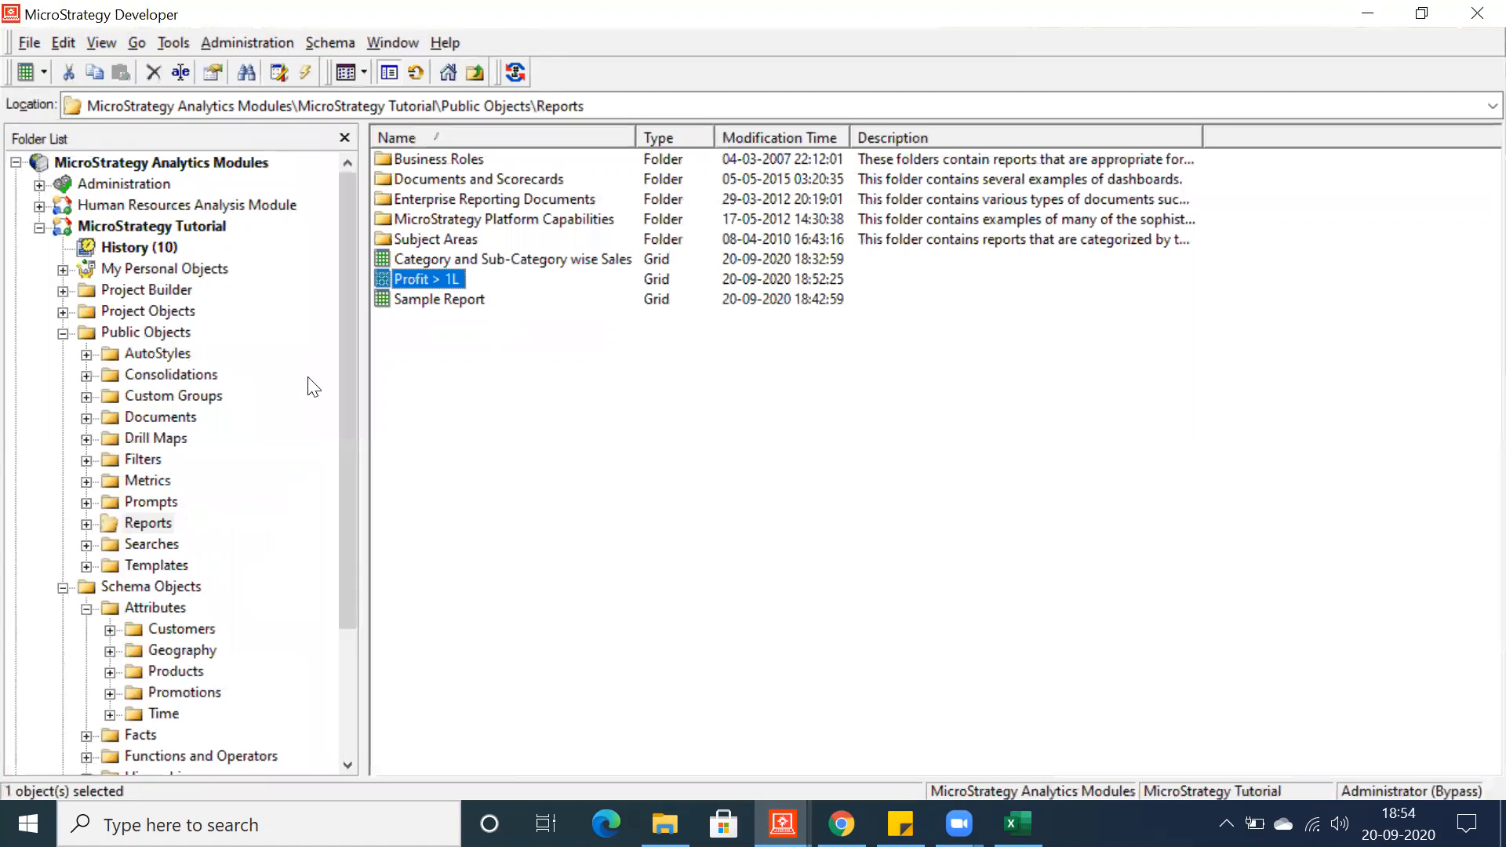
left_click(135, 459)
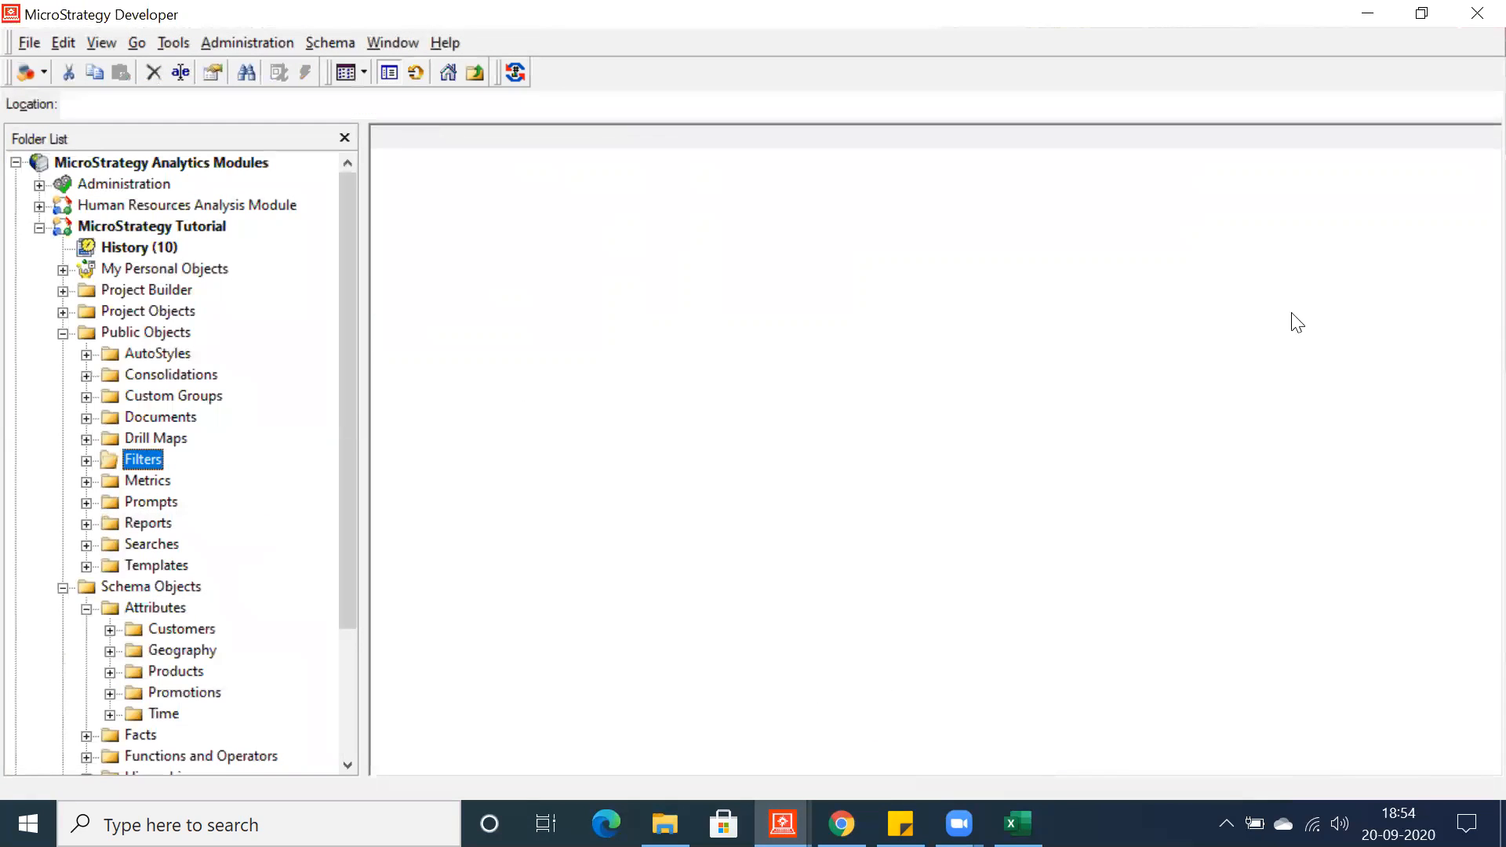
left_click(782, 823)
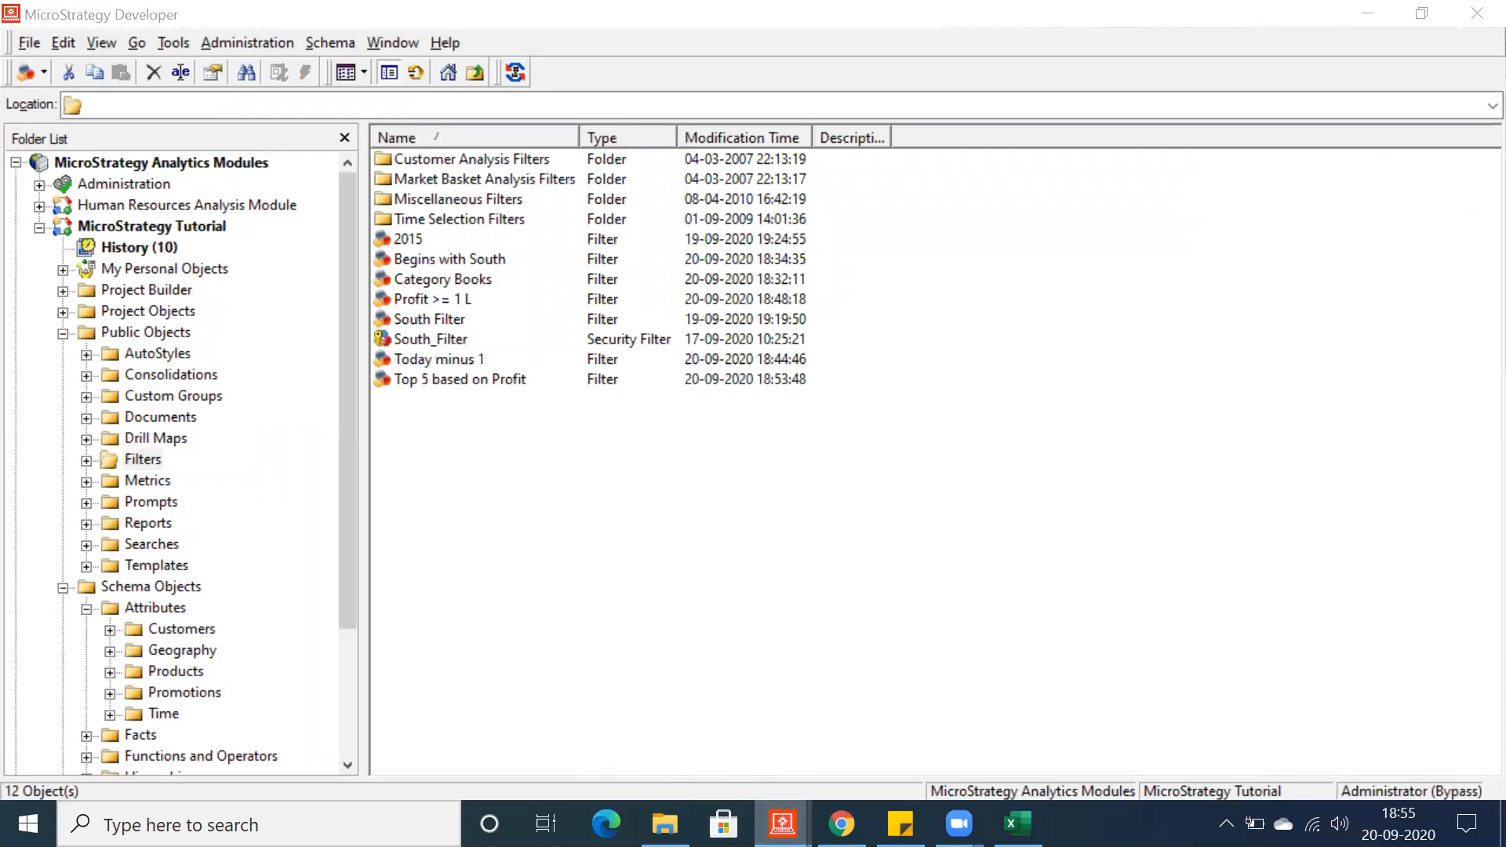
left_click(841, 722)
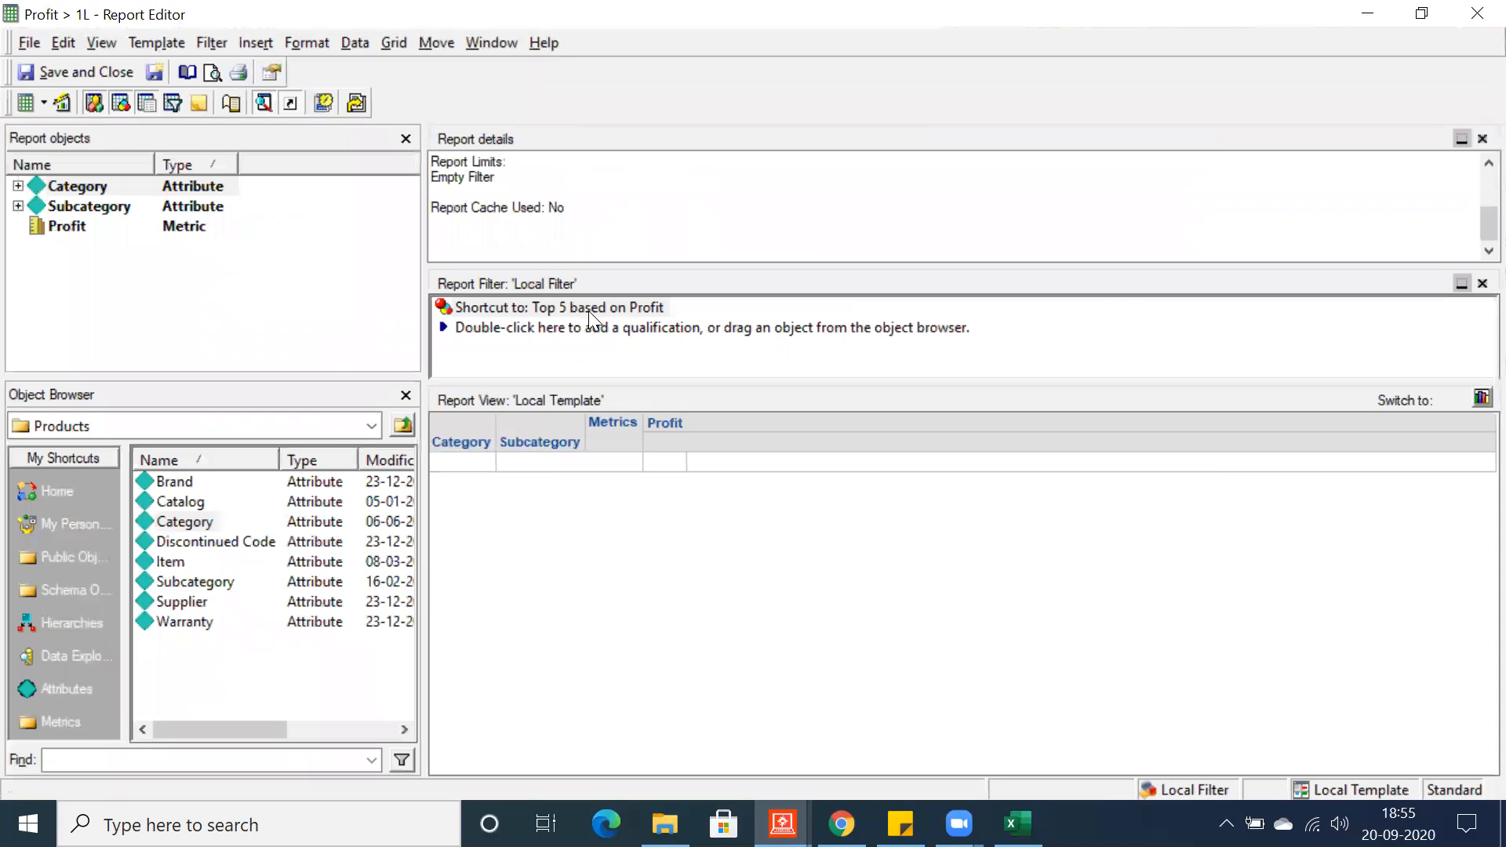
- Remove the Top 5 based on Profit shortcut from the report filter and run the report
left_click(560, 307)
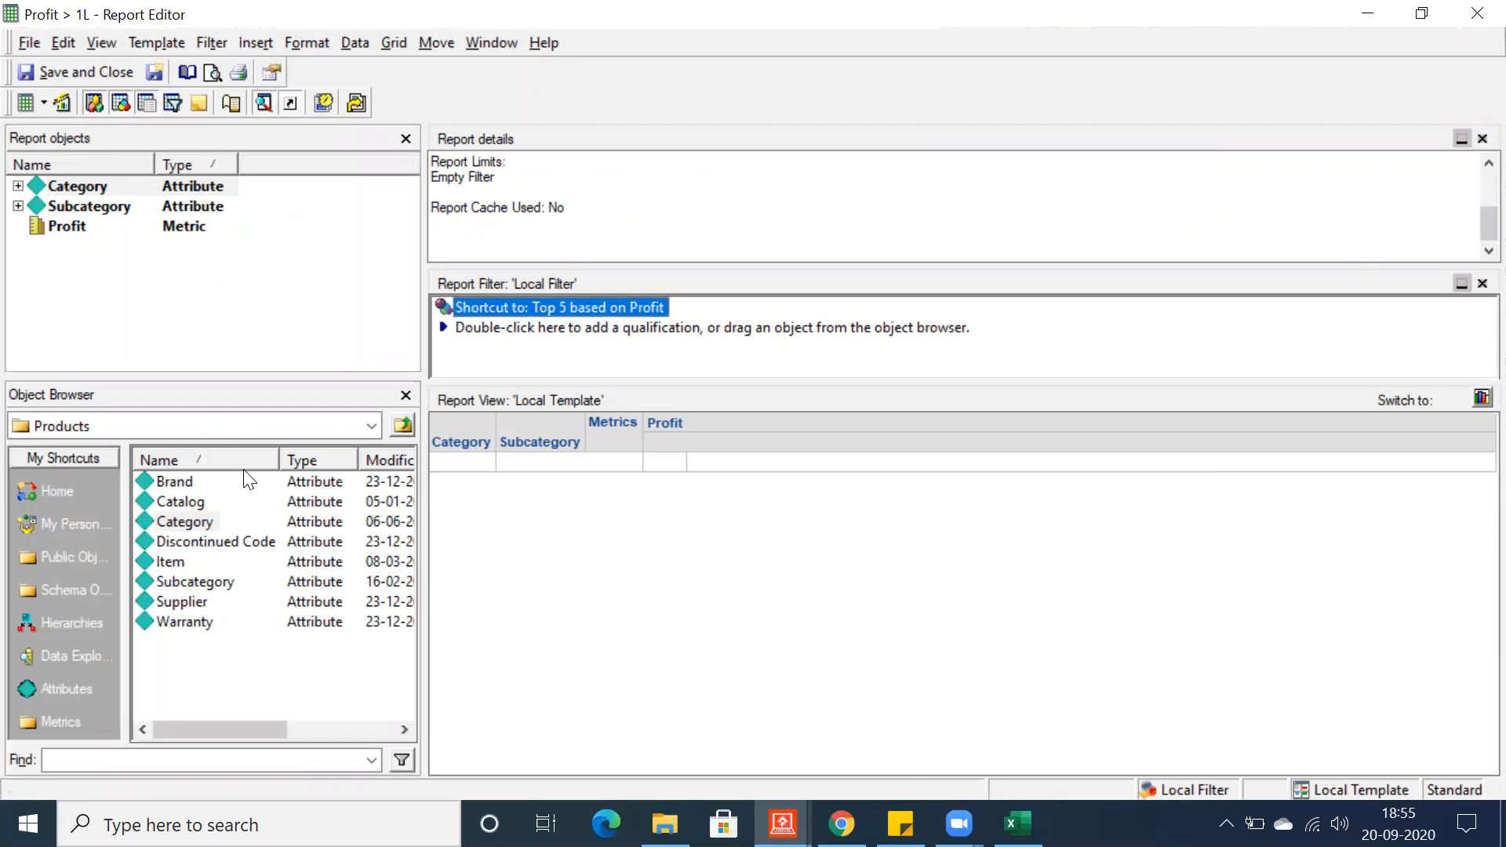
key("Delete")
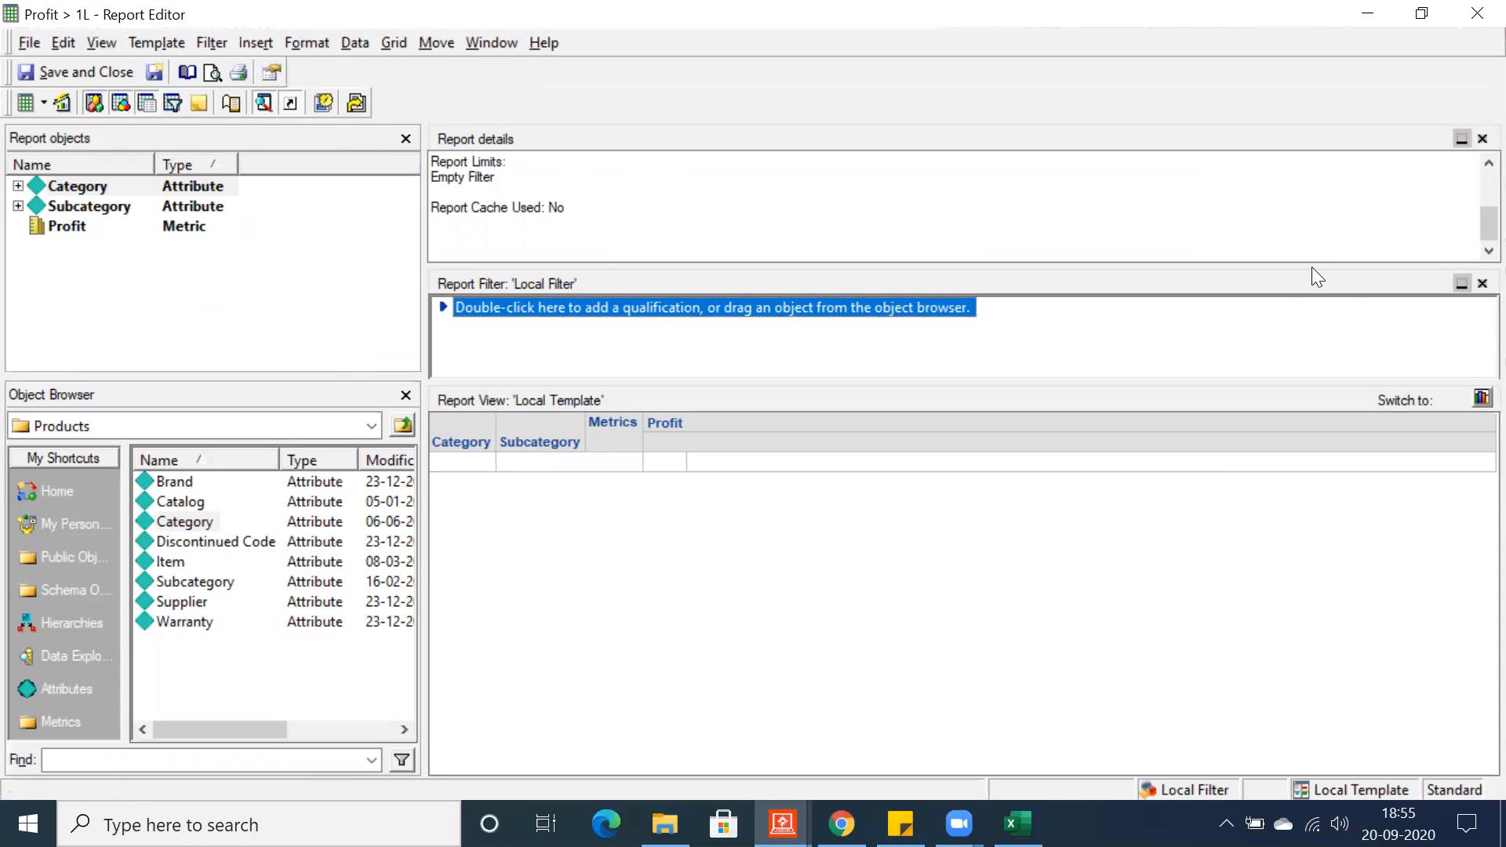
left_click(62, 103)
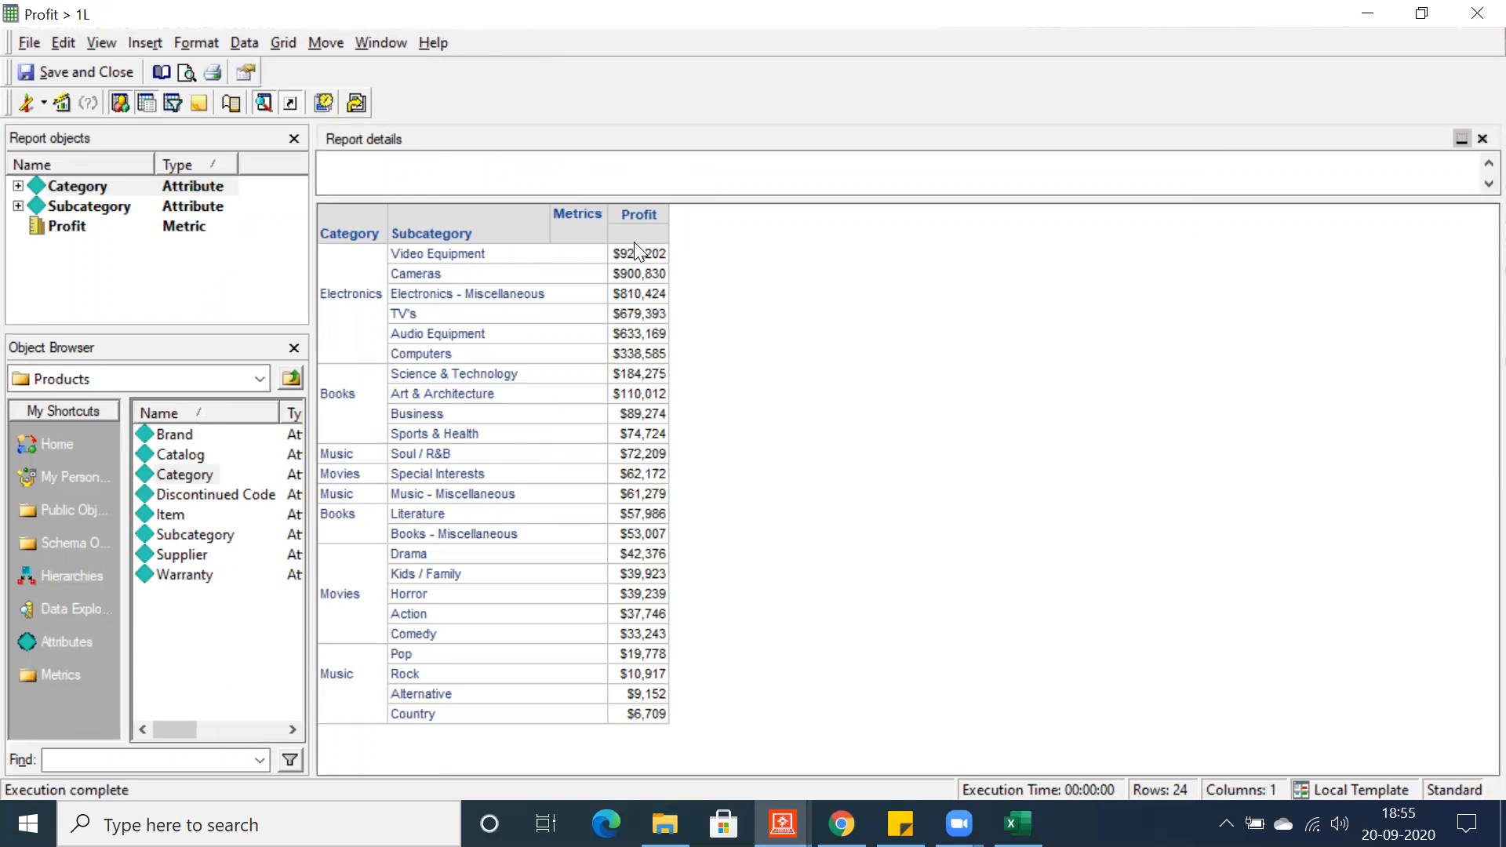
- Remove the descending Profit row sort from the Profit > 1L report using advanced sorting
left_click(350, 293)
left_click(337, 393)
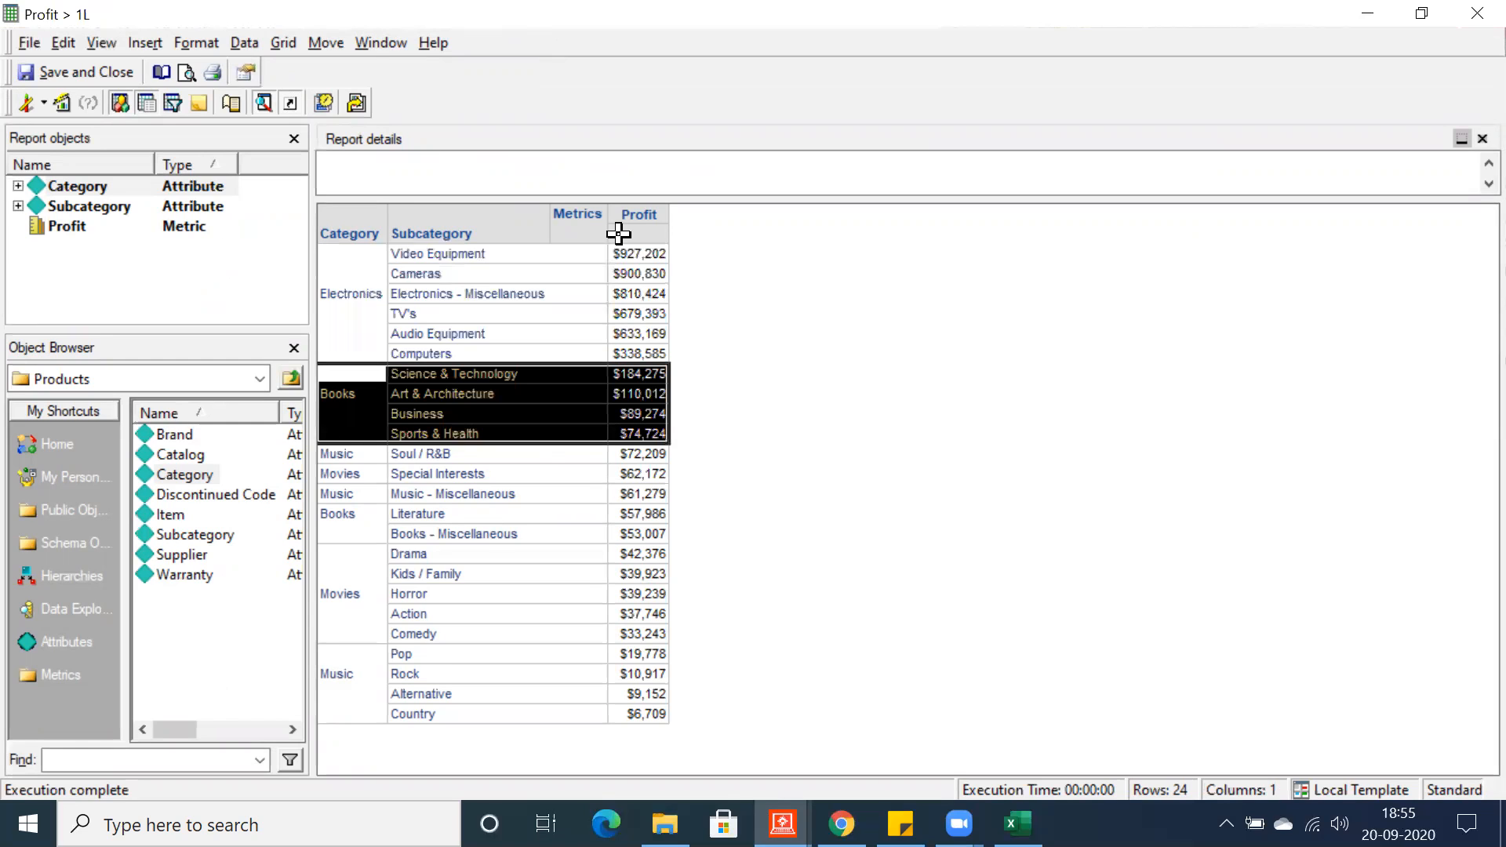
left_click(242, 44)
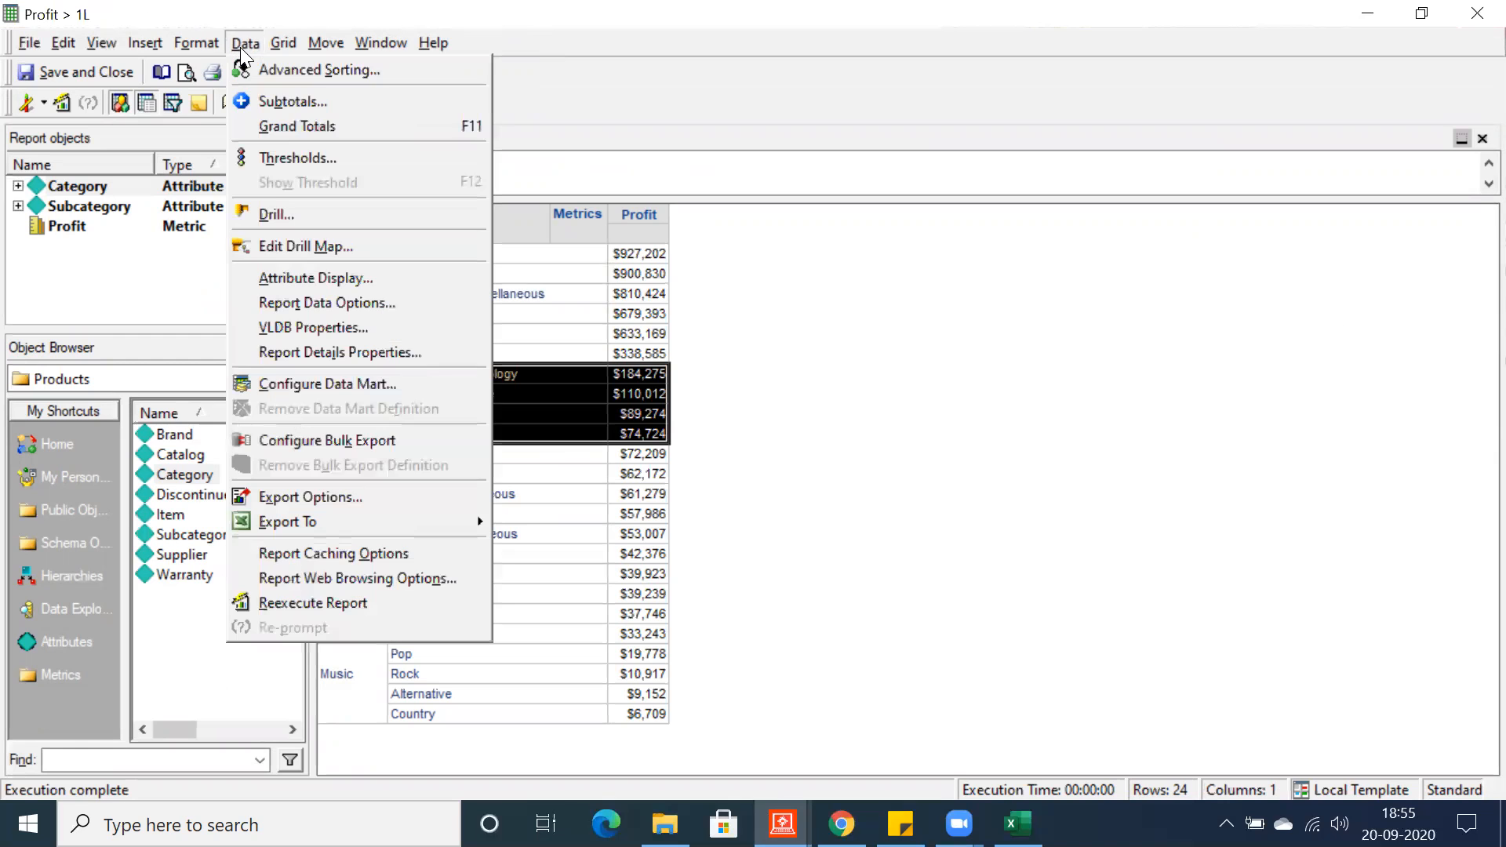
left_click(287, 79)
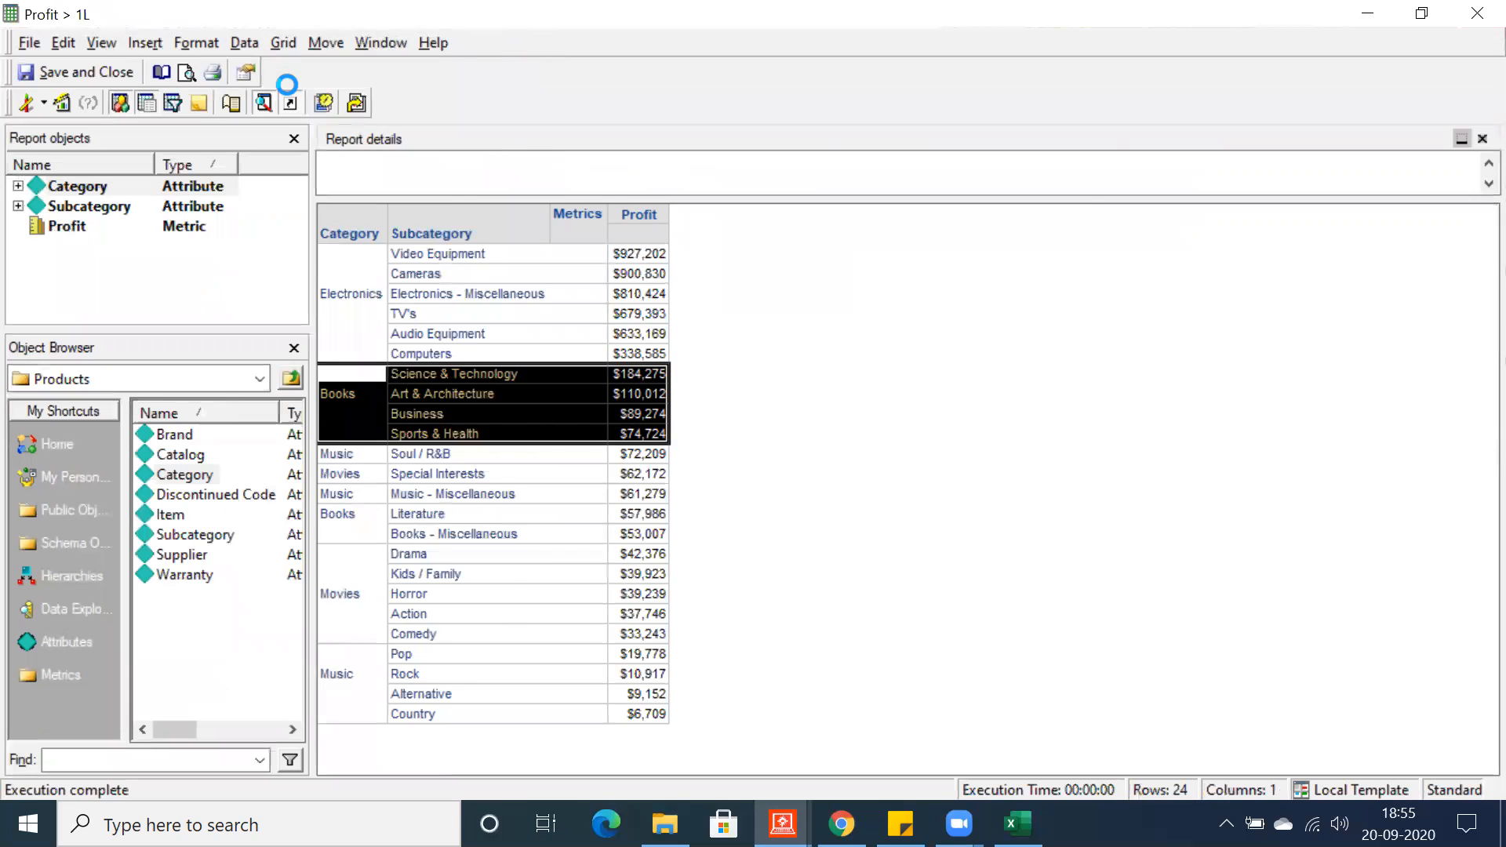
left_click(494, 306)
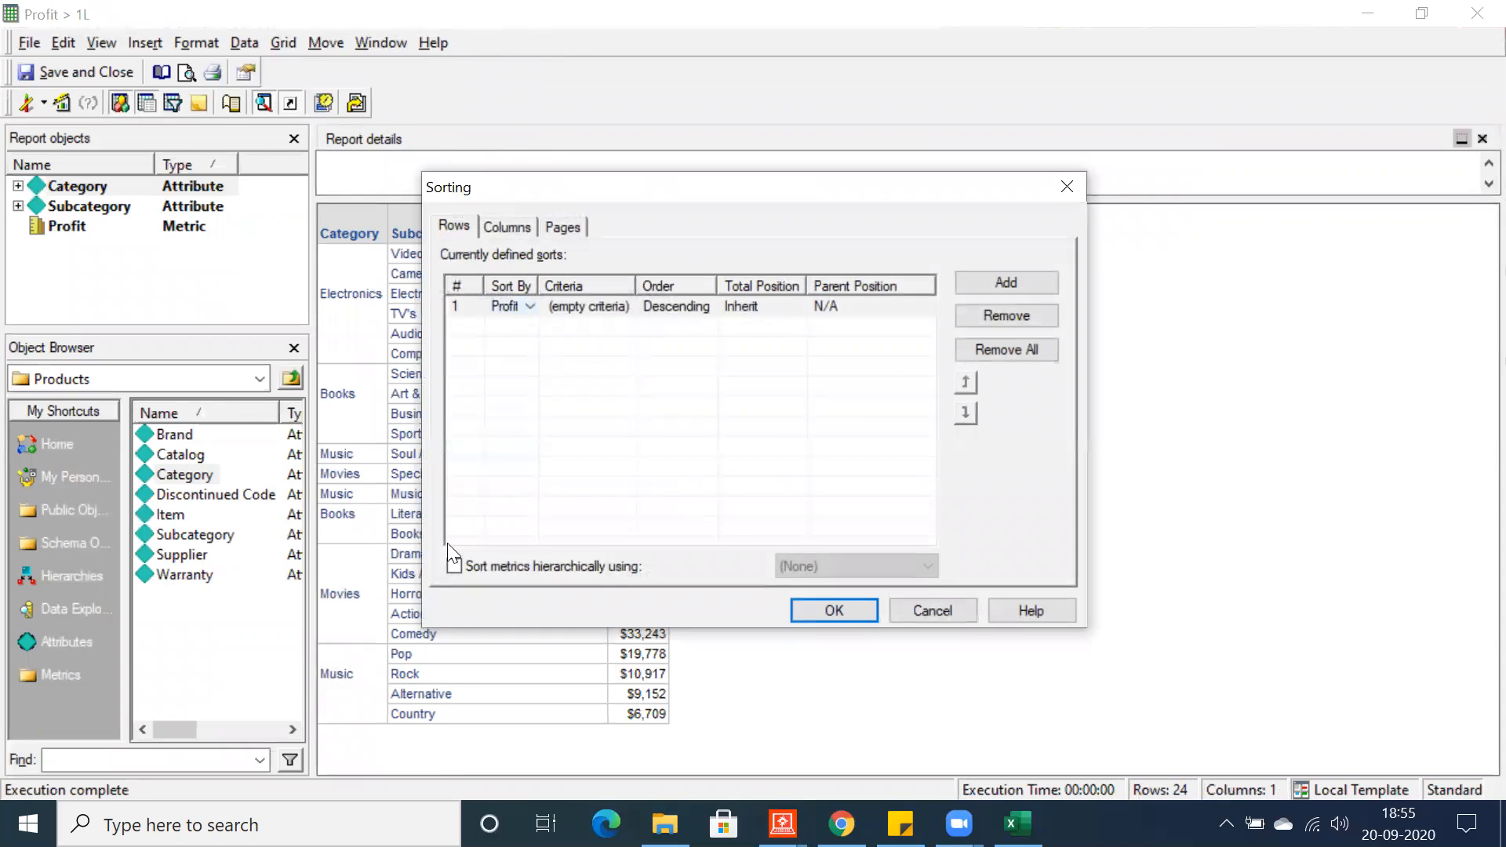
left_click(1001, 317)
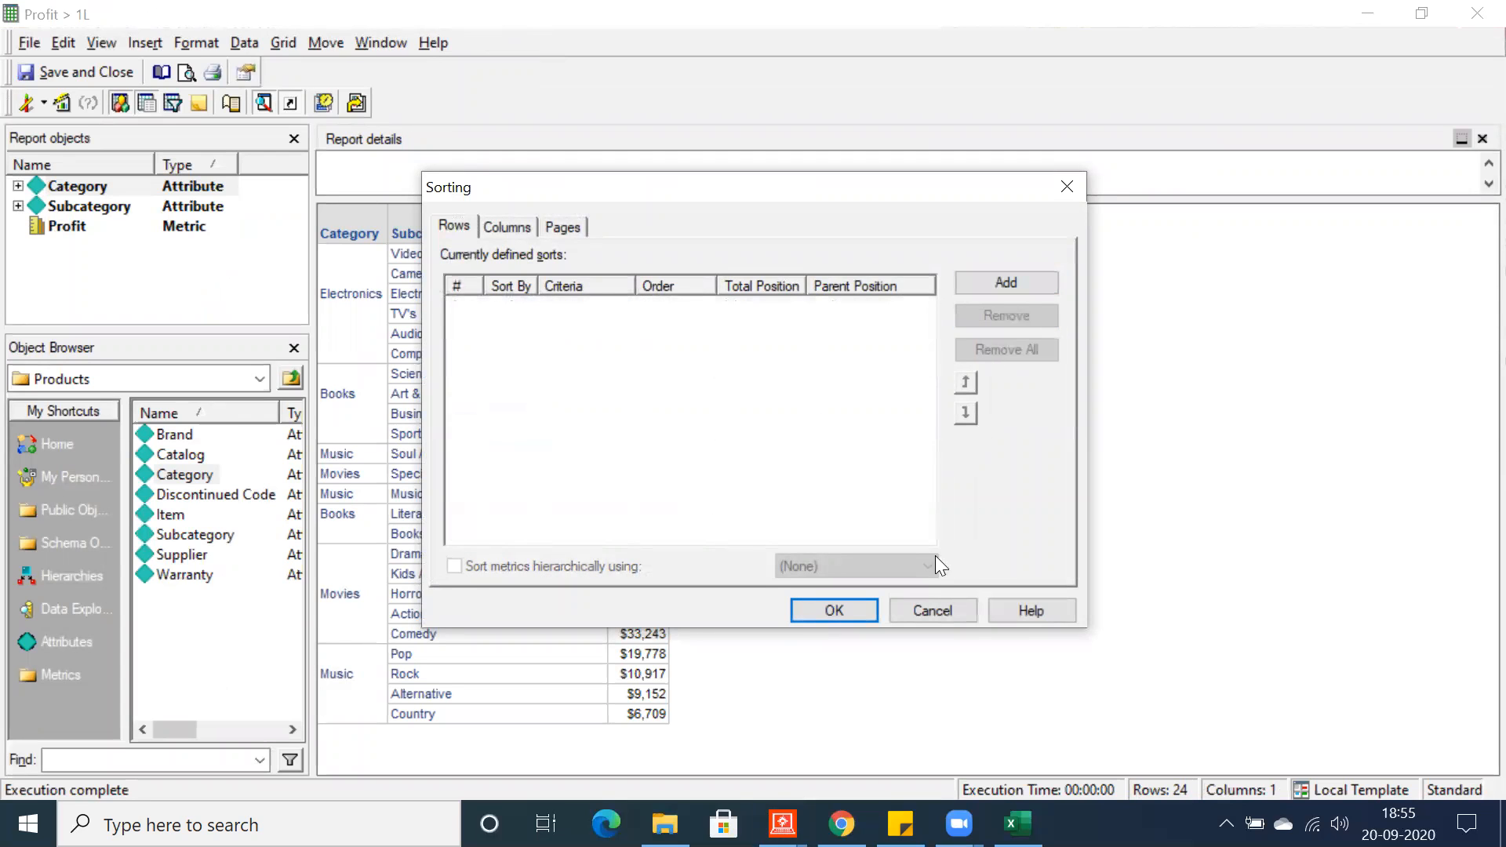
left_click(859, 608)
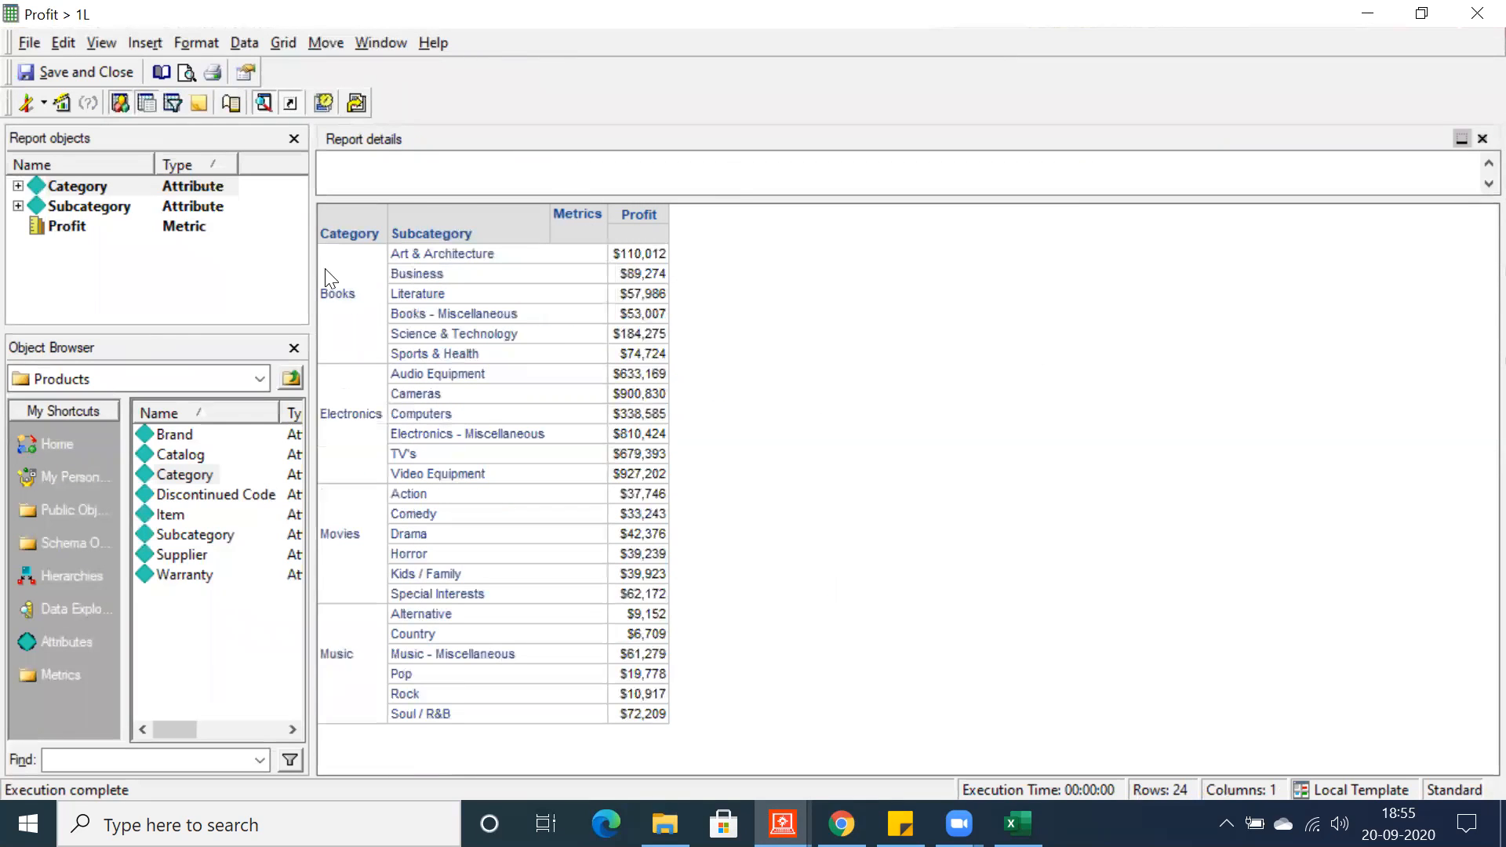
- Examine the subcategories and profits within each category group in the grid: Books, Electronics, Movies and Music
left_click(345, 316)
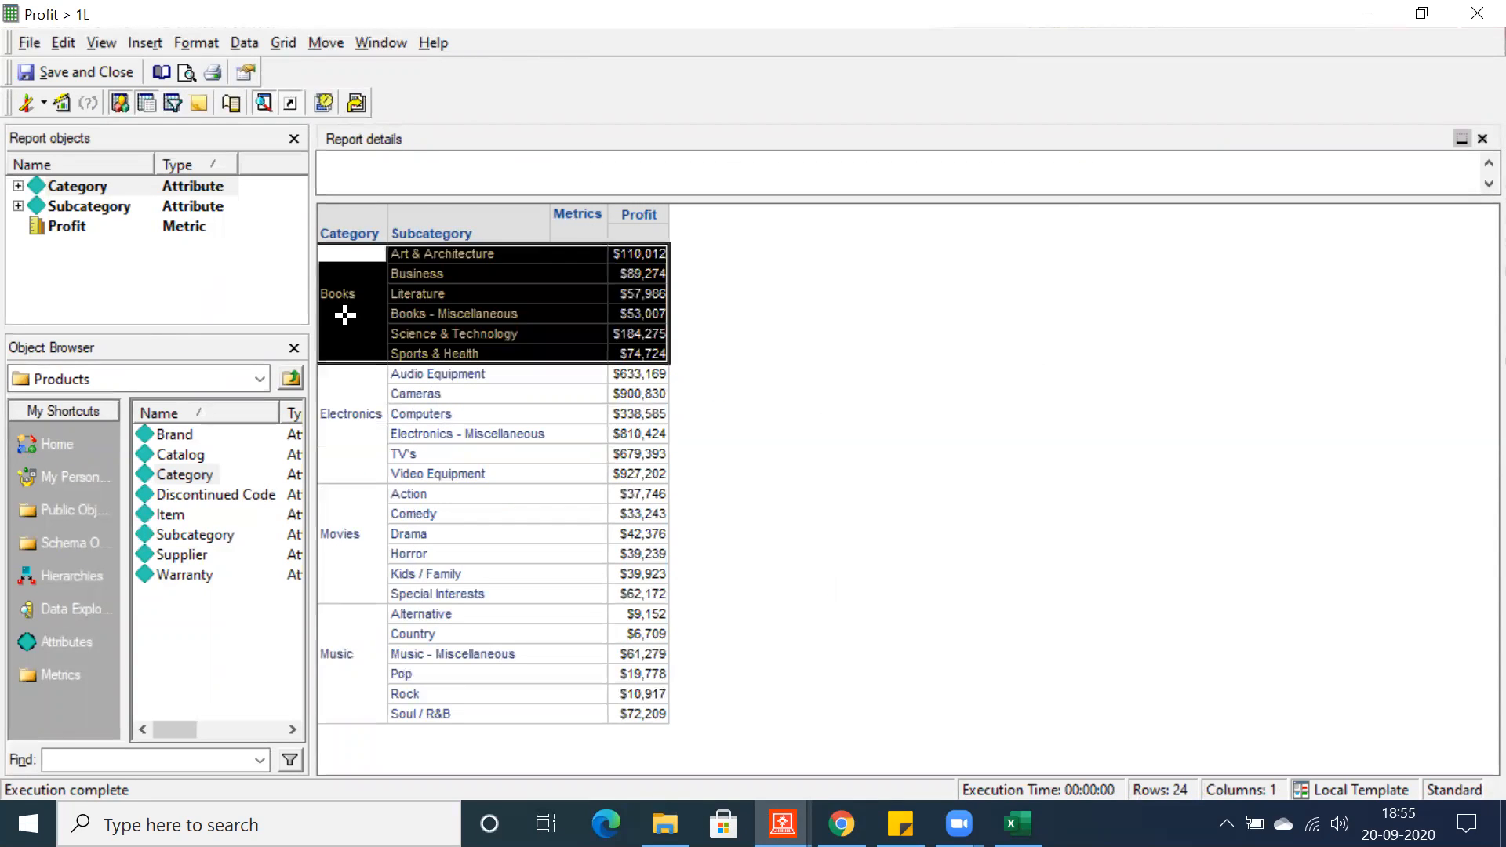
left_click(342, 424)
left_click(346, 531)
left_click(361, 657)
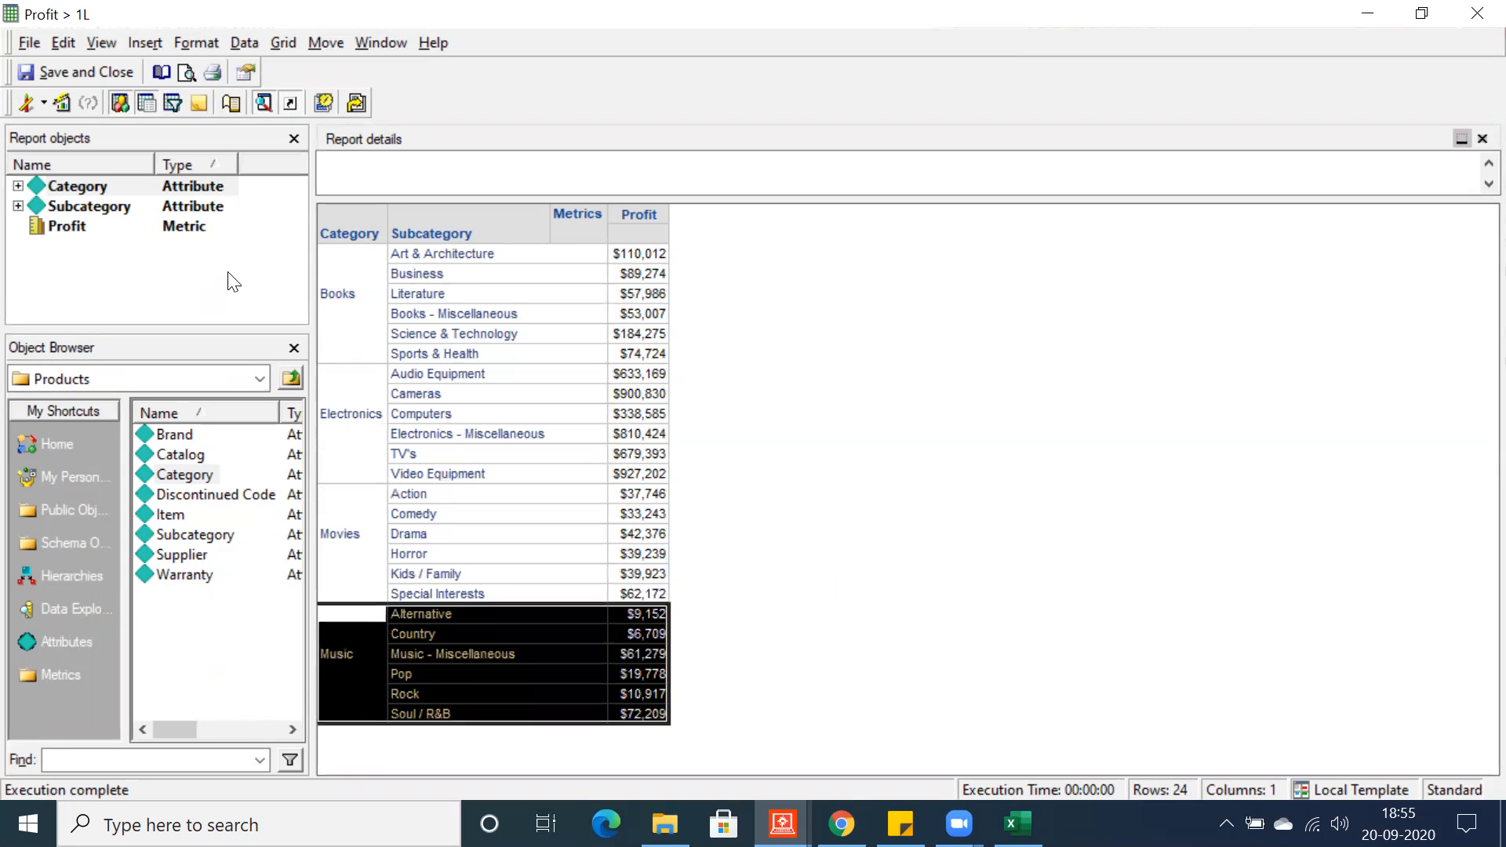
left_click(196, 262)
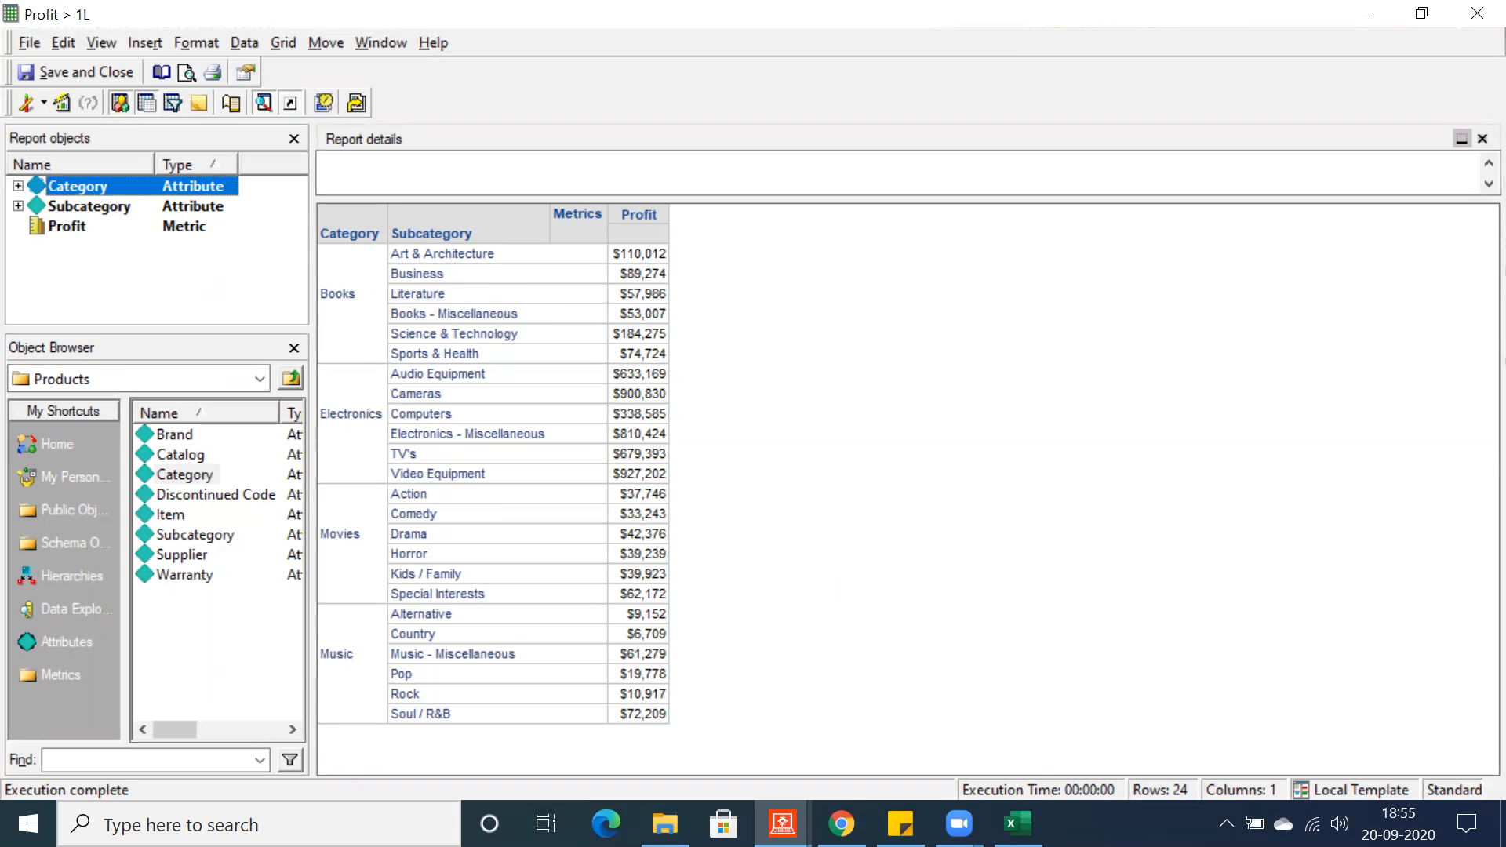
- Switch to the Filters folder in MicroStrategy Developer and rename the Top 5 based on Profit filter as Top 3 based on Profit Category Level
left_click(782, 823)
left_click(697, 743)
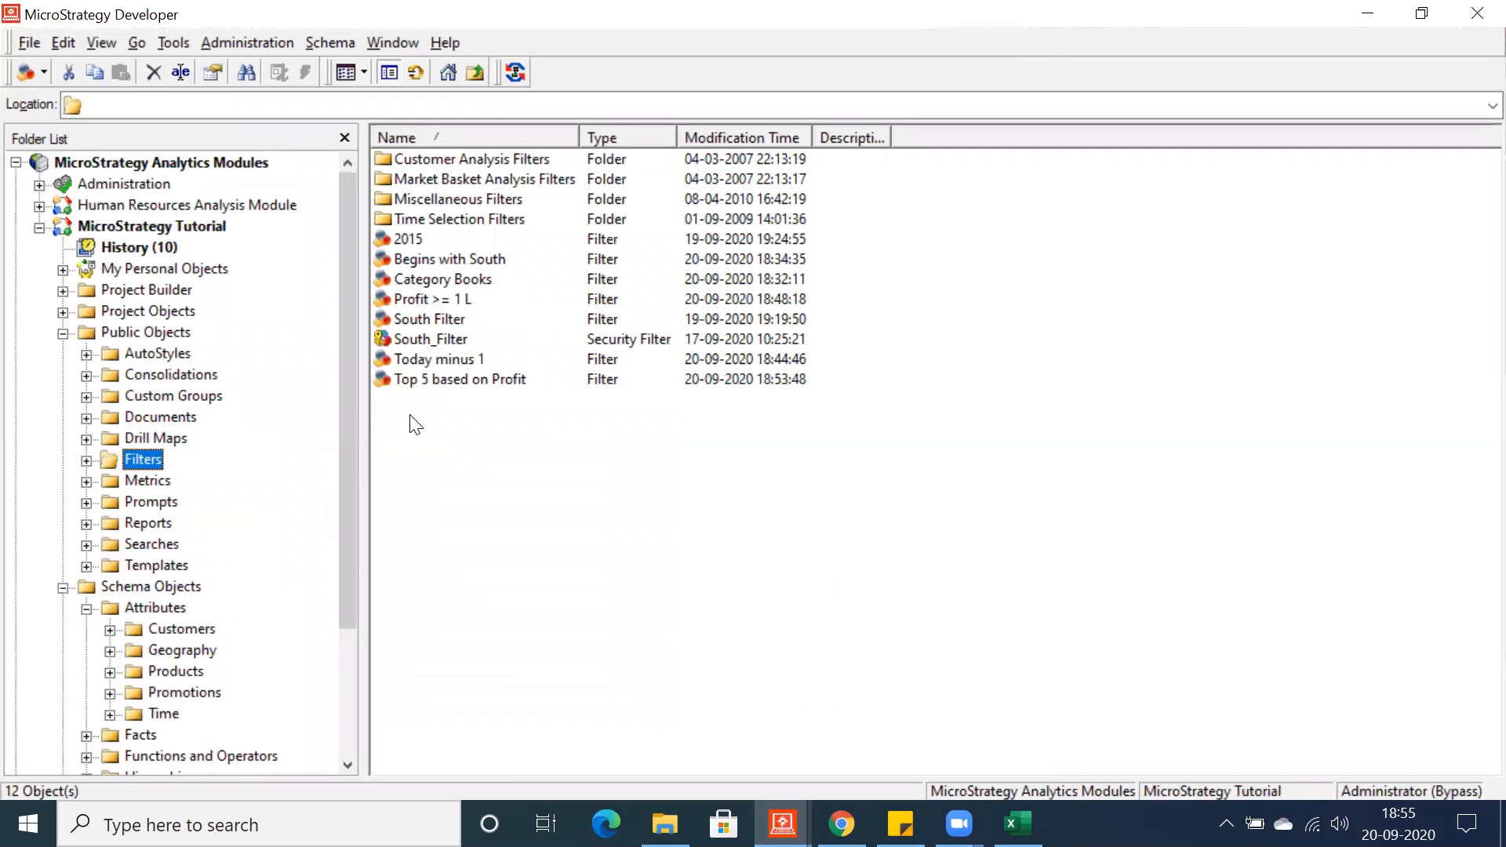
key("Tab")
right_click(414, 380)
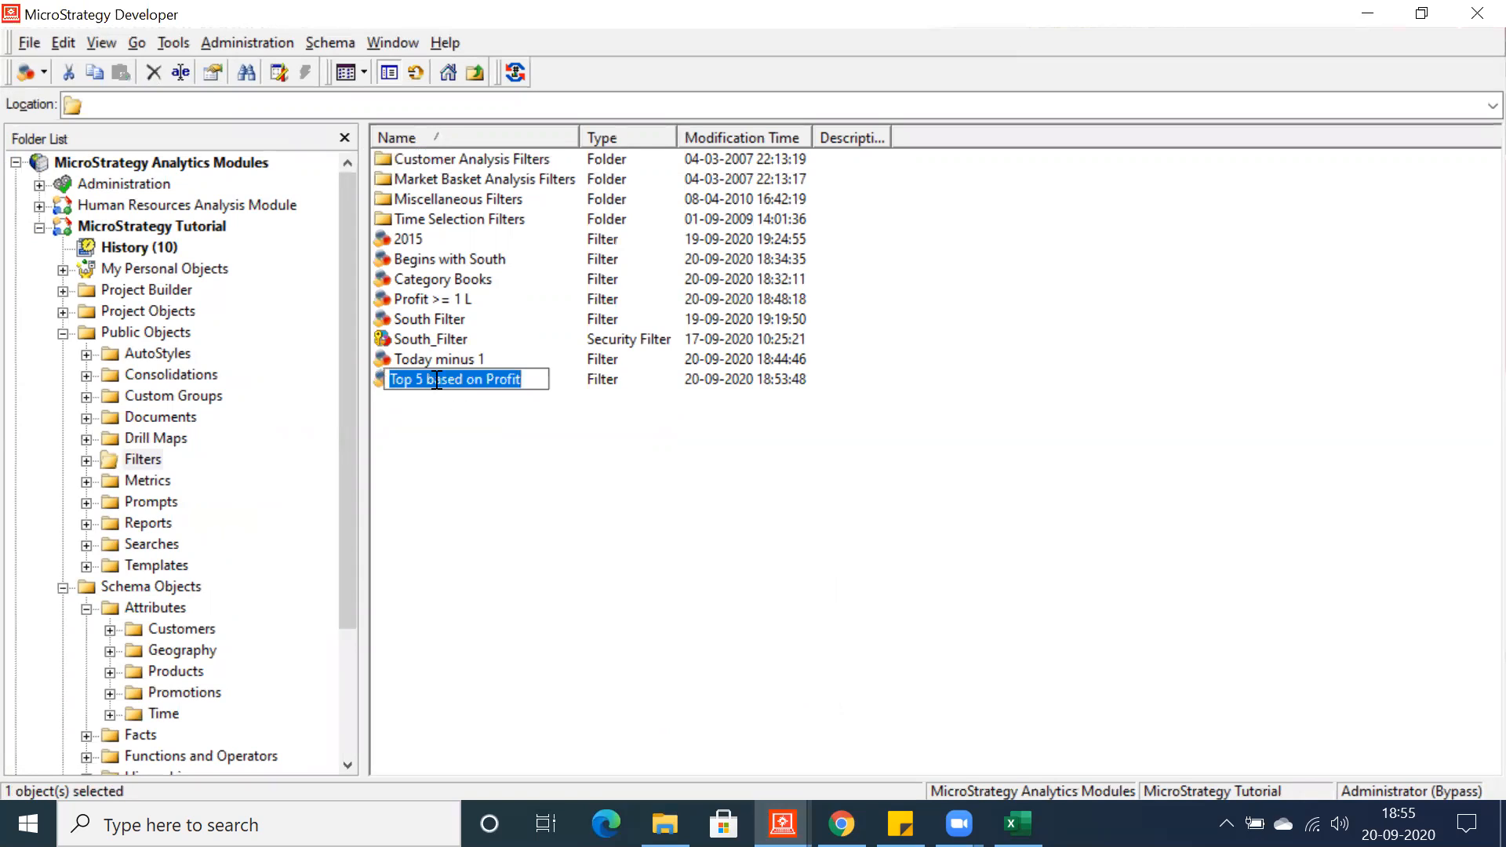
left_click(425, 379)
key("BackSpace")
type("3")
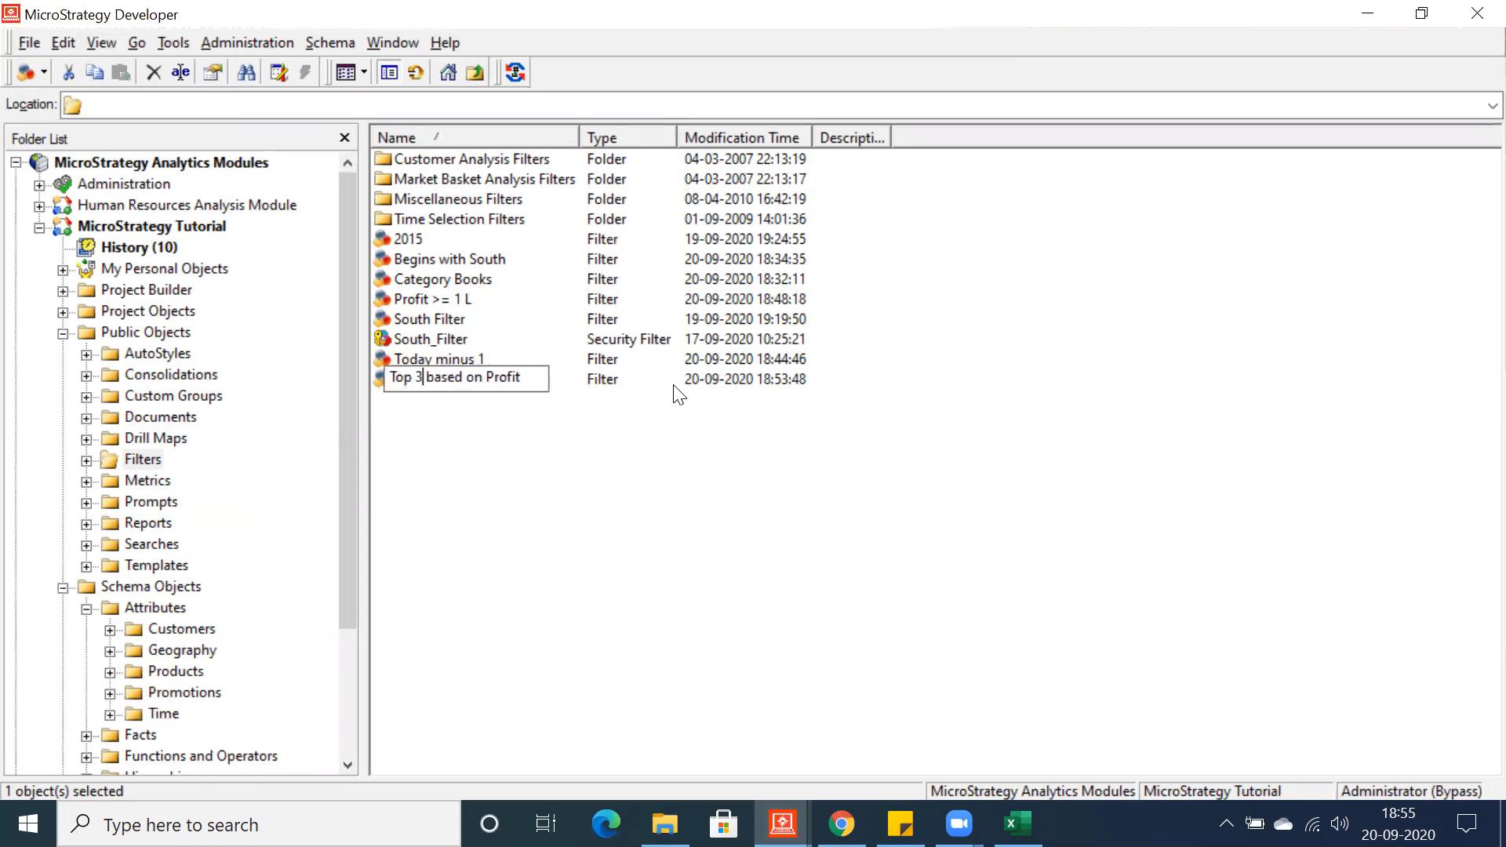
left_click(530, 381)
type("Category Level")
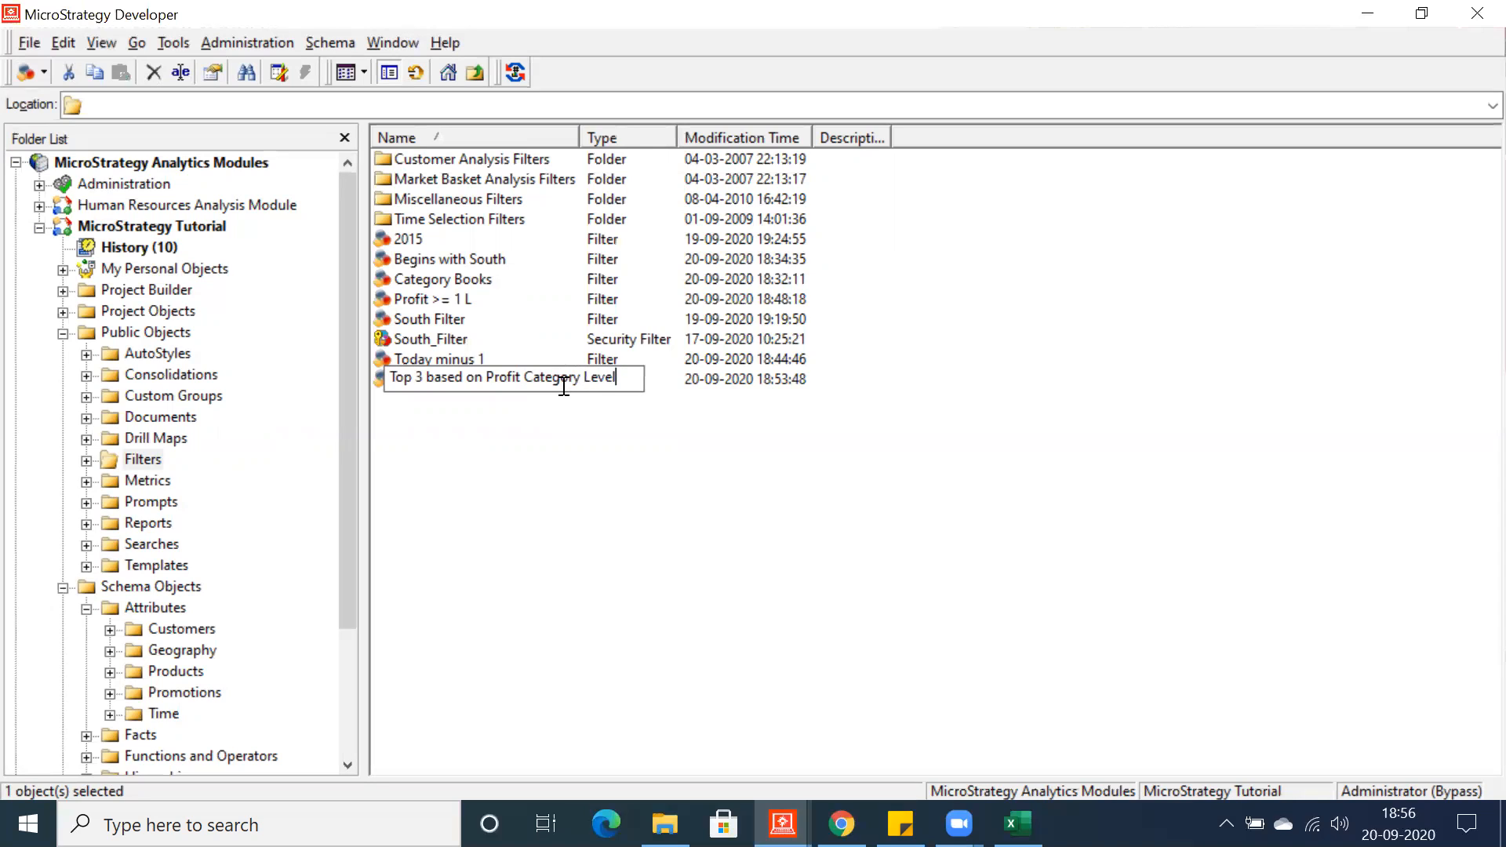
left_click(515, 416)
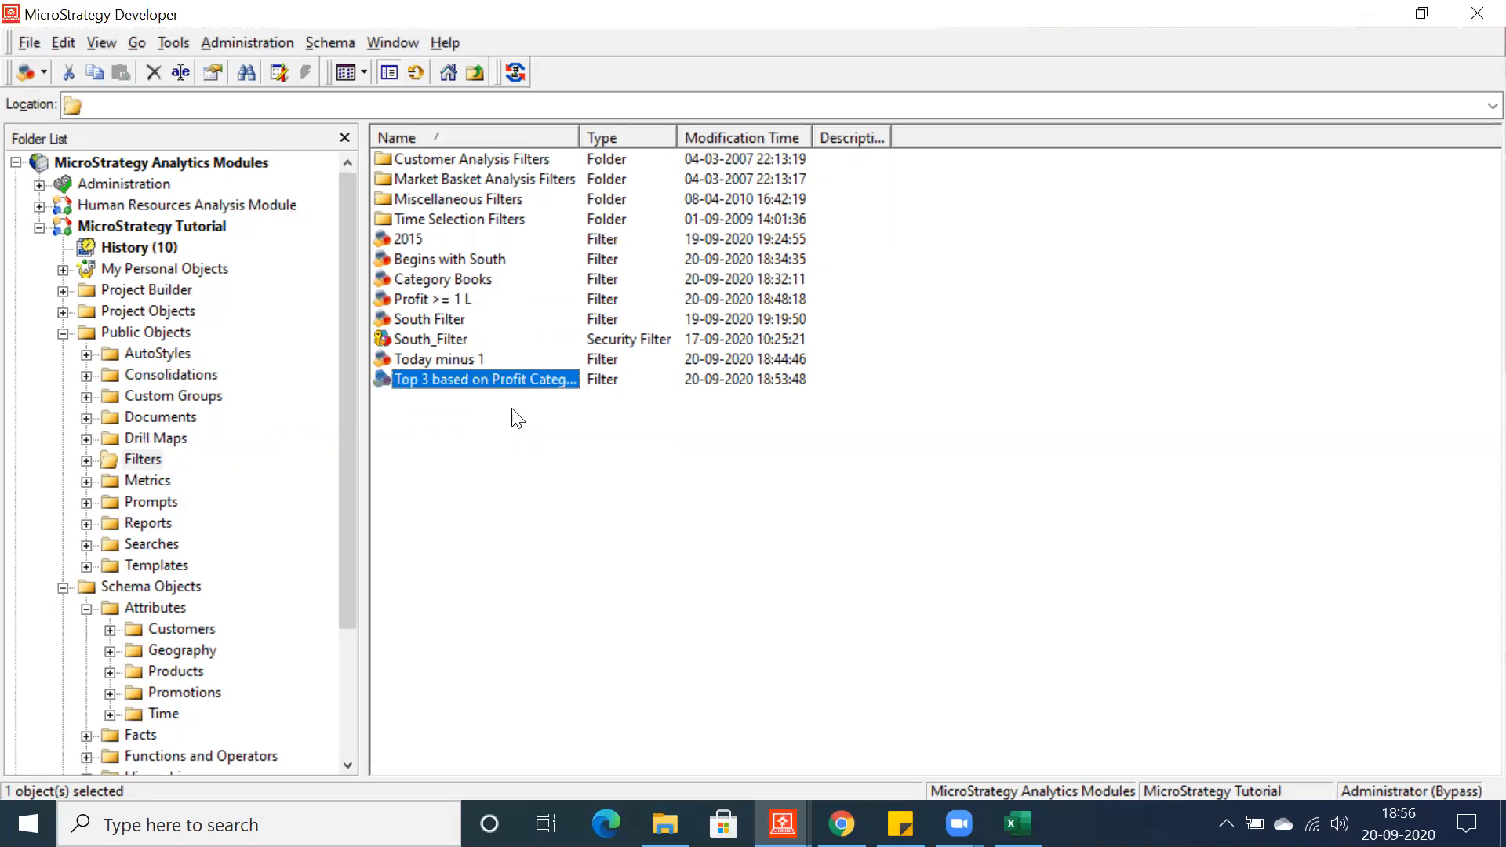
- Open the Top 3 based on Profit Category Level filter for editing and set its Profit rank qualification value to 3
right_click(542, 382)
left_click(582, 398)
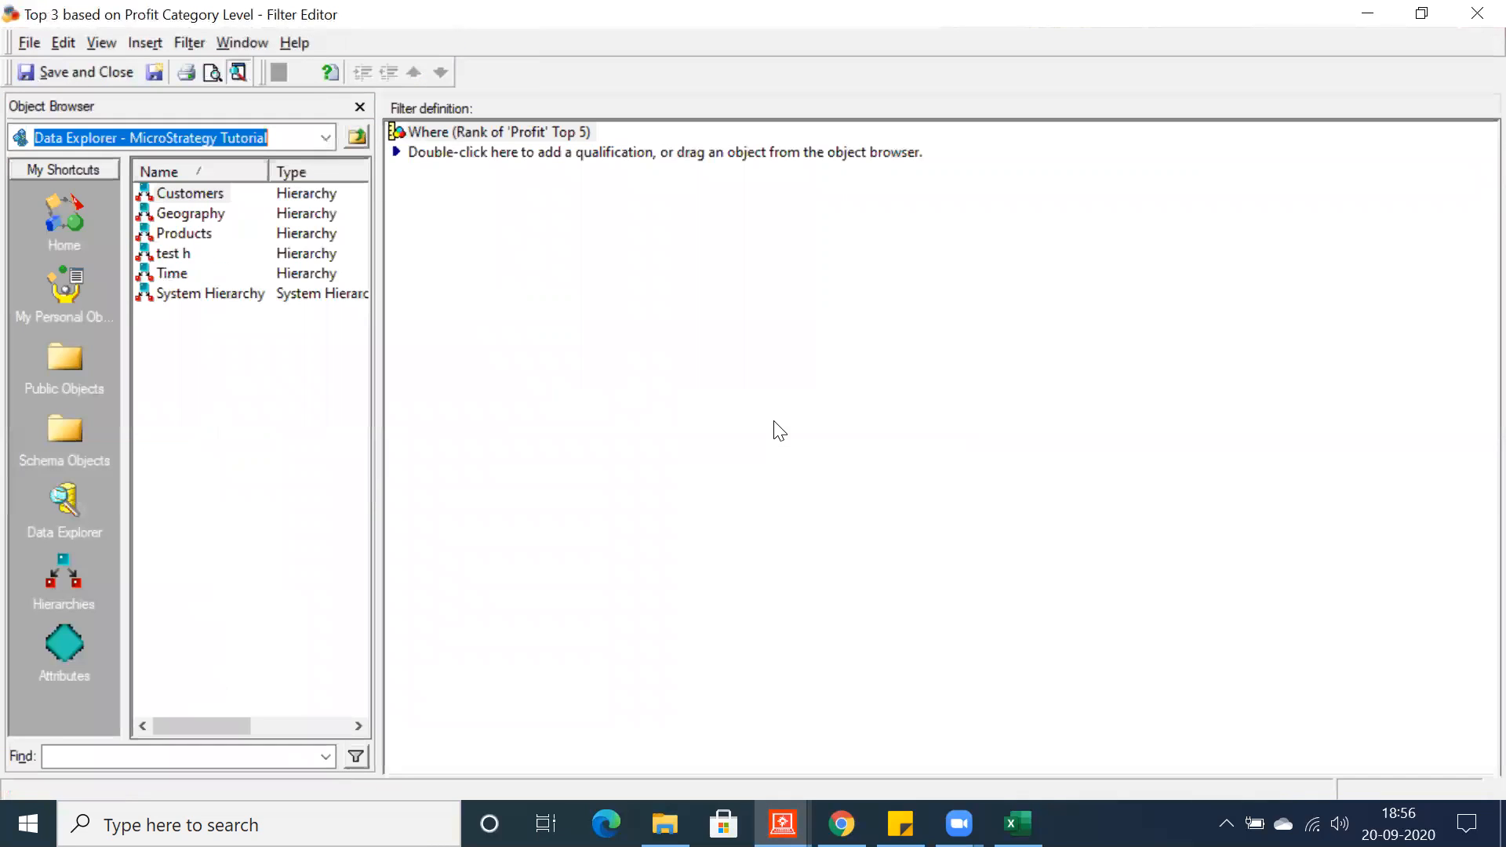
double_click(498, 131)
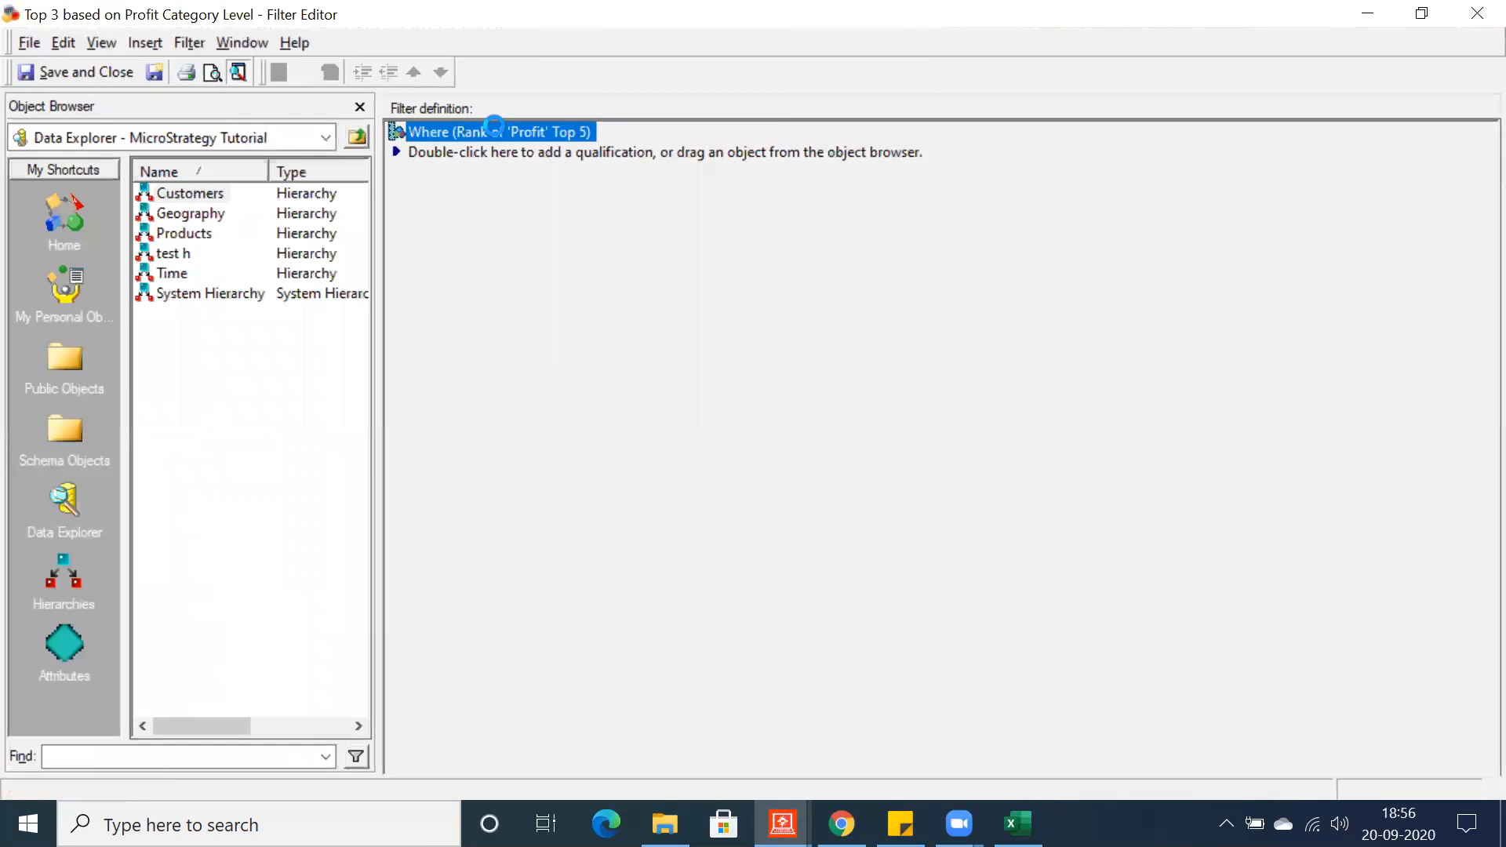
left_click(539, 587)
key("Delete")
type("3")
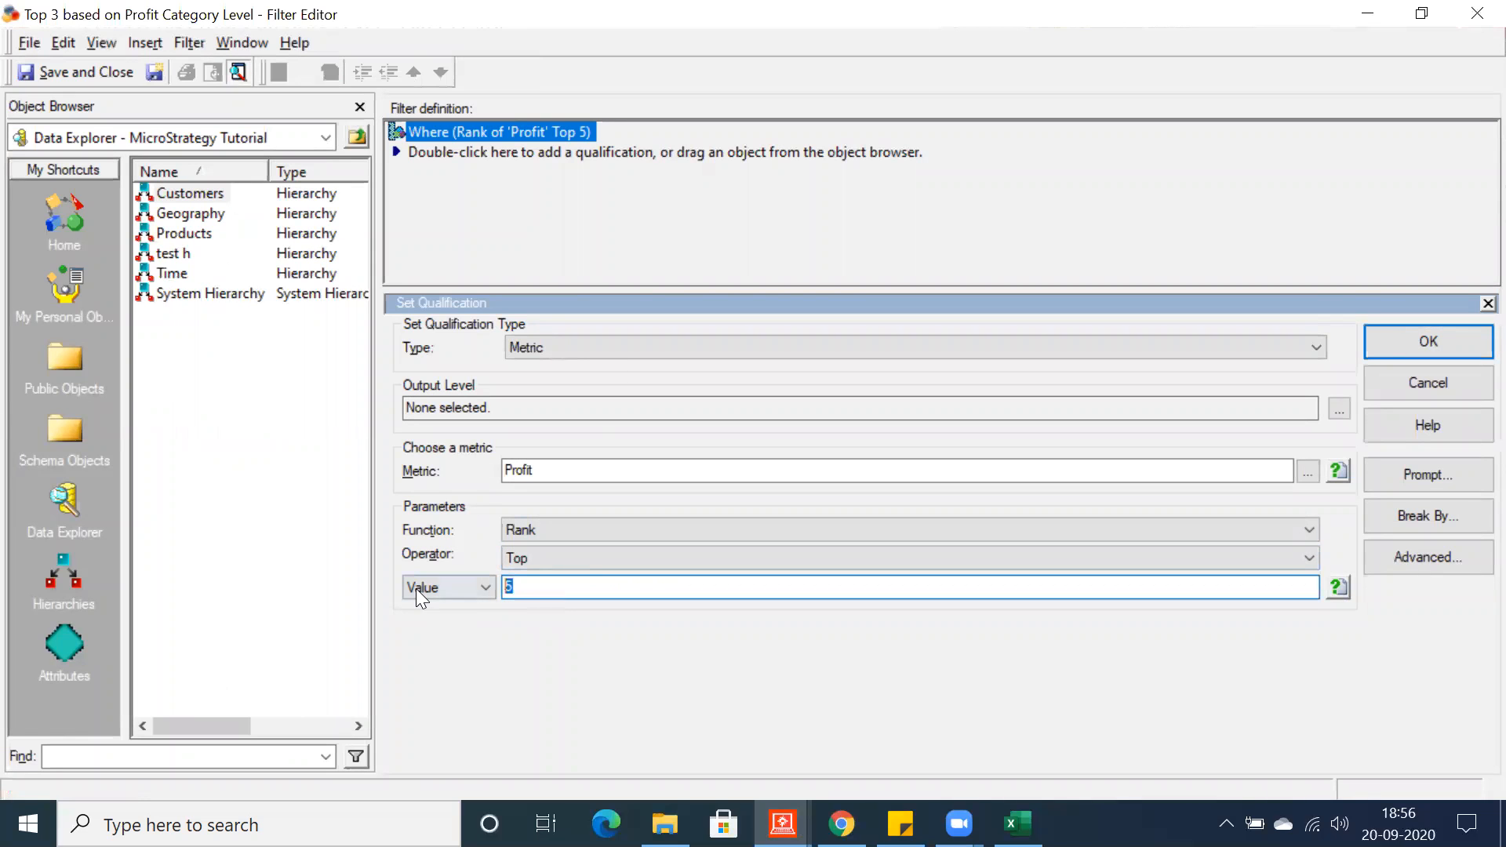
- Break the rank qualification by the Category attribute from Products, and save and close the filter with no change comment
left_click(1420, 520)
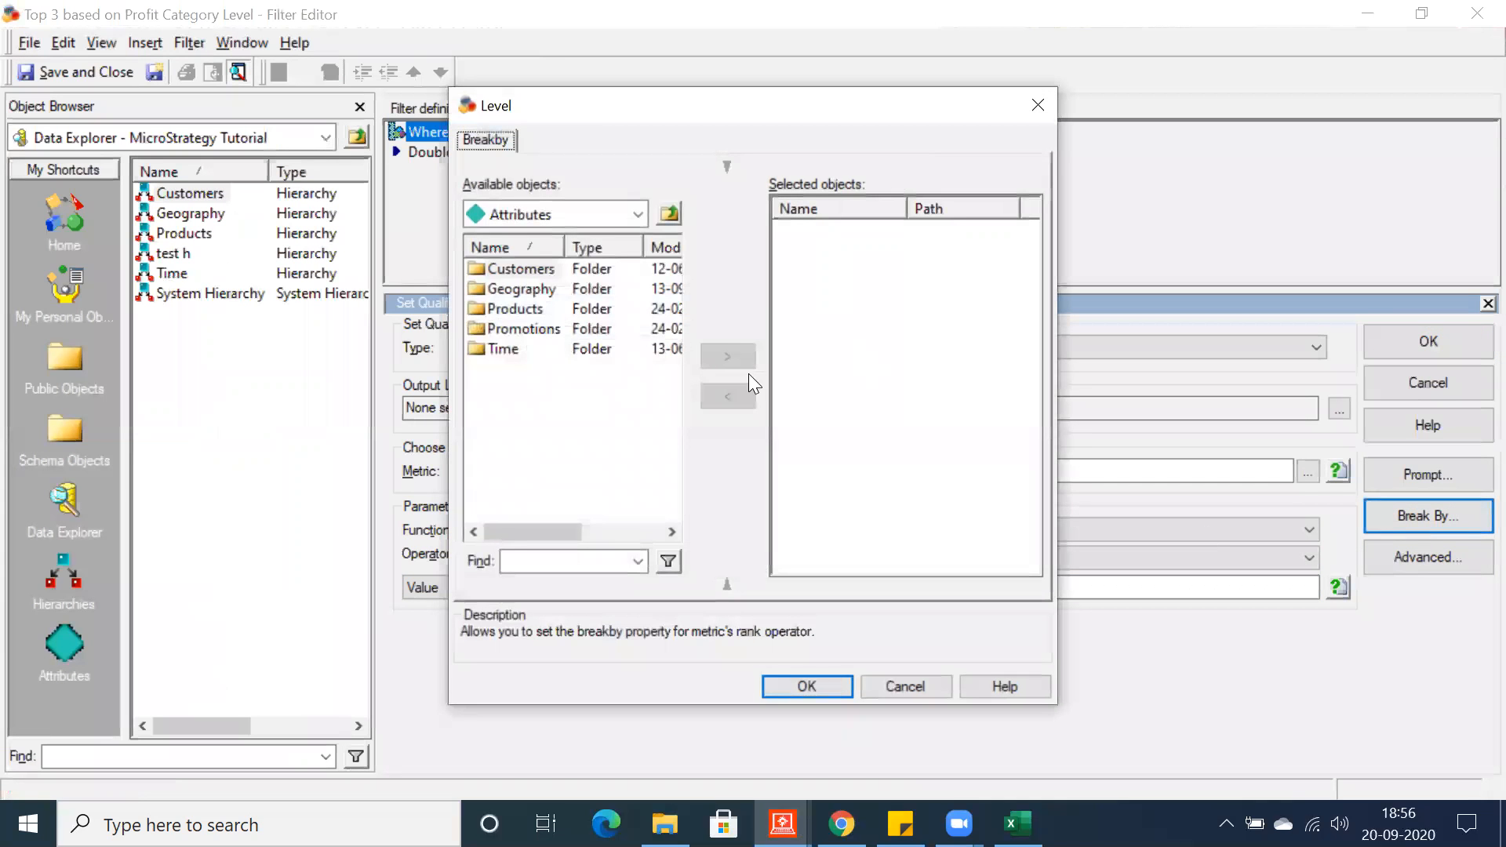
double_click(502, 308)
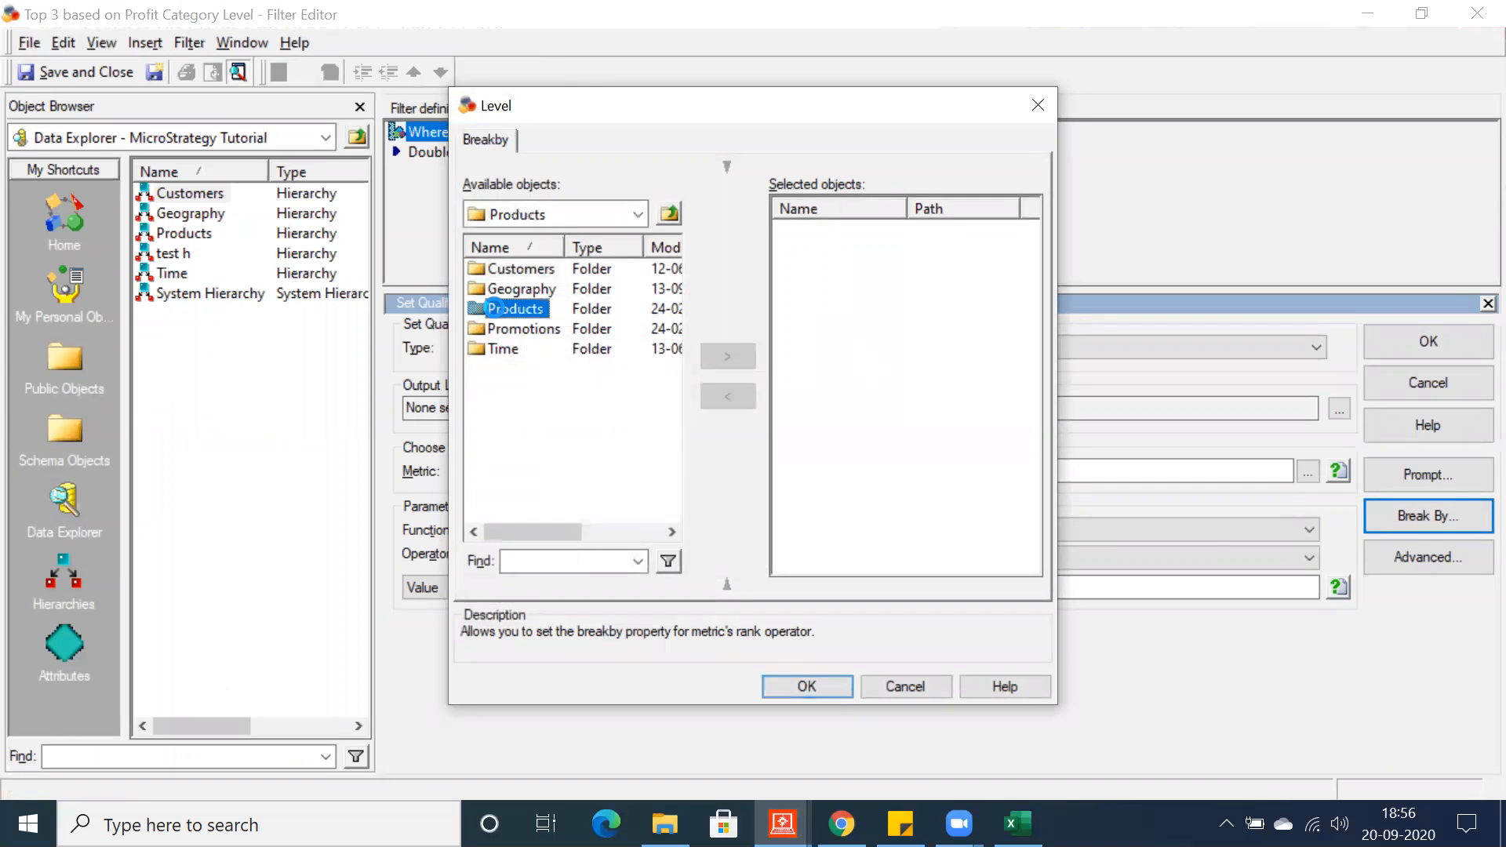
double_click(533, 309)
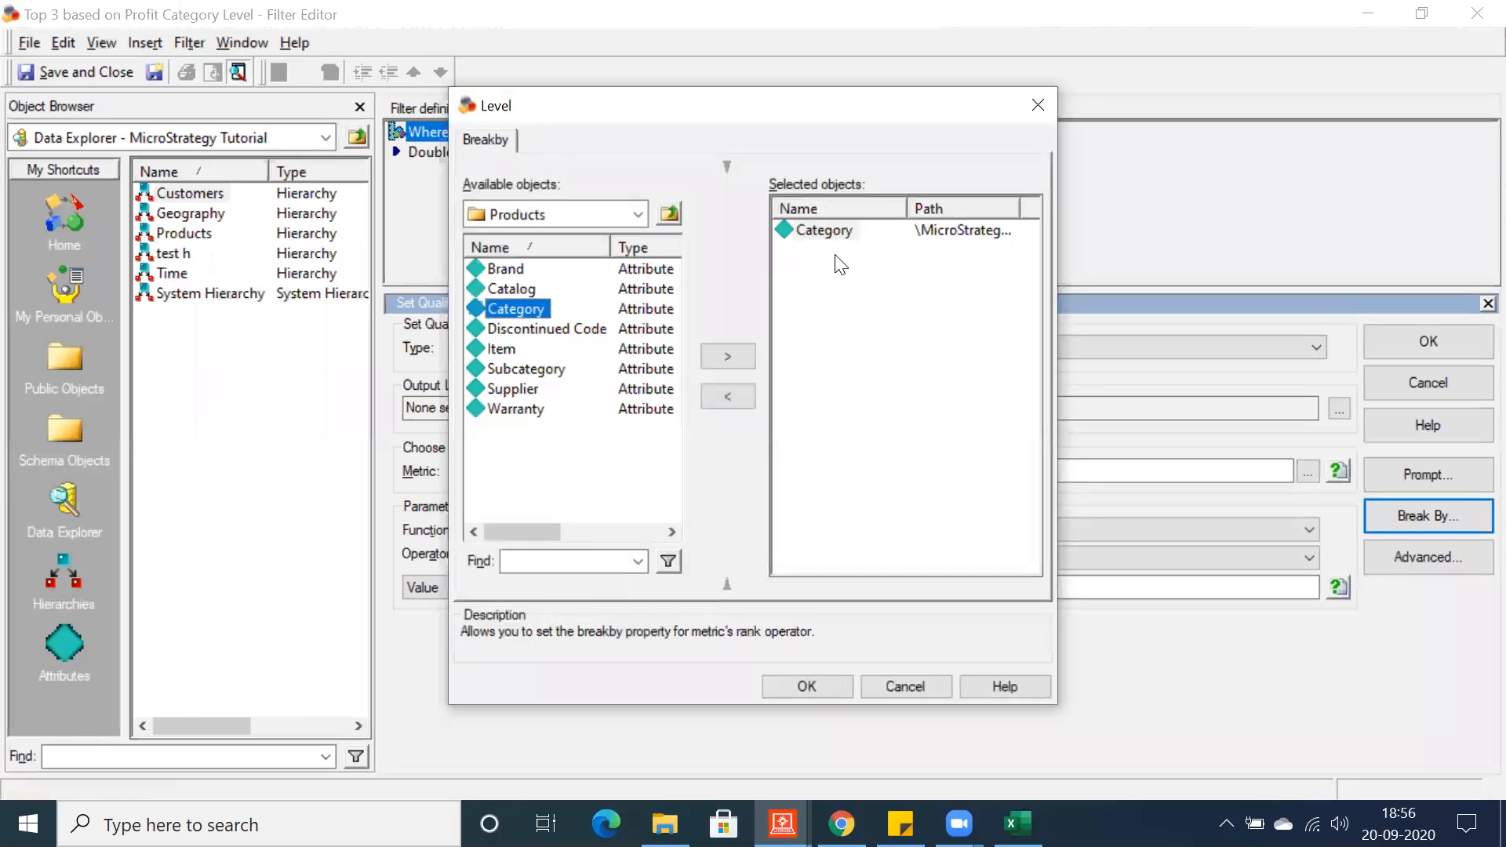
left_click(780, 683)
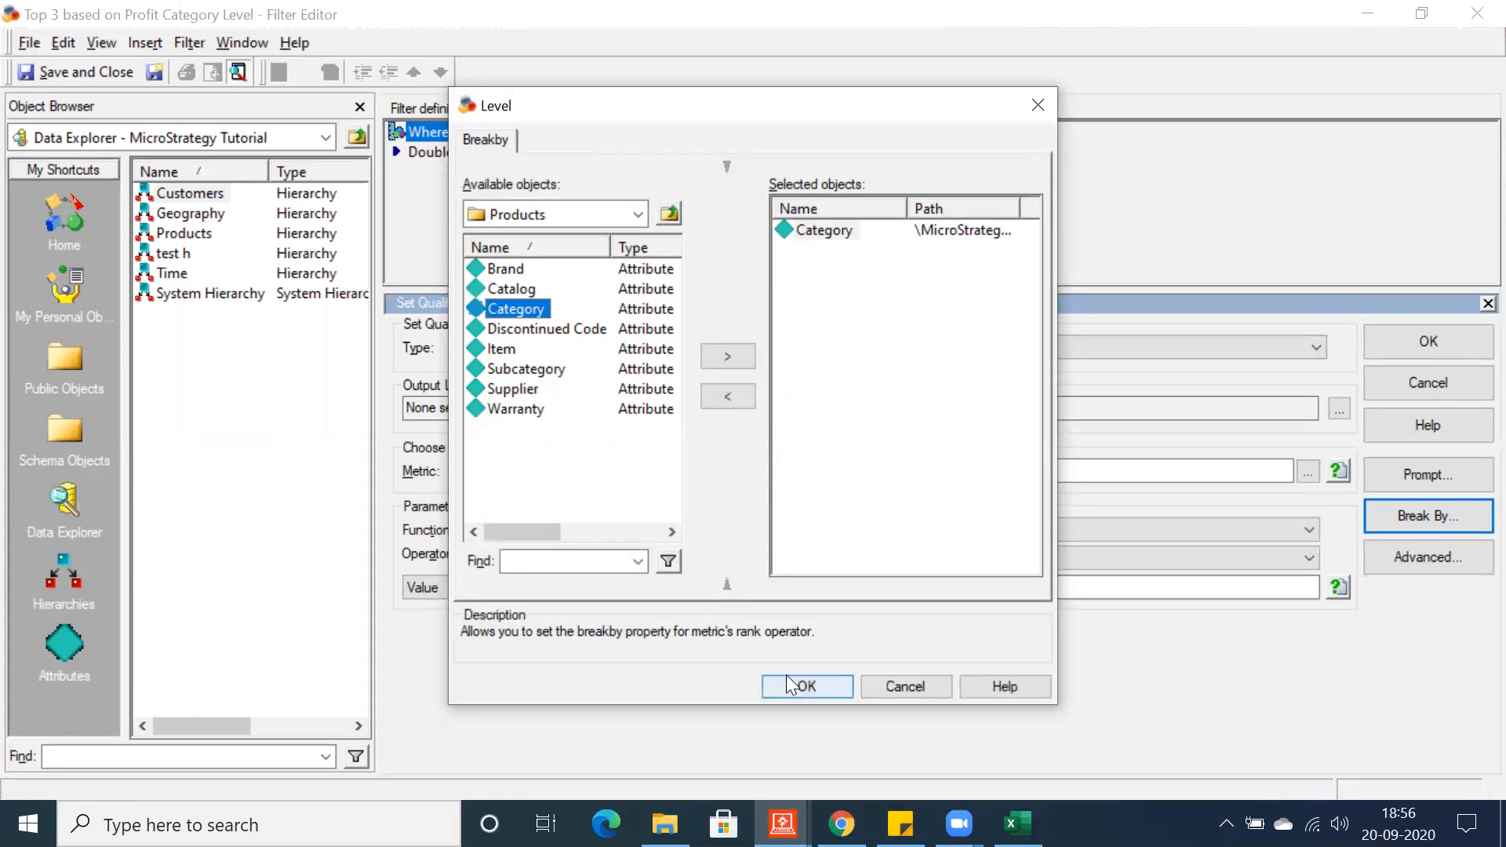
left_click(1428, 342)
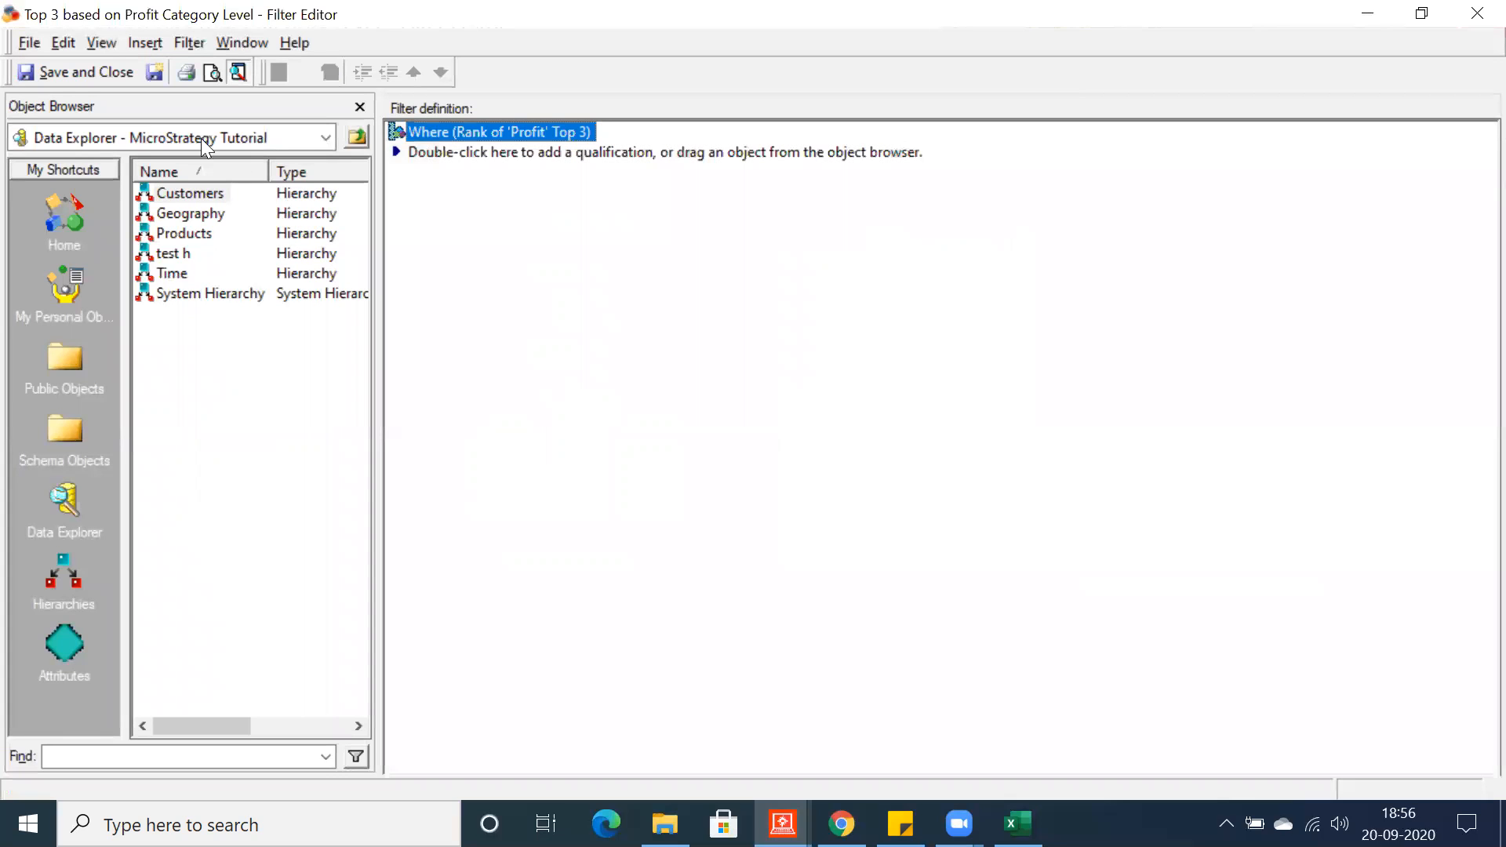
left_click(61, 73)
left_click(879, 549)
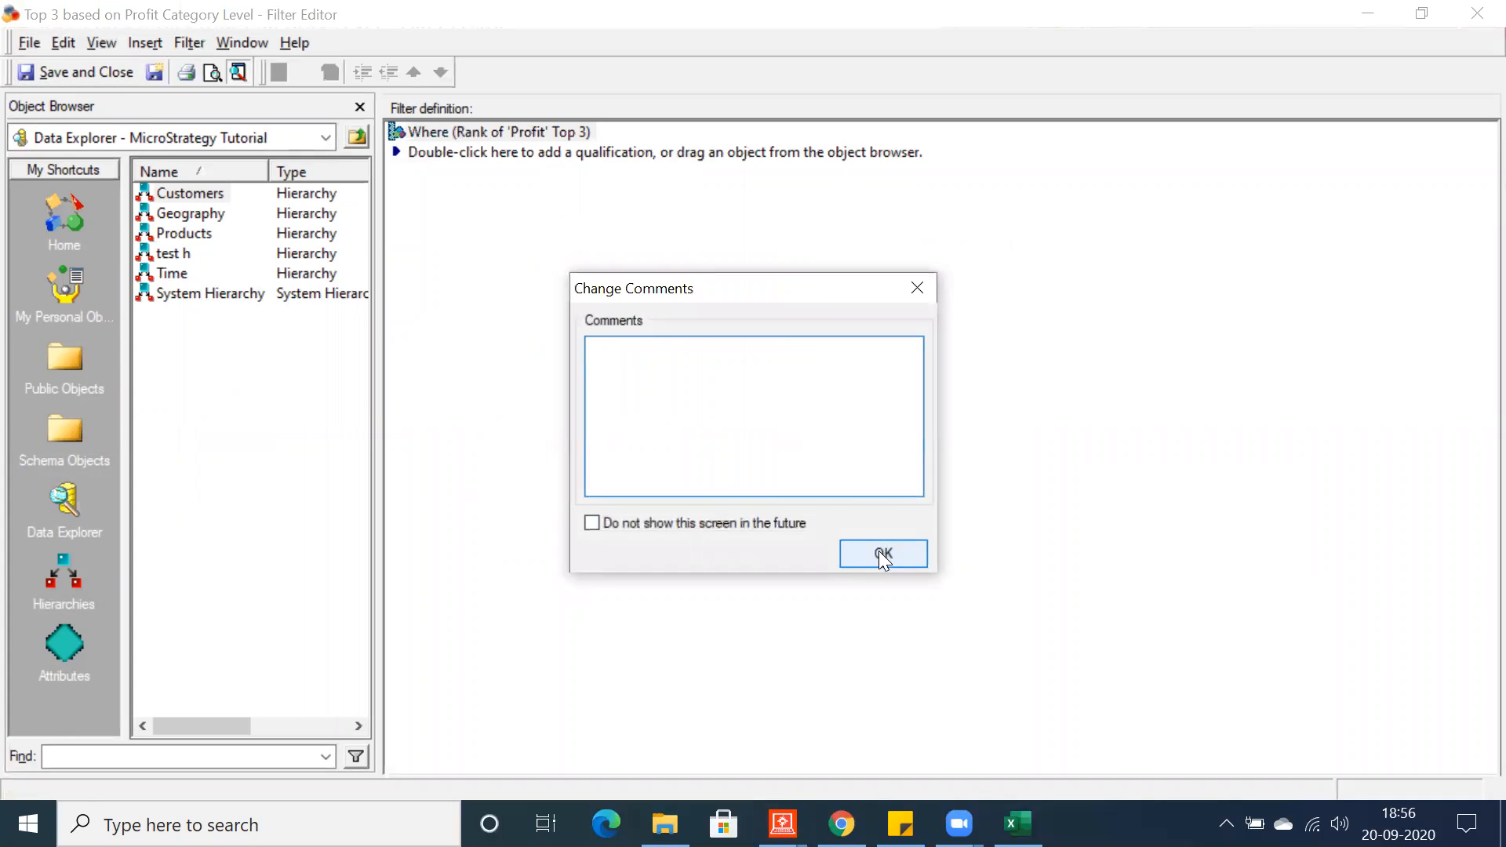
left_click(723, 641)
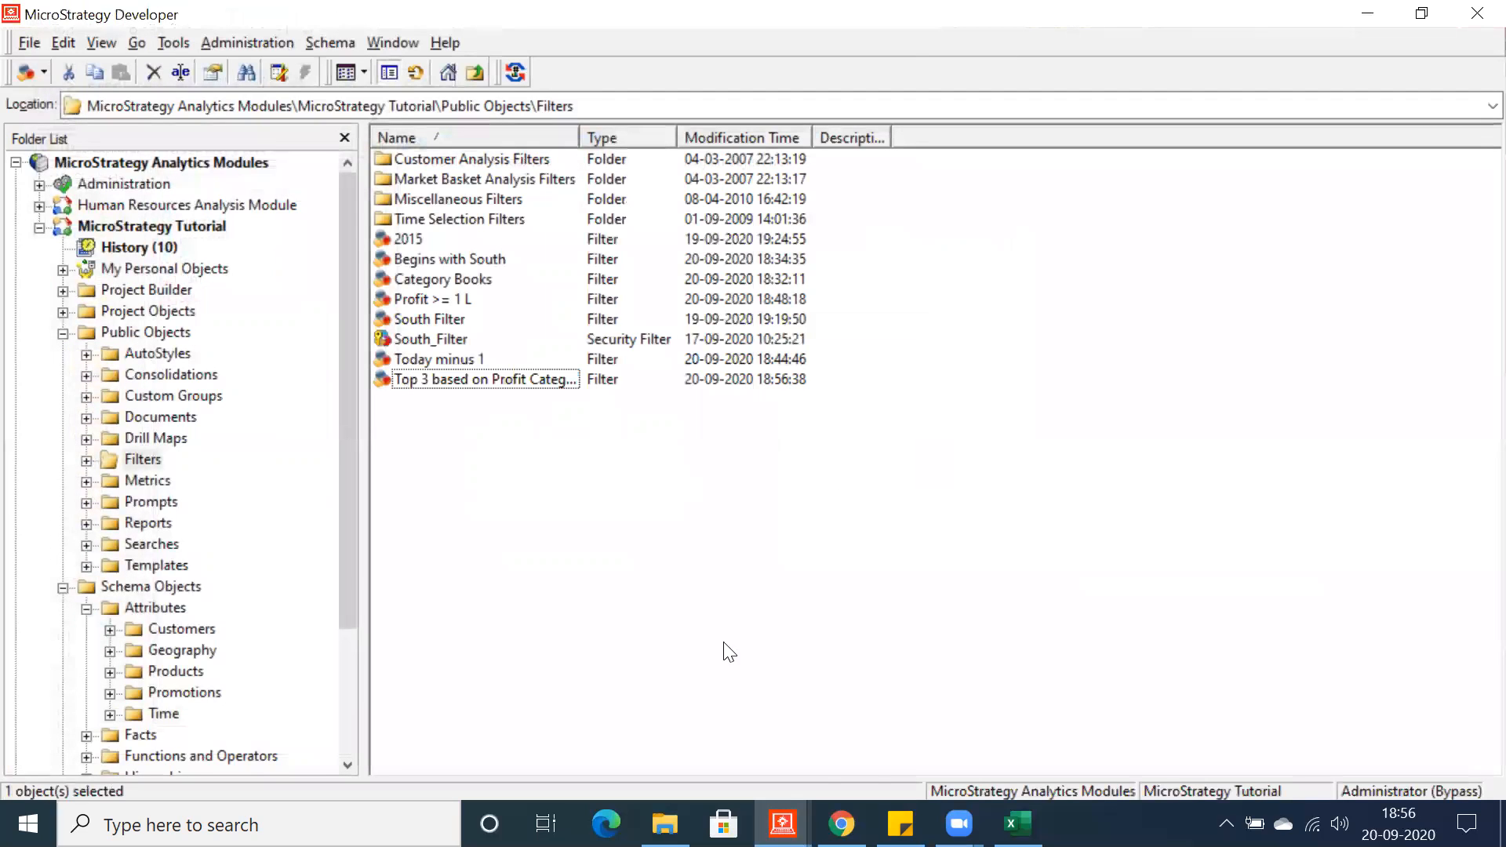
- Save and close the Profit > 1L report, and reopen it from the Reports folder for editing
left_click(782, 824)
left_click(949, 702)
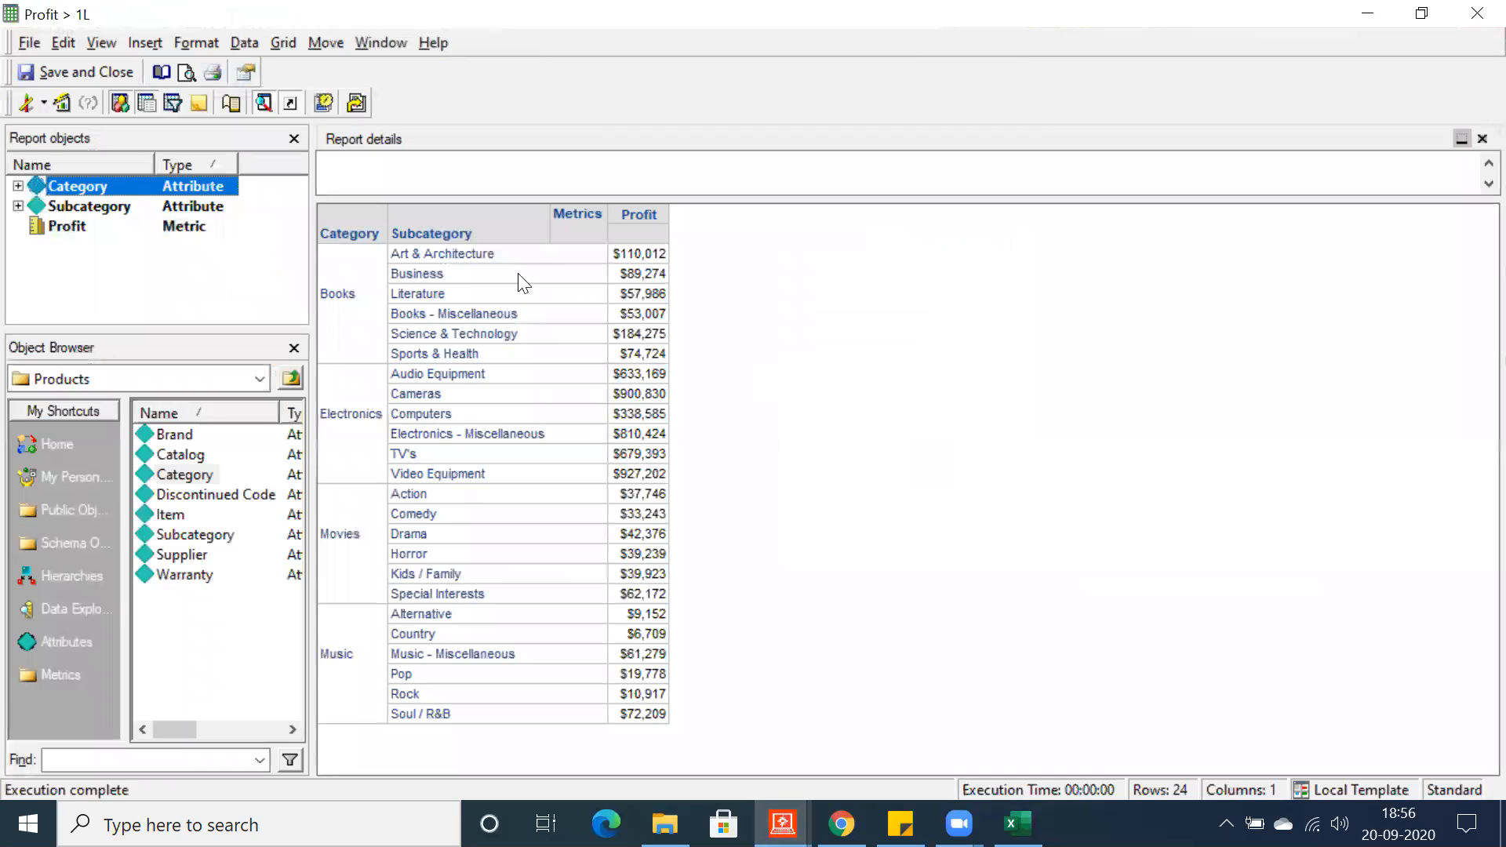
left_click(78, 71)
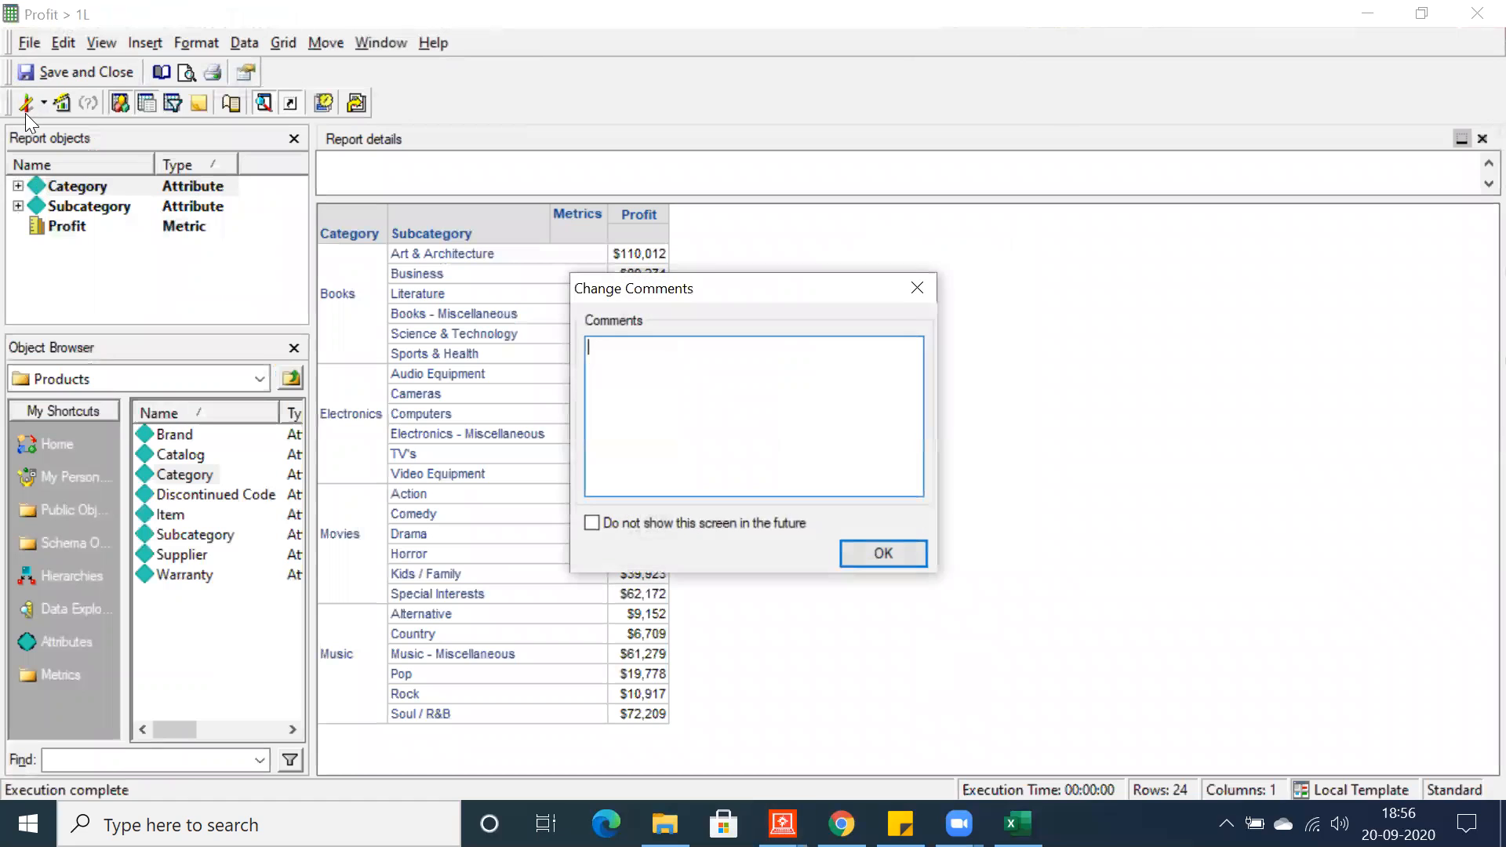
left_click(880, 553)
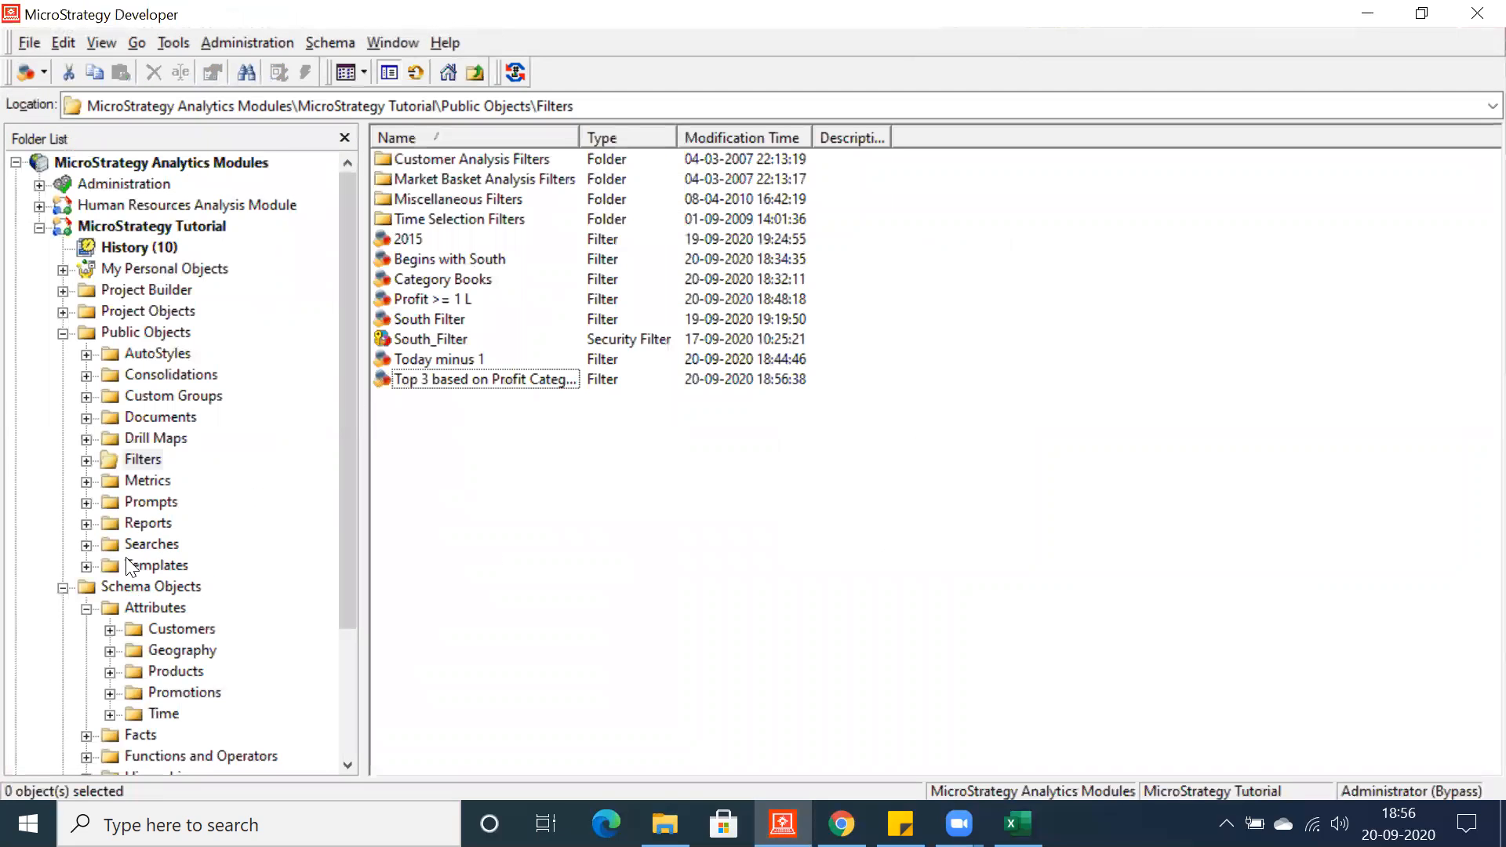
left_click(134, 523)
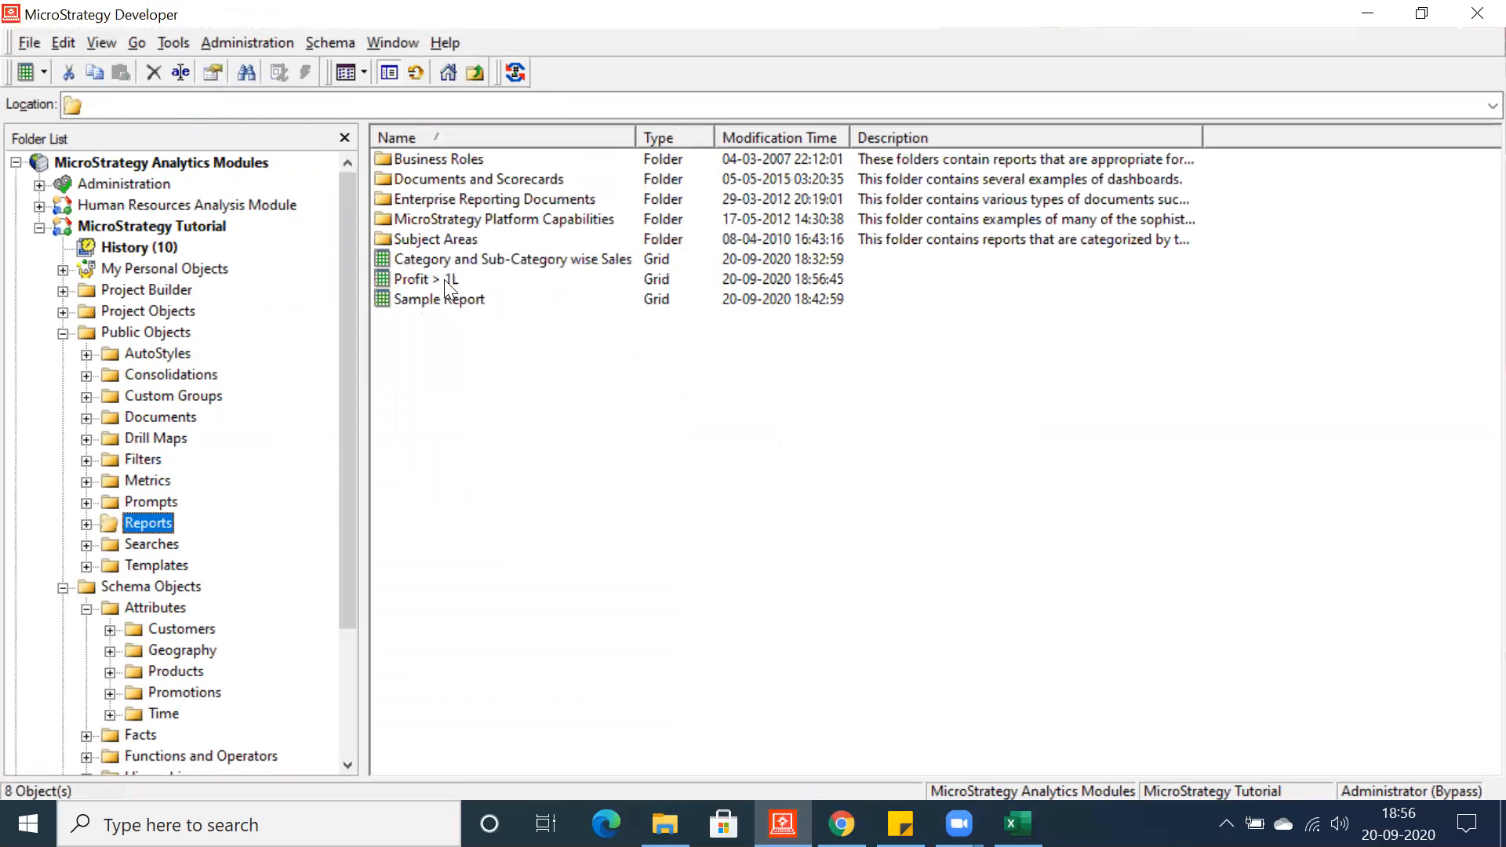
right_click(419, 278)
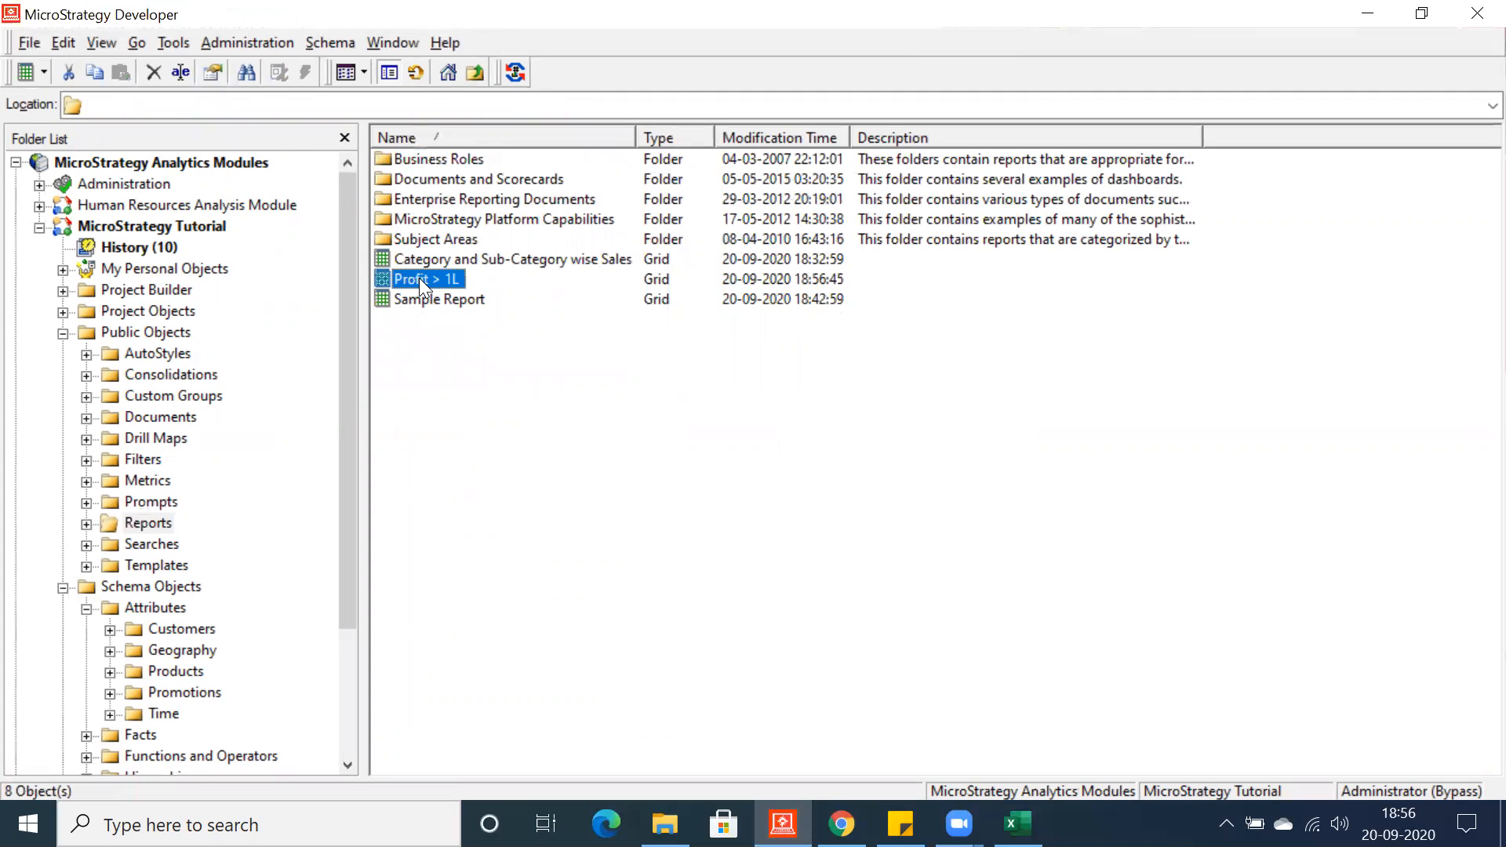
left_click(472, 428)
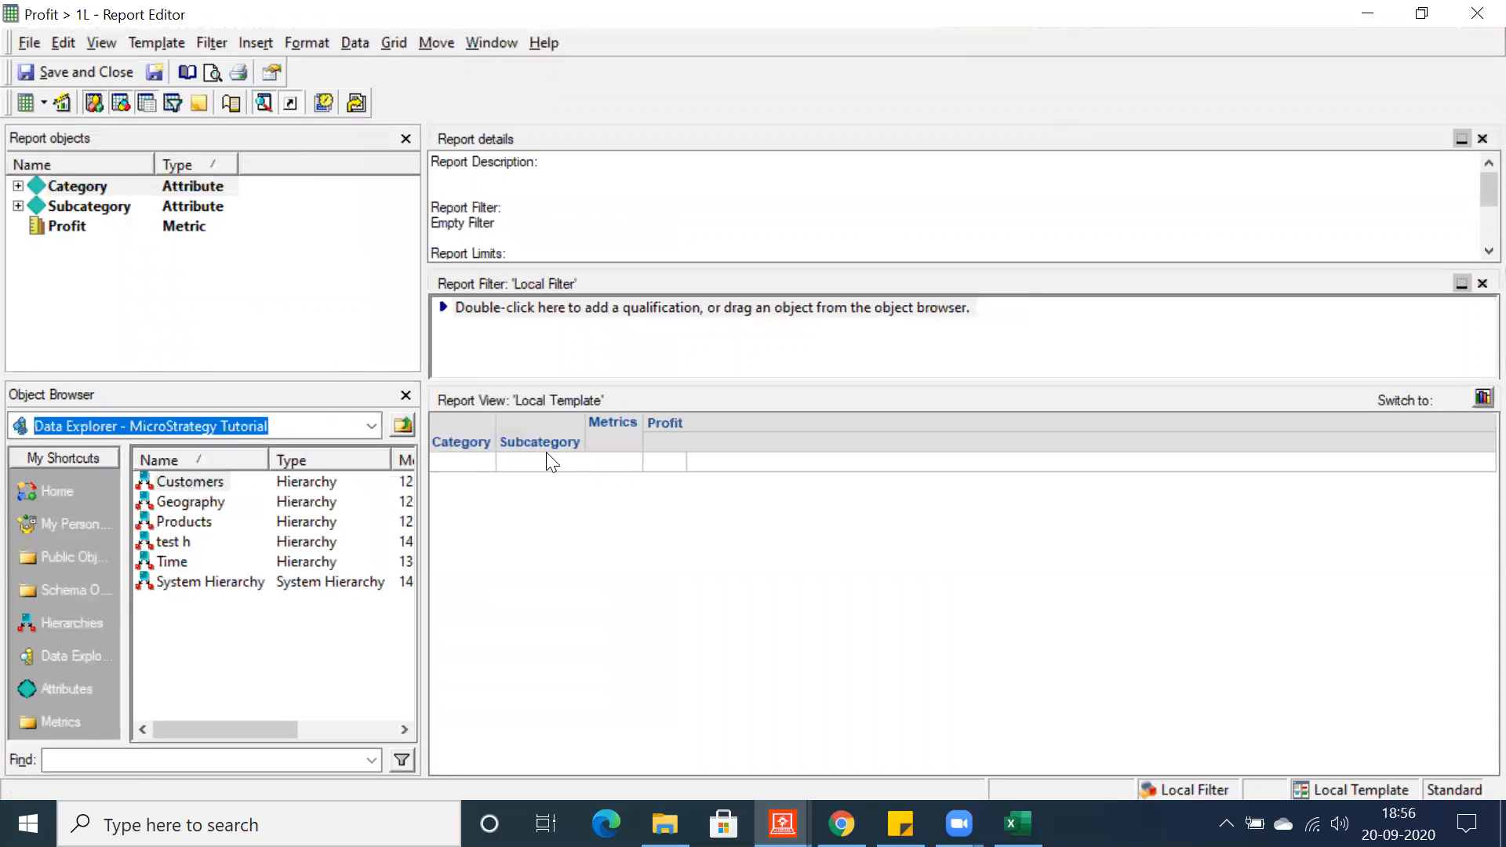
- Add the Top 3 based on Profit Category Level filter from Public Objects to the report filter and run the report
left_click(55, 557)
double_click(157, 582)
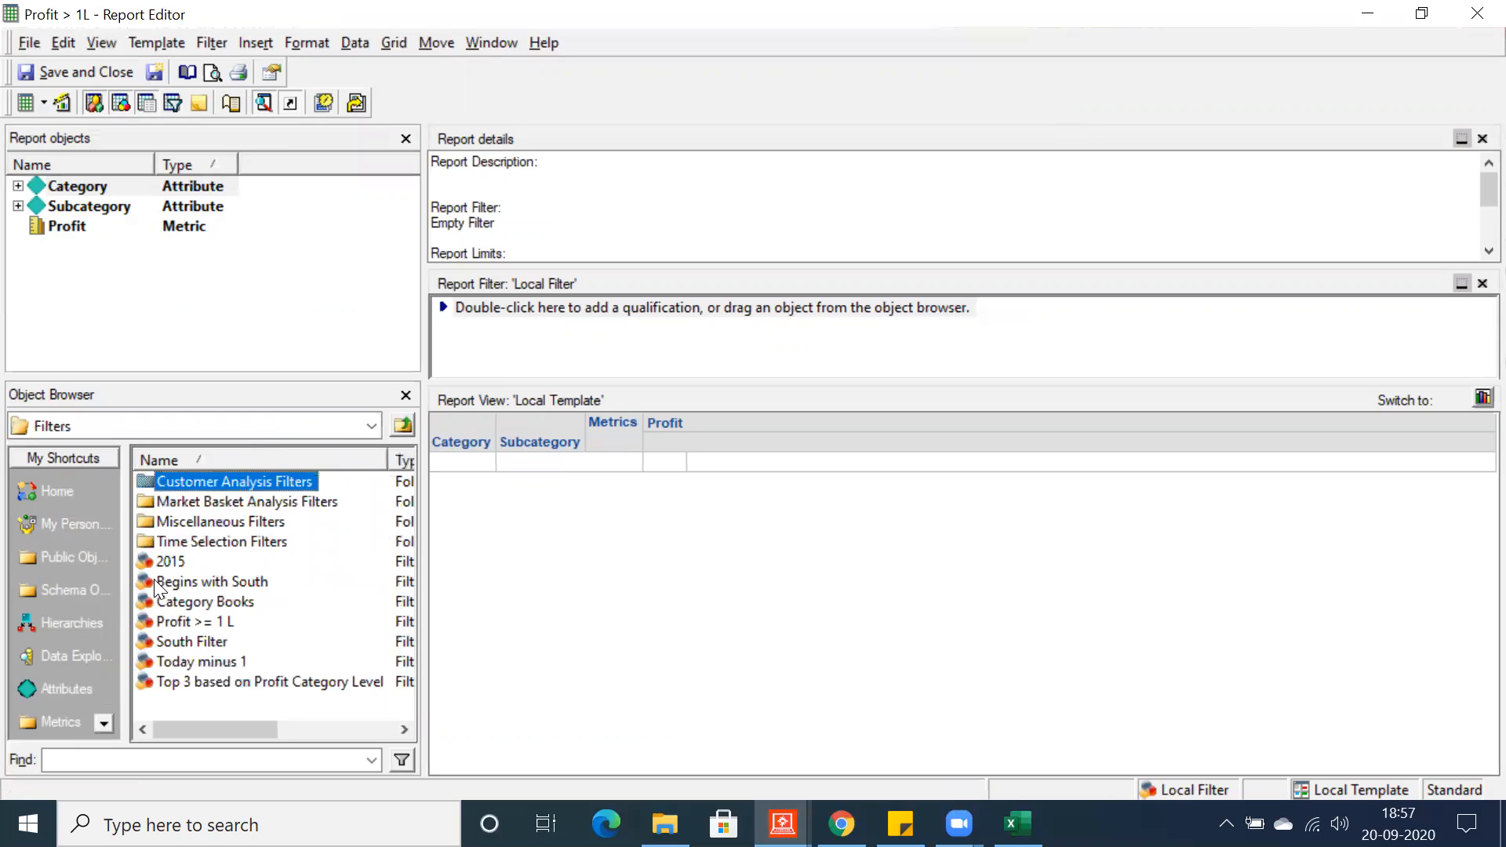
left_click(179, 623)
right_click(183, 684)
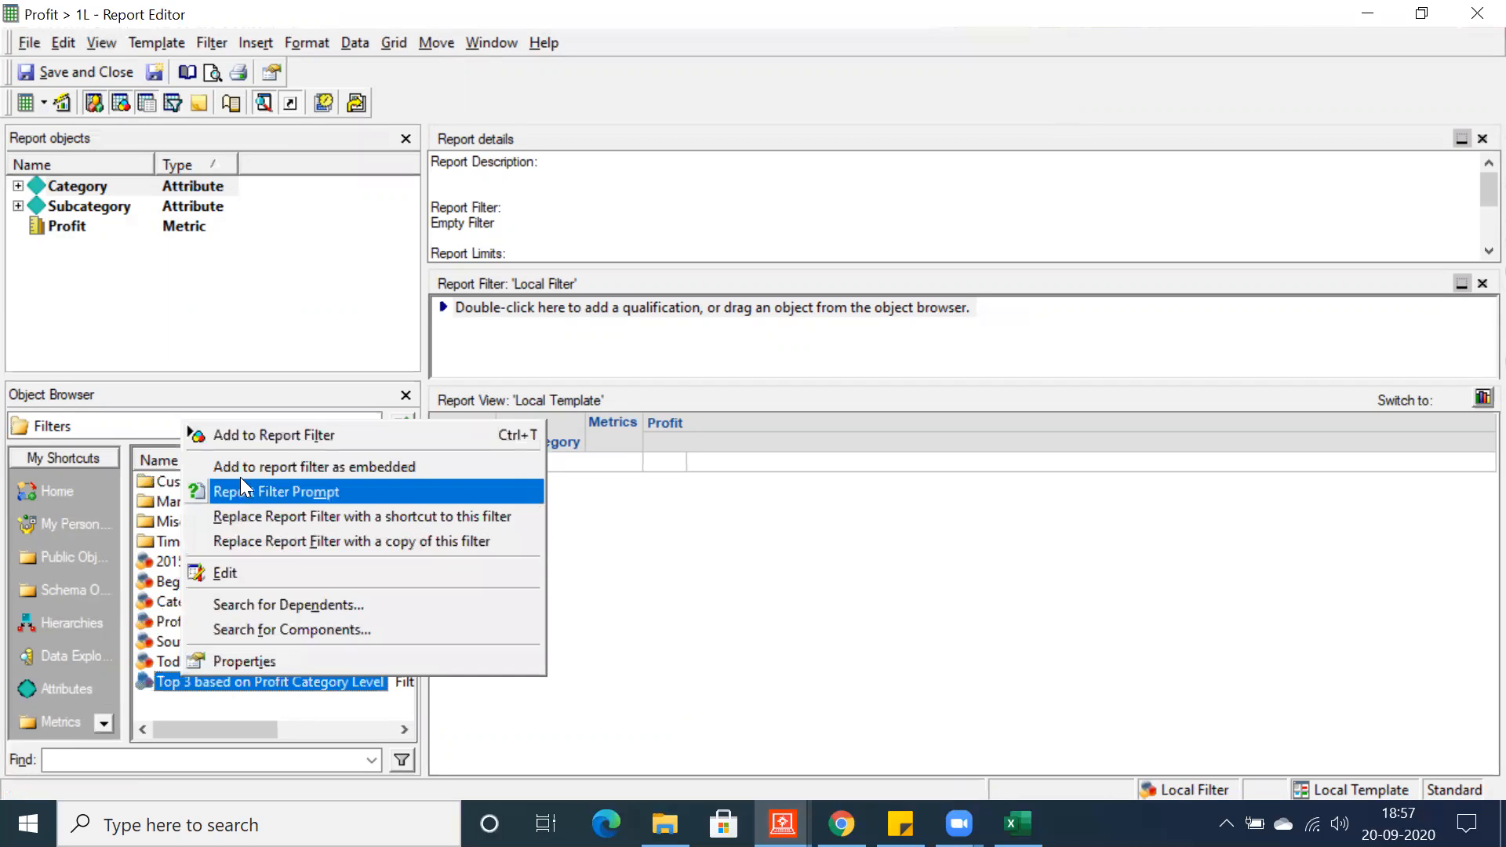
left_click(236, 426)
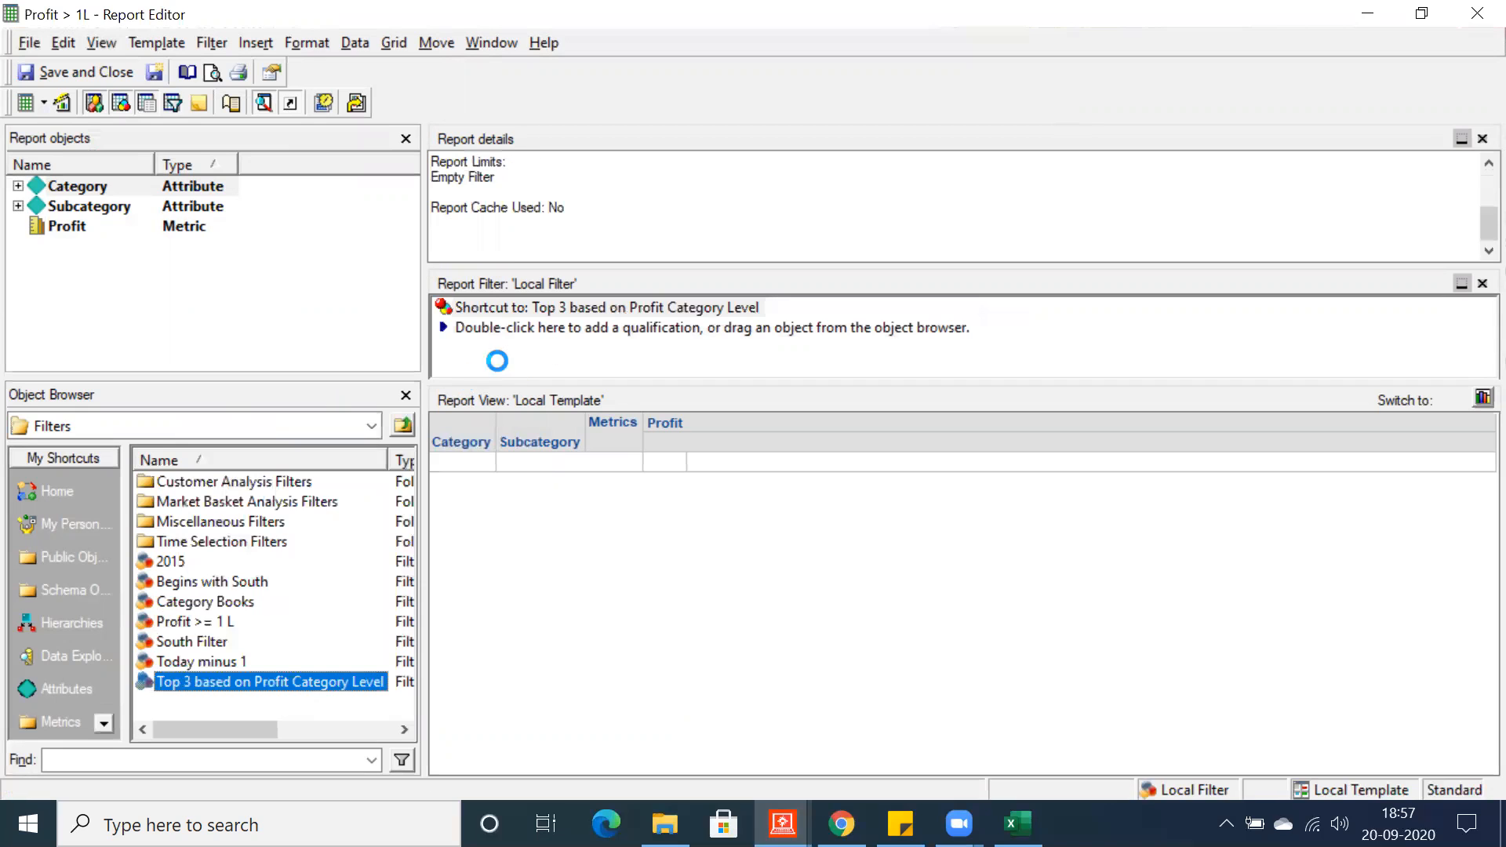
left_click(22, 102)
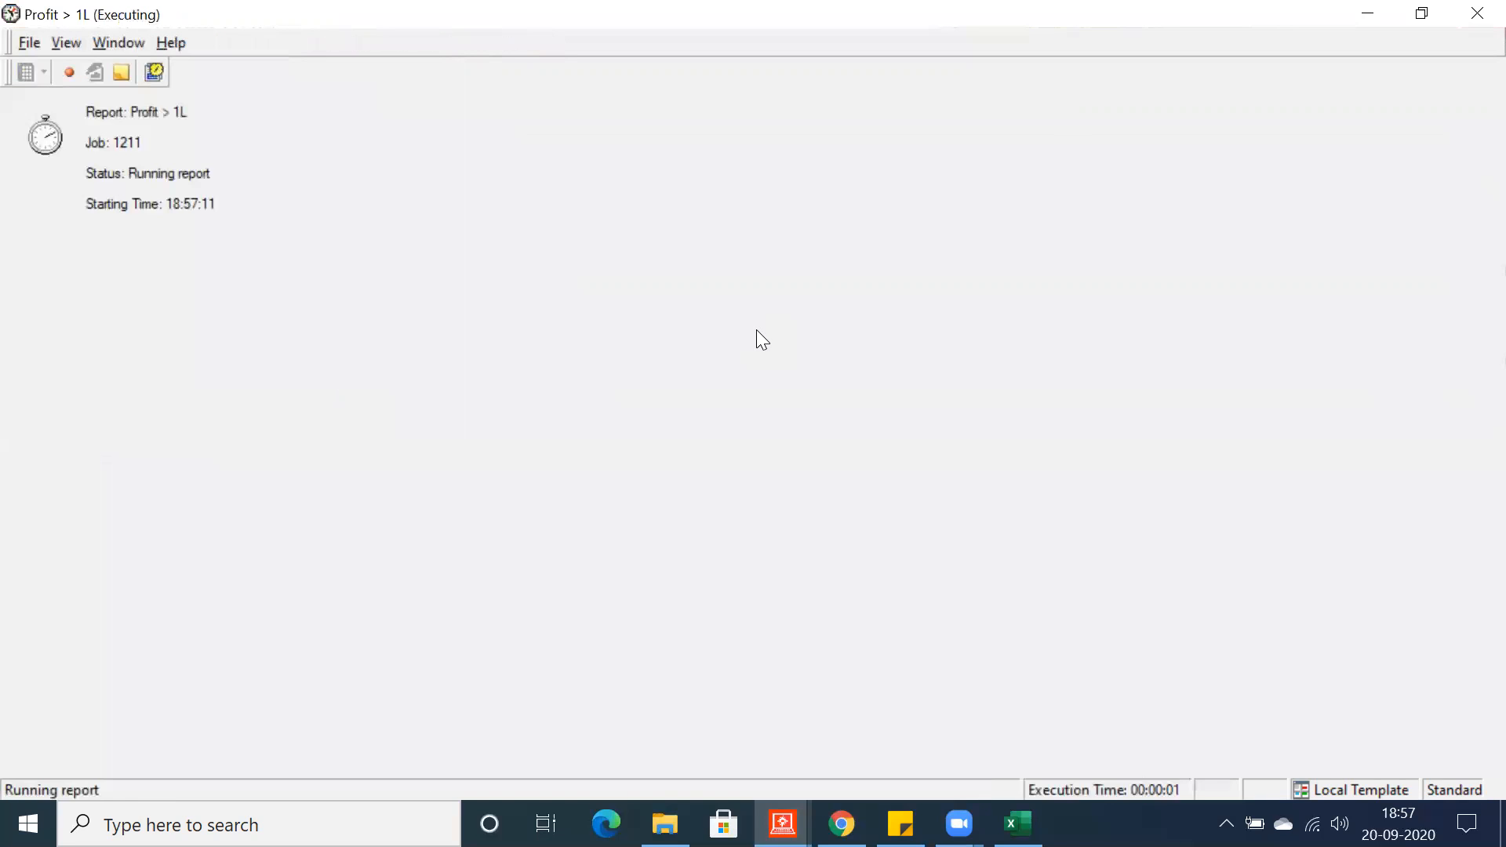
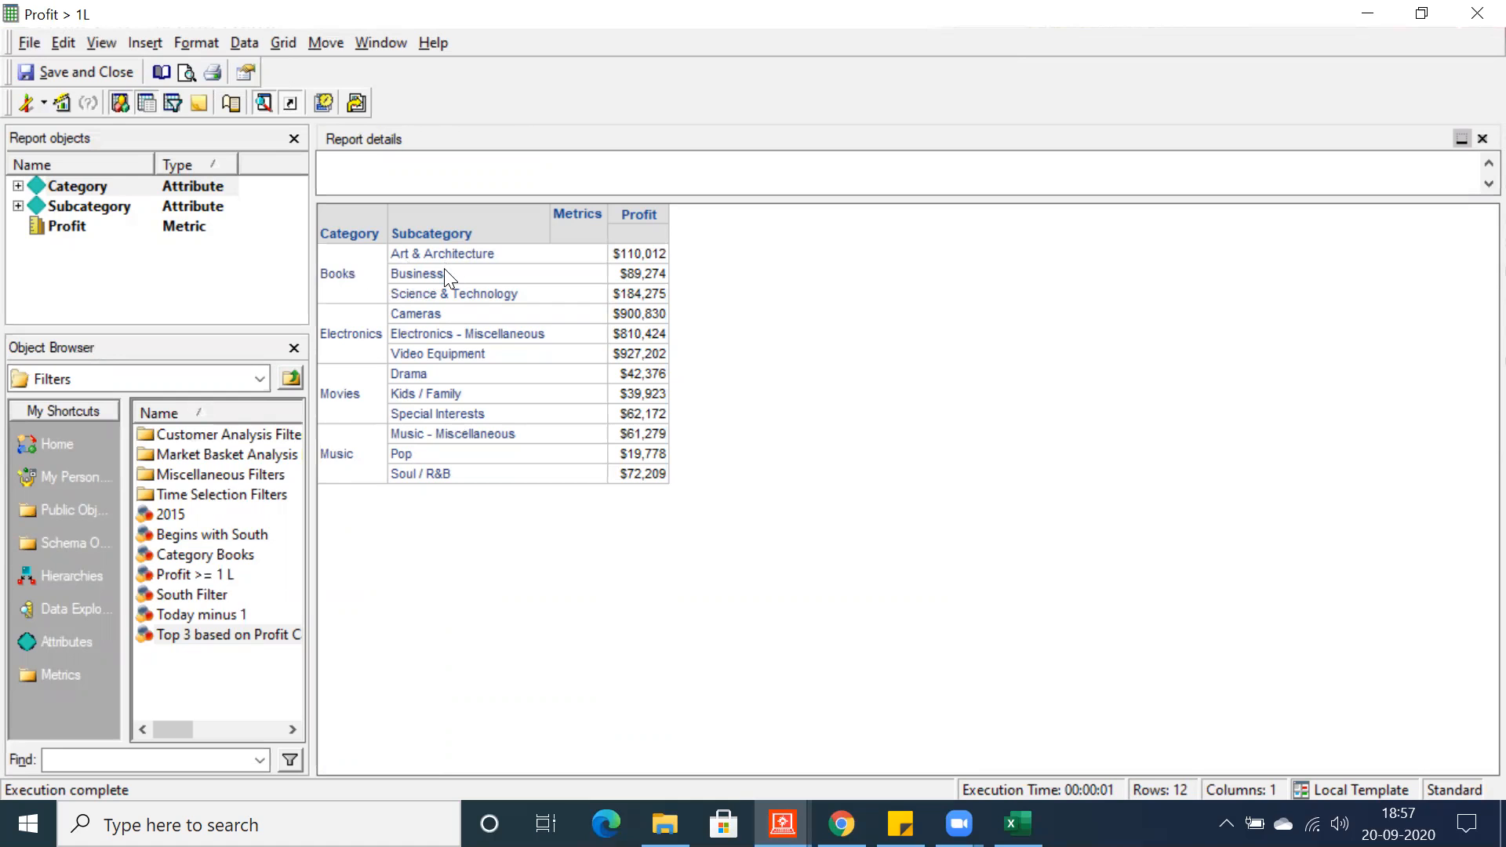
- Save and close the Profit > 1L report, and switch to the filter notes in Excel
left_click(51, 73)
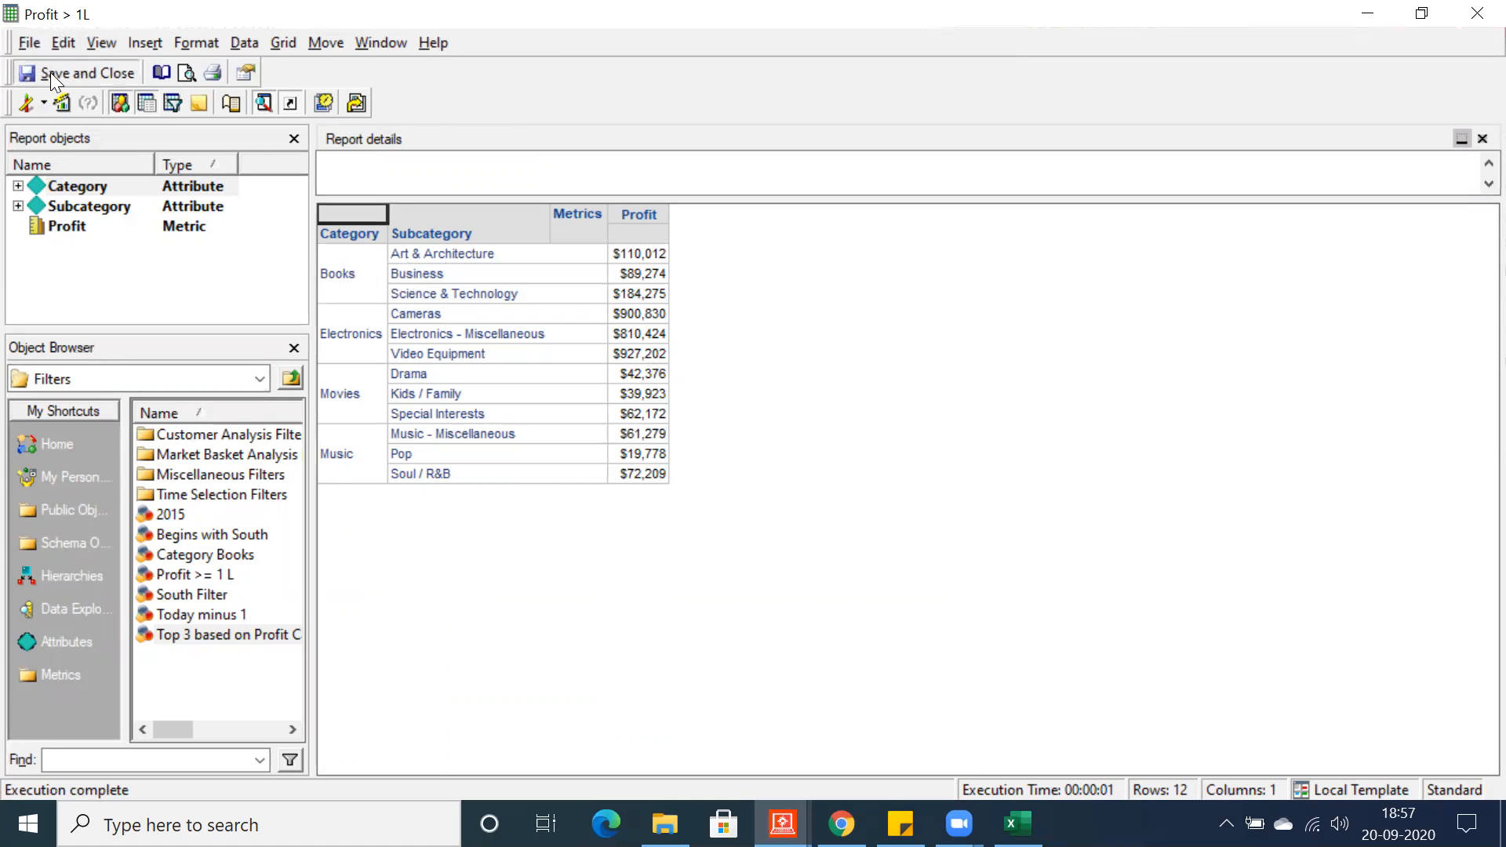
left_click(879, 552)
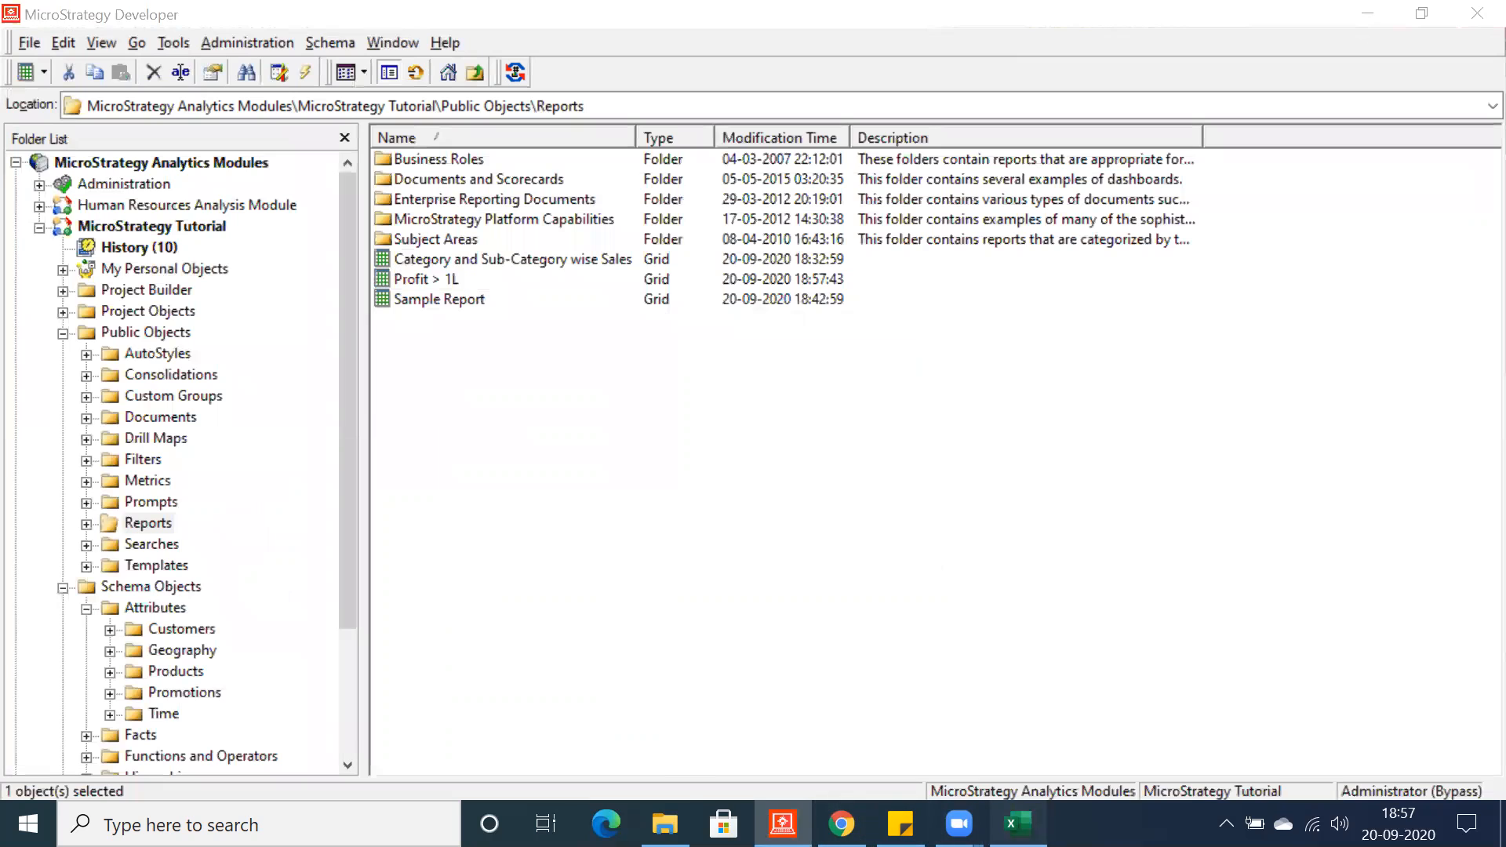
key("alt+Tab")
- Add the note "based on number of records" in cell F15, beside the percent entry of the set qualification types
left_click(483, 541)
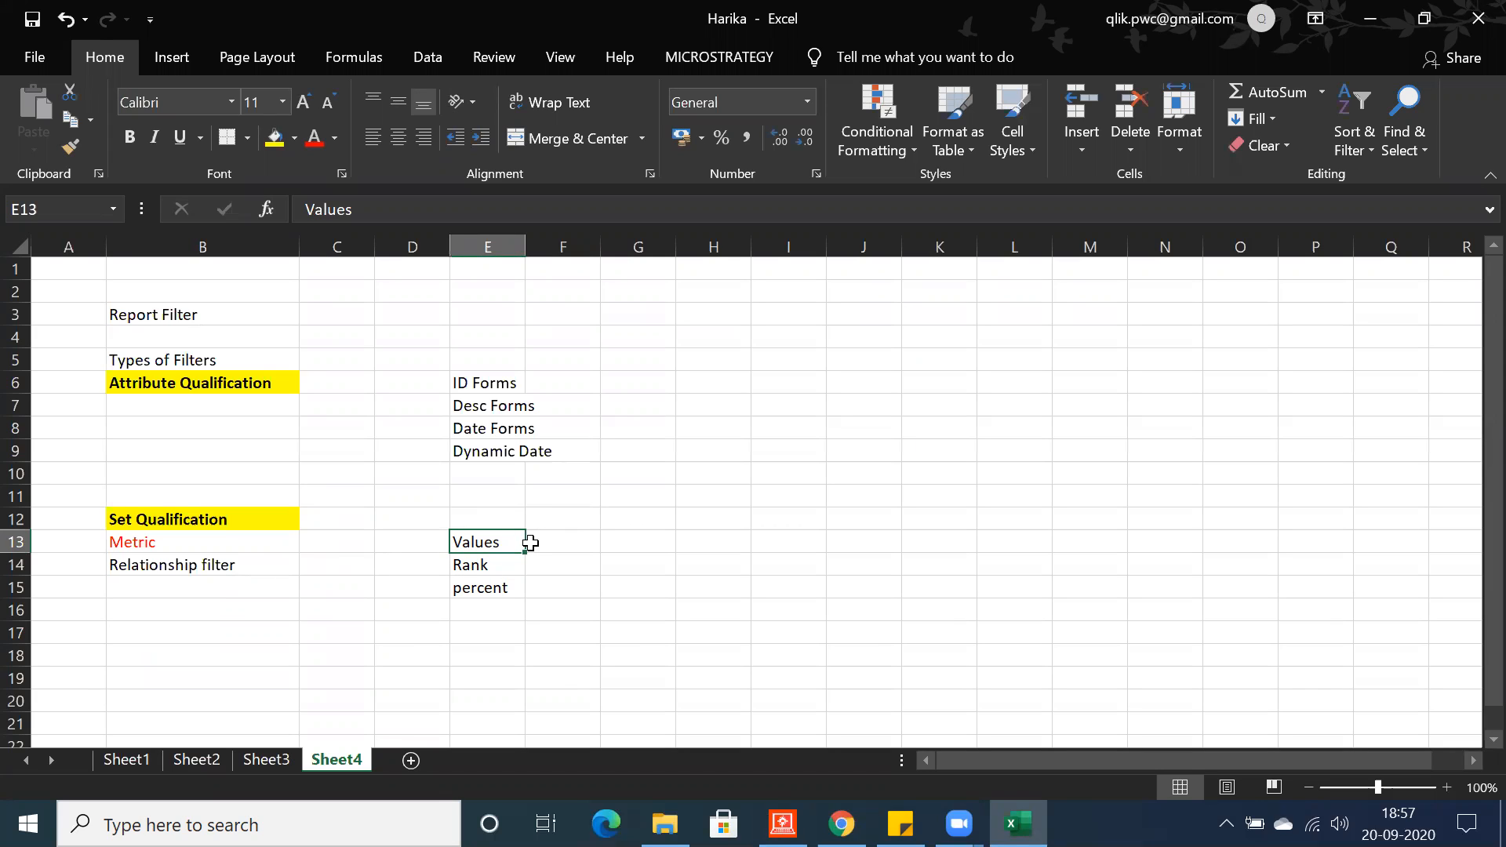
left_click(478, 566)
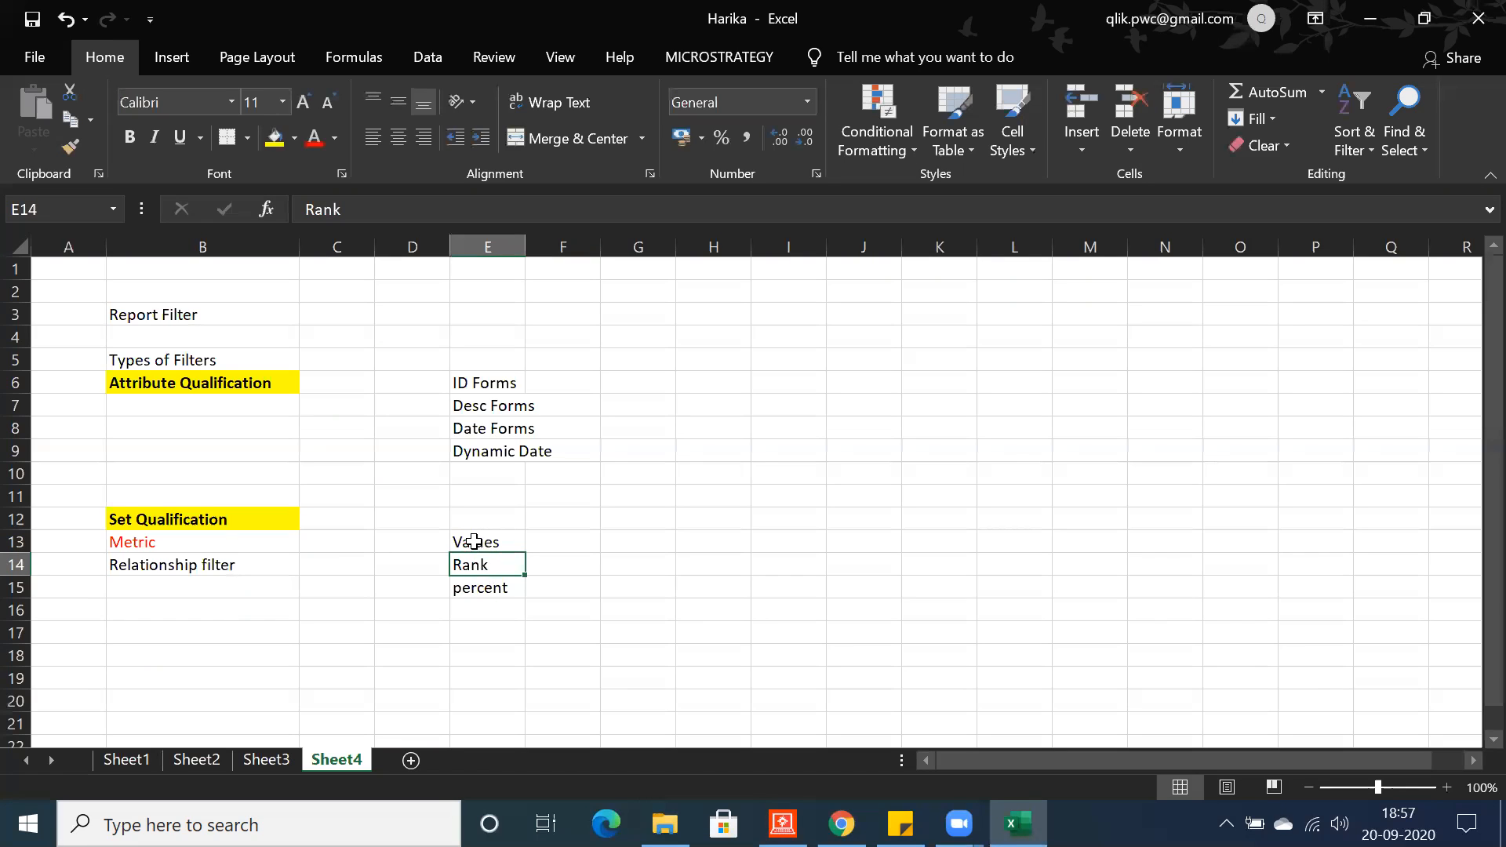
left_click(474, 541)
left_click(464, 569)
left_click(483, 586)
left_click(564, 589)
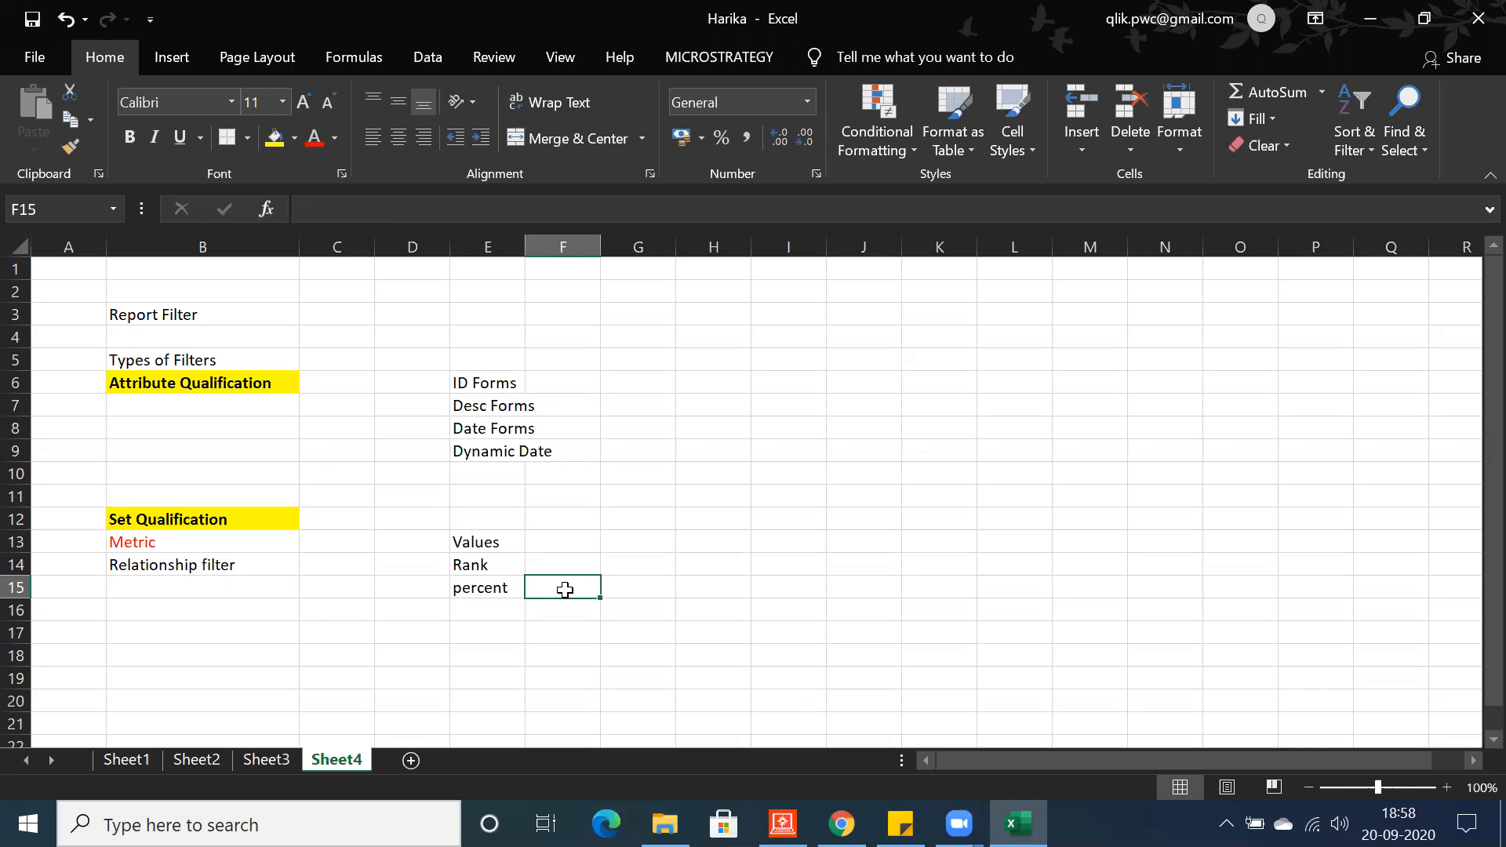
type("based")
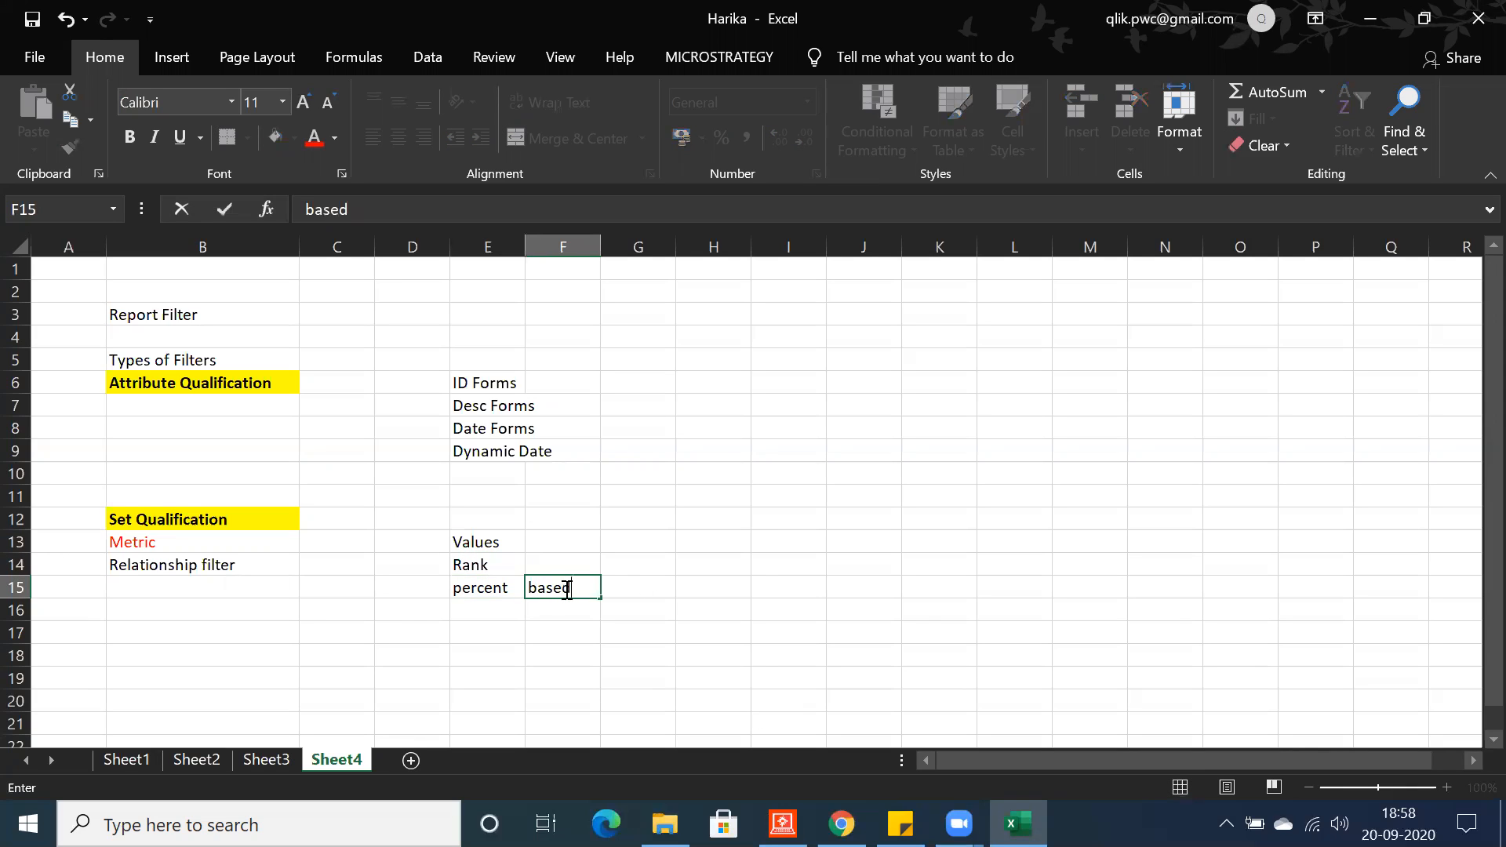
type(" on number of records")
key("Return")
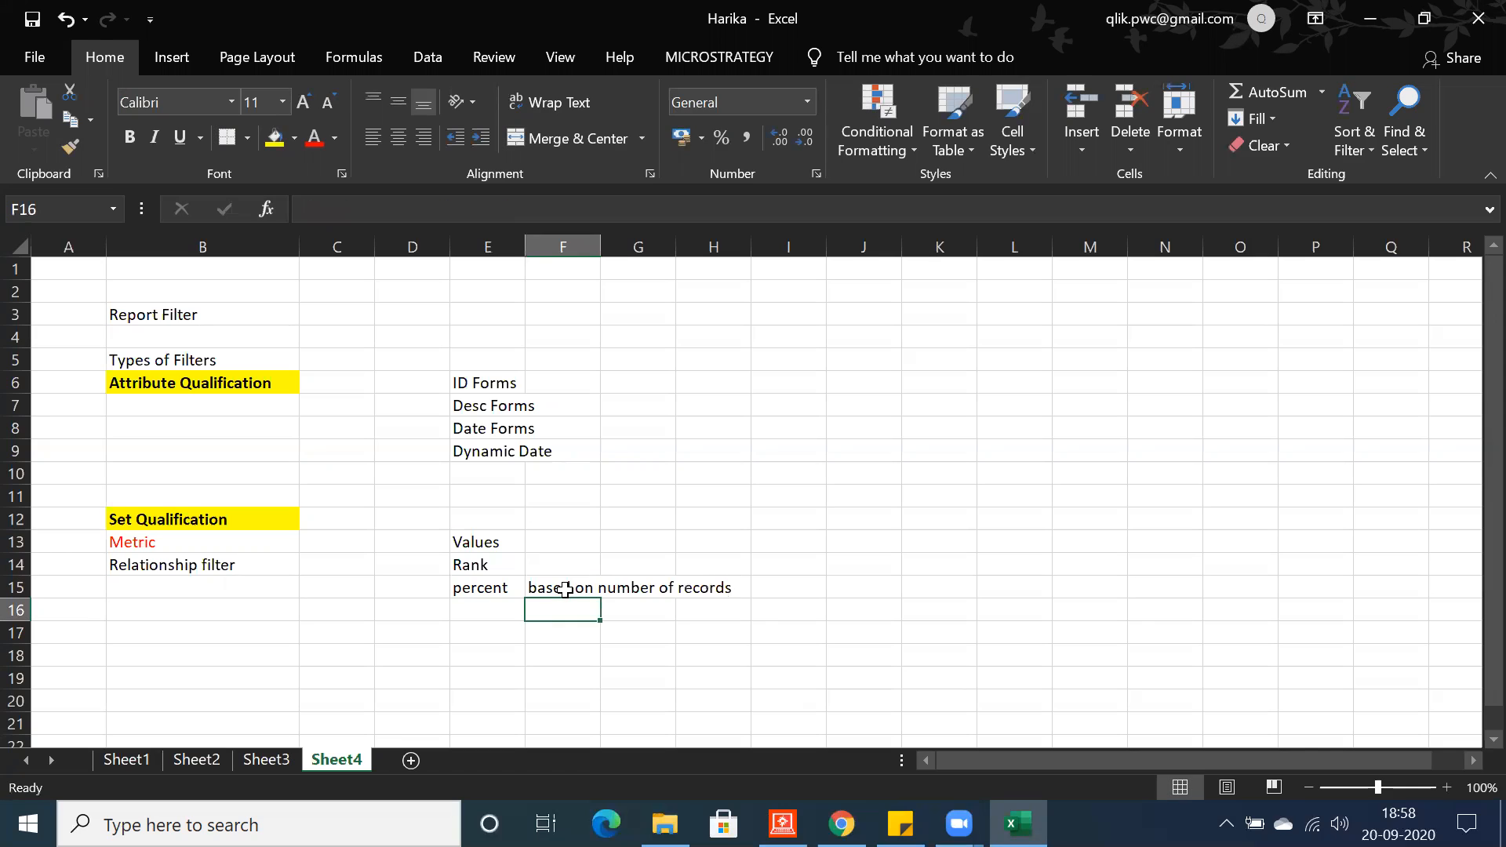
left_click(530, 587)
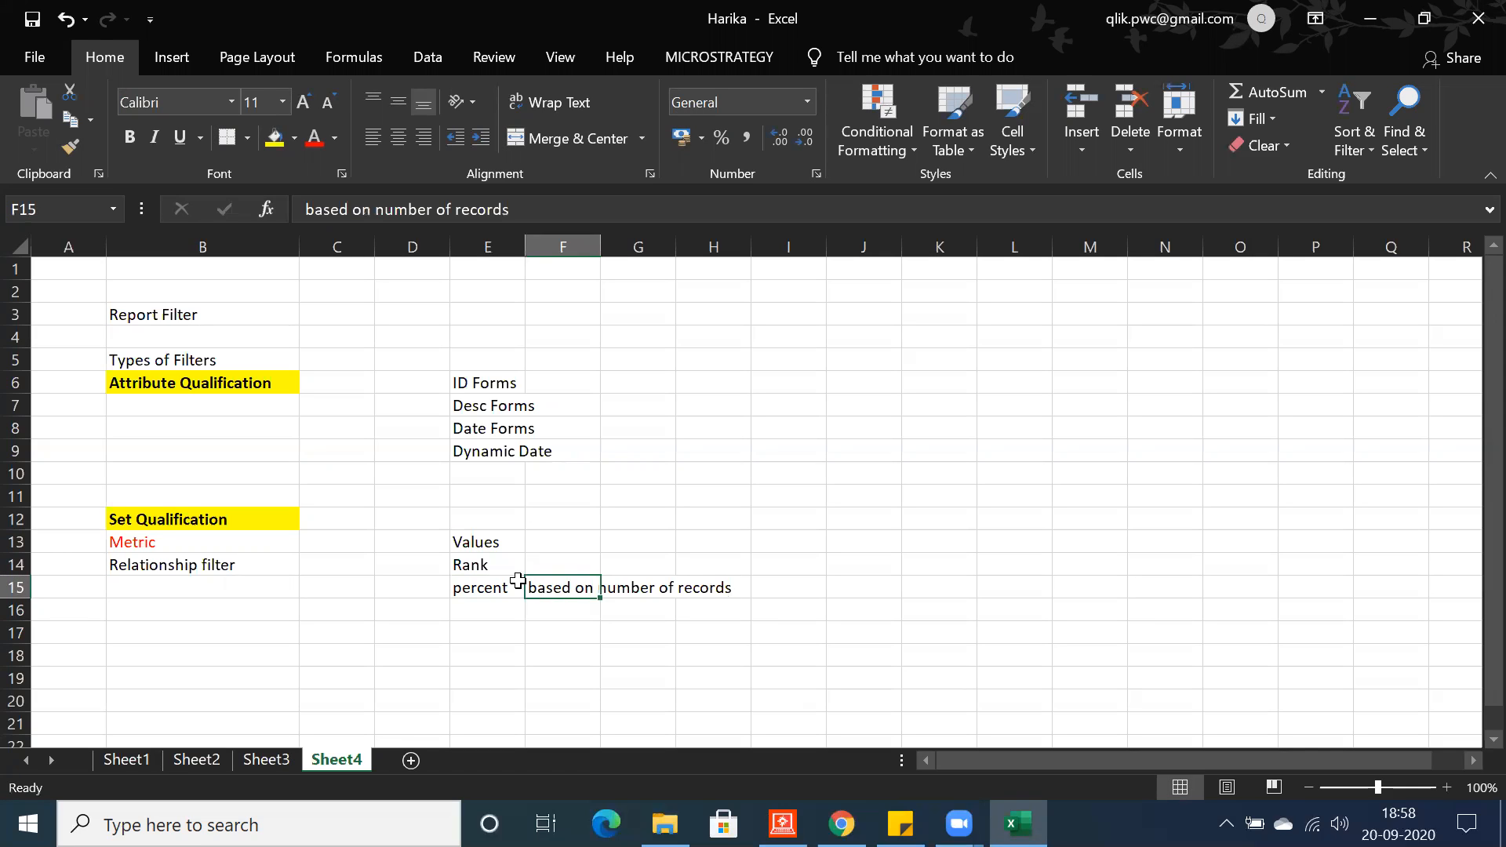
left_click(502, 589)
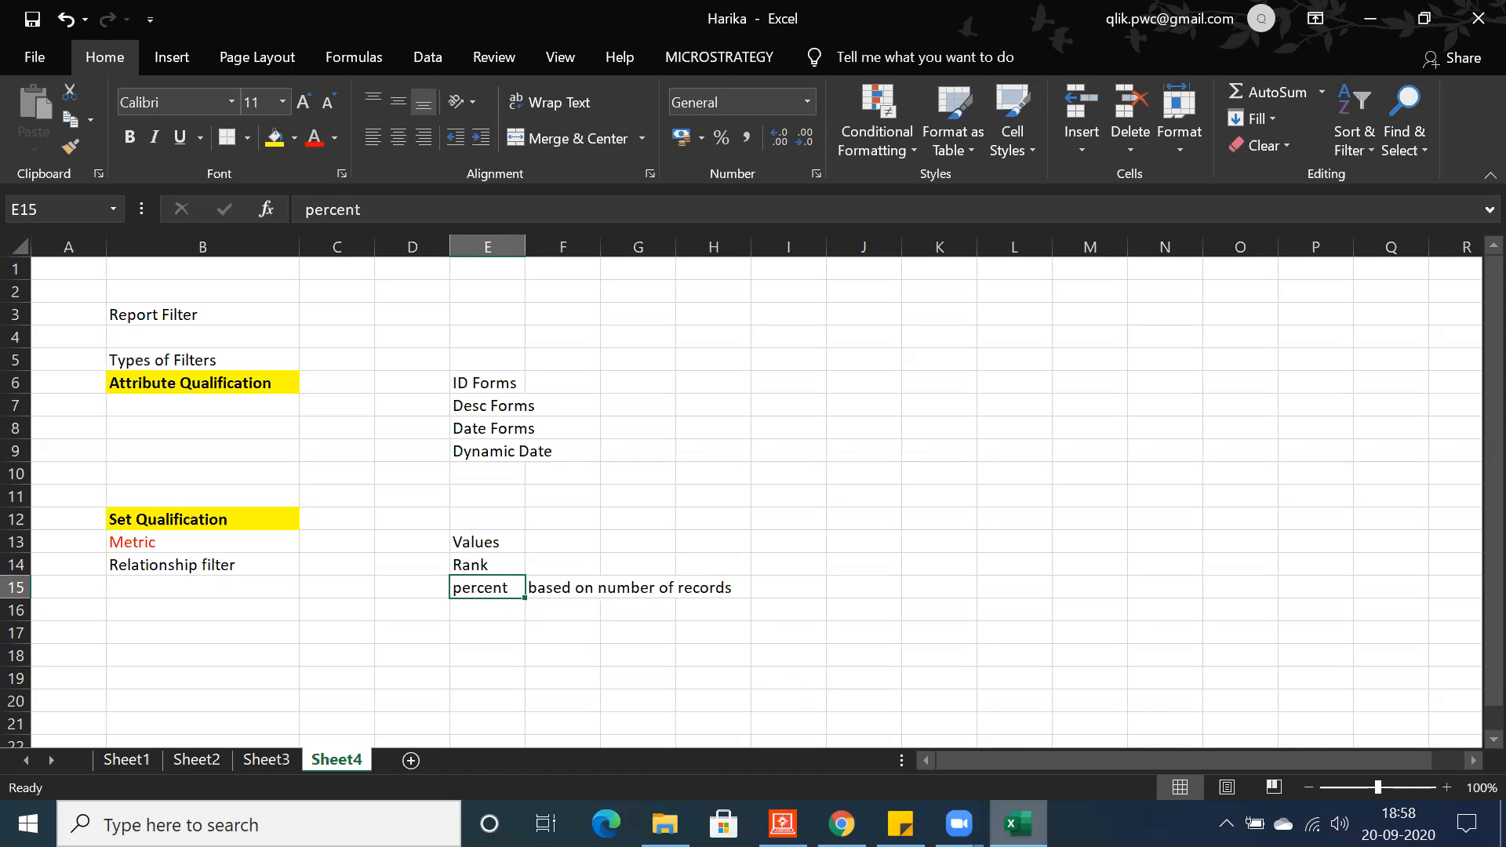
- Switch back to MicroStrategy Developer and create a new filter in the Public Objects Filters folder
left_click(1018, 824)
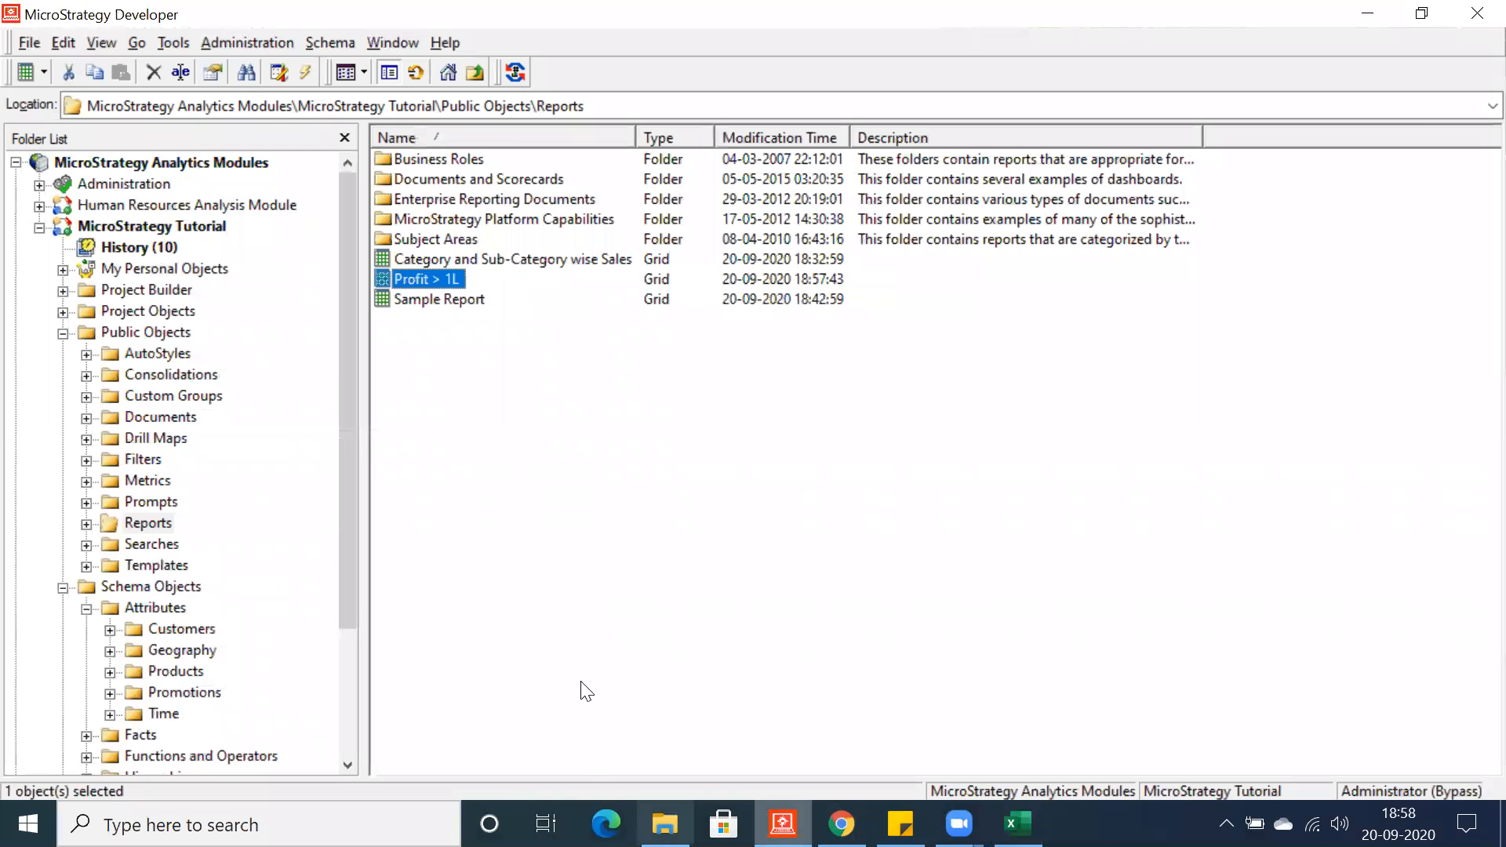
left_click(411, 394)
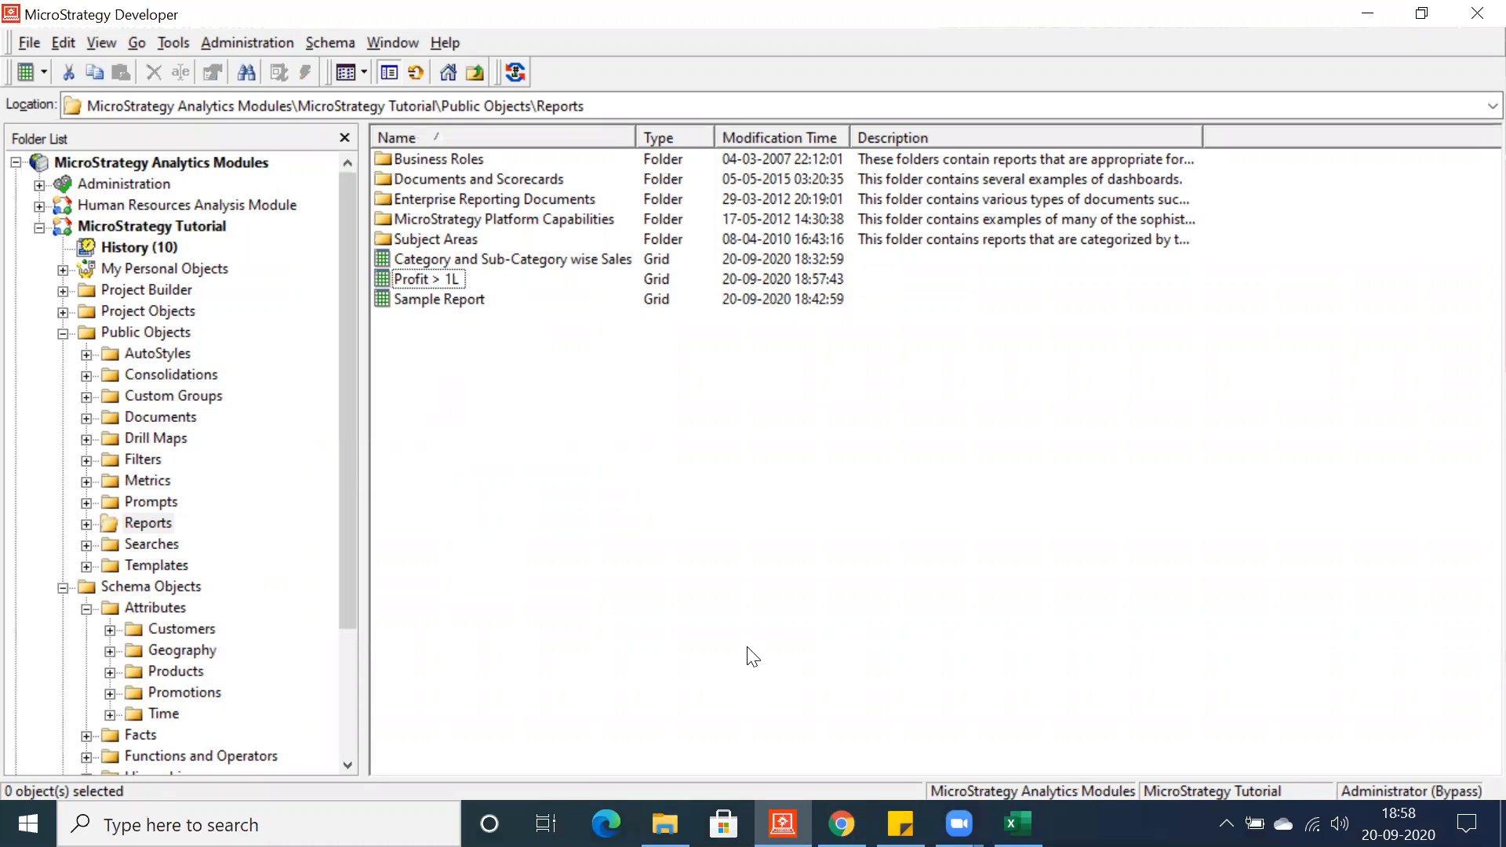
left_click(134, 461)
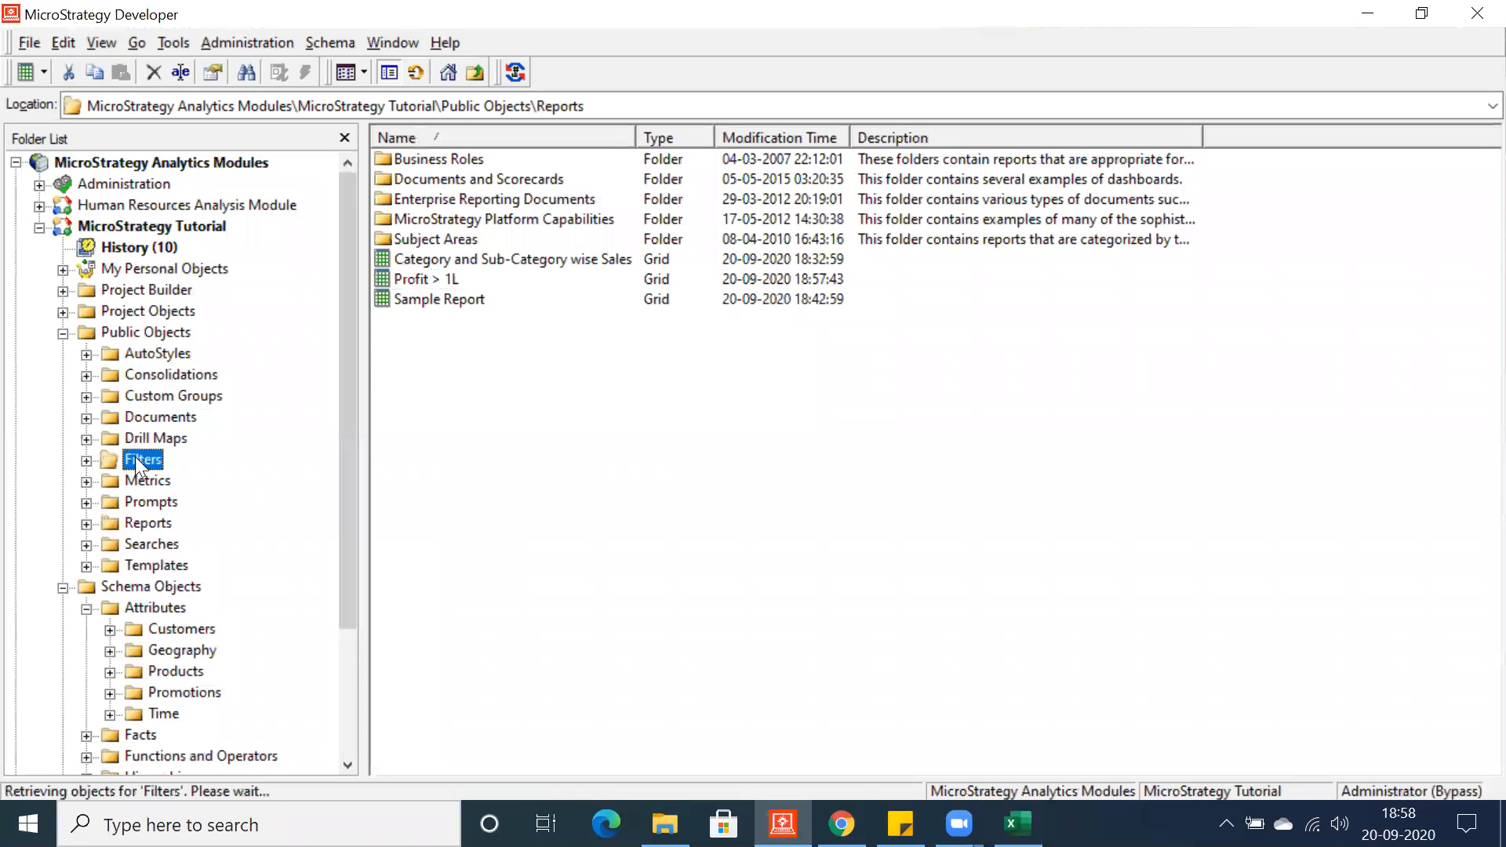
right_click(438, 452)
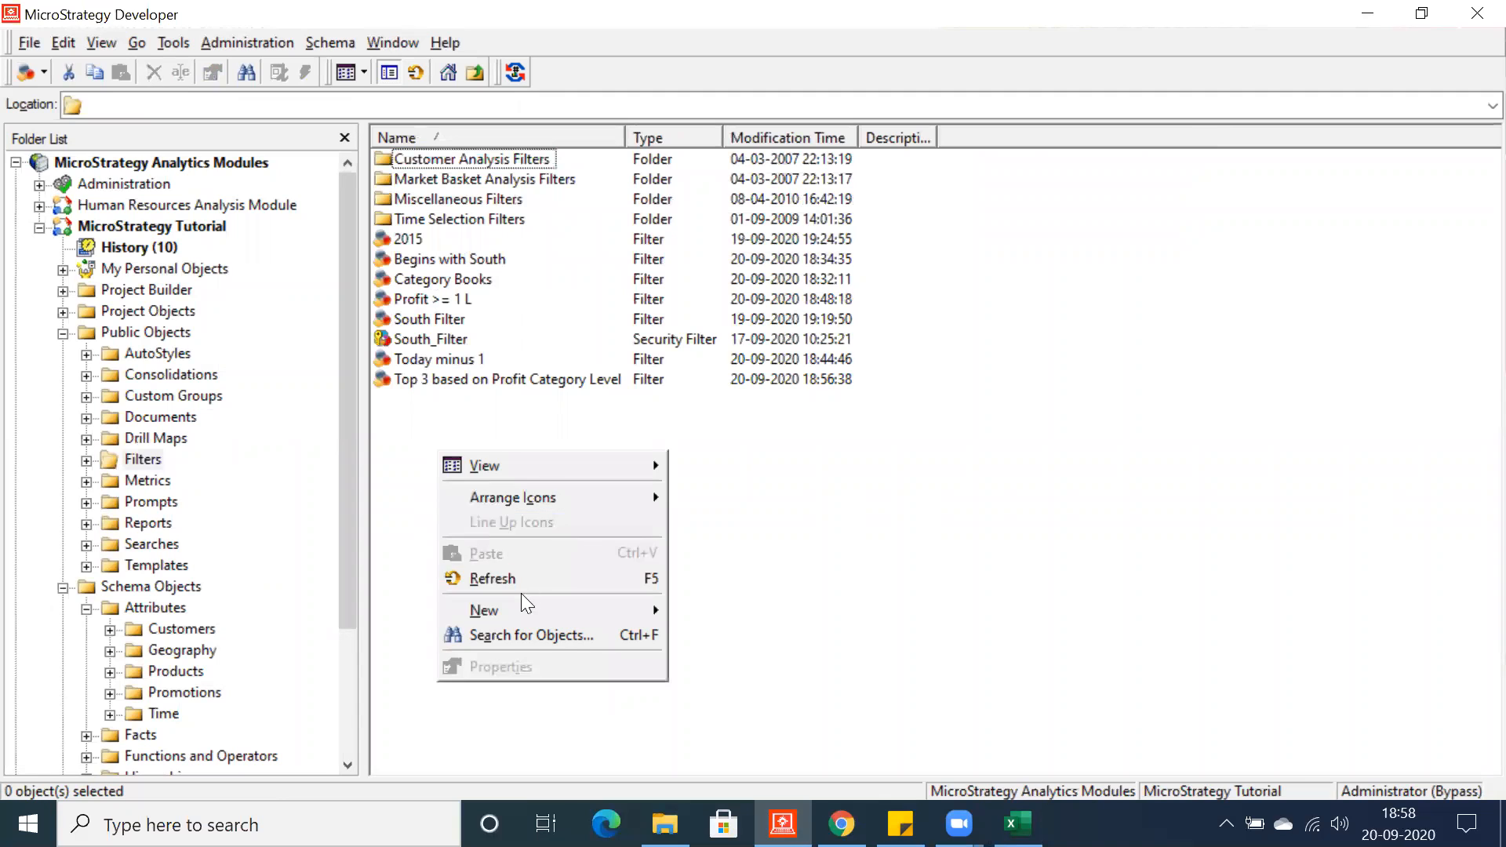
mouse_move(522, 610)
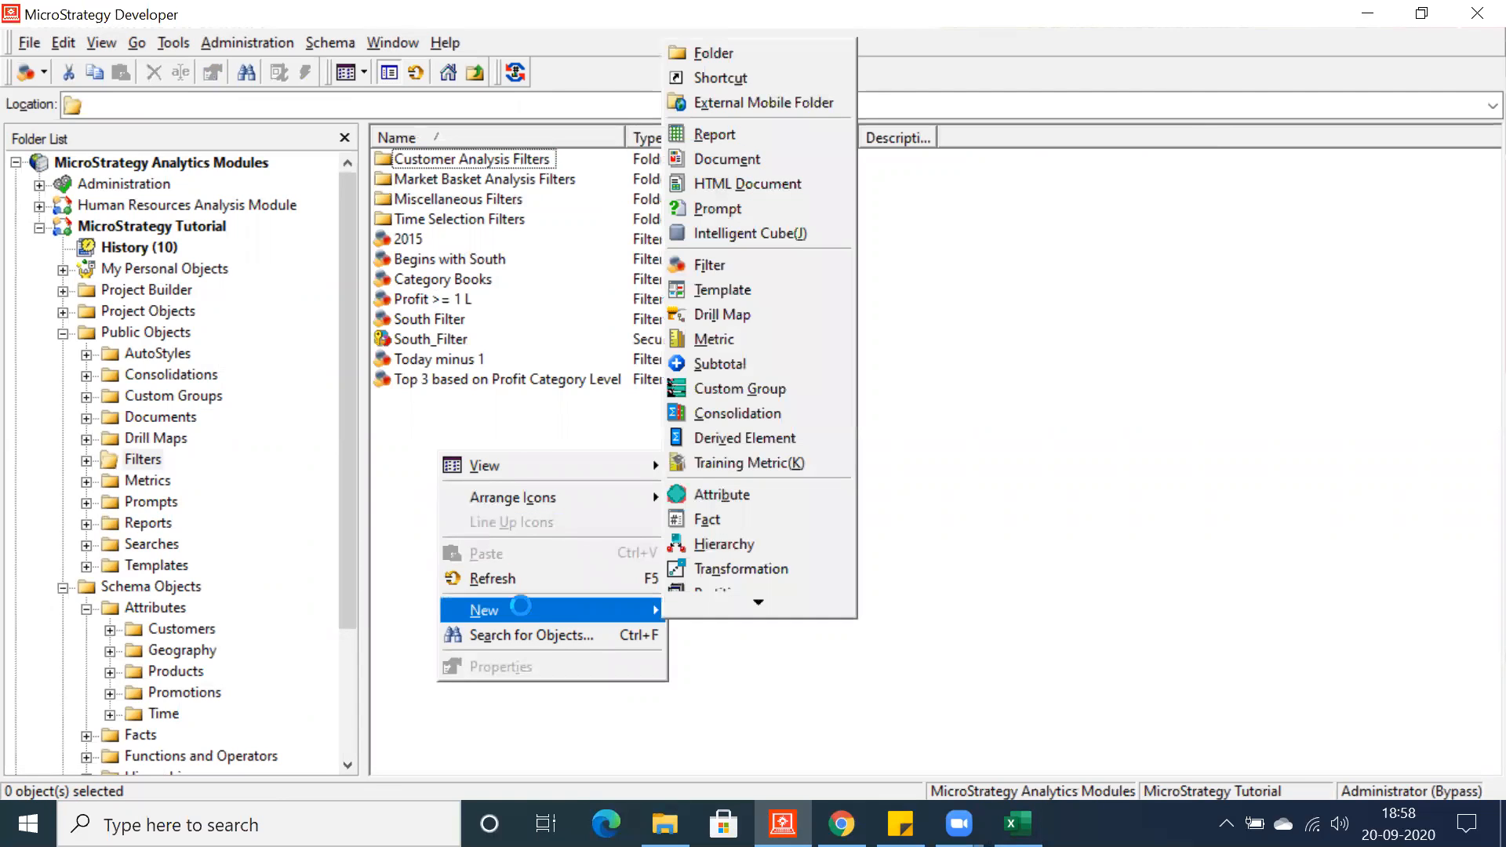
key("i")
left_click(794, 571)
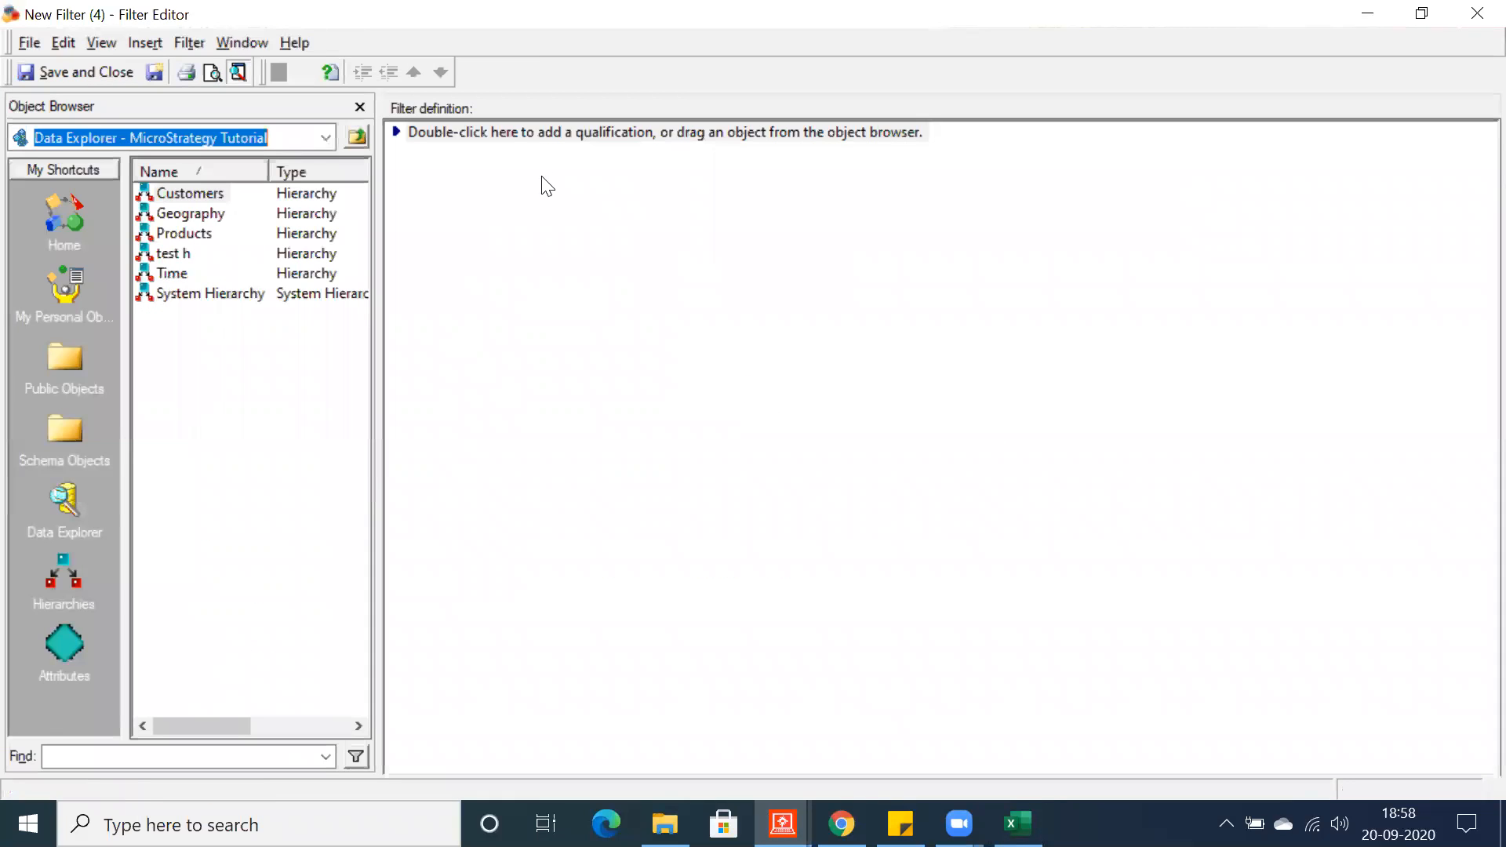
- Add a metric-type set qualification to the new filter and choose the Profit metric from Sales Metrics
double_click(530, 131)
left_click(495, 386)
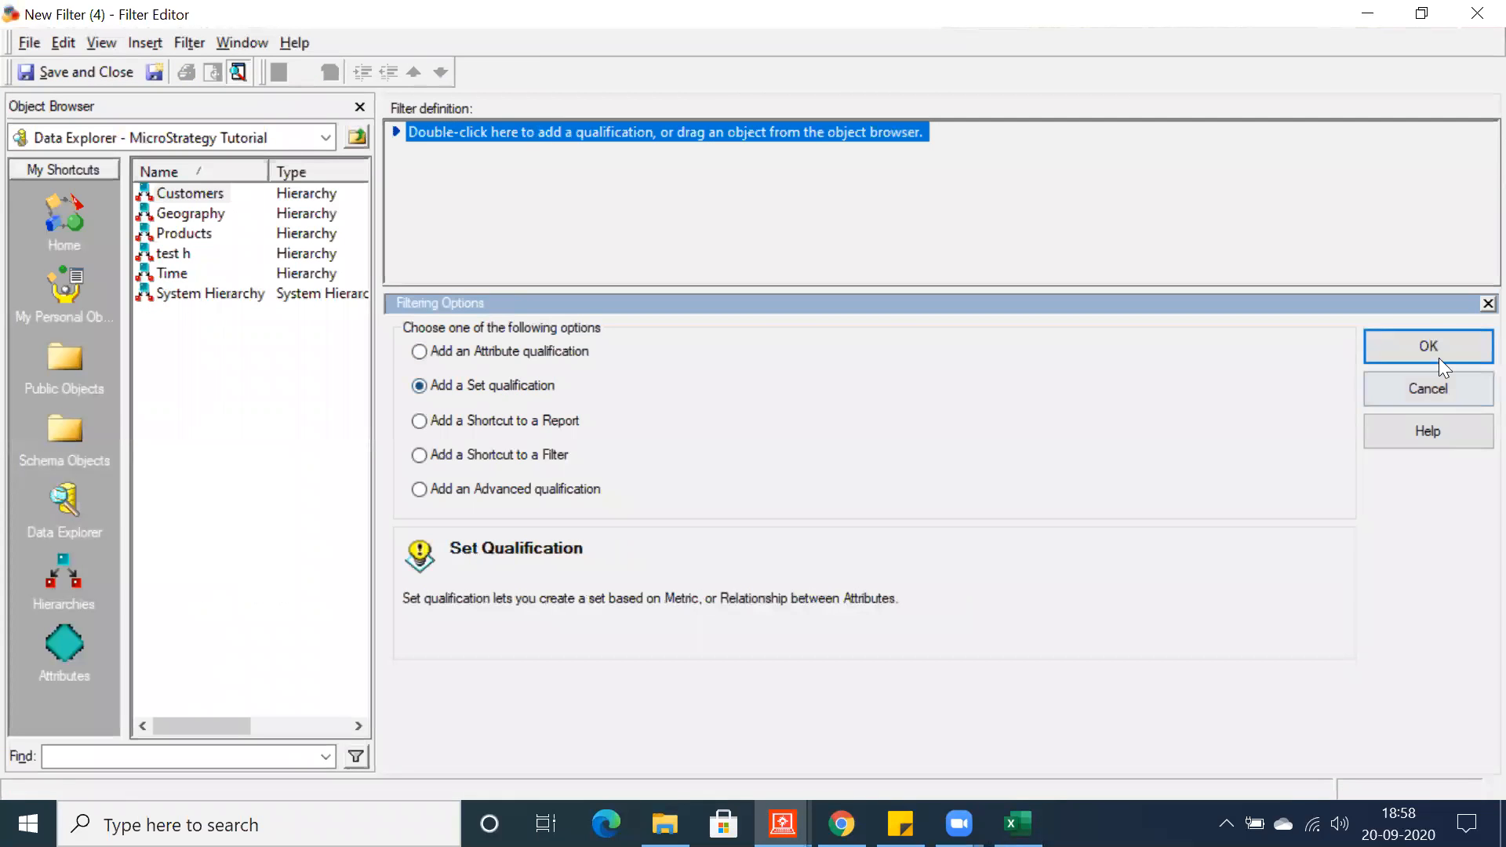
left_click(1435, 353)
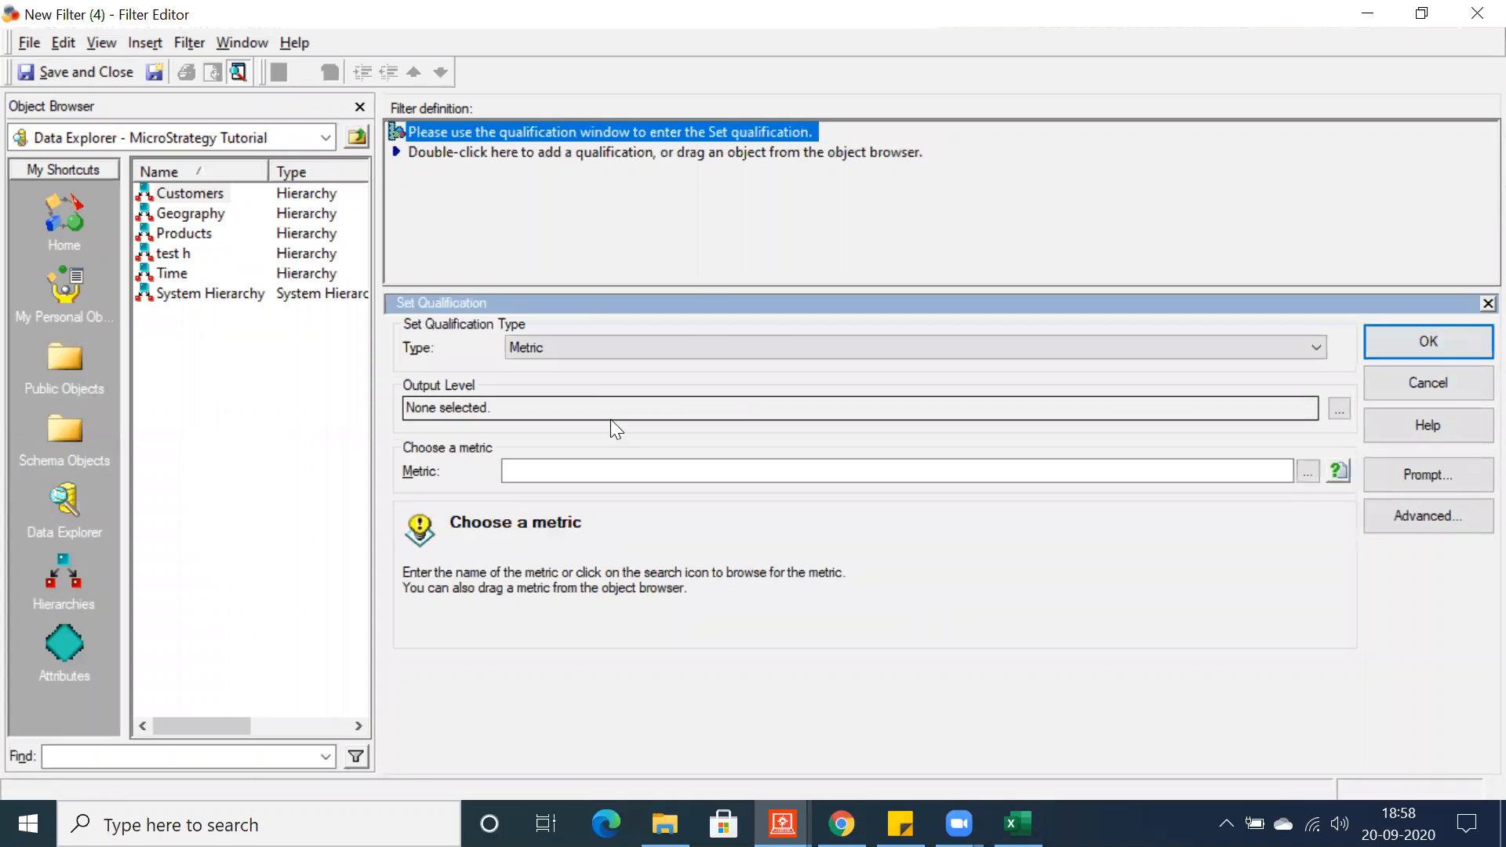
left_click(565, 469)
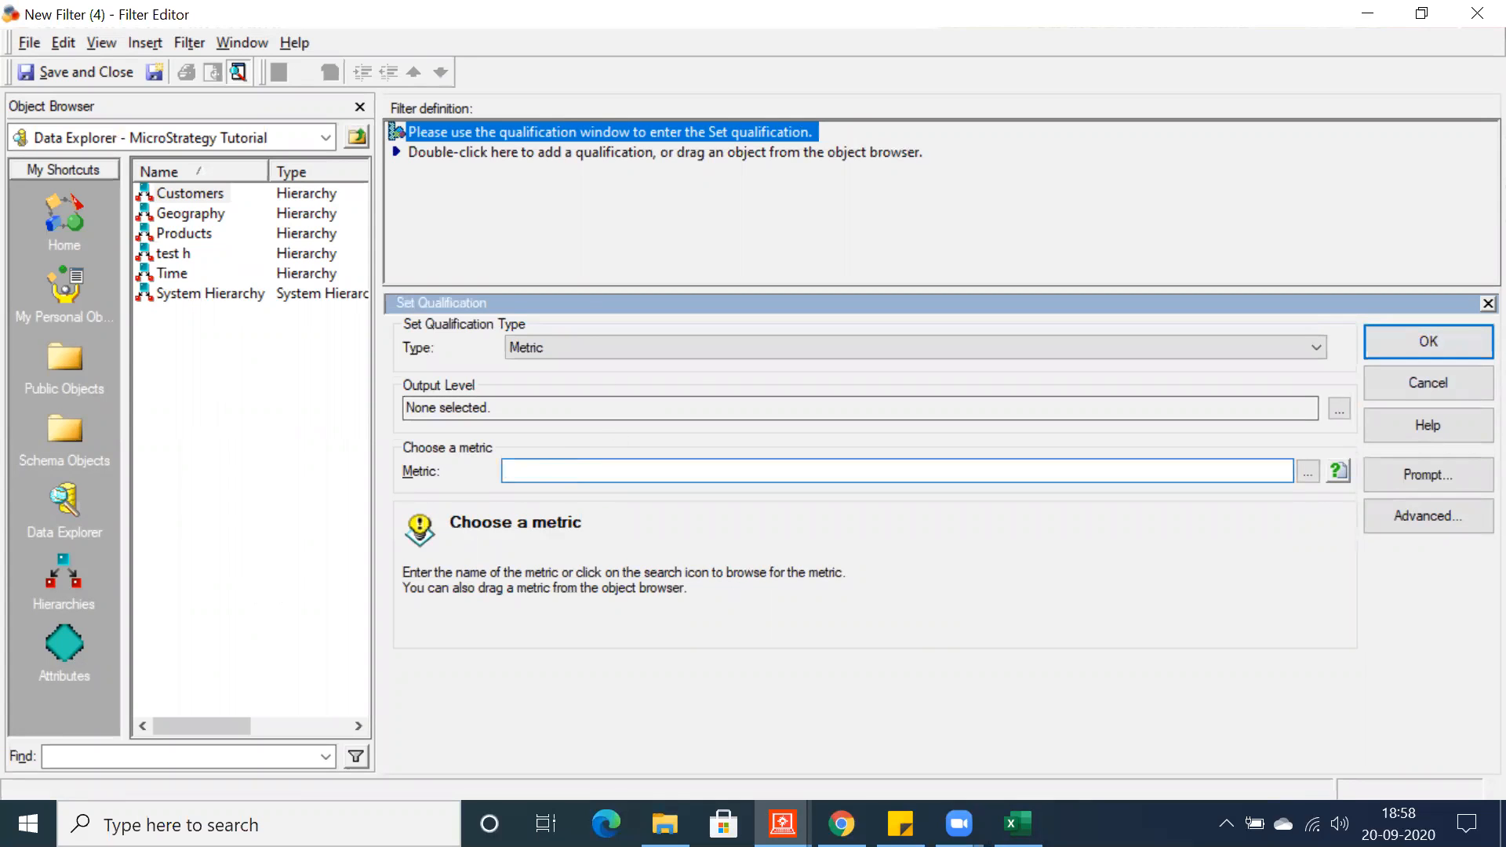
type("profit")
key("Return")
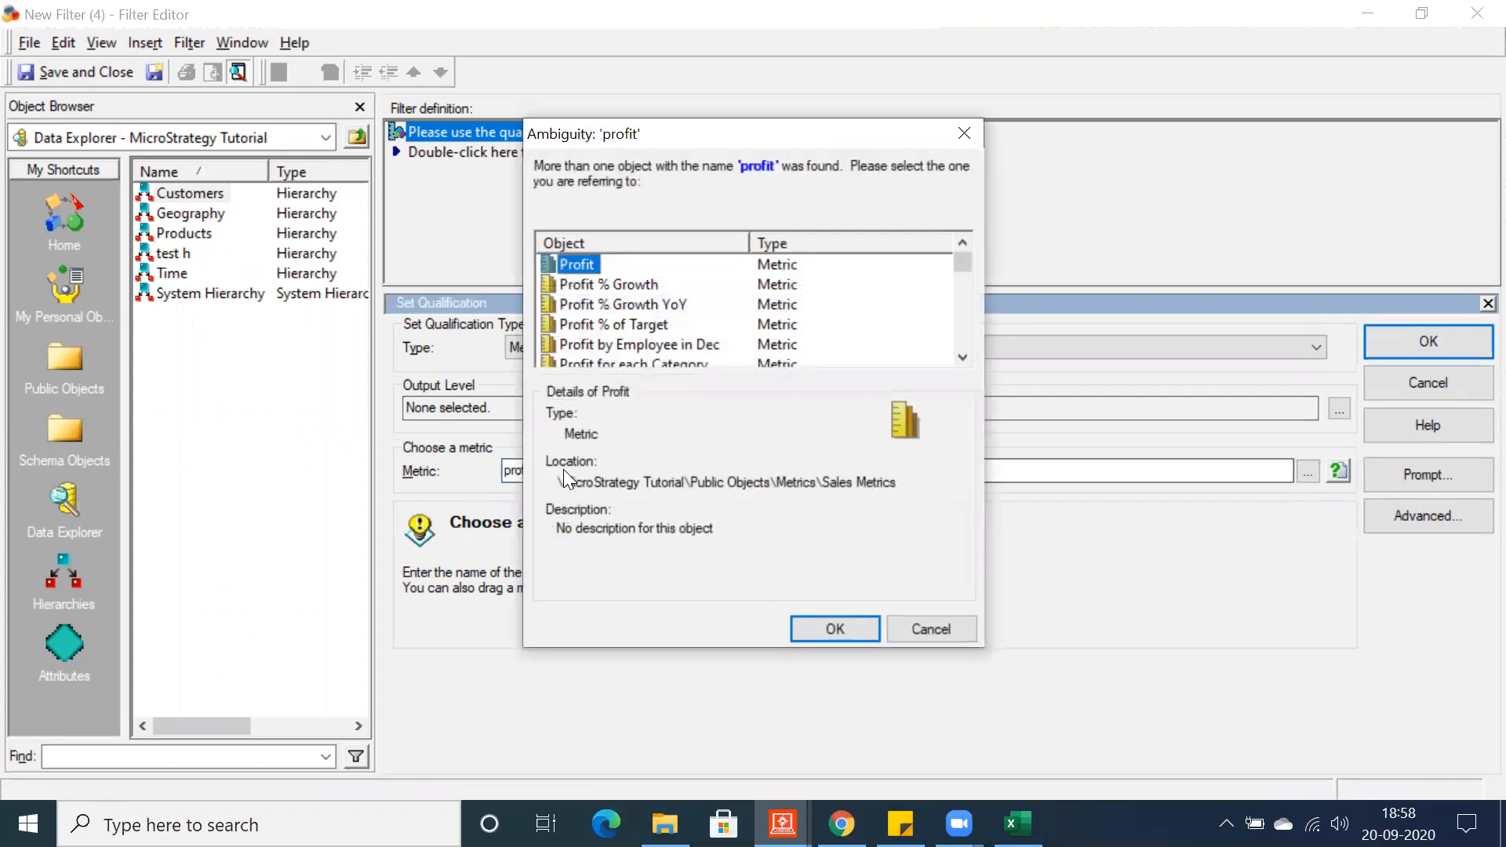
left_click(813, 637)
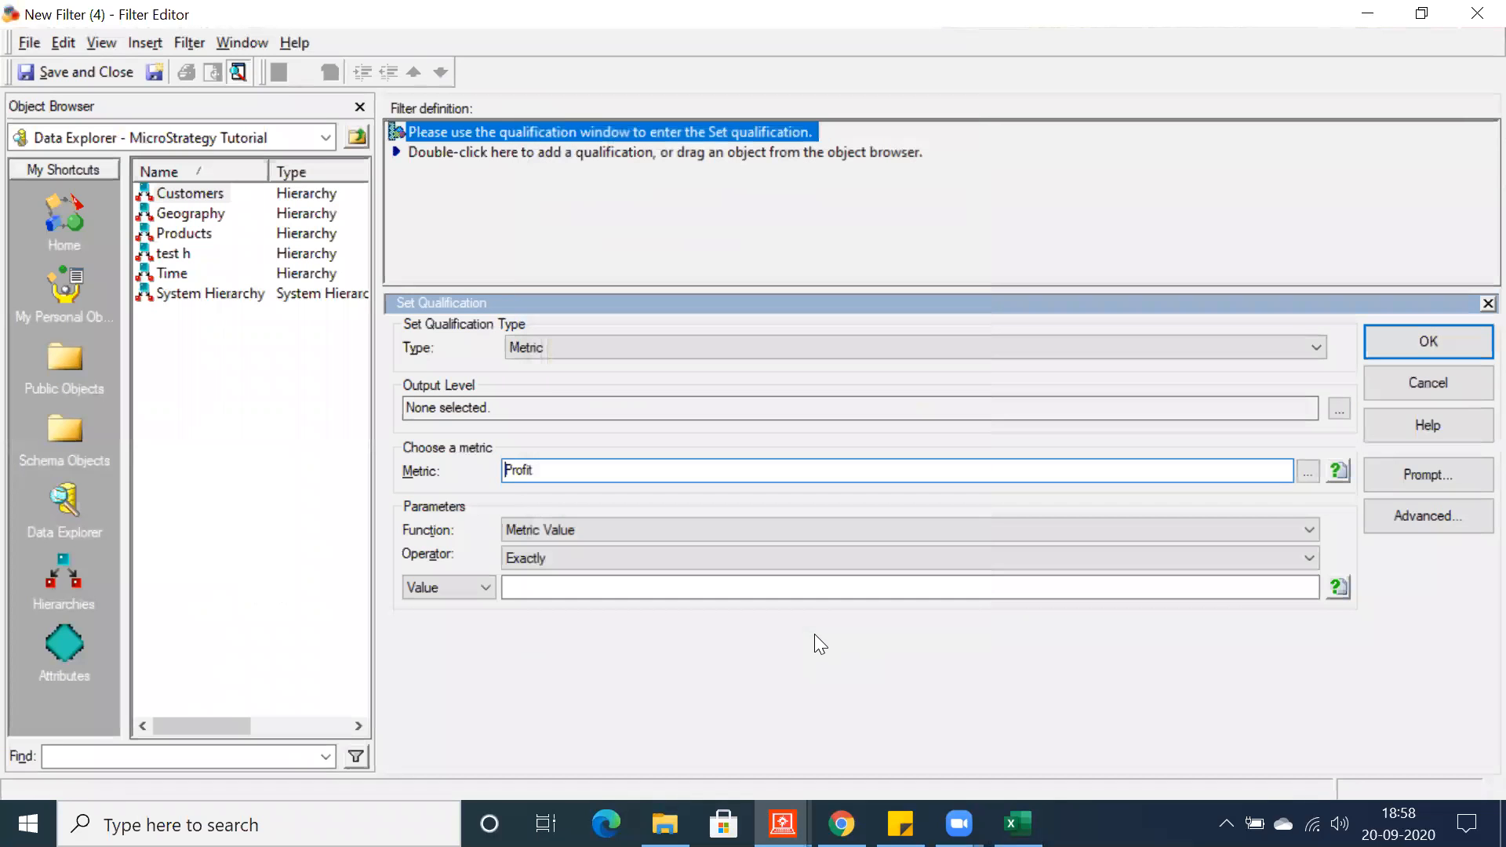
- Set the Profit qualification to the Percent function with the Top operator and a value of 50, and accept it
left_click(640, 532)
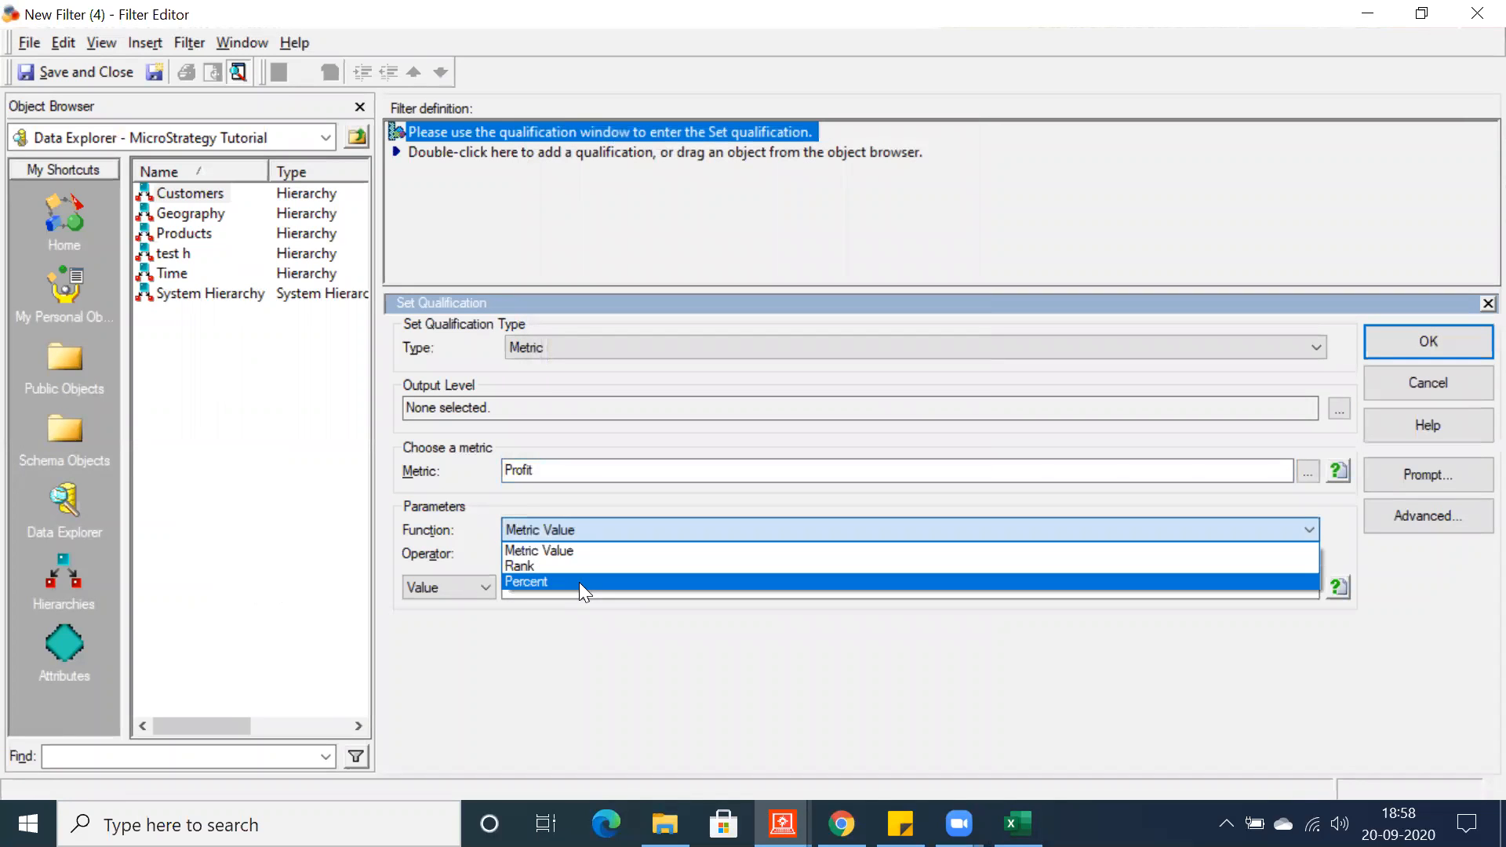
left_click(579, 582)
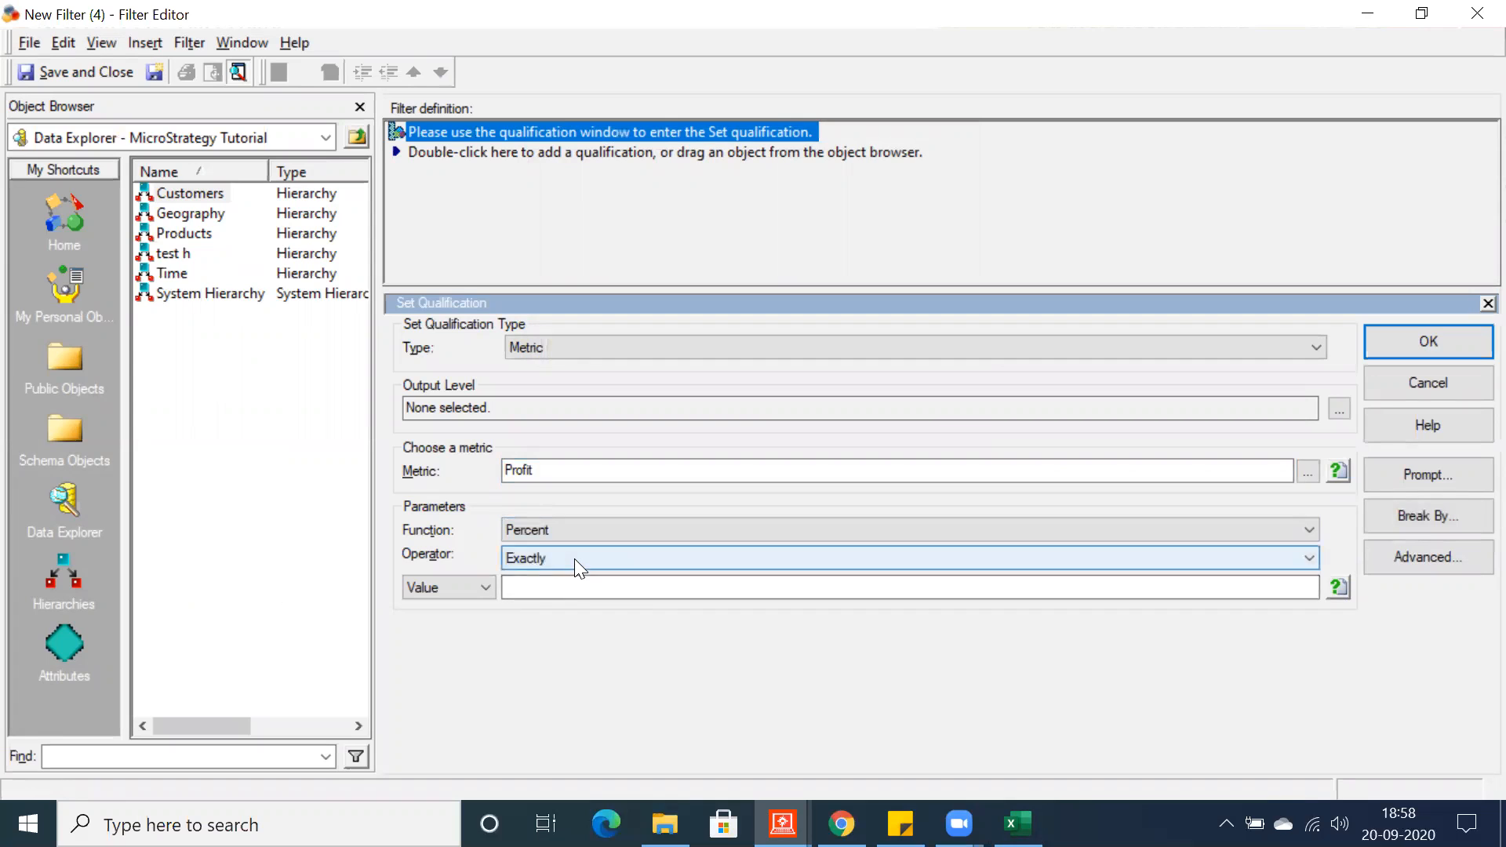
left_click(575, 559)
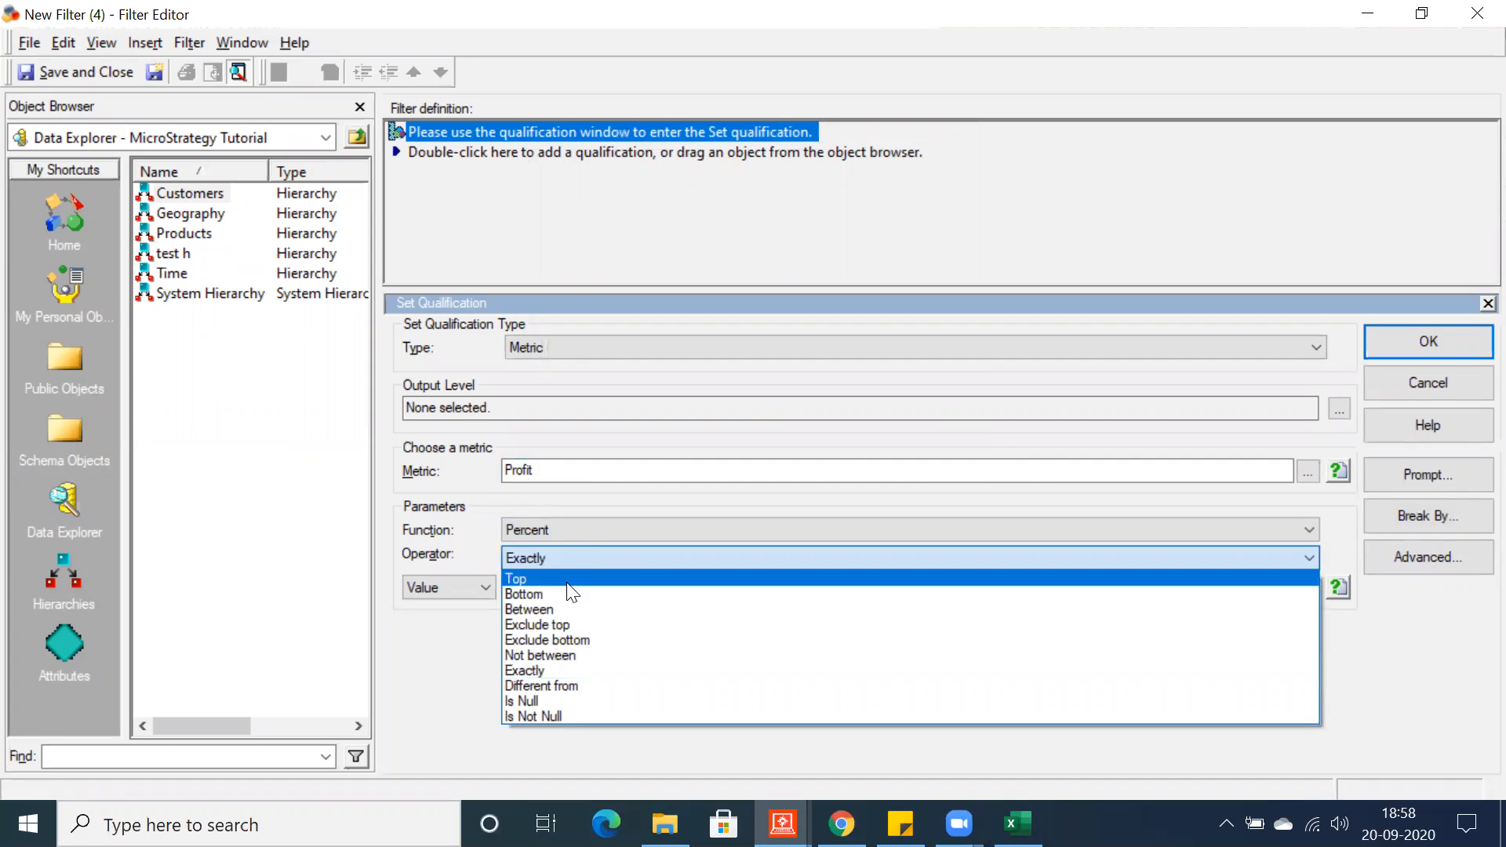
left_click(568, 581)
left_click(569, 587)
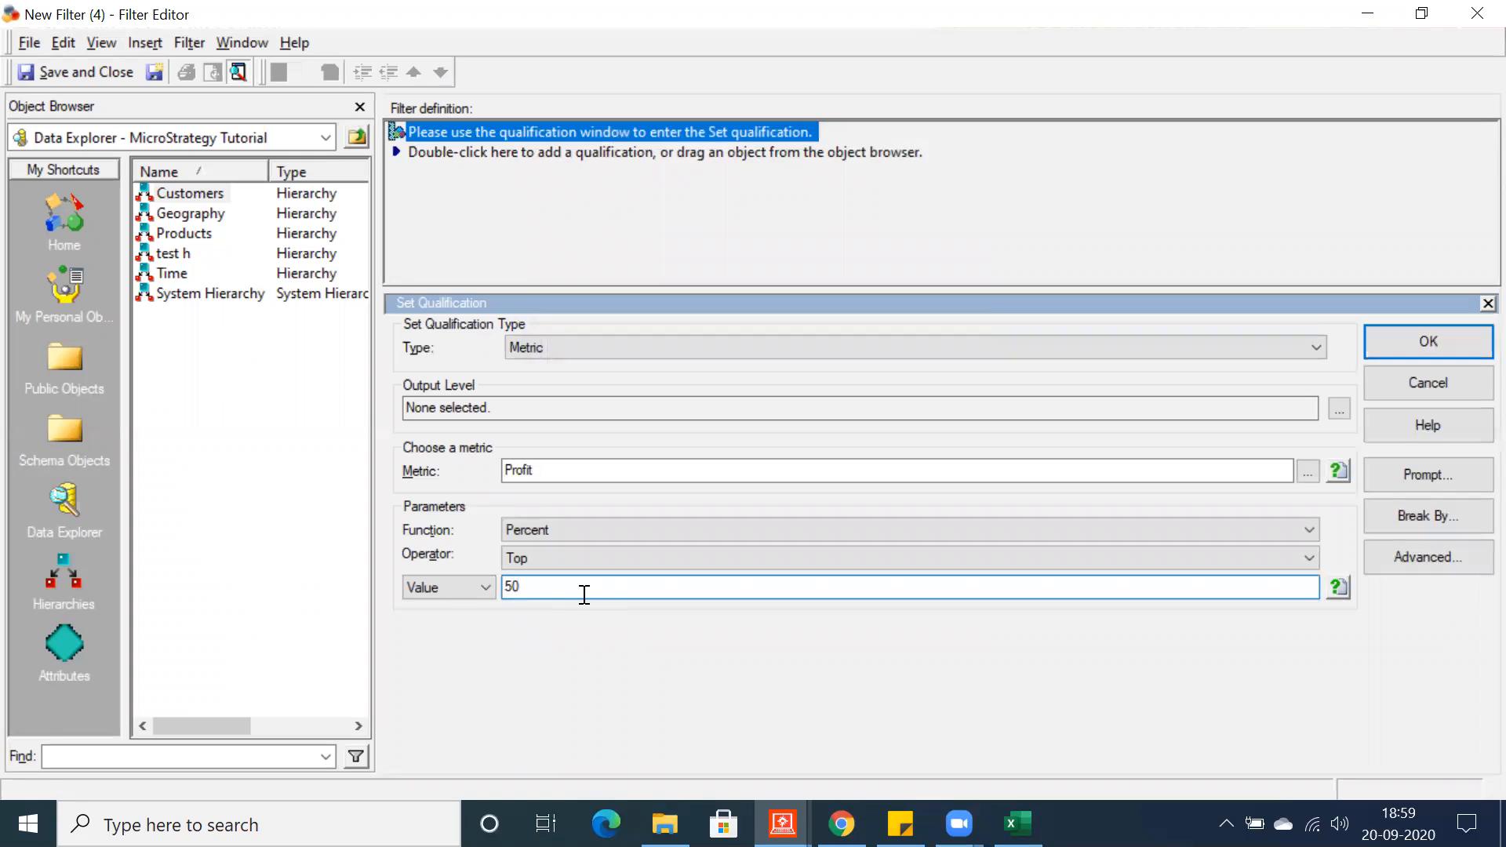
double_click(538, 588)
left_click(1406, 347)
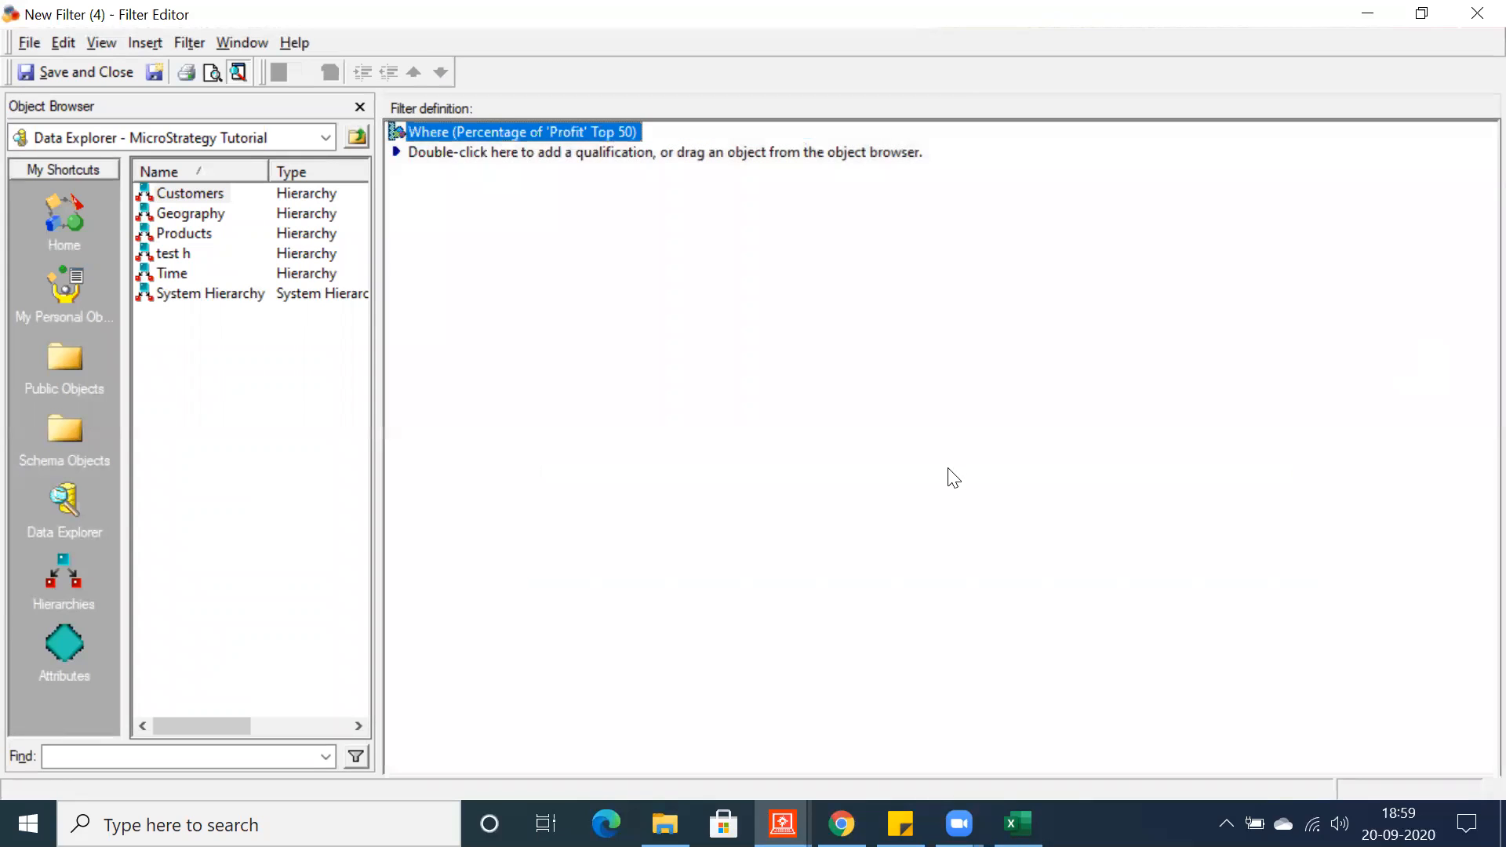
- Save and close the filter as Top 50 Percent in the Filters folder
left_click(81, 79)
type("Top 50 Percent")
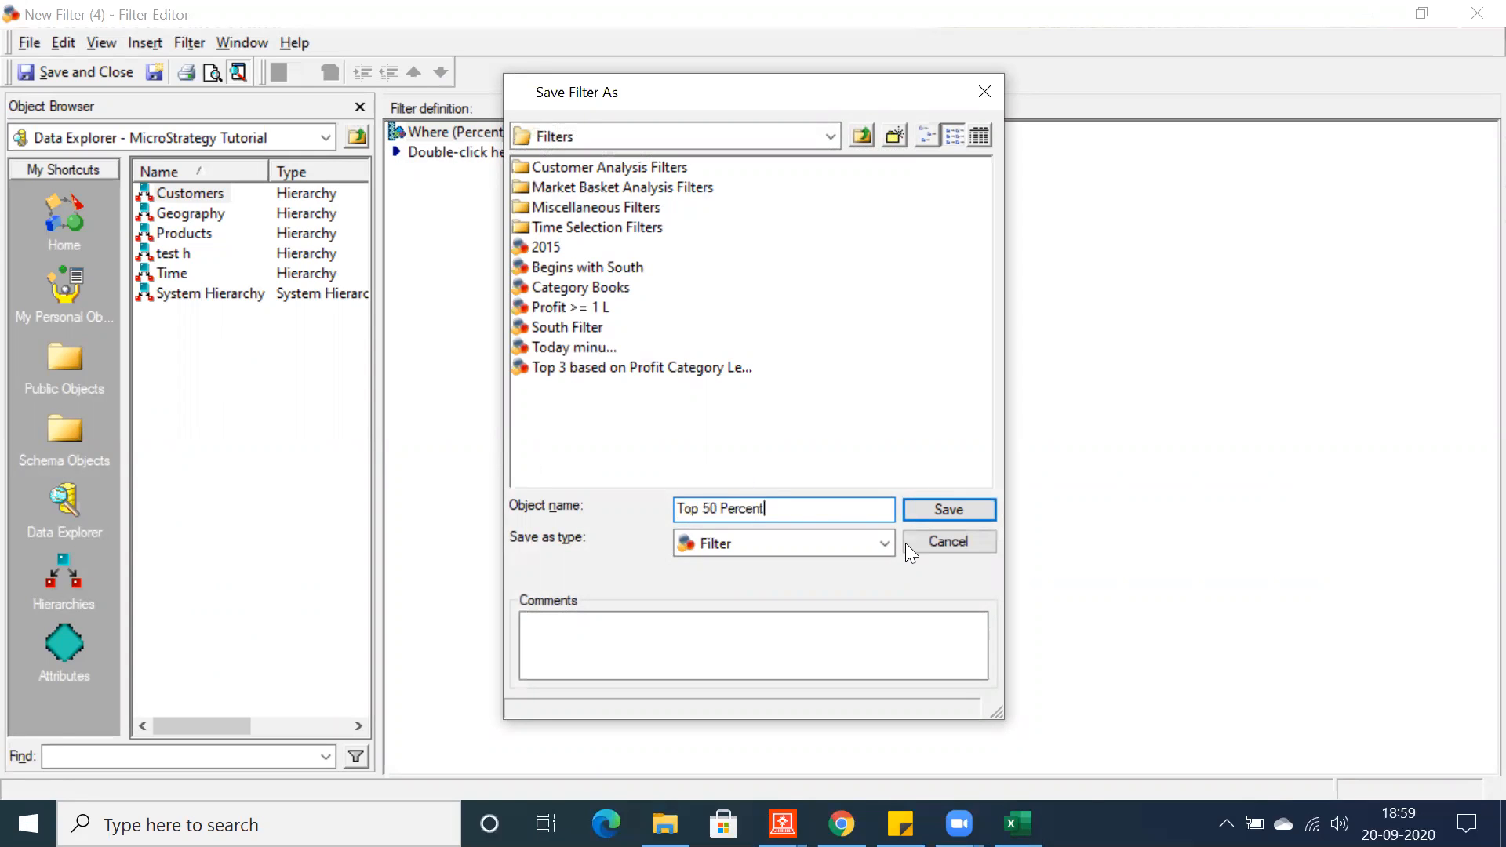
left_click(911, 510)
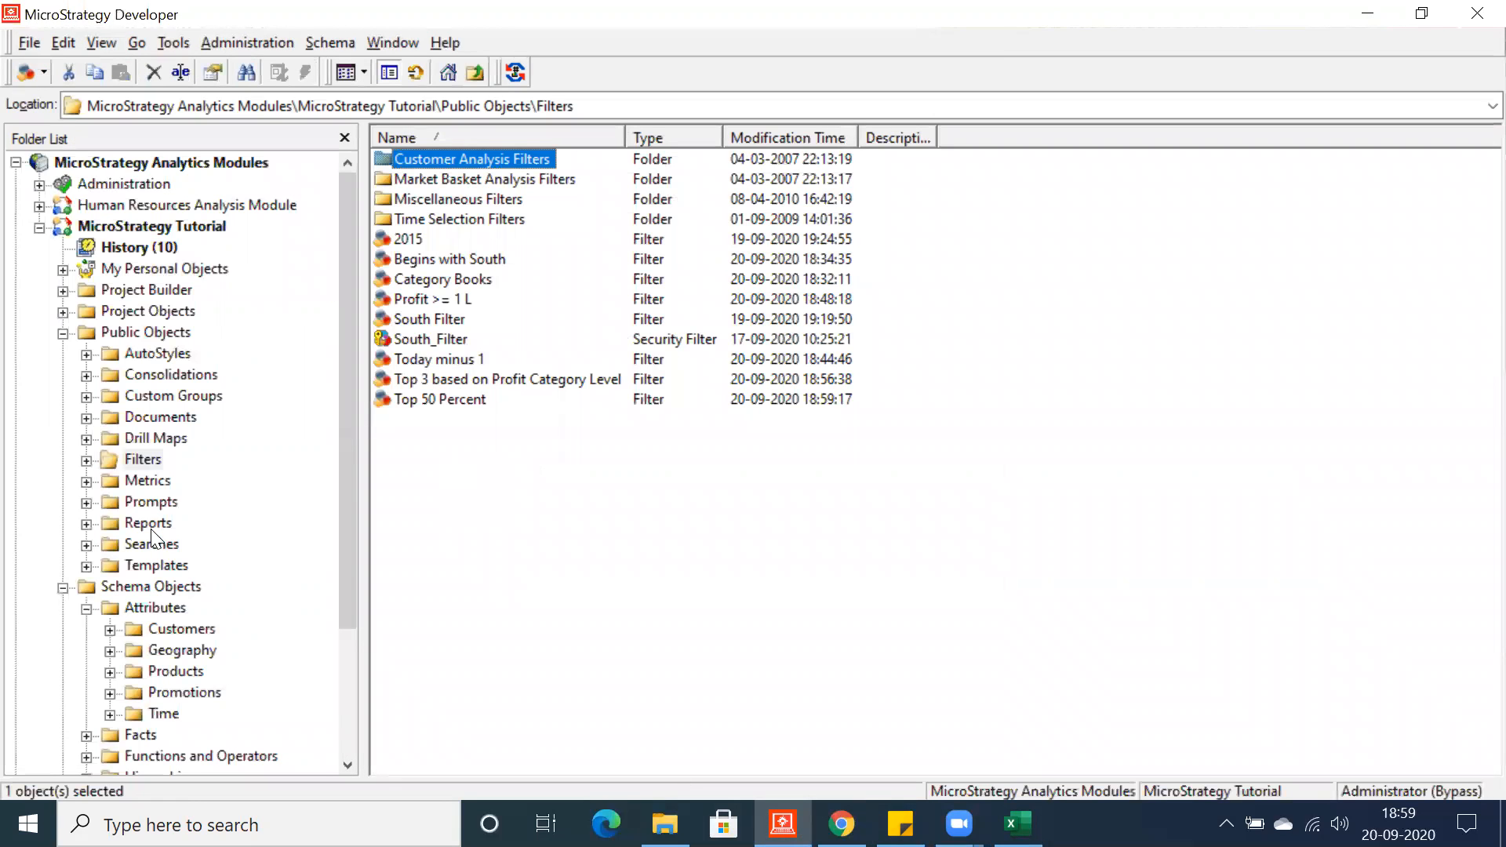
- Create a new report in the Public Objects Reports folder
left_click(149, 523)
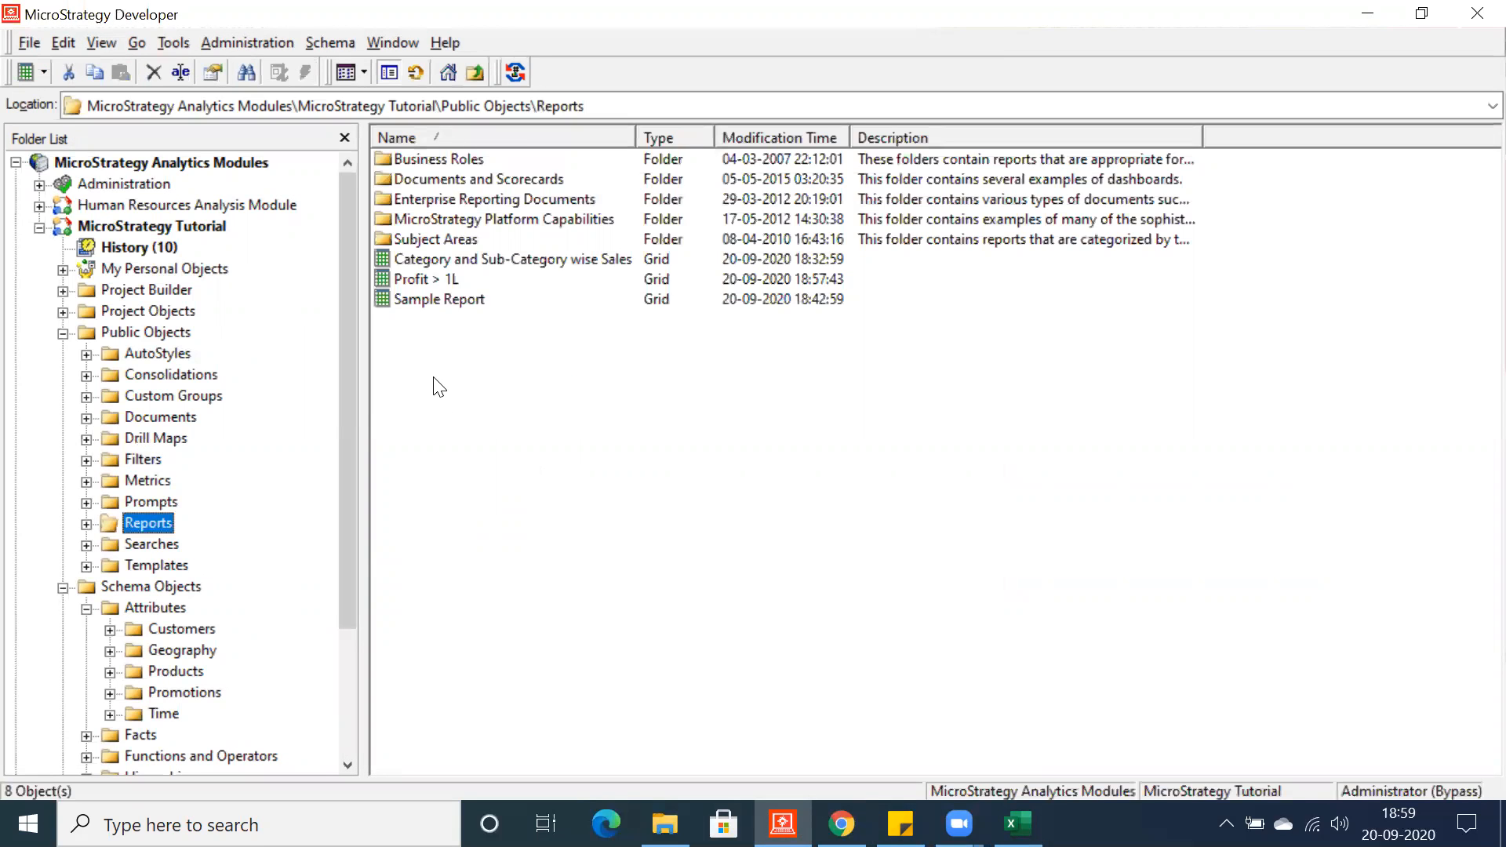
right_click(448, 410)
mouse_move(495, 570)
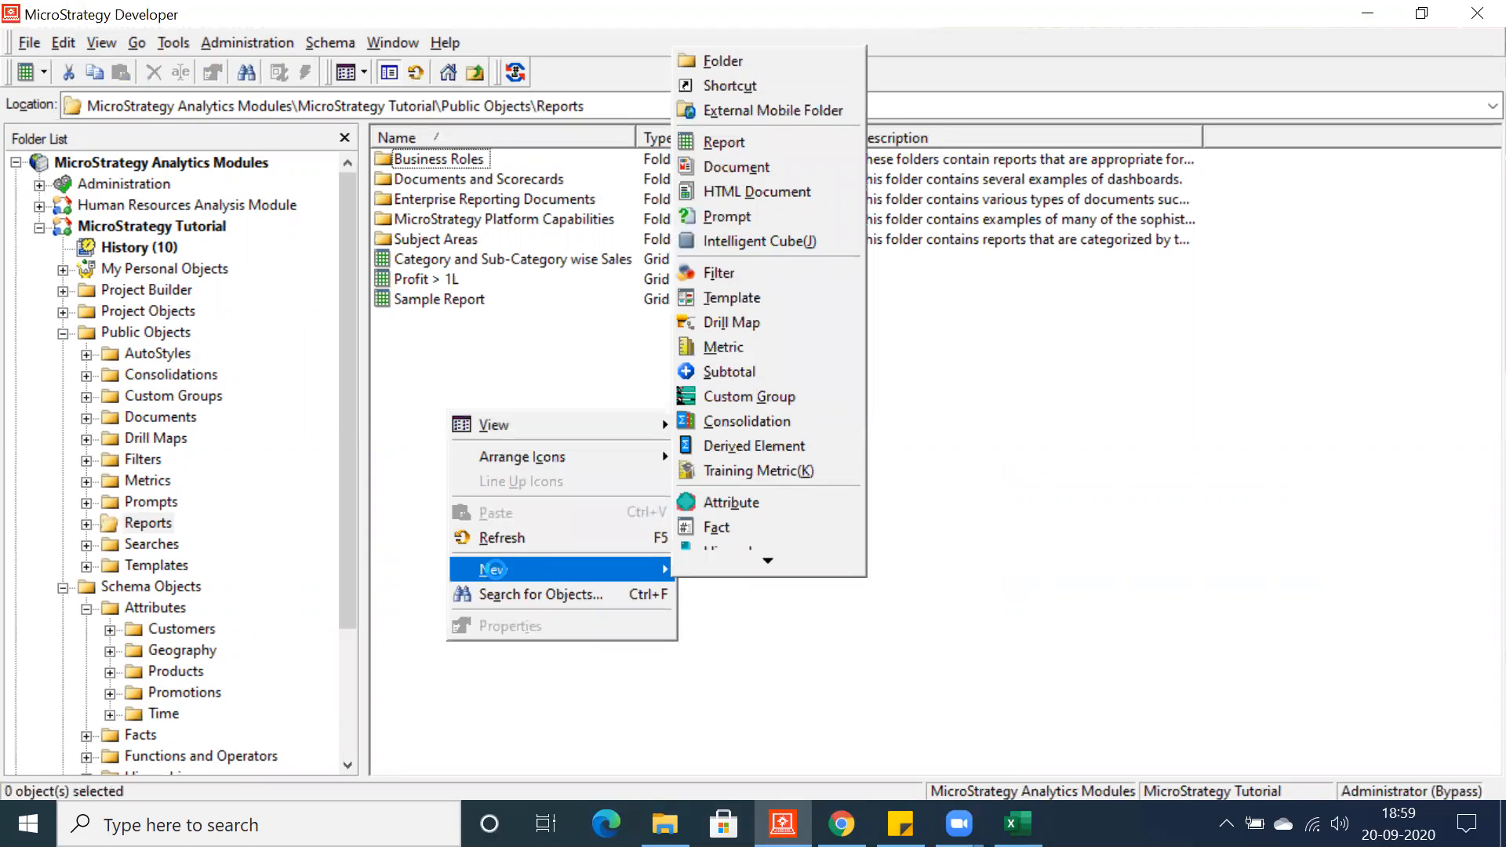
left_click(725, 142)
left_click(800, 566)
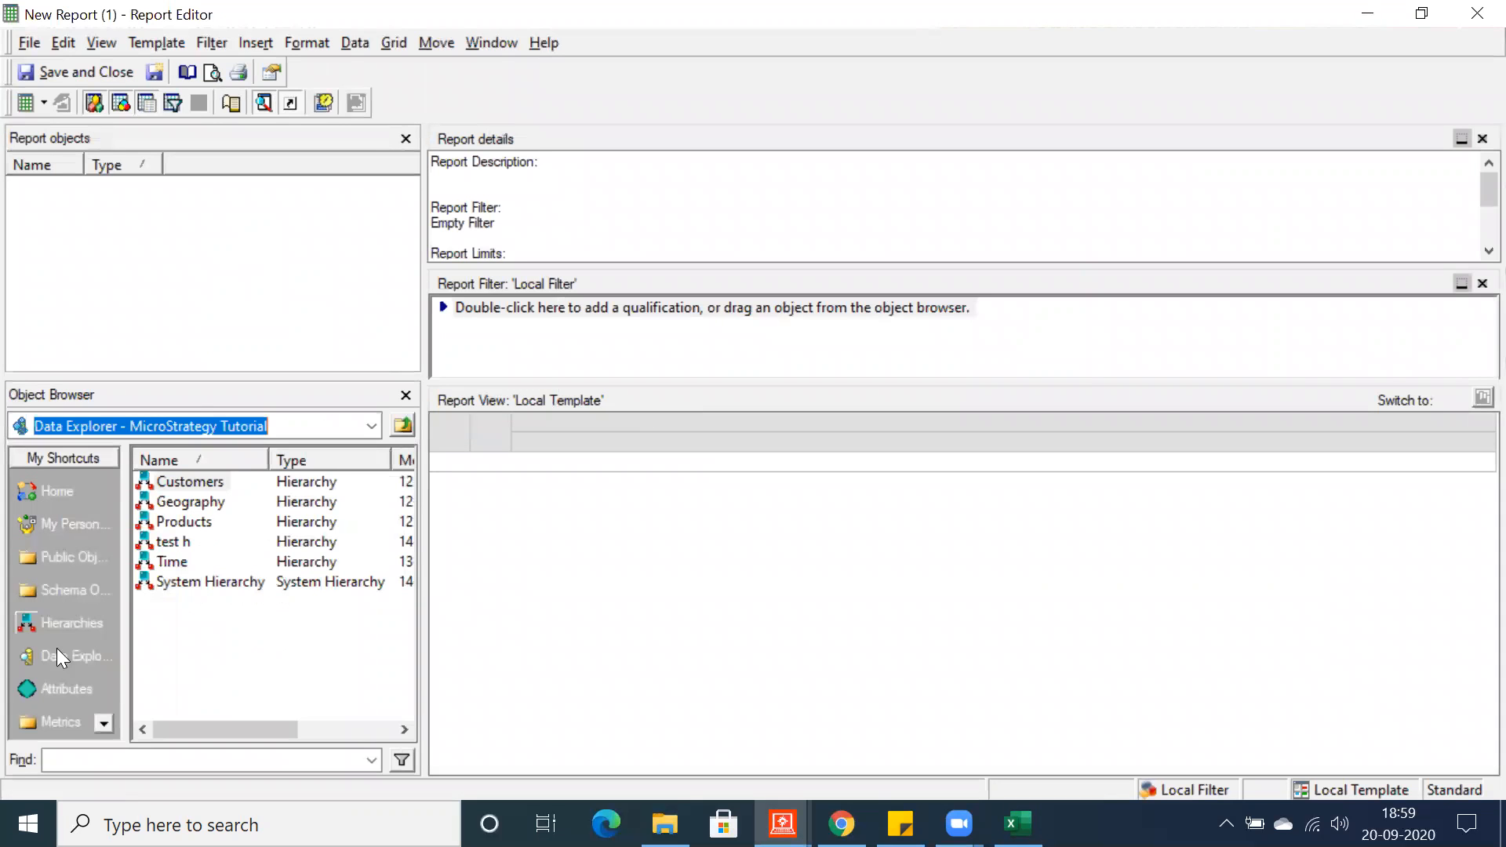
- Add the Subcategory attribute from the Products attributes to the report
left_click(52, 687)
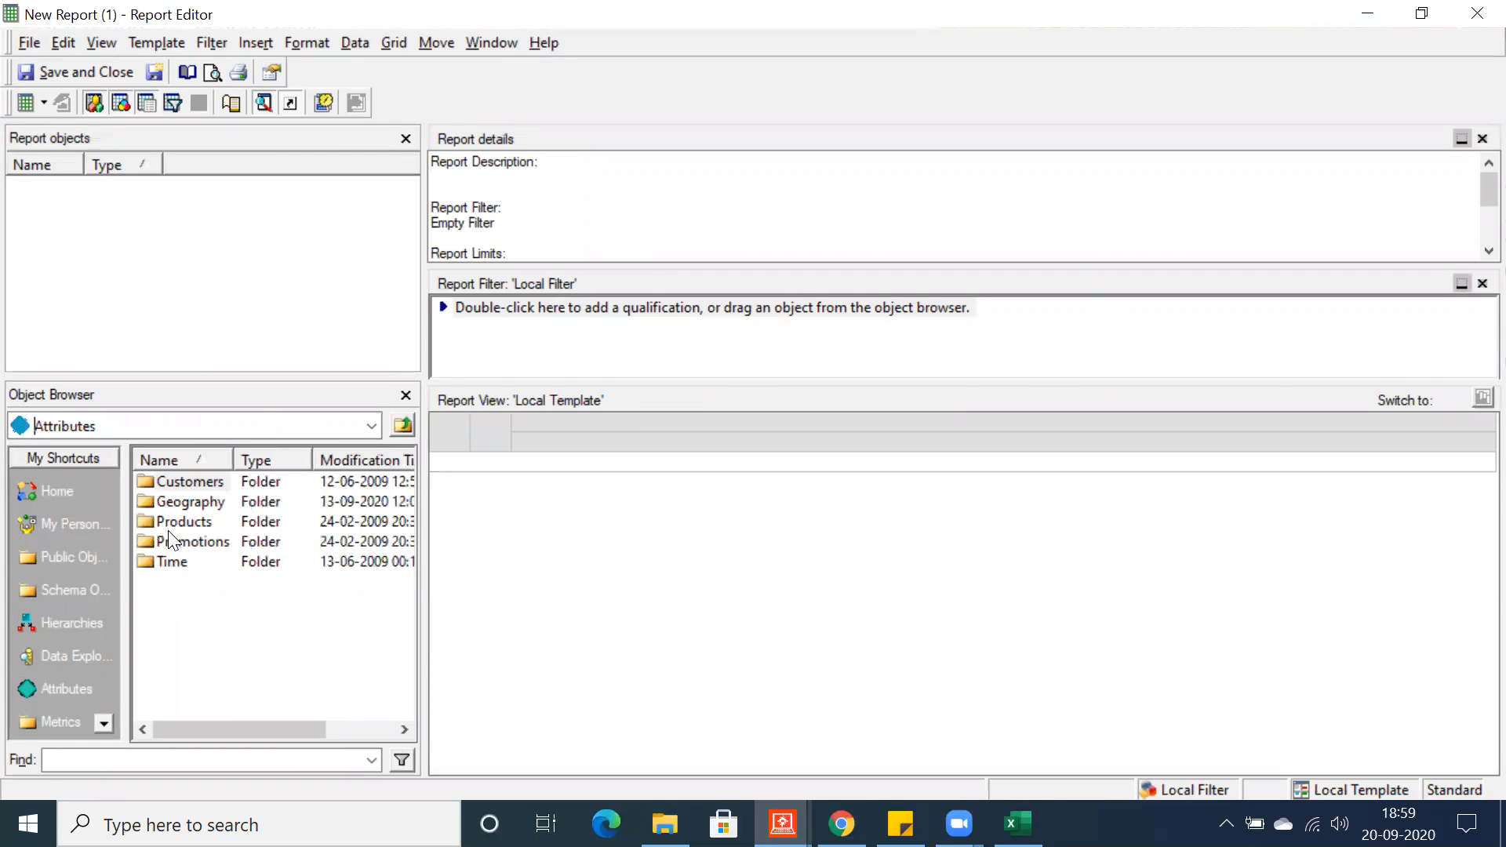
double_click(174, 521)
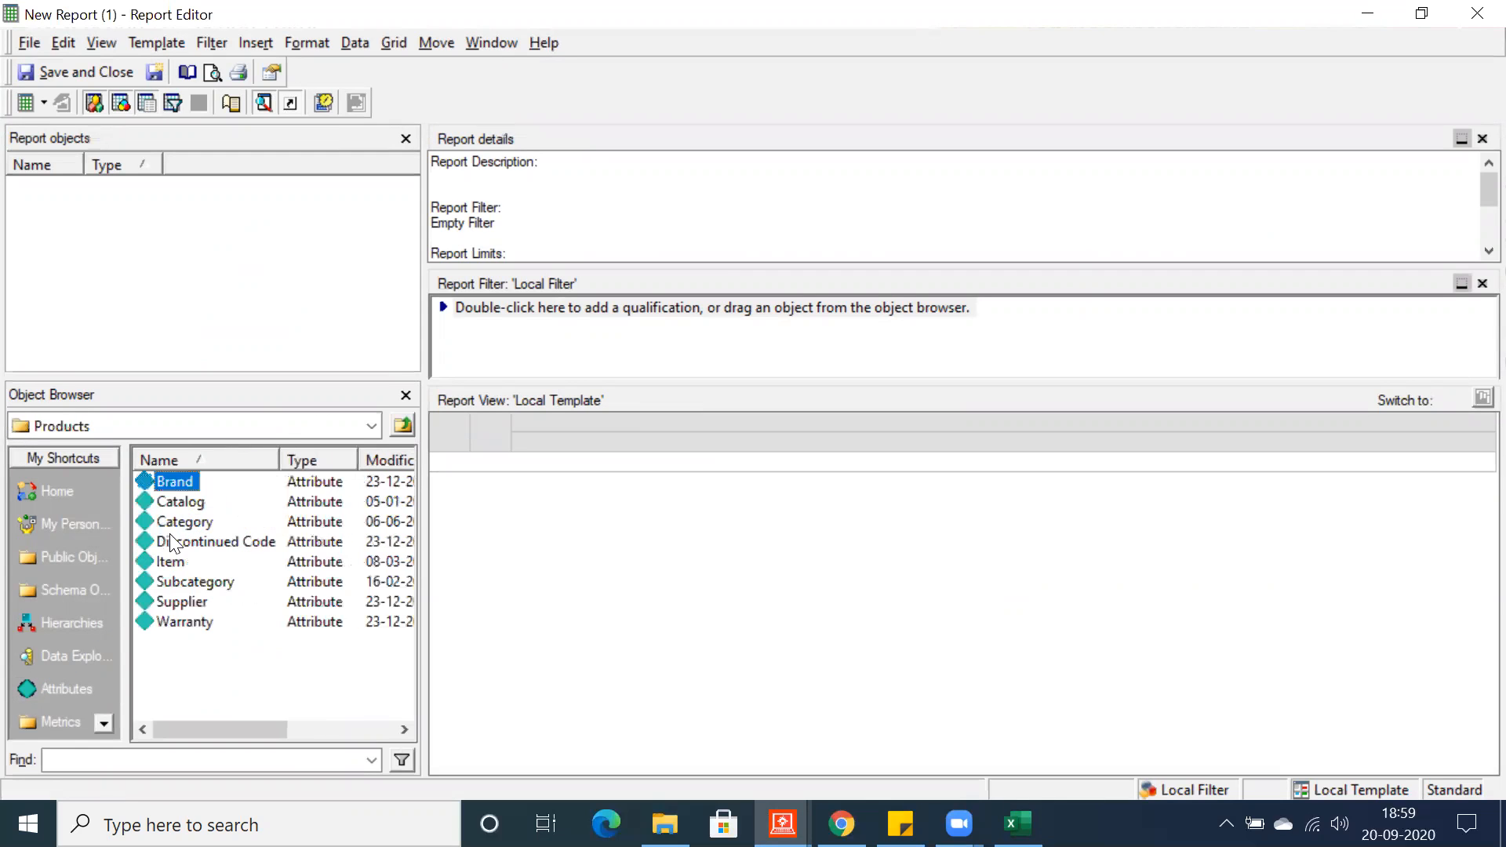
double_click(169, 581)
- Add the Profit metric from Sales Metrics to the report and run it
left_click(47, 723)
double_click(177, 583)
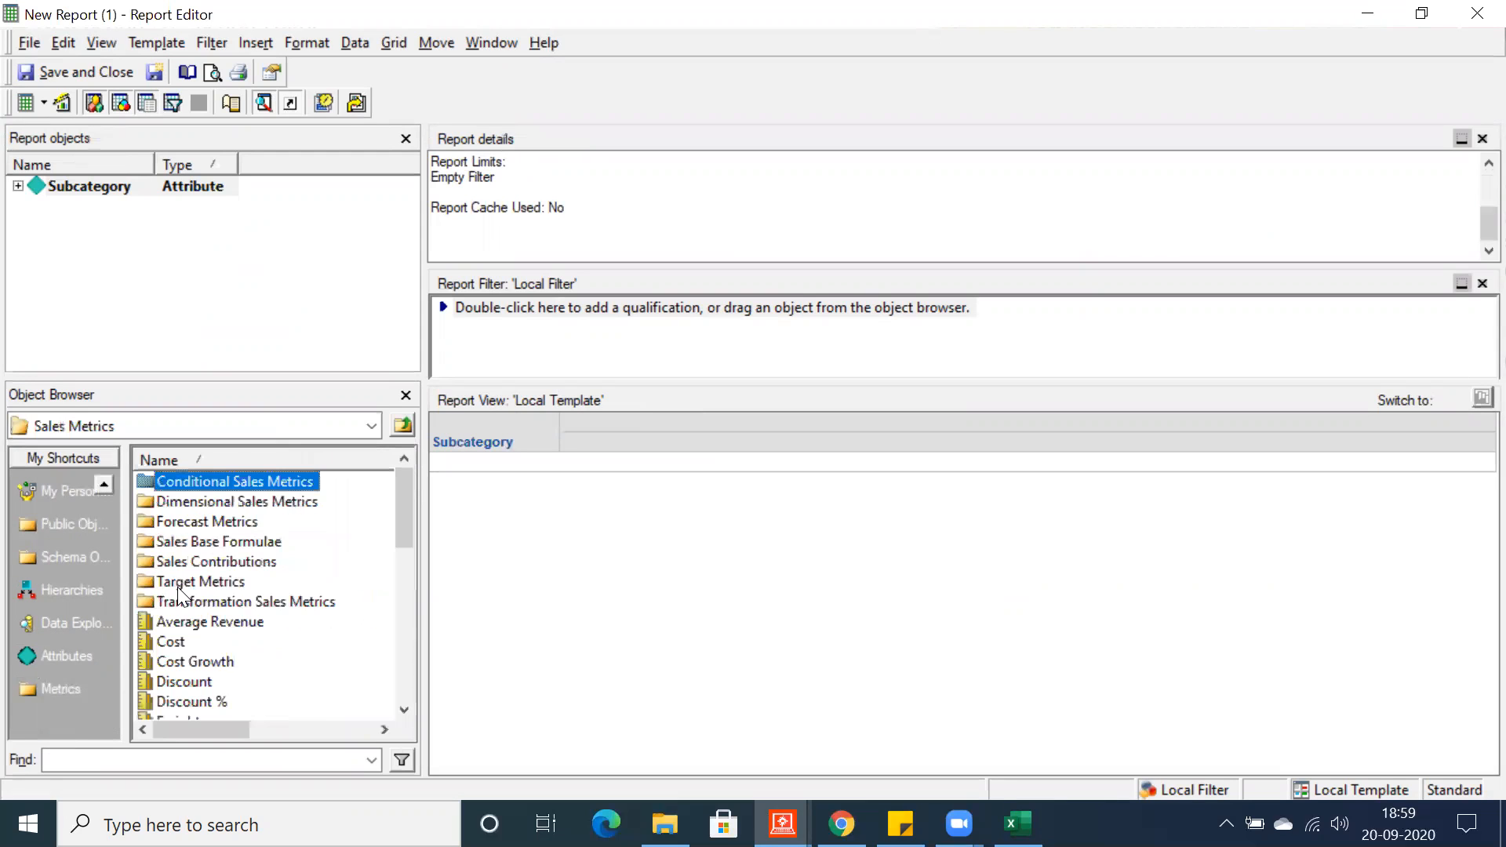
scroll(167, 662, "down", 3)
double_click(173, 601)
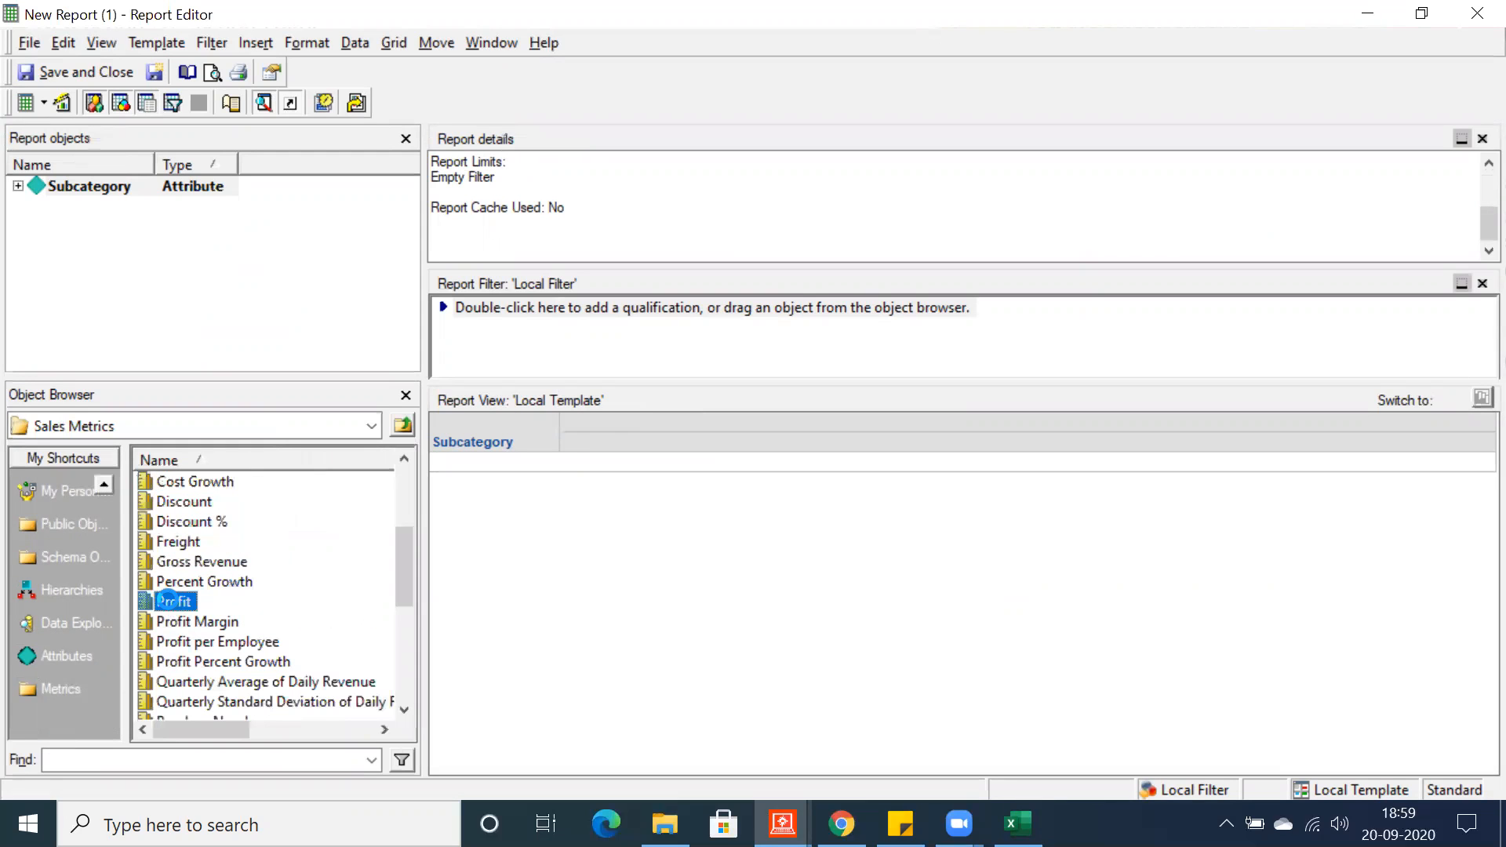
left_click(26, 102)
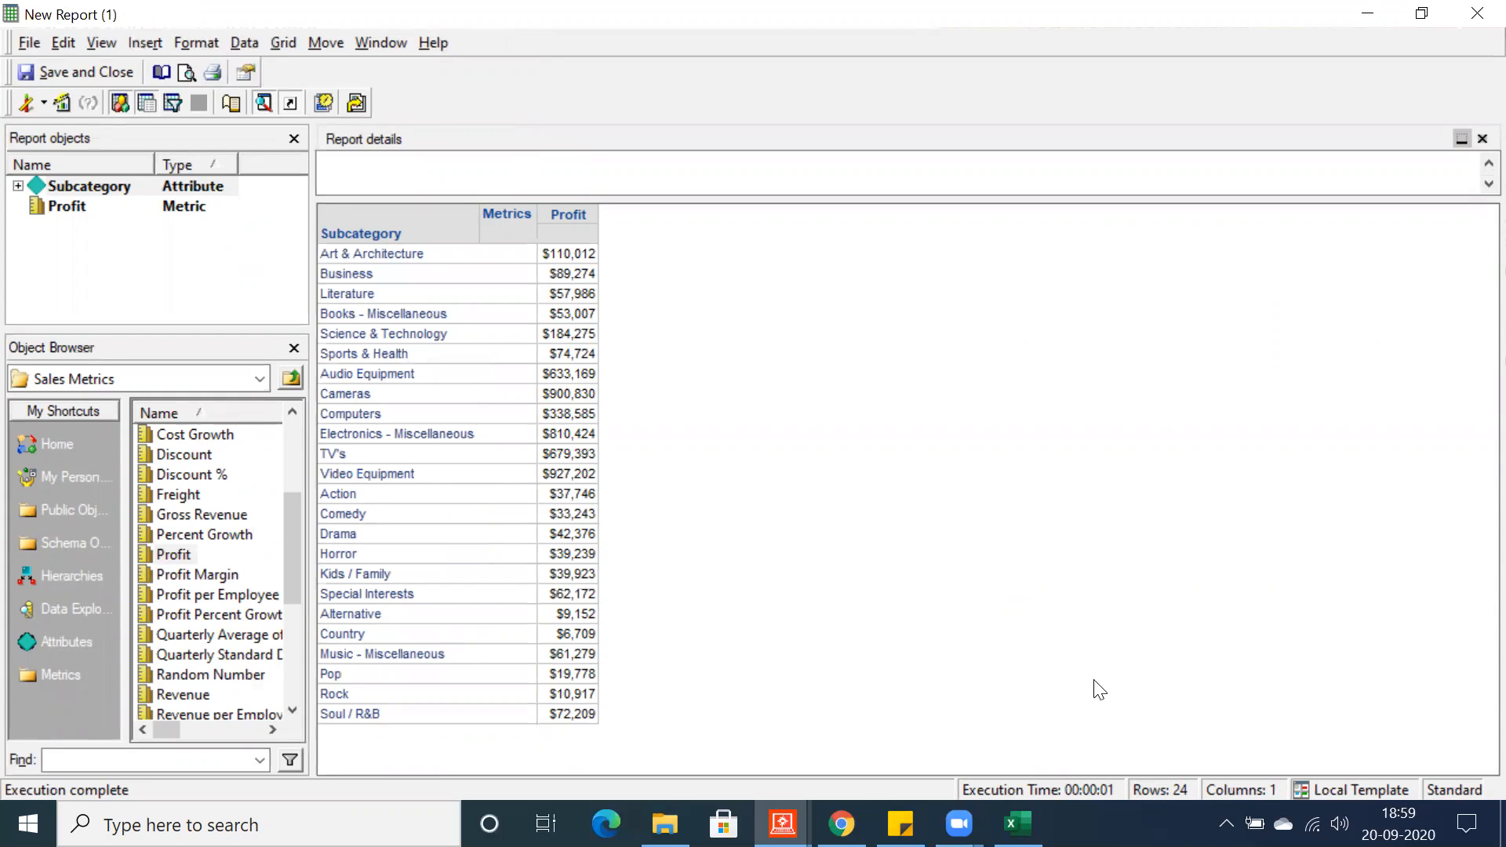
- Sort the report rows by the Profit column in descending order
right_click(555, 225)
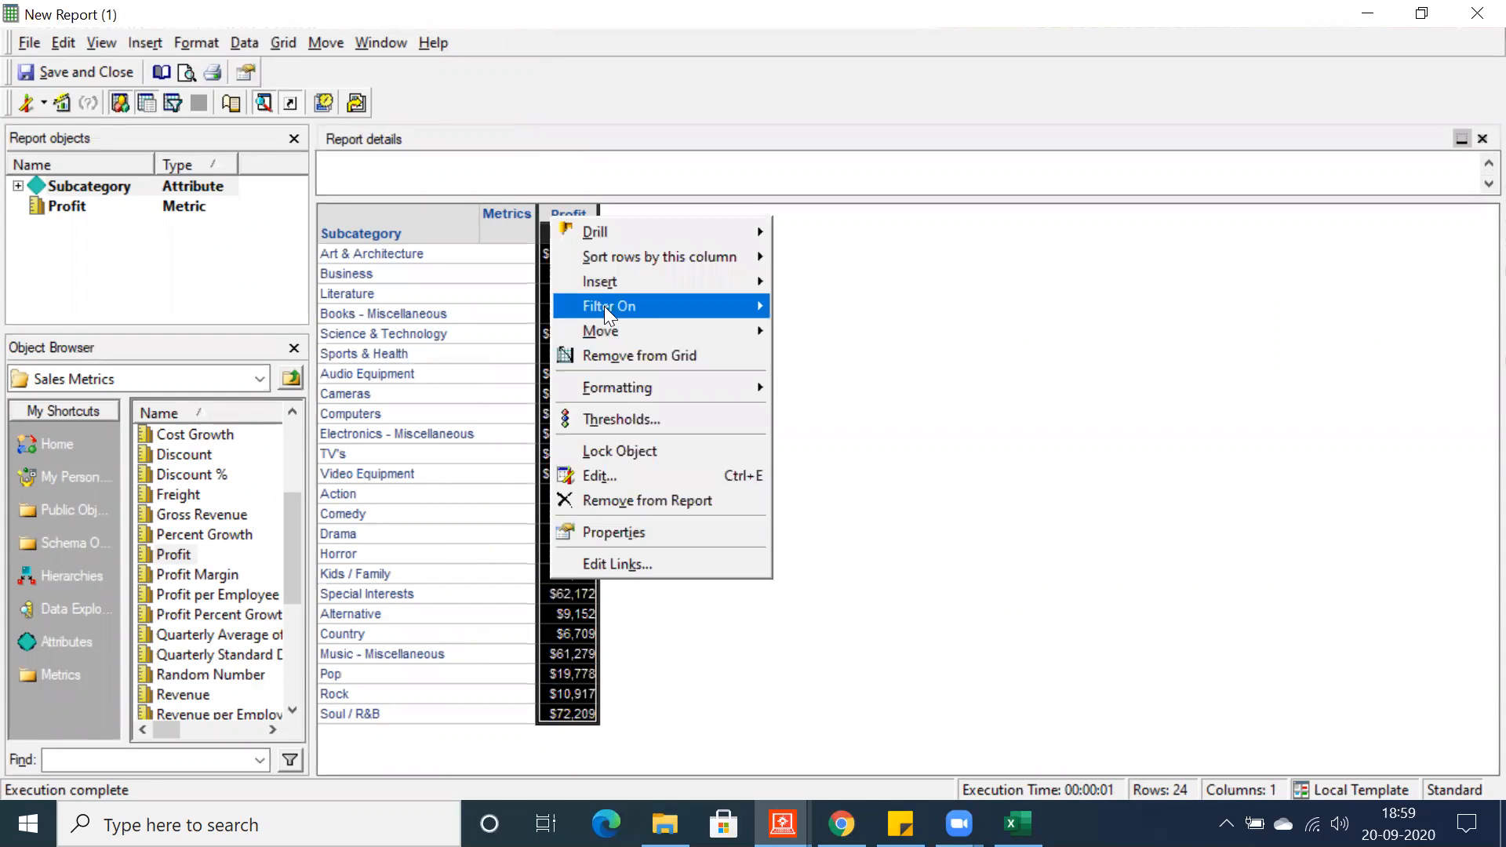
mouse_move(678, 257)
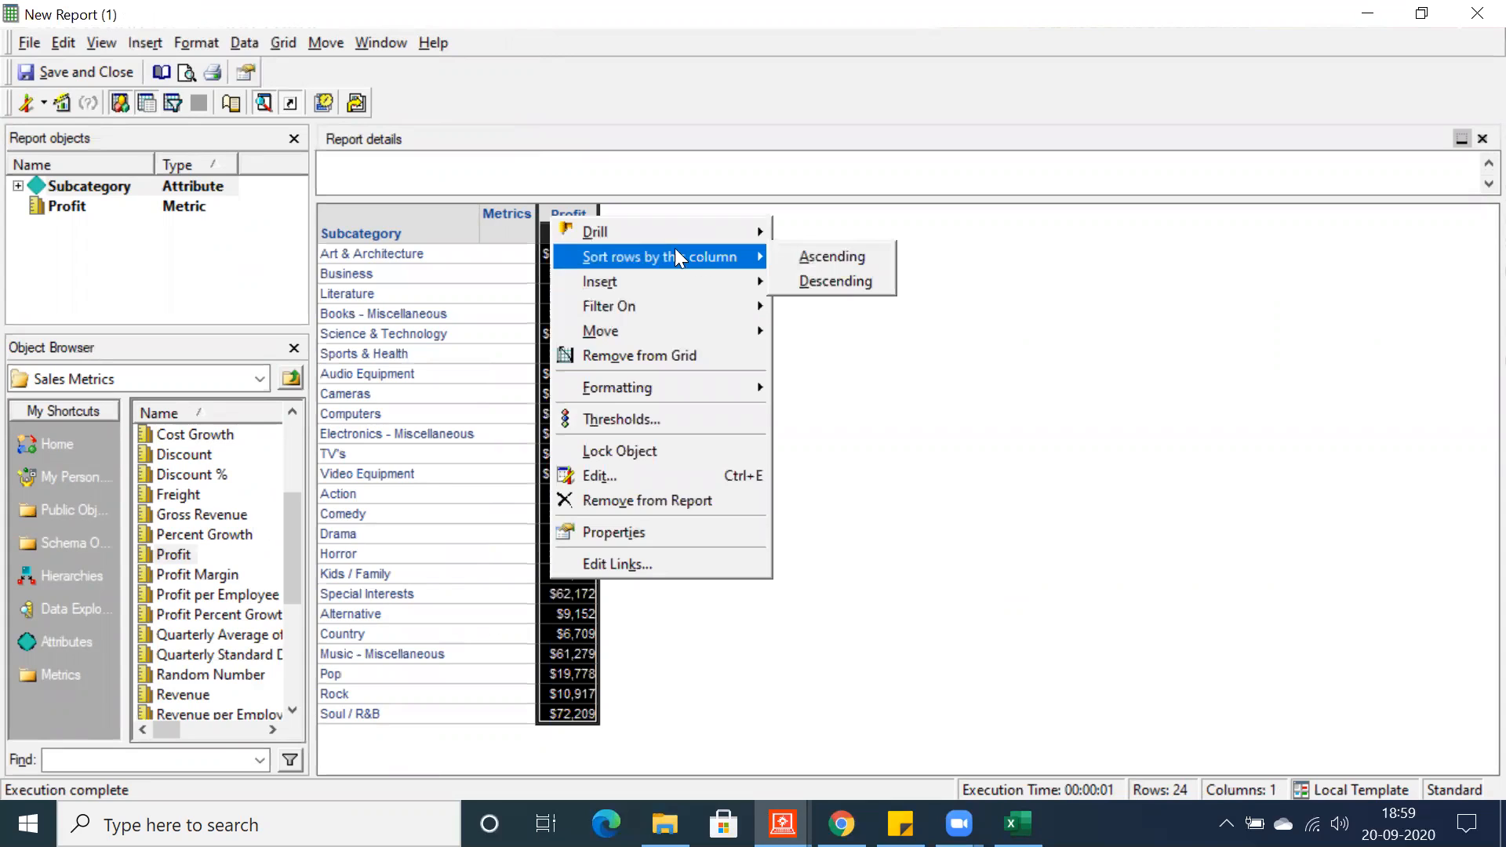
left_click(819, 281)
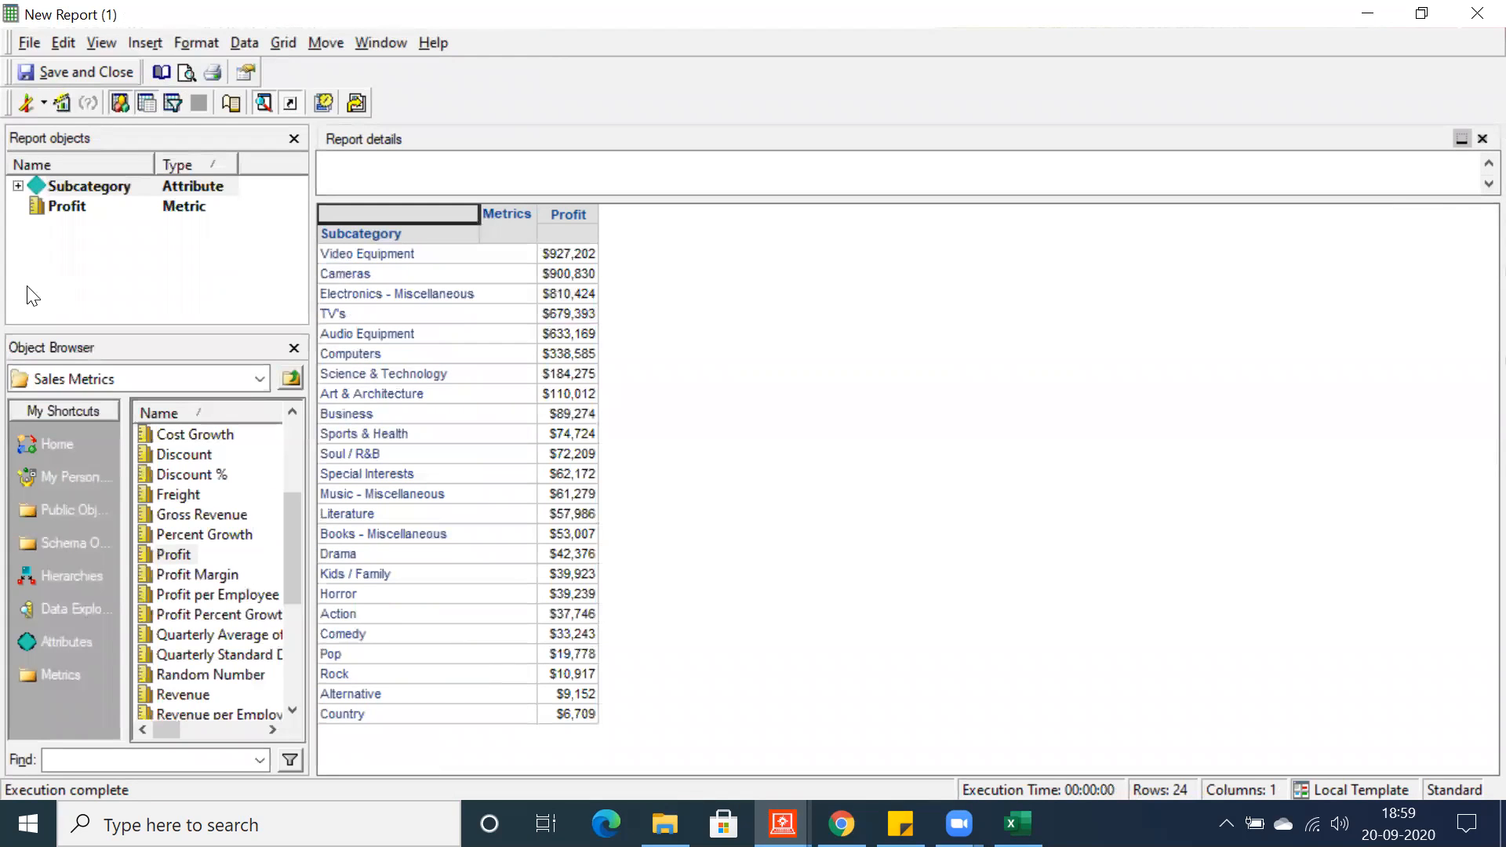
- Add the Top 50 Percent filter from the Public Objects Filters folder to the report filter and run the report
left_click(60, 510)
left_click(164, 534)
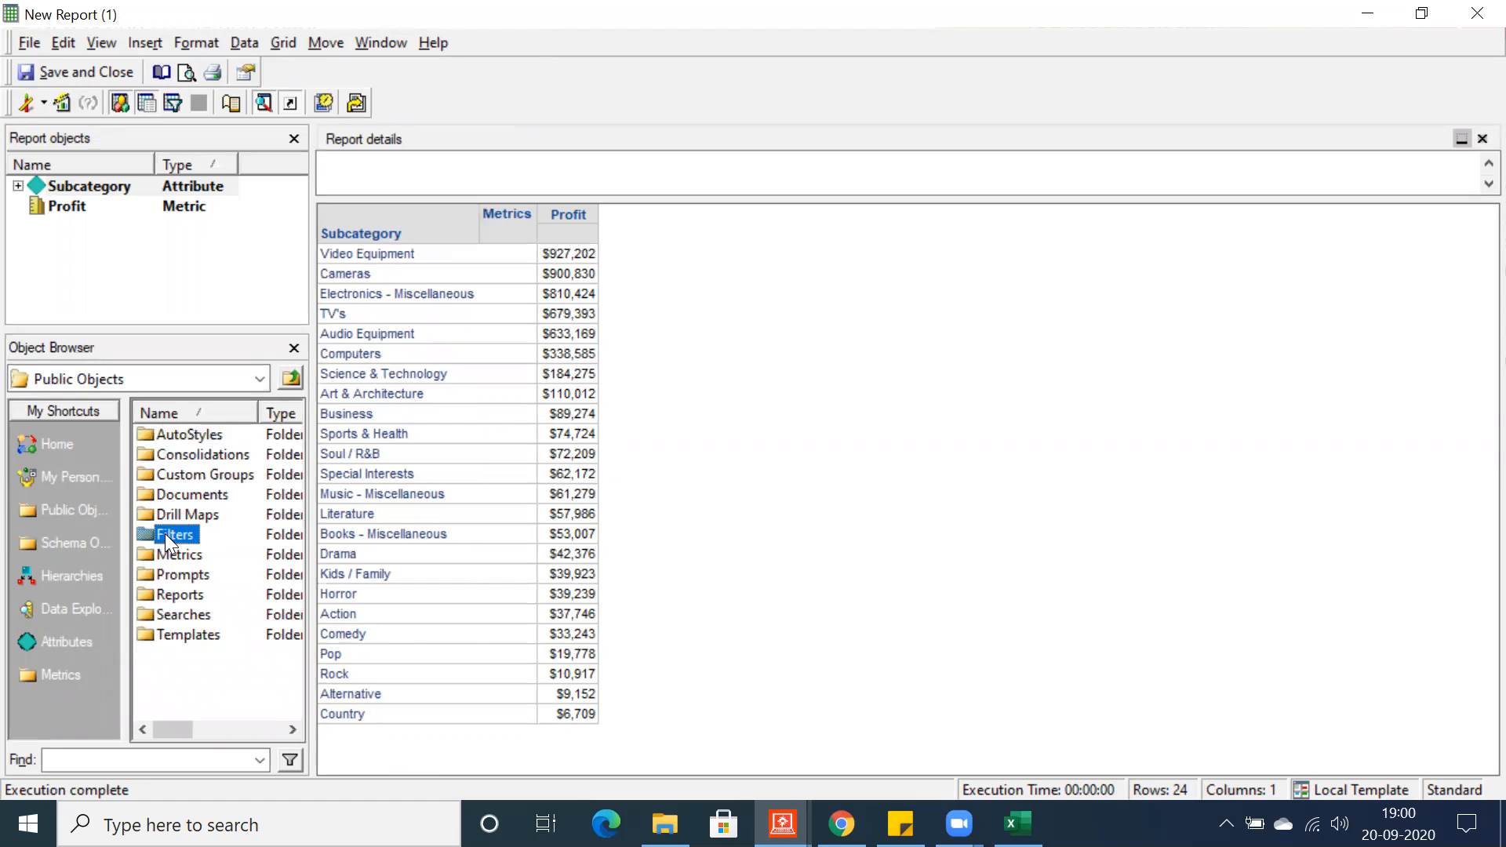
left_click(26, 103)
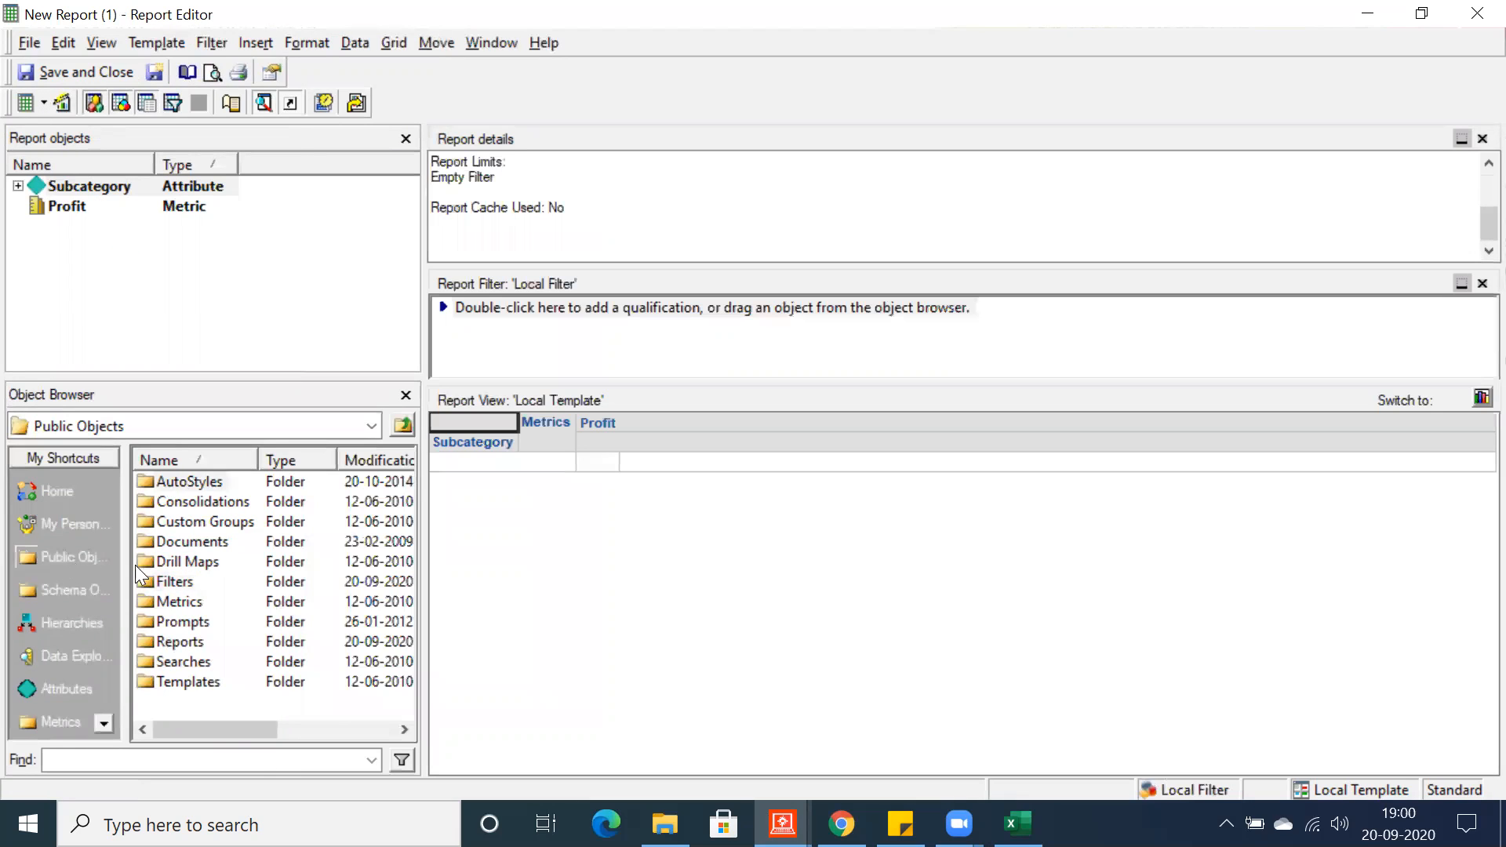
double_click(171, 581)
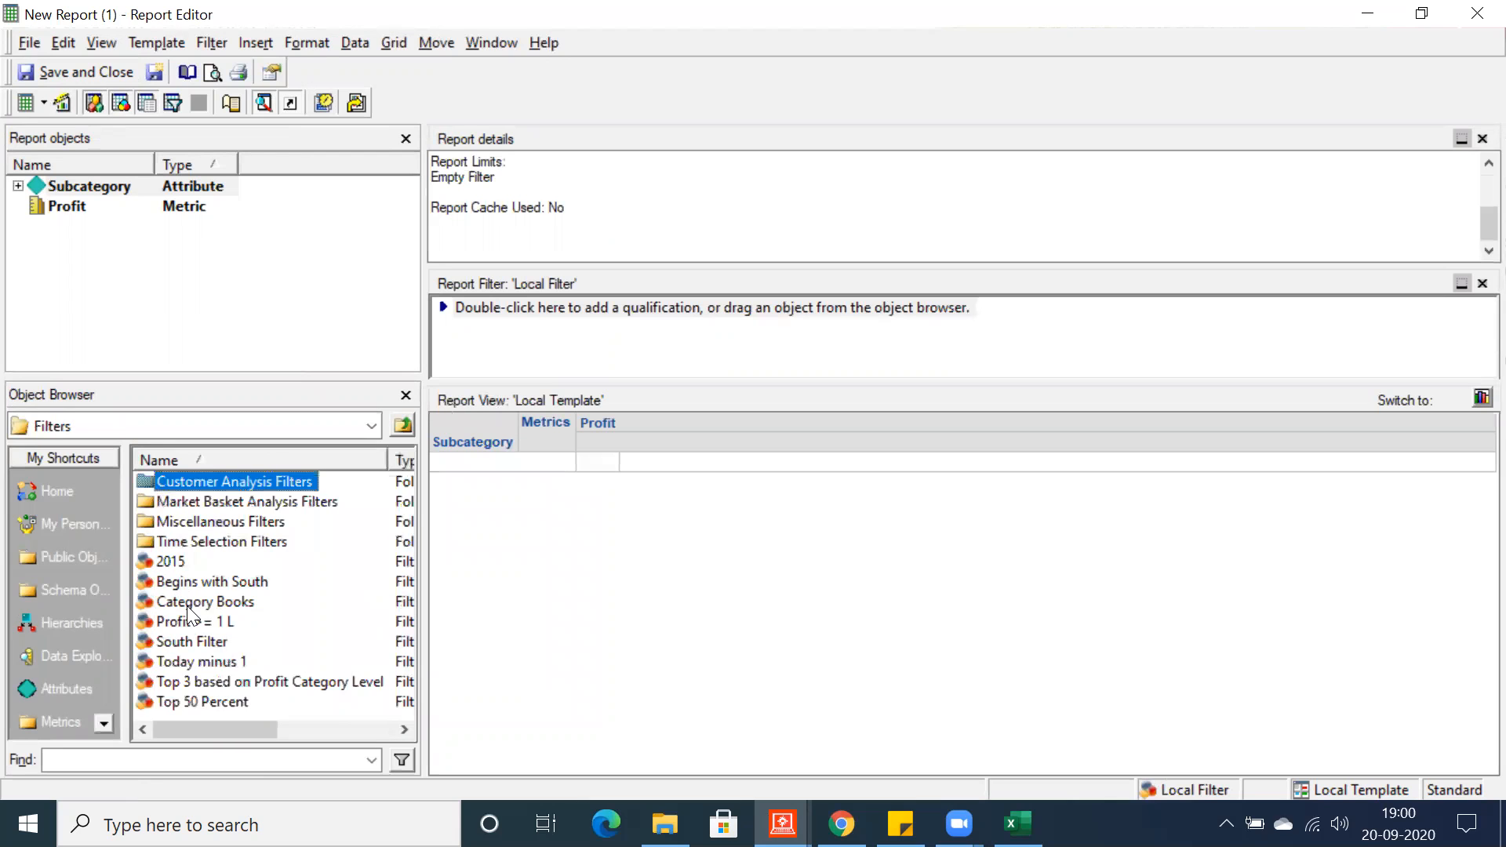
right_click(185, 700)
left_click(279, 458)
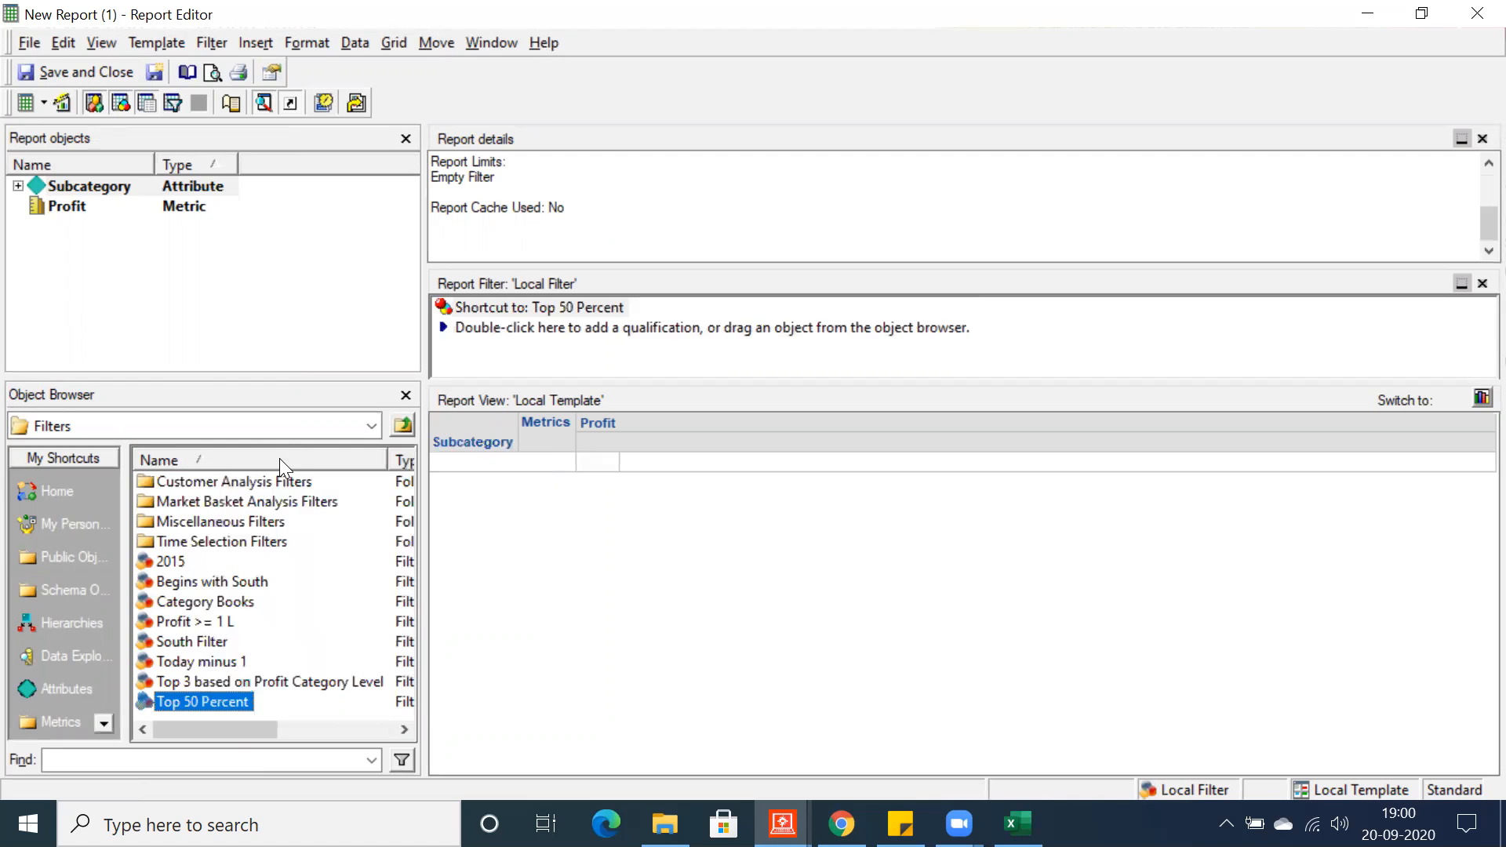
left_click(27, 108)
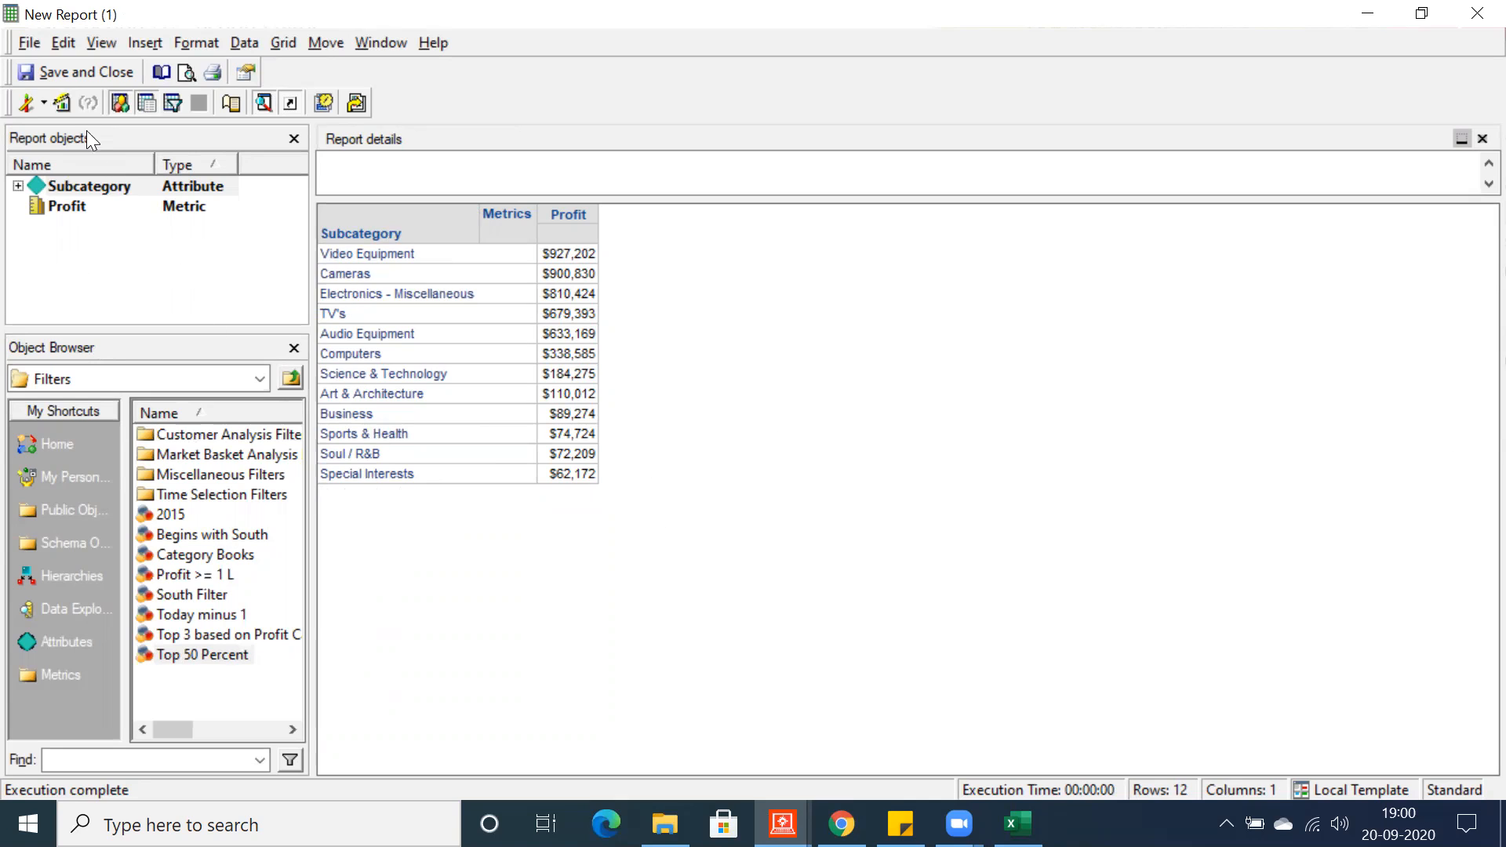
- Save and close the report as Metric Percent top 50 in the Reports folder
left_click(63, 71)
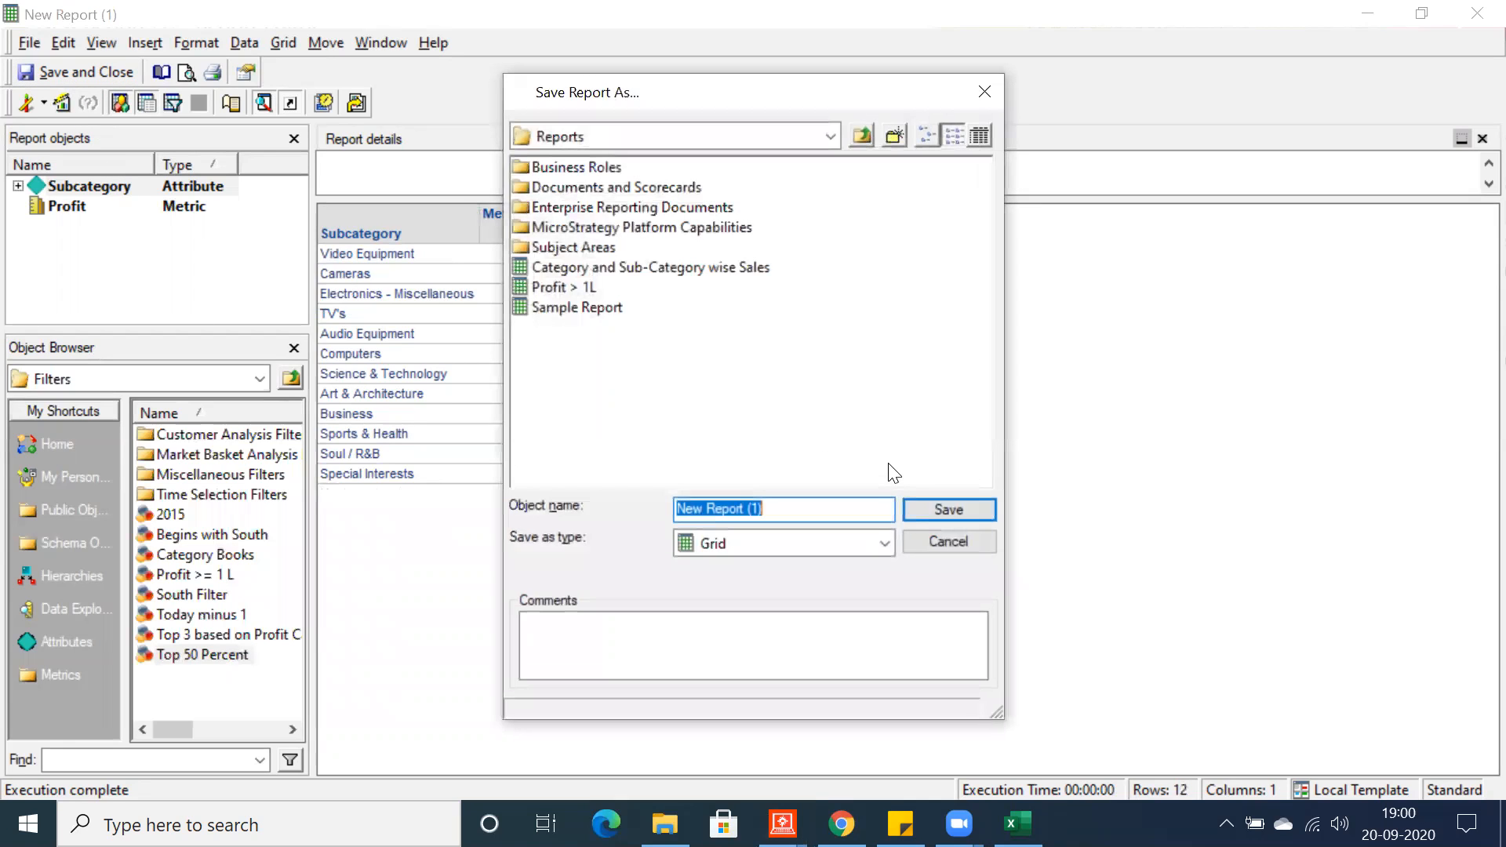
type("Metric ")
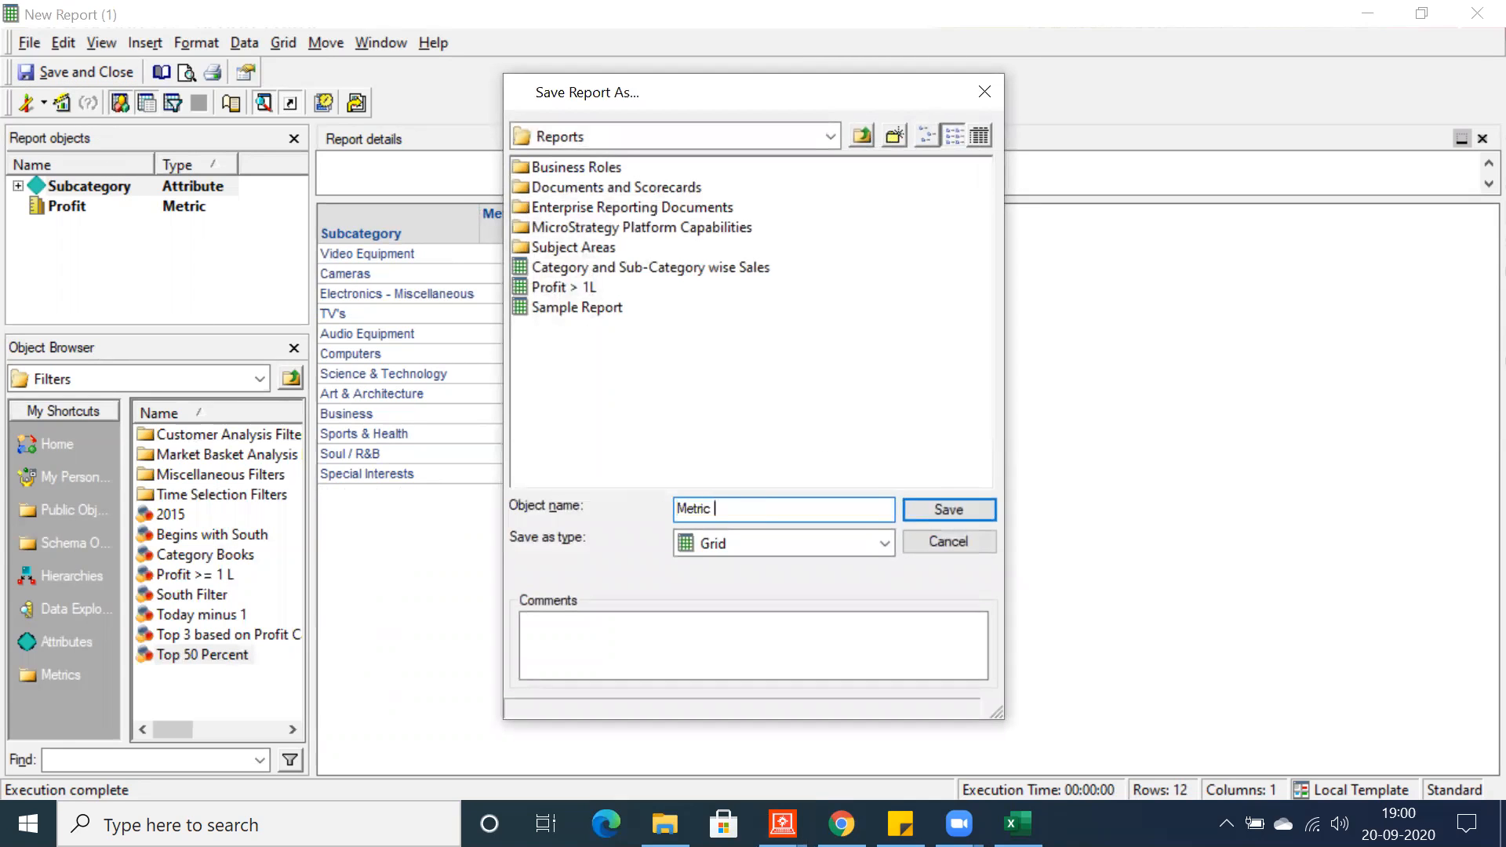
type("Percent top 50")
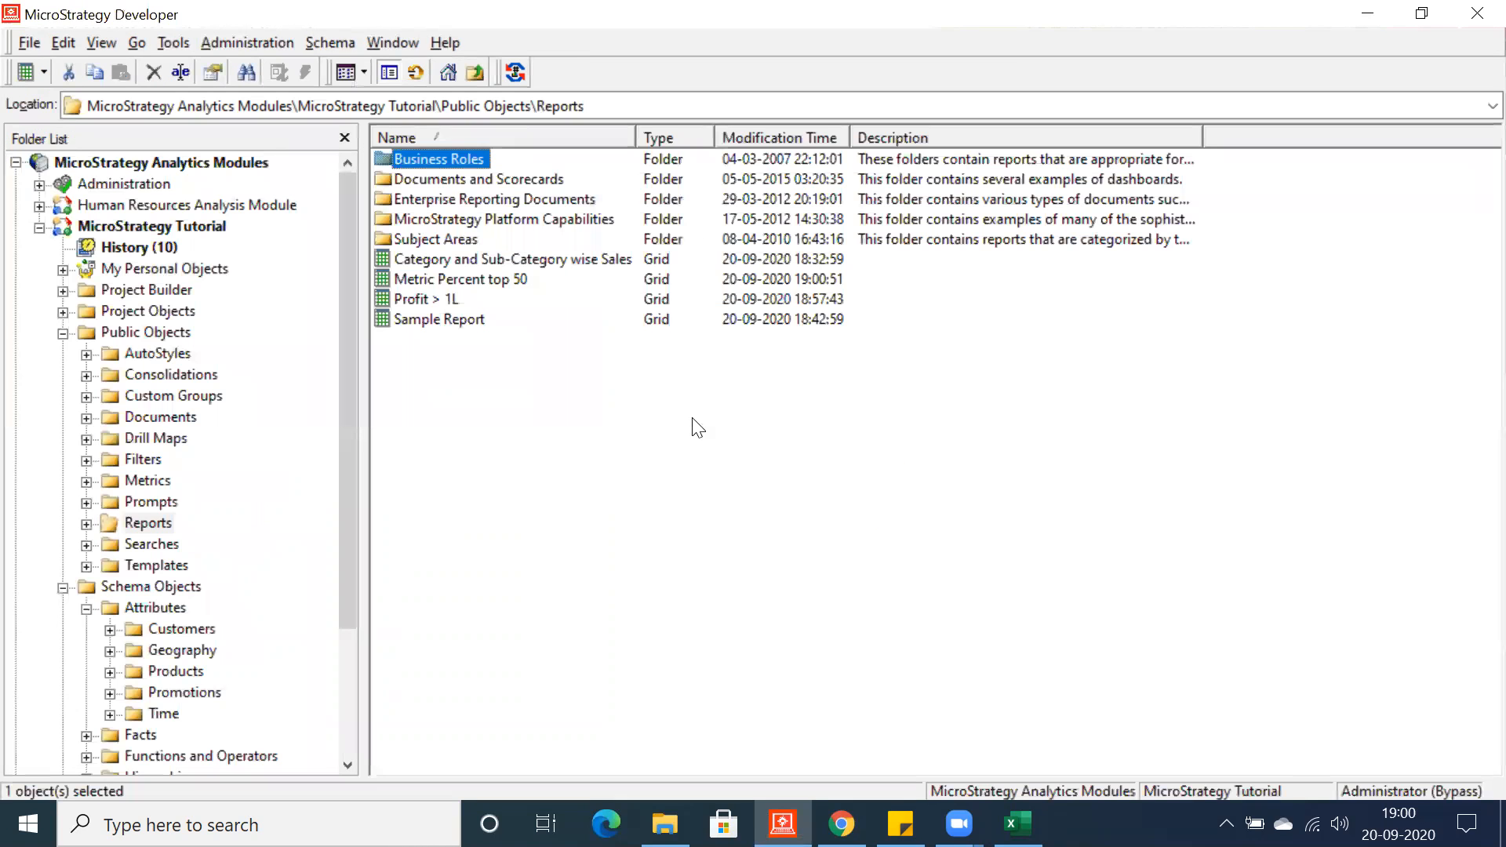
- Show the contents of the Filters folder under Public Objects
left_click(723, 441)
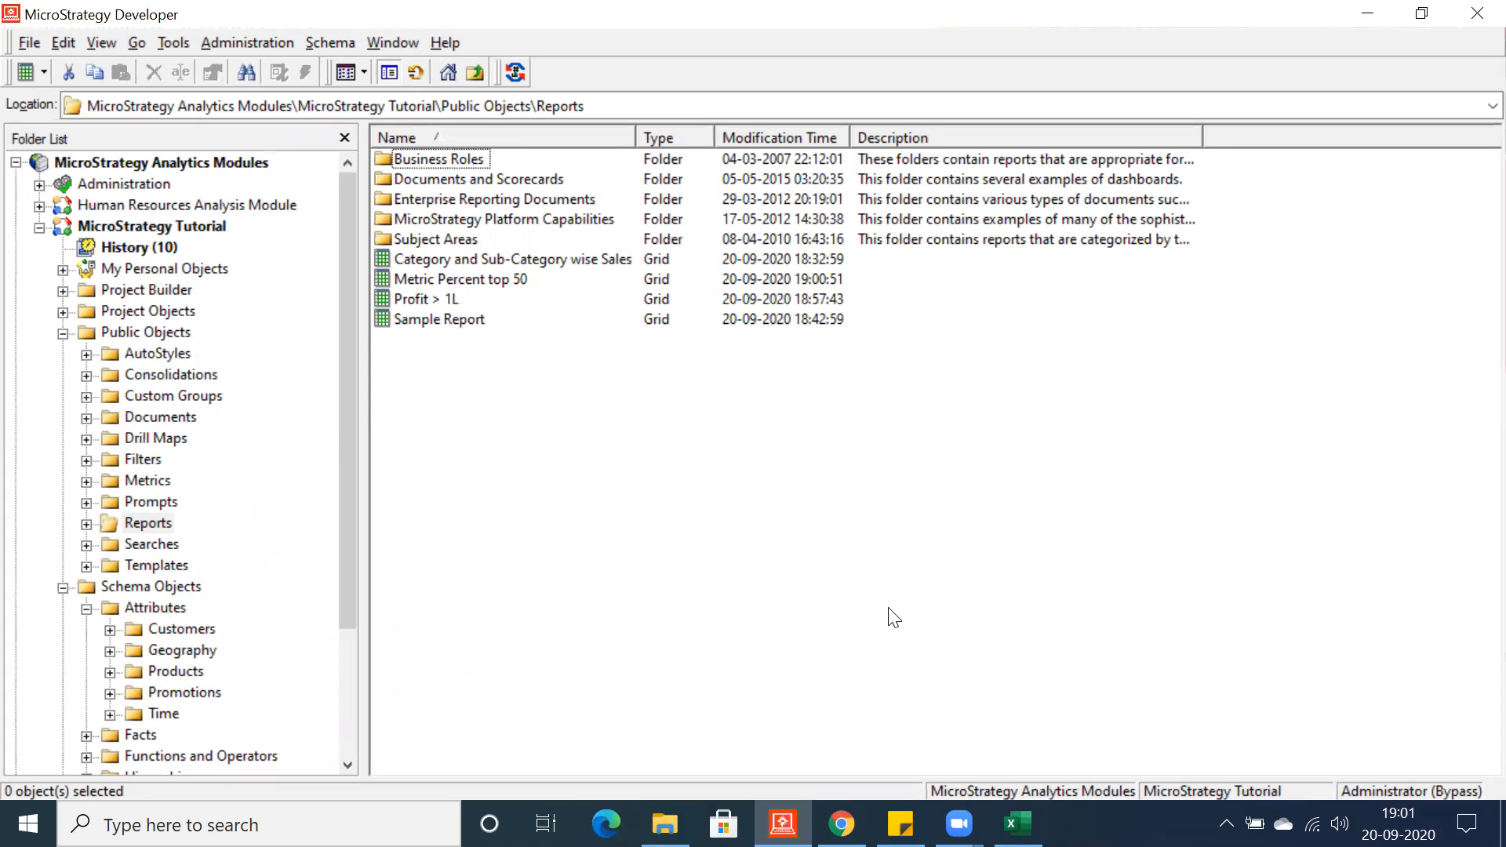
left_click(468, 321)
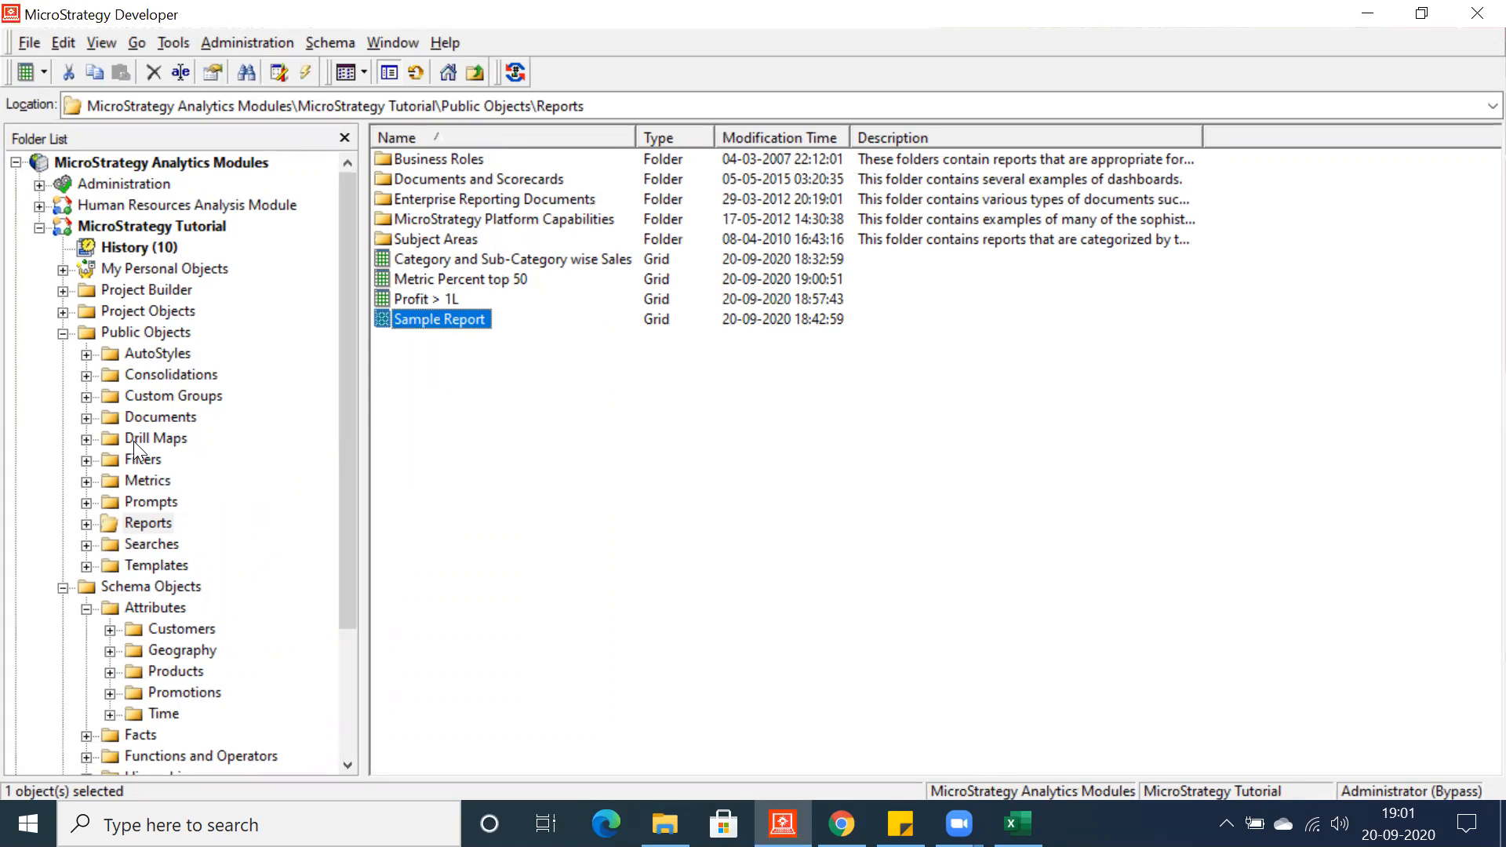
left_click(138, 461)
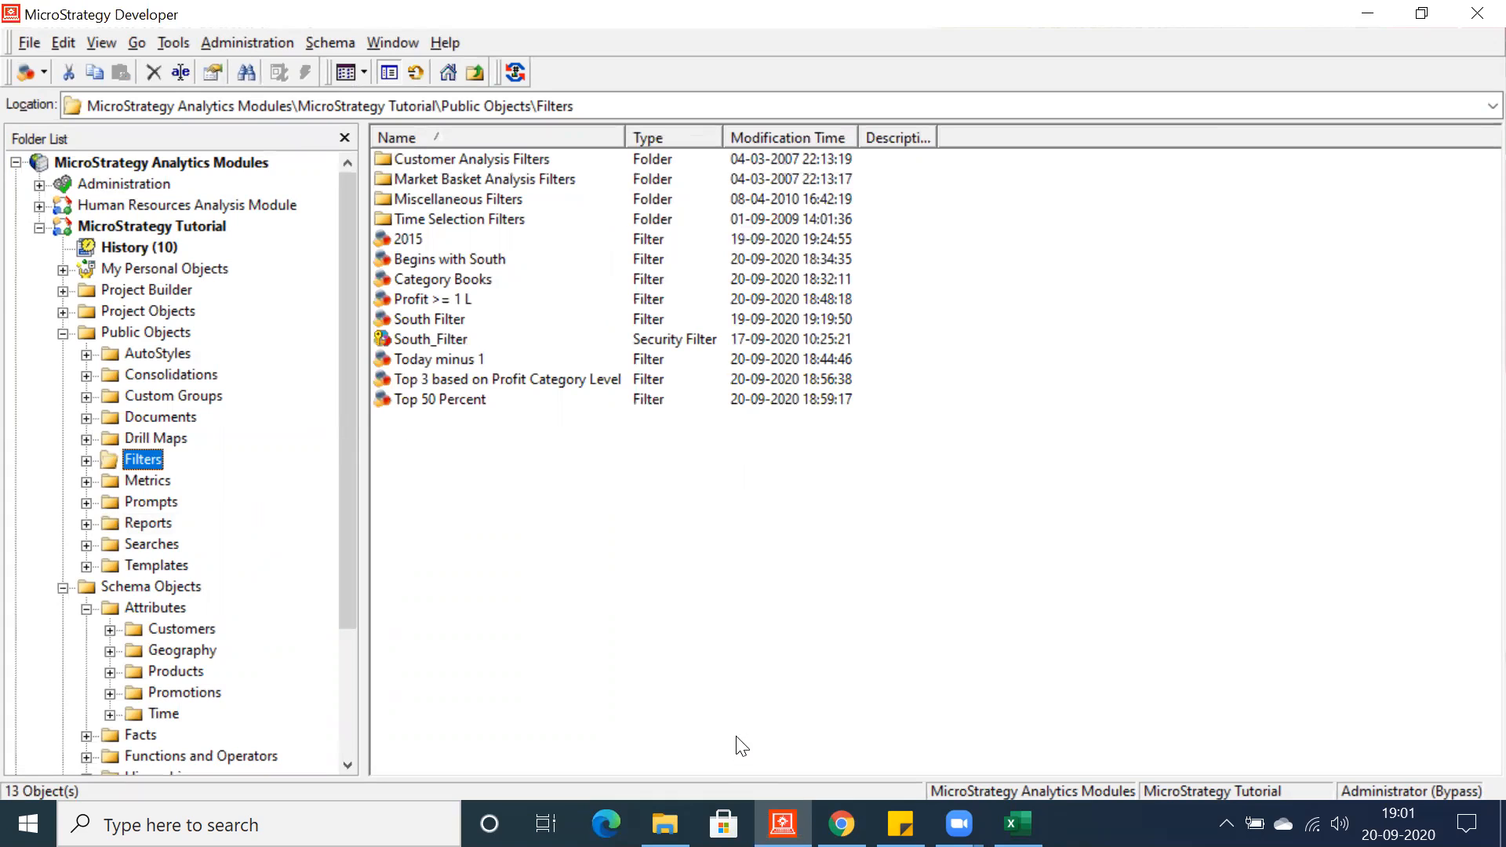
- Switch to Excel and review the Sheet4 notes on attribute and set qualification, including the metric options Values, Rank and percent
left_click(1017, 823)
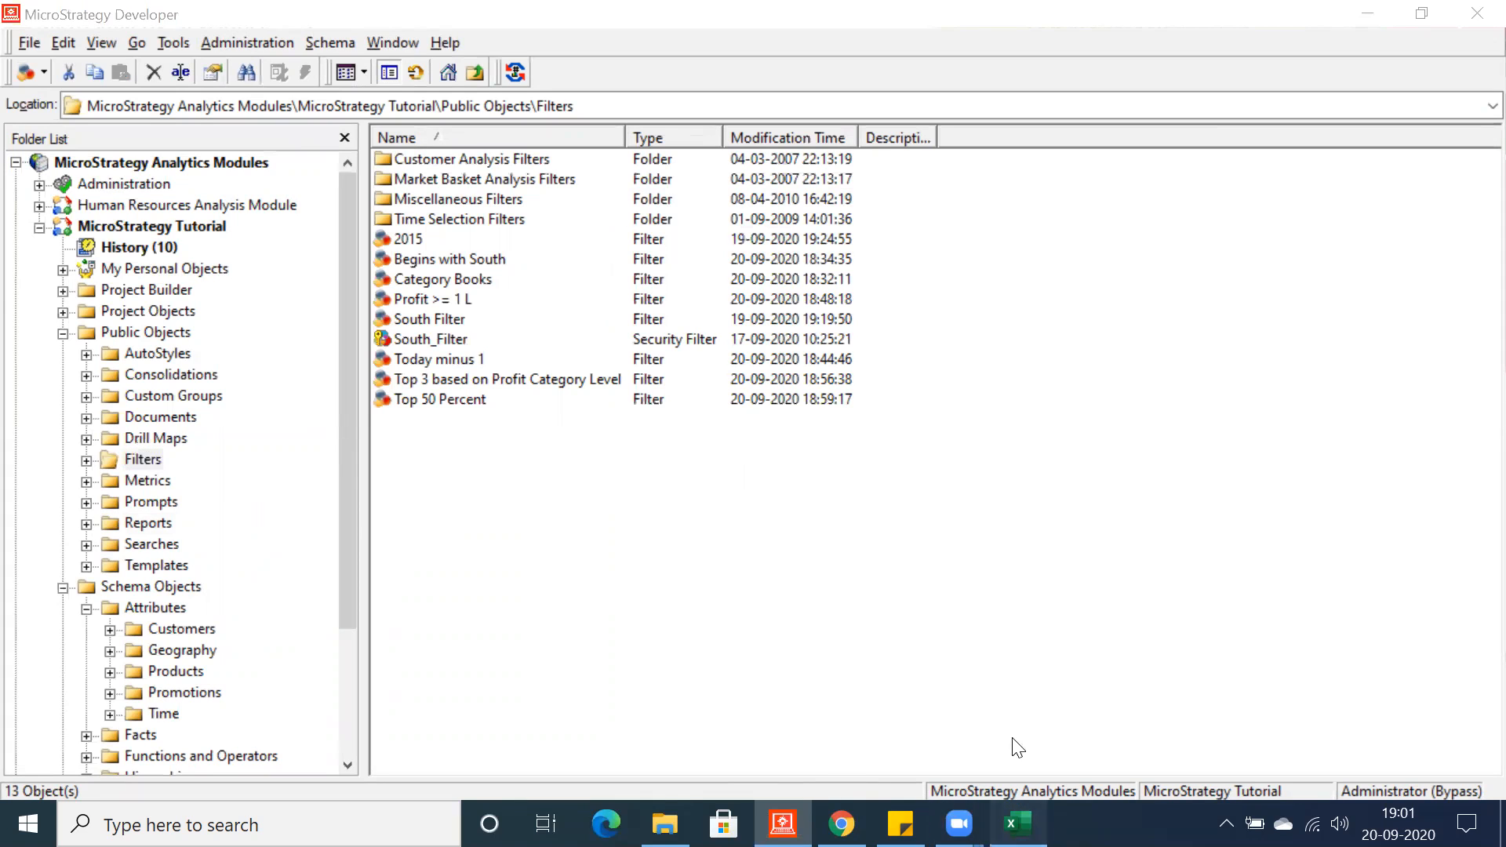
left_click(163, 547)
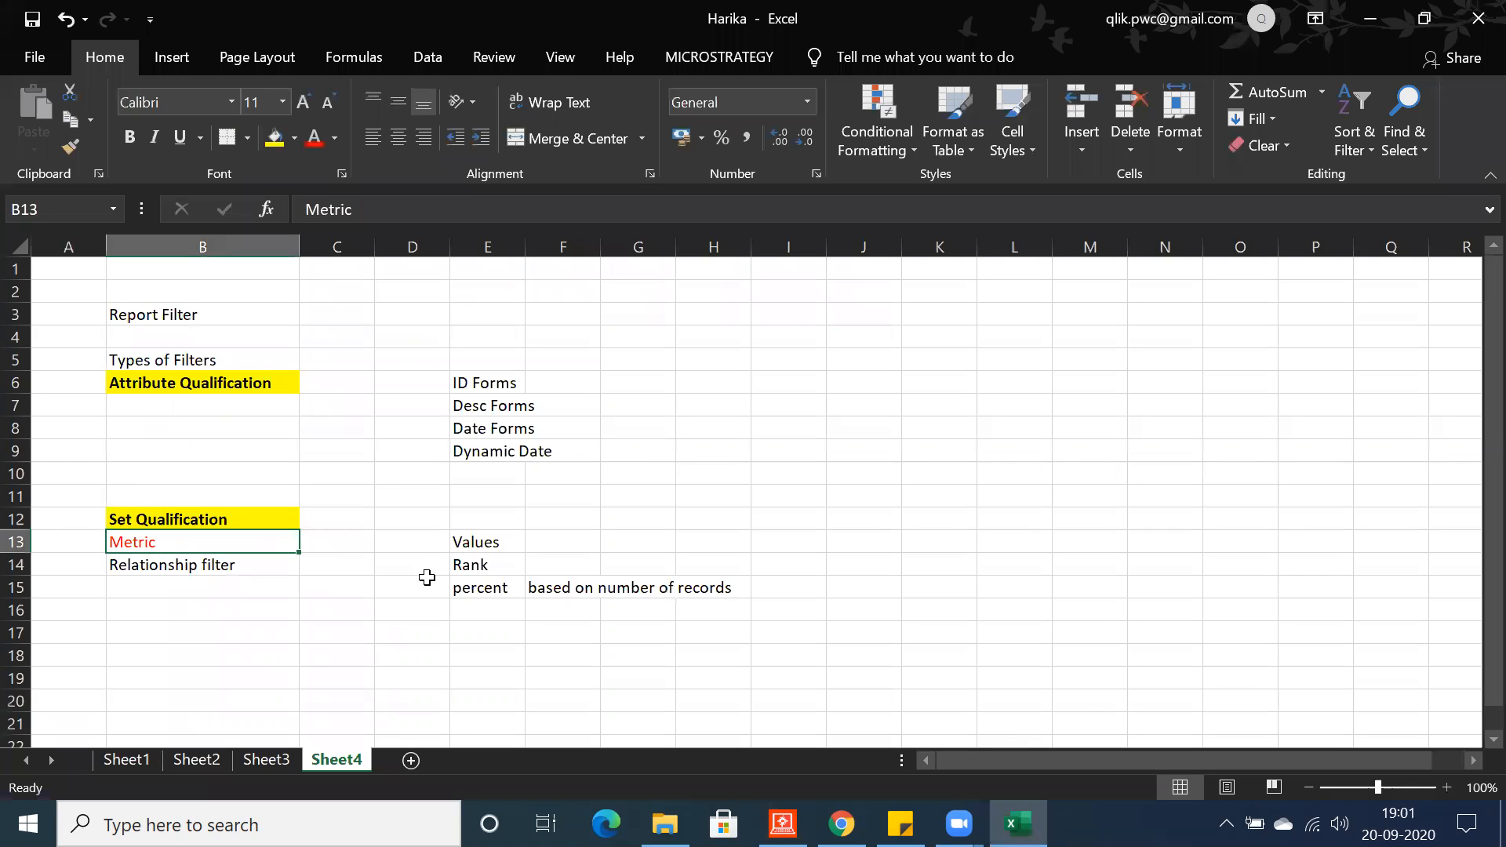
left_click(466, 541)
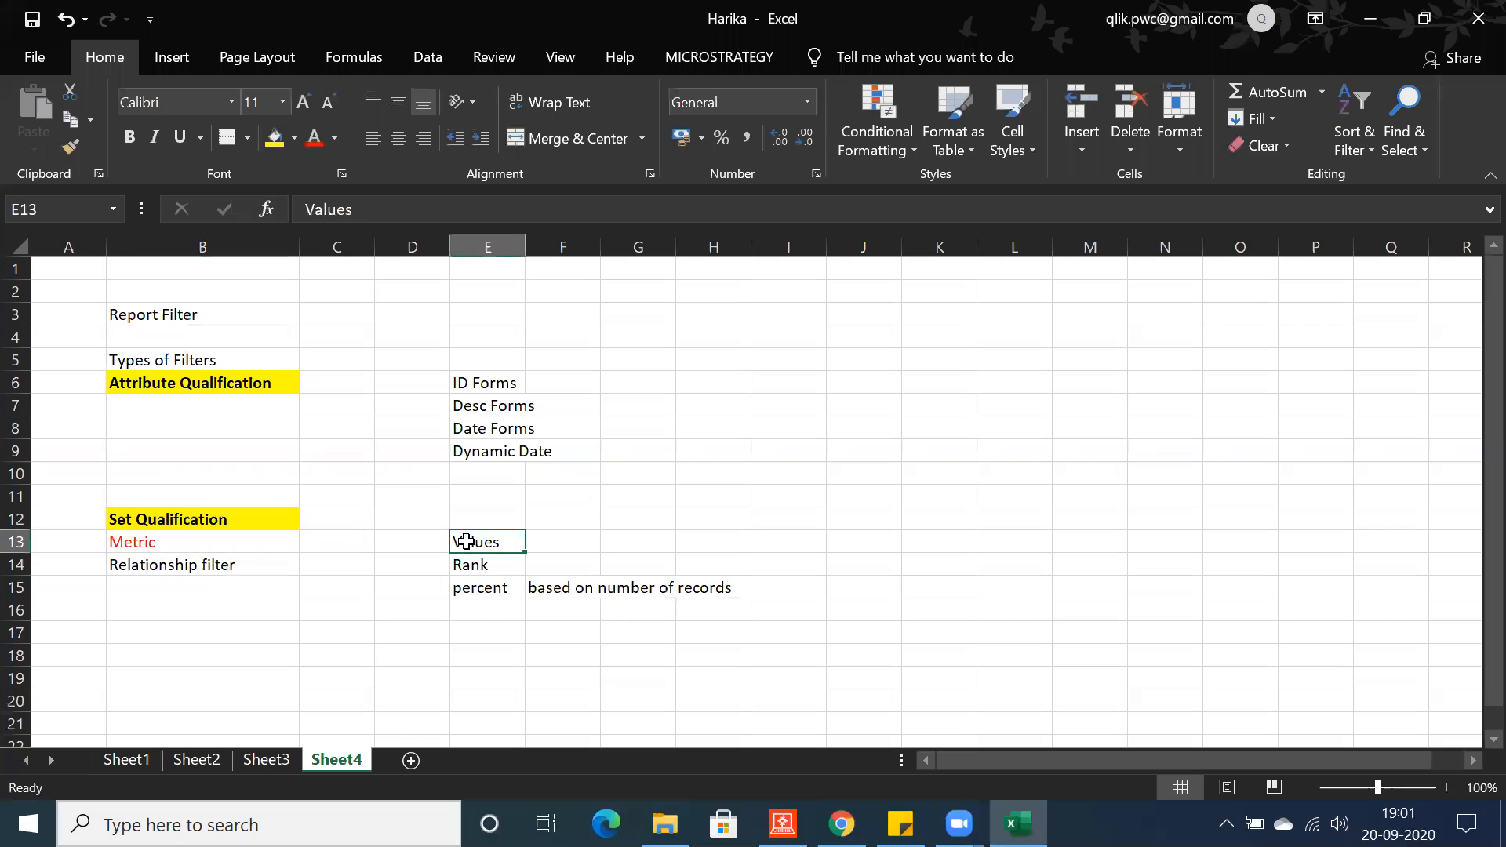
left_click(660, 541)
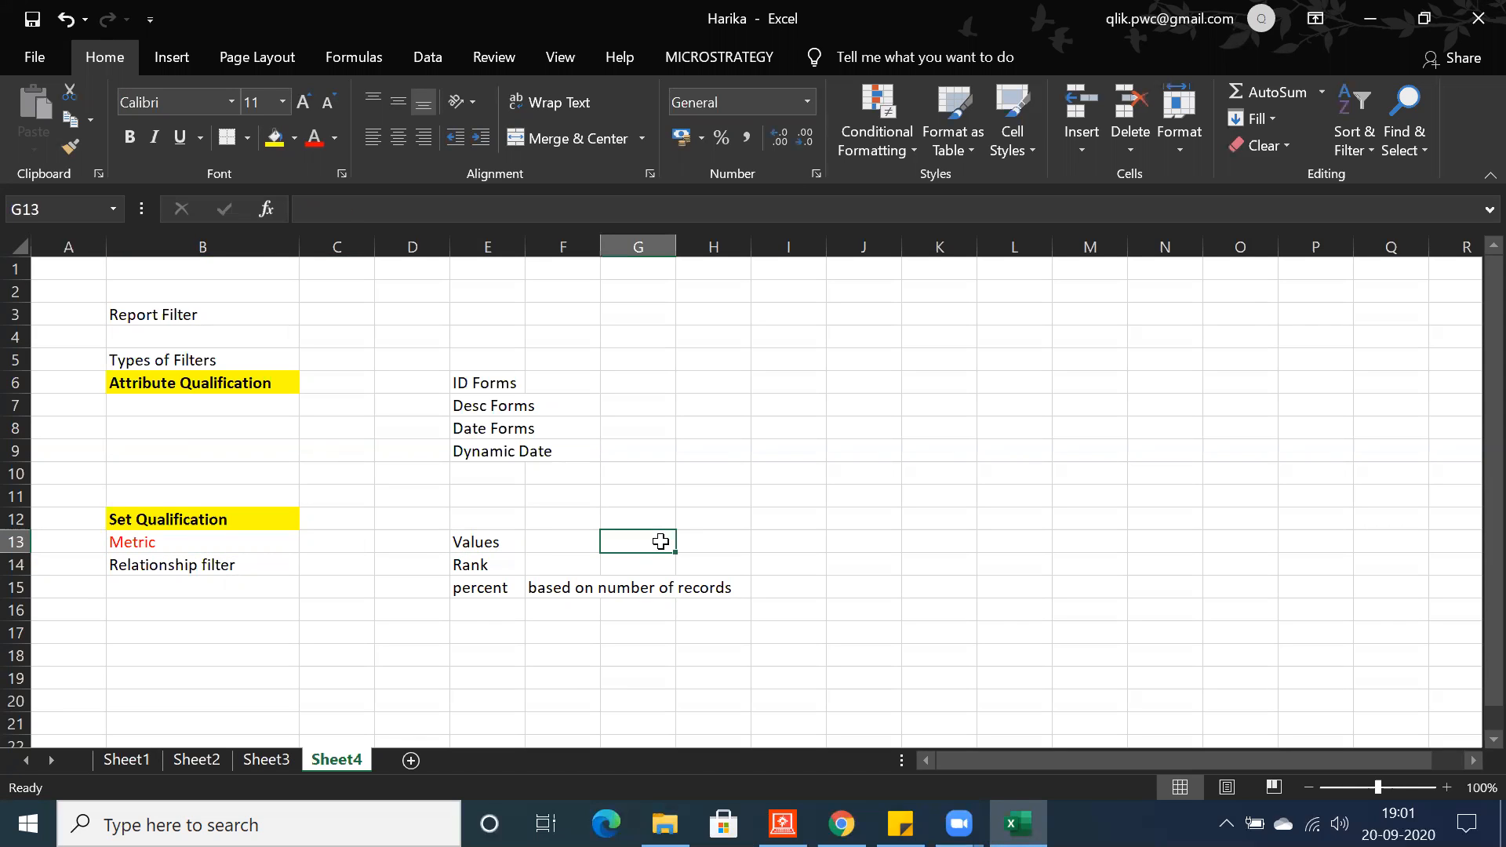
left_click(466, 571)
left_click(668, 559)
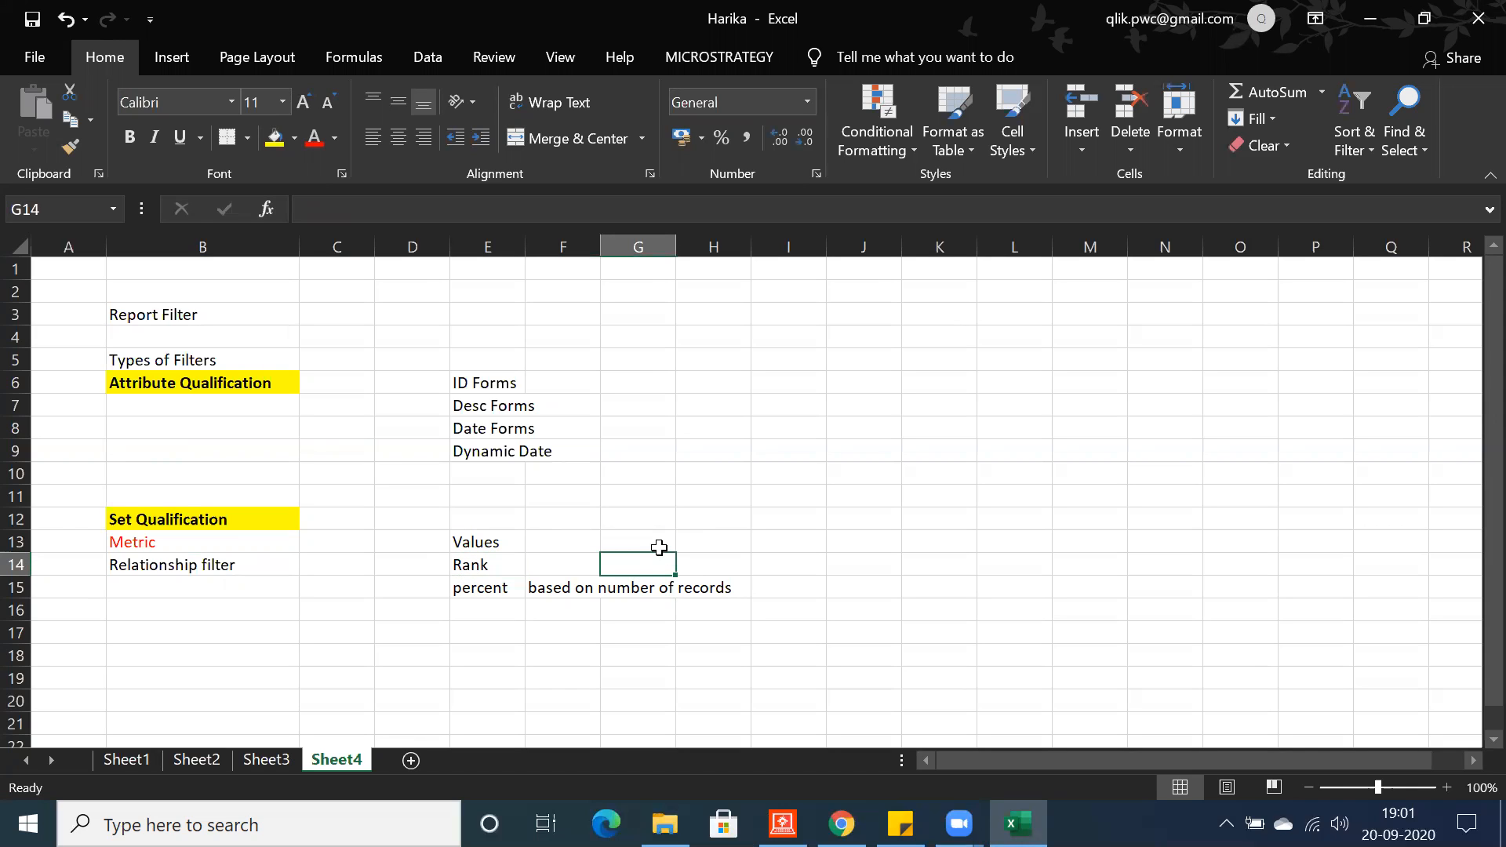
left_click(470, 565)
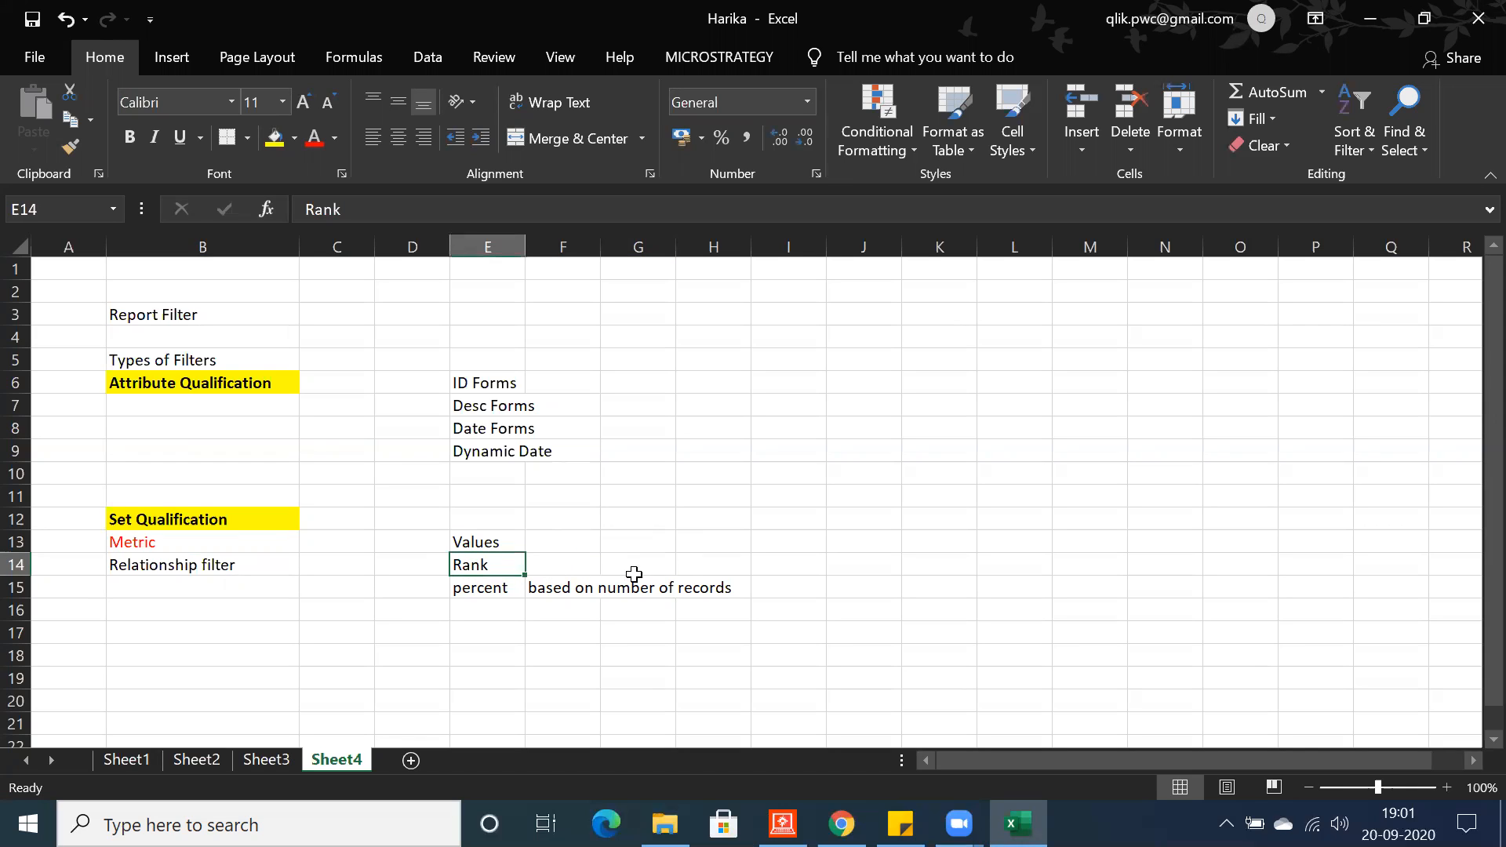
left_click(658, 566)
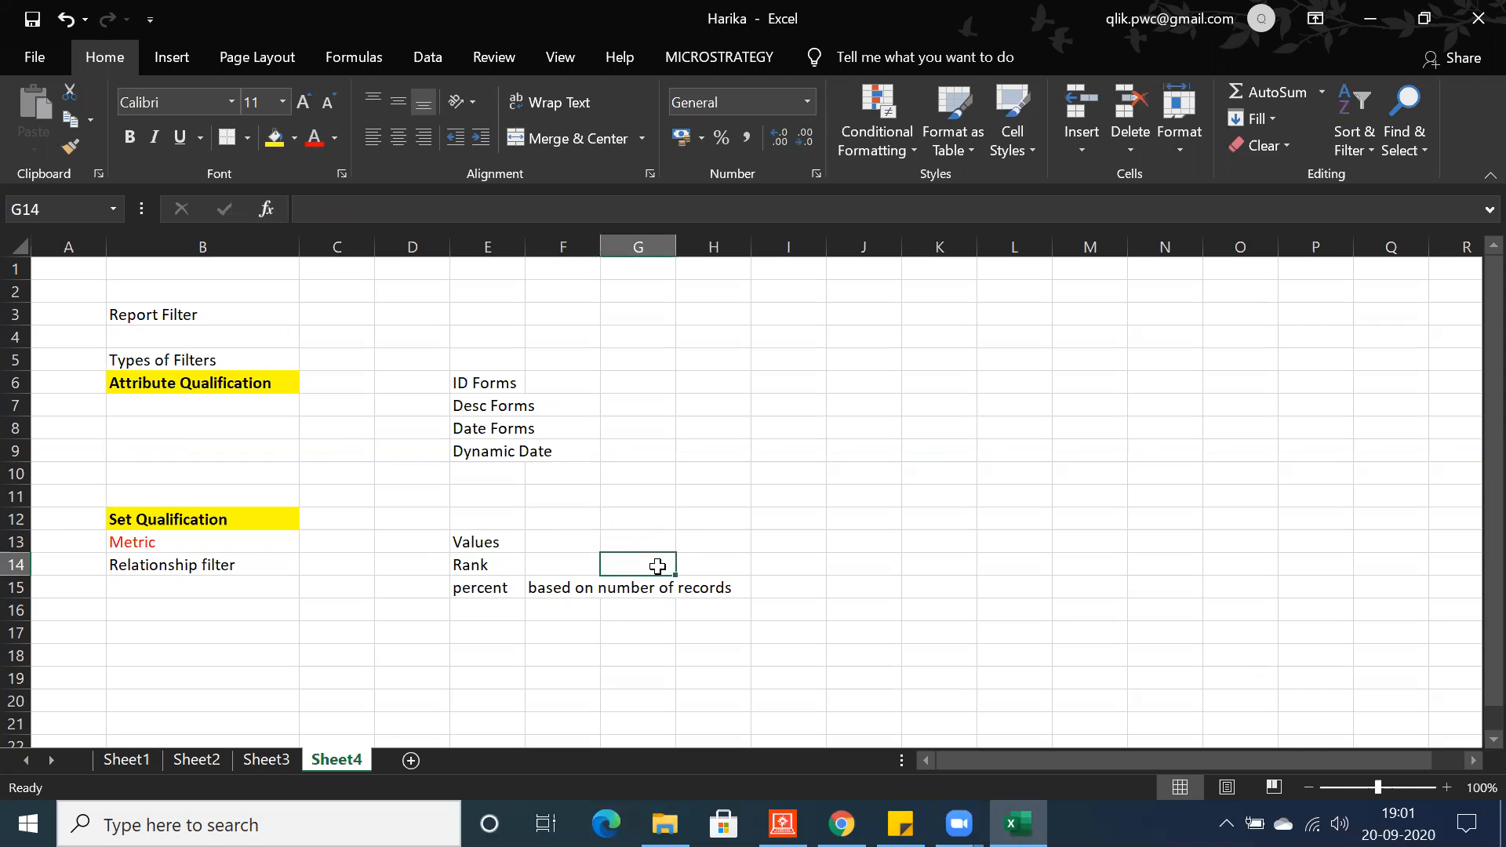
left_click(472, 568)
left_click(475, 588)
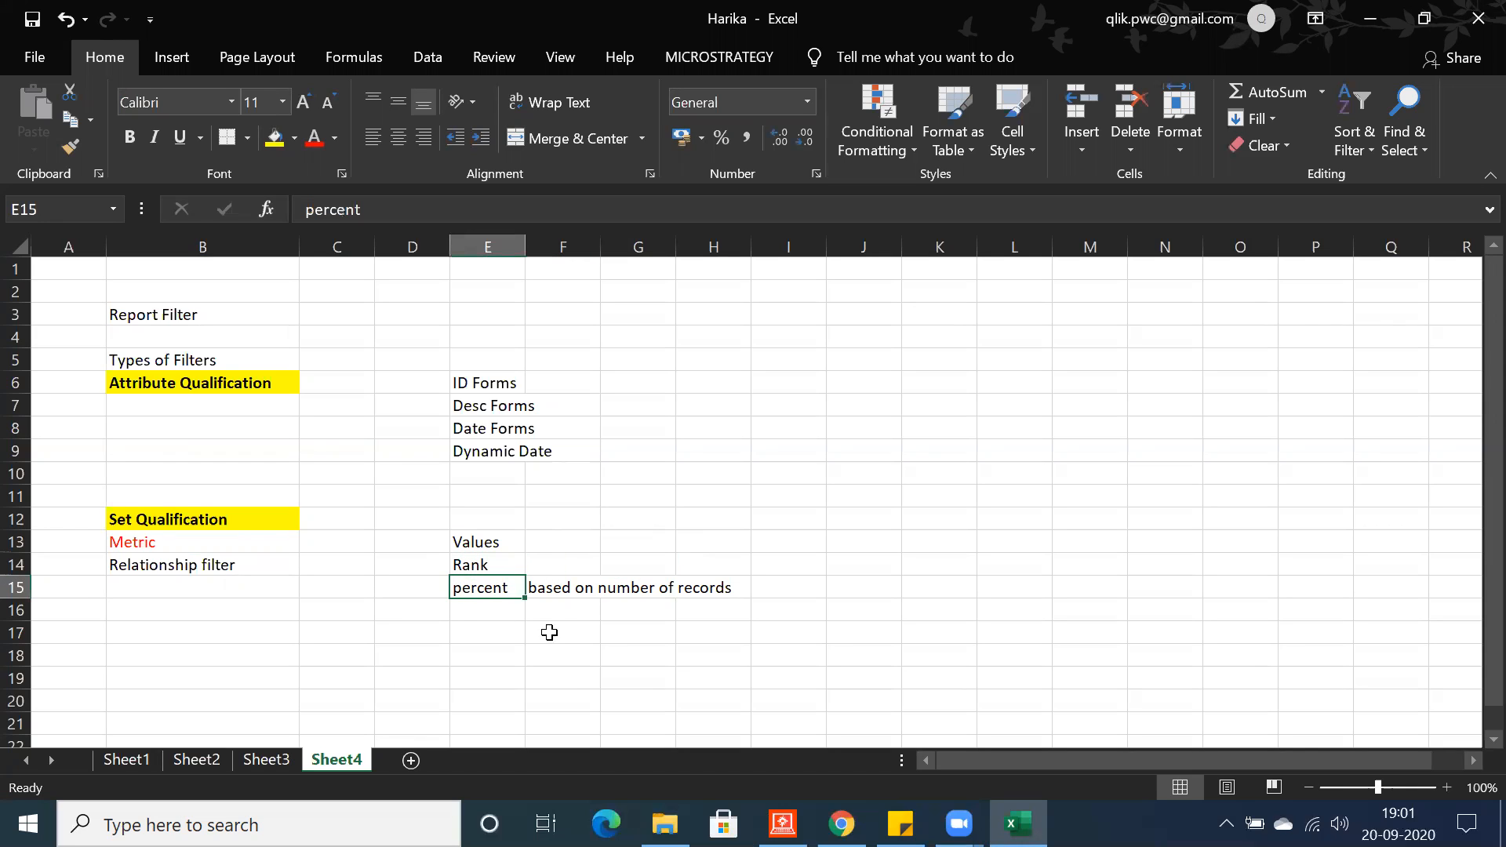
left_click(577, 593)
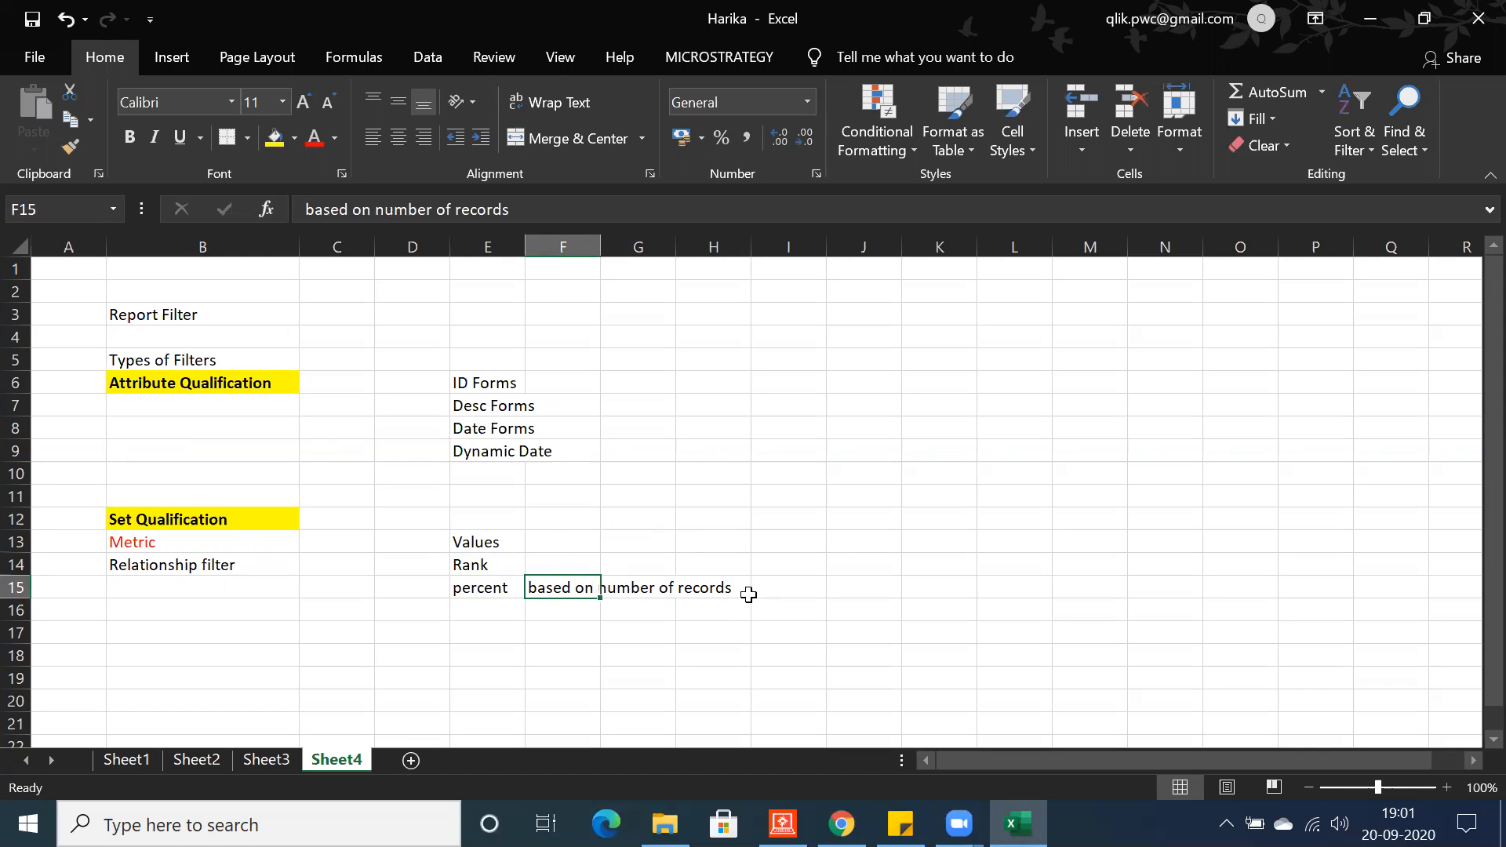
left_click(773, 587)
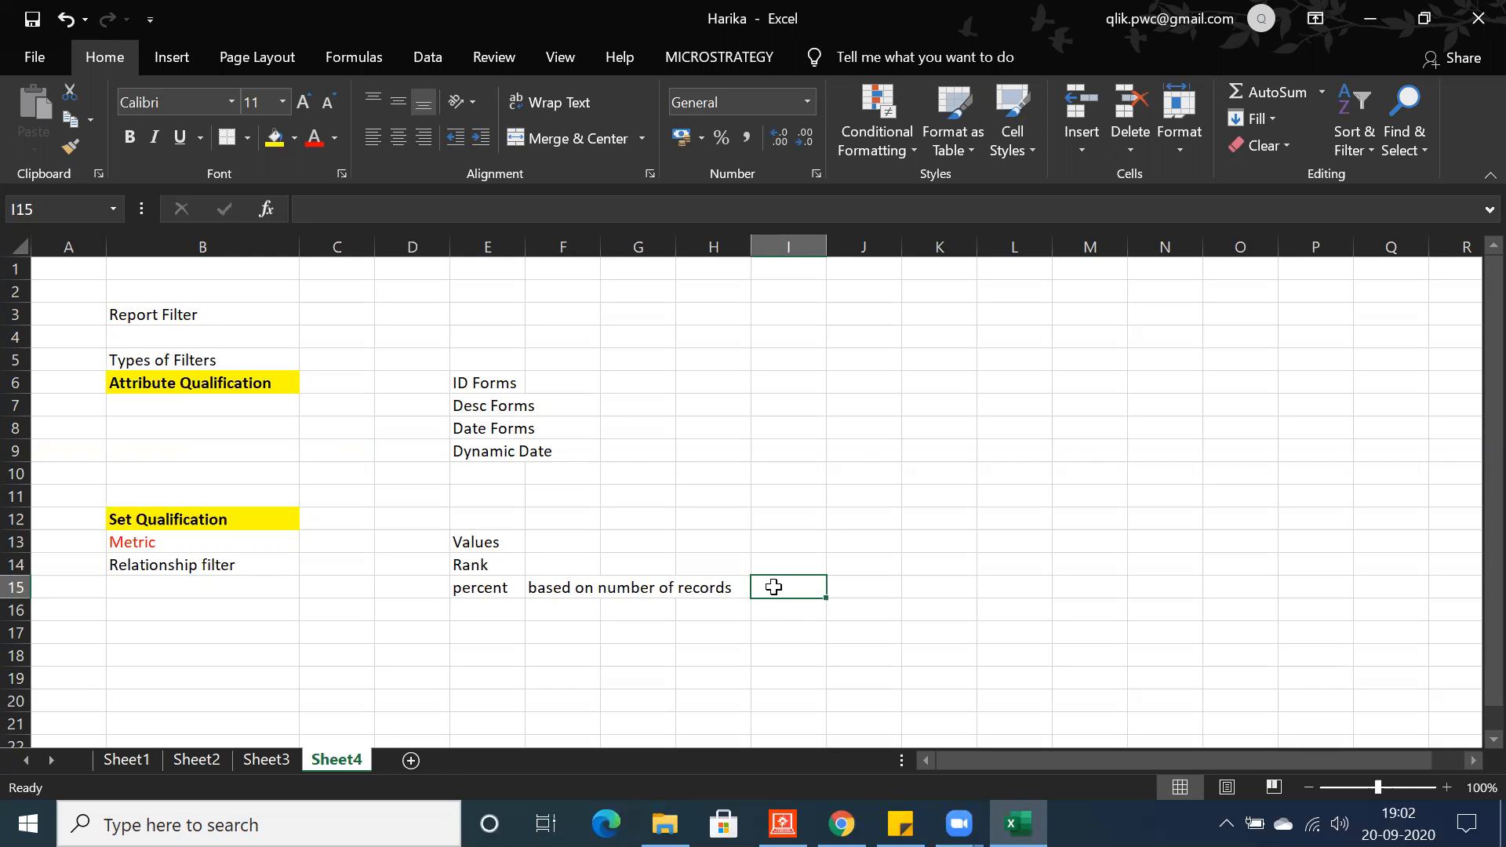
left_click(220, 511)
left_click(245, 384)
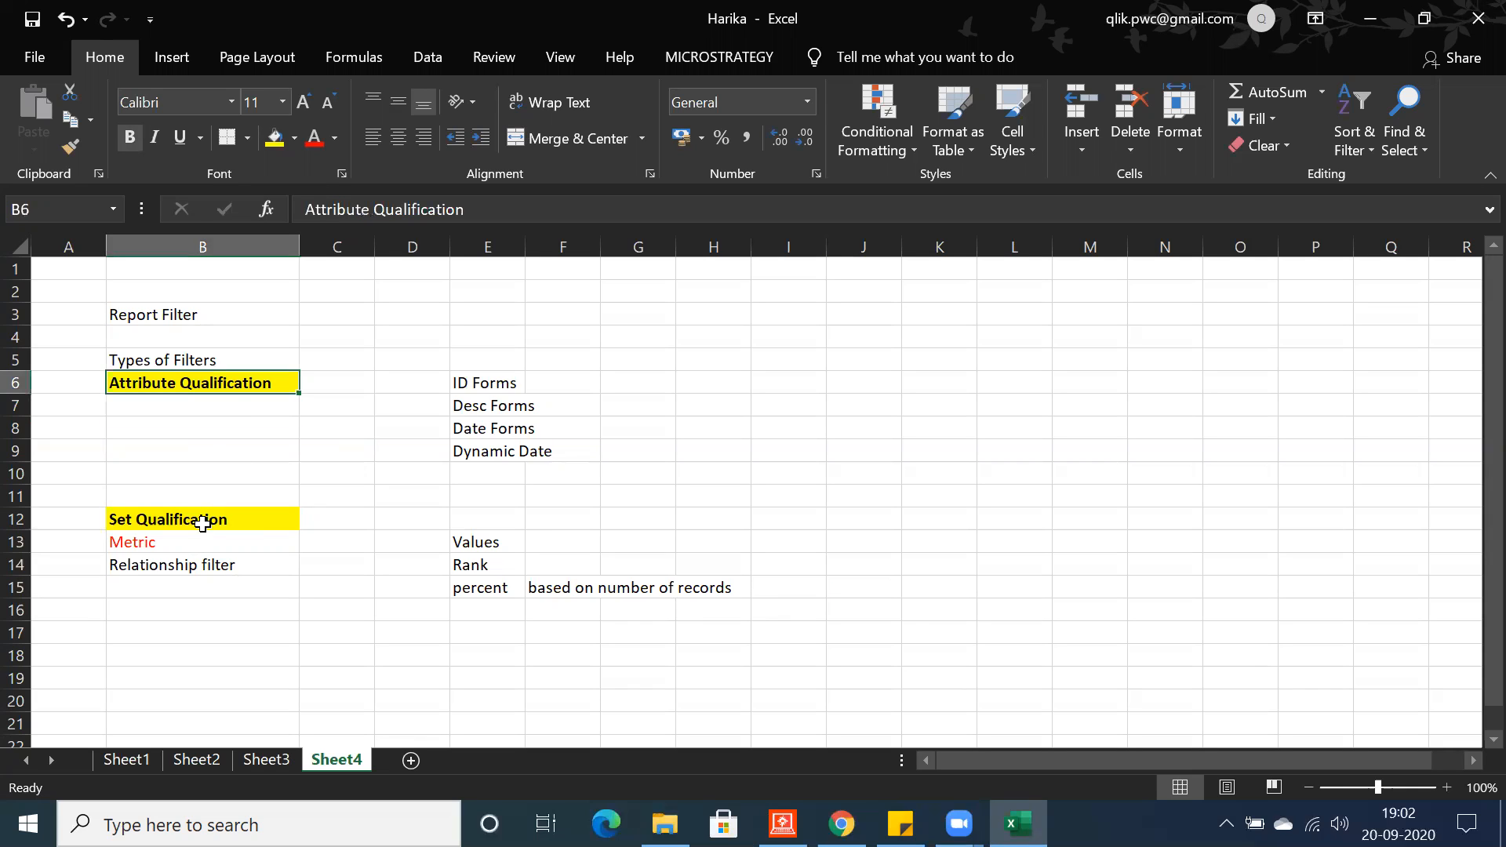
left_click(202, 523)
left_click(169, 545)
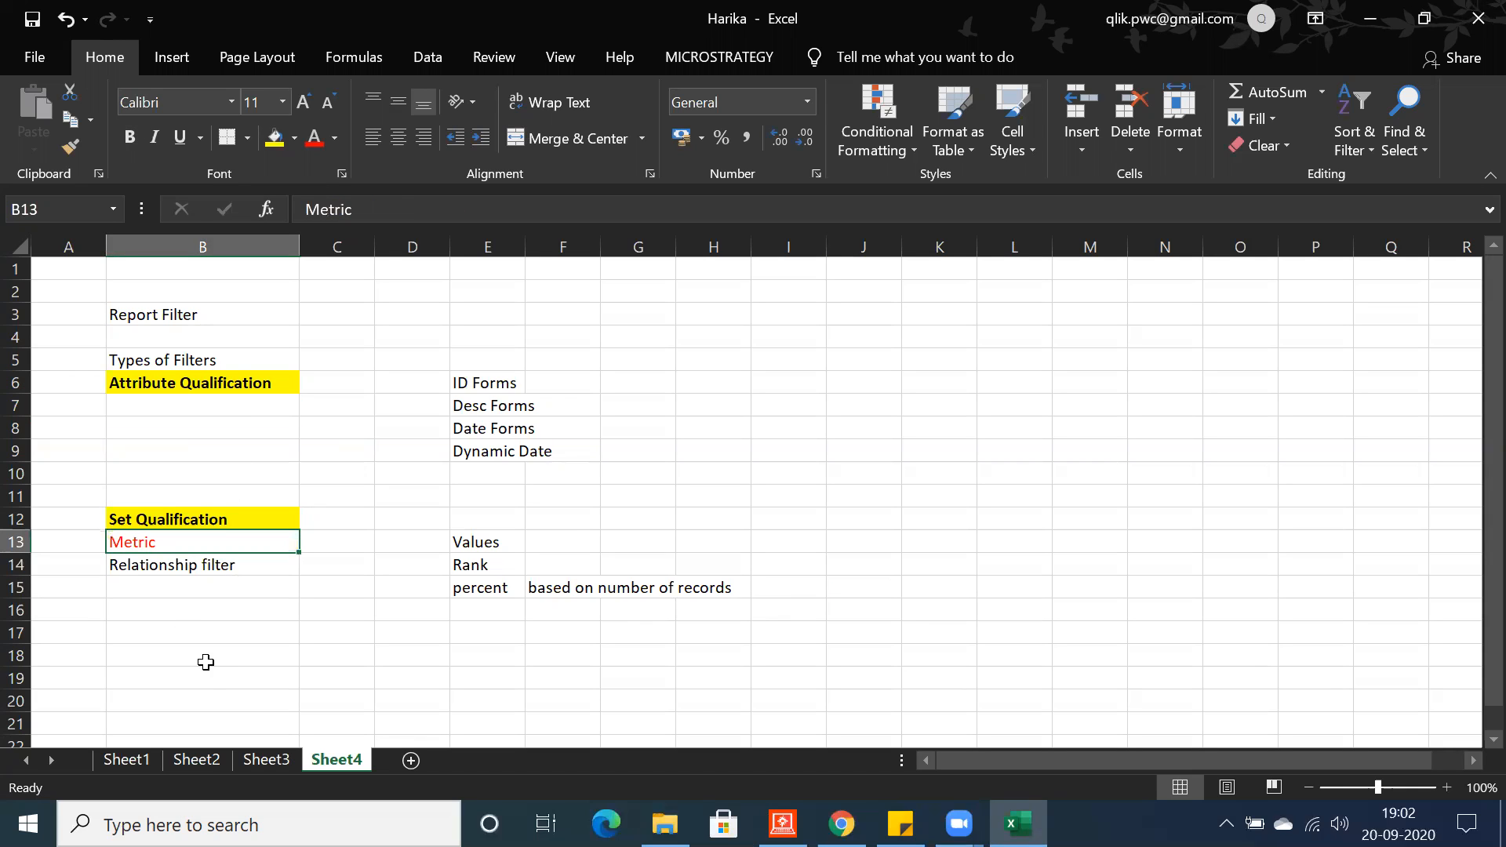
left_click(171, 632)
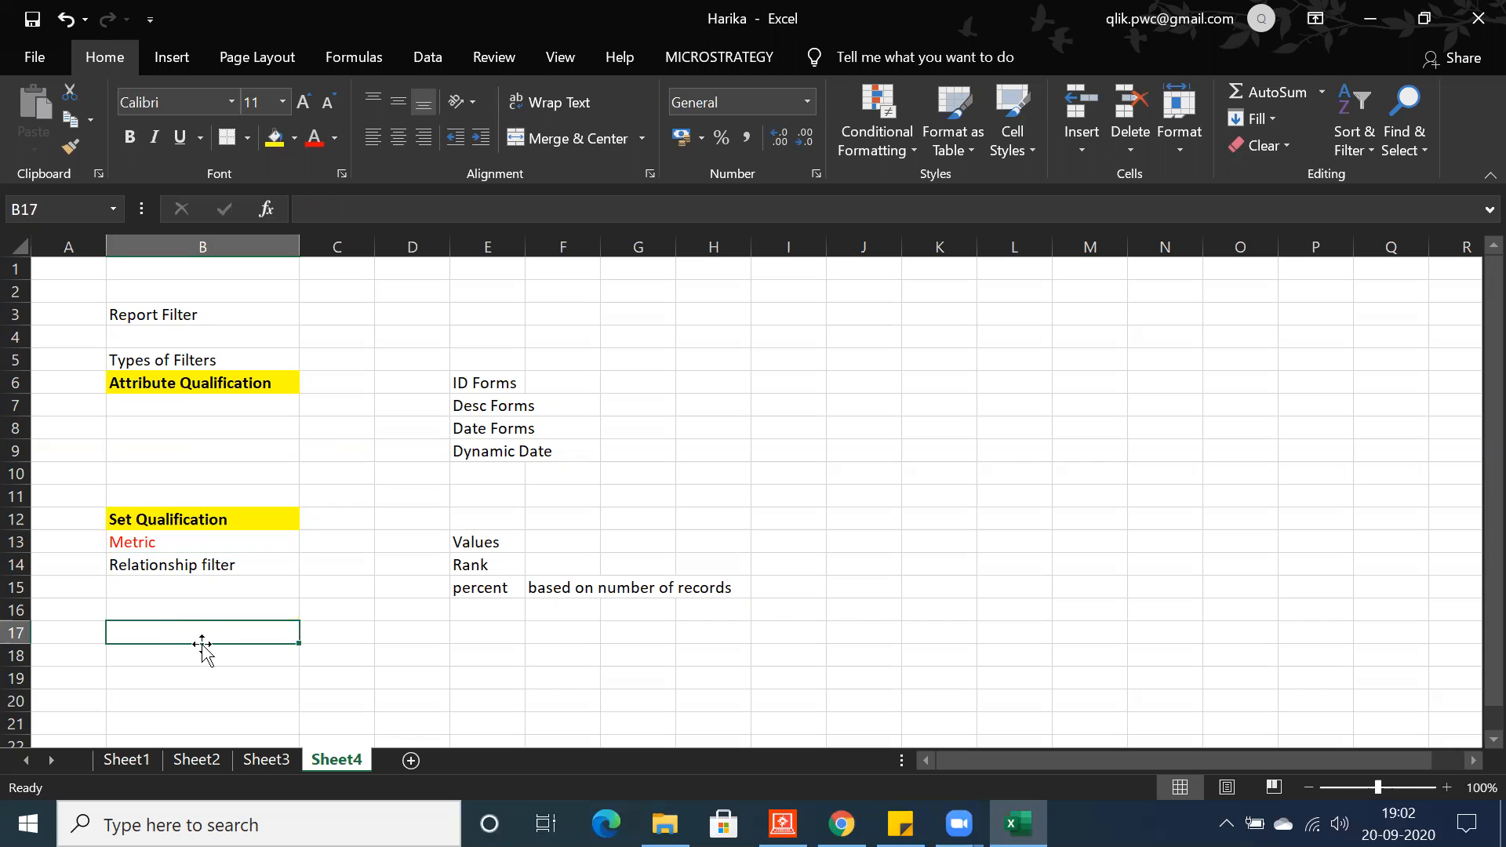
- Move the "Relationship filter" note from cell B14 to cell B18
left_click(157, 568)
key("ctrl+c")
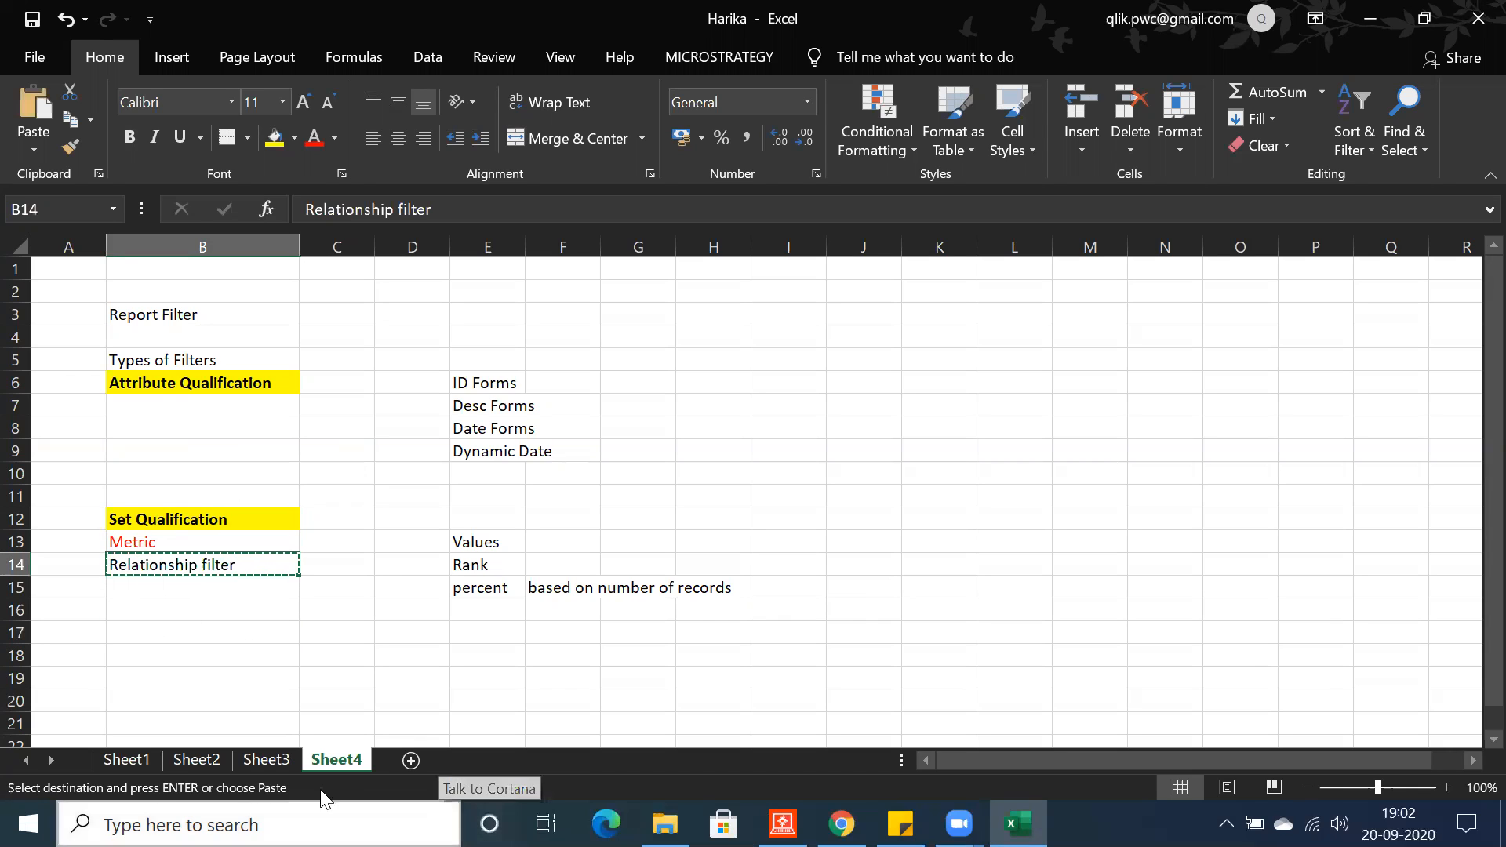
left_click(184, 666)
key("ctrl+v")
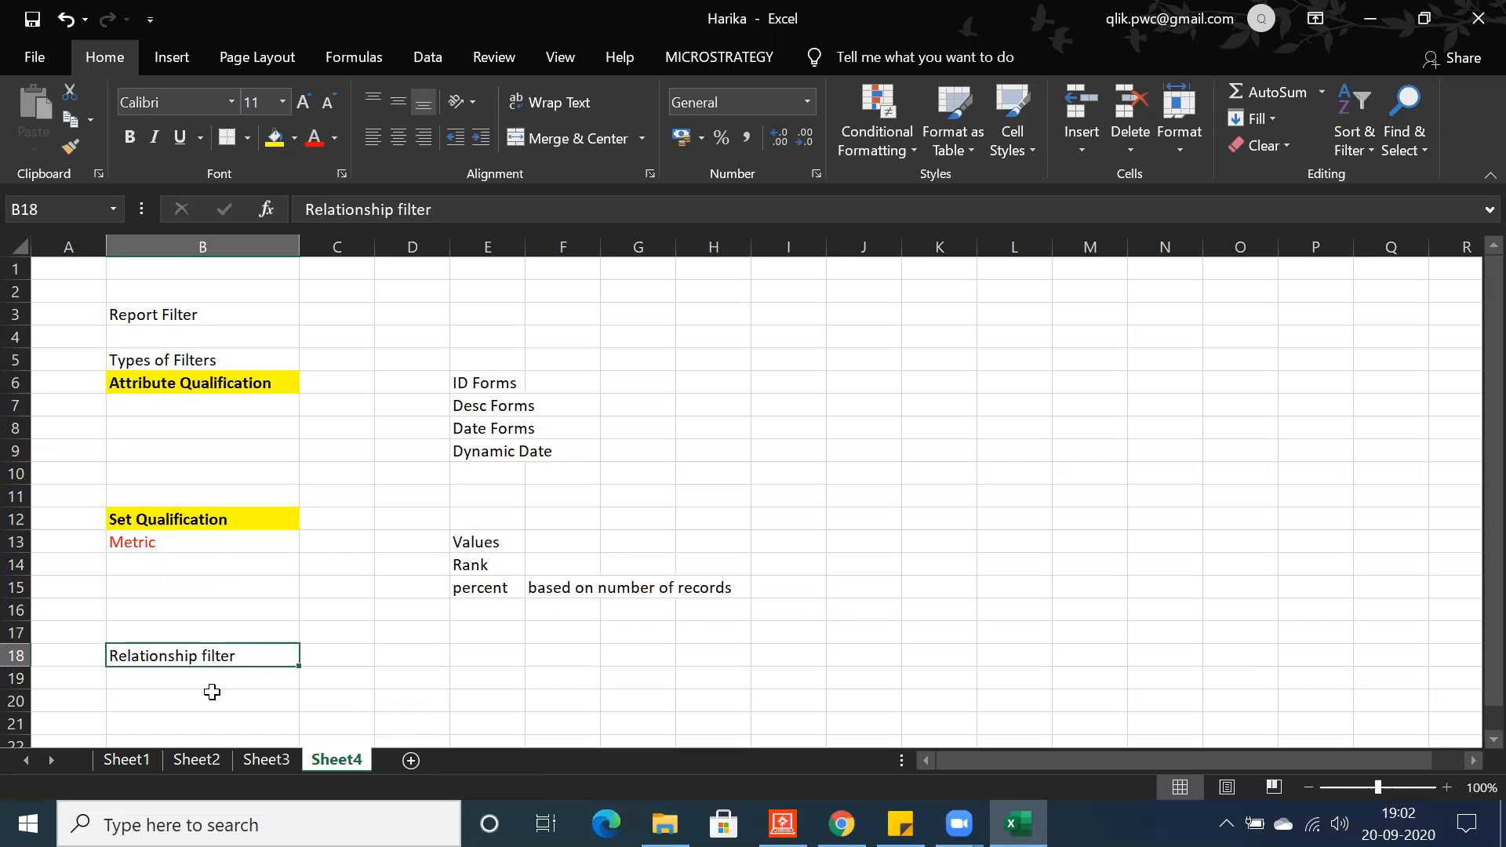
- Enter "SC to Report" in cell B19, below the Relationship filter note
scroll(212, 692, "down", 1)
left_click(198, 606)
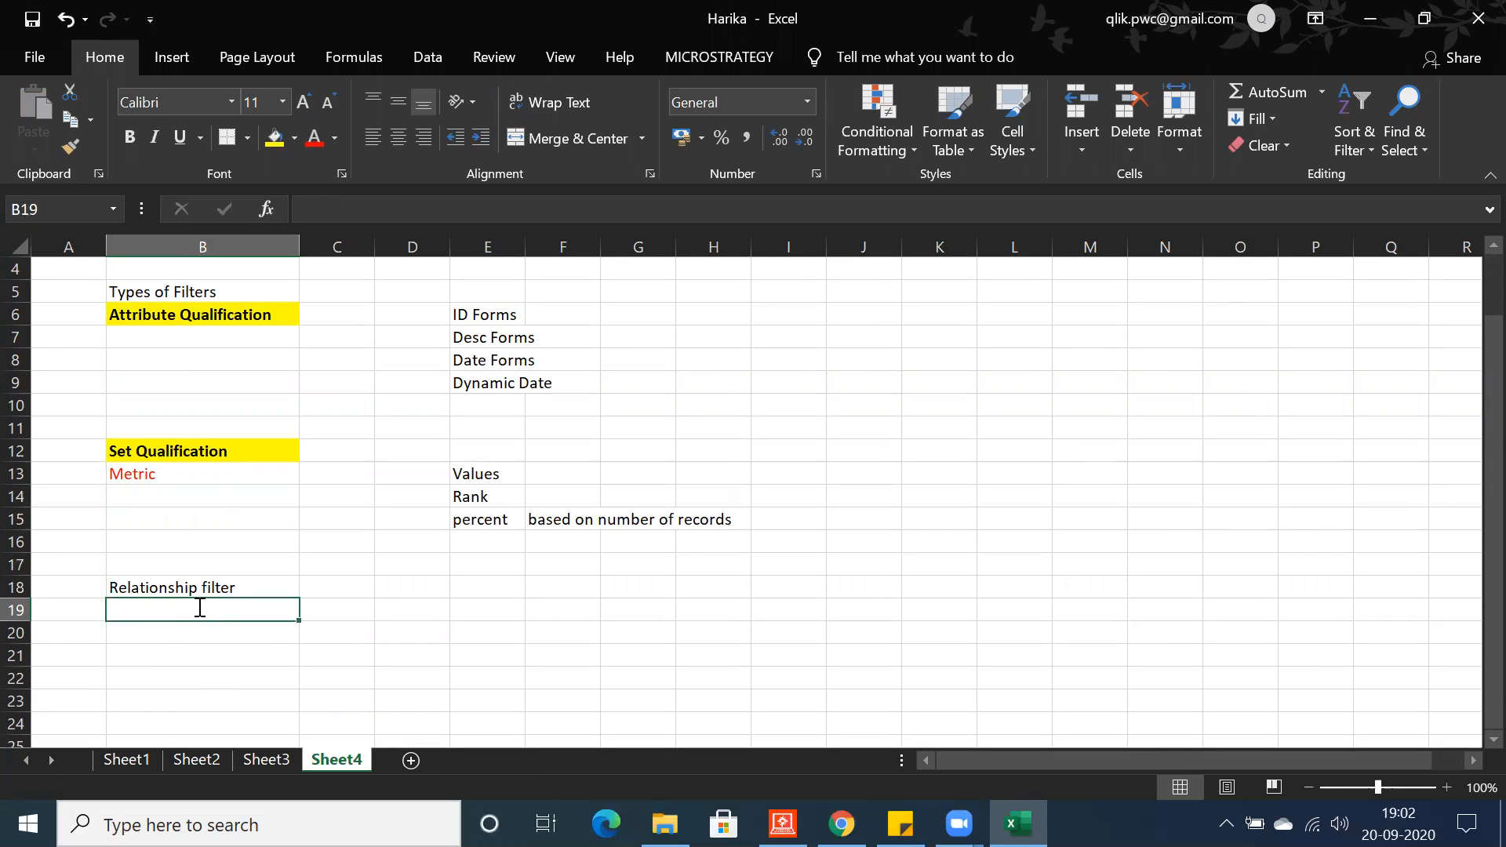
type("SC to P")
key("BackSpace")
type("Report")
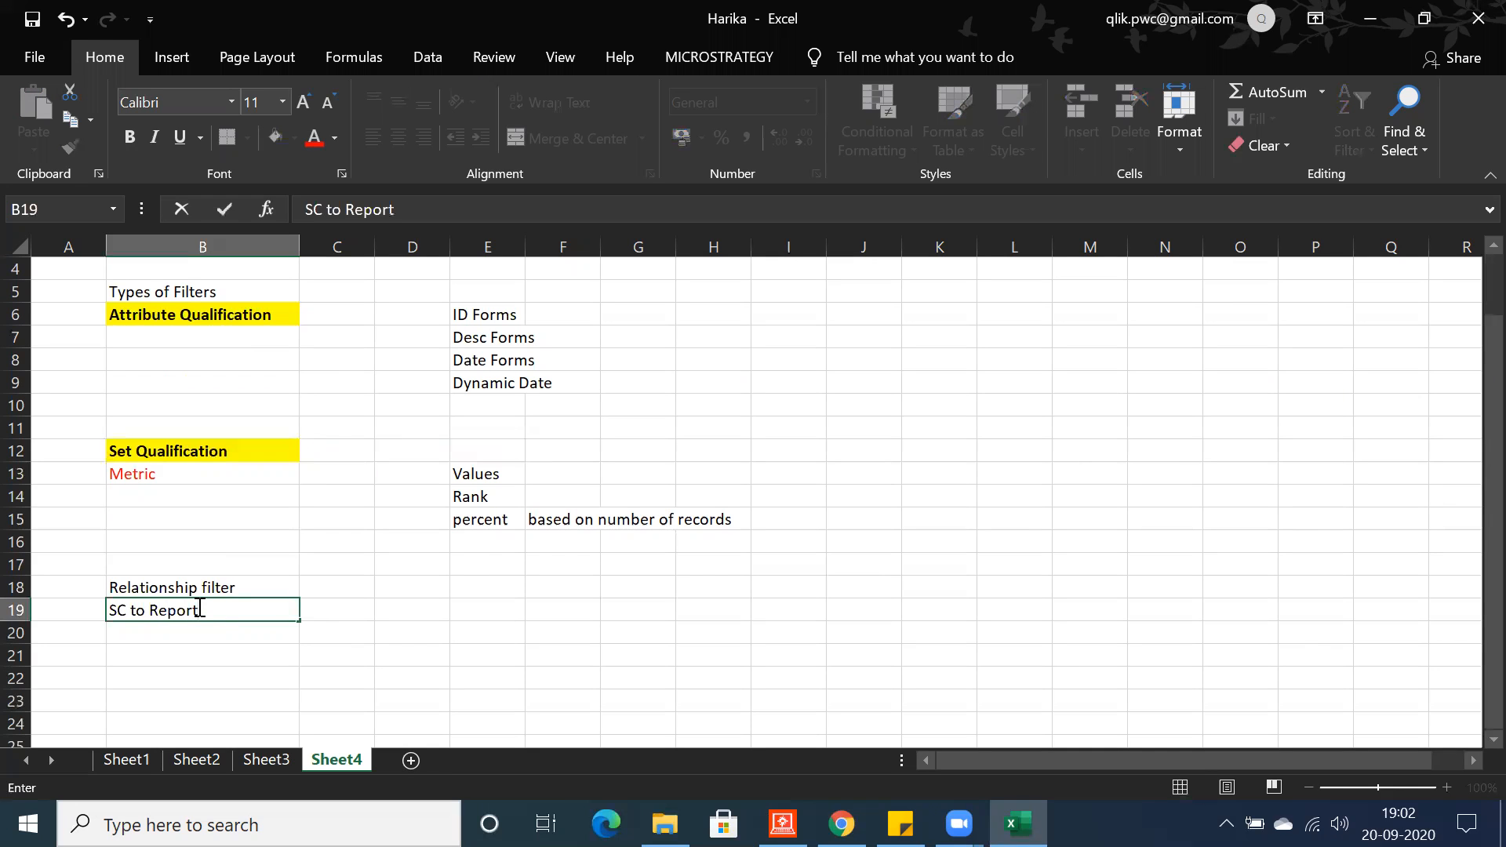
key("Return")
left_click_drag(202, 585, 201, 609)
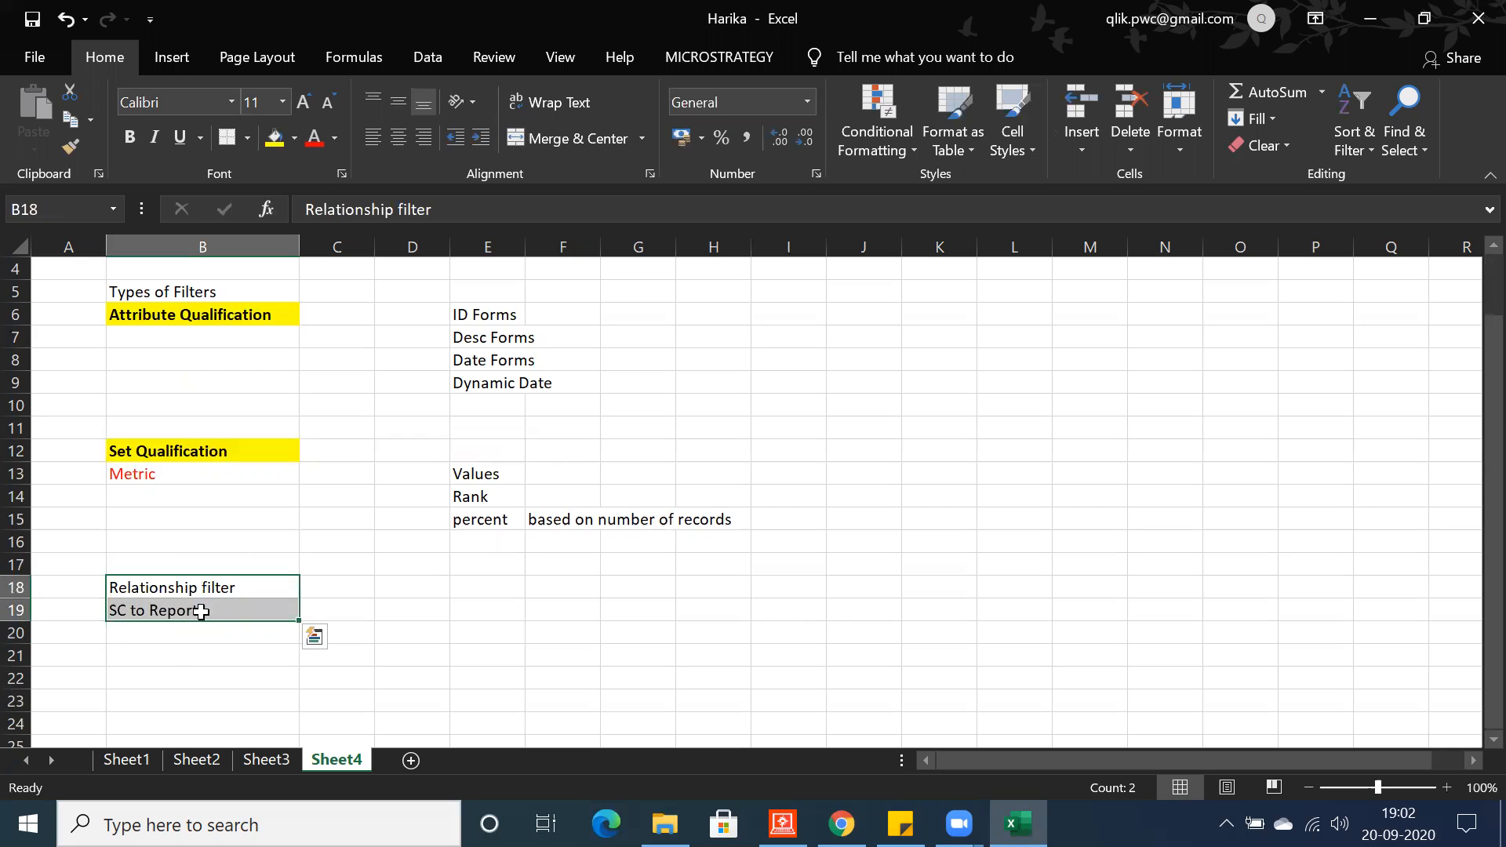
left_click(136, 610)
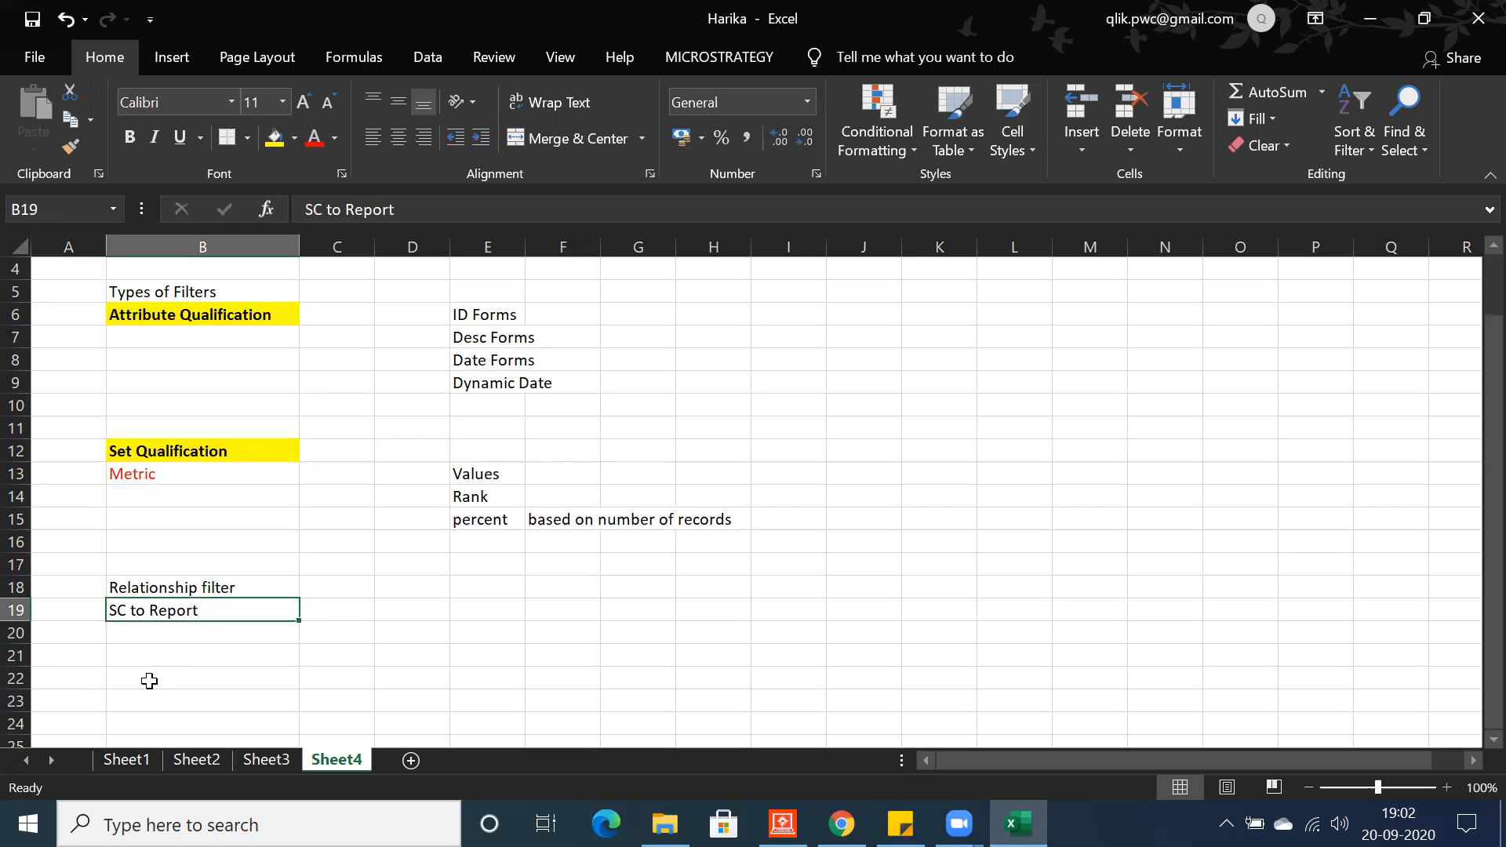
left_click(149, 681)
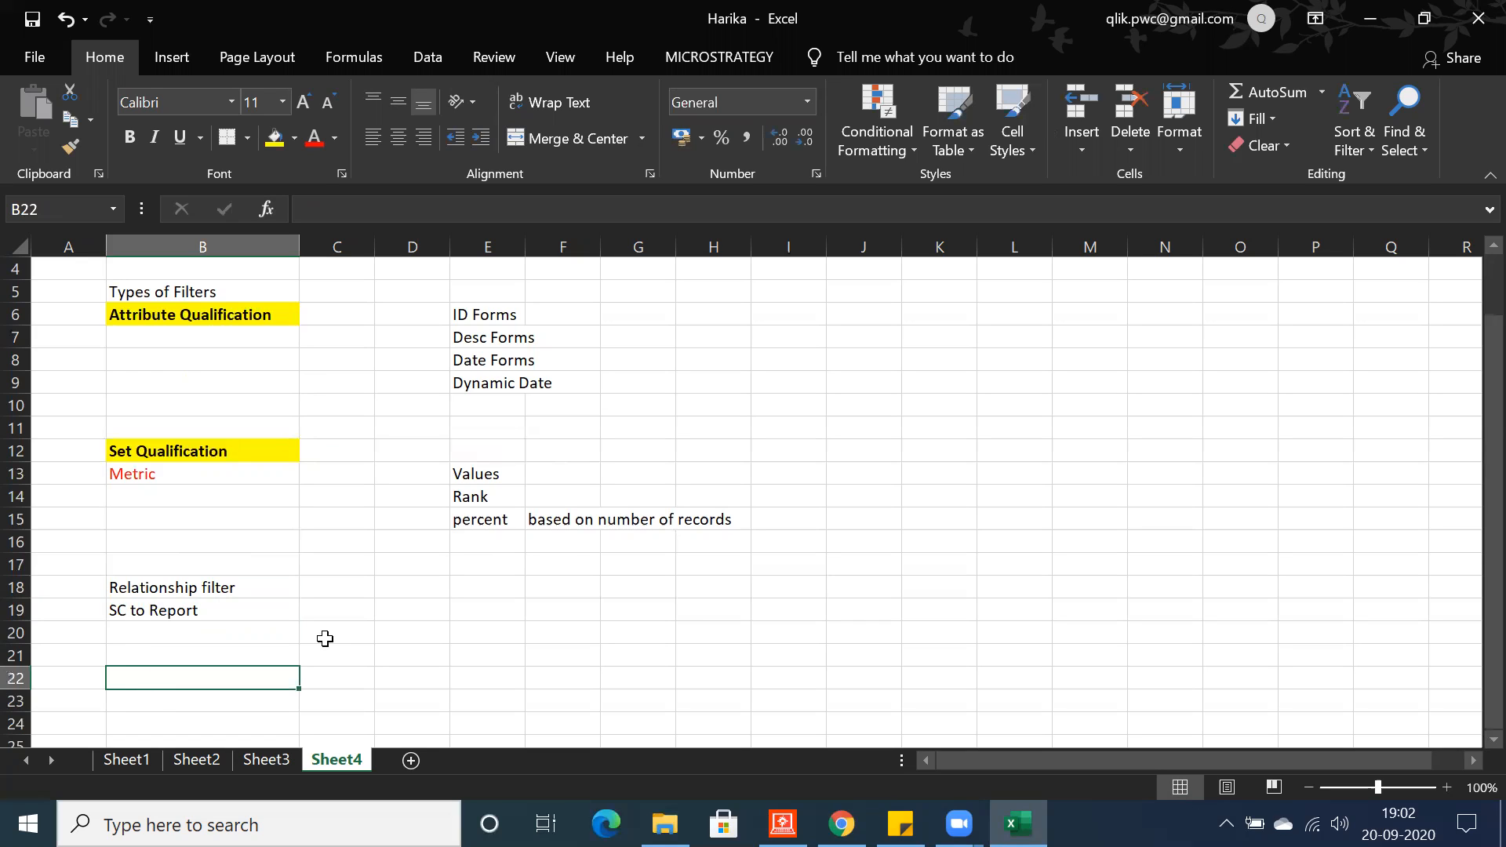